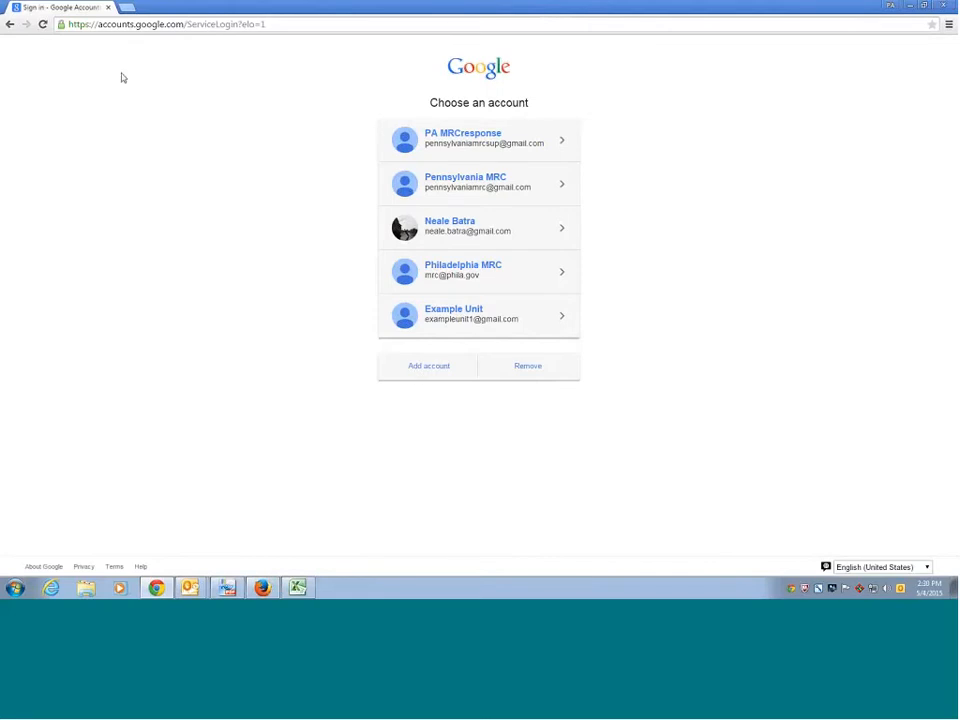
left_click(124, 8)
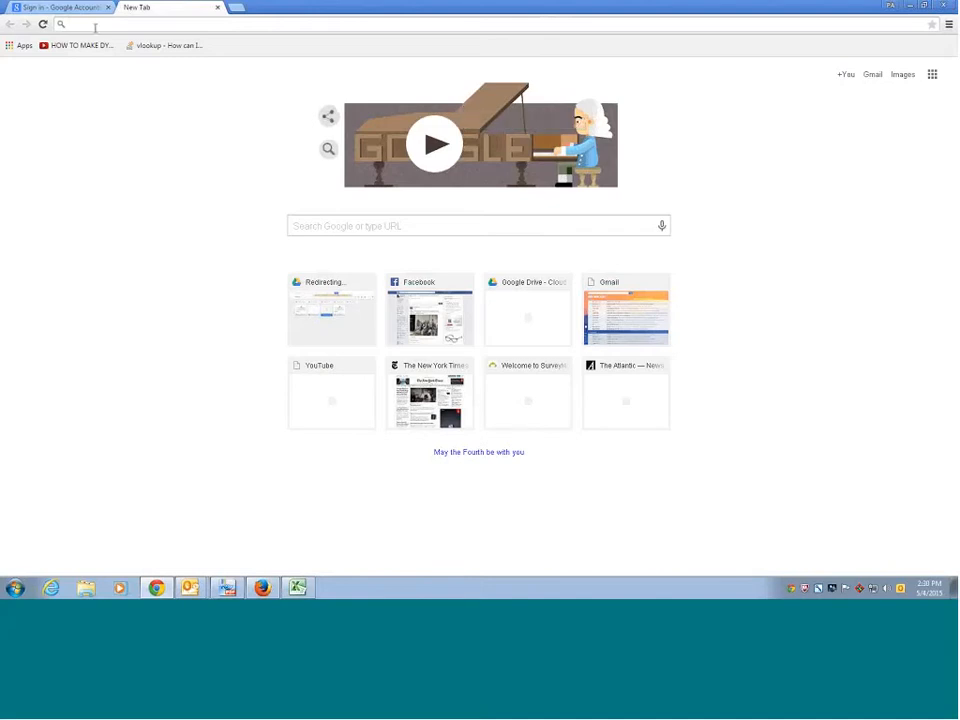
type("http://bit.ly/DisasterResponderManagementTool_TEMPLATE_EMPTY")
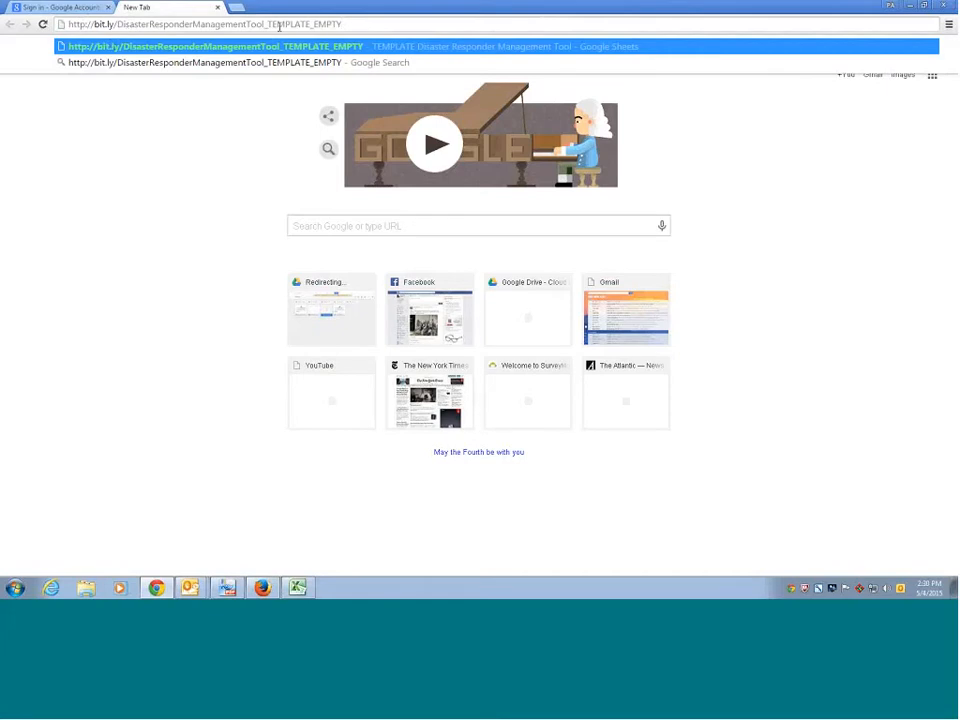
key("Return")
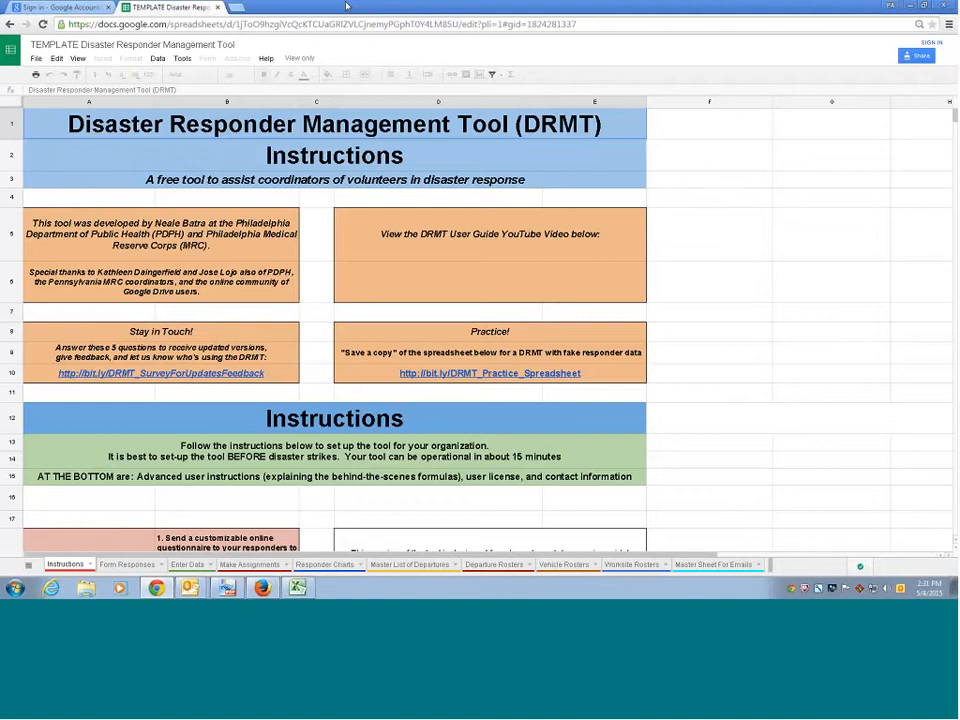
left_click(656, 230)
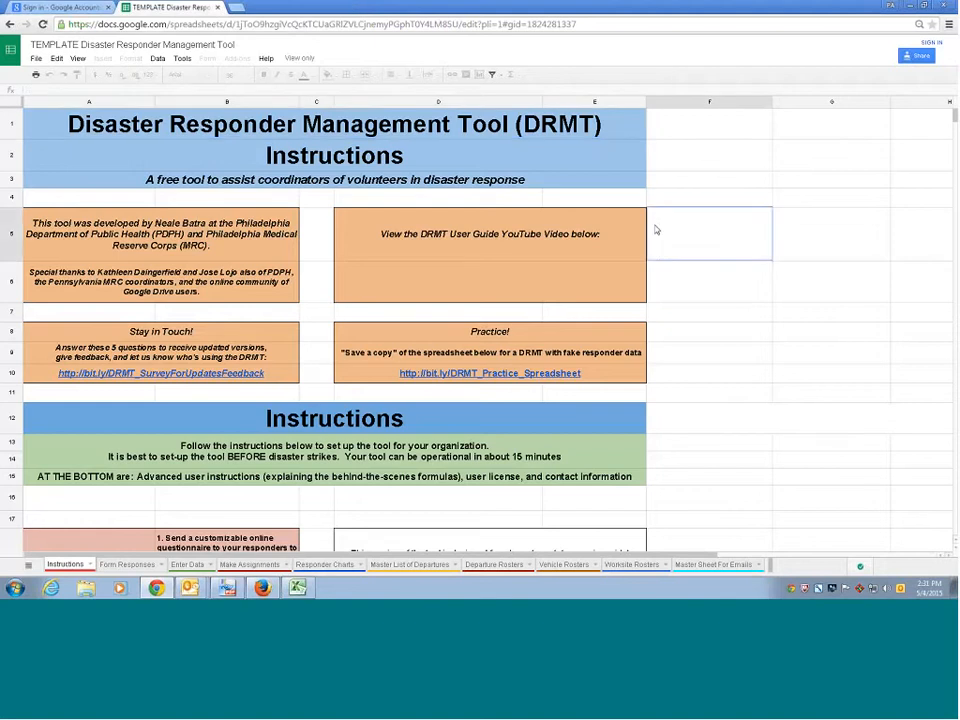
left_click(317, 314)
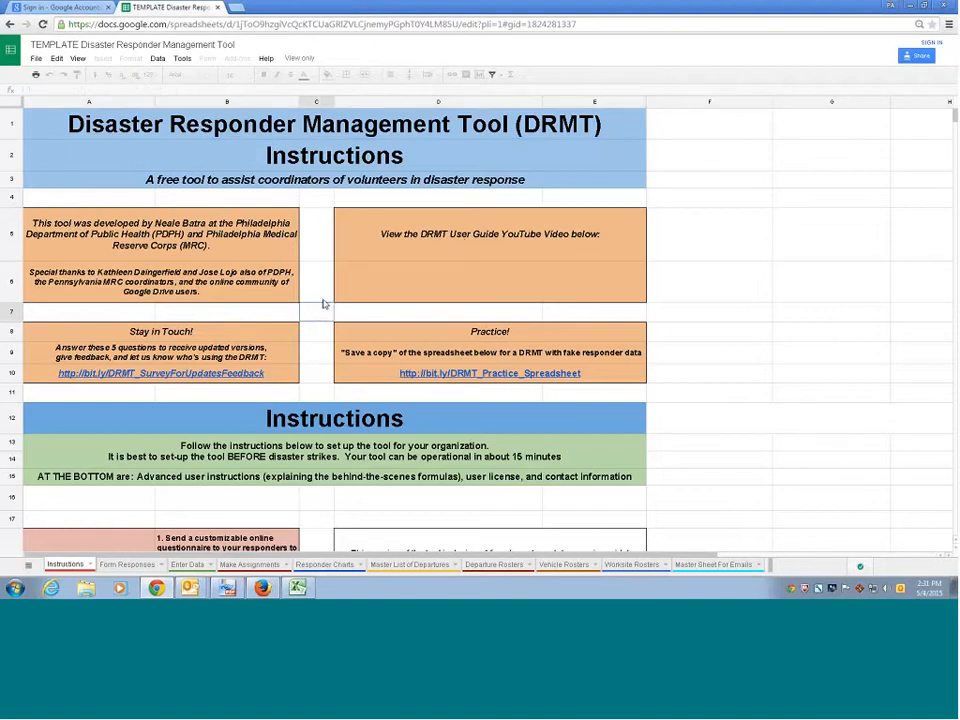
left_click(320, 282)
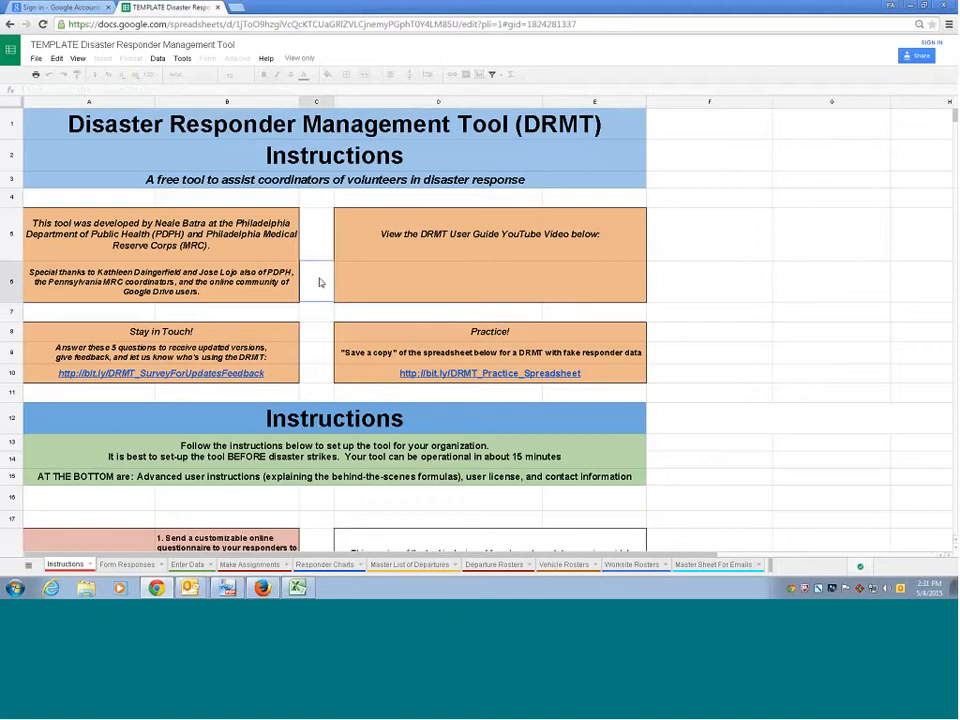
left_click(316, 317)
left_click(321, 337)
left_click(321, 359)
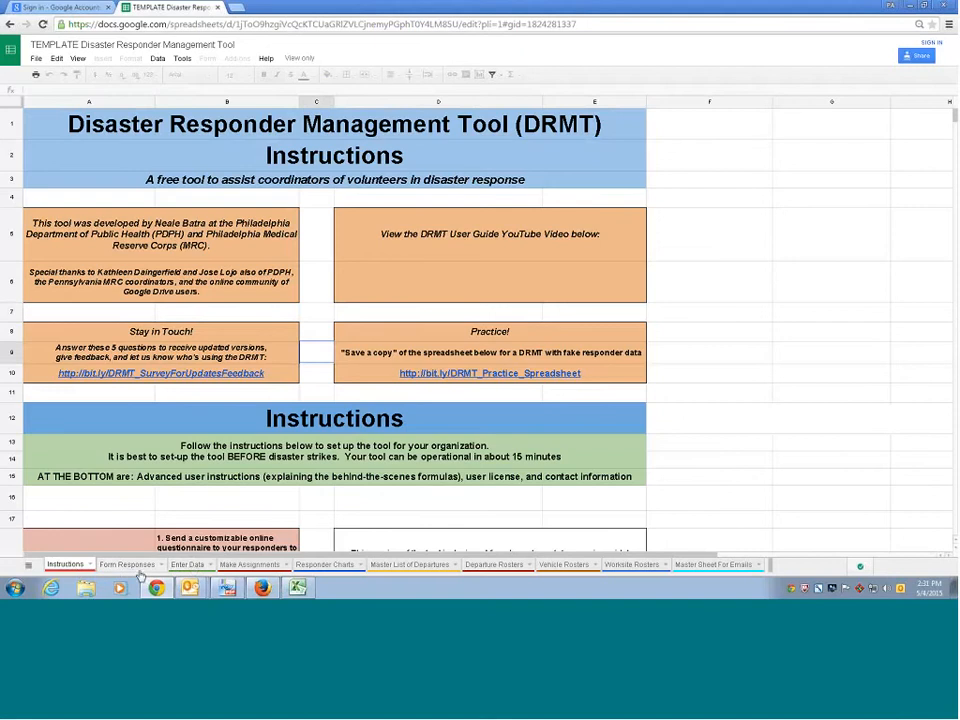
- Look through the Form Responses, Enter Data and Make Assignments sheets, and return to the Instructions sheet
left_click(105, 568)
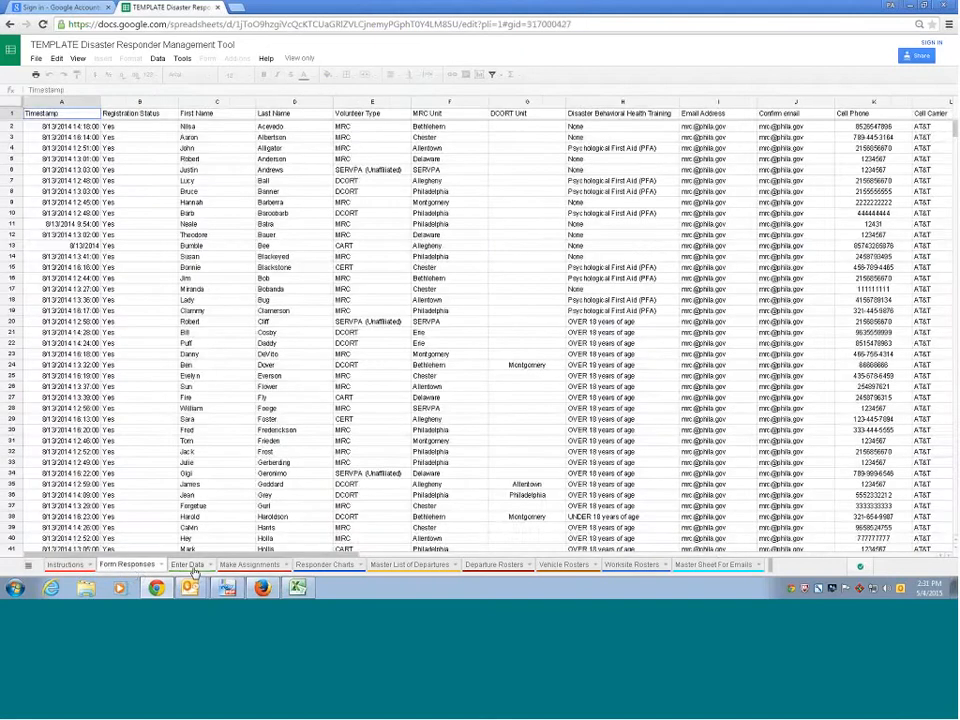
left_click(192, 565)
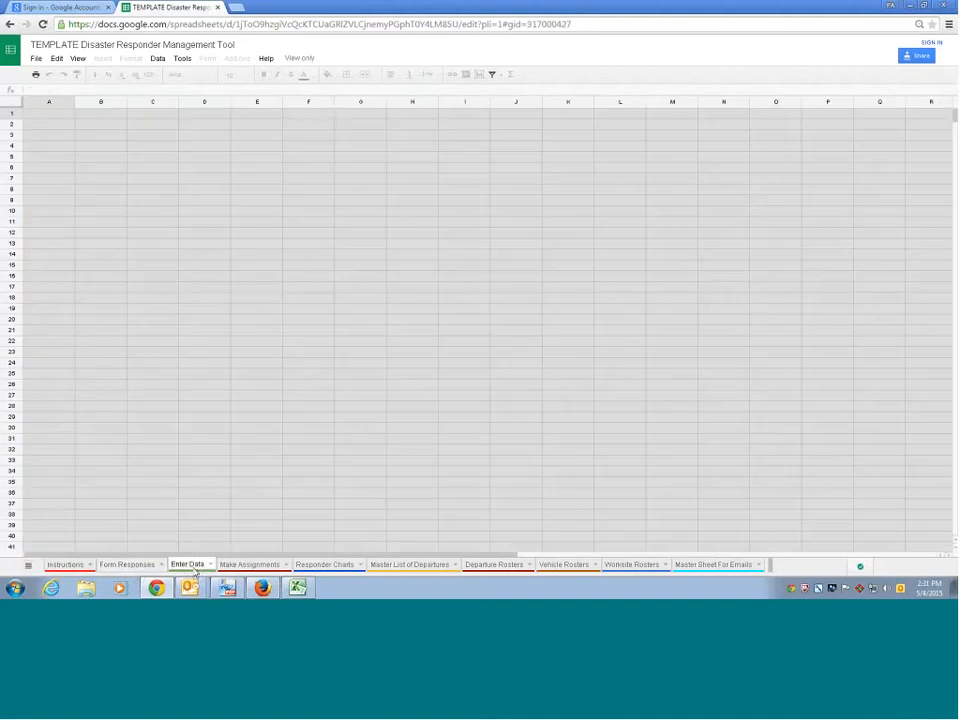
left_click(250, 566)
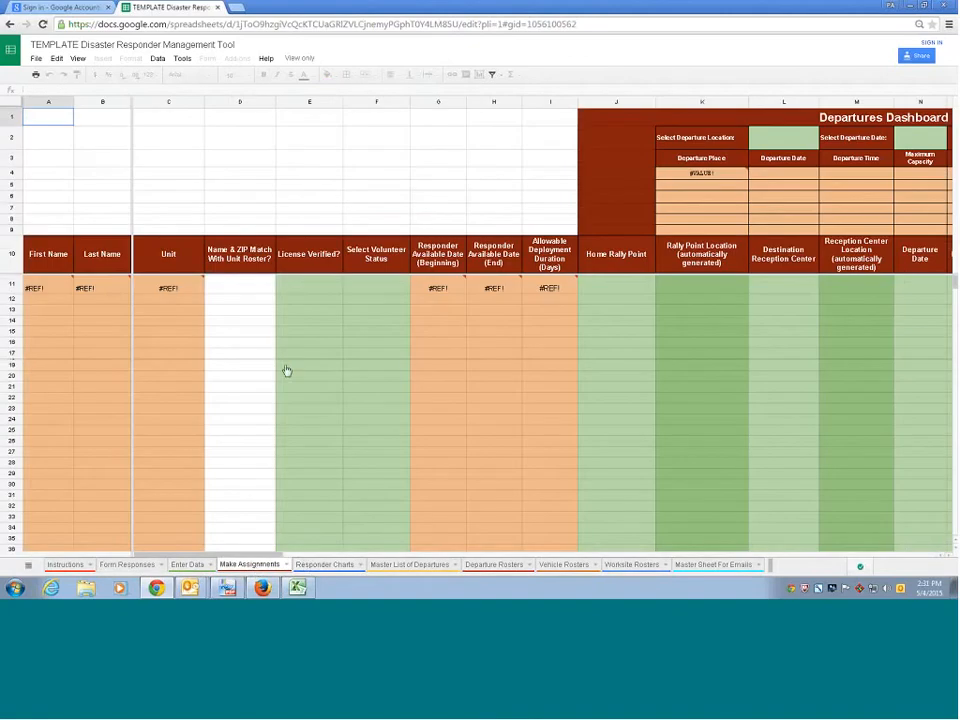
left_click(234, 221)
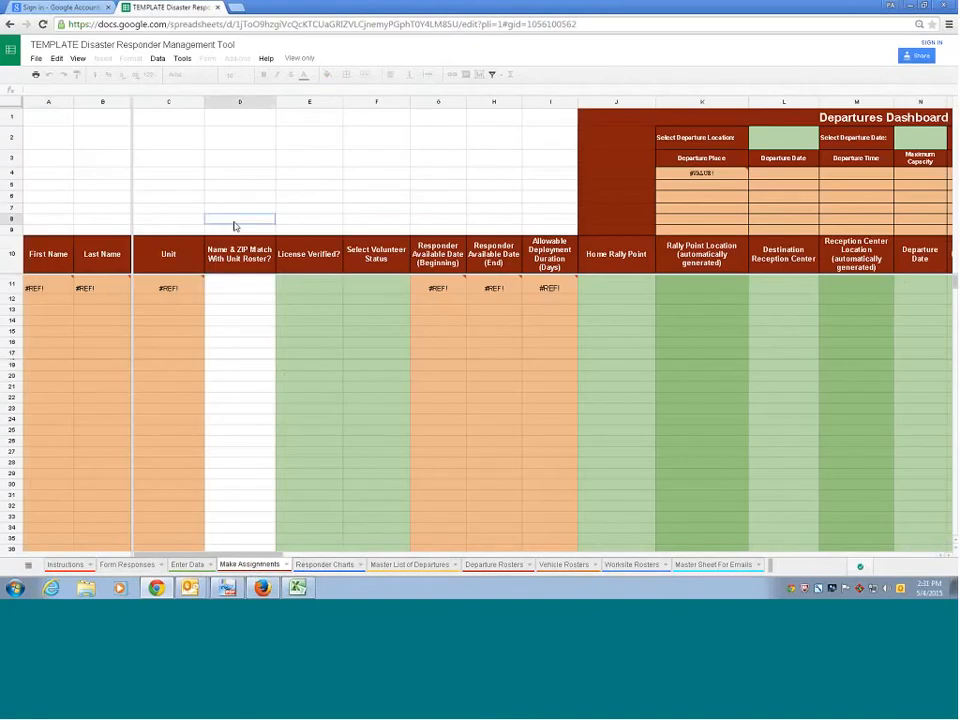
left_click(238, 196)
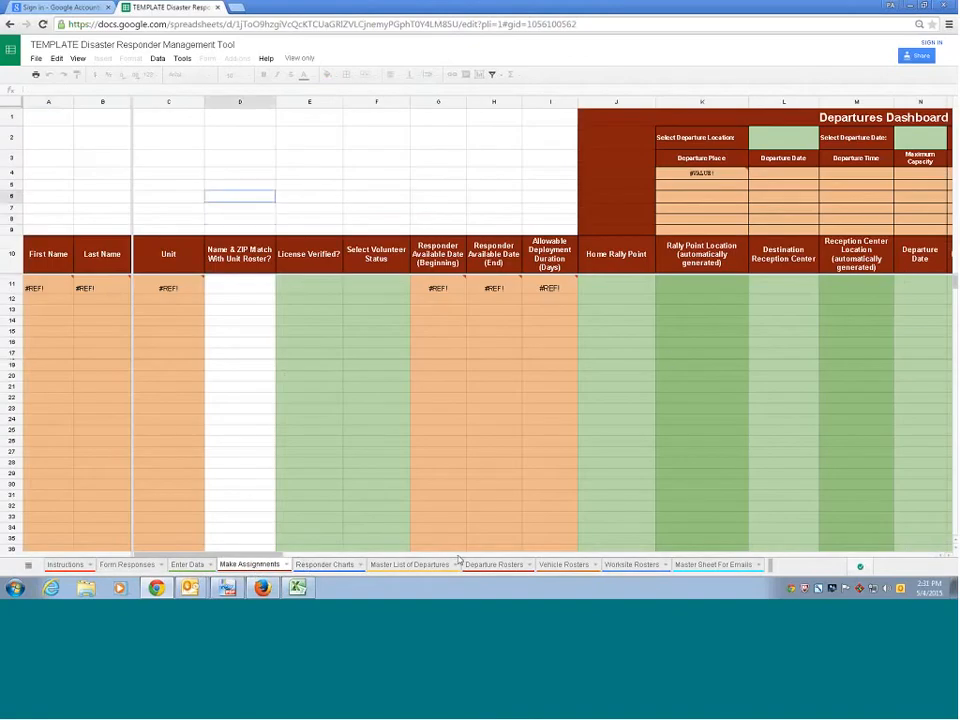
left_click_drag(259, 557, 190, 562)
left_click(88, 566)
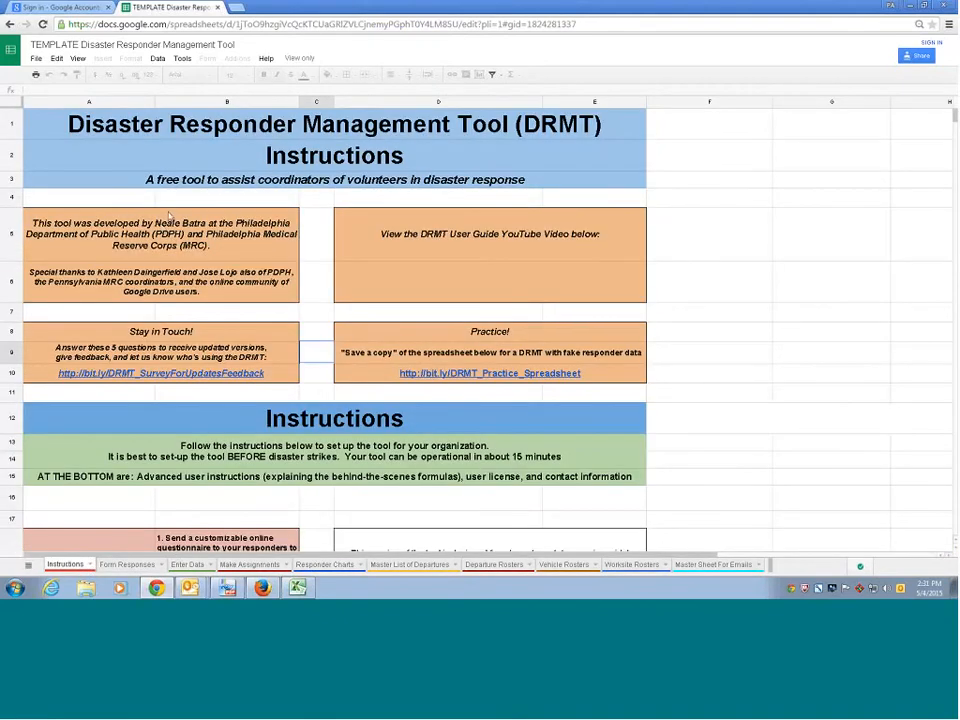
left_click(36, 59)
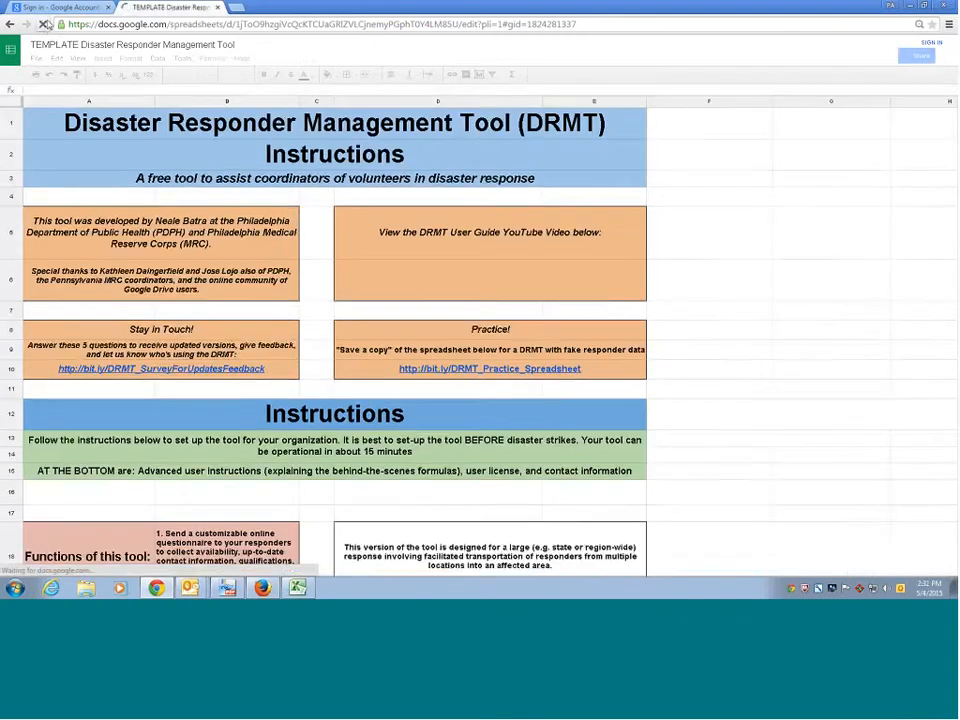
- Go to drive.google.com from the Google account sign-in page
left_click(57, 10)
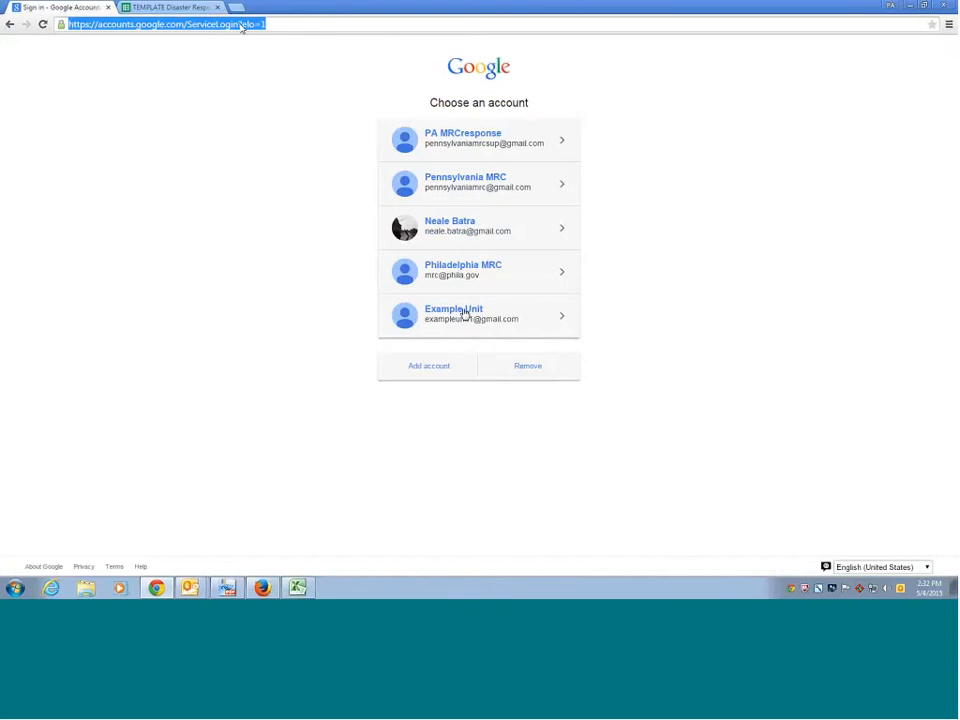
key("BackSpace")
type("drive.google.com")
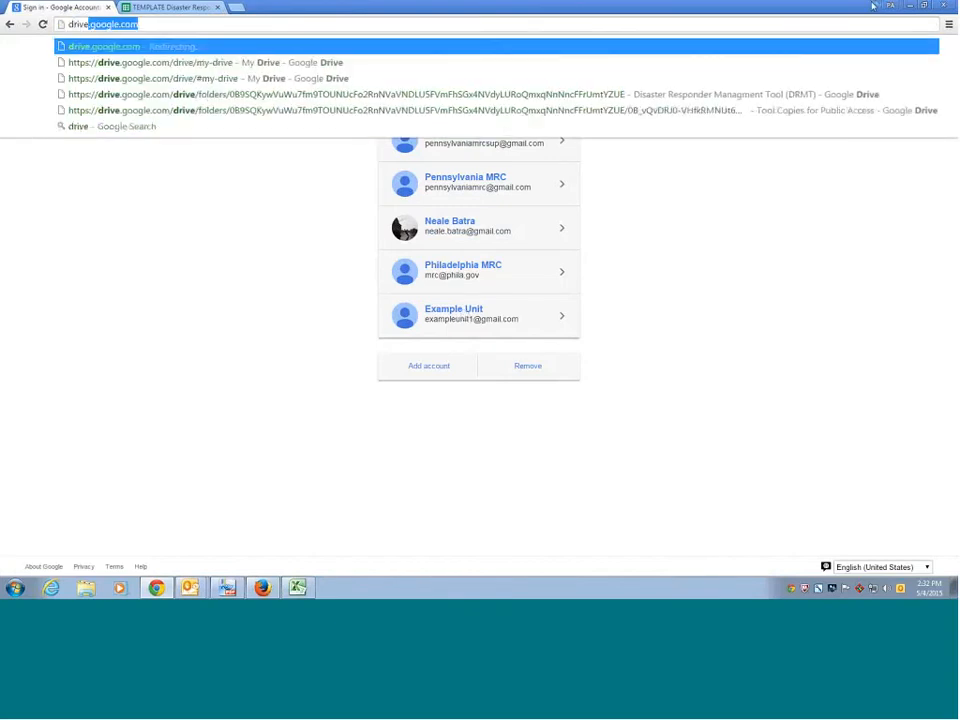
key("Return")
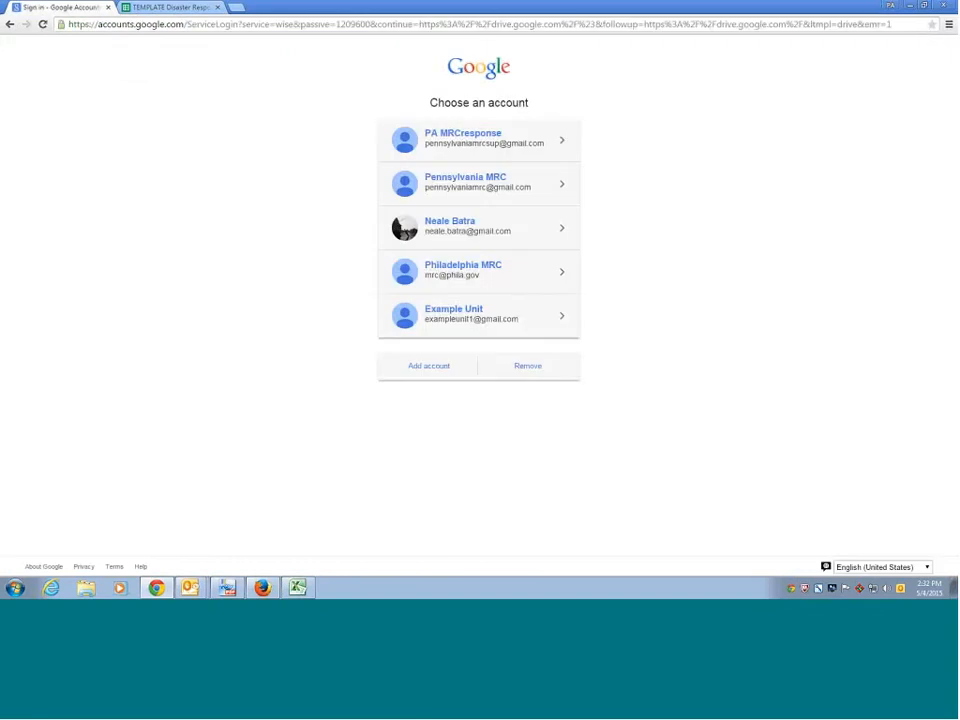
- Sign in to the Example Unit account with the account password, declining to save the password or add recovery options
left_click(460, 315)
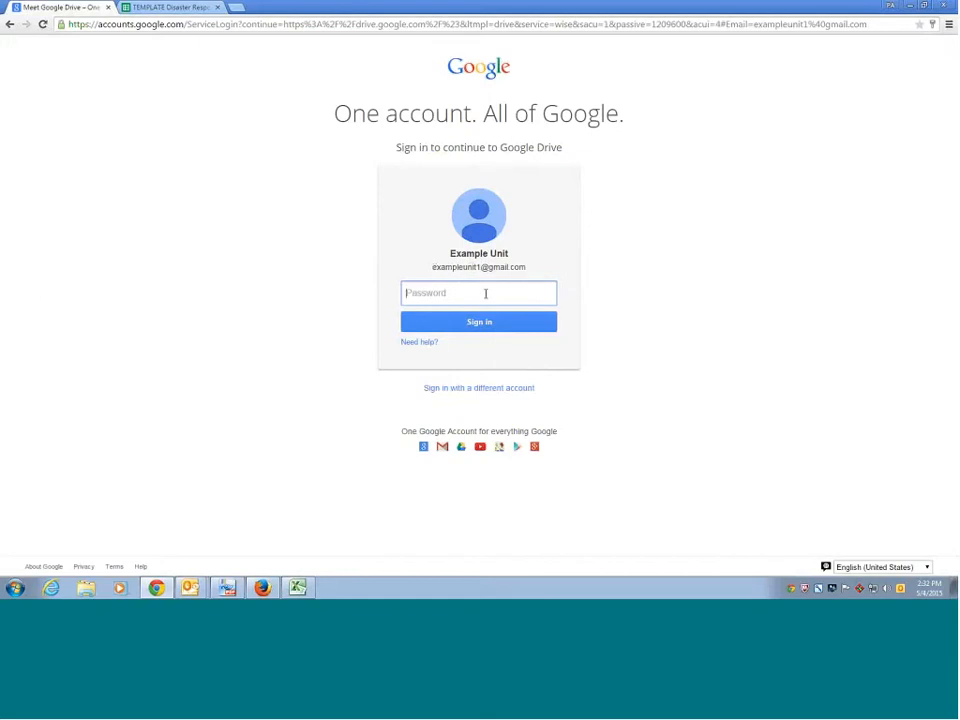
type("•••••••••••")
key("Return")
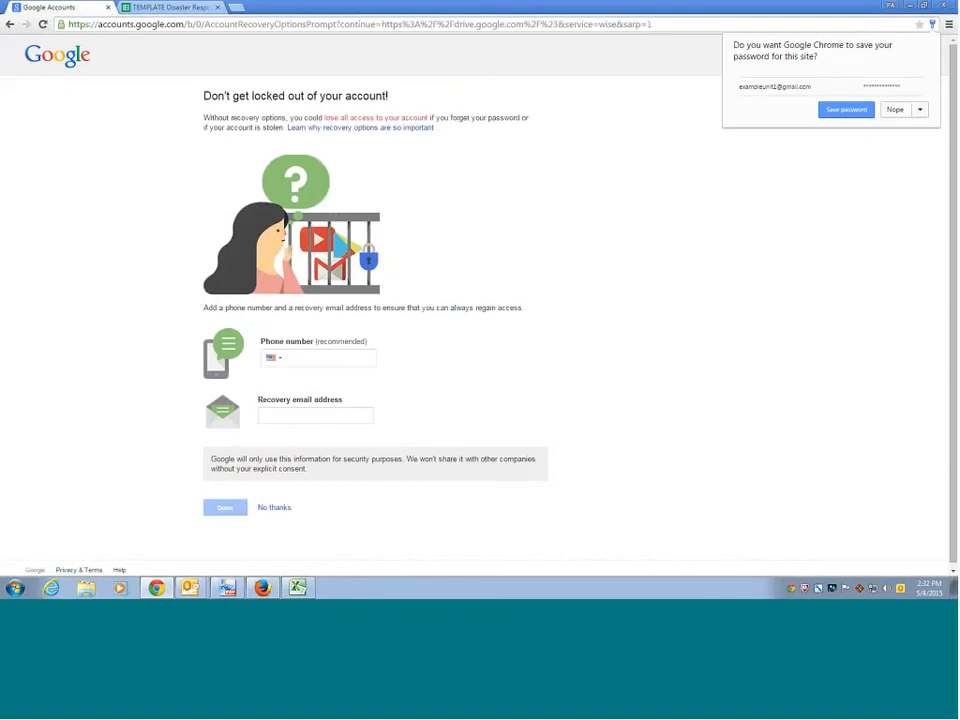
left_click(890, 110)
left_click(275, 508)
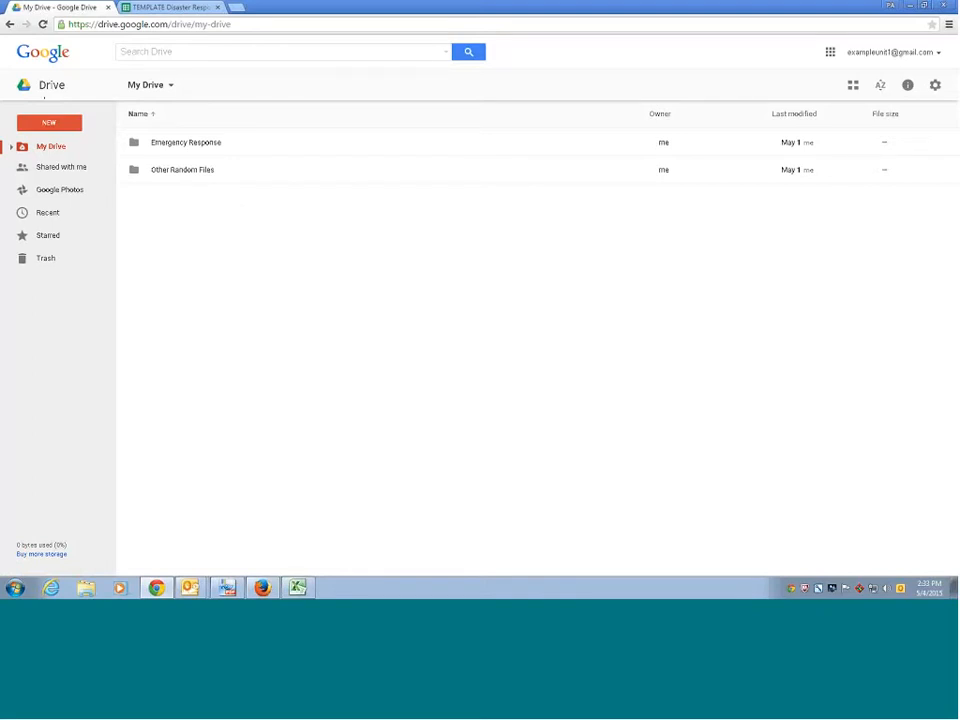
left_click(217, 8)
left_click(127, 9)
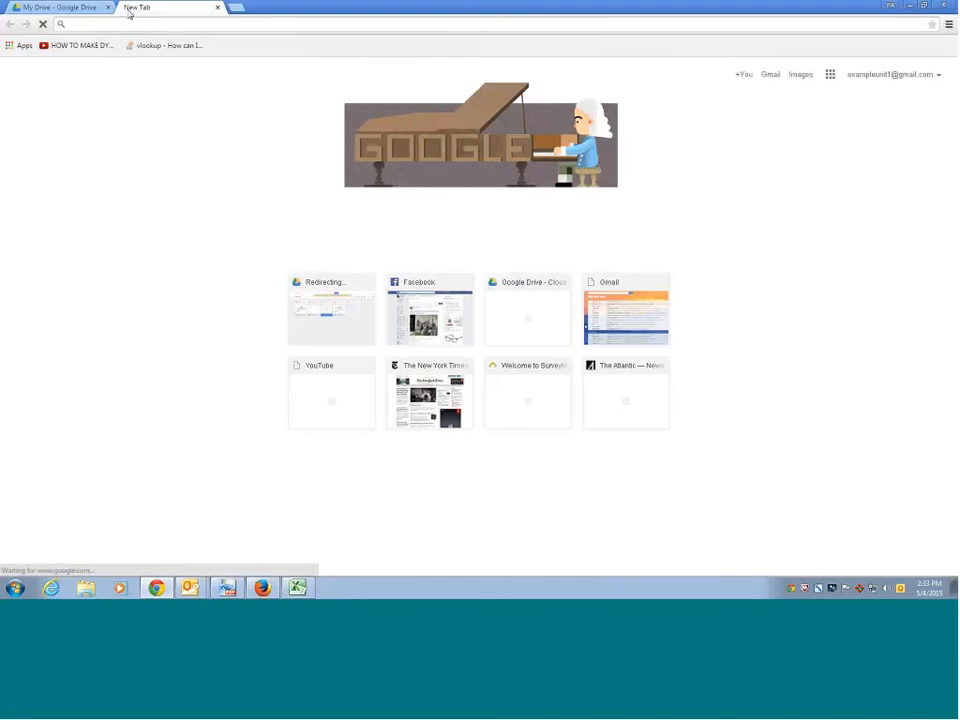
type("http://bit.ly/DisasterResponderManagementTool_TEMPLATE_EMPTY")
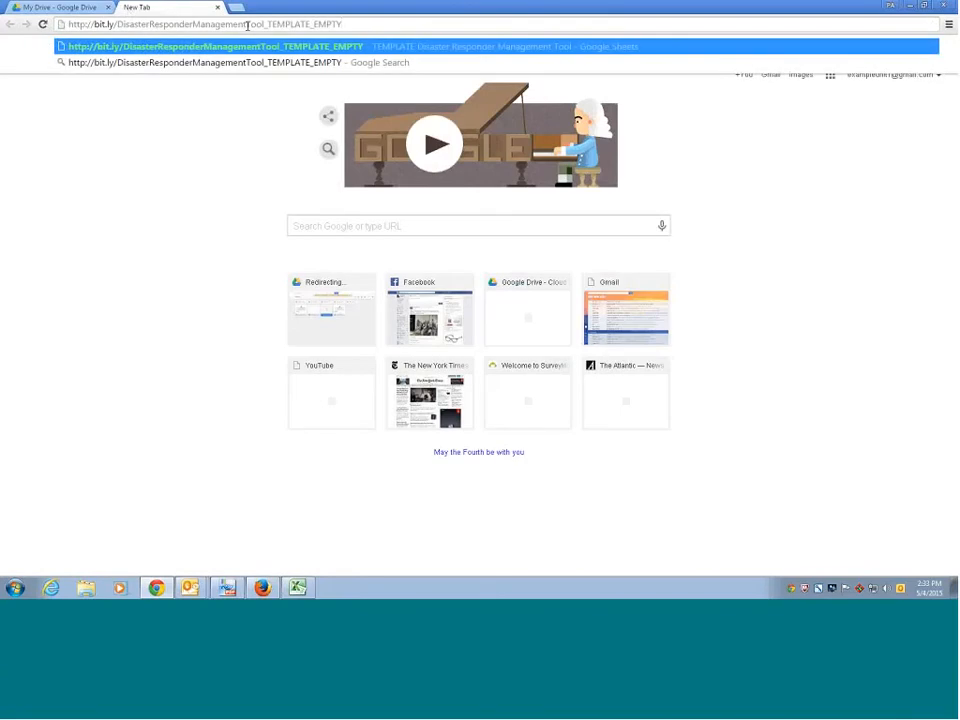
key("Return")
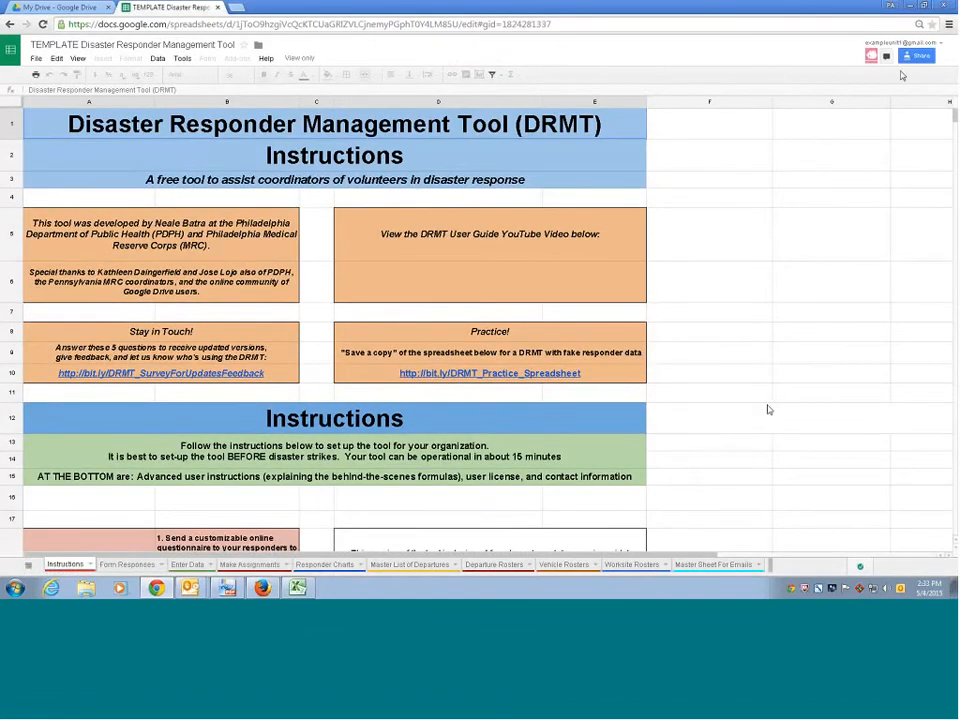
- Make a copy of the template, removing "Copy of" so it is named TEMPLATE Disaster Responder Management Tool
left_click(36, 59)
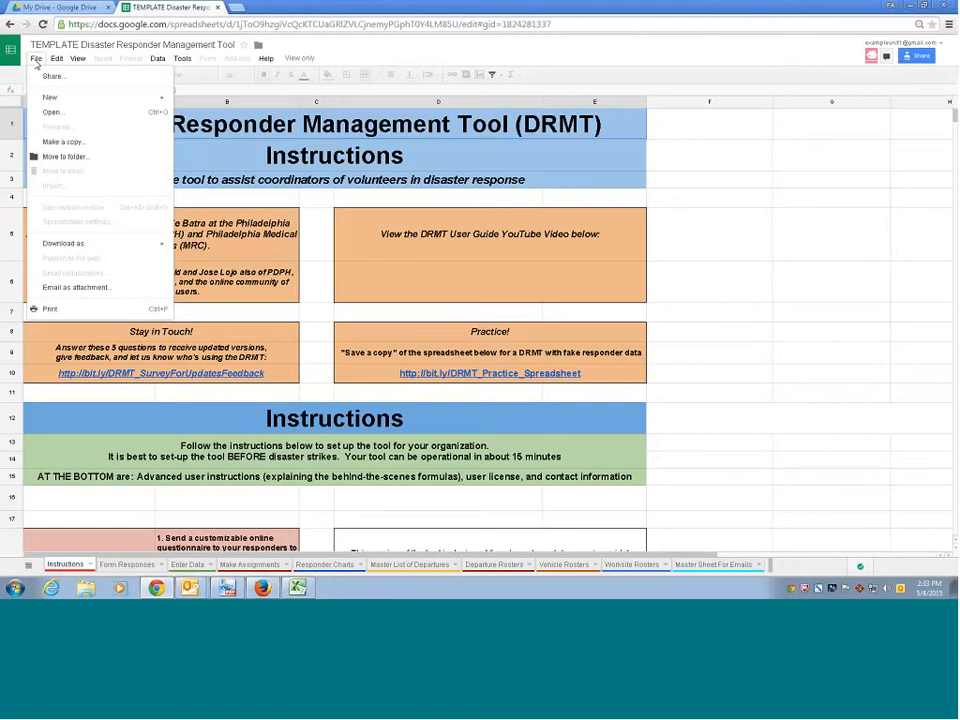
left_click(96, 145)
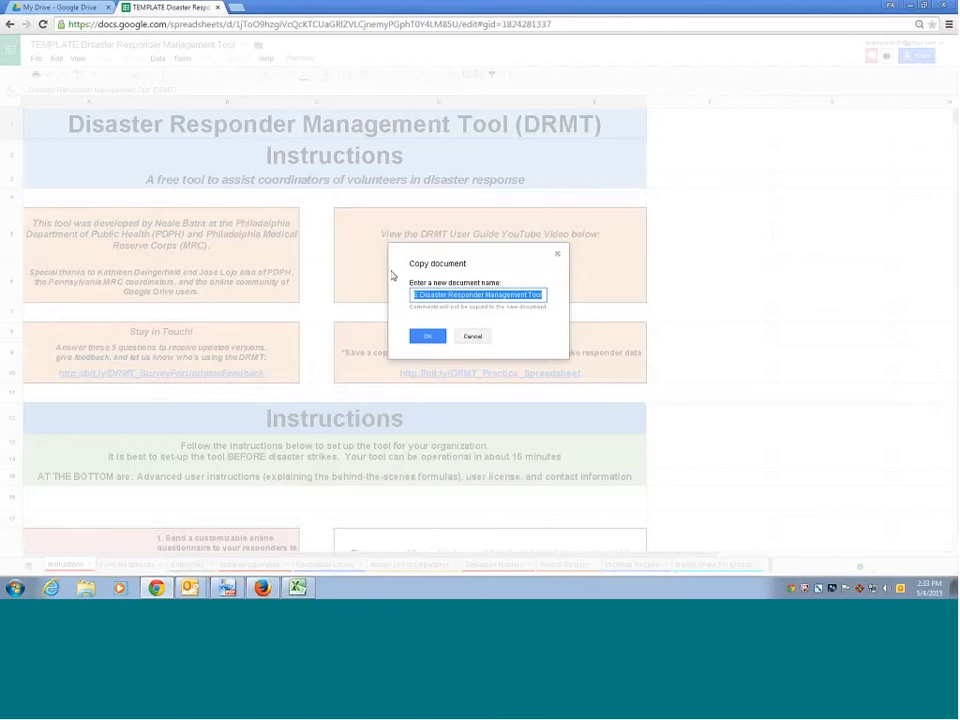
left_click(439, 296)
left_click_drag(484, 296, 441, 296)
left_click(423, 296)
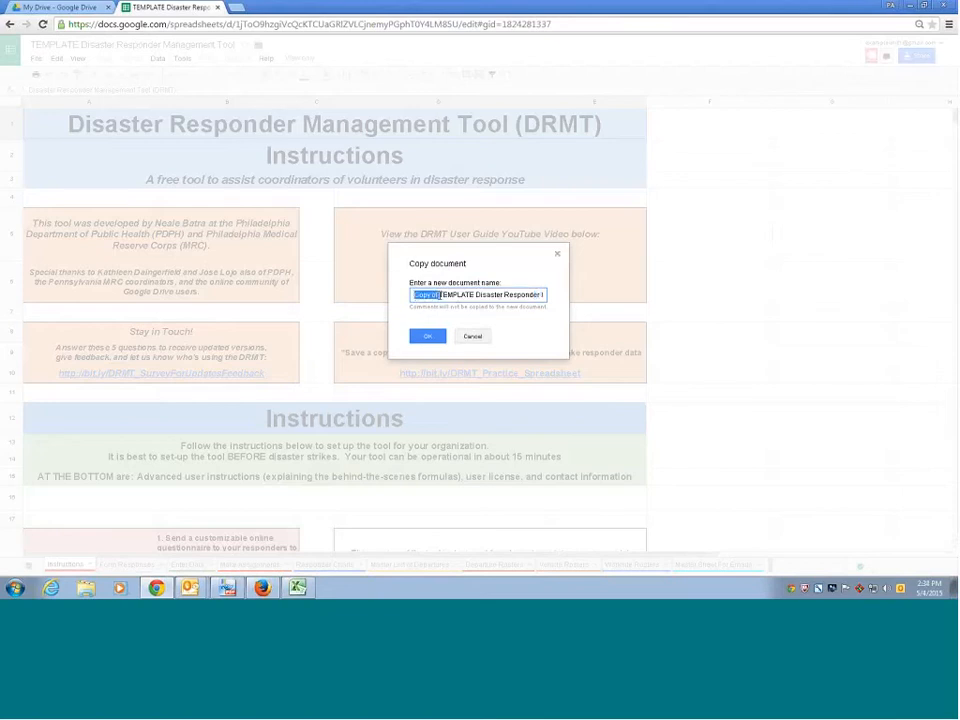
key("BackSpace")
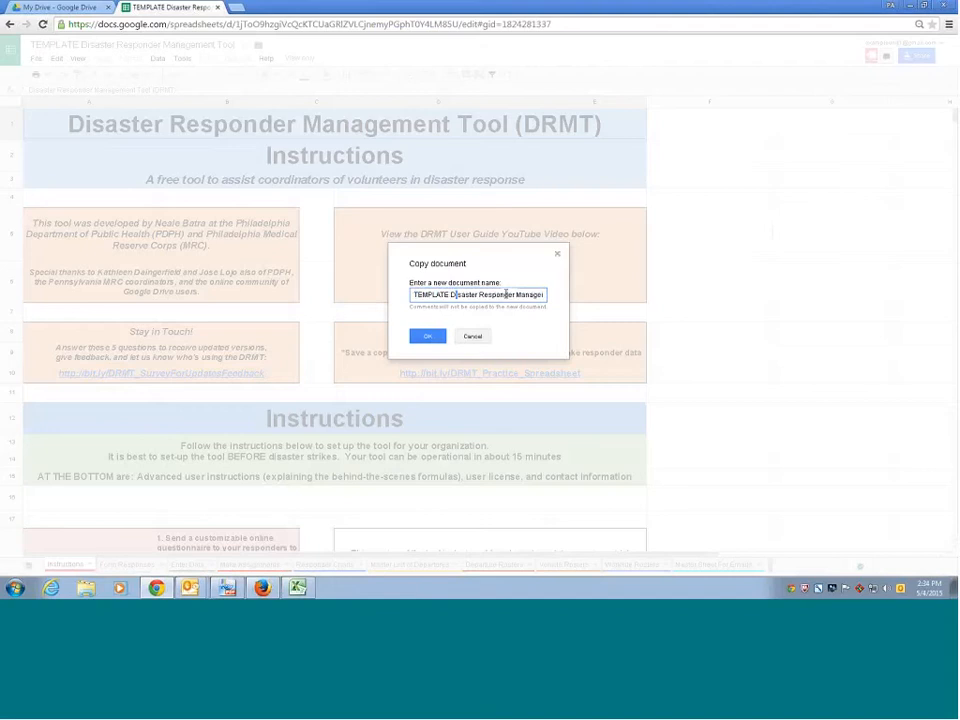
left_click(541, 295)
left_click(427, 336)
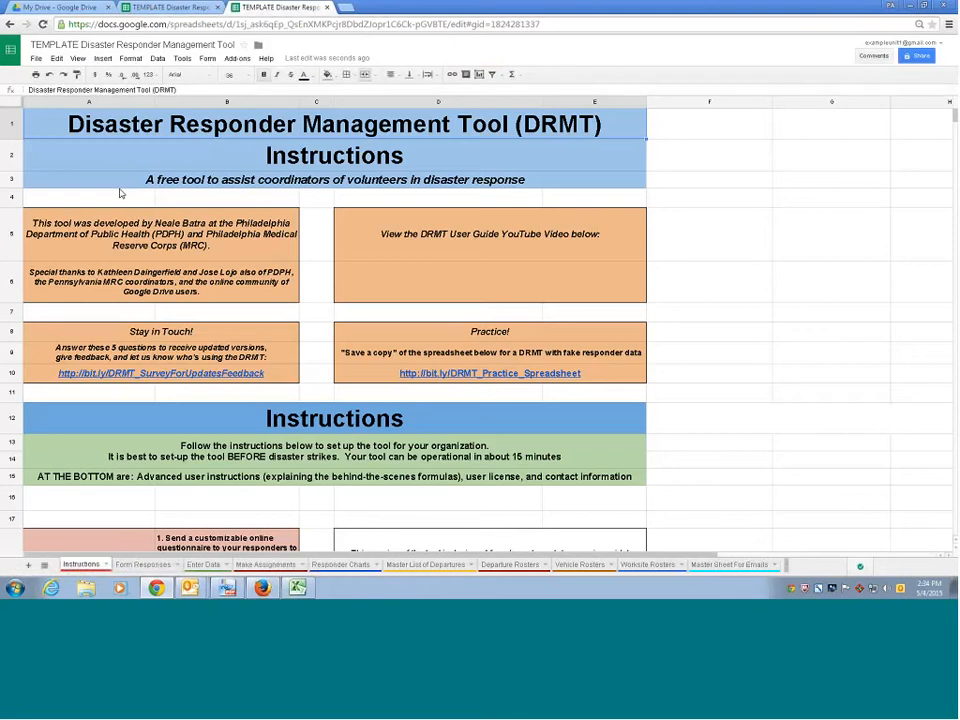
- Check that the copied spreadsheet is listed in My Drive, and return to the open copy
left_click(132, 201)
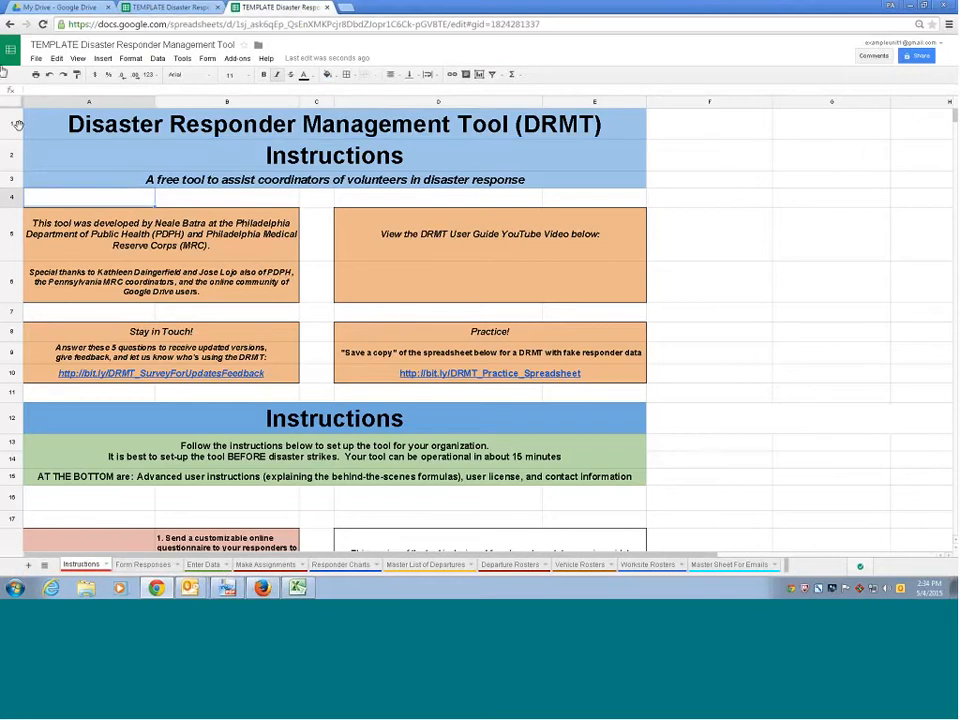
left_click(52, 8)
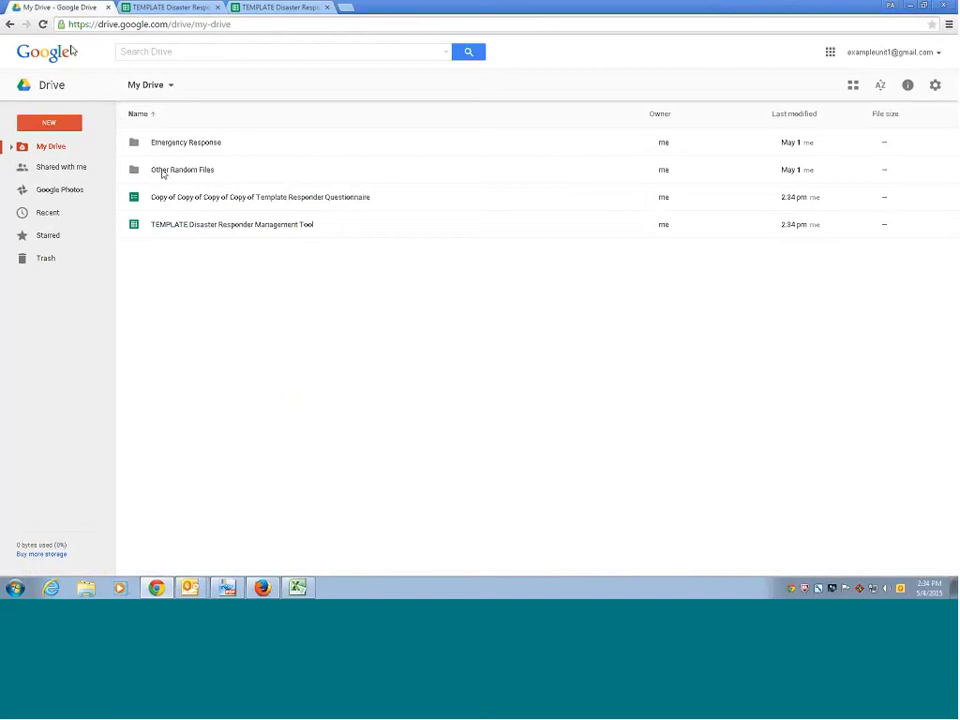
left_click(221, 231)
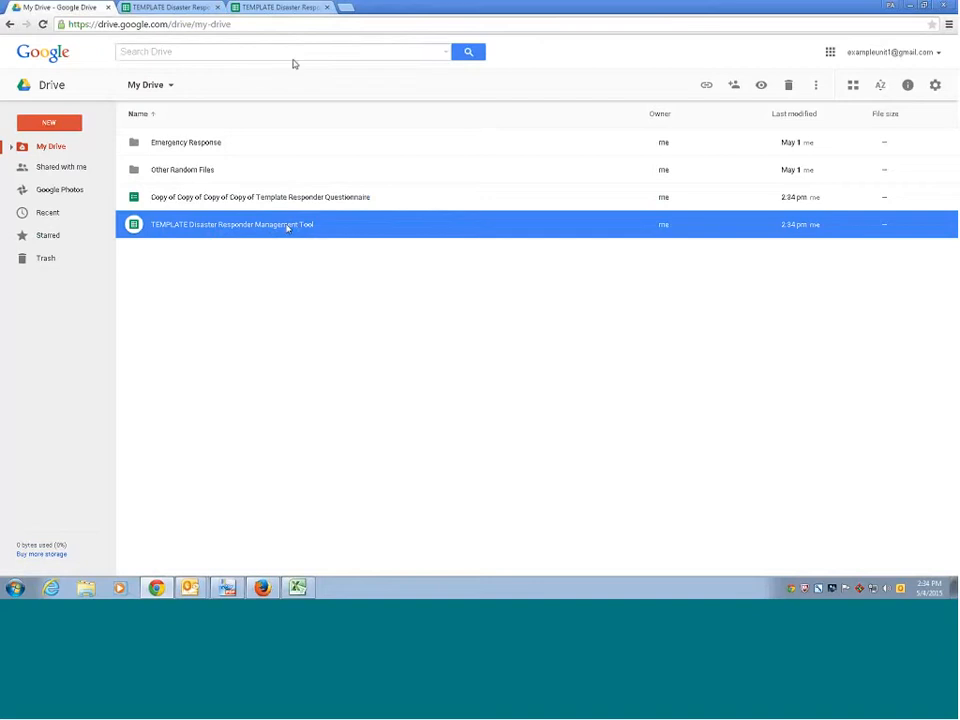
left_click(289, 9)
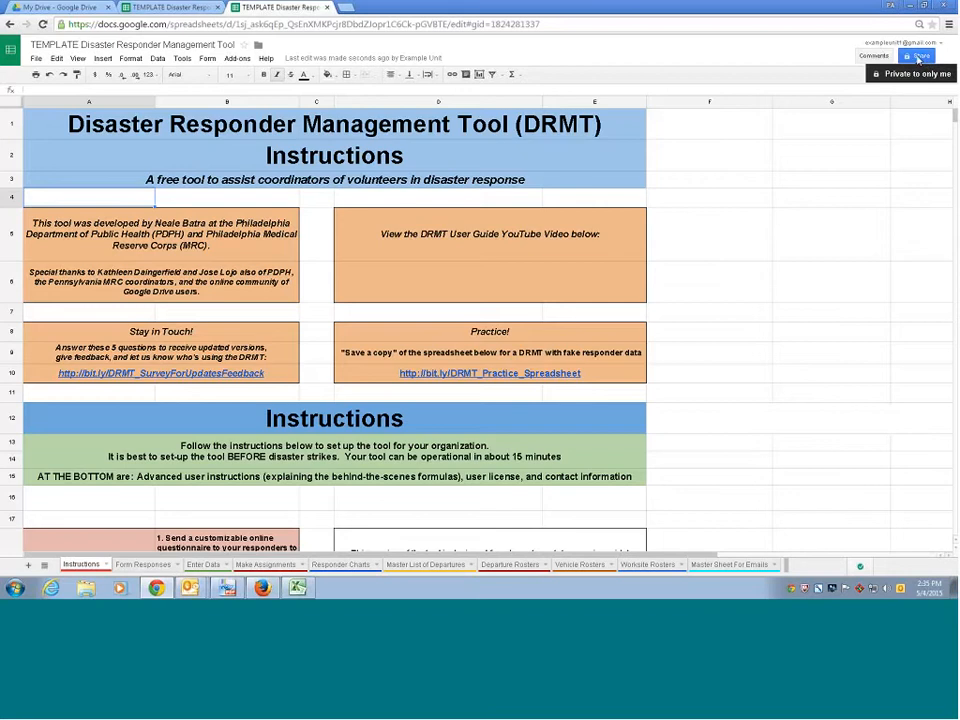
- Close the original view-only template and move the copied TEMPLATE Disaster Responder Management Tool into the Emergency Response folder in My Drive
left_click(170, 8)
left_click(218, 8)
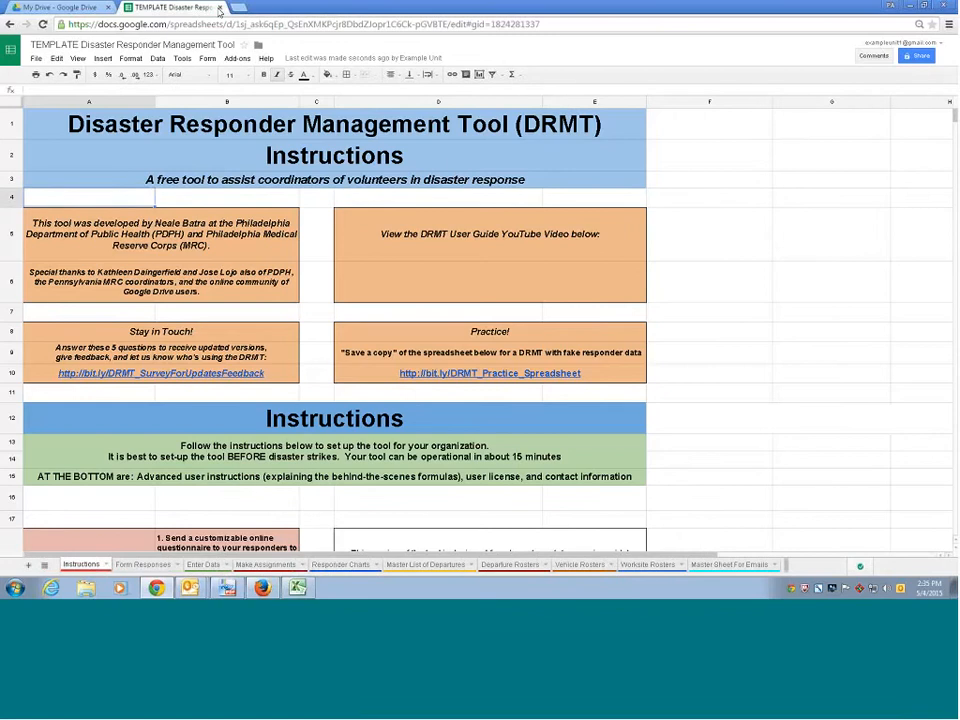
left_click(59, 10)
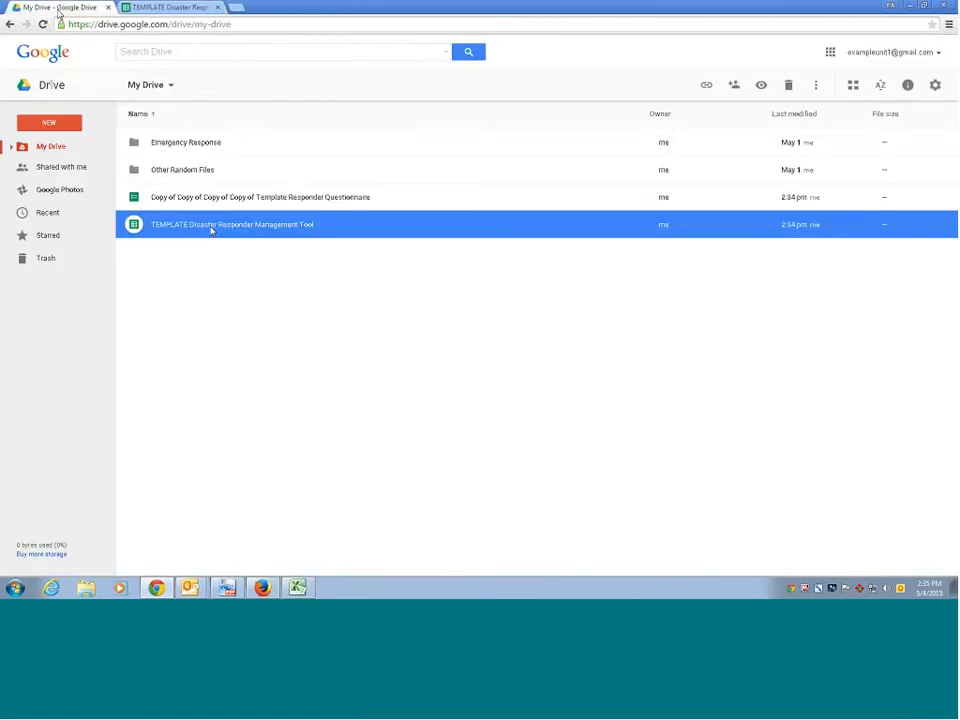
left_click_drag(211, 229, 198, 147)
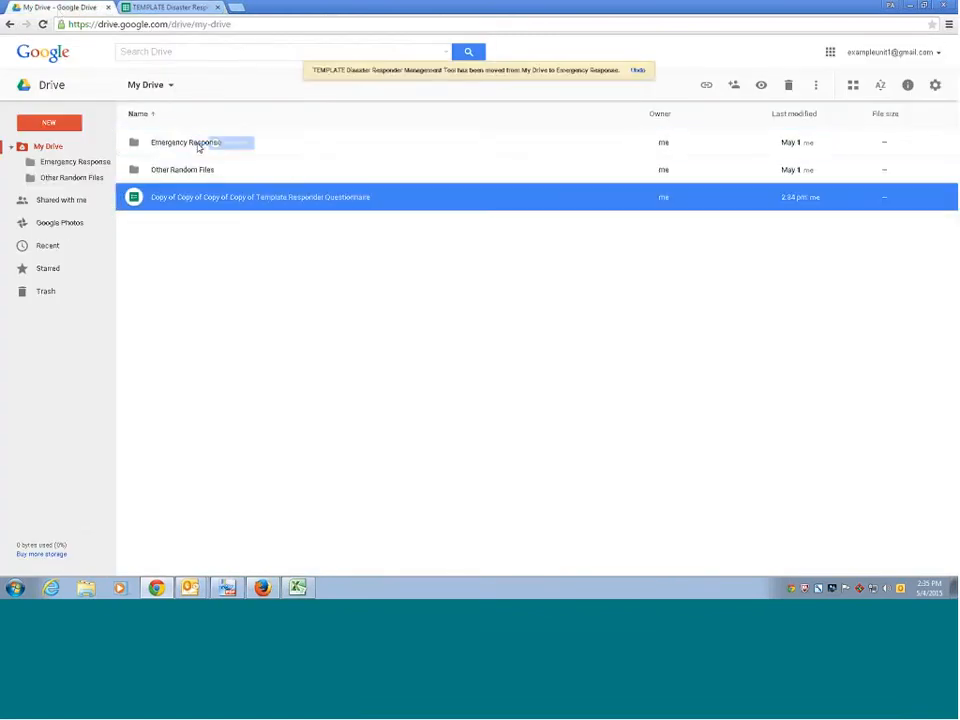
- Check that the moved template is in the Emergency Response folder, and return to the Instructions sheet of the open copy
double_click(198, 147)
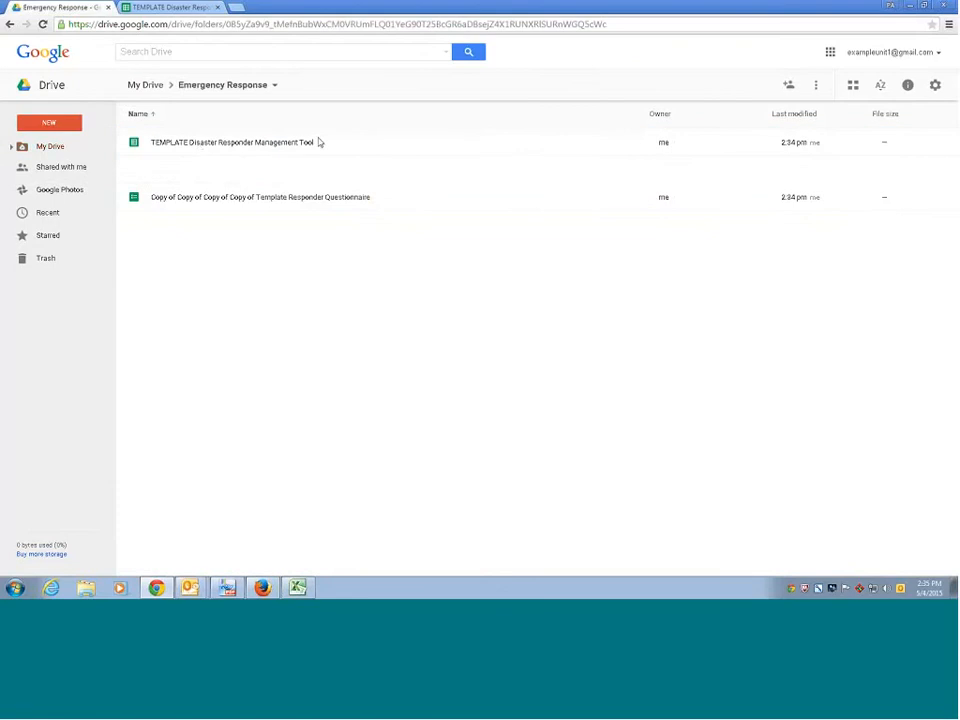
left_click(171, 7)
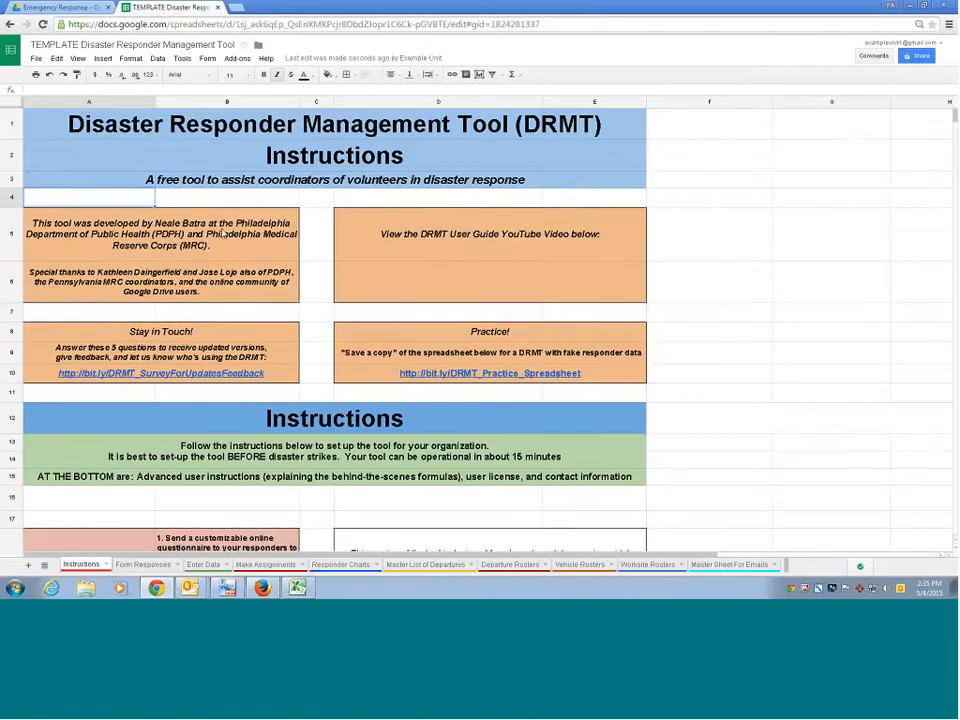
scroll(242, 250, "down", 1)
scroll(241, 250, "down", 1)
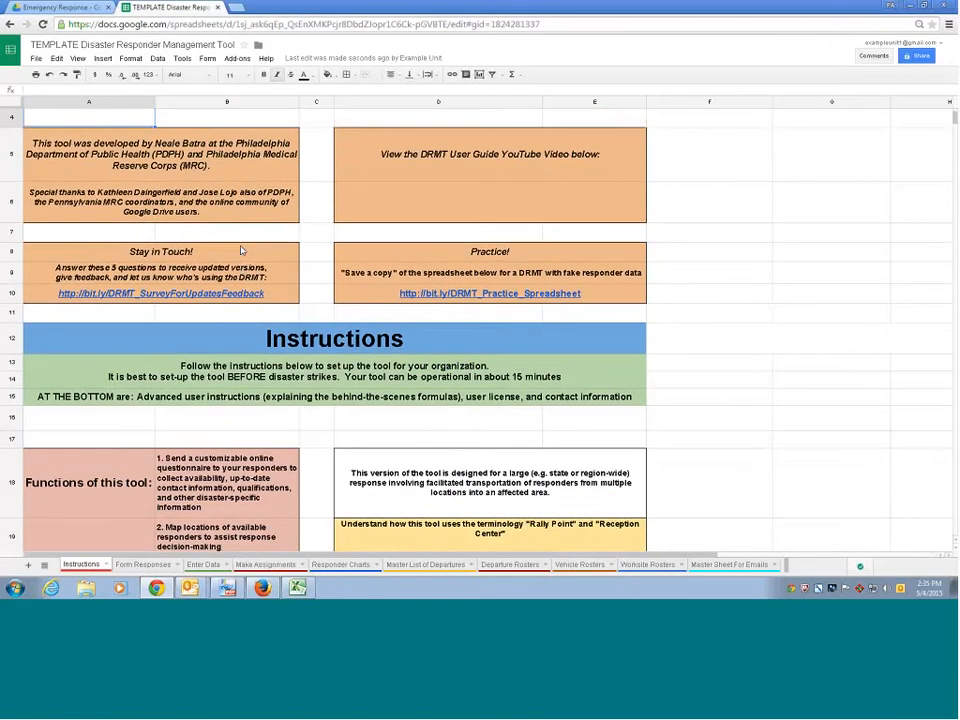
scroll(221, 210, "up", 2)
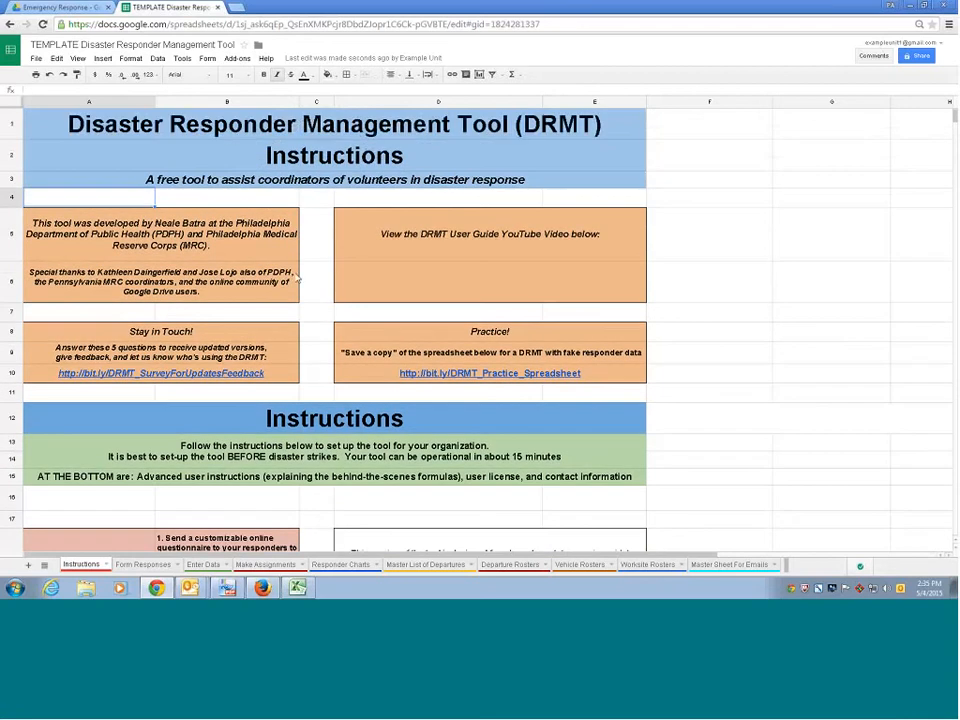
- Review the credits, User Guide video, Stay in Touch and Practice boxes at the start of the Instructions sheet
left_click_drag(150, 235, 210, 283)
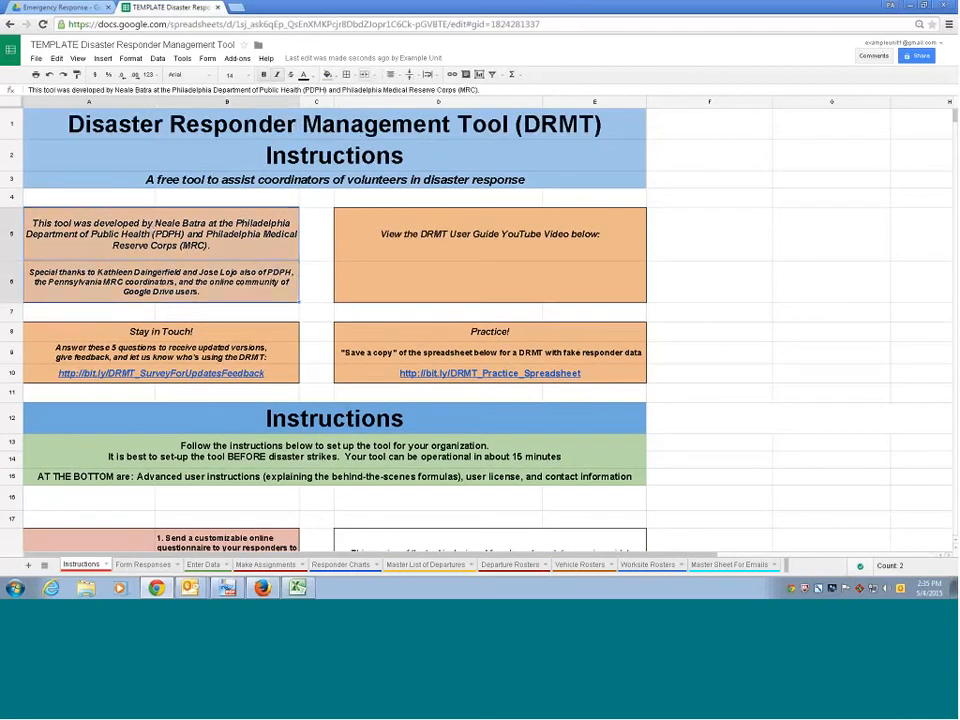
left_click(520, 284)
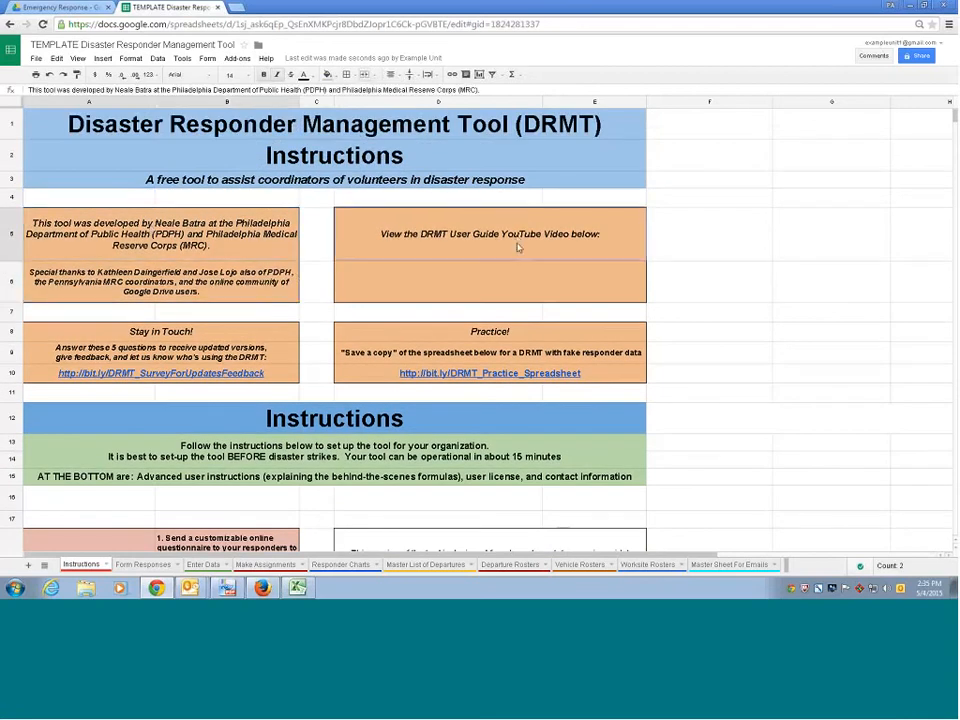
left_click(460, 292)
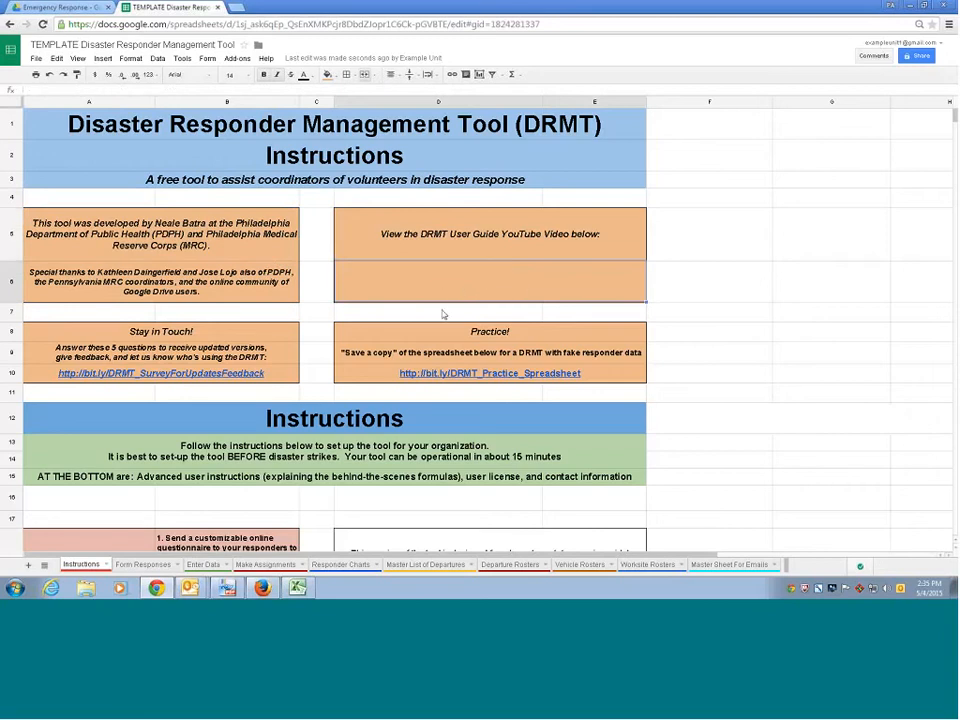
left_click(196, 337)
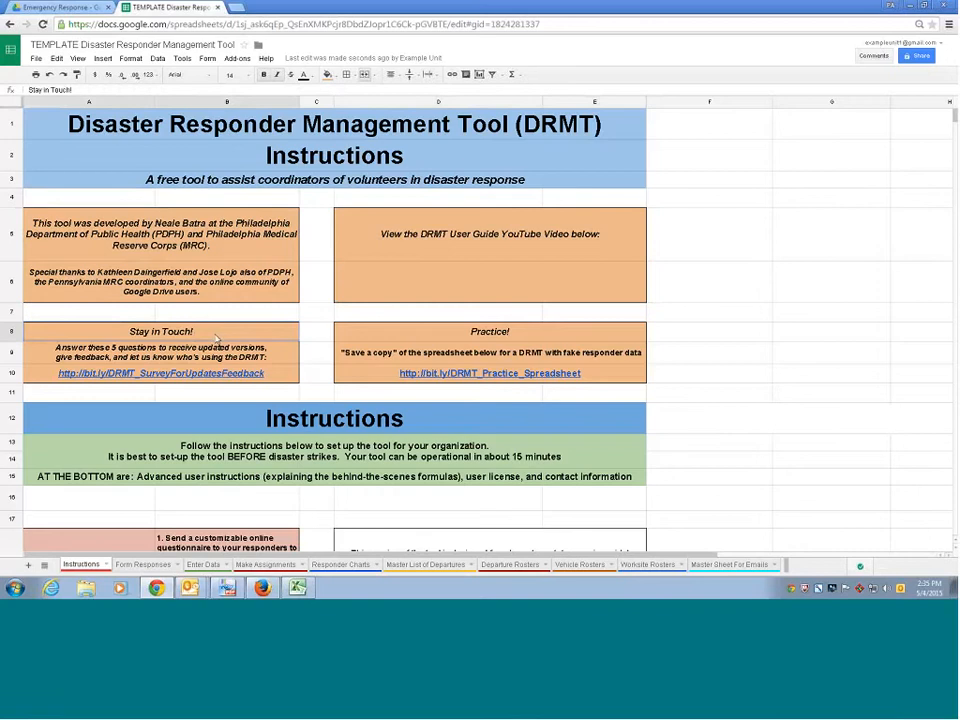
left_click(130, 376)
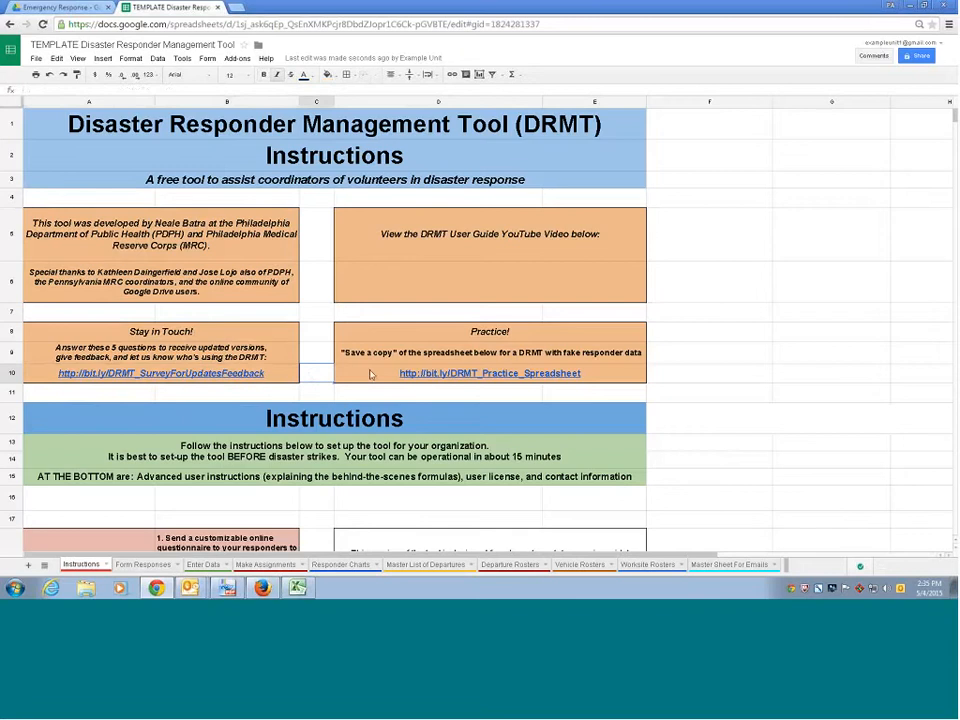
left_click(493, 338)
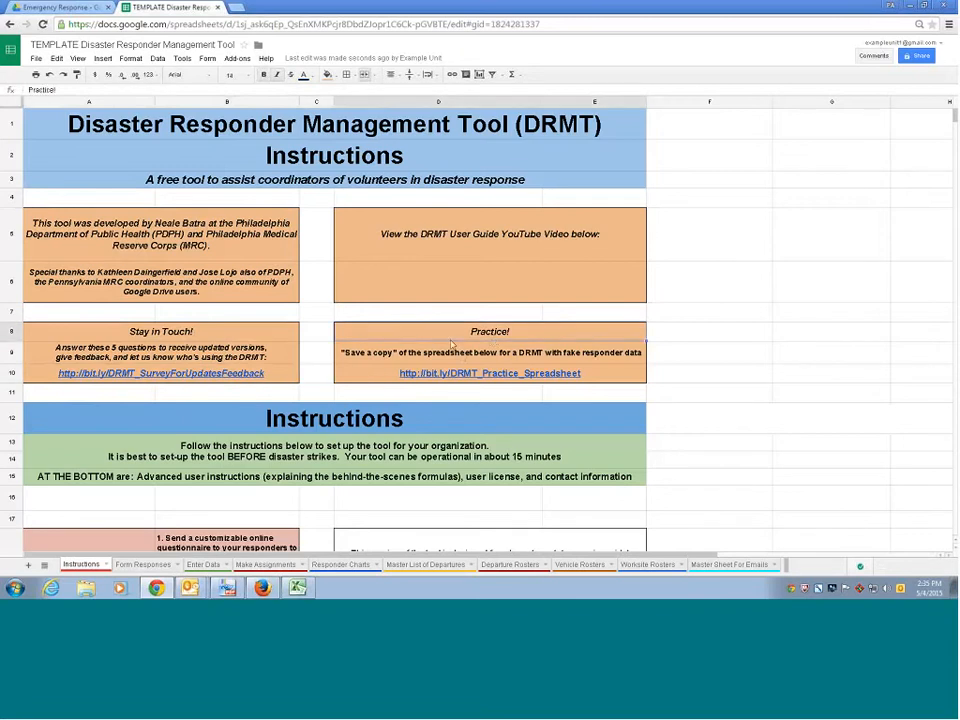
left_click(508, 373)
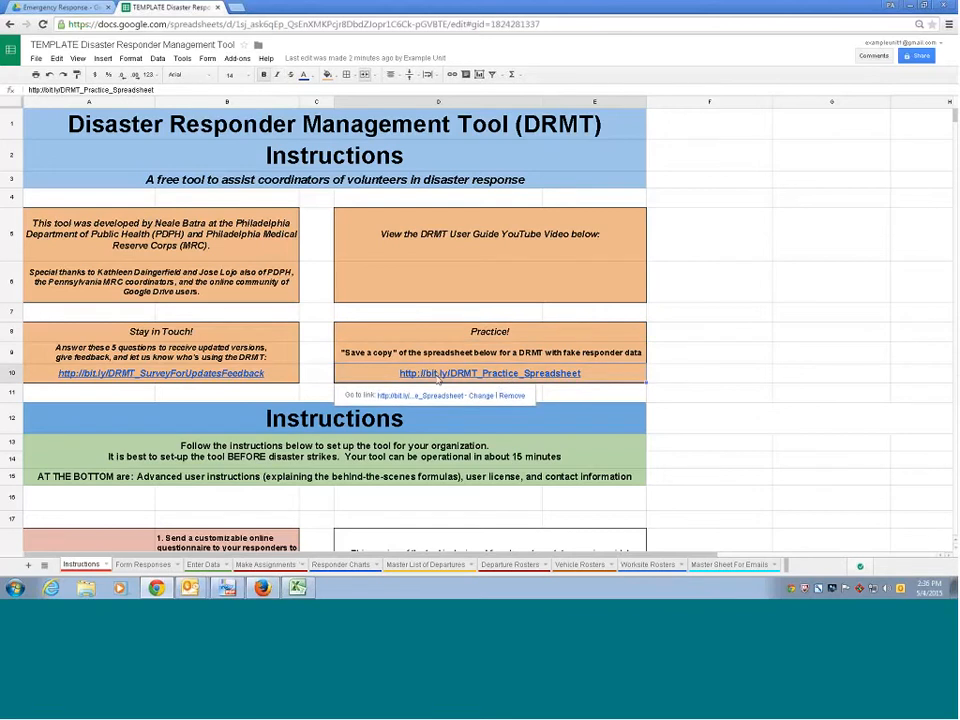
left_click(434, 396)
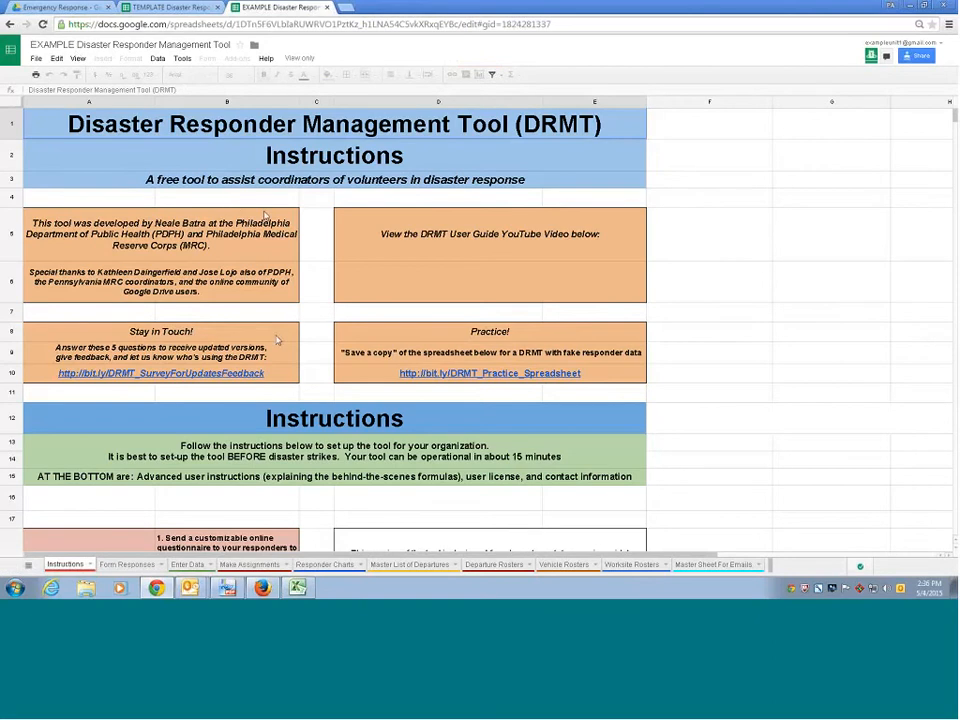
left_click(313, 341)
left_click(313, 354)
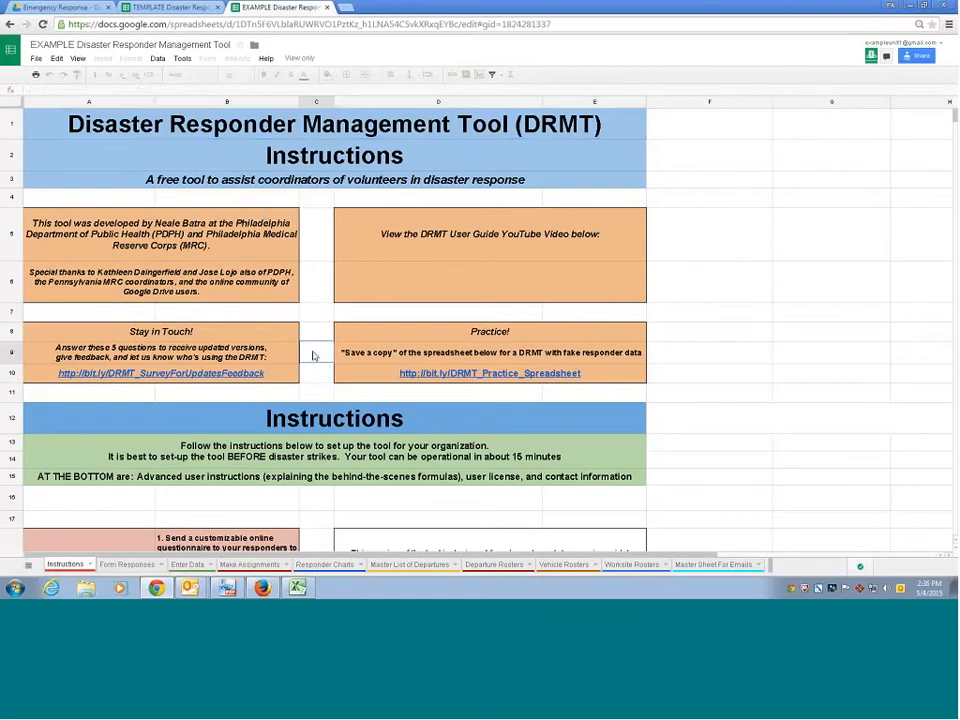
- Make a copy of the practice spreadsheet, removing "Copy of" so it is named EXAMPLE Disaster Responder Management Tool
left_click(35, 58)
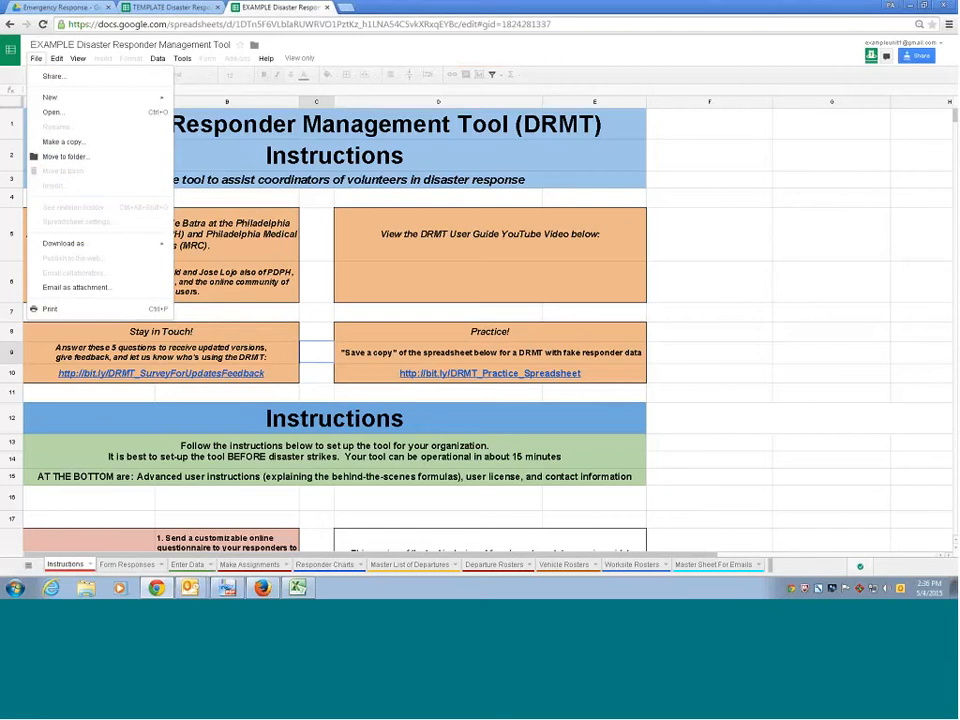
left_click(70, 145)
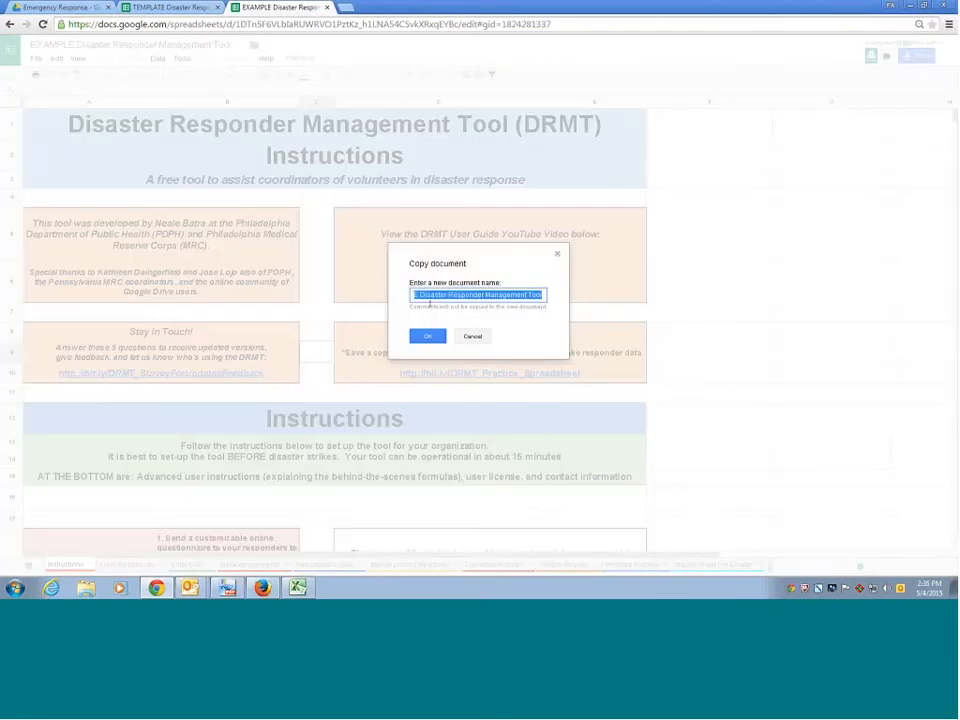
left_click_drag(446, 295, 406, 297)
left_click(431, 295)
key("BackSpace")
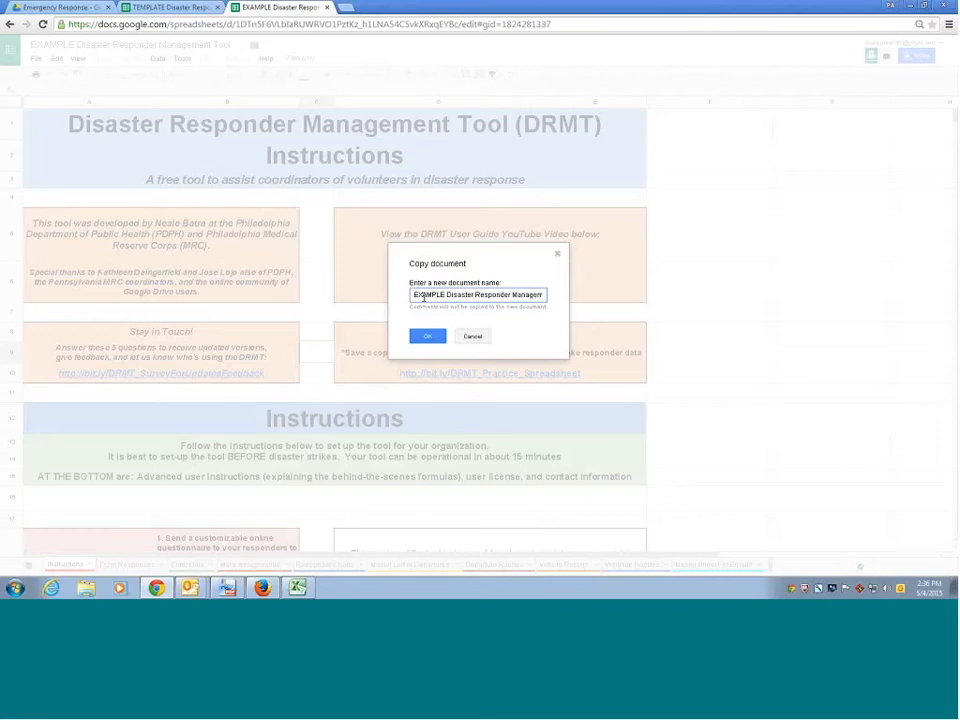
left_click(428, 337)
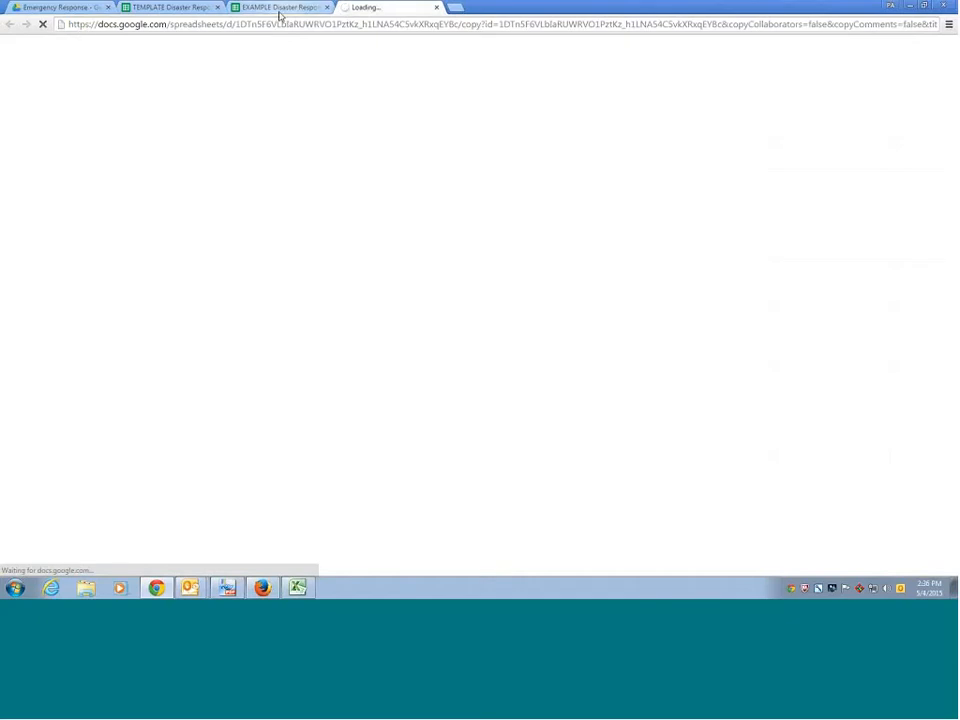
- Bring up the new EXAMPLE copy and close the original view-only practice spreadsheet
left_click(68, 8)
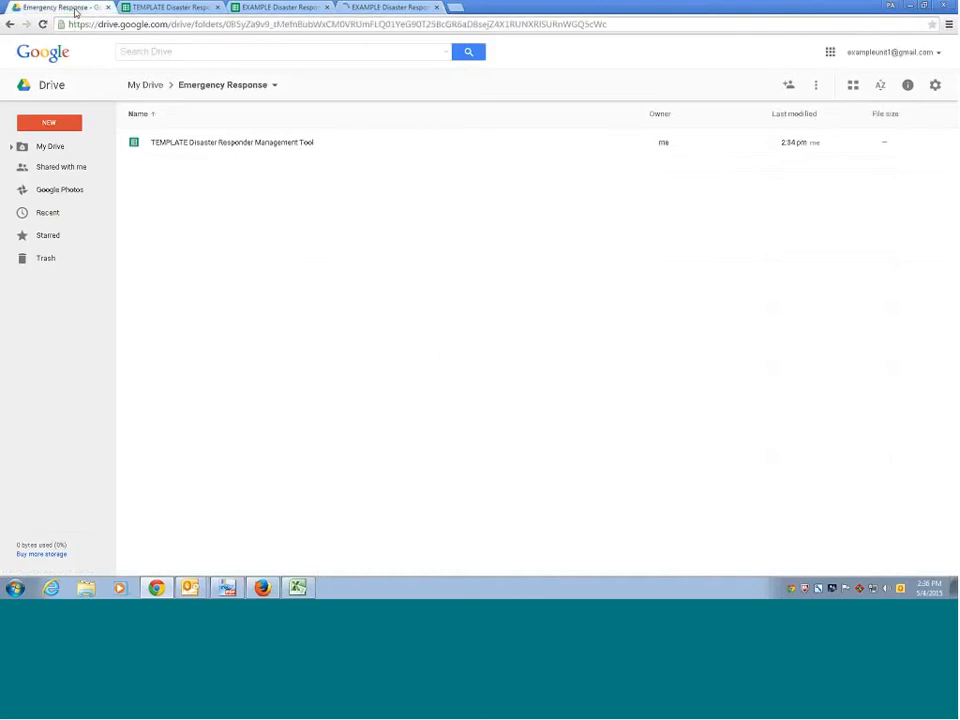
left_click(385, 9)
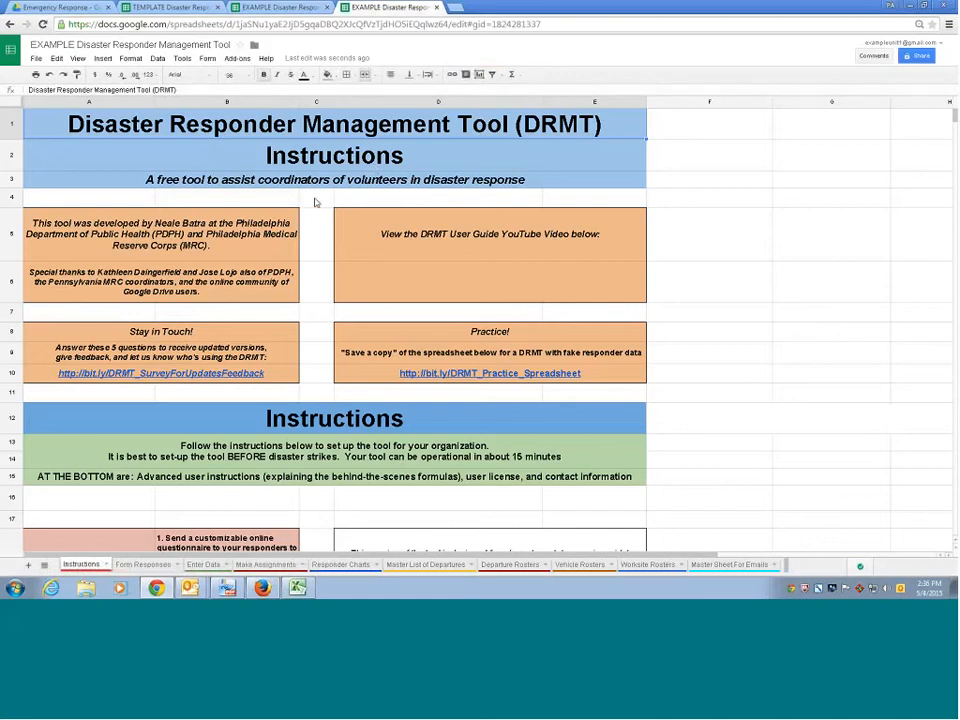
left_click(276, 8)
left_click(327, 8)
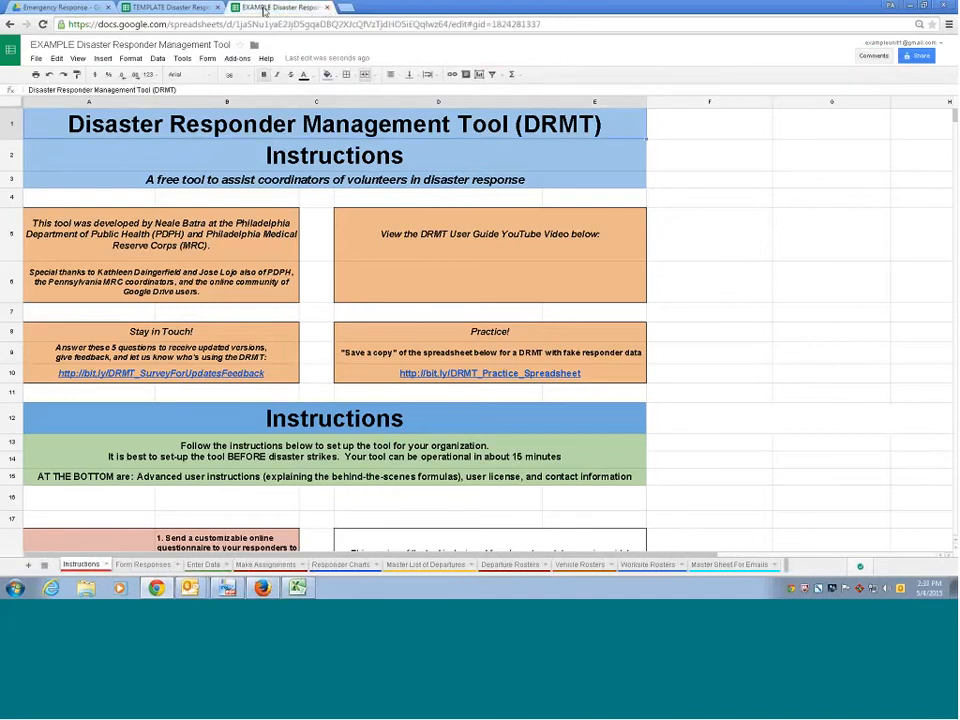
- Move EXAMPLE Disaster Responder Management Tool from My Drive into the Emergency Response folder, and check it inside that folder
left_click(40, 8)
left_click(146, 88)
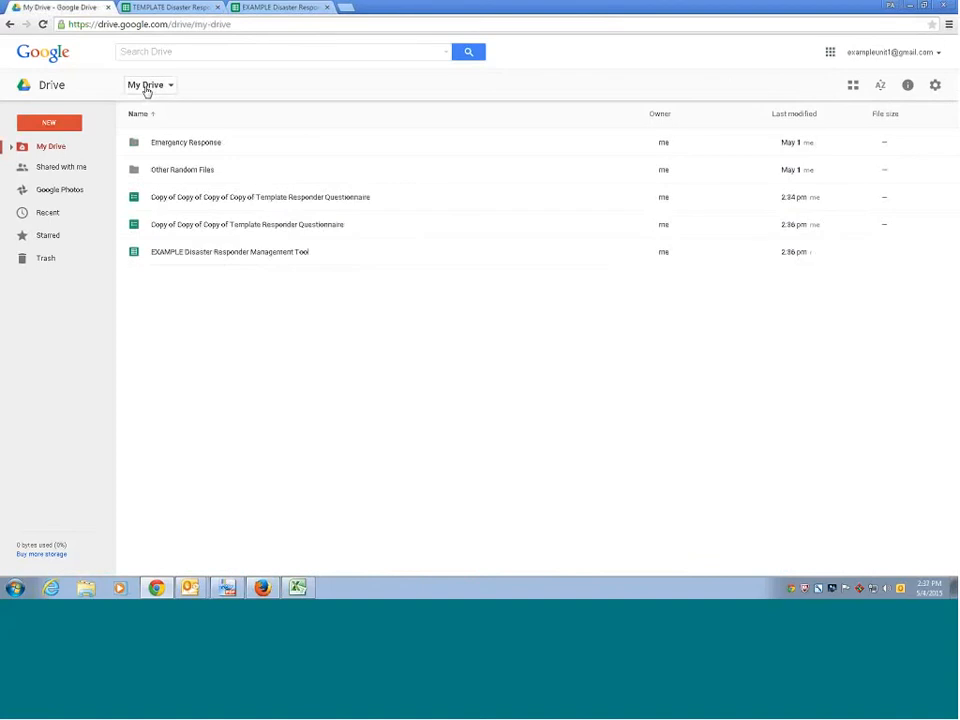
left_click(216, 258)
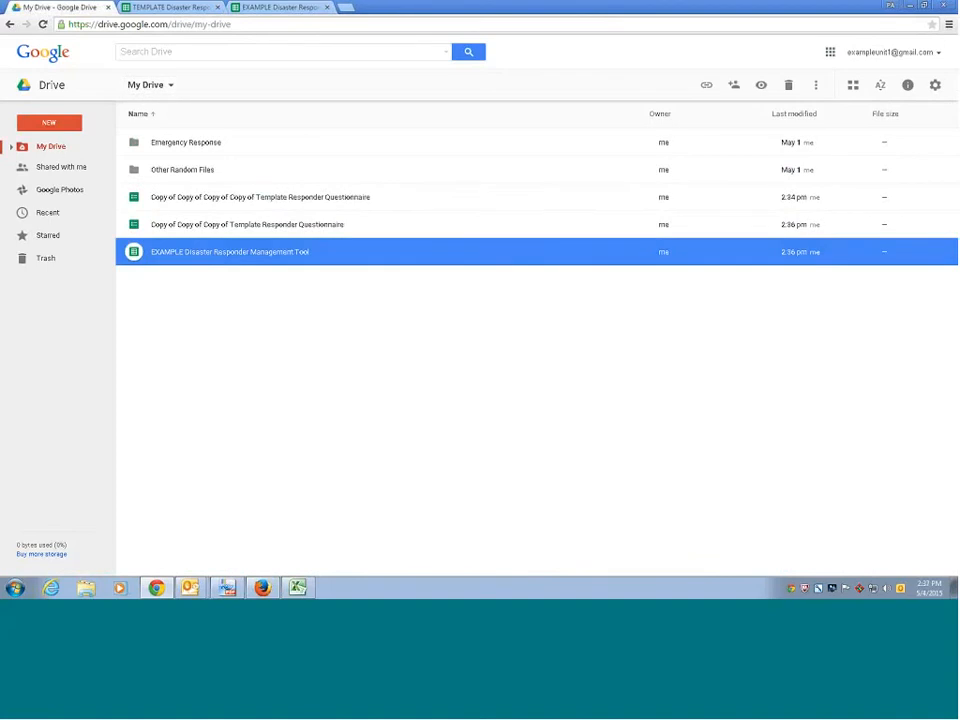
left_click_drag(217, 256, 220, 147)
double_click(220, 147)
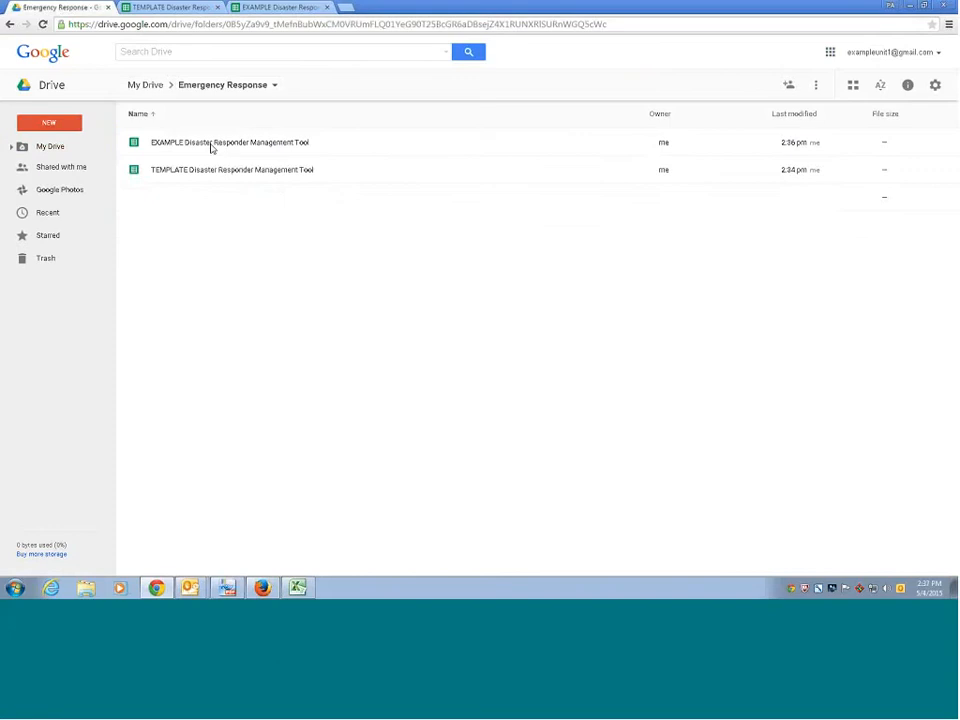
left_click(209, 147)
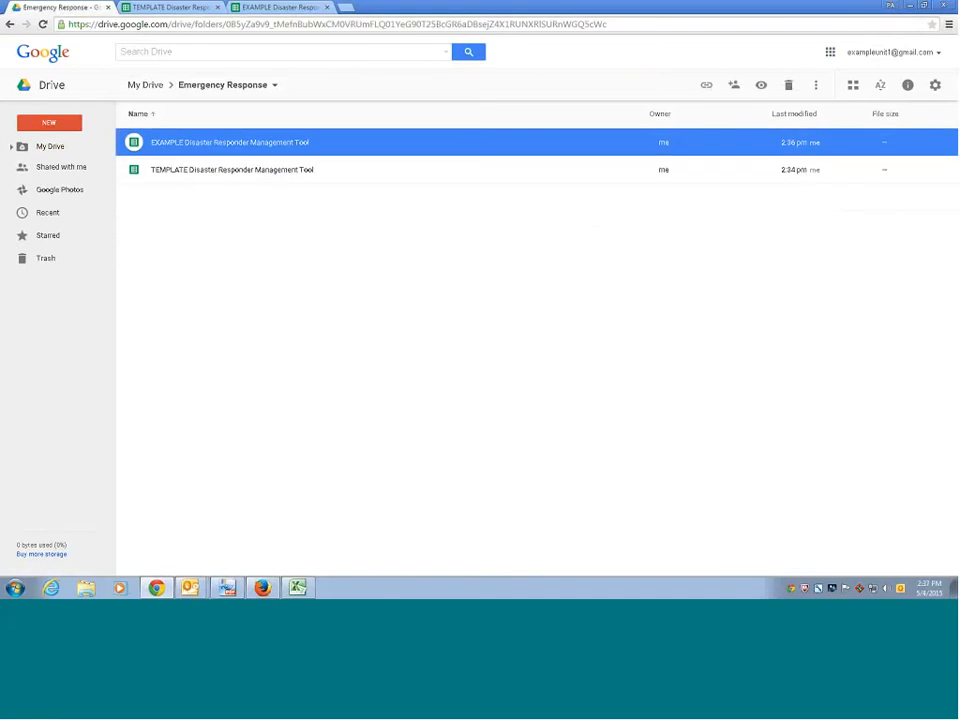
- Close the TEMPLATE spreadsheet, keeping the EXAMPLE copy open, and read the setup introduction and tool functions on its Instructions sheet
left_click(279, 8)
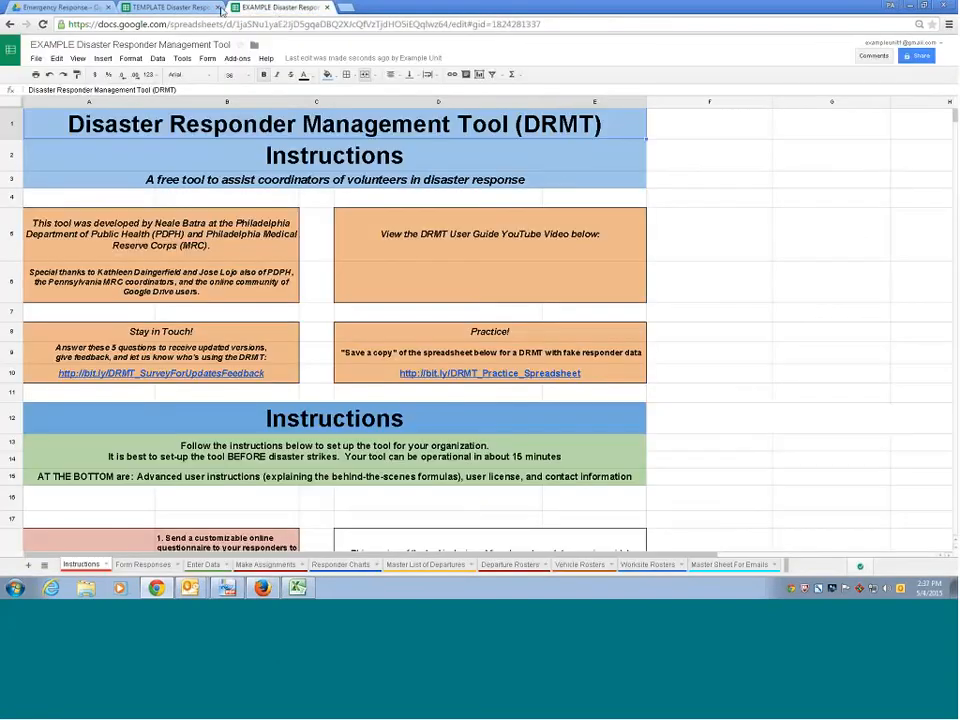
left_click(218, 8)
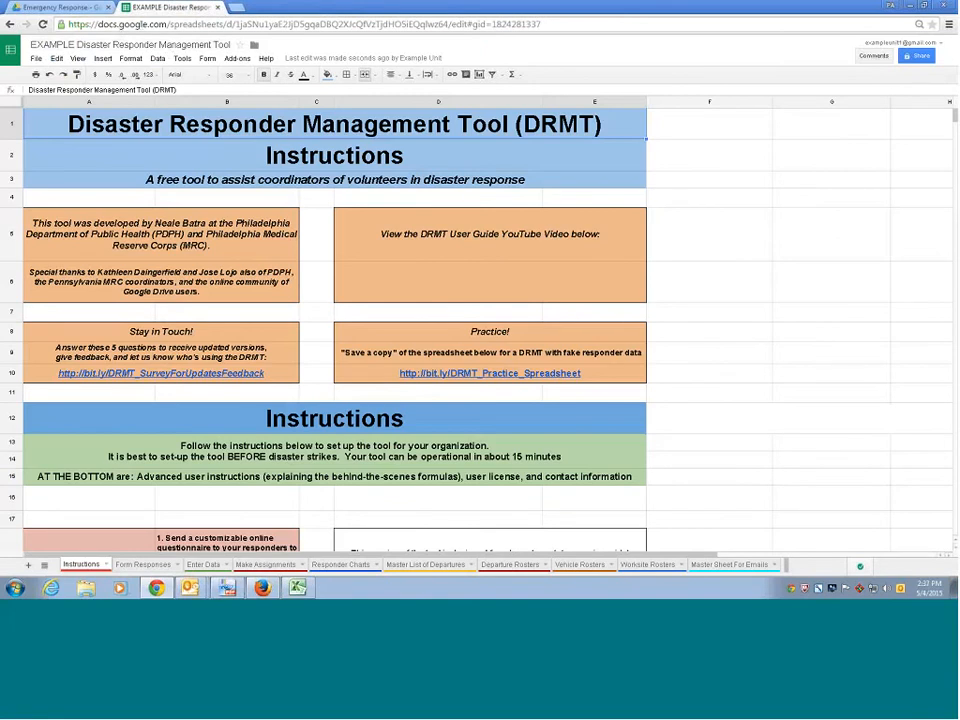
scroll(336, 246, "down", 1)
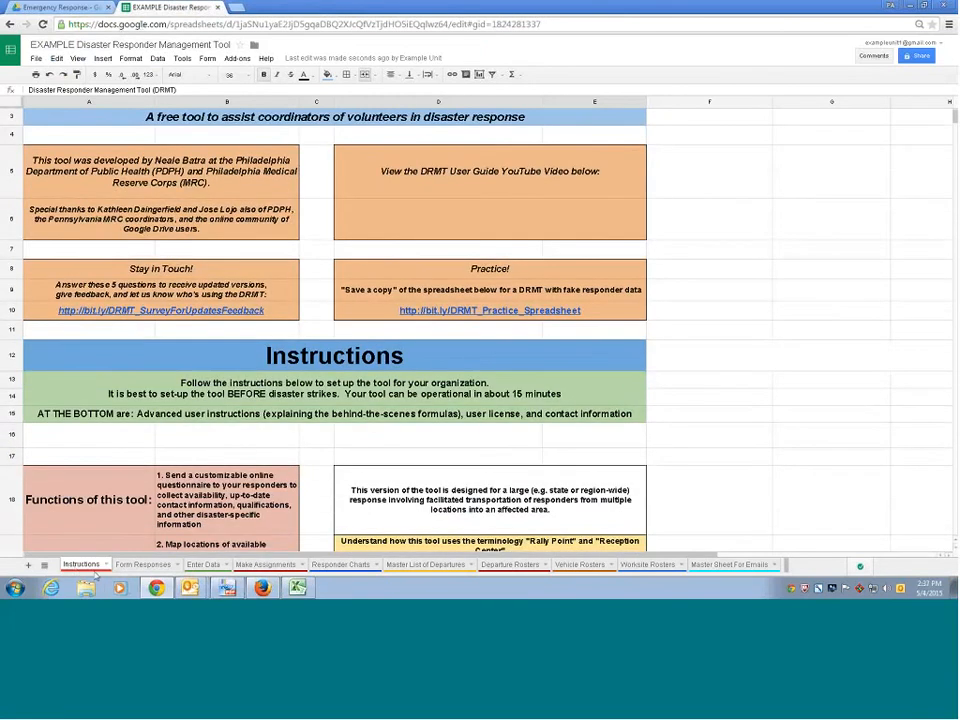
scroll(200, 288, "down", 1)
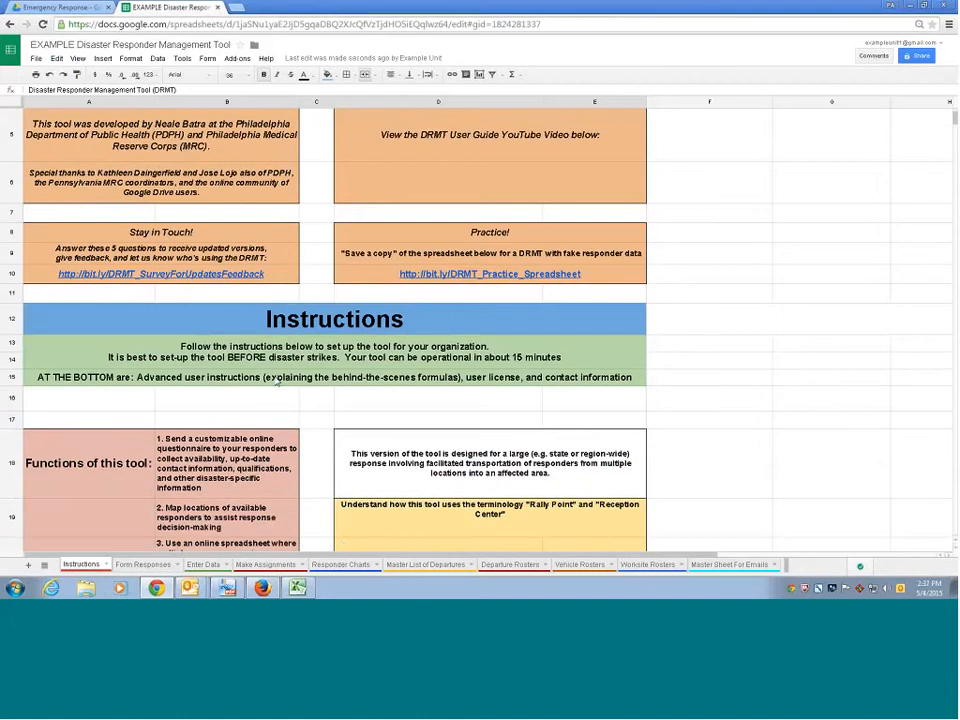
scroll(275, 384, "down", 2)
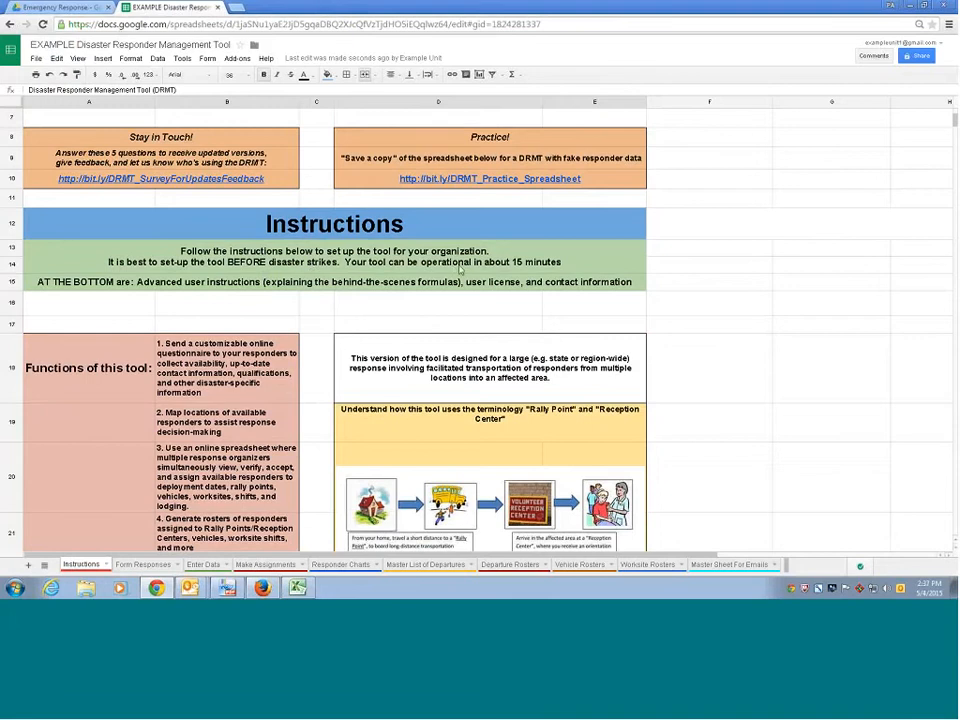
scroll(534, 270, "down", 1)
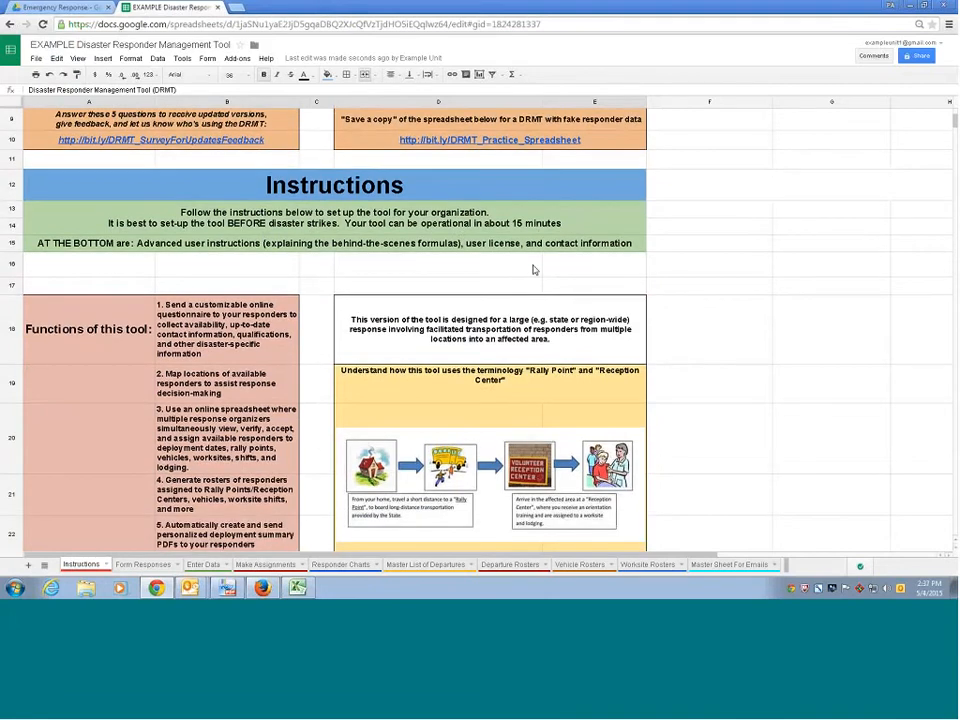
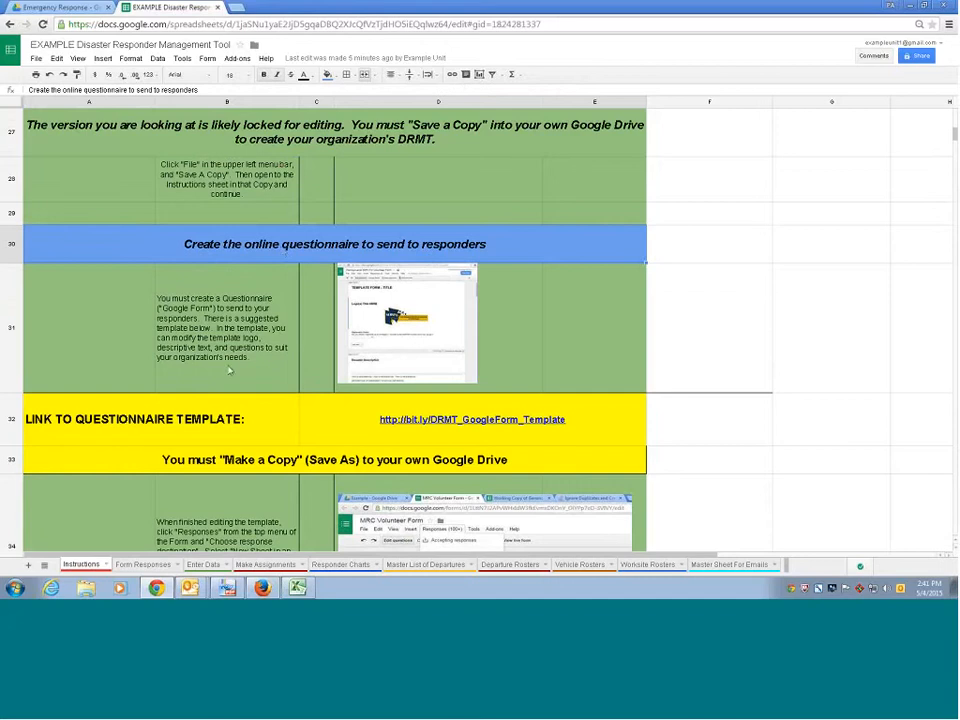
- Review the Instructions sheet sections on creating the online questionnaire, choosing its response destination and completing the "Enter Data" sheet
left_click(229, 370)
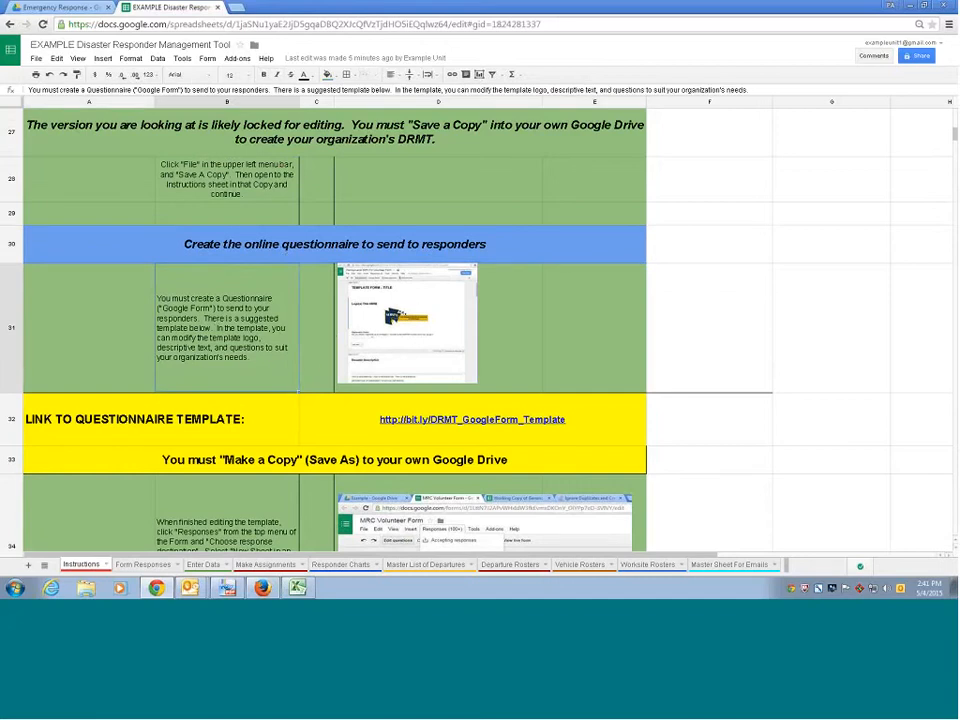
scroll(335, 330, "down", 5)
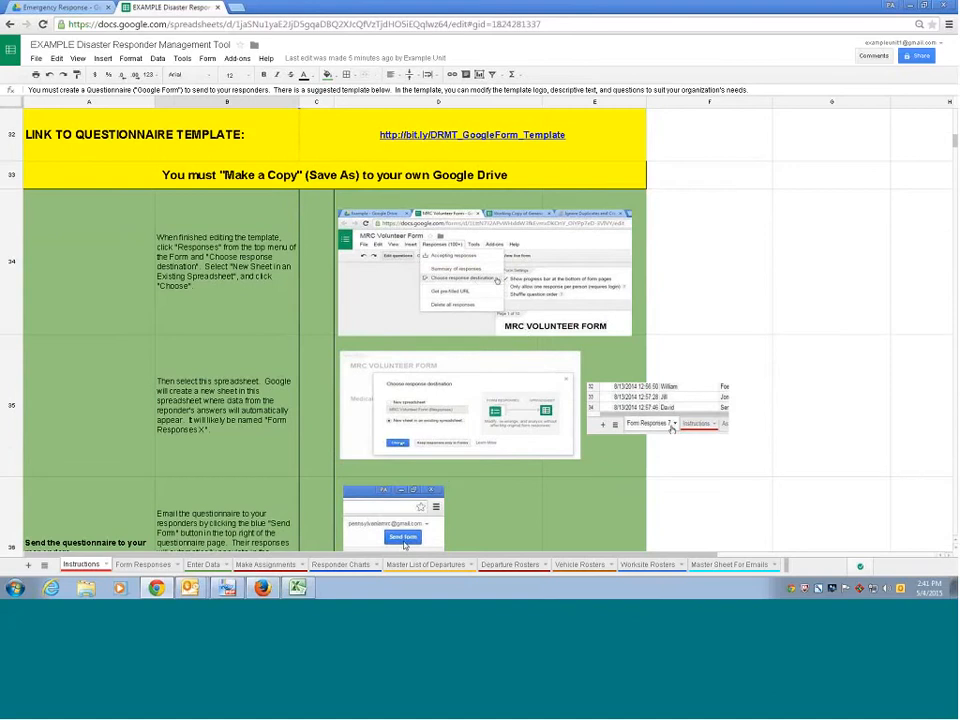
scroll(310, 500, "down", 1)
scroll(306, 499, "up", 6)
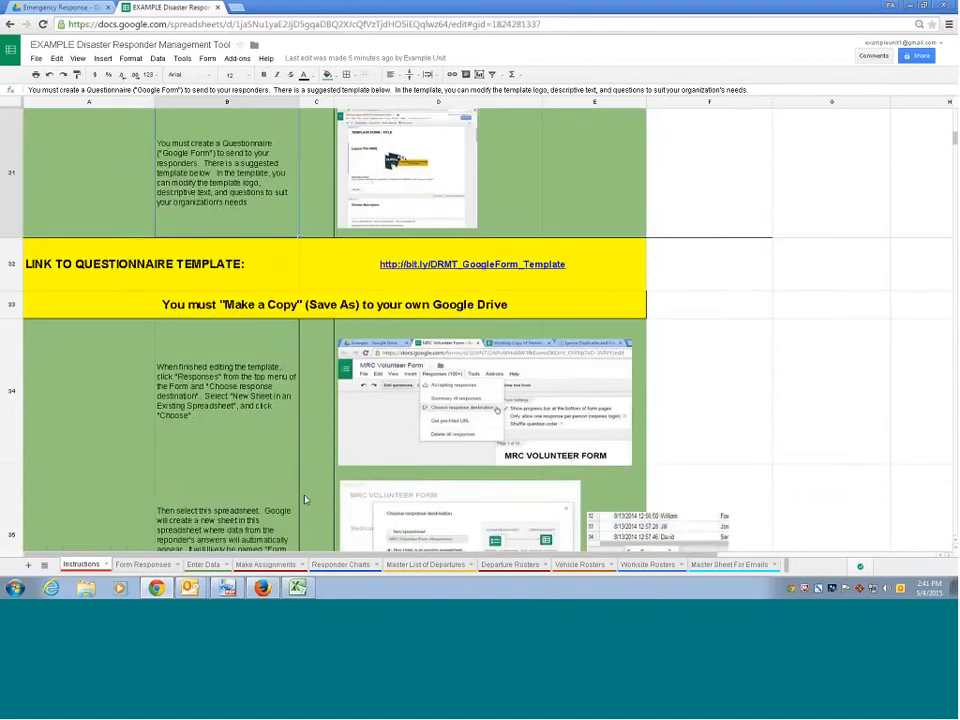
scroll(305, 499, "down", 12)
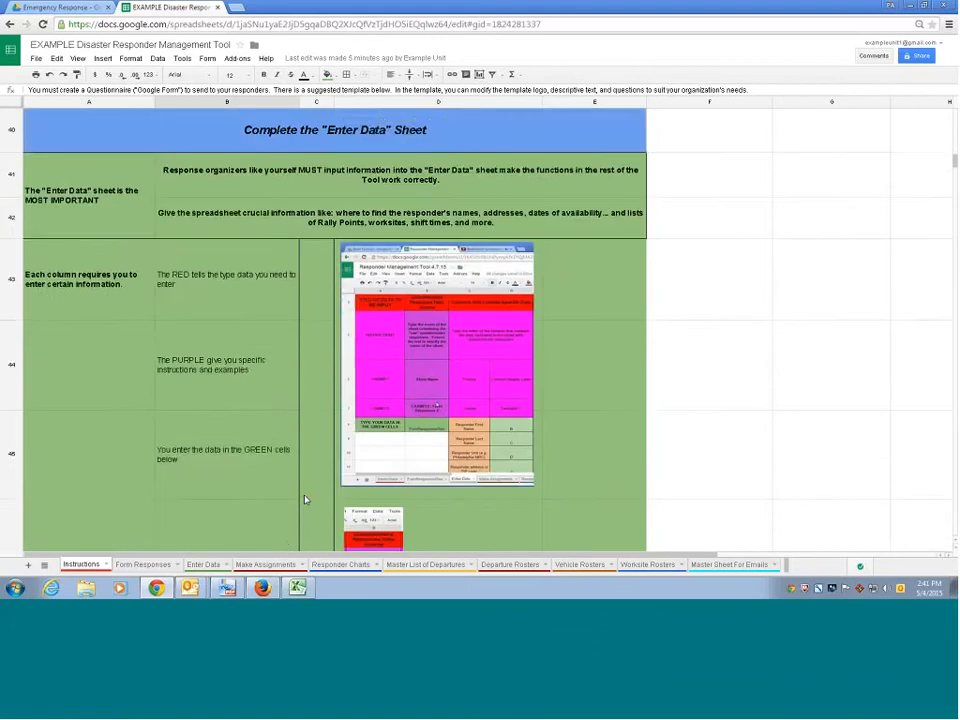
- Skim the Instructions sheet sections from filter views through responder charts, and return to the "Save Your Copy of This Spreadsheet" heading
scroll(305, 499, "down", 10)
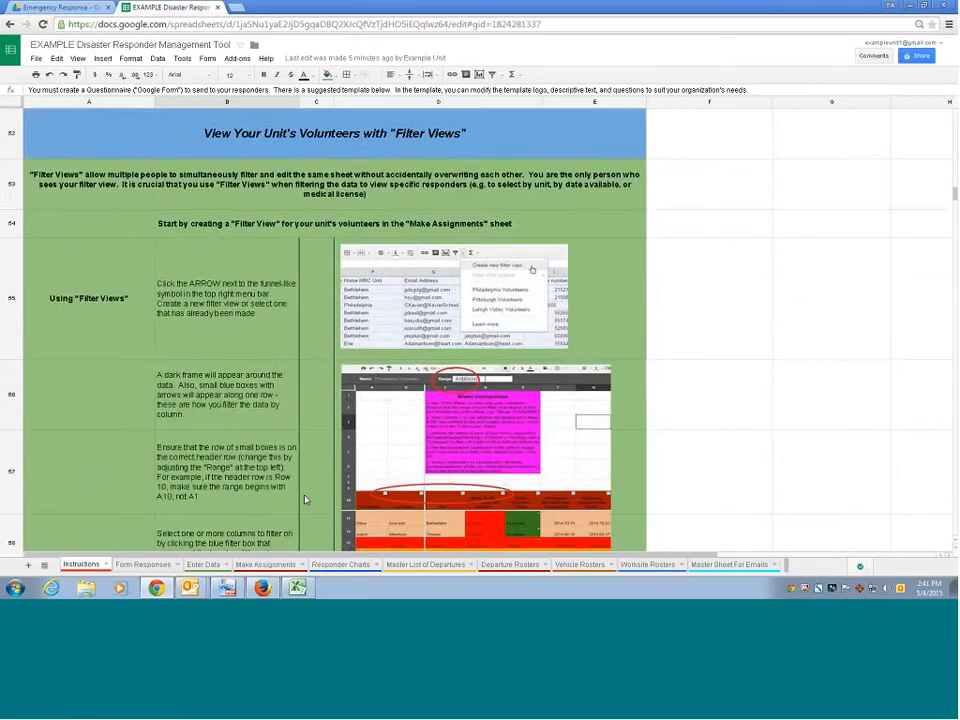
scroll(305, 499, "down", 12)
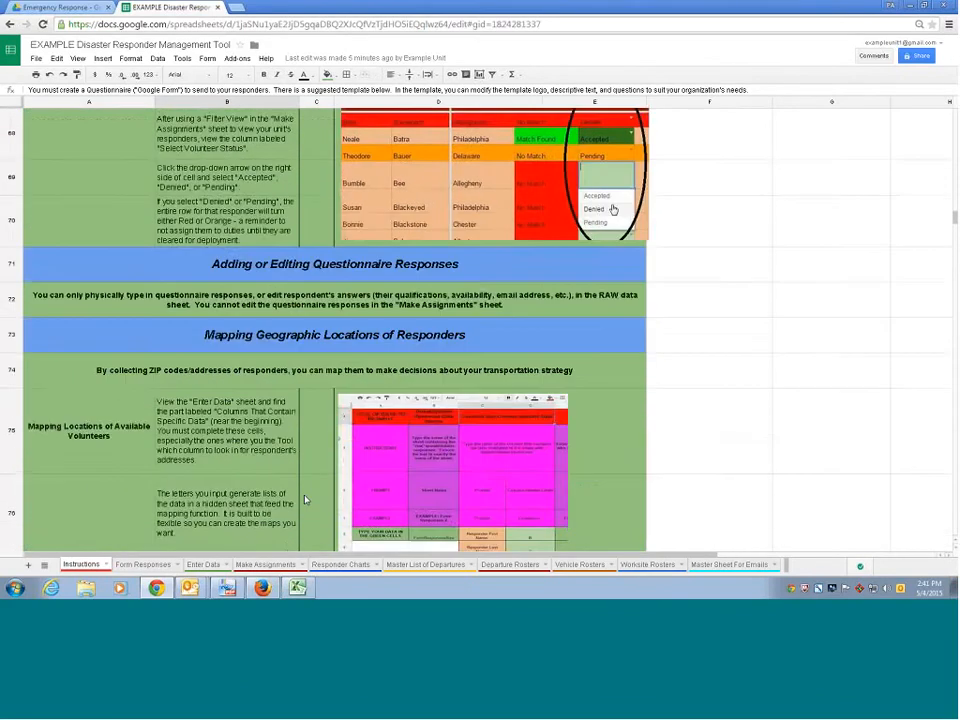
scroll(305, 499, "down", 12)
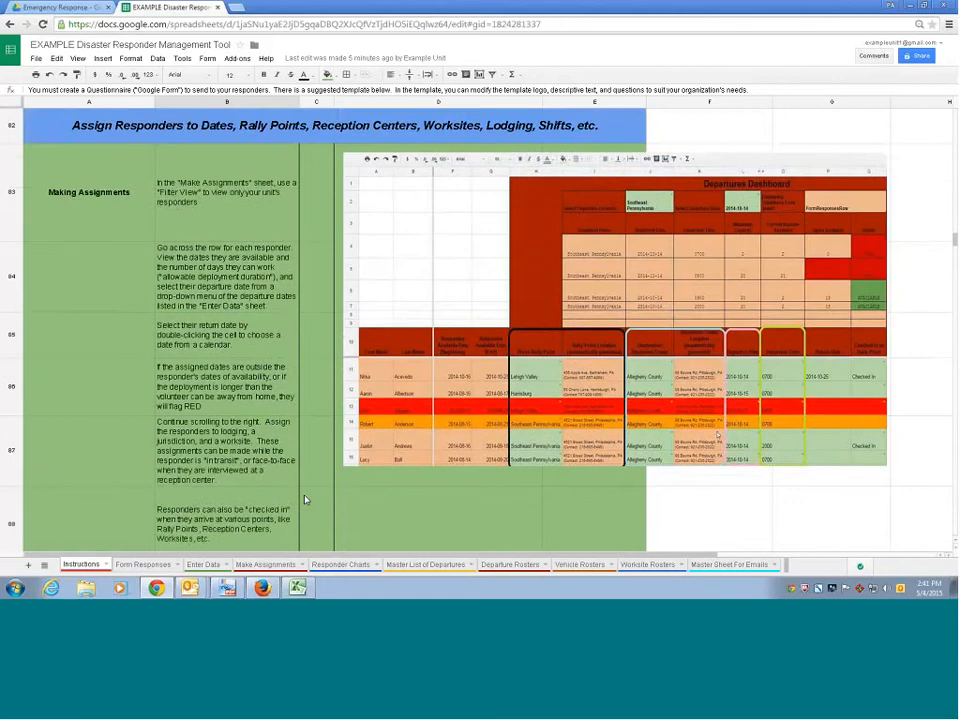
scroll(305, 499, "down", 6)
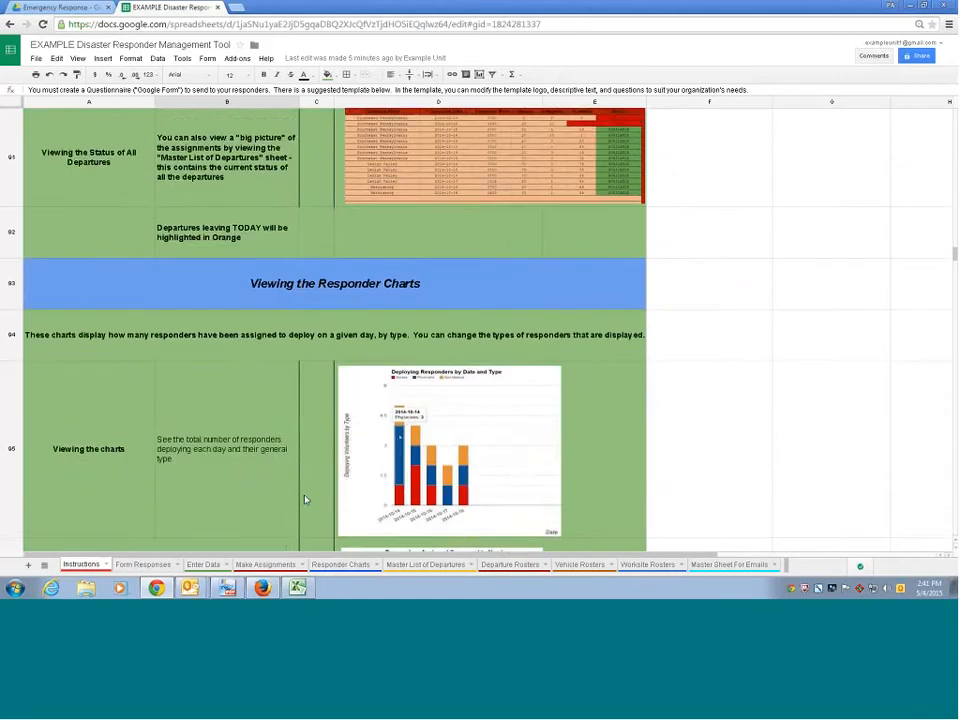
scroll(545, 448, "up", 8)
scroll(545, 448, "up", 20)
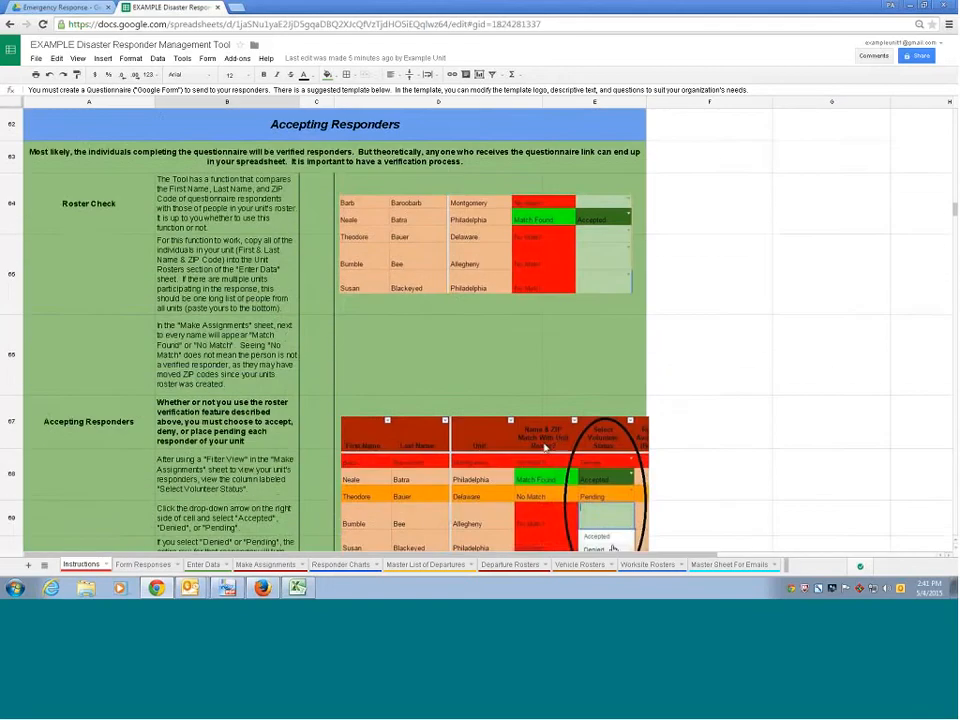
scroll(545, 448, "up", 12)
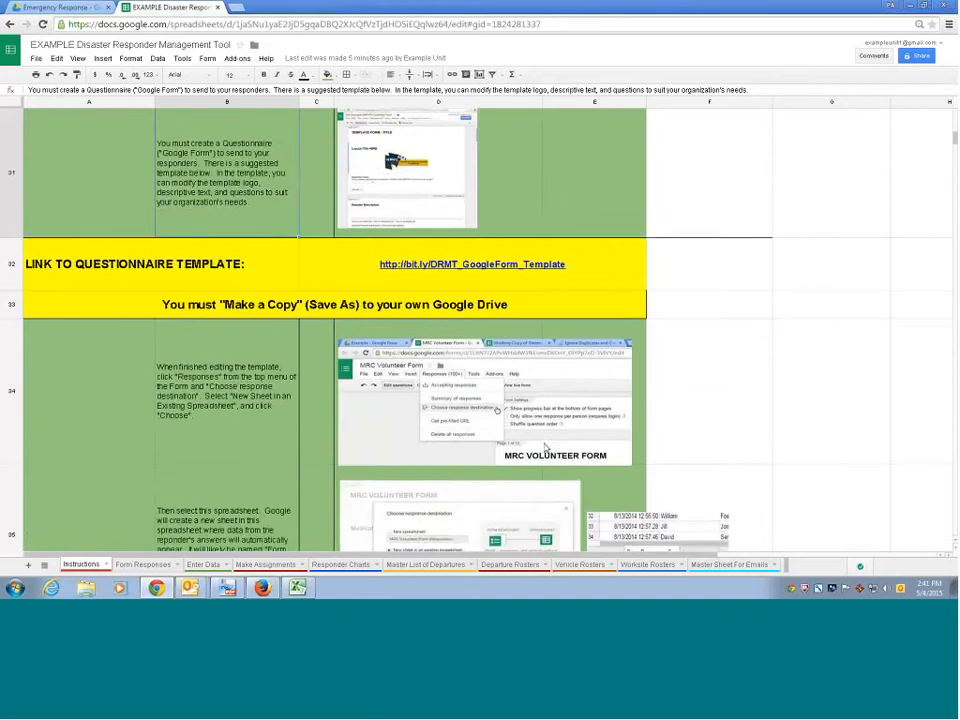
scroll(545, 448, "up", 2)
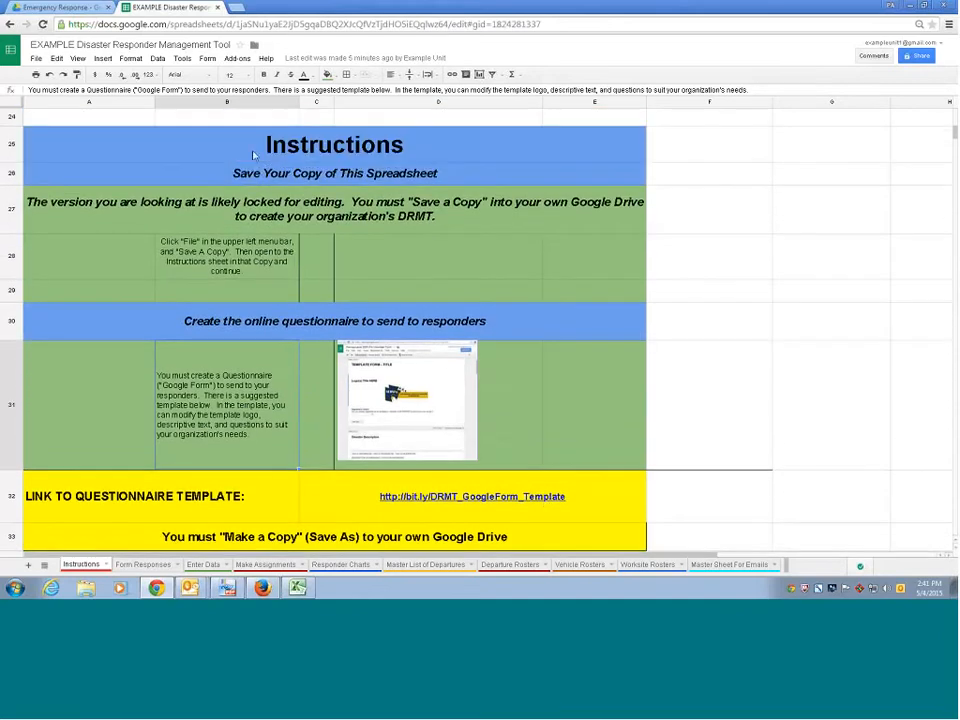
scroll(267, 177, "up", 2)
left_click(265, 286)
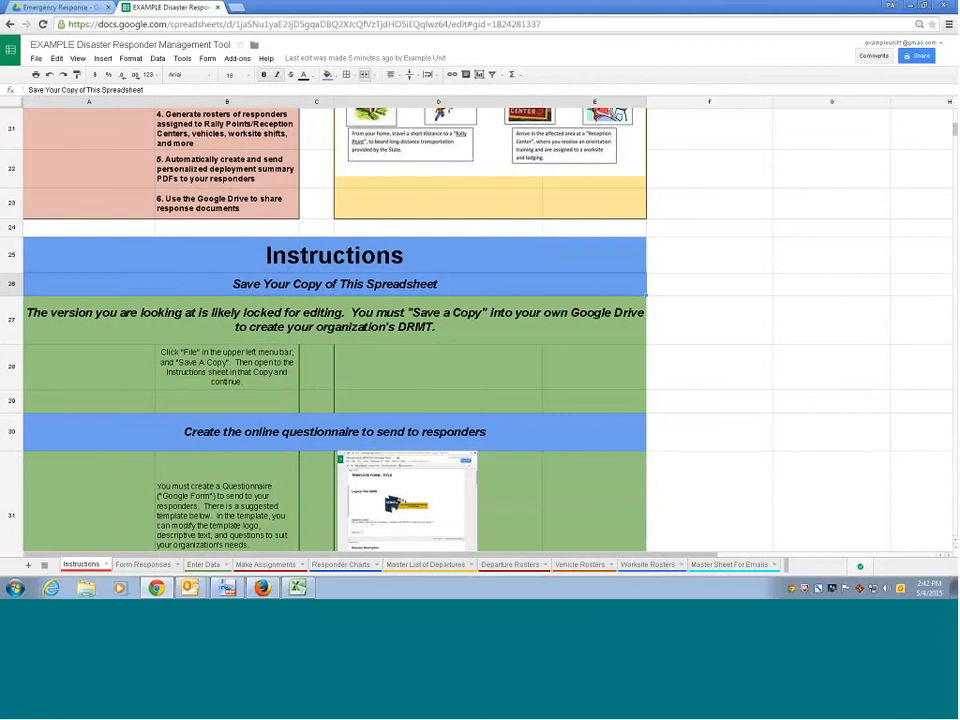
- Open the linked questionnaire template from the Instructions sheet and skim its first page
scroll(247, 362, "down", 5)
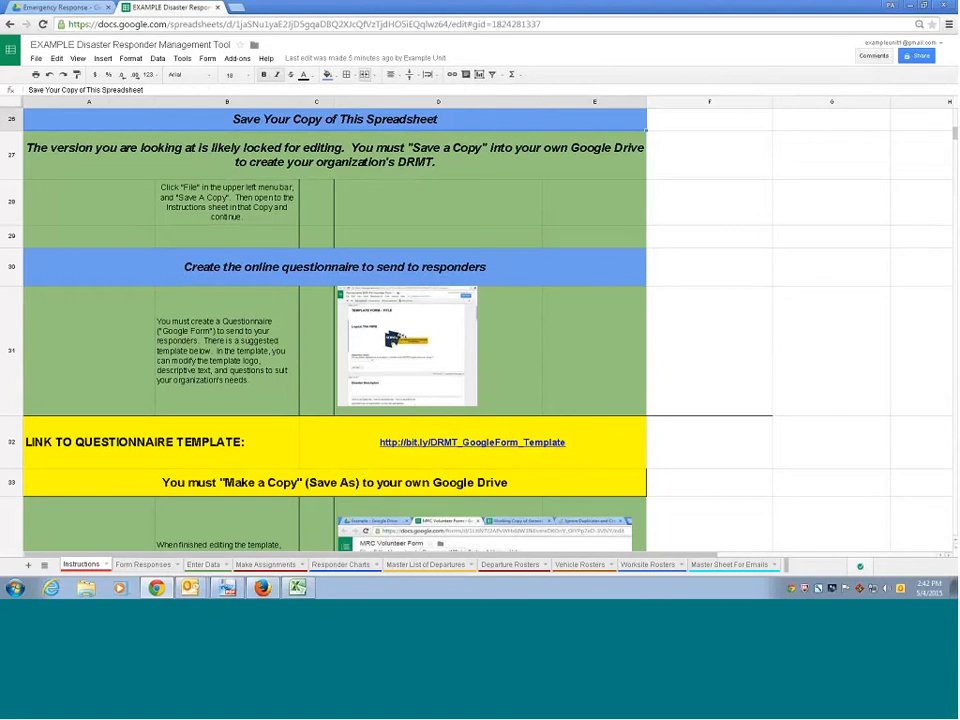
left_click(455, 450)
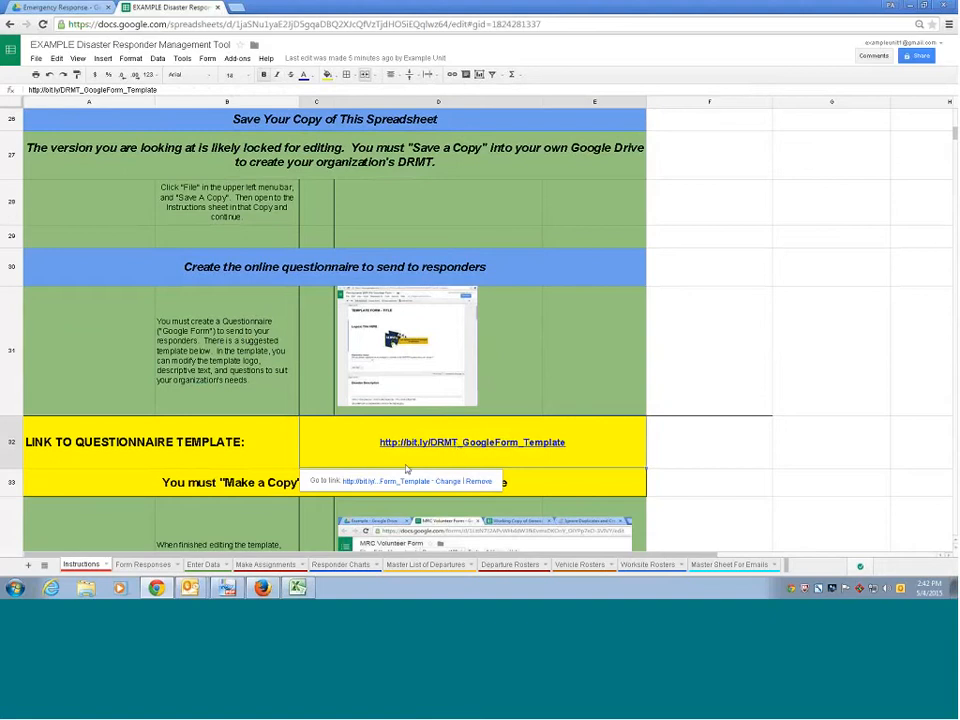
left_click(389, 482)
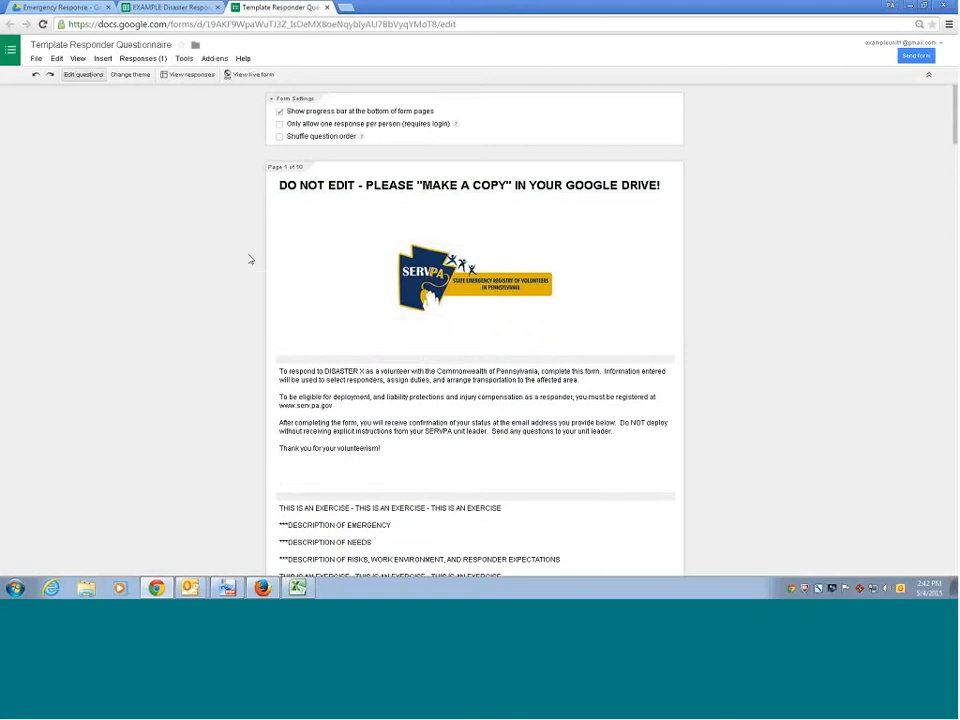
scroll(226, 274, "down", 15)
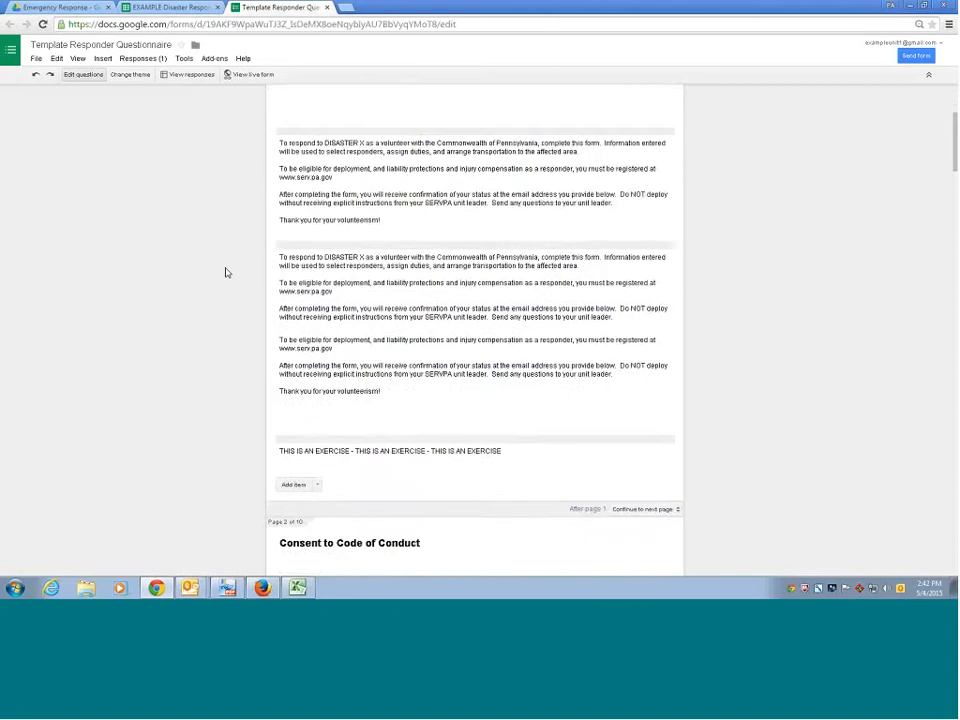
scroll(226, 273, "up", 15)
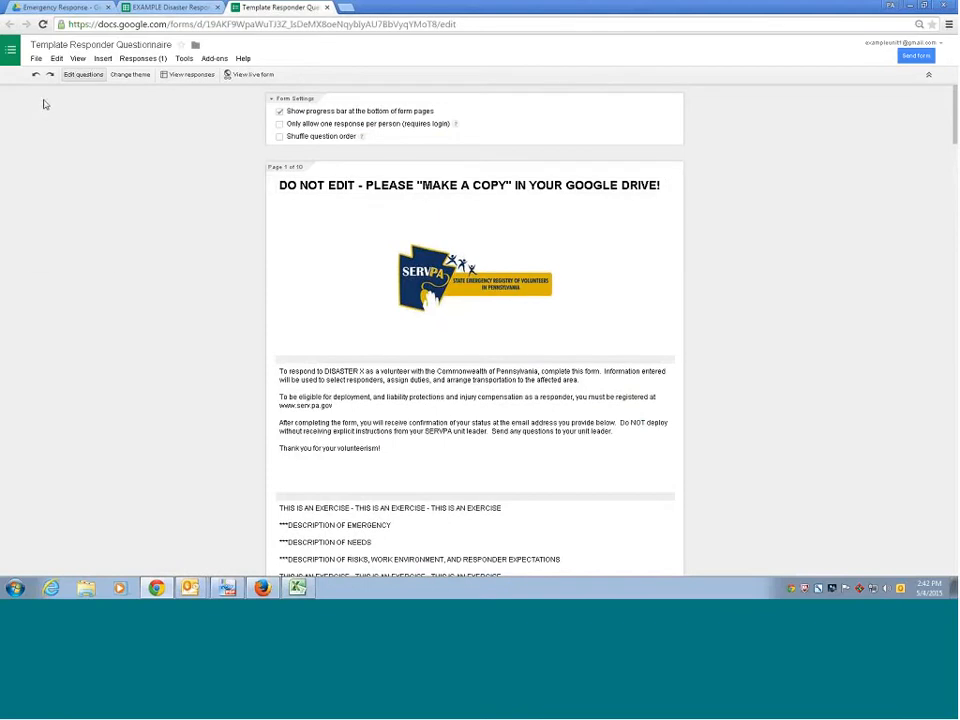
- Make a copy of the form named "Template Responder Questionnaire" and close the original template form
left_click(36, 59)
left_click(65, 157)
mouse_move(455, 301)
left_mouse_down()
mouse_move(422, 306)
mouse_move(439, 300)
left_mouse_up()
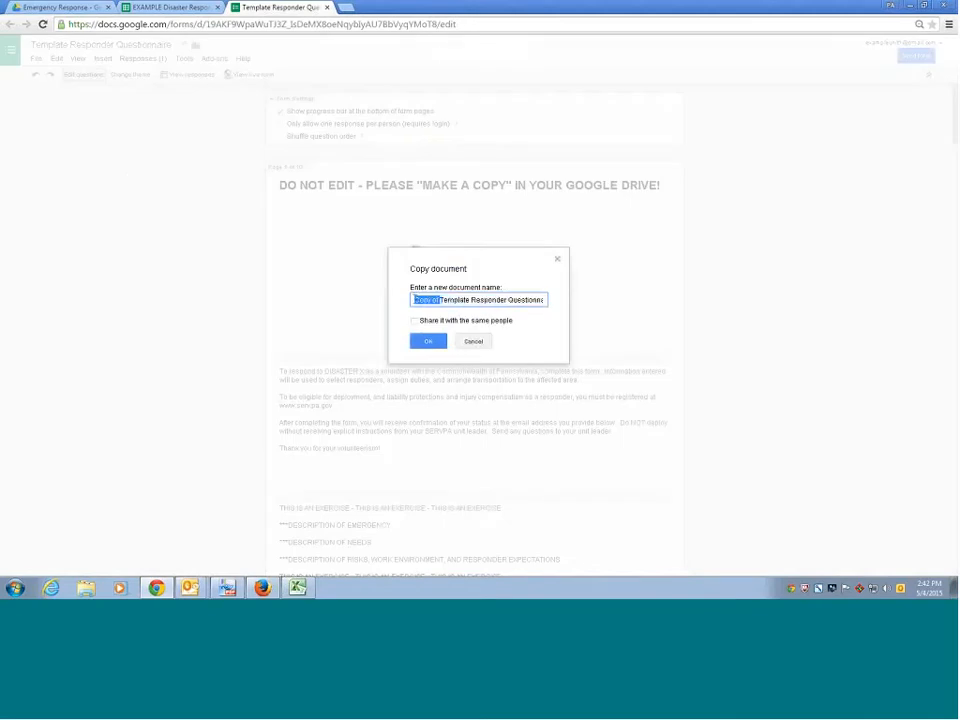
key("BackSpace")
left_click(427, 342)
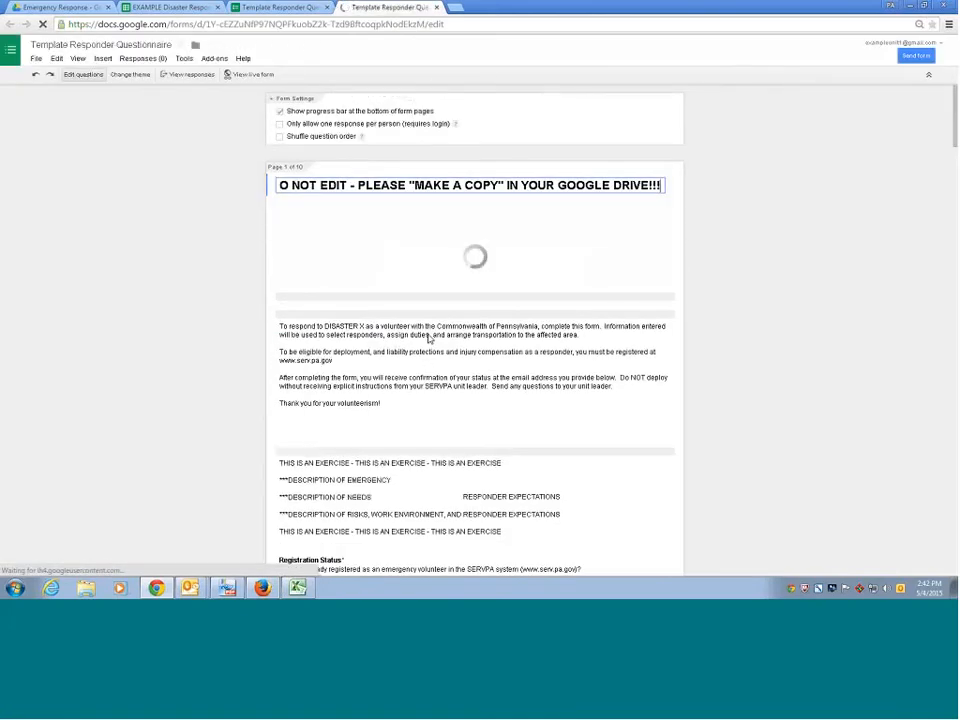
left_click(326, 7)
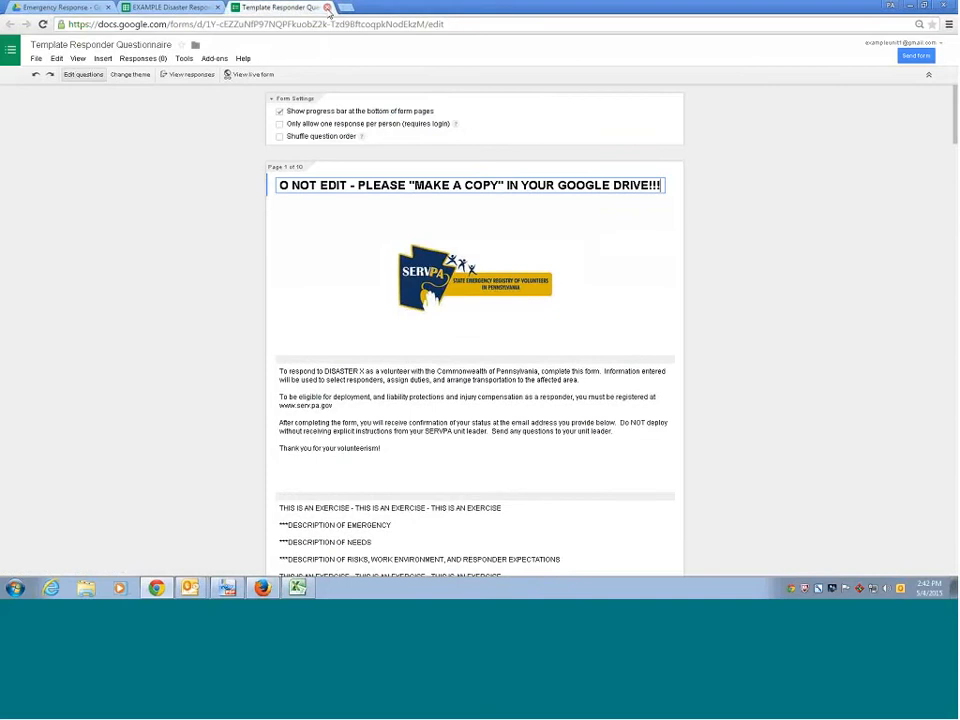
- Check My Drive for the questionnaire copy, open the Emergency Response folder, and return to the copied form
left_click(74, 14)
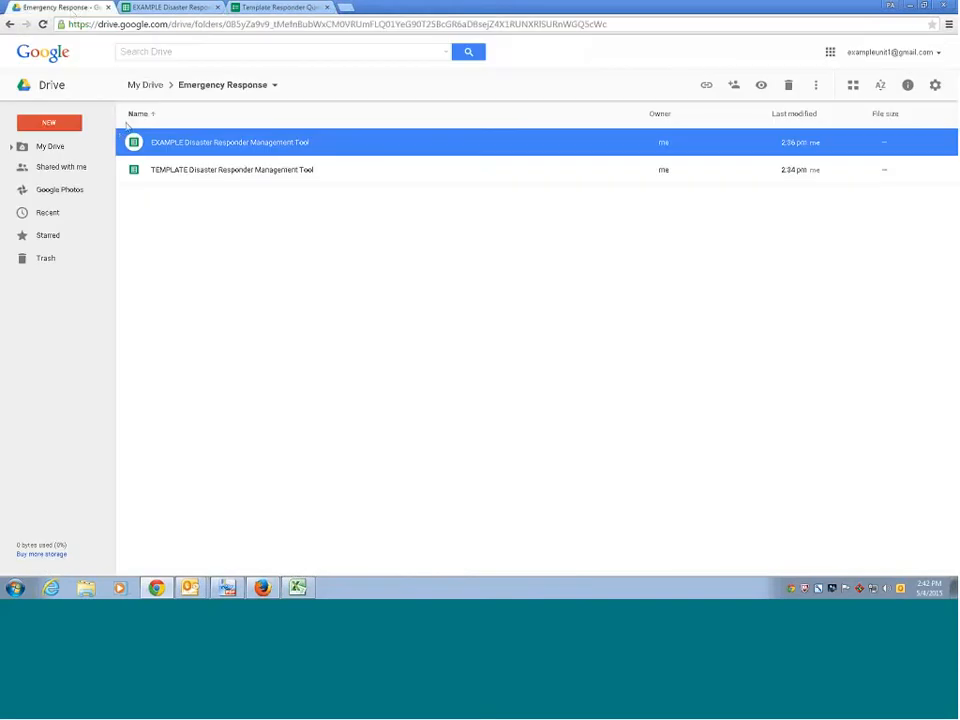
left_click(146, 87)
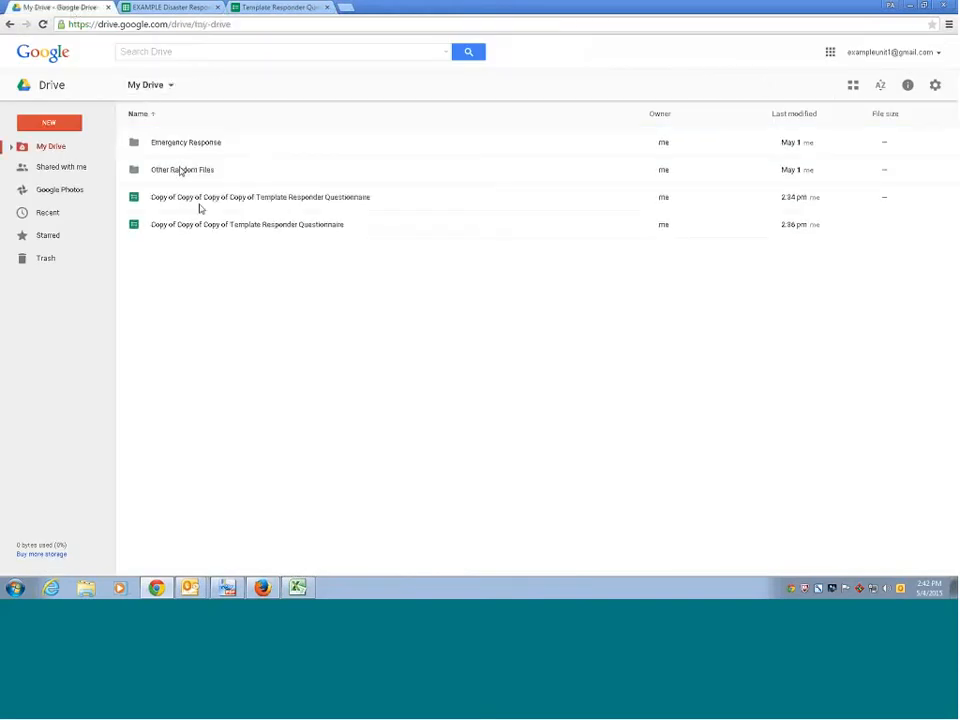
double_click(185, 144)
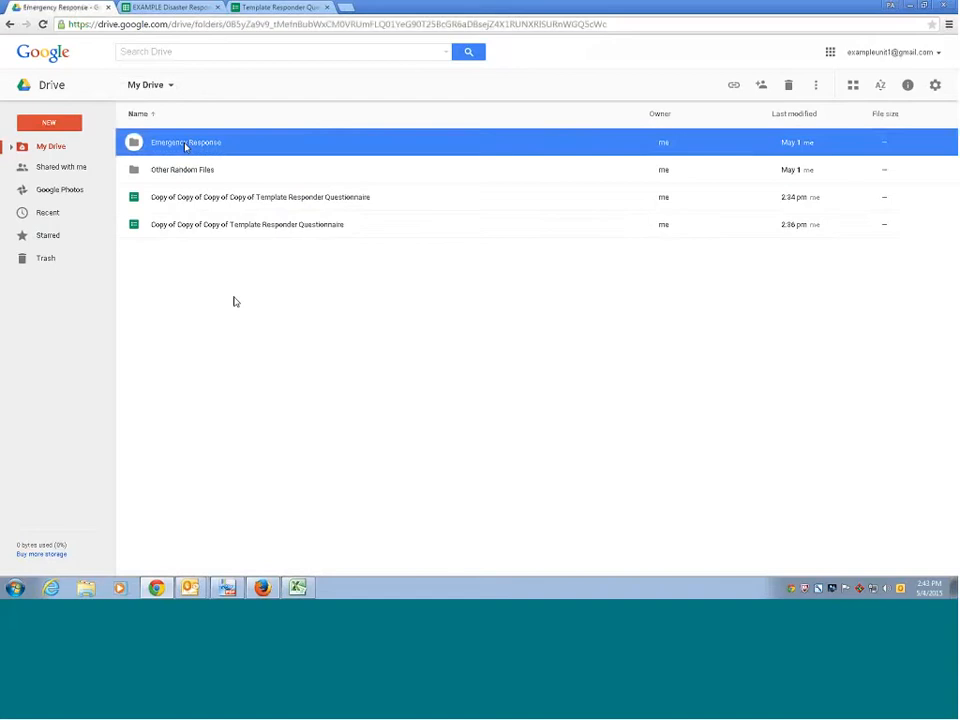
left_click(279, 8)
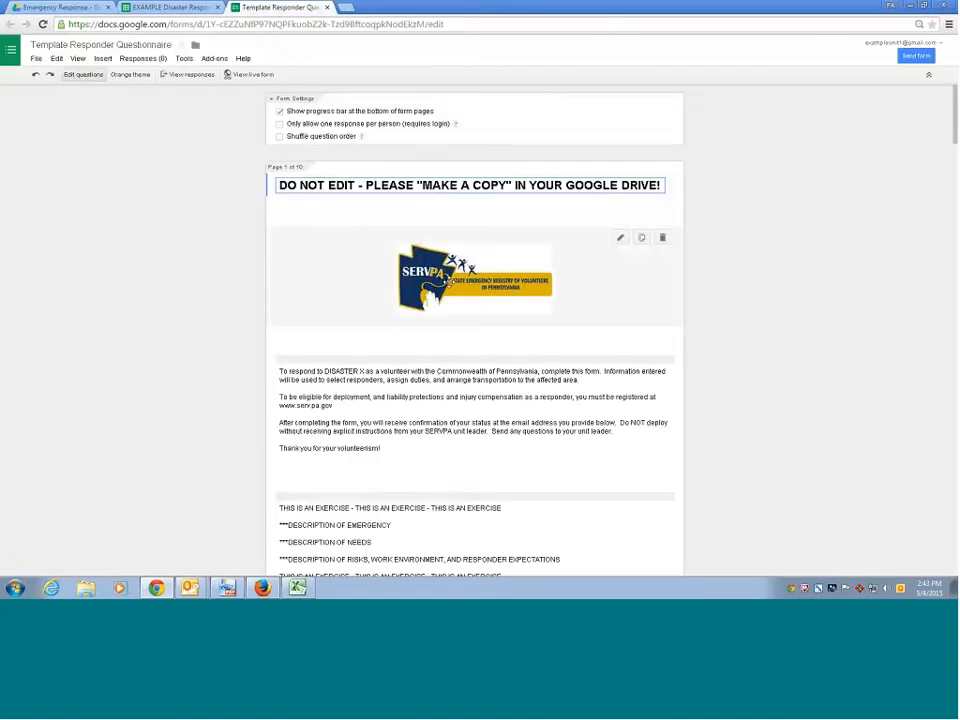
- Review the title, logo, volunteer instructions and emergency description placeholders on page 1 of the questionnaire copy
scroll(446, 249, "down", 2)
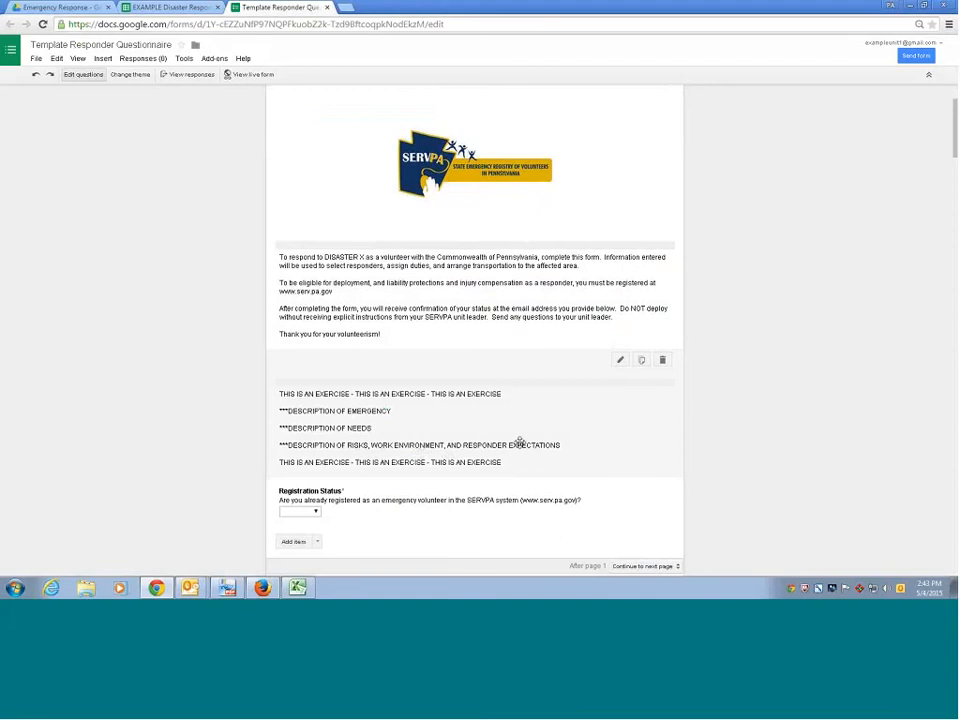
scroll(518, 441, "down", 1)
scroll(467, 448, "up", 2)
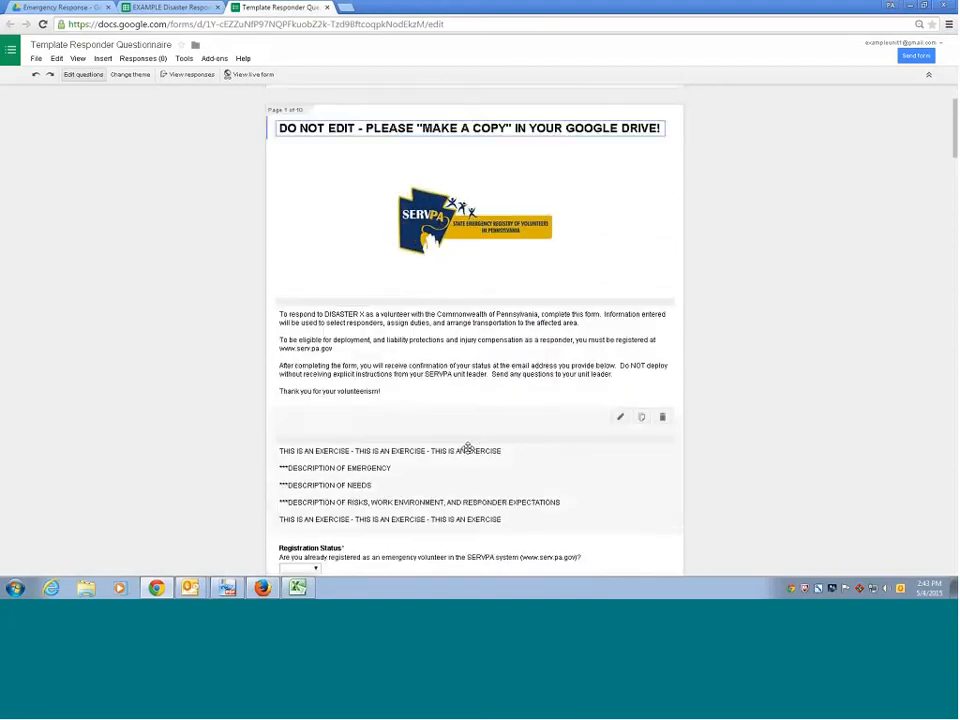
scroll(467, 448, "up", 1)
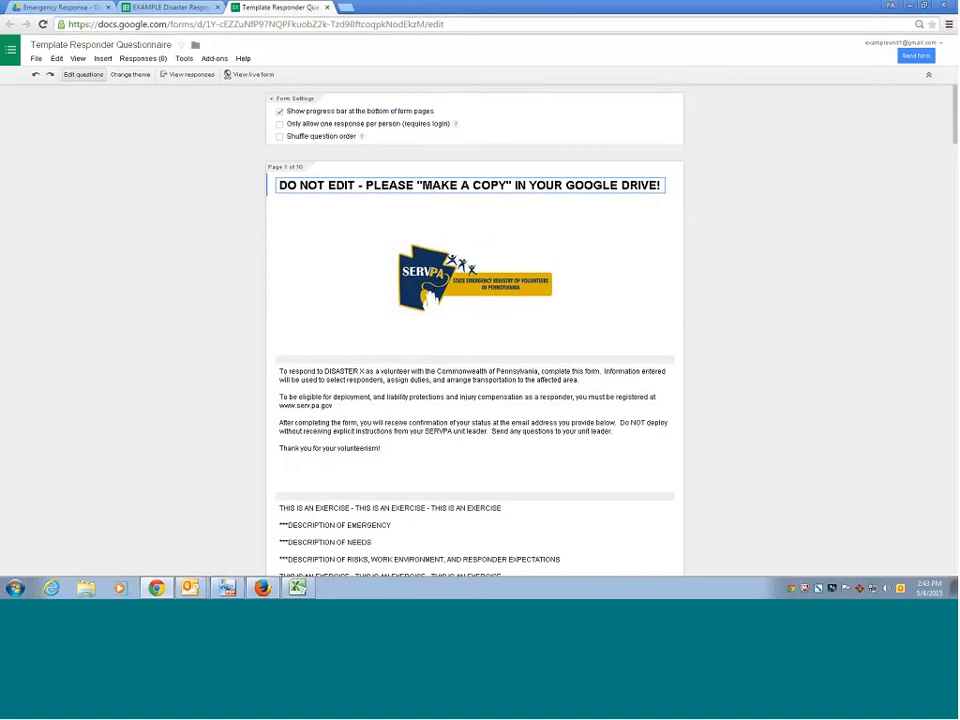
- View the live version of the questionnaire and look at the Registration Status answer choices without selecting one
left_click(248, 78)
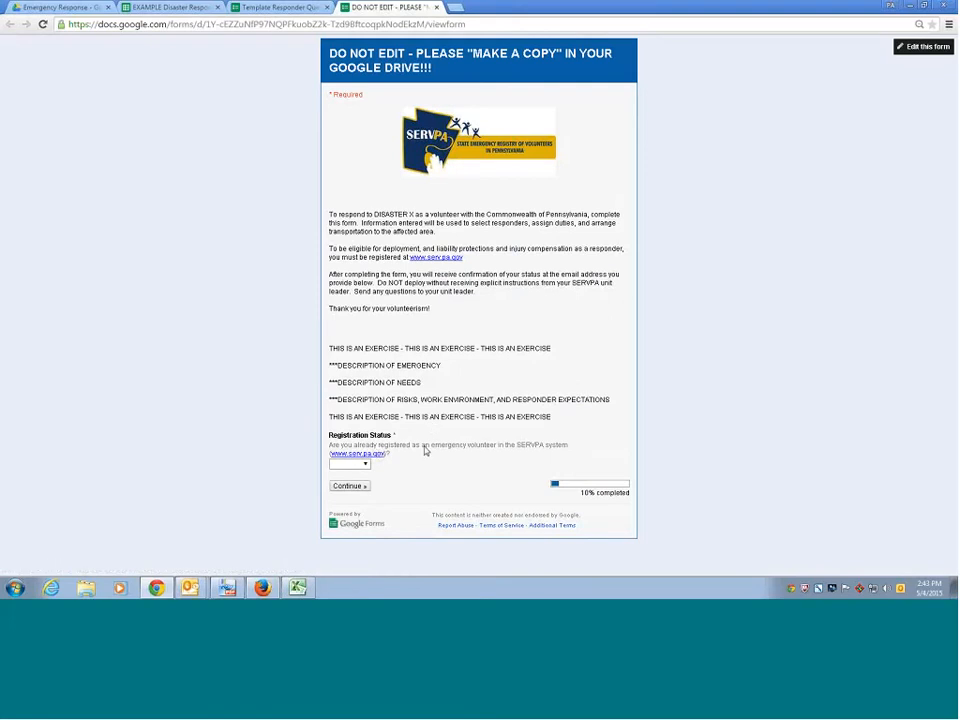
left_click(356, 464)
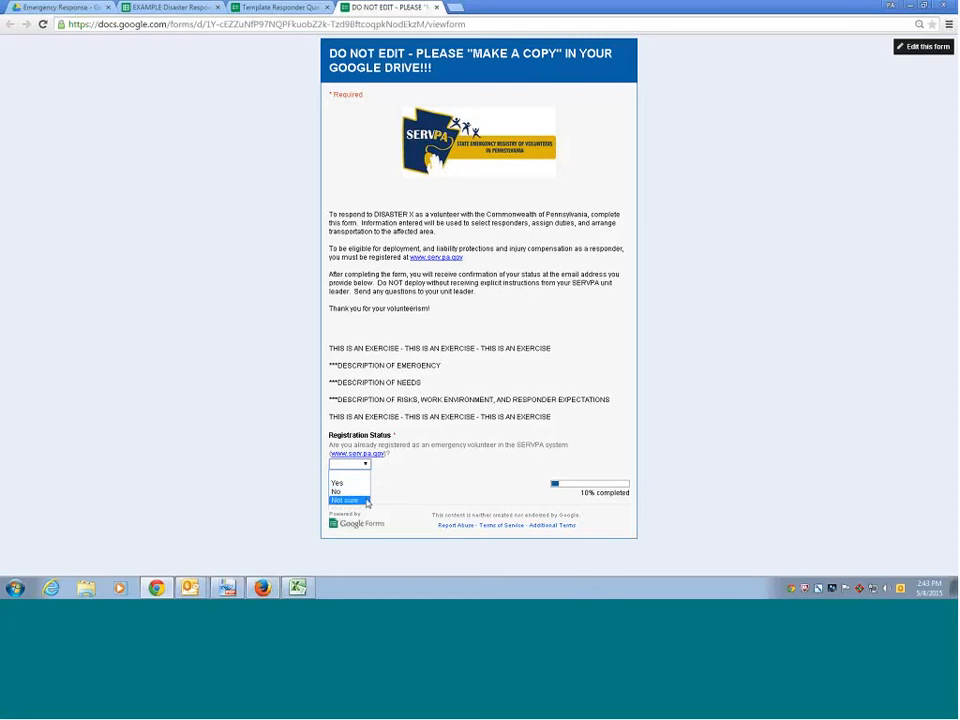
left_click(446, 477)
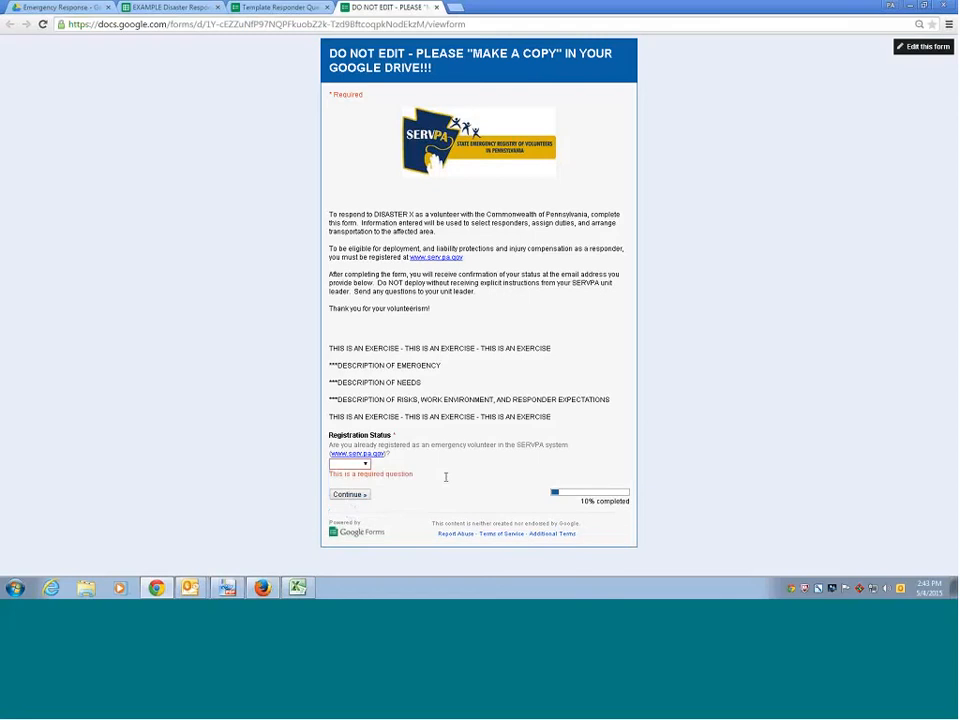
- Return to the form editor and review the Consent to Code of Conduct and Basic Volunteer Information pages
left_click(251, 12)
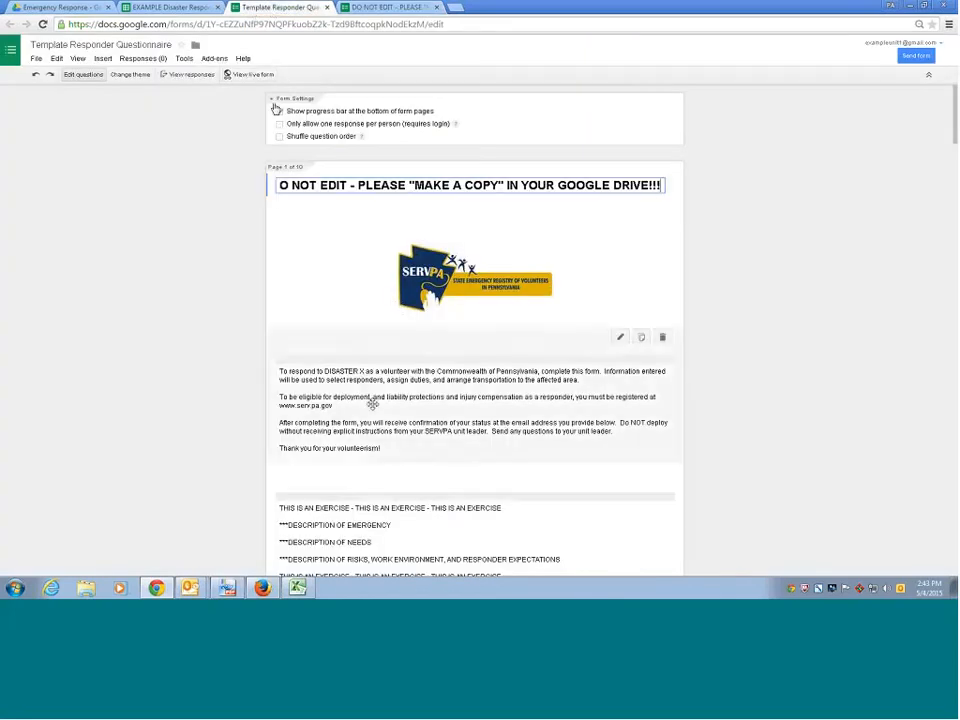
scroll(437, 495, "down", 3)
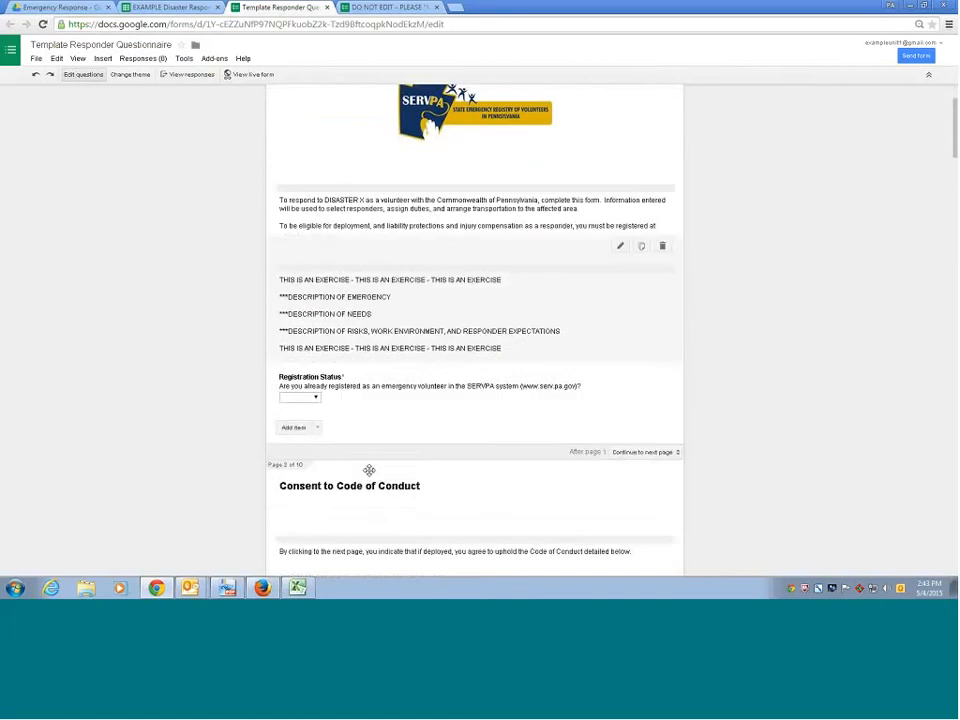
scroll(369, 470, "down", 6)
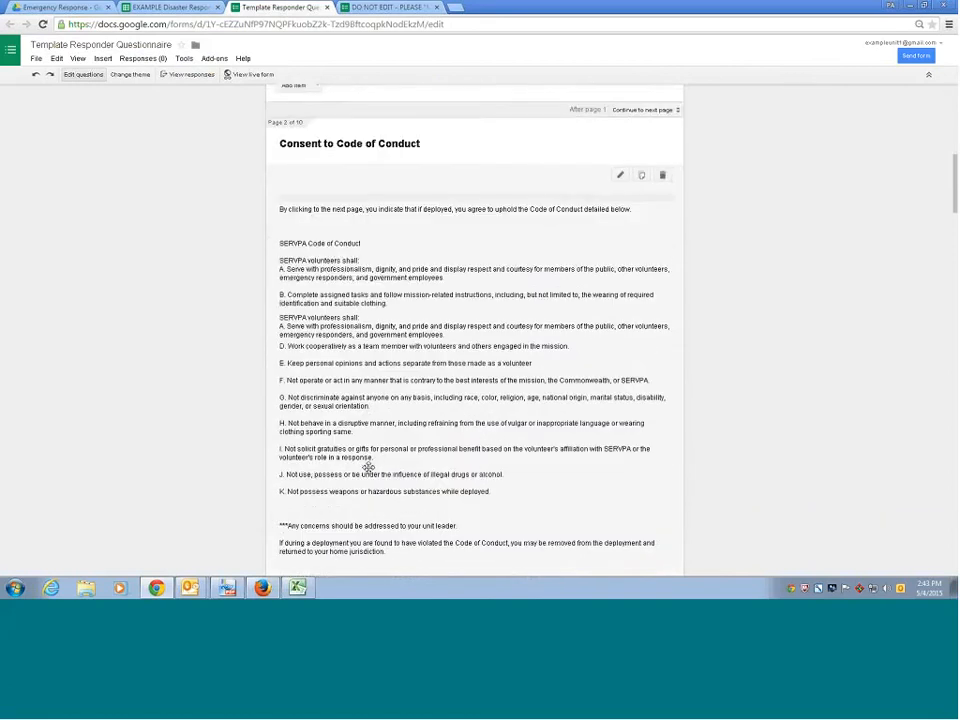
scroll(368, 467, "down", 1)
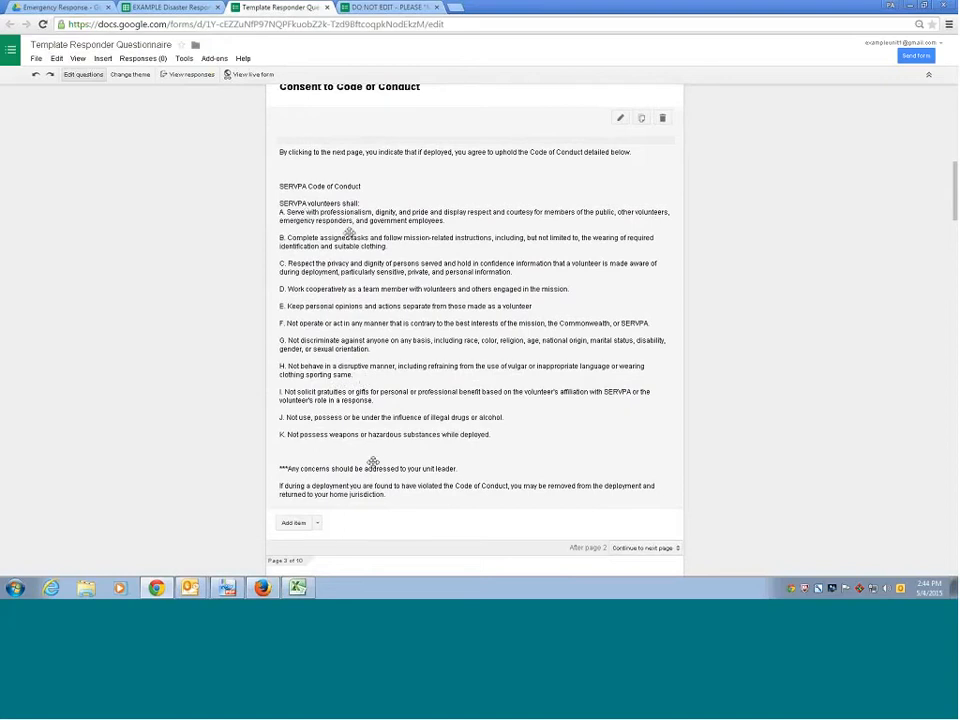
scroll(372, 462, "down", 4)
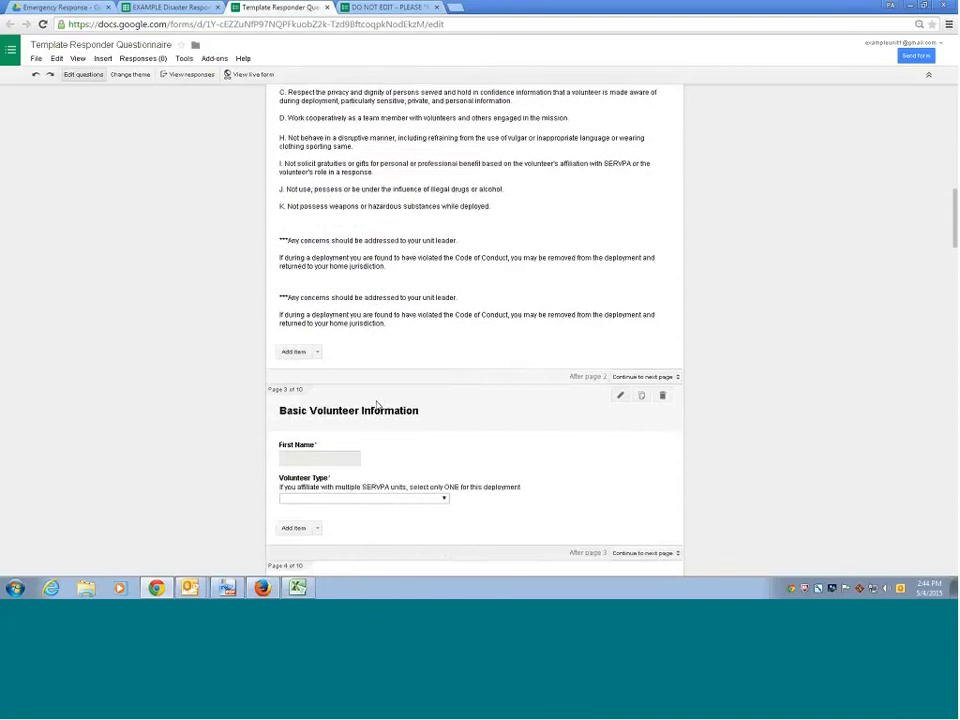
scroll(377, 404, "down", 5)
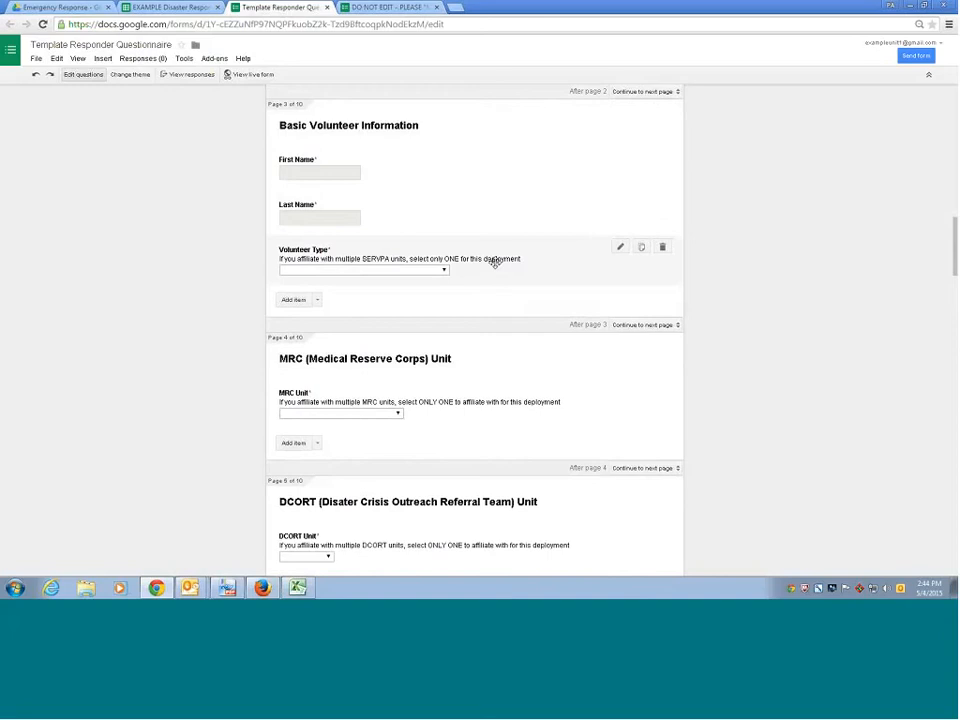
- Inspect the answer choices and page branching of the Volunteer Type and MRC Unit questions, closing each question again
left_click(446, 268)
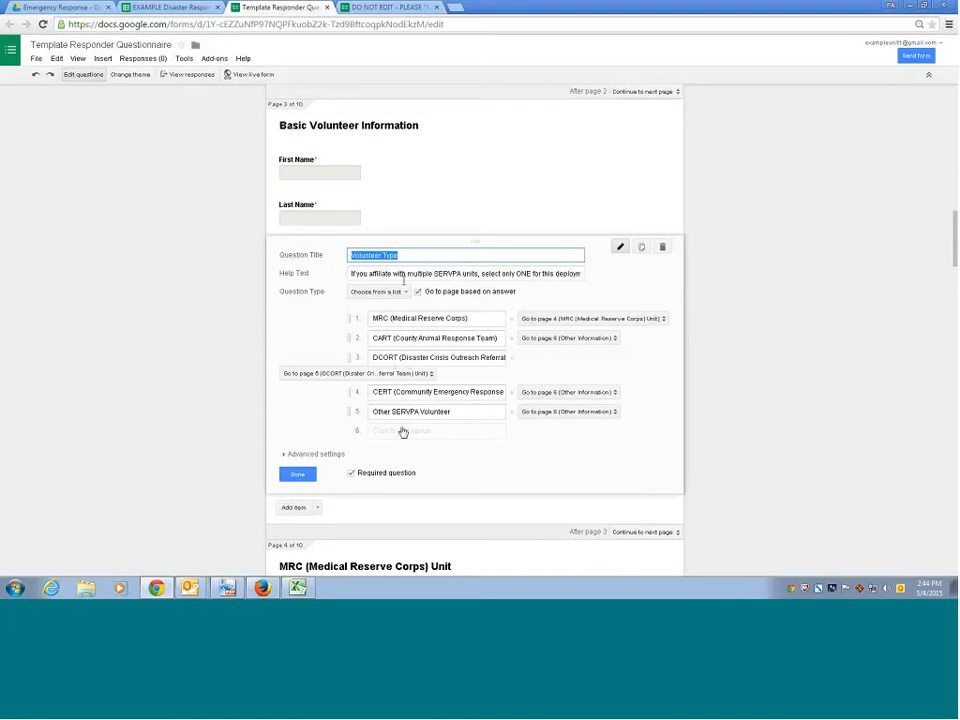
left_click(300, 474)
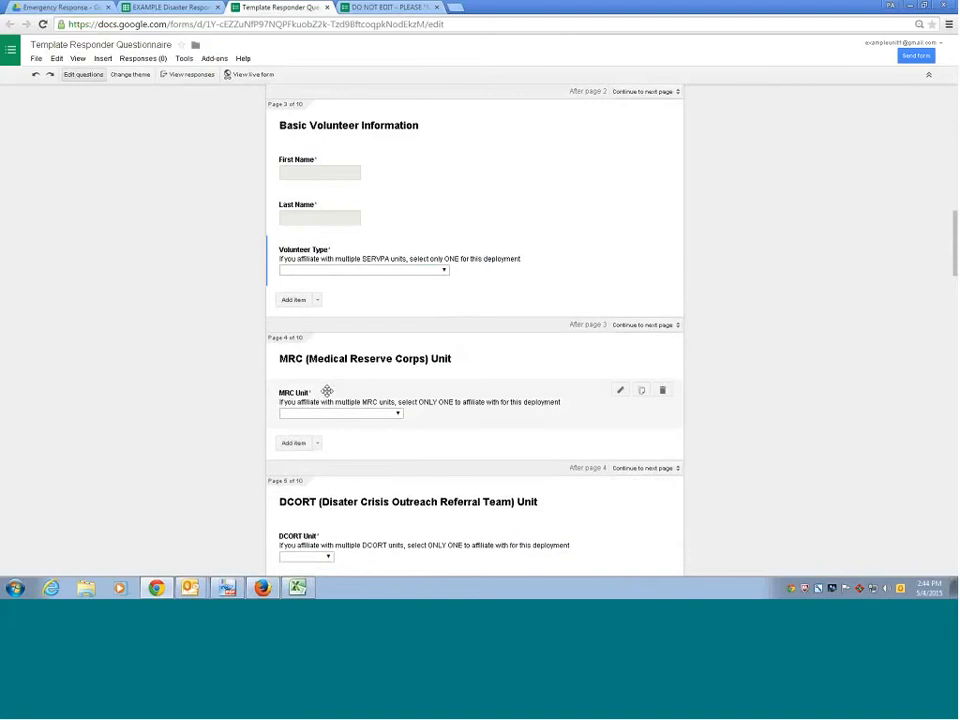
scroll(392, 356, "down", 1)
left_click(435, 343)
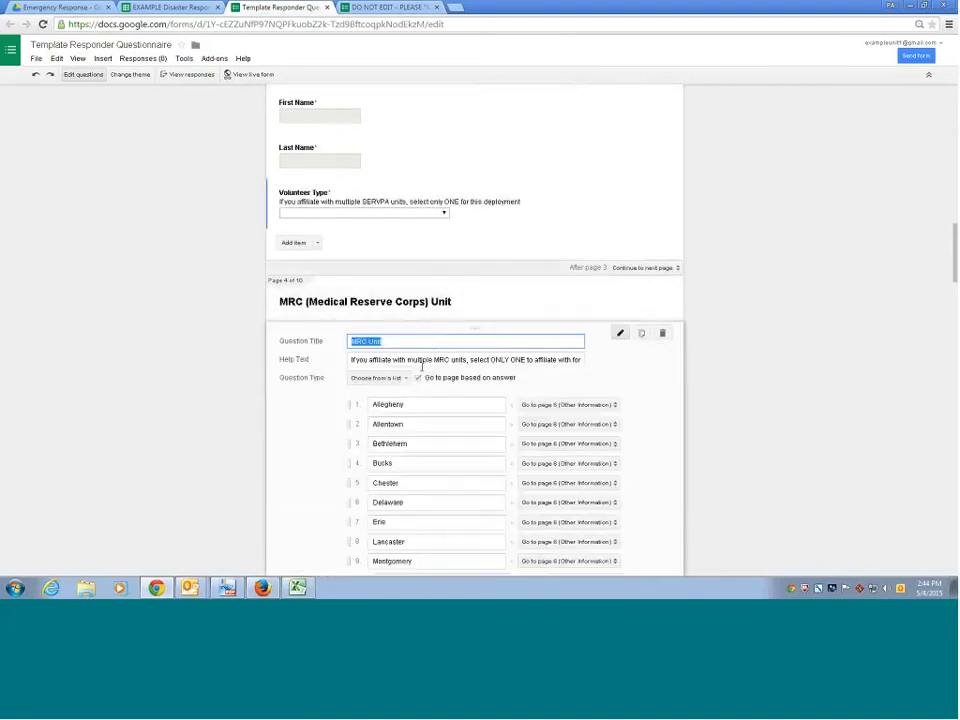
scroll(410, 365, "down", 2)
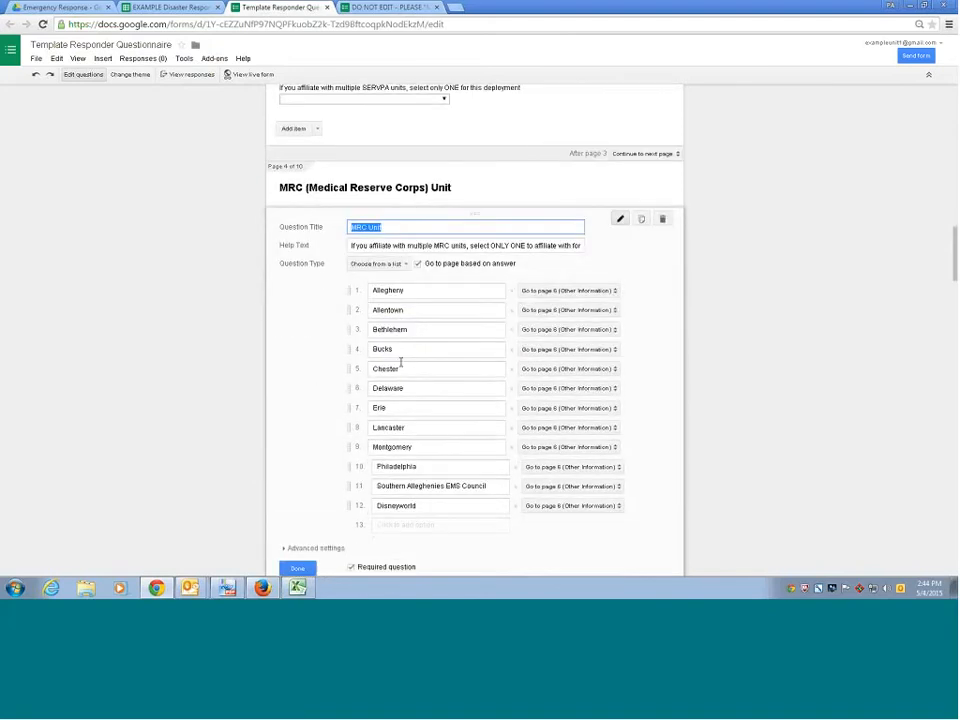
left_click(220, 420)
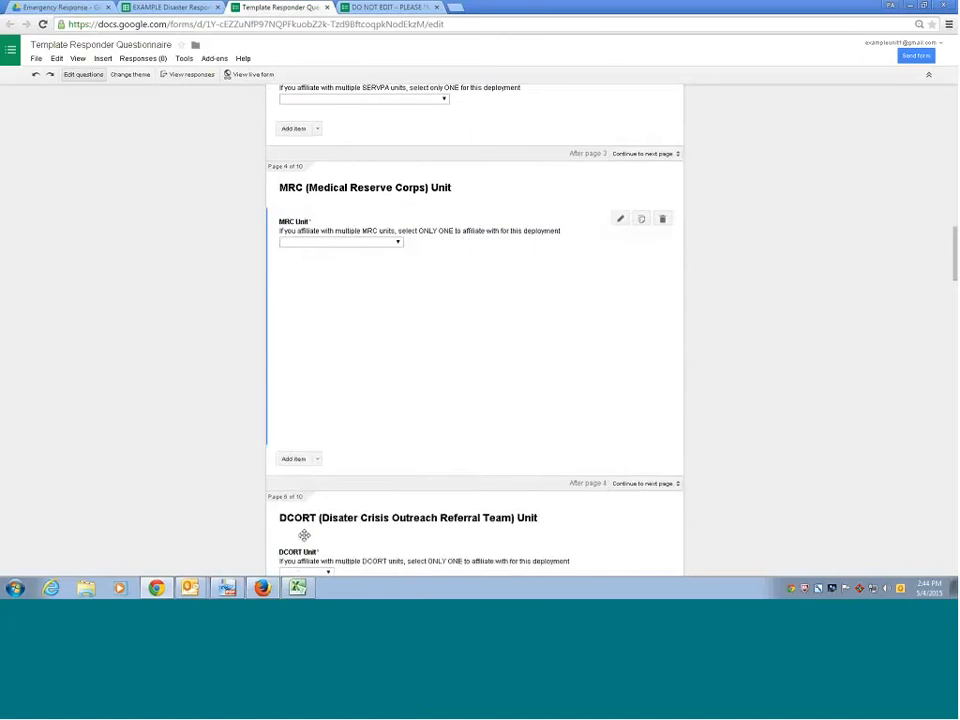
- Review the DCORT page and the email, cell phone and Cell Carrier questions on the Other Information page
scroll(224, 314, "down", 1)
scroll(224, 314, "down", 6)
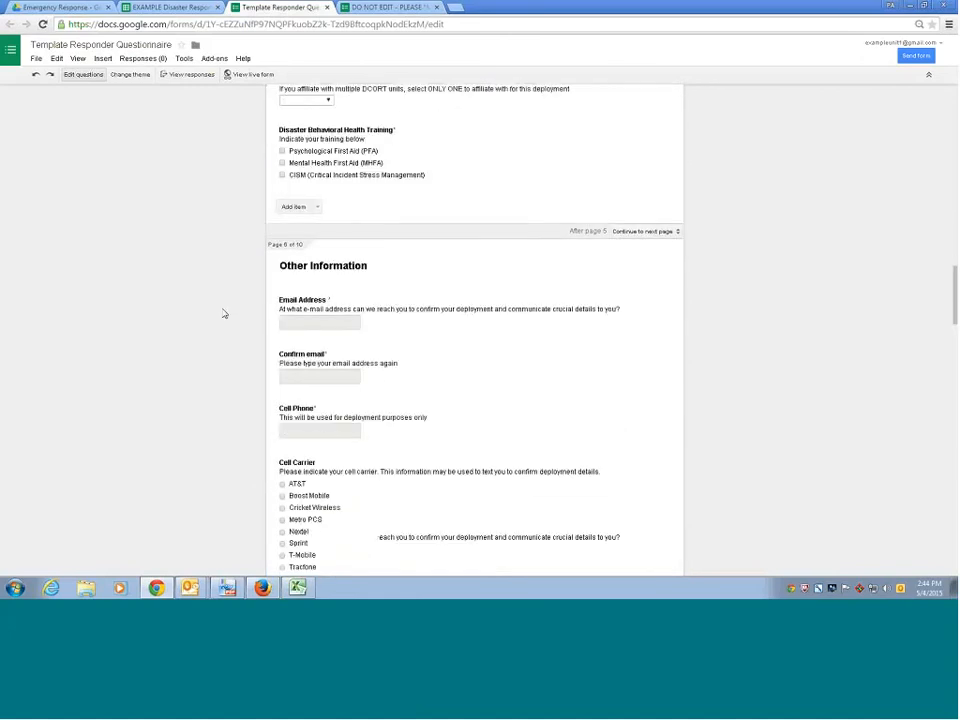
scroll(224, 314, "down", 1)
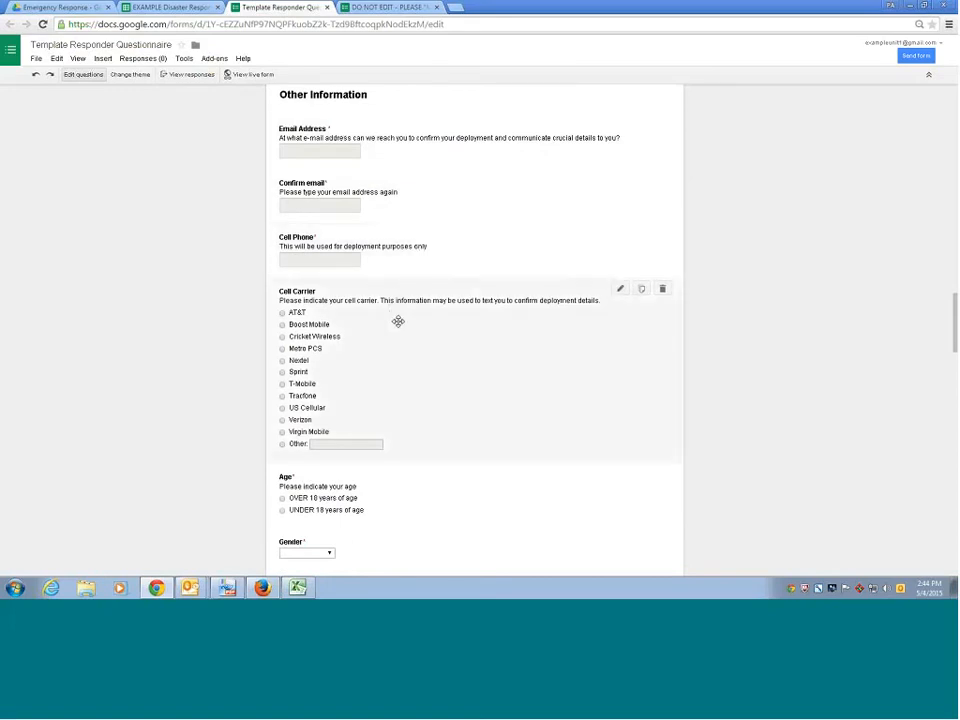
scroll(398, 321, "down", 1)
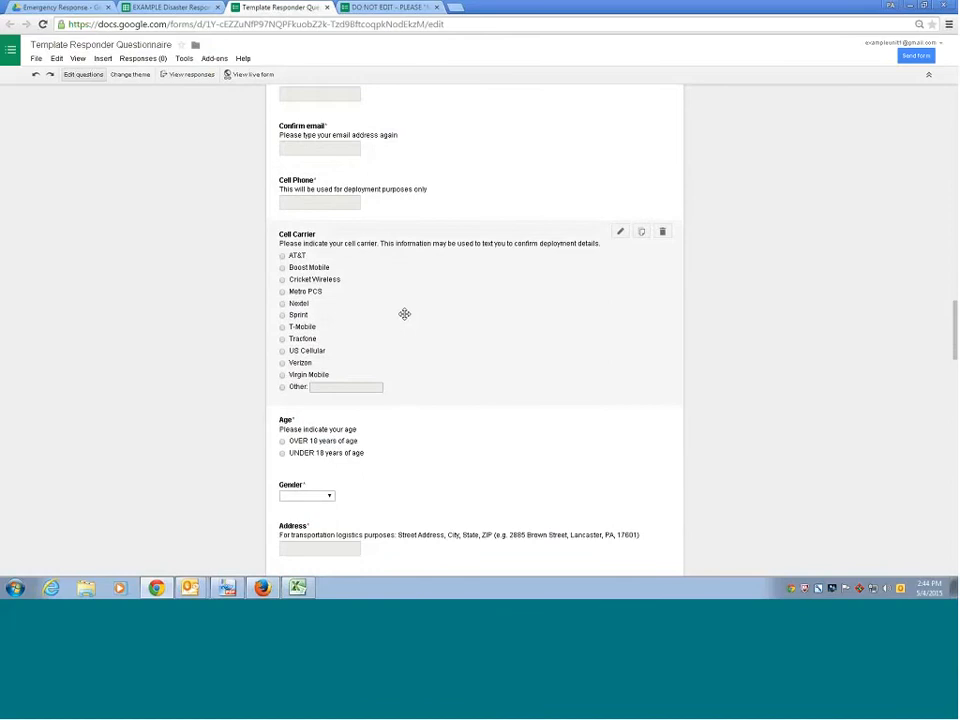
scroll(404, 314, "down", 1)
scroll(395, 316, "down", 1)
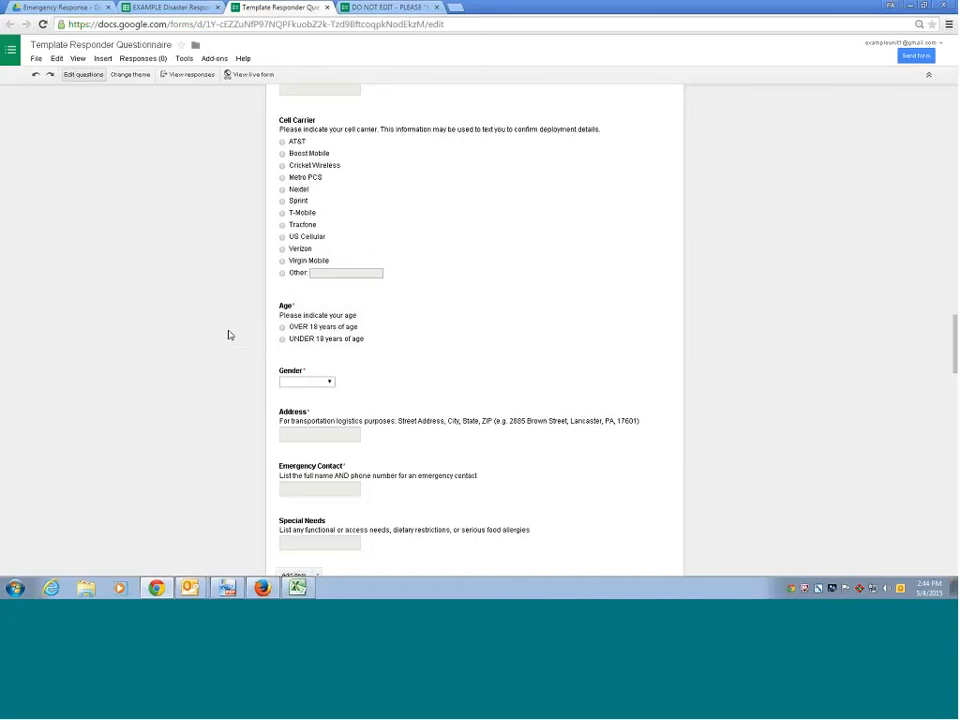
- Inspect the Gender question's answer choices and review the Address, Emergency Contact and Special Needs questions on page 6
scroll(229, 334, "down", 1)
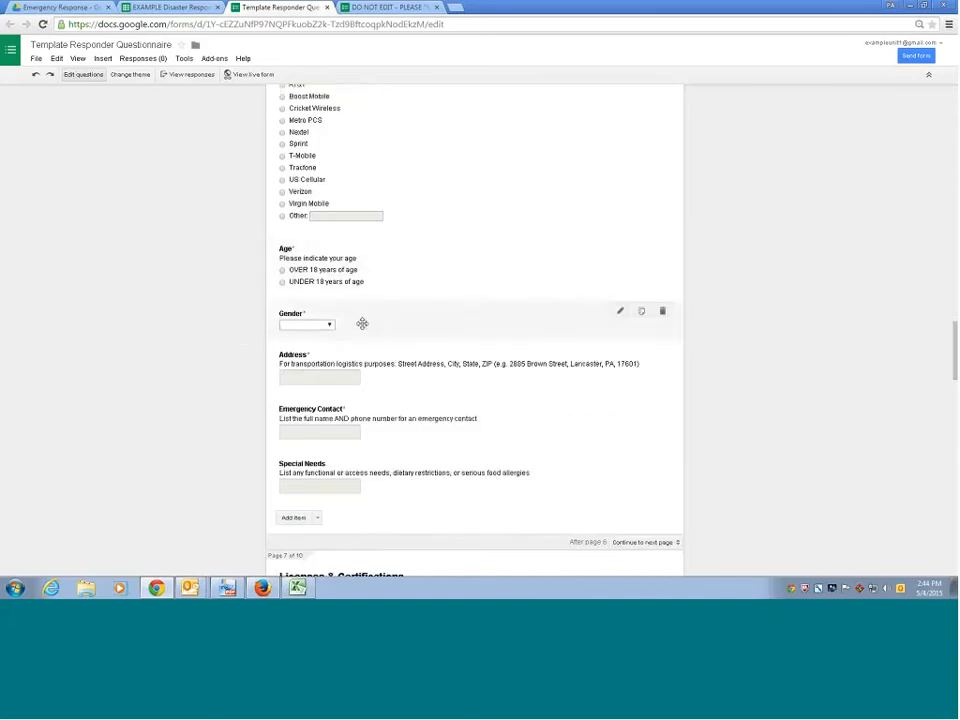
left_click(369, 320)
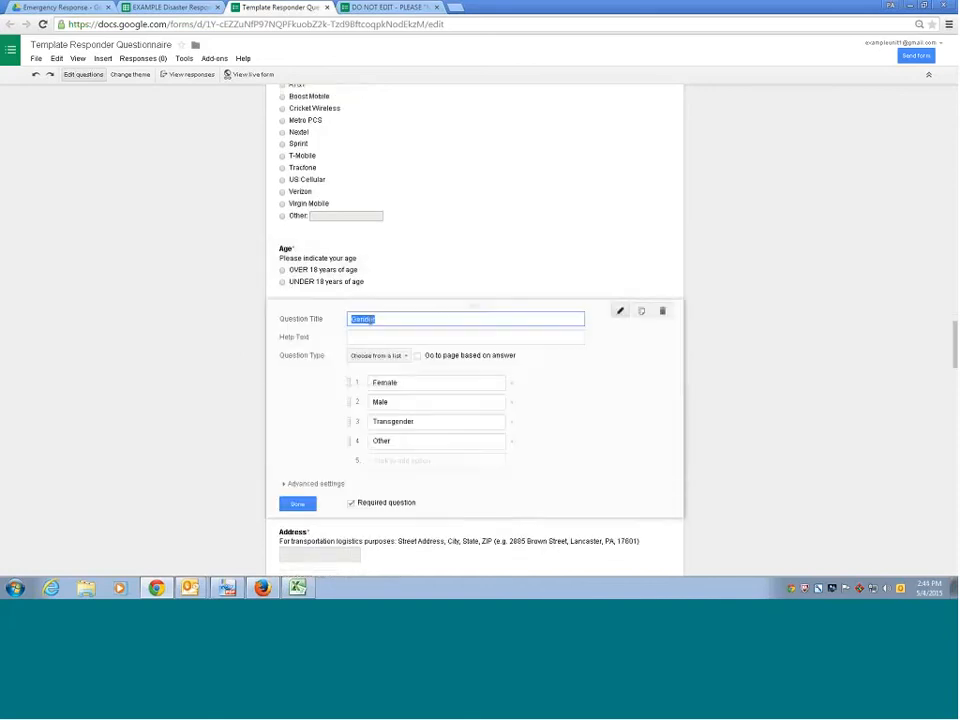
left_click(297, 503)
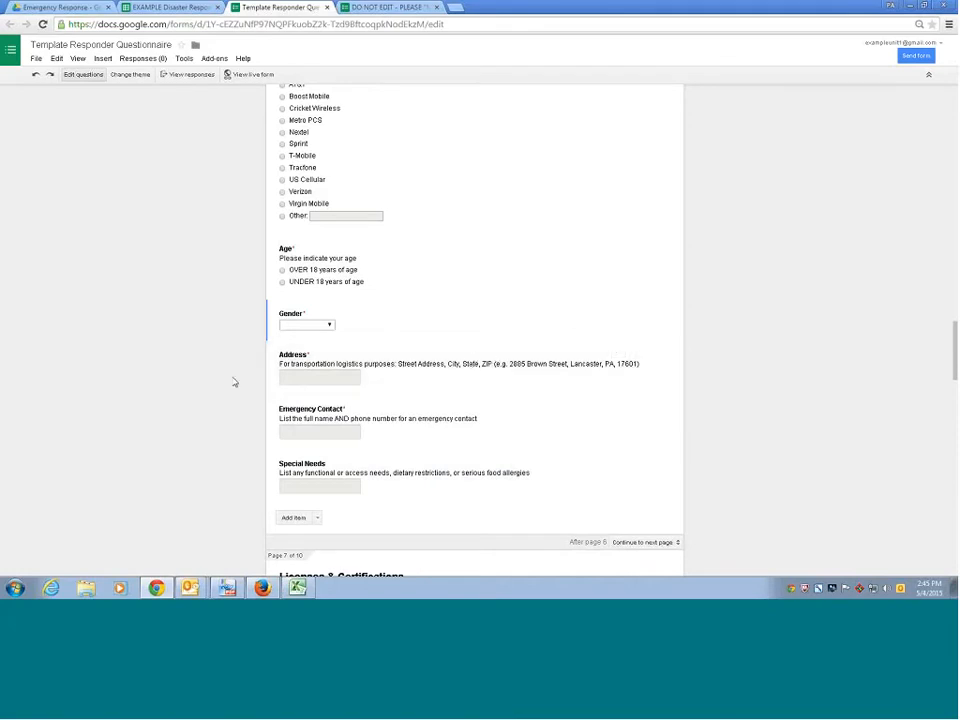
scroll(234, 382, "down", 1)
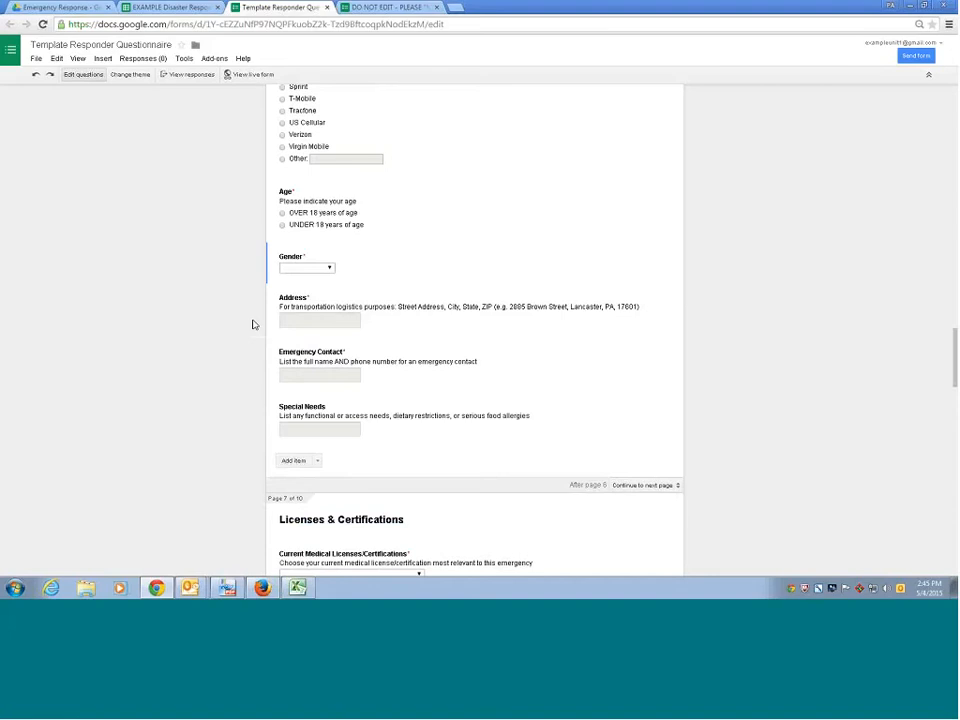
scroll(253, 324, "down", 1)
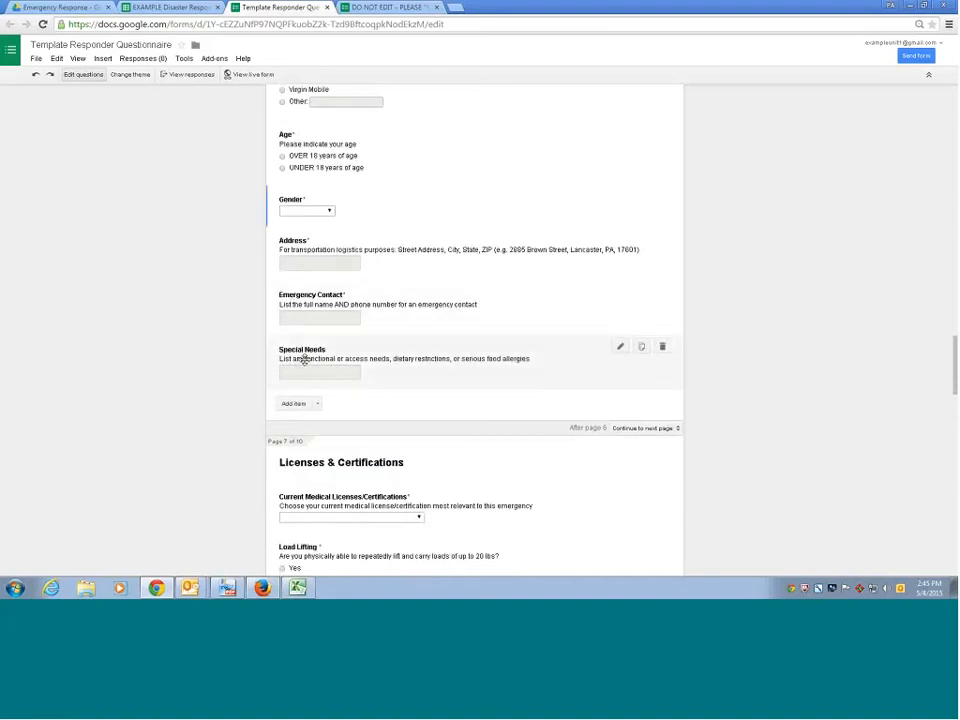
- Inspect the answer choices and page branching of the Current Medical Licenses/Certifications question on page 7, and close the question
scroll(240, 374, "down", 1)
scroll(240, 374, "down", 5)
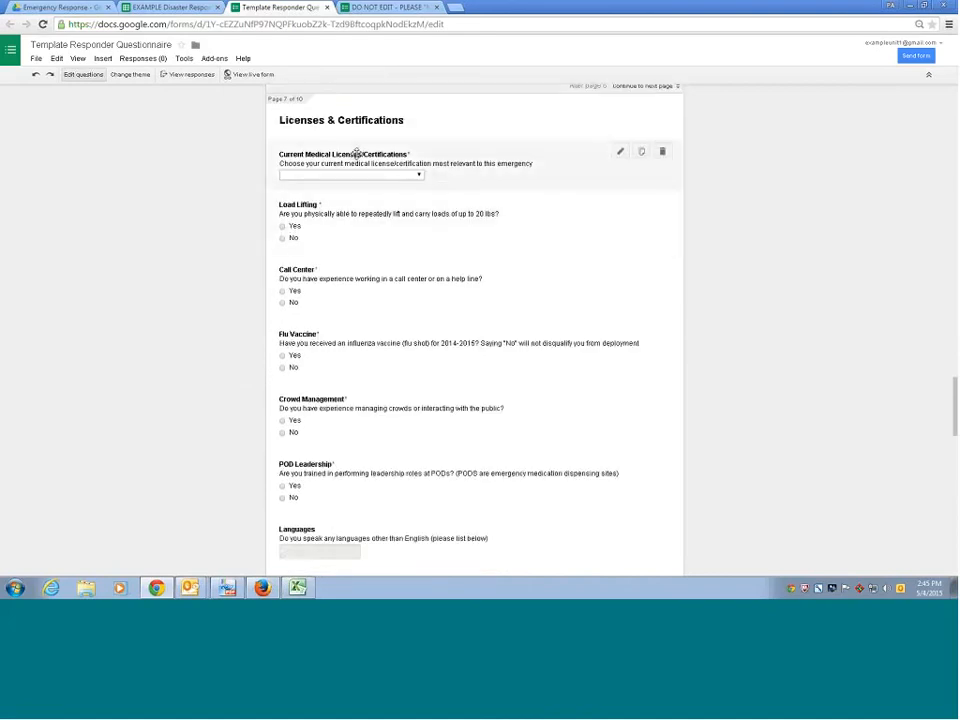
left_click(503, 165)
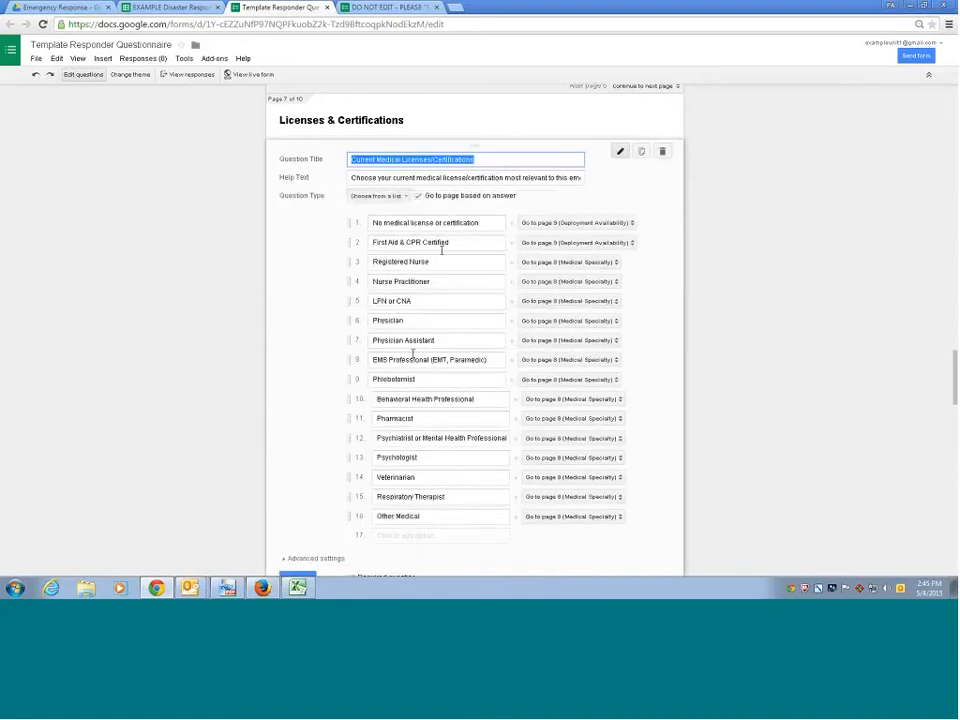
scroll(441, 250, "down", 1)
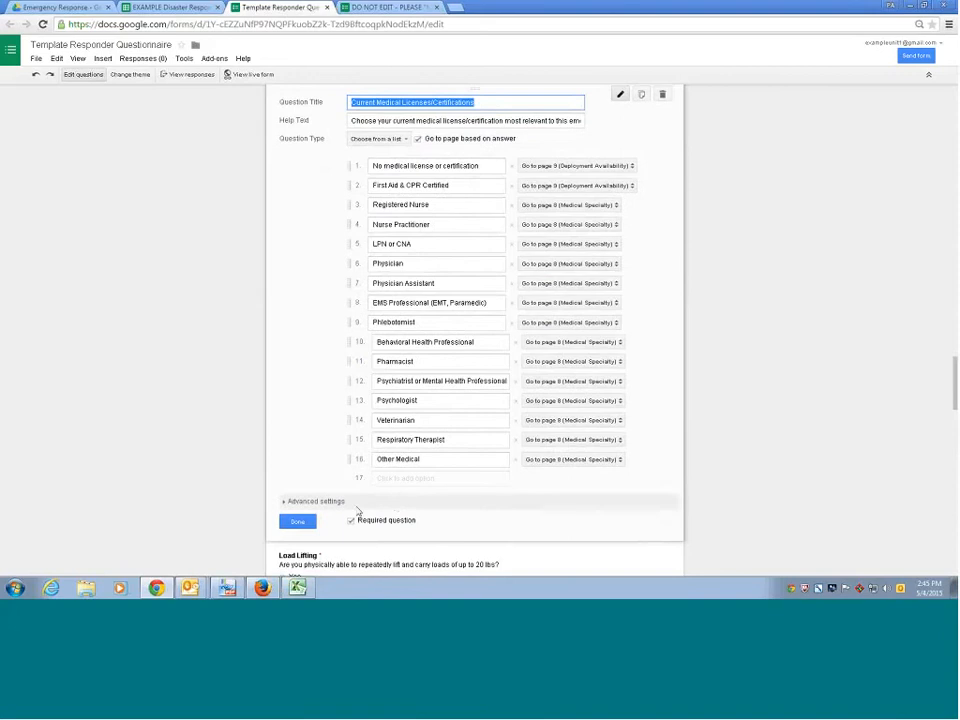
left_click(299, 522)
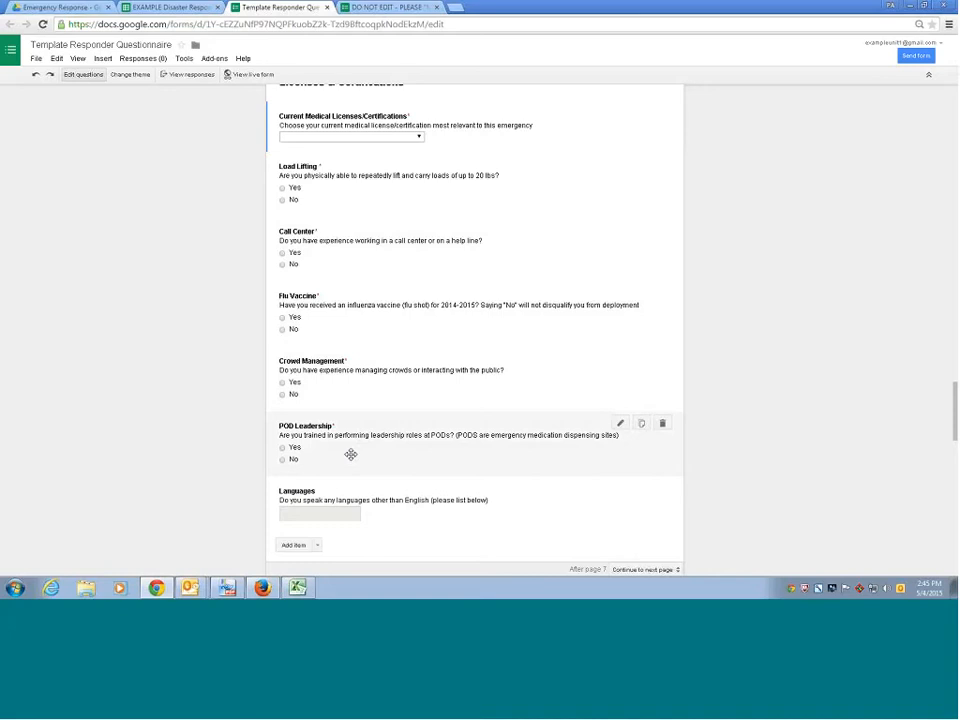
- Review the remaining Licenses & Certifications questions and the Medical Specialty question on page 8
scroll(400, 512, "down", 1)
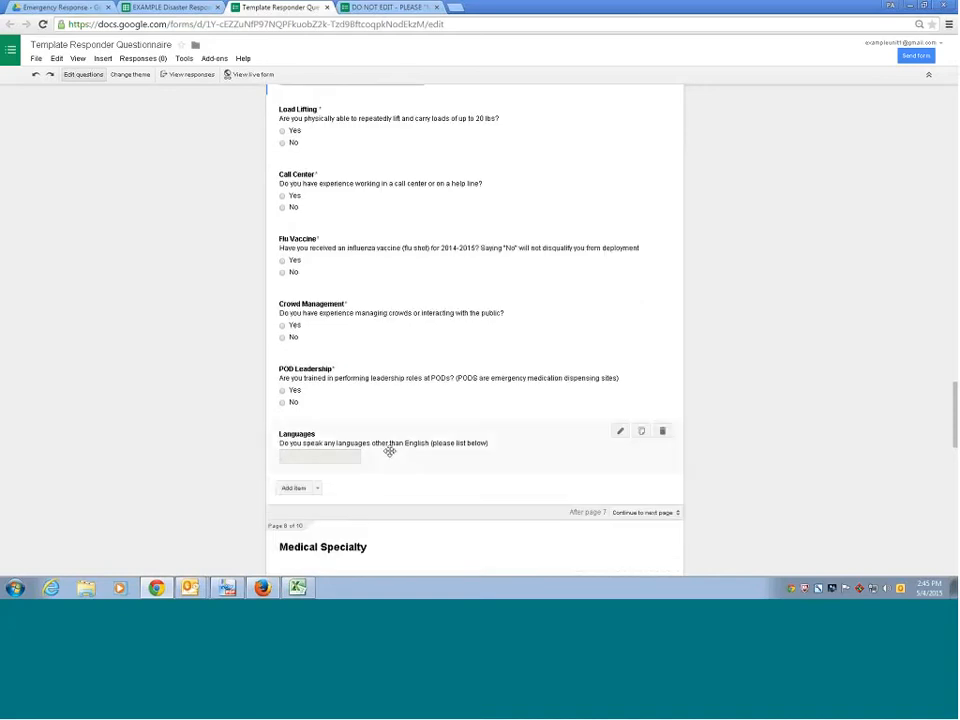
scroll(232, 485, "down", 2)
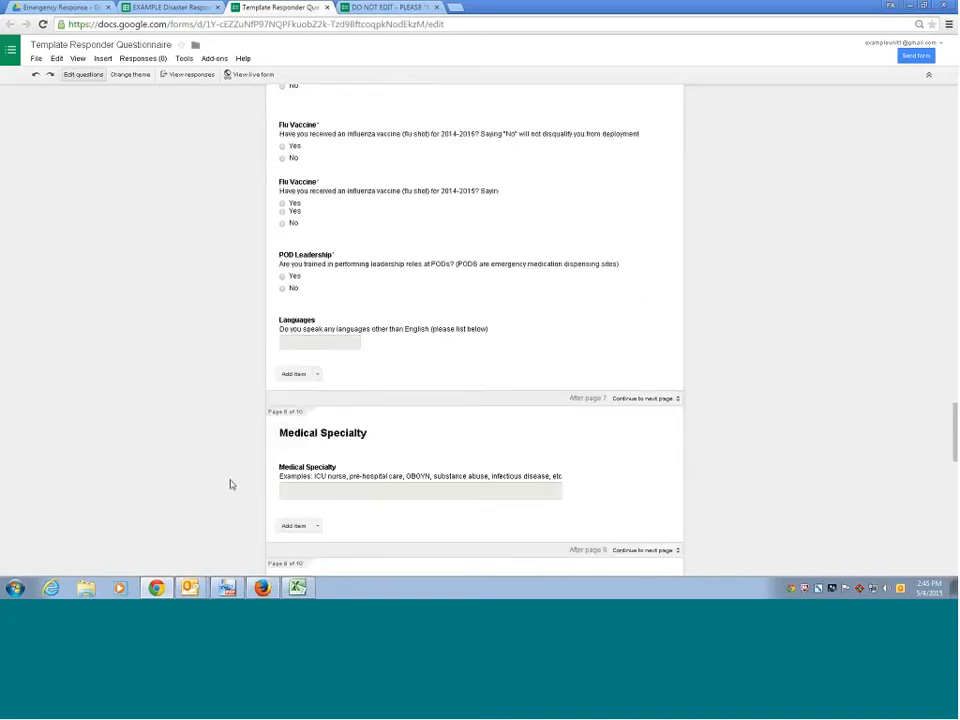
scroll(235, 352, "up", 2)
scroll(234, 352, "up", 2)
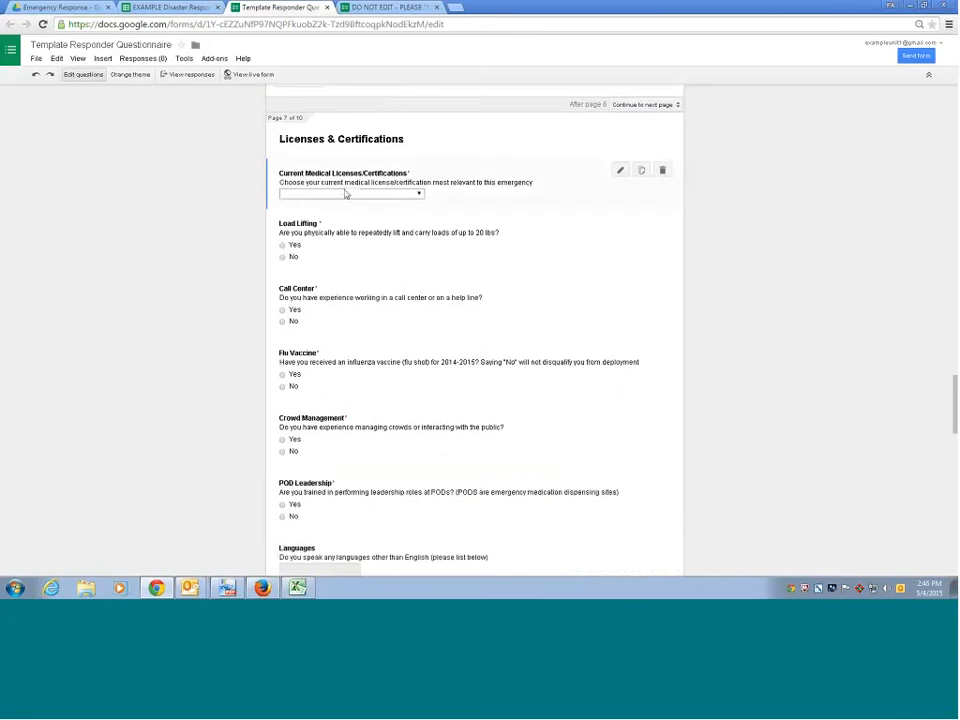
scroll(212, 402, "down", 3)
scroll(211, 401, "down", 4)
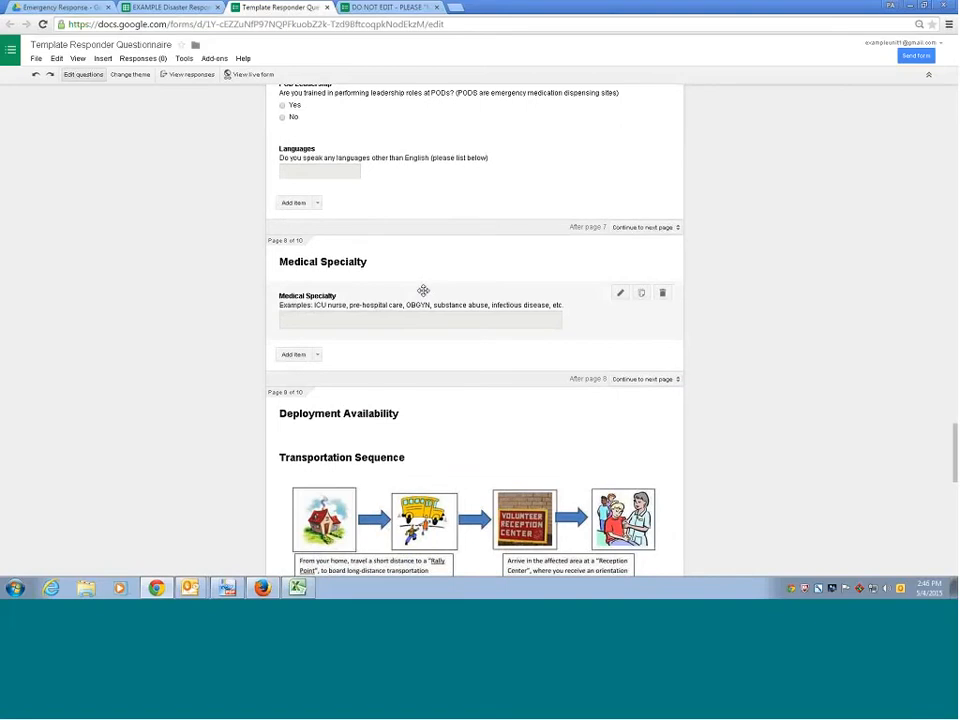
- Review the Deployment Availability page, the Thank You page and the confirmation page settings at the end of the form
scroll(423, 290, "down", 1)
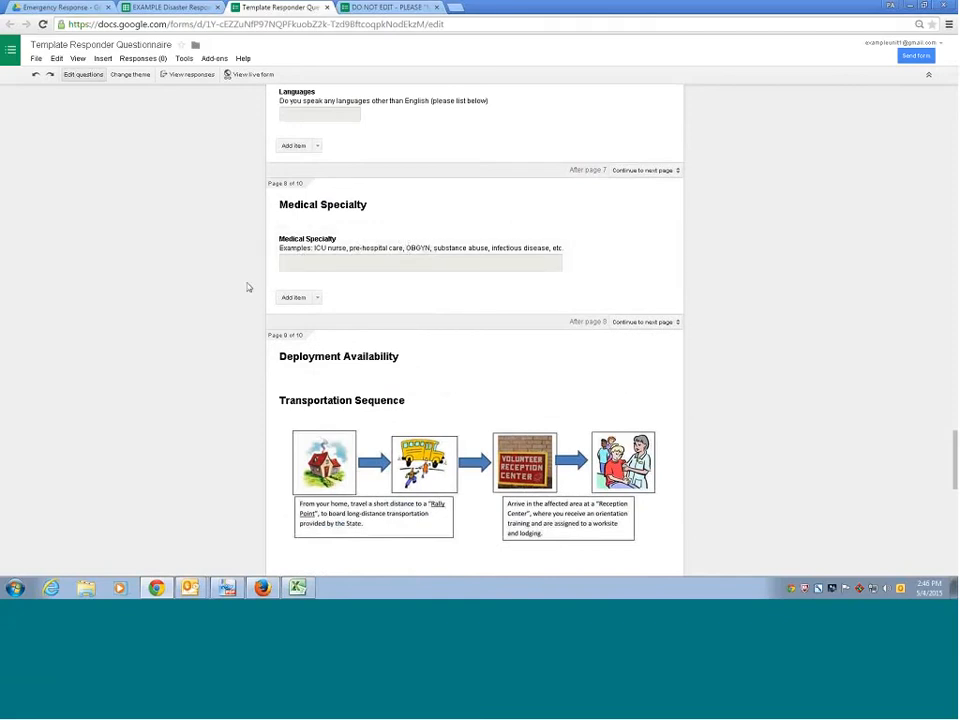
scroll(223, 334, "down", 1)
scroll(222, 335, "down", 3)
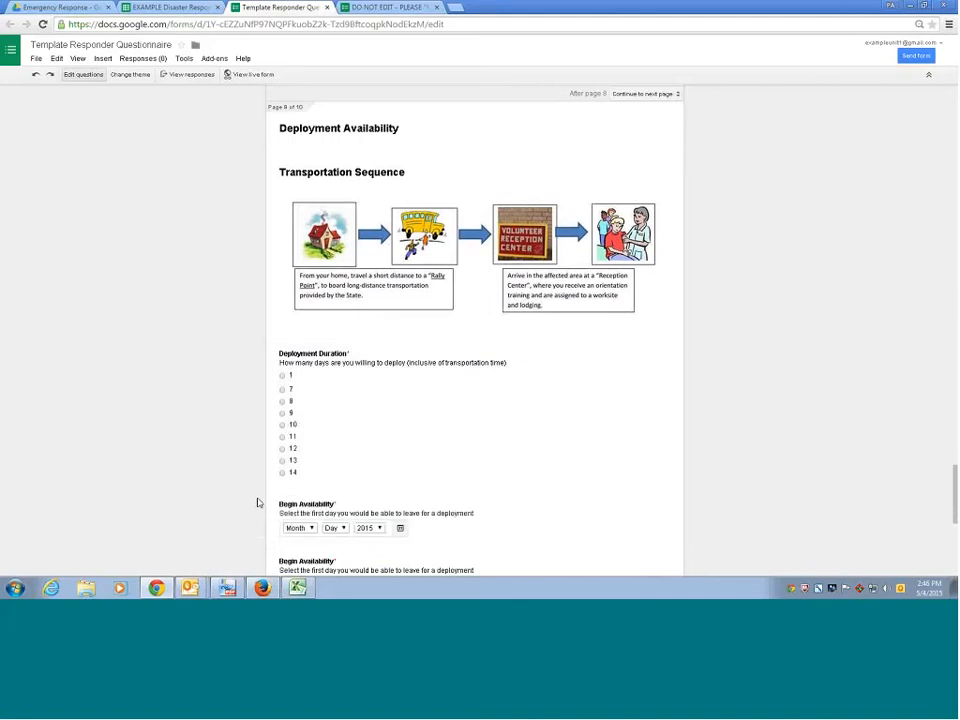
scroll(258, 502, "down", 3)
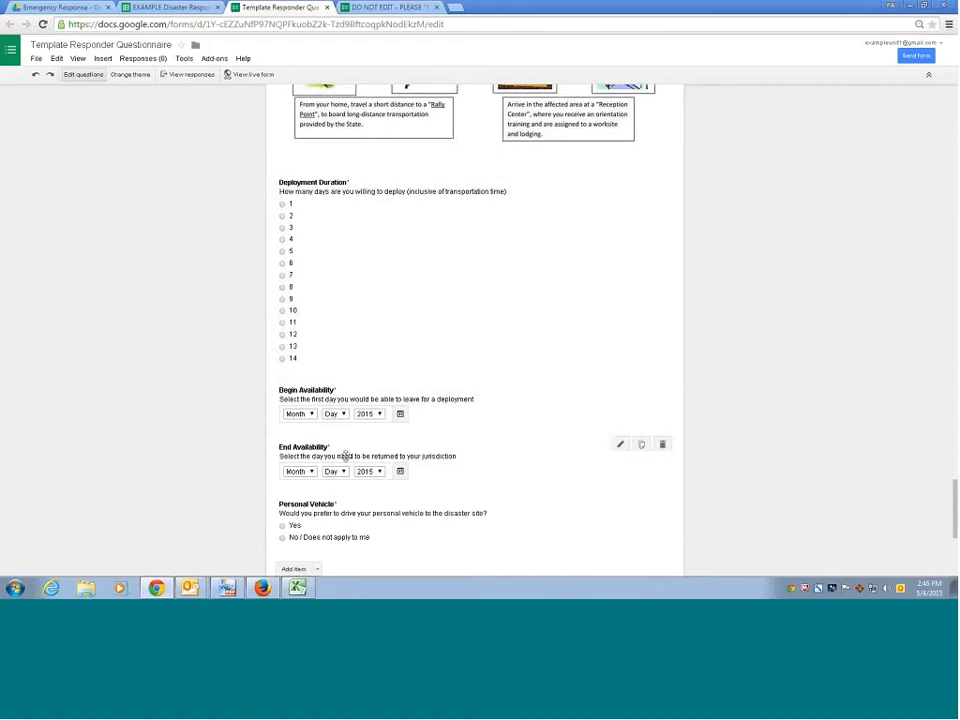
scroll(236, 476, "down", 2)
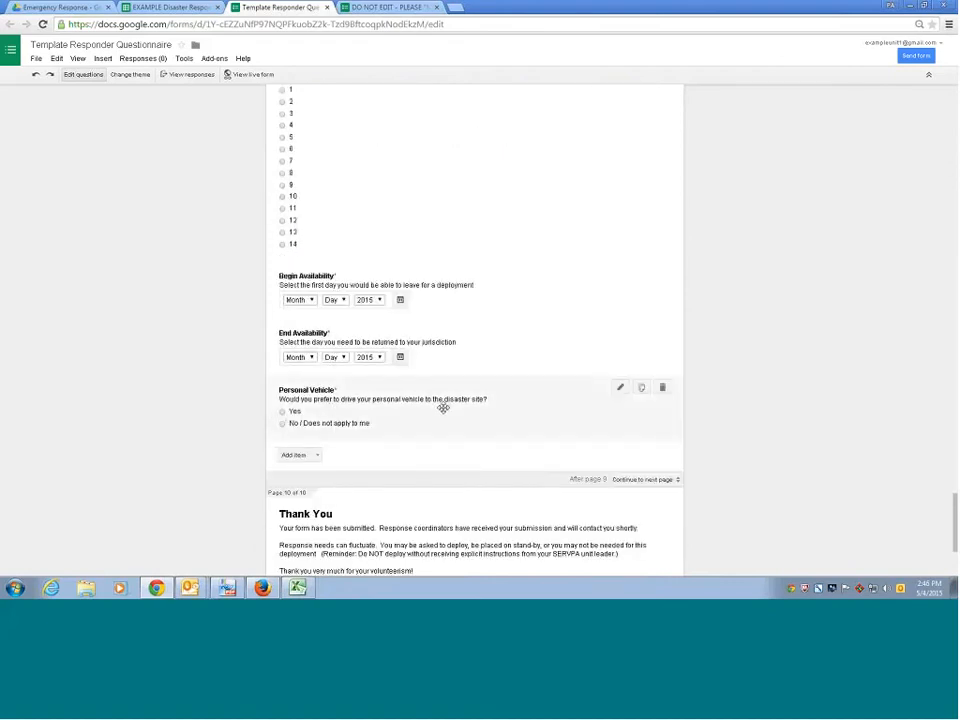
scroll(246, 476, "down", 2)
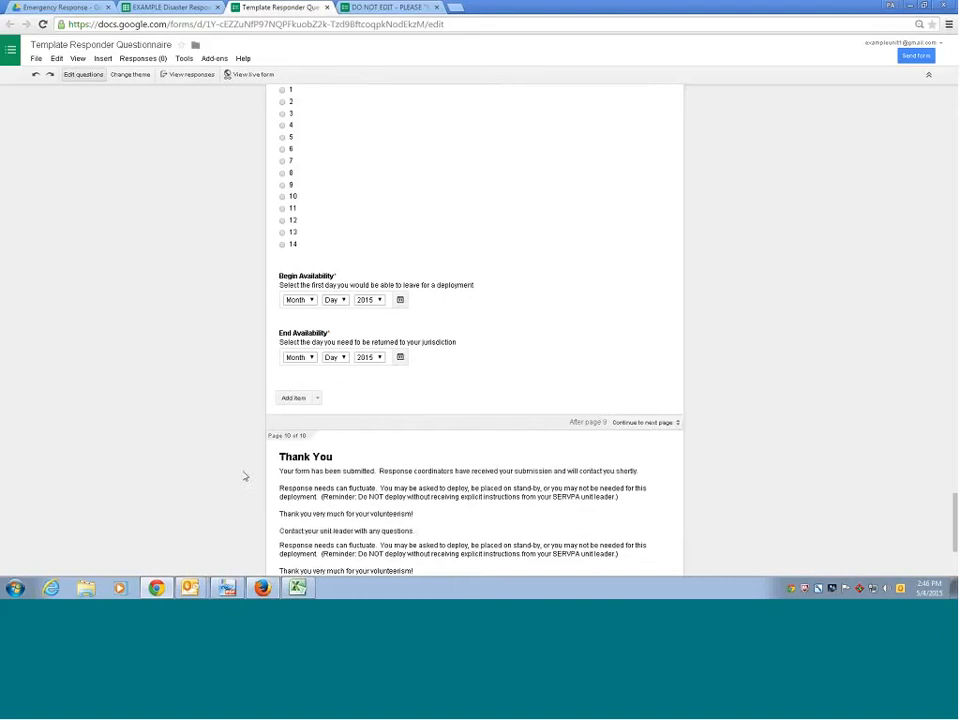
scroll(245, 476, "down", 1)
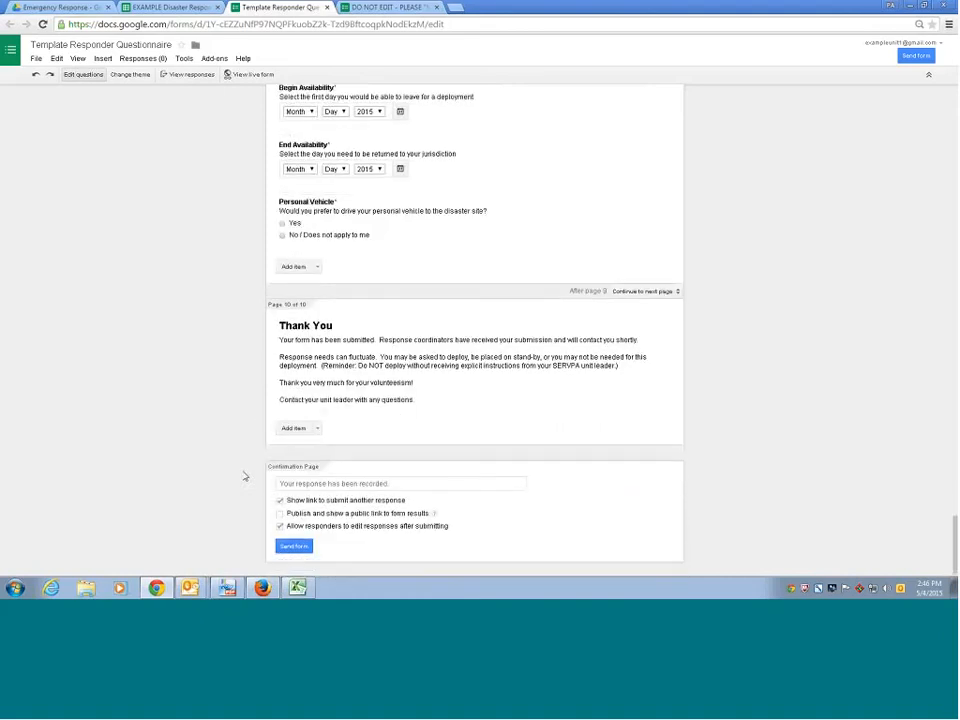
- Look at the Registration Status answer choices in the live form without selecting one, and return to the form editor
left_click(369, 12)
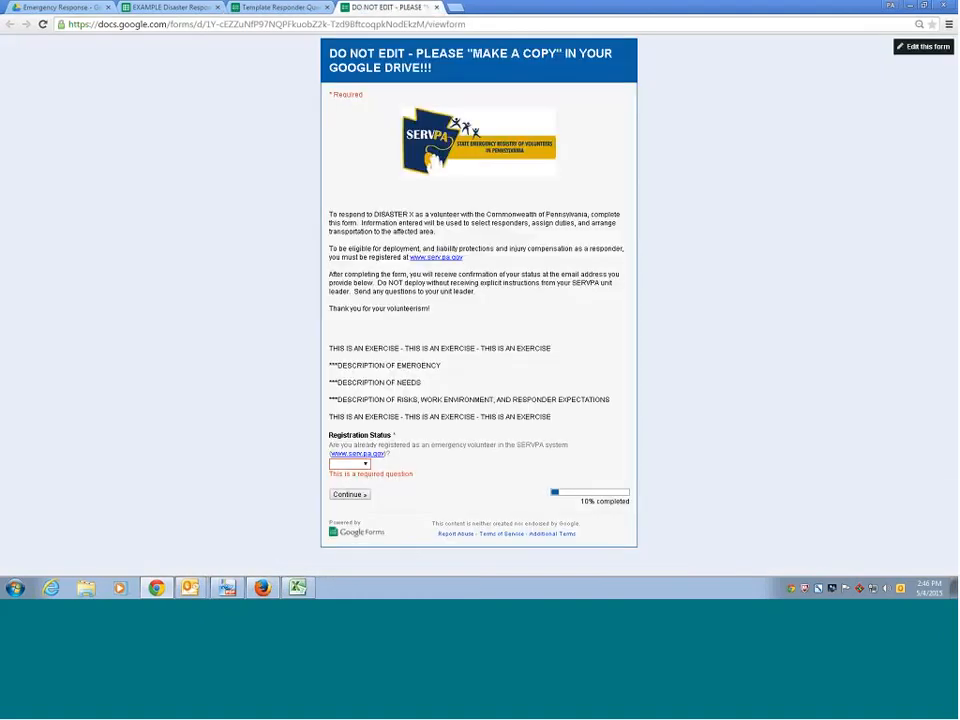
left_click(350, 464)
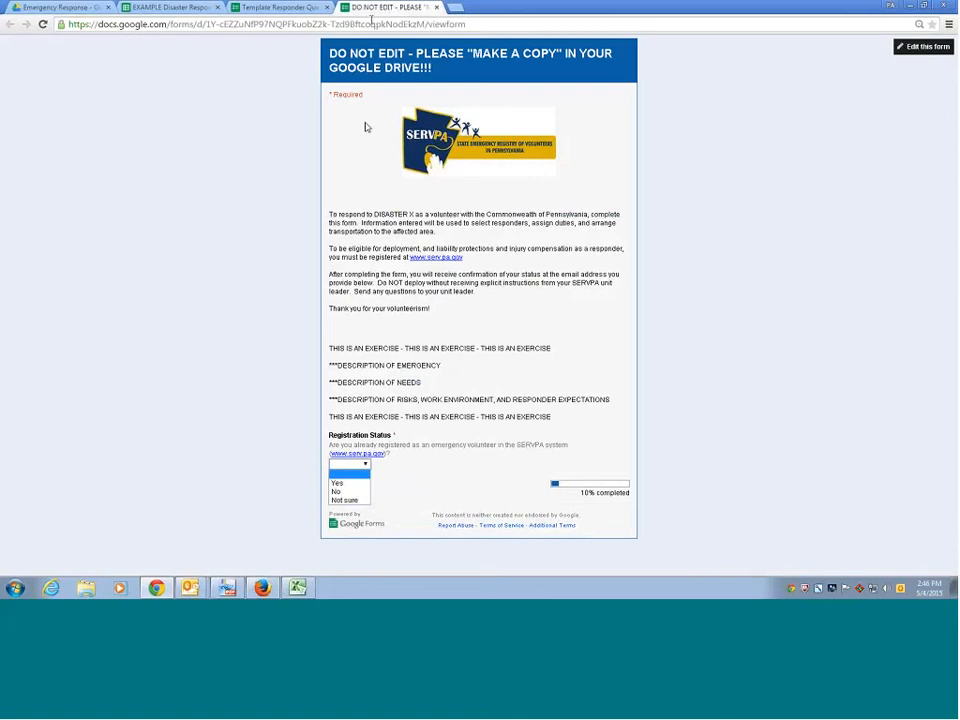
left_click(371, 13)
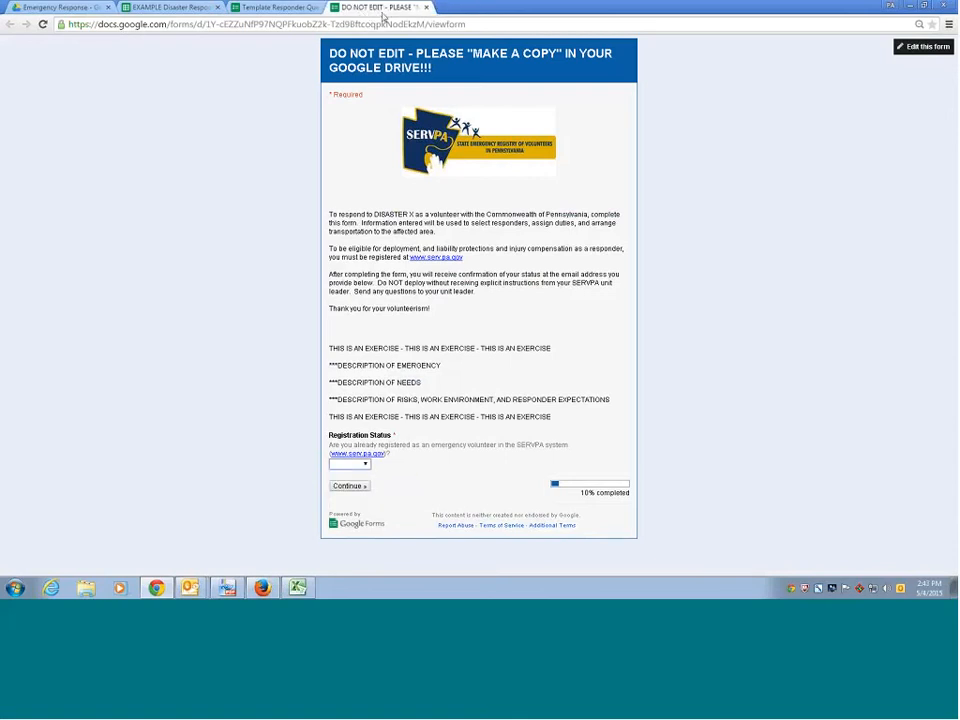
left_click(281, 7)
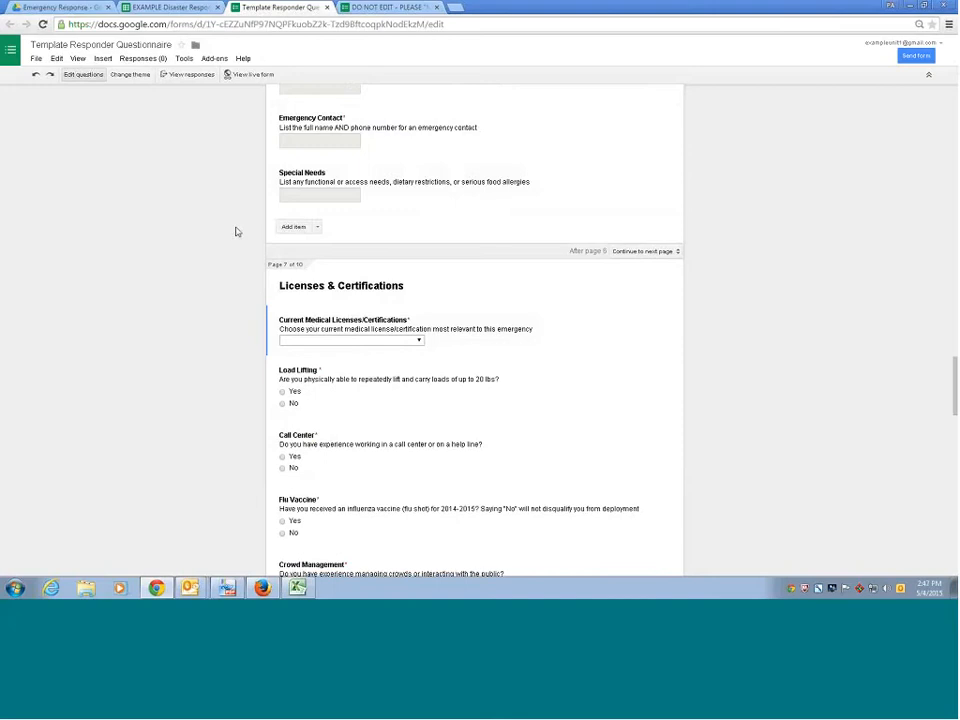
- Open the questionnaire's summary of responses and look through every section from Registration Status to Thank You
left_click(170, 8)
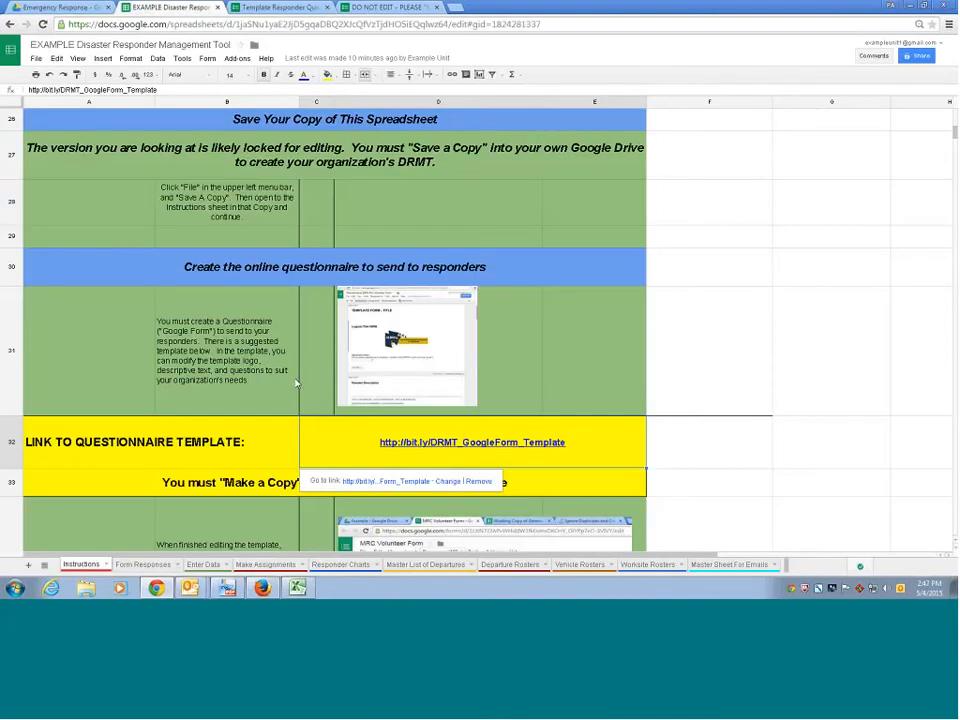
left_click(282, 9)
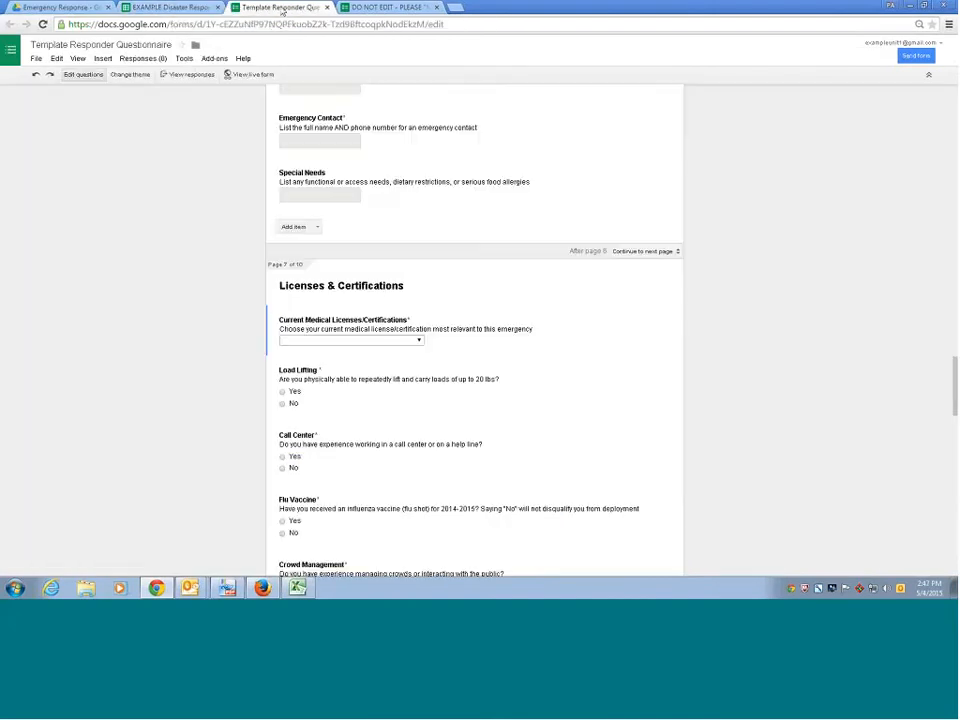
left_click(156, 61)
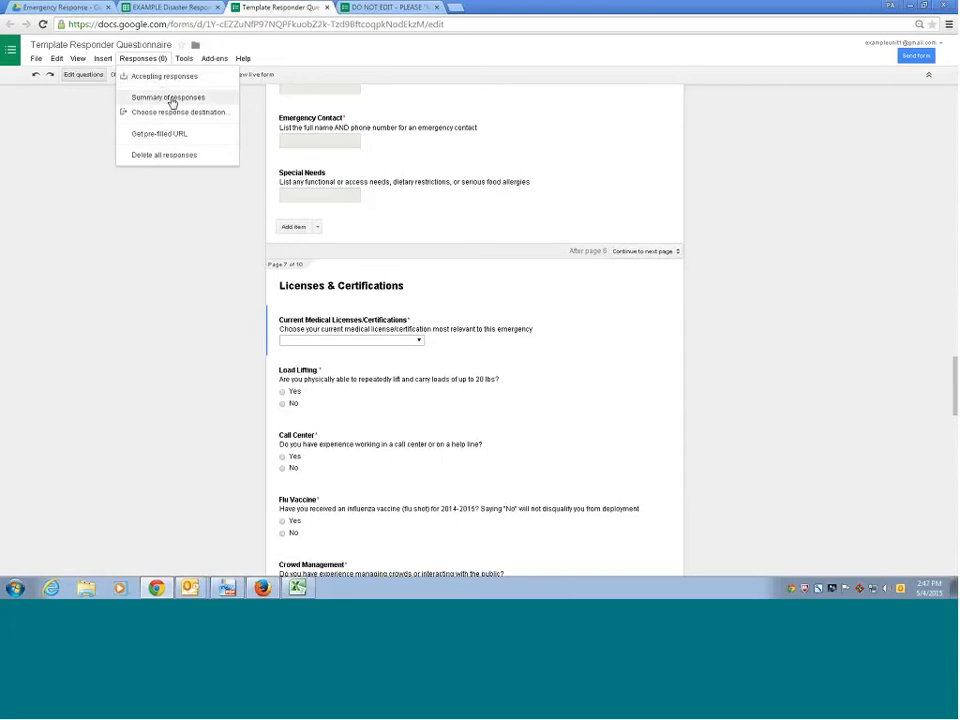
left_click(168, 97)
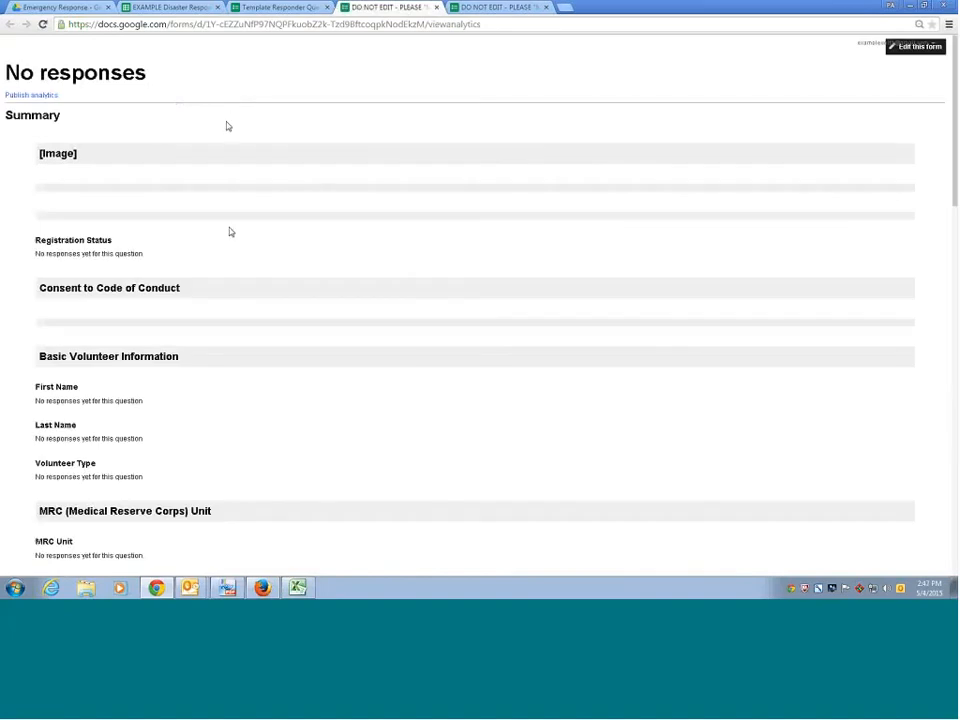
scroll(230, 232, "down", 5)
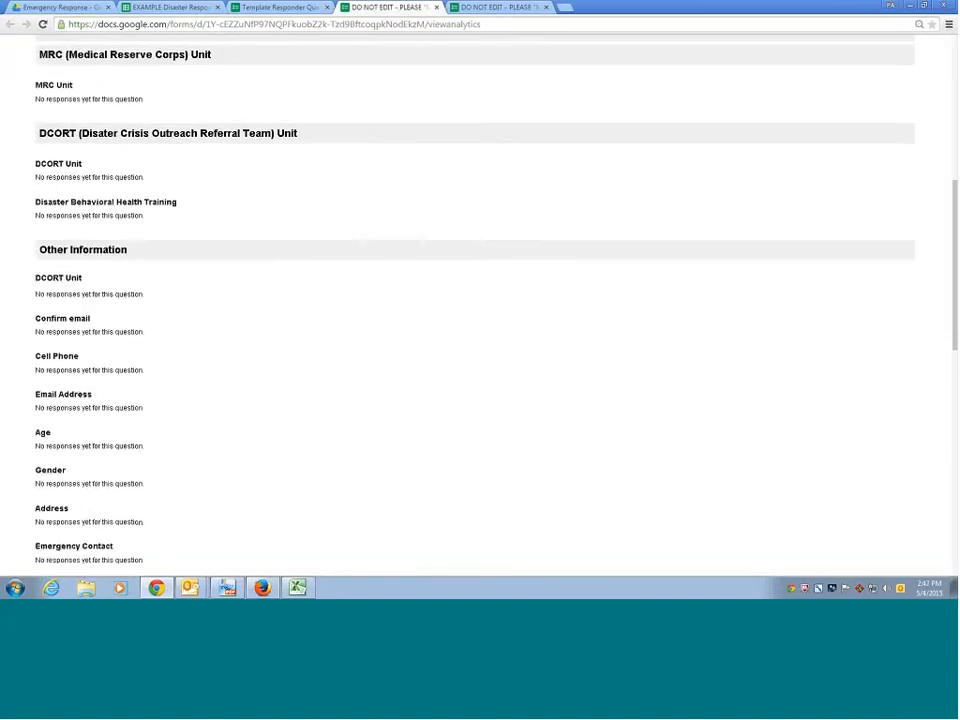
scroll(245, 315, "down", 10)
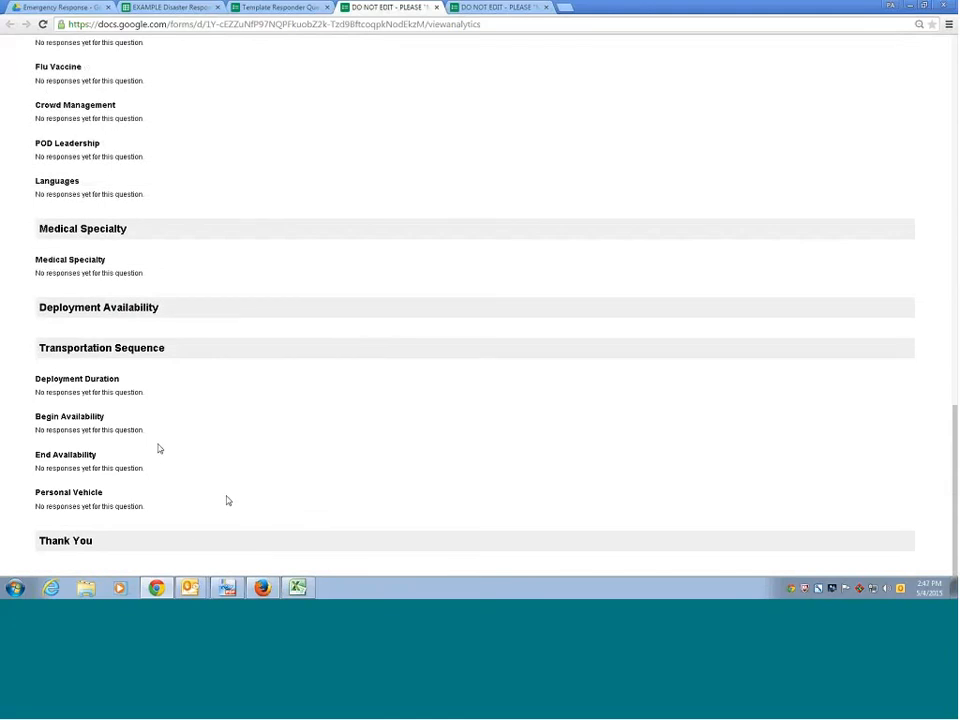
scroll(172, 295, "up", 5)
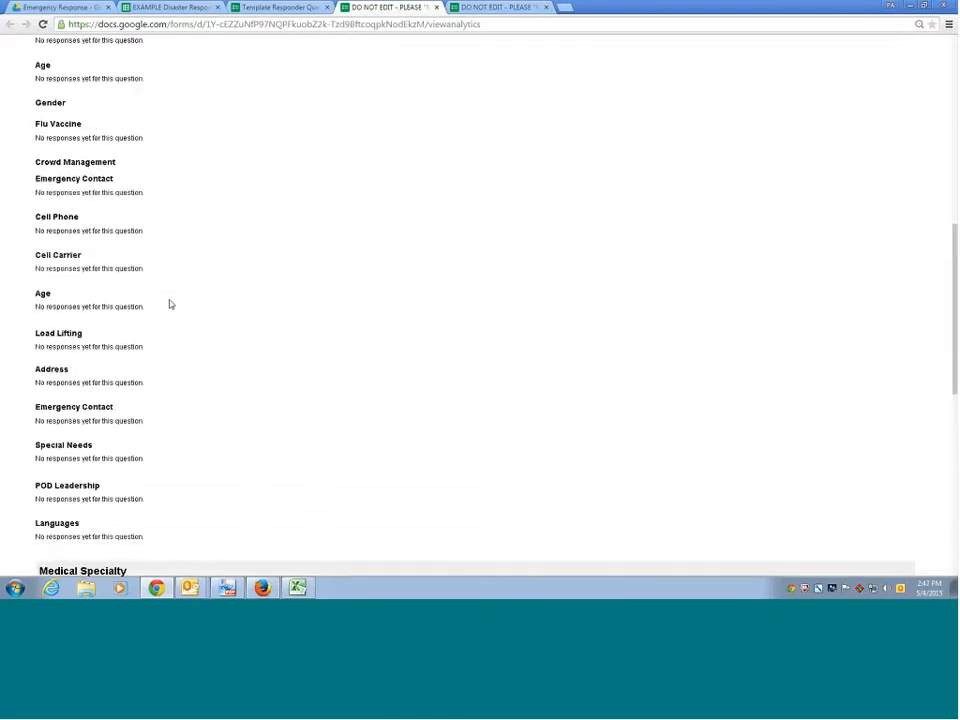
scroll(170, 304, "up", 10)
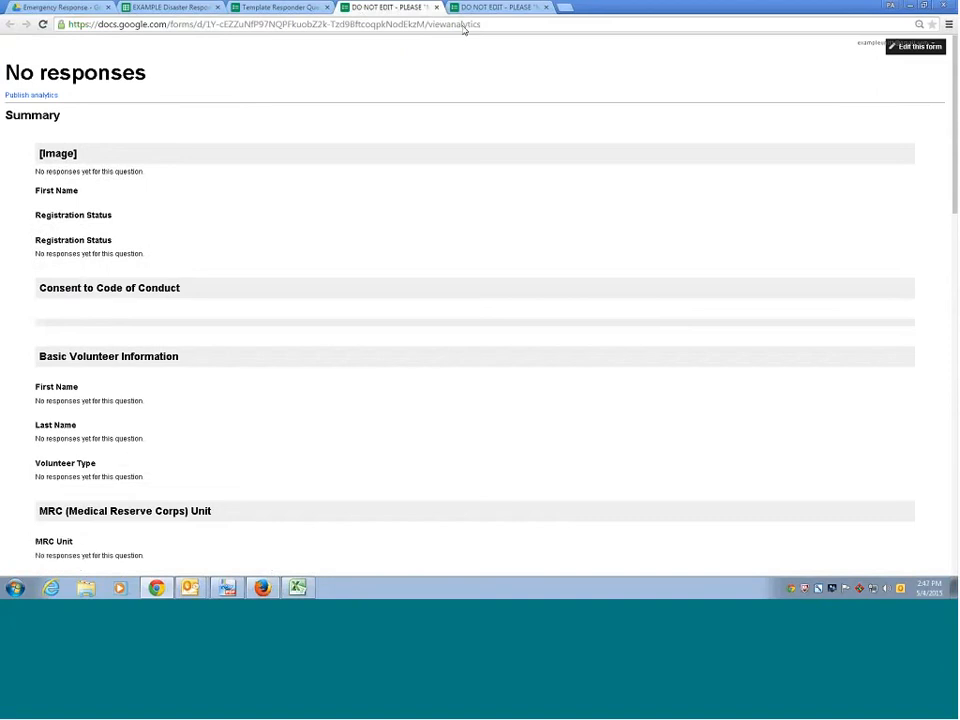
- Shrink the browser window and close the response summary and live form pages, keeping the questionnaire editor open
left_click(925, 6)
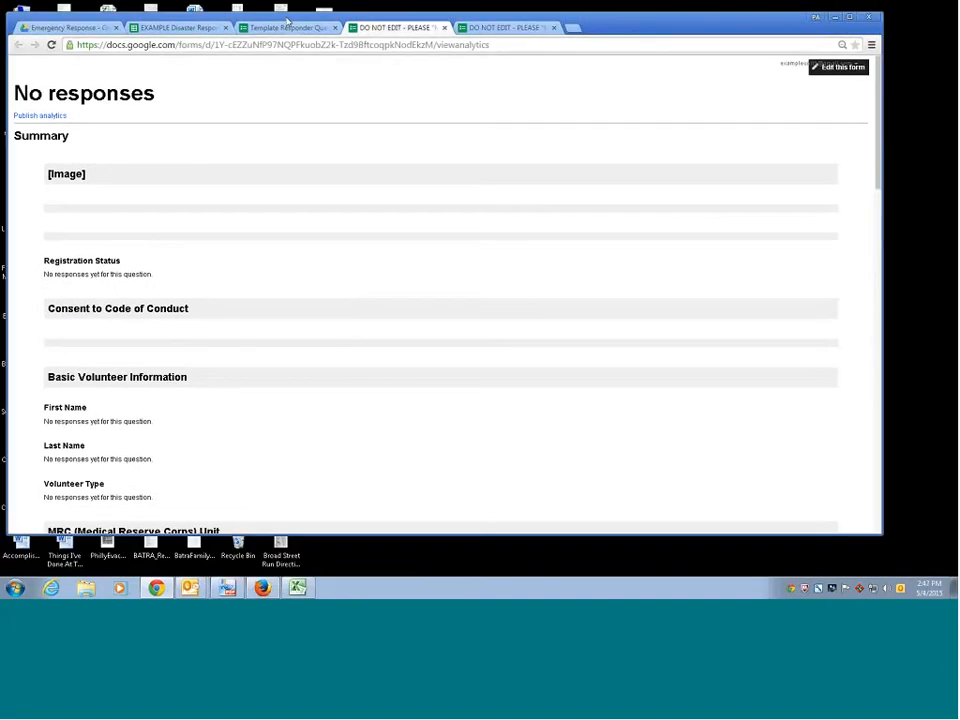
left_click_drag(287, 21, 290, 31)
left_click(447, 38)
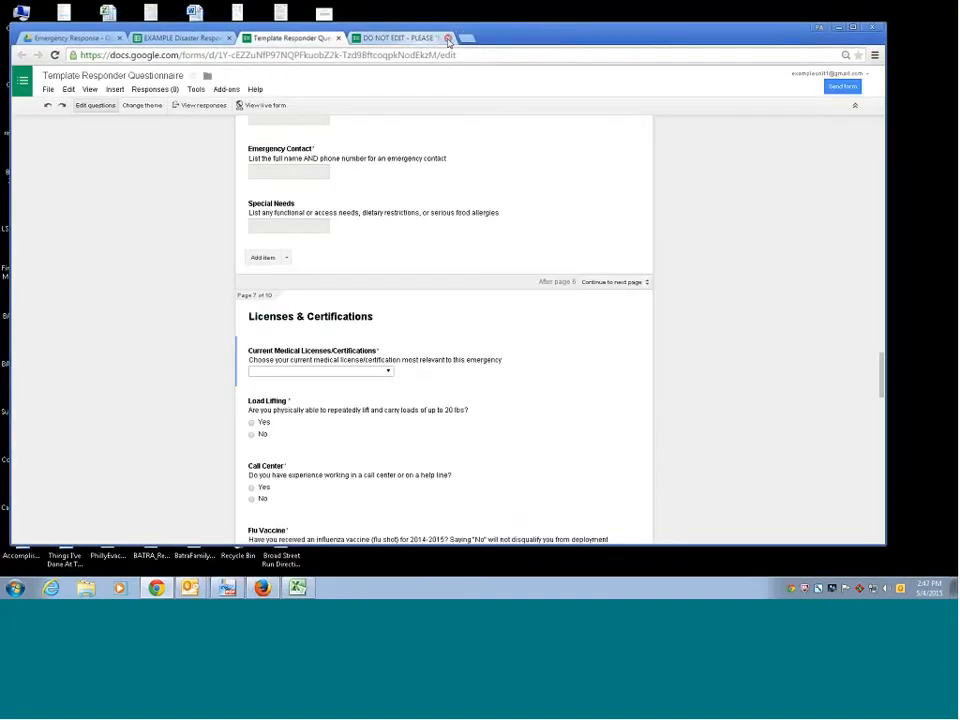
left_click(447, 38)
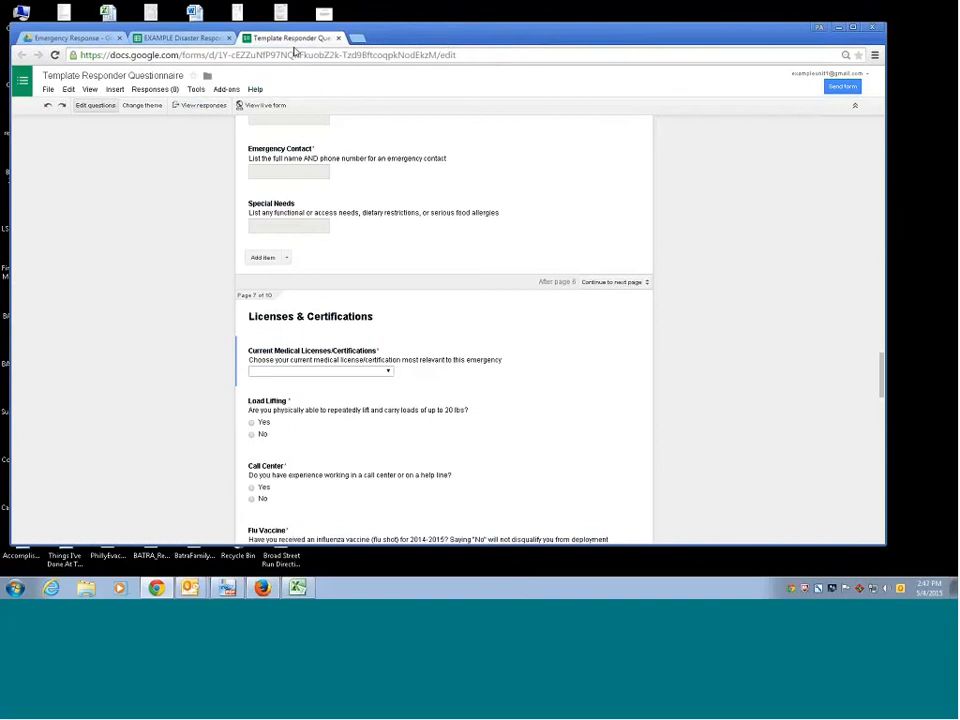
- Choose a new sheet in an existing spreadsheet as the questionnaire's response destination and bring up the spreadsheet selection
left_click(155, 89)
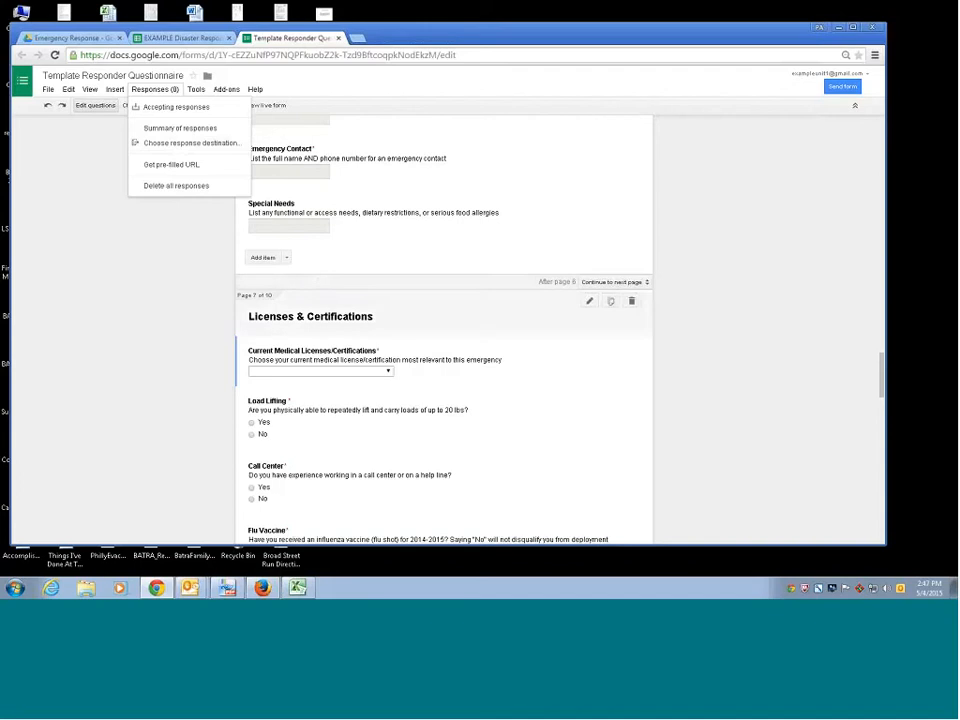
left_click(180, 37)
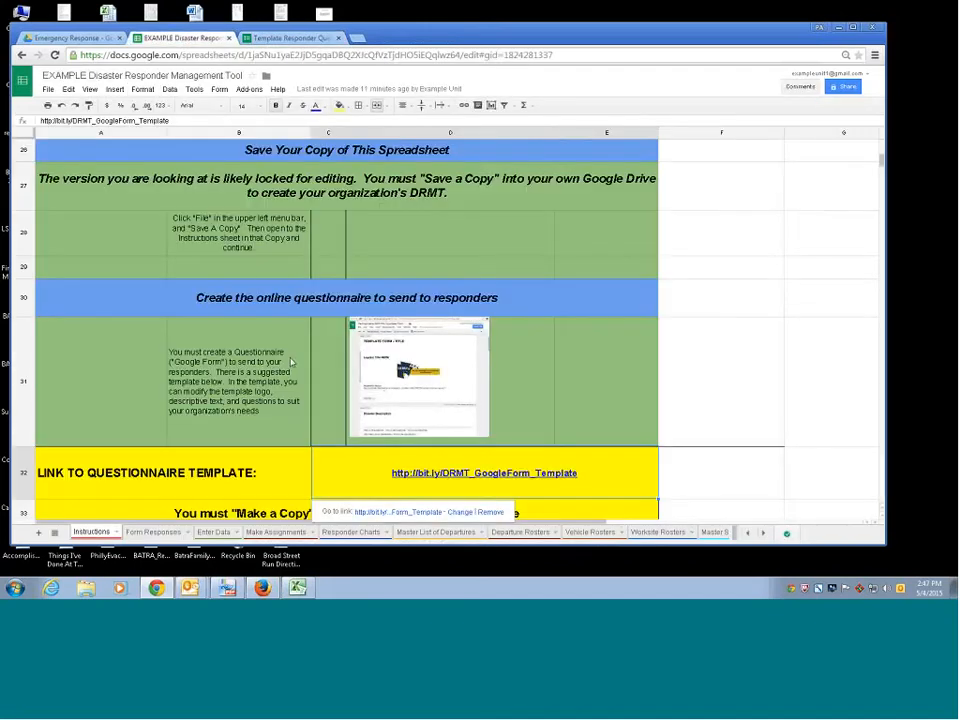
left_click(256, 39)
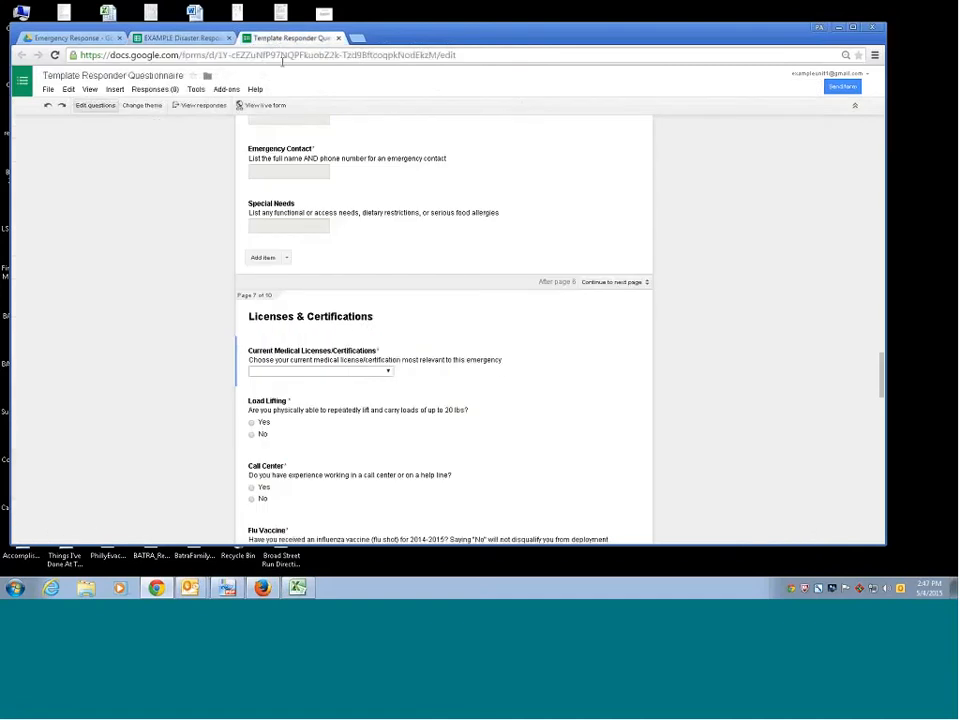
left_click(155, 89)
left_click(173, 146)
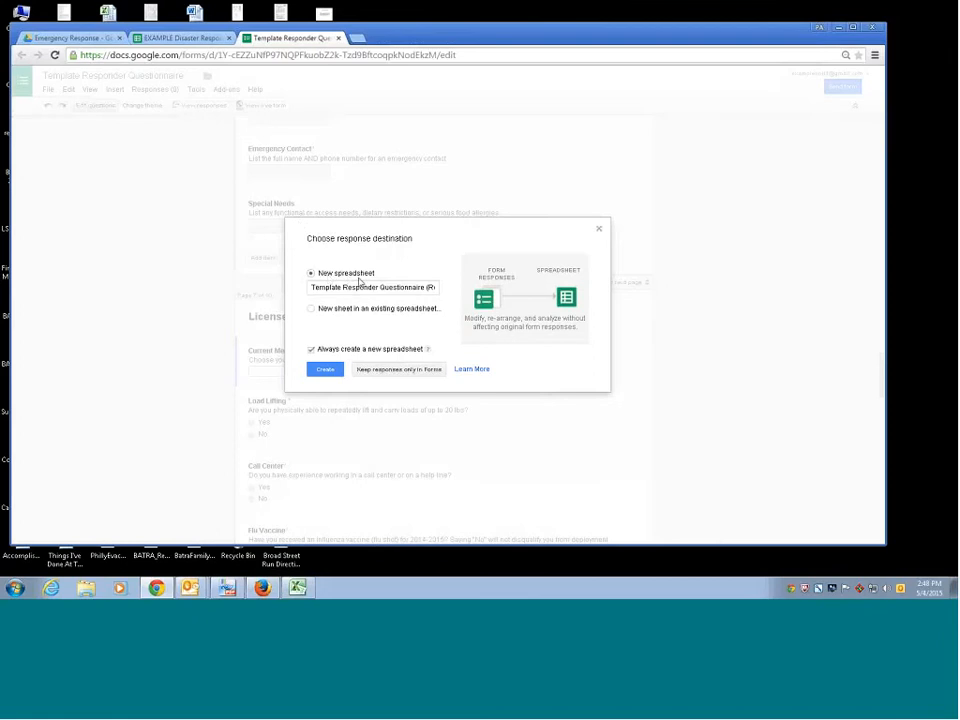
left_click(311, 310)
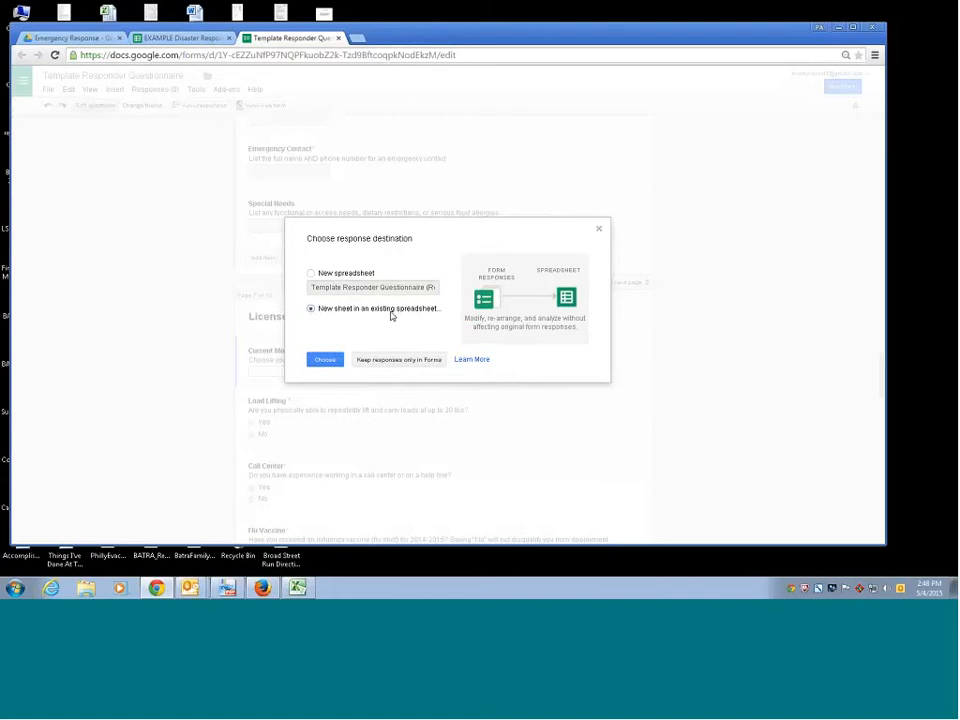
left_click(326, 360)
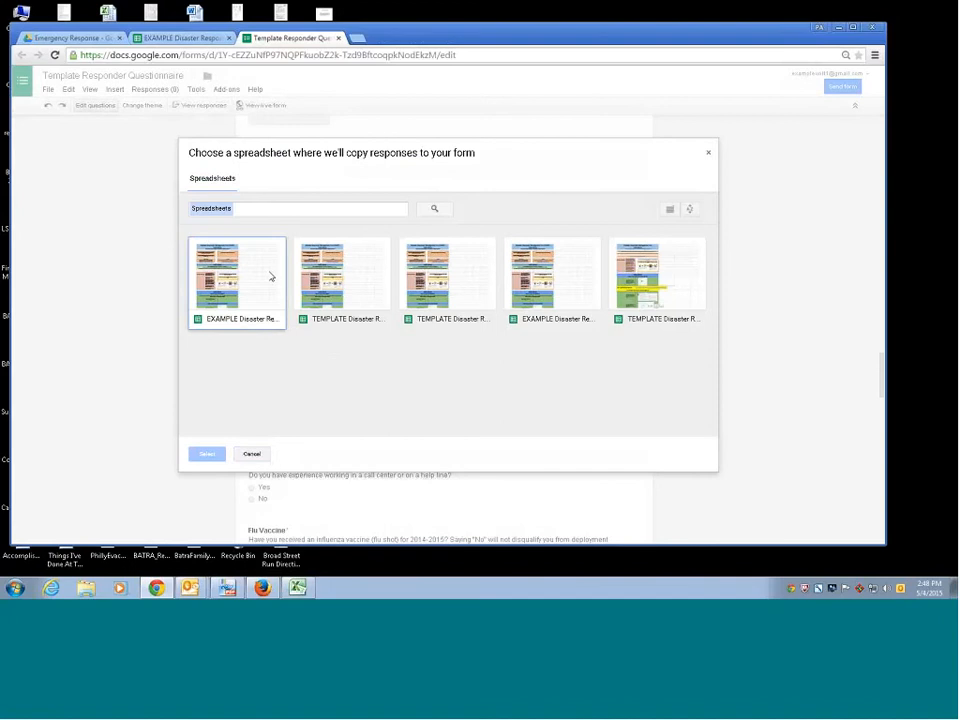
- Select the first EXAMPLE Disaster Responder Management Tool spreadsheet as the destination for the form responses
left_click(271, 276)
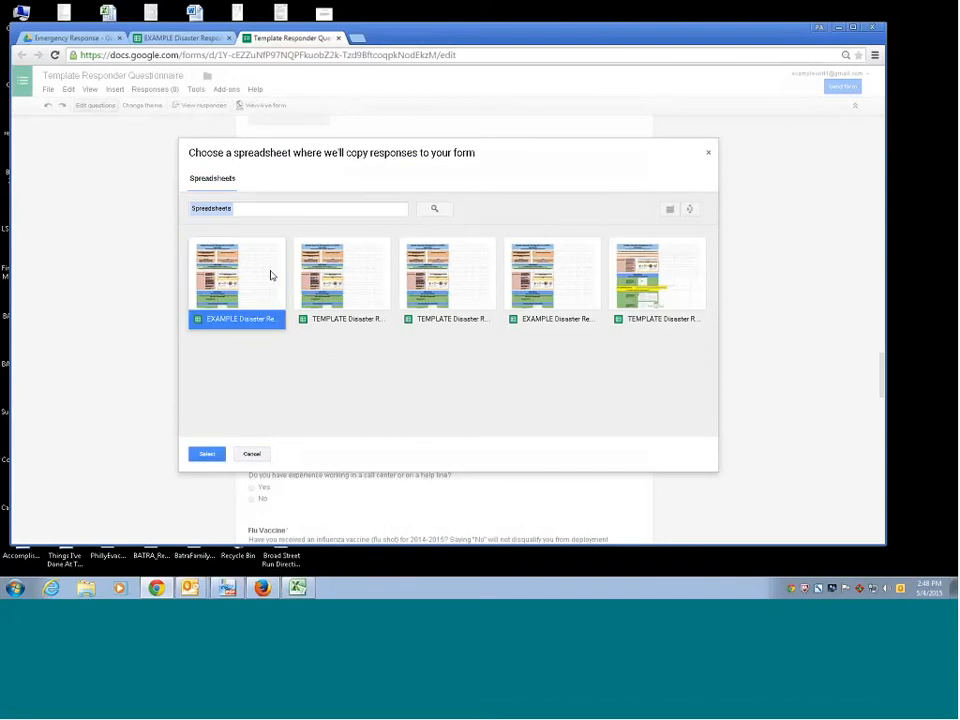
left_click(559, 268)
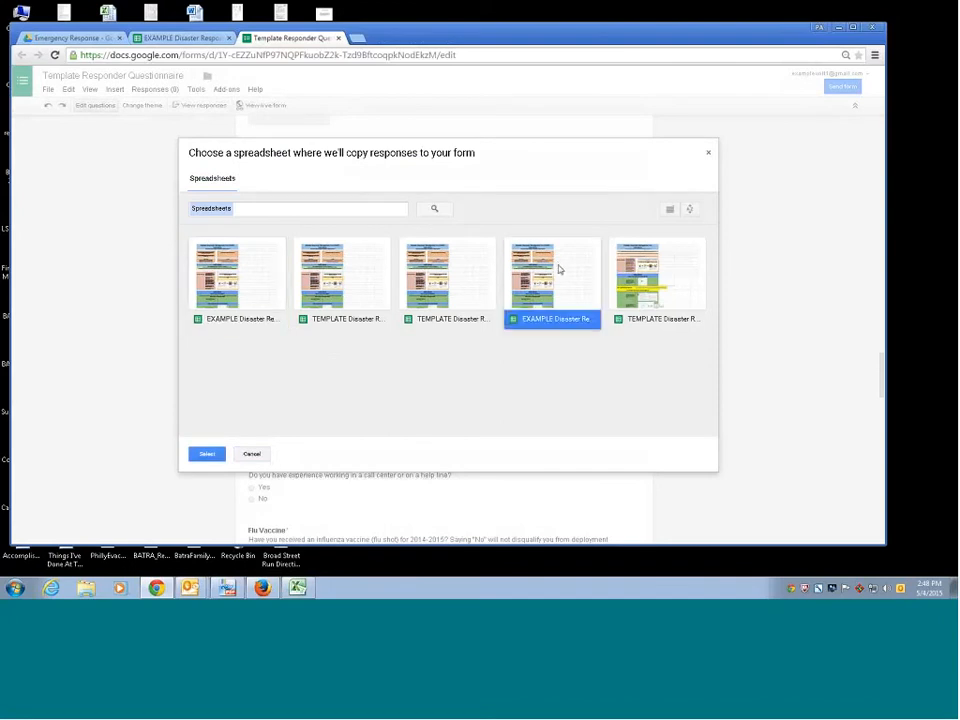
left_click(232, 284)
left_click(544, 282)
left_click(242, 285)
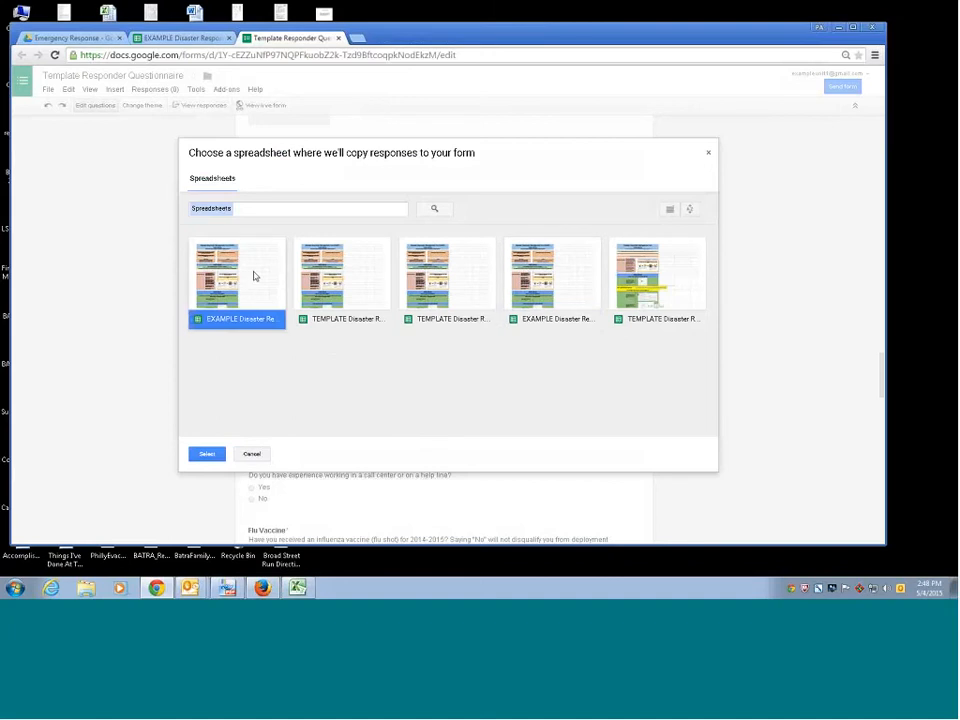
double_click(255, 285)
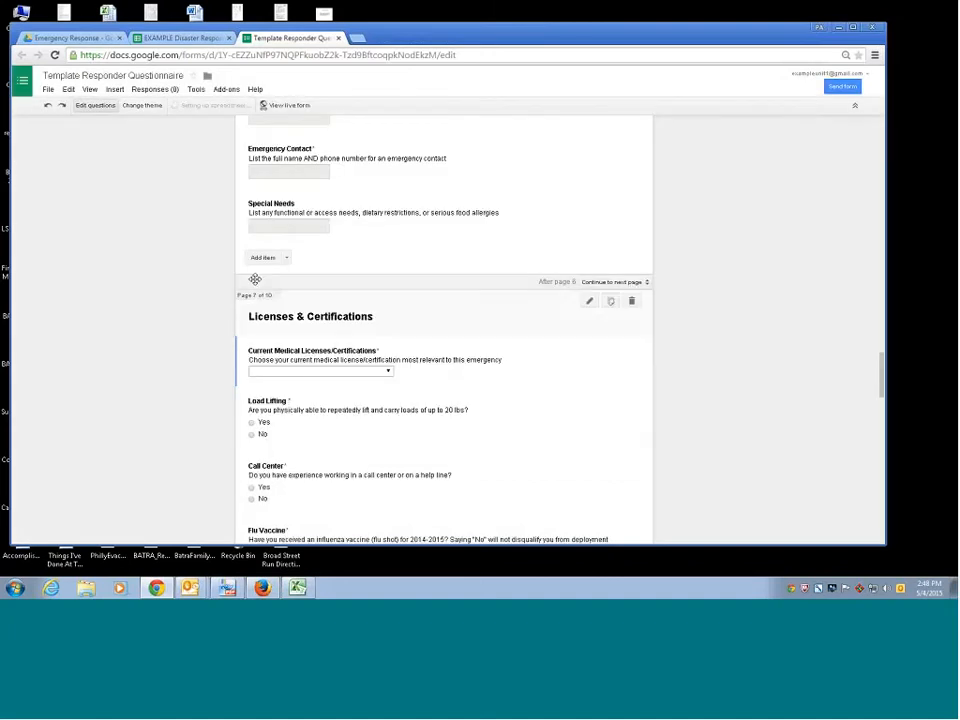
- Open the Form Responses 15 sheet in the management tool spreadsheet and look over its question columns and response rows
left_click(181, 39)
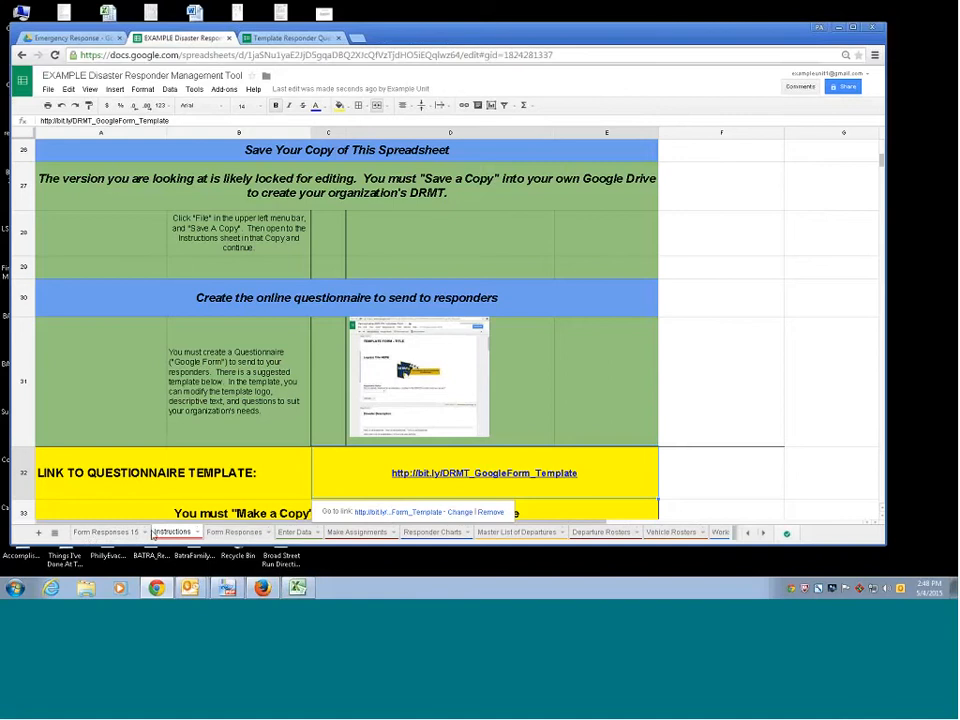
left_click(100, 532)
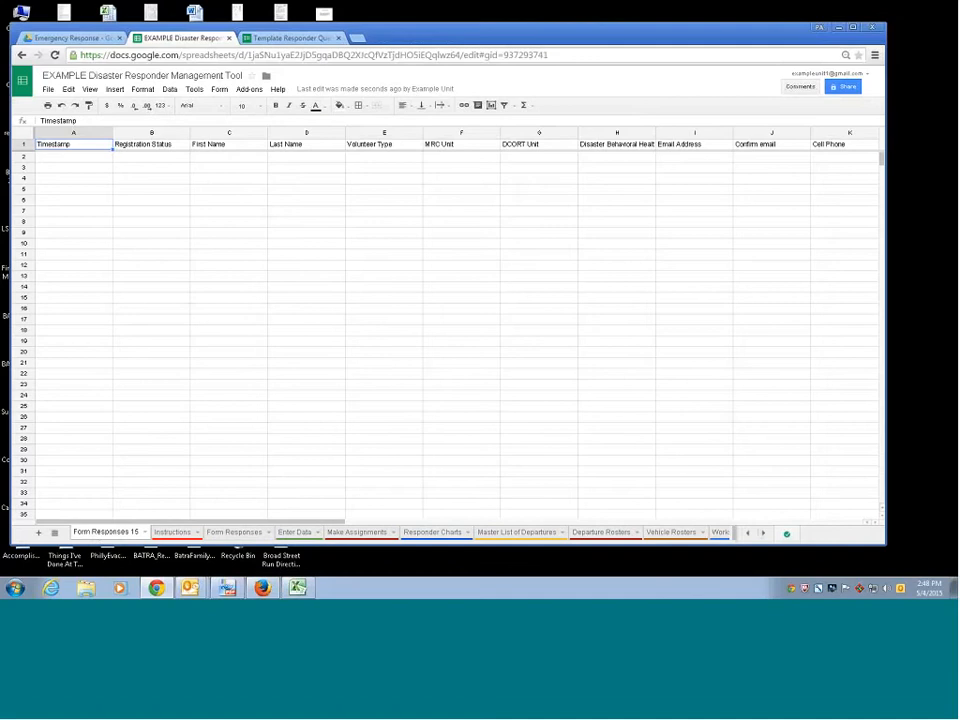
mouse_move(73, 156)
left_mouse_down()
mouse_move(103, 193)
mouse_move(606, 324)
mouse_move(846, 350)
left_mouse_up()
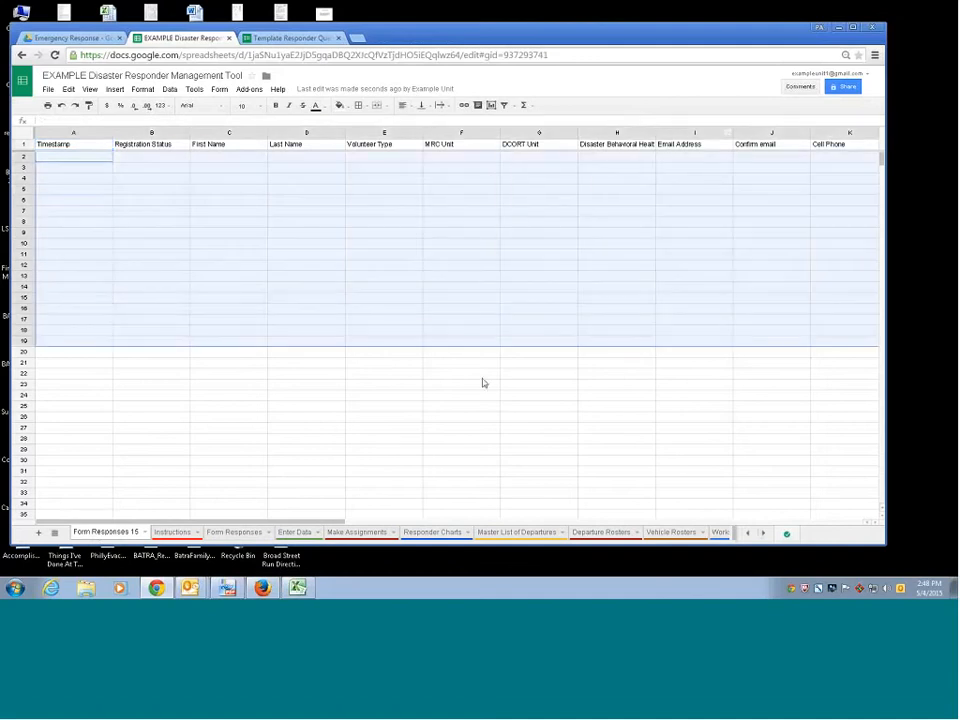
left_click(171, 313)
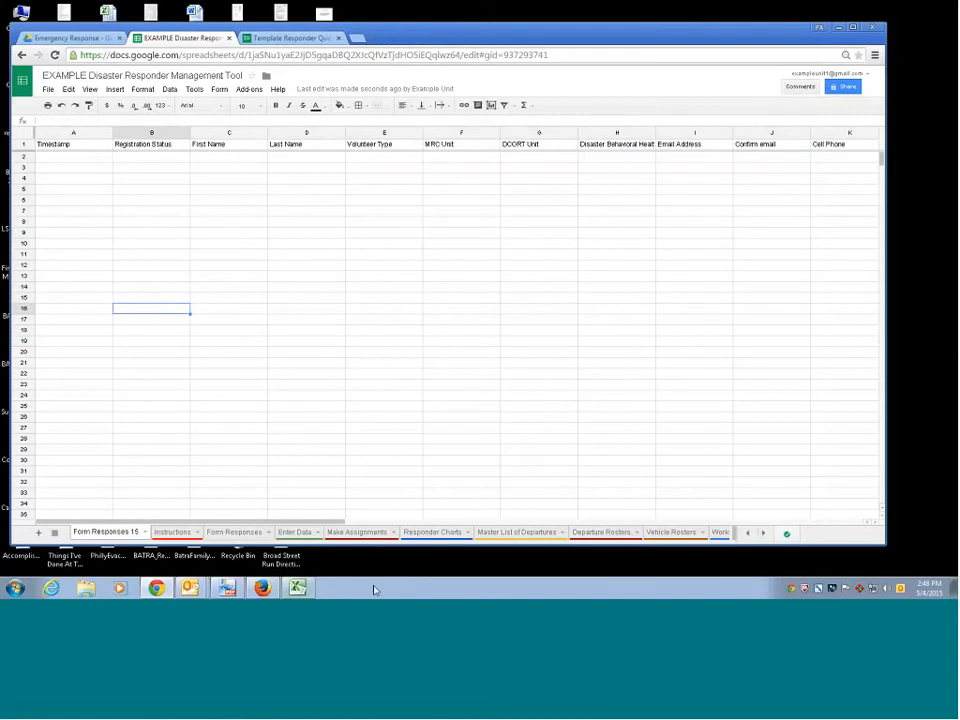
- Copy all the sample responder data from DRMT Fake Data.xlsx in Excel into the Form Responses 15 sheet, starting at cell A2
mouse_move(226, 589)
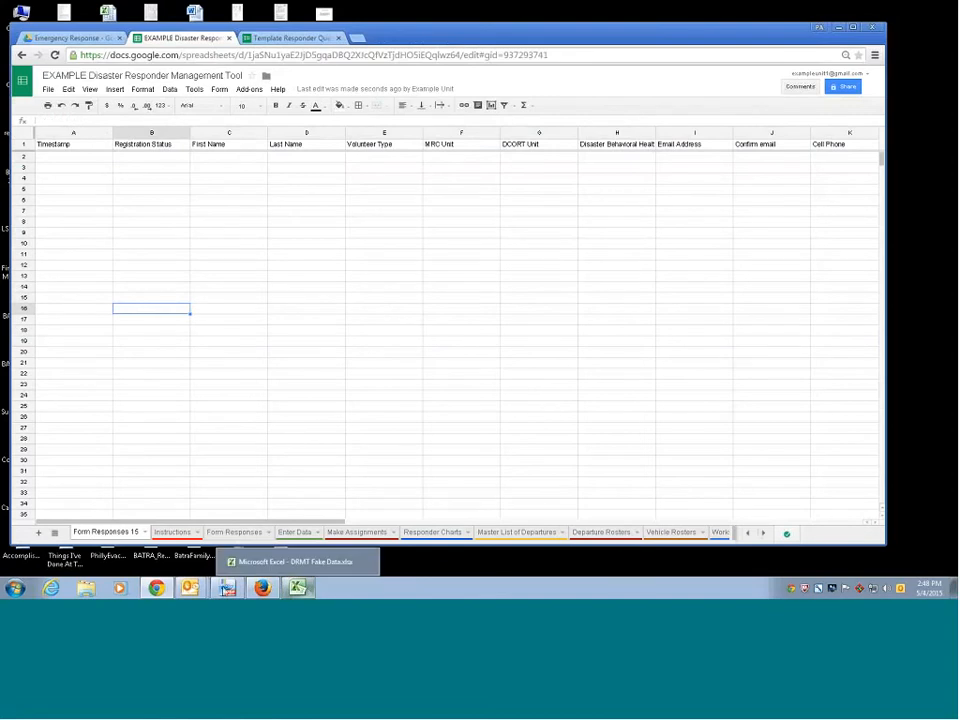
left_click(297, 588)
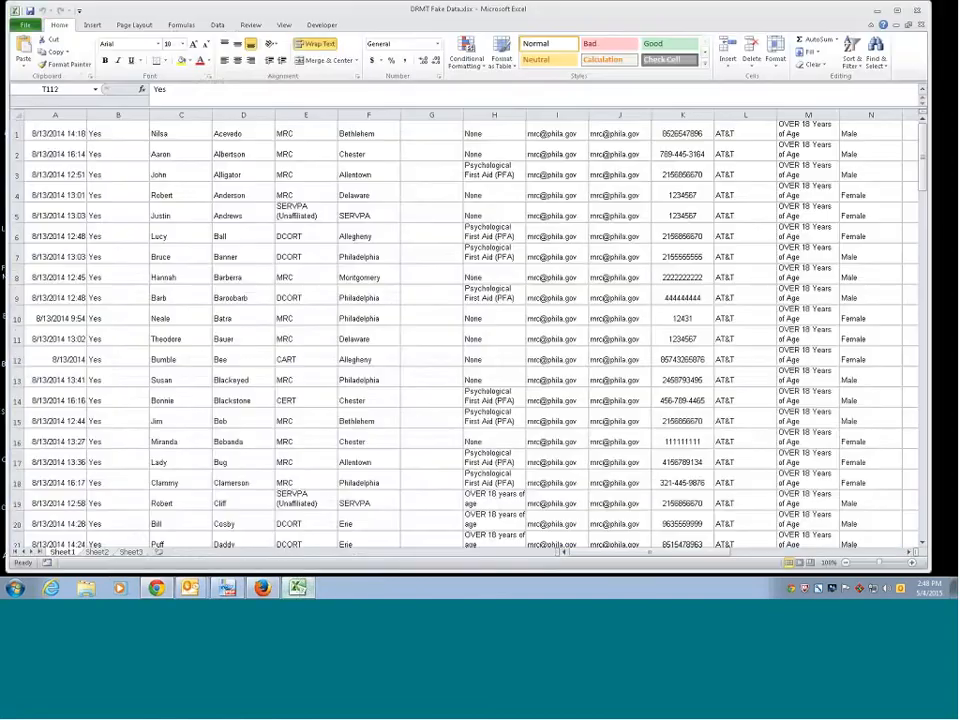
left_click(17, 116)
key("ctrl+c")
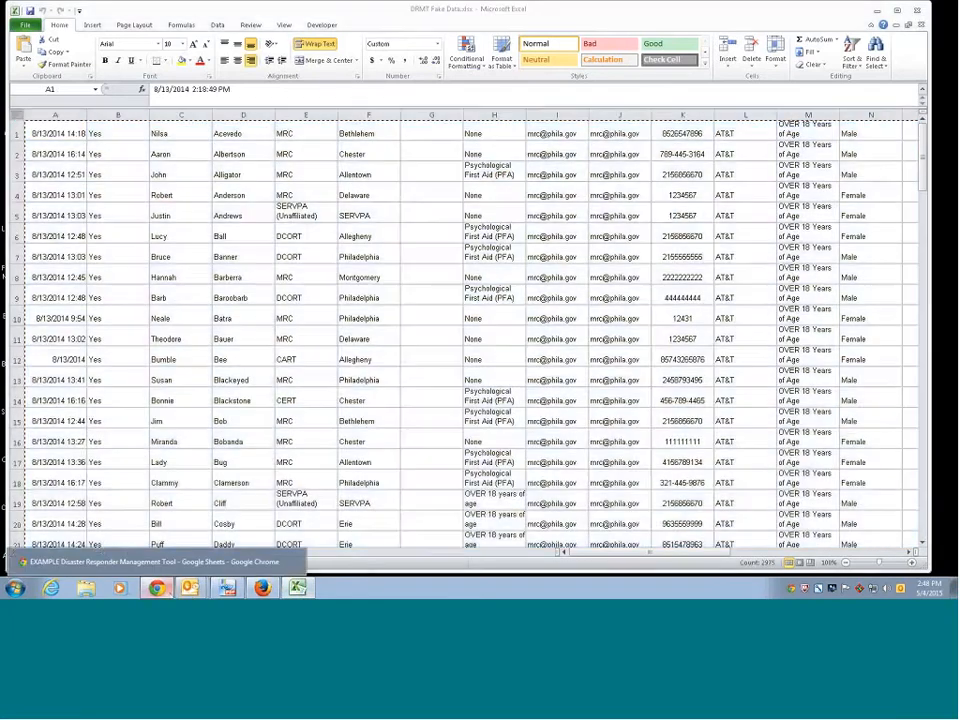
left_click(158, 588)
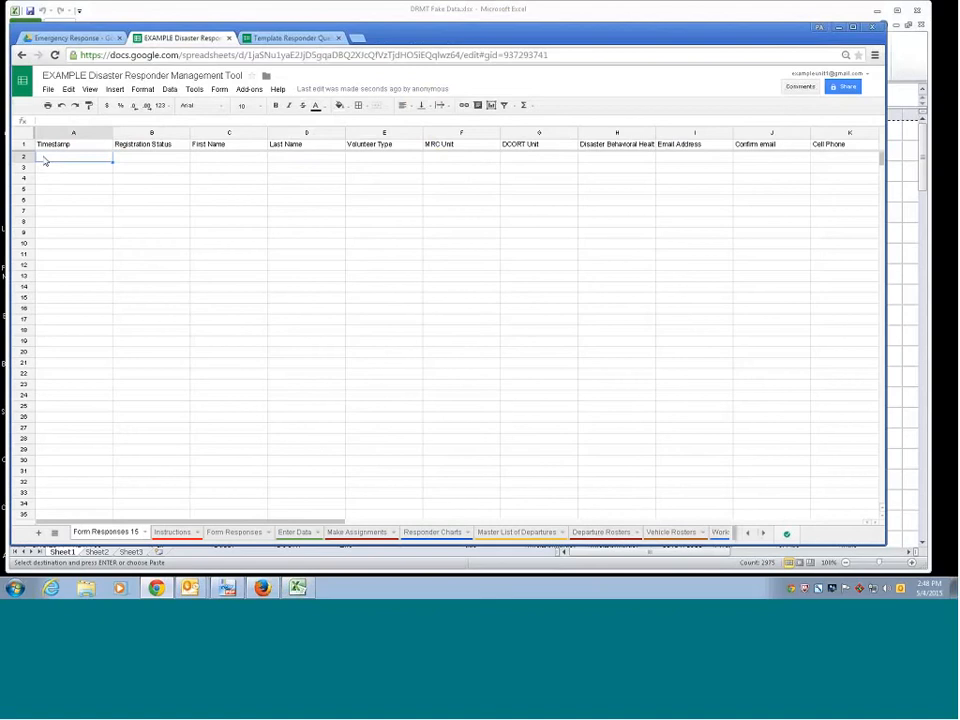
key("ctrl+v")
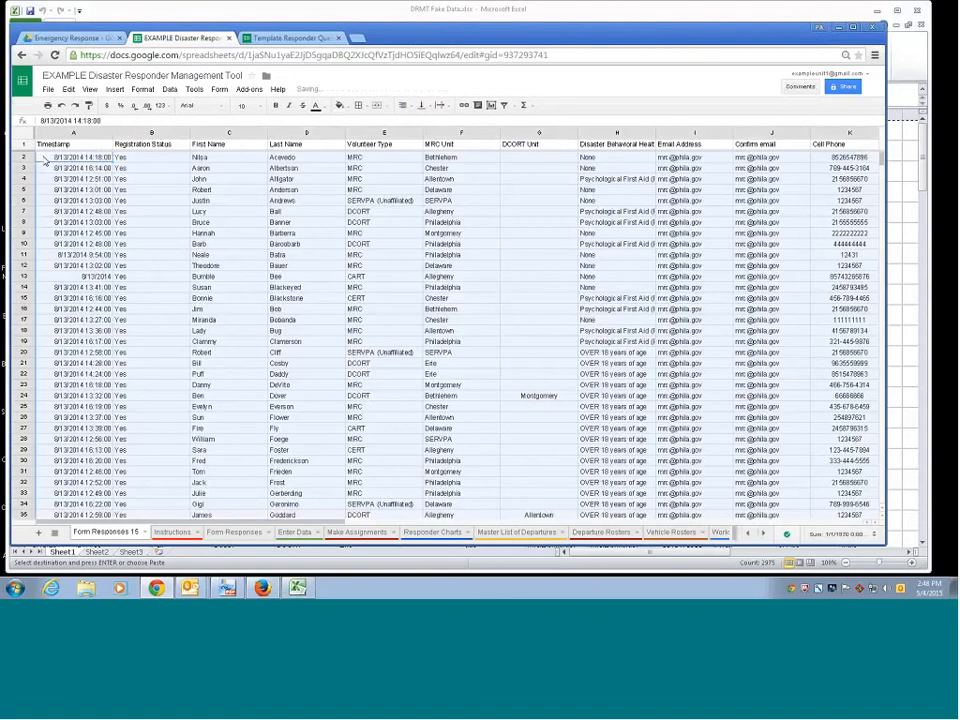
- Examine the pasted responder records in the registration status, first name and last name columns
left_click(165, 160)
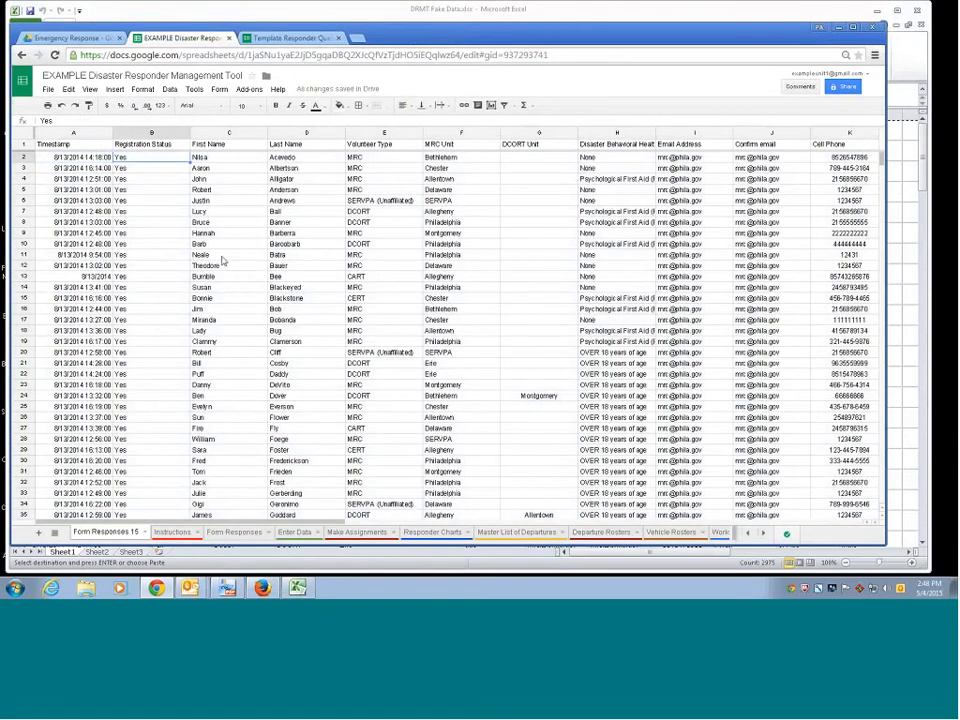
left_click(300, 231)
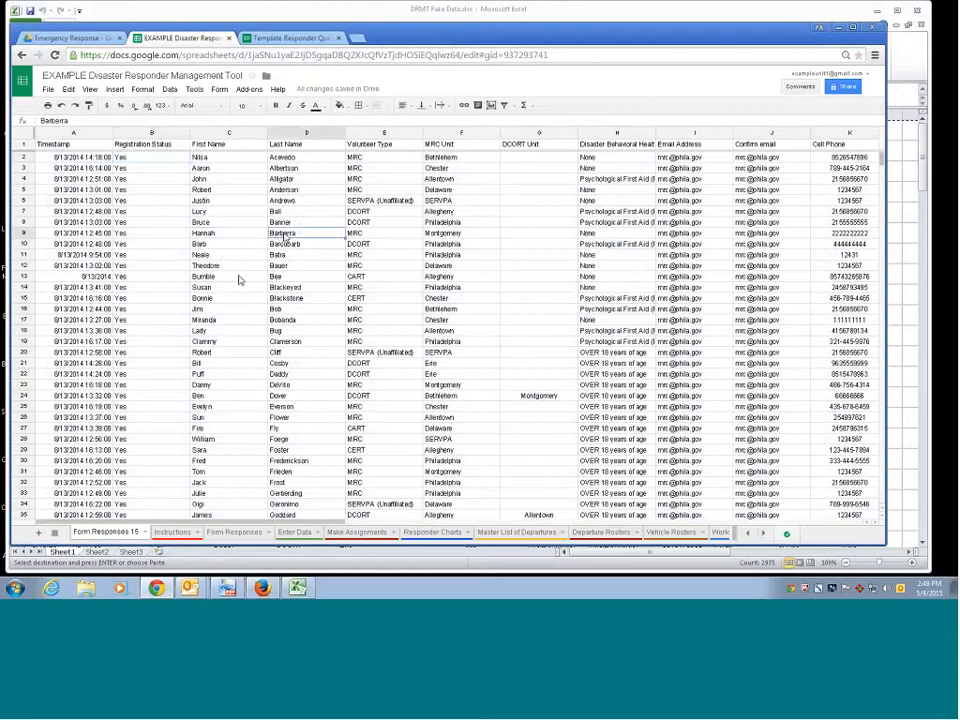
left_click(228, 289)
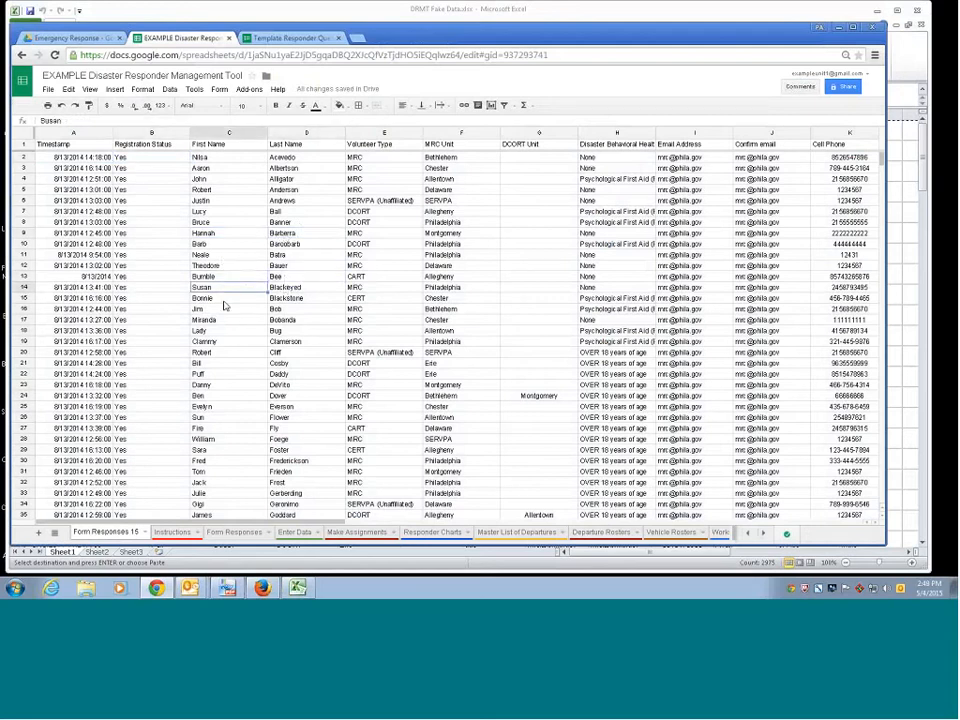
left_click(292, 309)
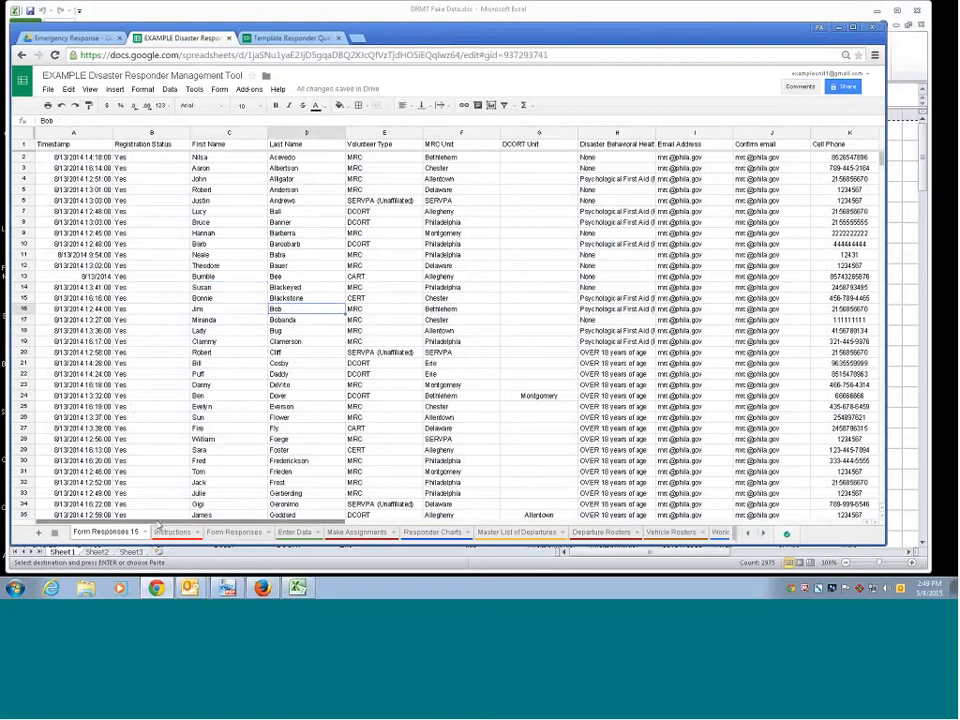
- Try to delete the old Form Responses sheet that came with the copied management tool
left_click(268, 535)
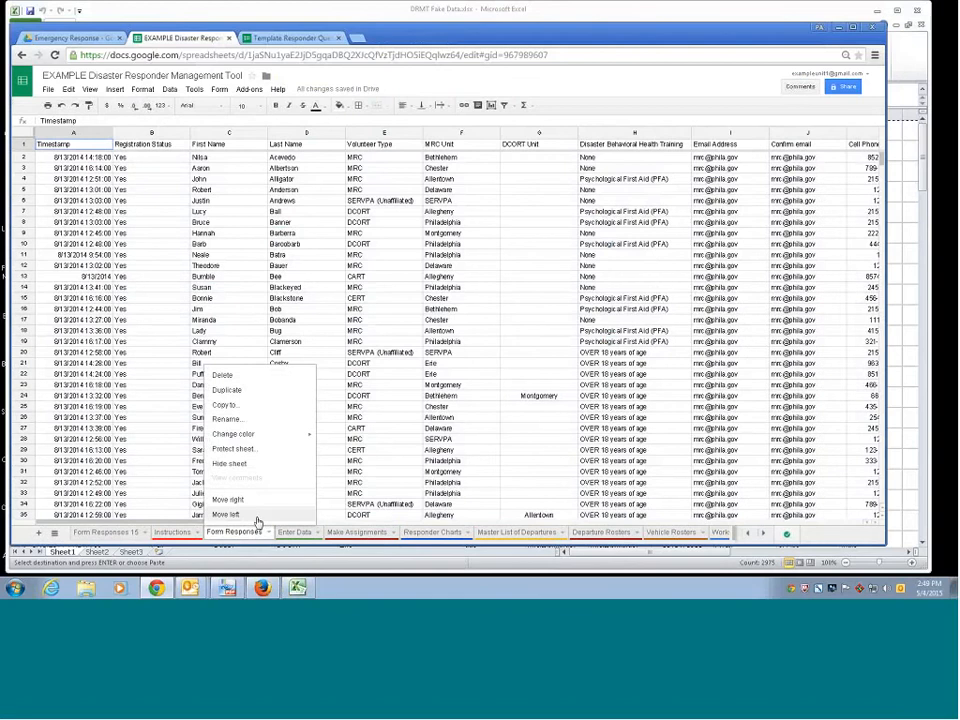
left_click(226, 377)
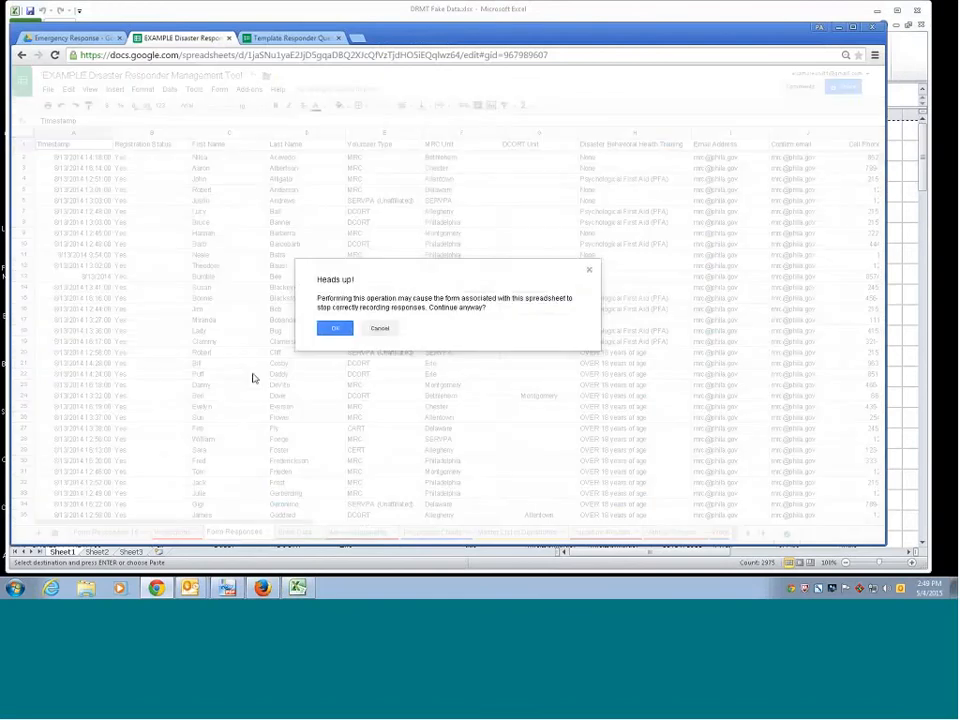
left_click(335, 328)
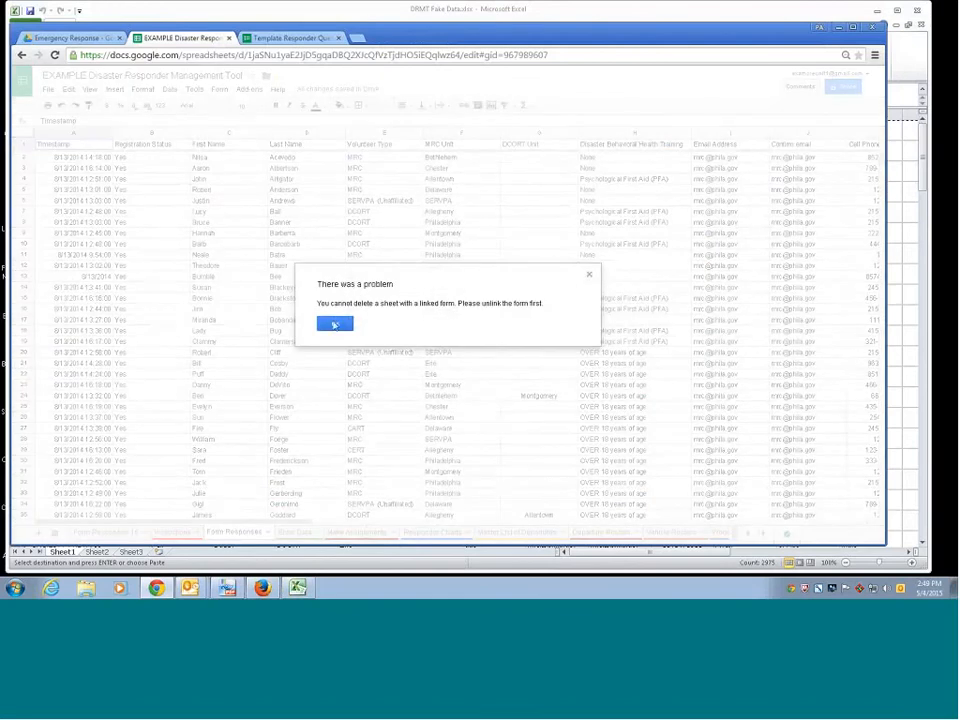
left_click(335, 324)
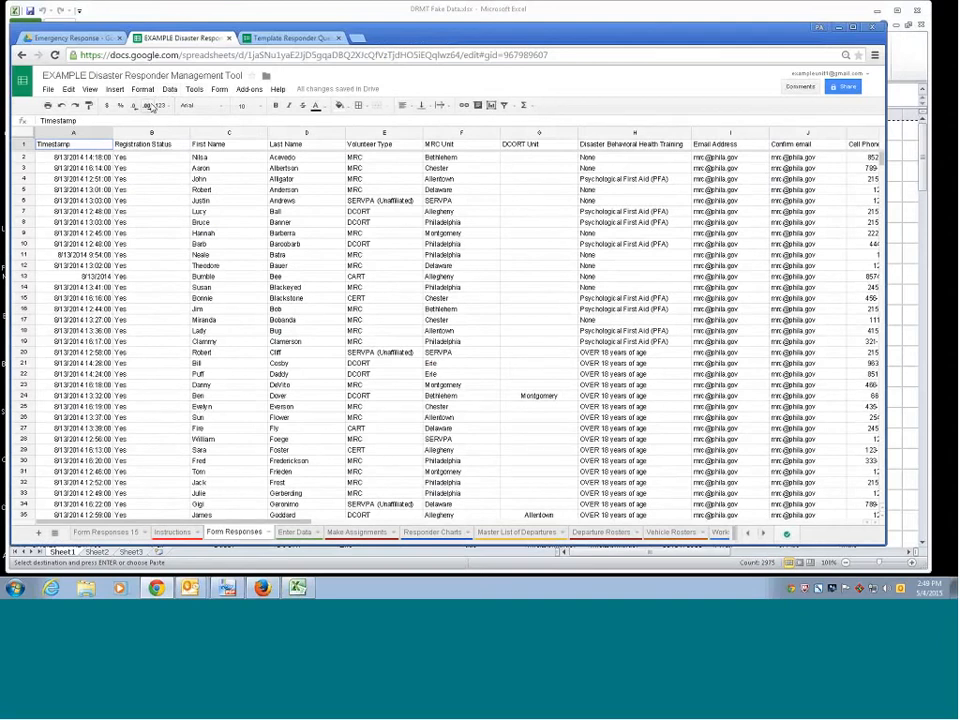
- Unlink the form attached to the old Form Responses sheet, leaving Form Responses 15 as it is
left_click(136, 531)
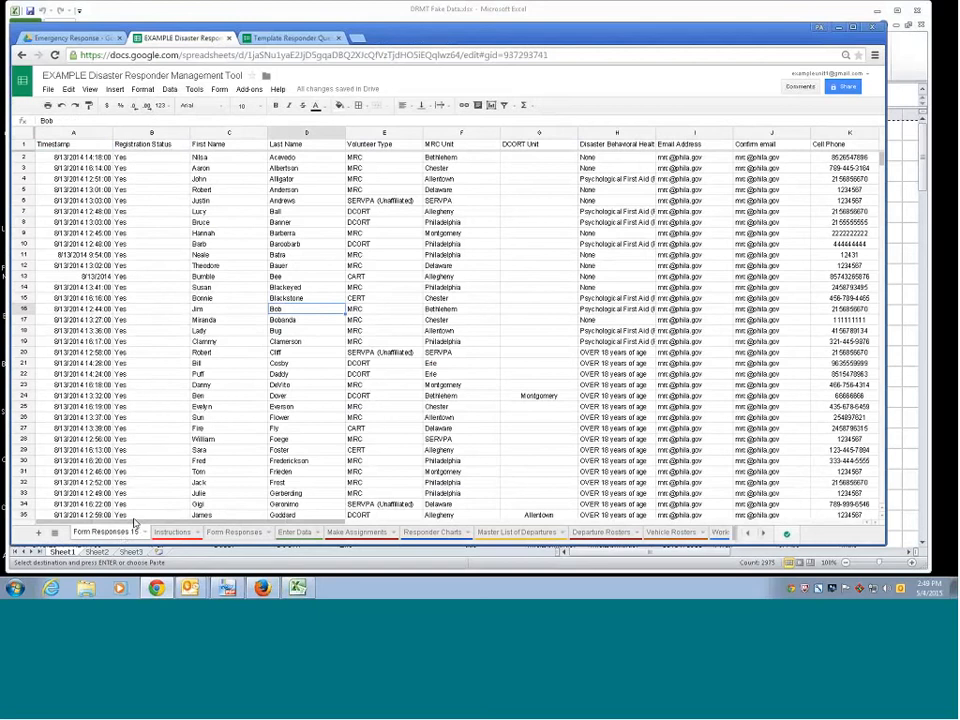
left_click(240, 532)
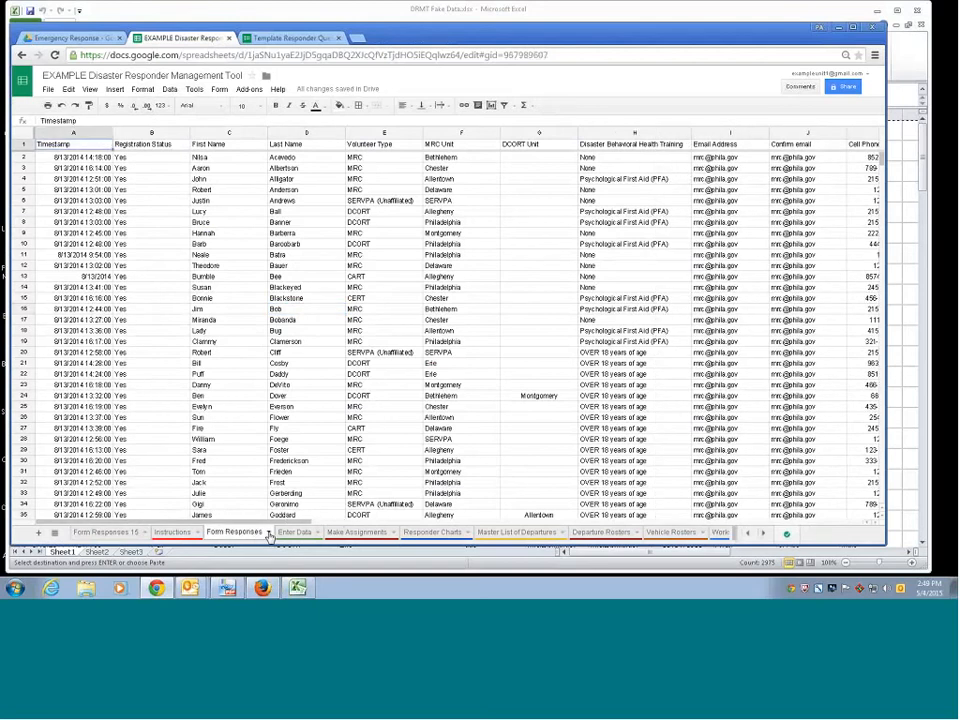
left_click(143, 90)
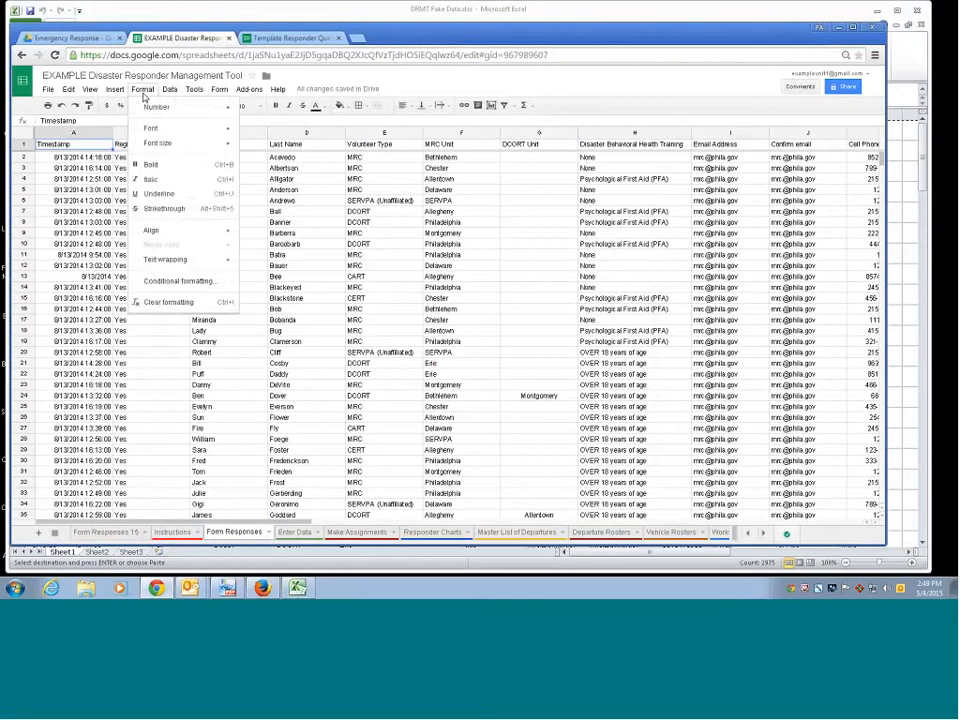
mouse_move(173, 93)
mouse_move(219, 92)
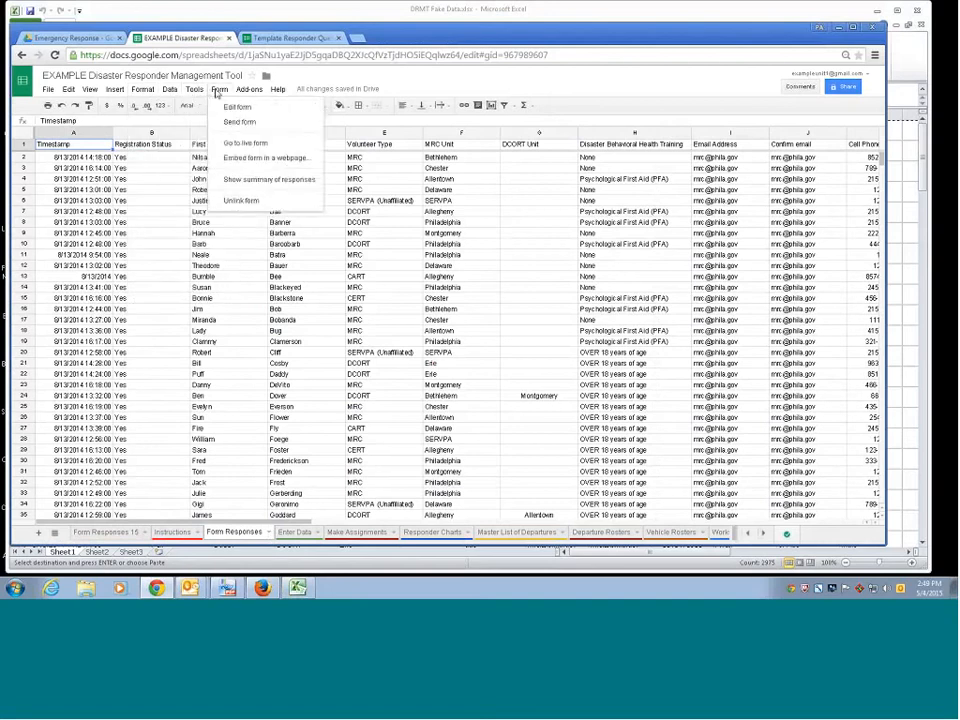
left_click(239, 202)
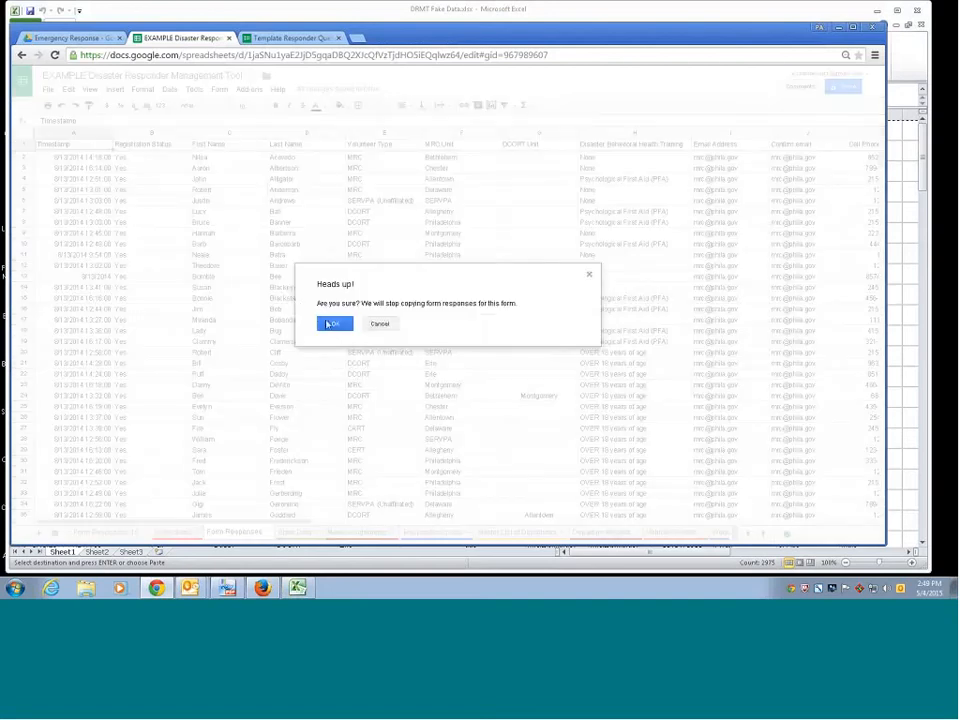
left_click(328, 323)
- Delete the old Form Responses sheet from the management tool spreadsheet
right_click(240, 530)
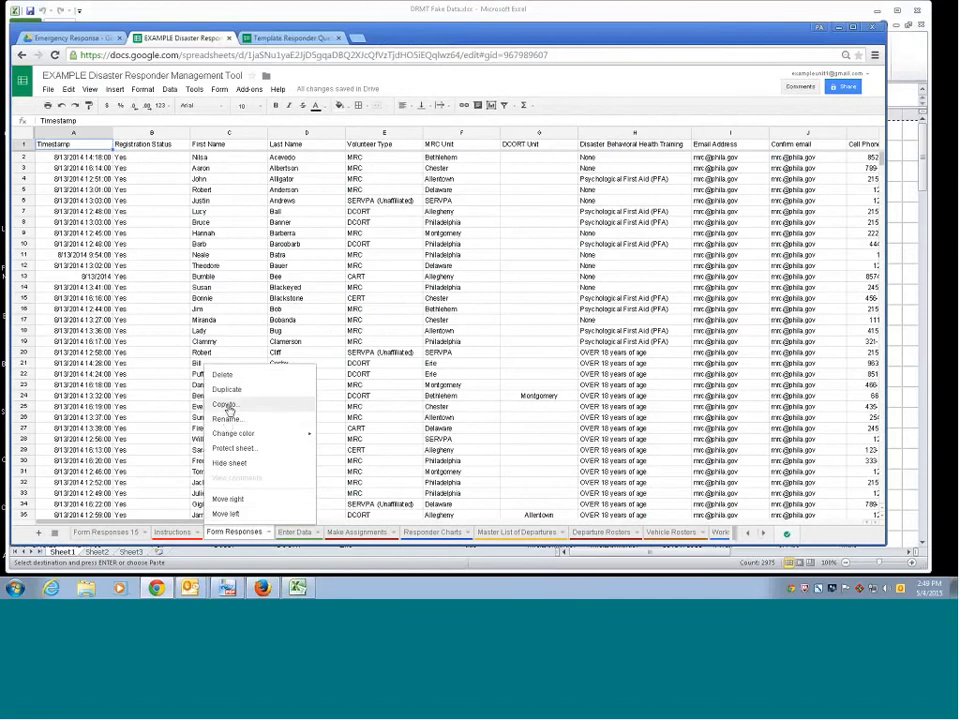
left_click(233, 380)
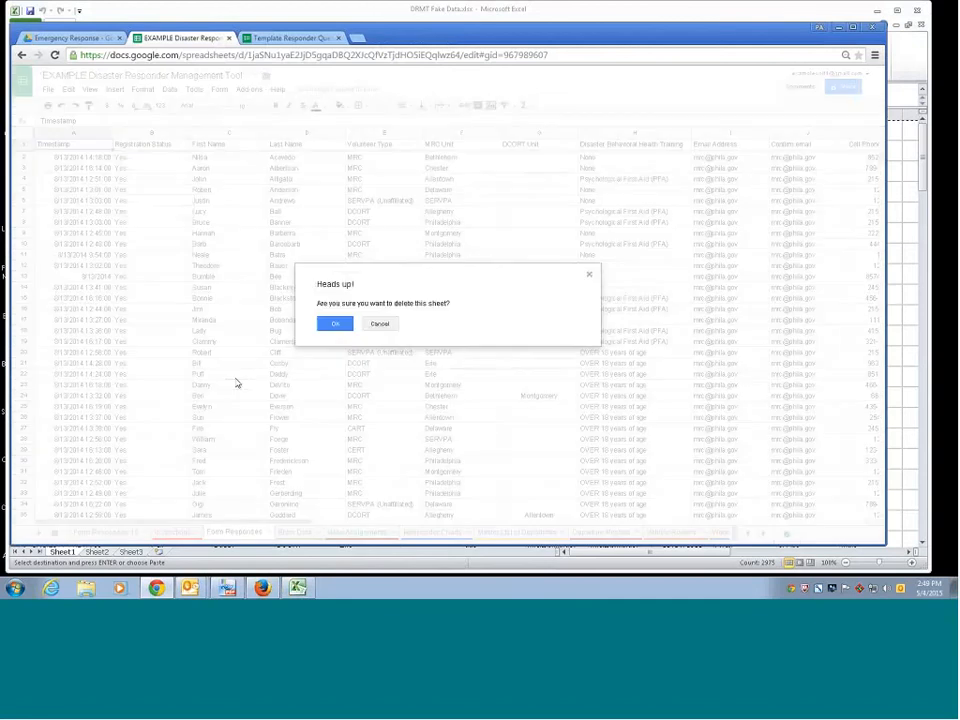
left_click(332, 325)
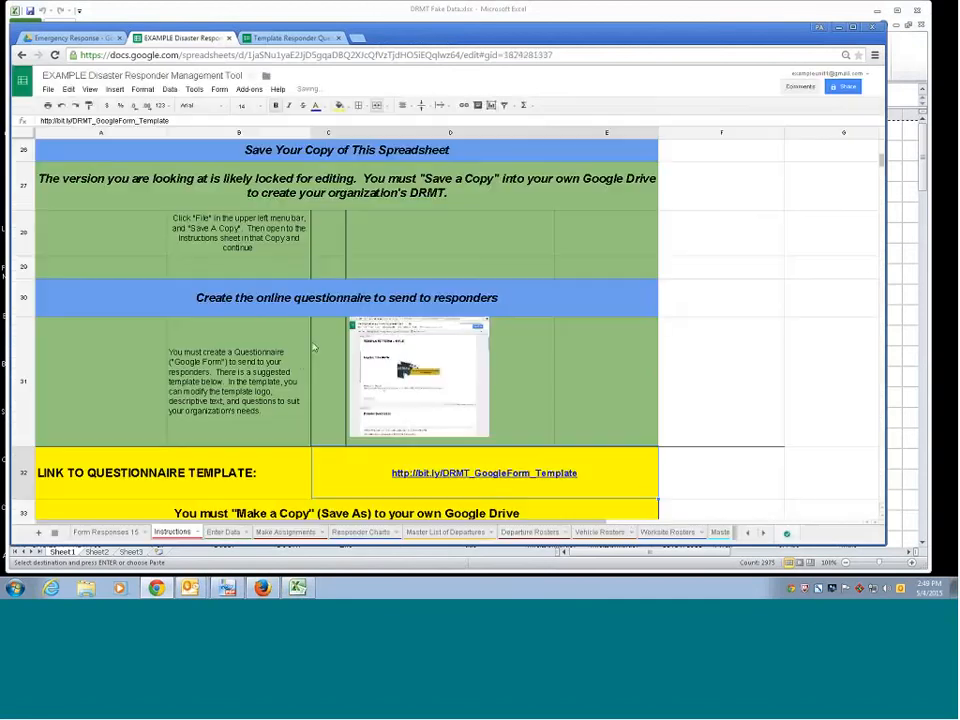
- Compare the Form Responses 15 sheet with the Template Responder Questionnaire, looking across its columns to Personal Vehicle and down through its responder rows
left_click(107, 532)
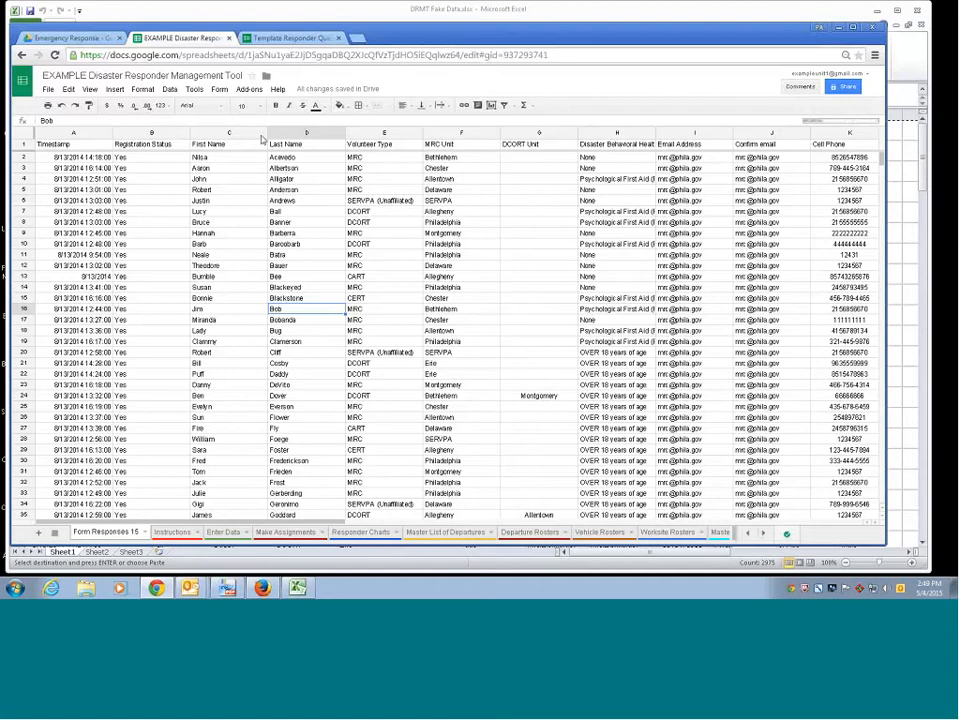
left_click(285, 37)
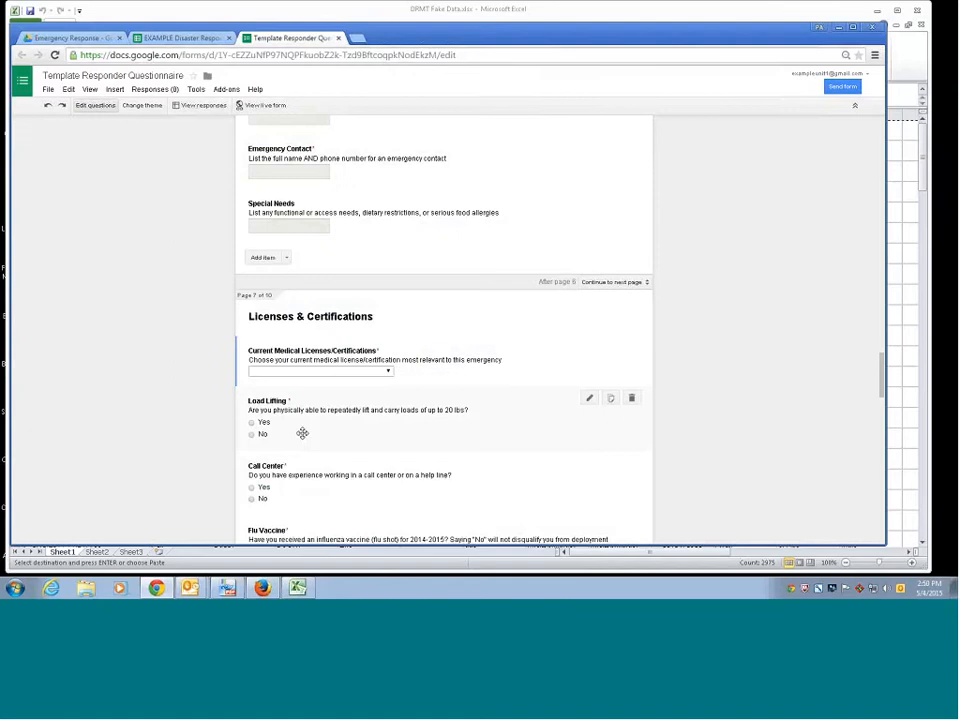
left_click(170, 40)
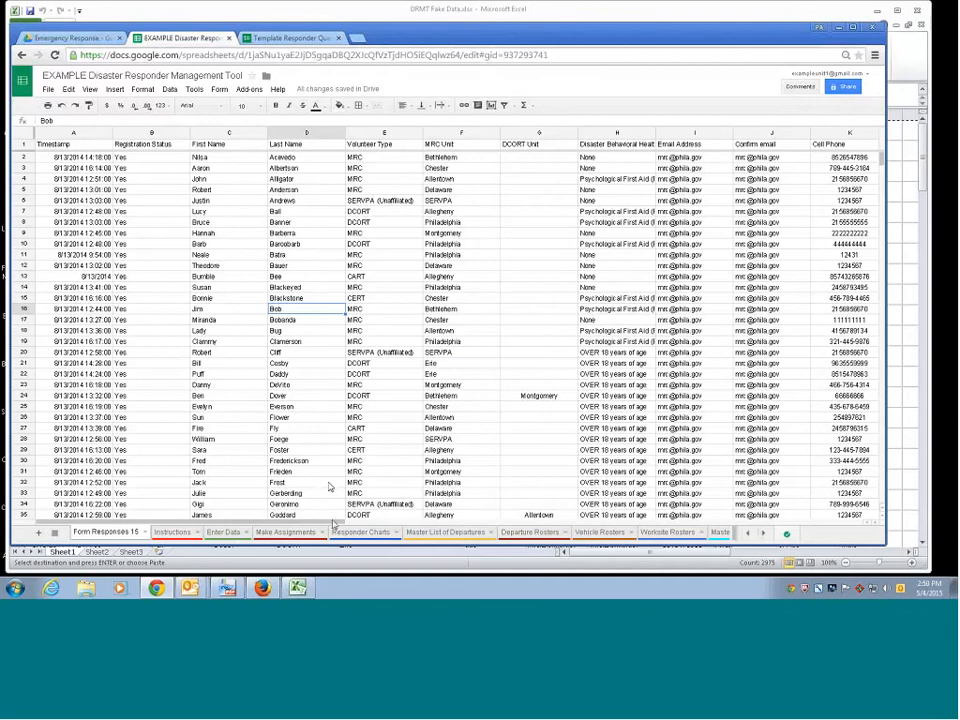
left_click_drag(335, 522, 800, 523)
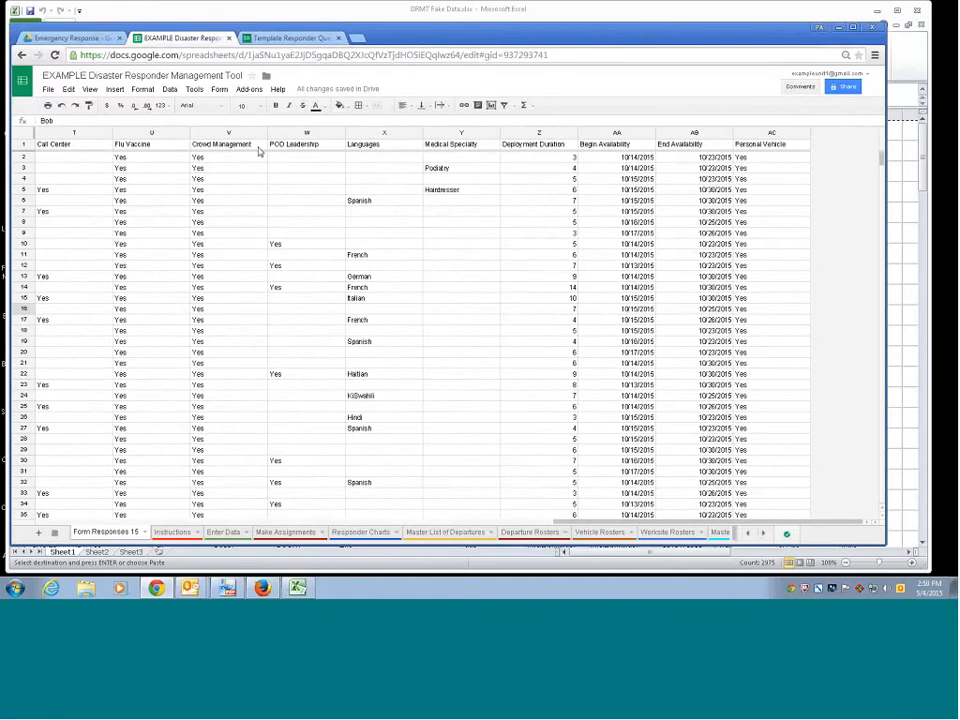
mouse_move(650, 521)
left_mouse_down()
mouse_move(368, 527)
mouse_move(650, 527)
left_mouse_up()
left_click_drag(650, 527, 312, 530)
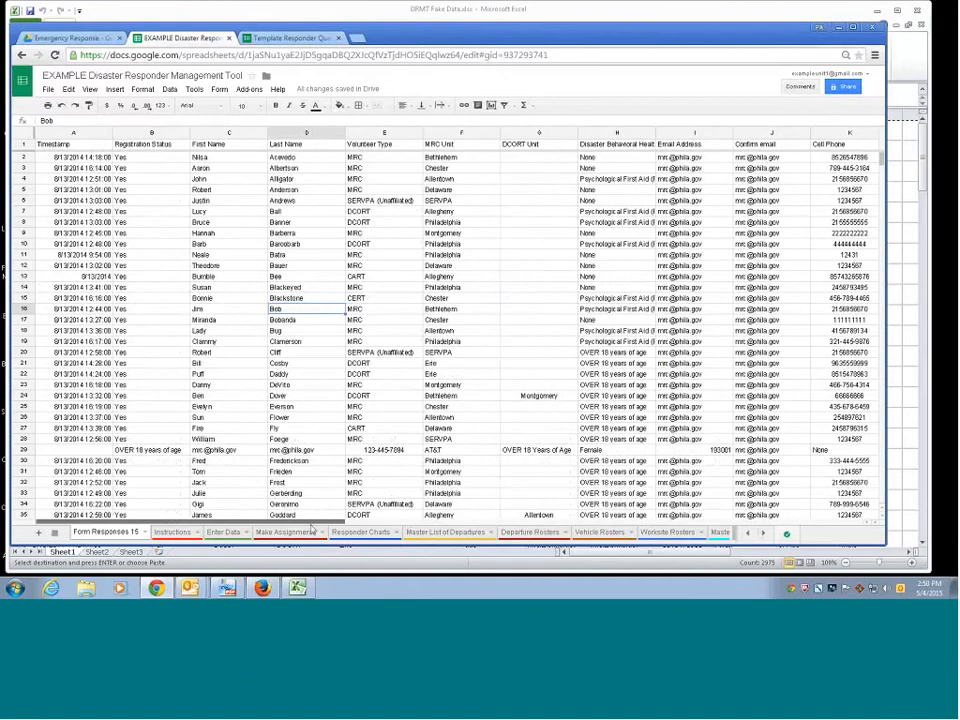
scroll(355, 478, "down", 10)
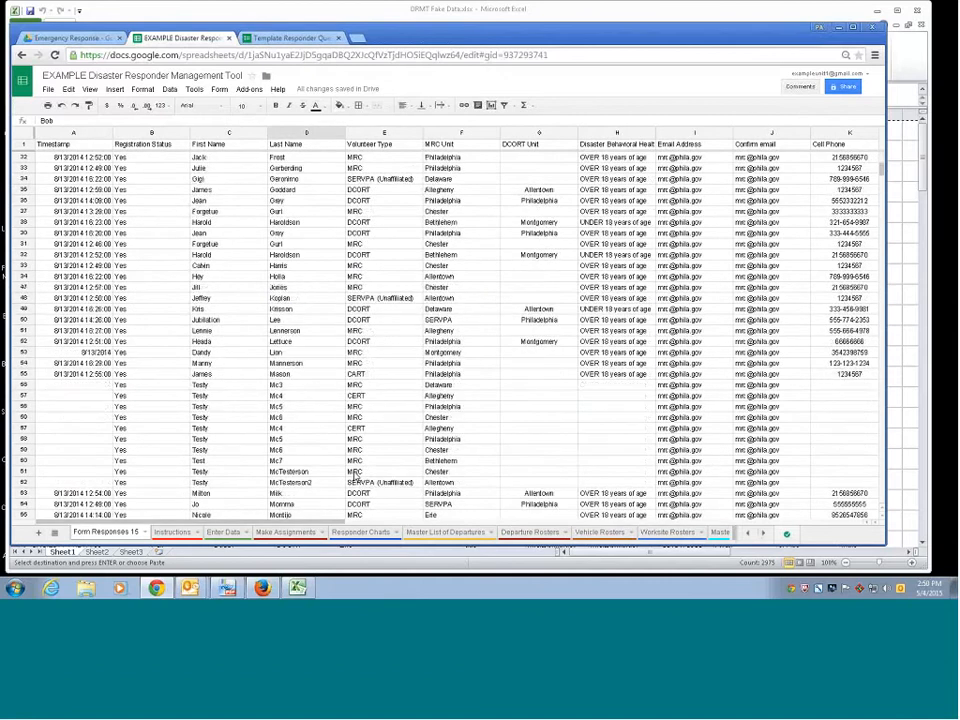
scroll(355, 478, "down", 1)
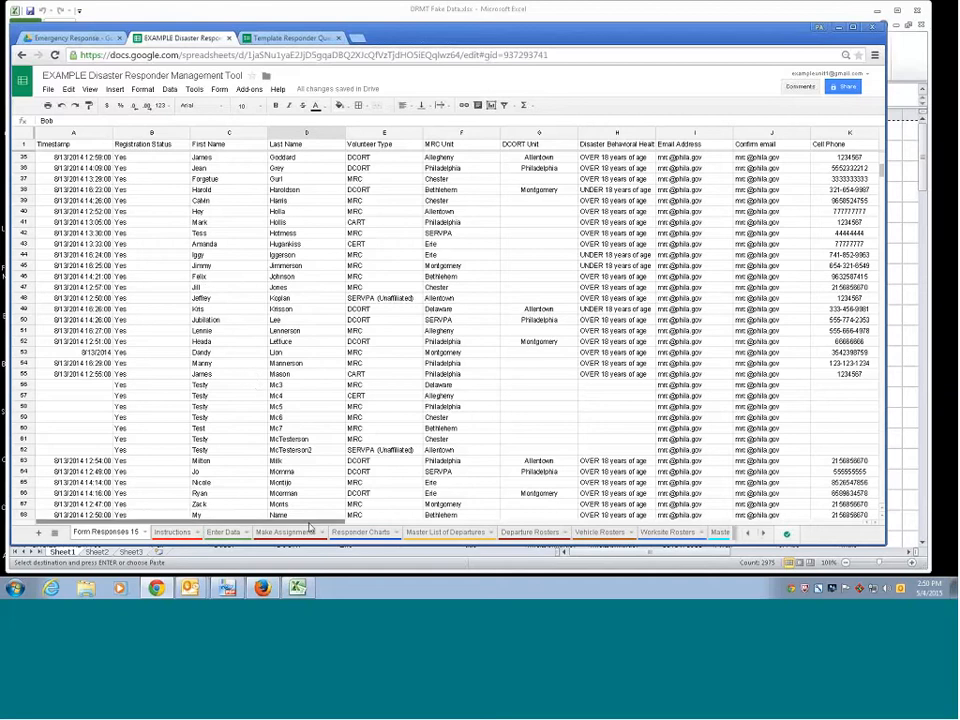
scroll(250, 356, "up", 10)
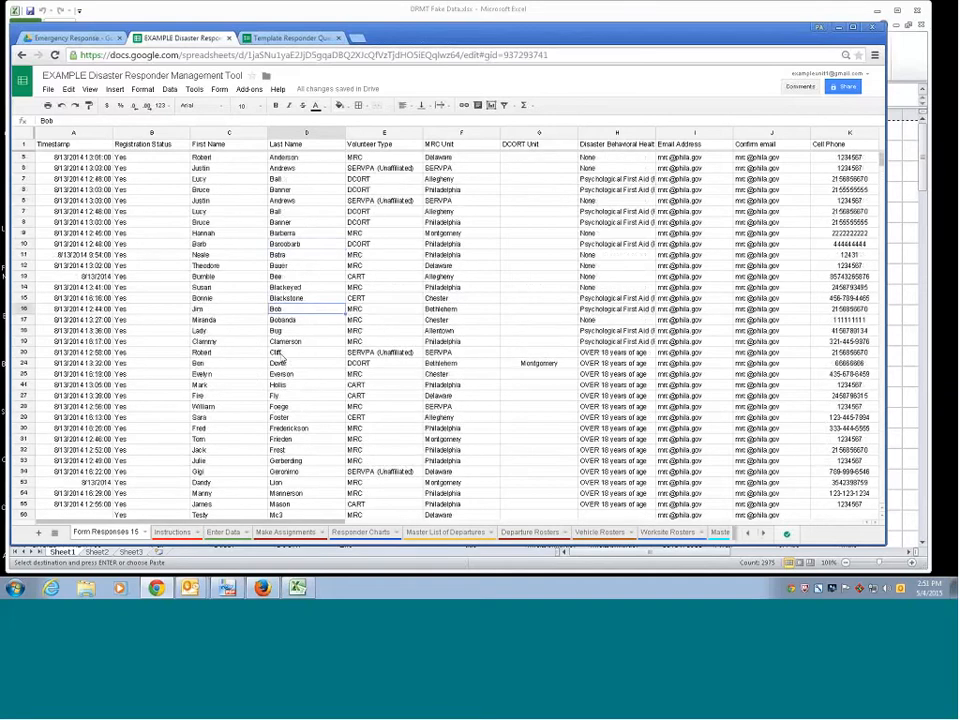
scroll(282, 357, "up", 2)
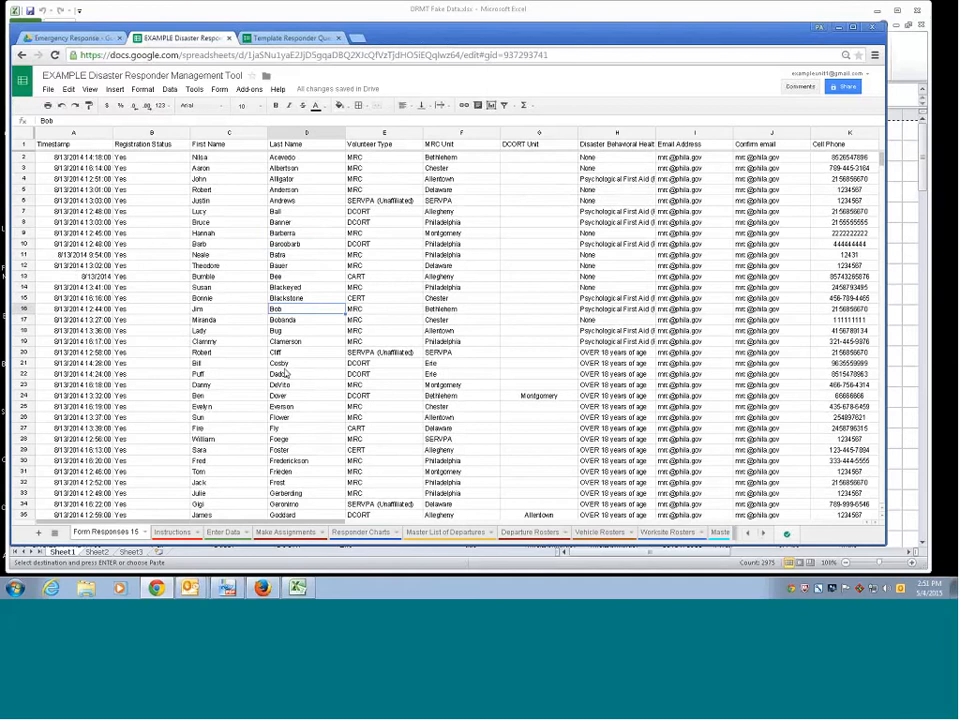
- Check the questionnaire again and examine where the Form Responses 15 data ends, including the first empty row, 122
left_click(292, 38)
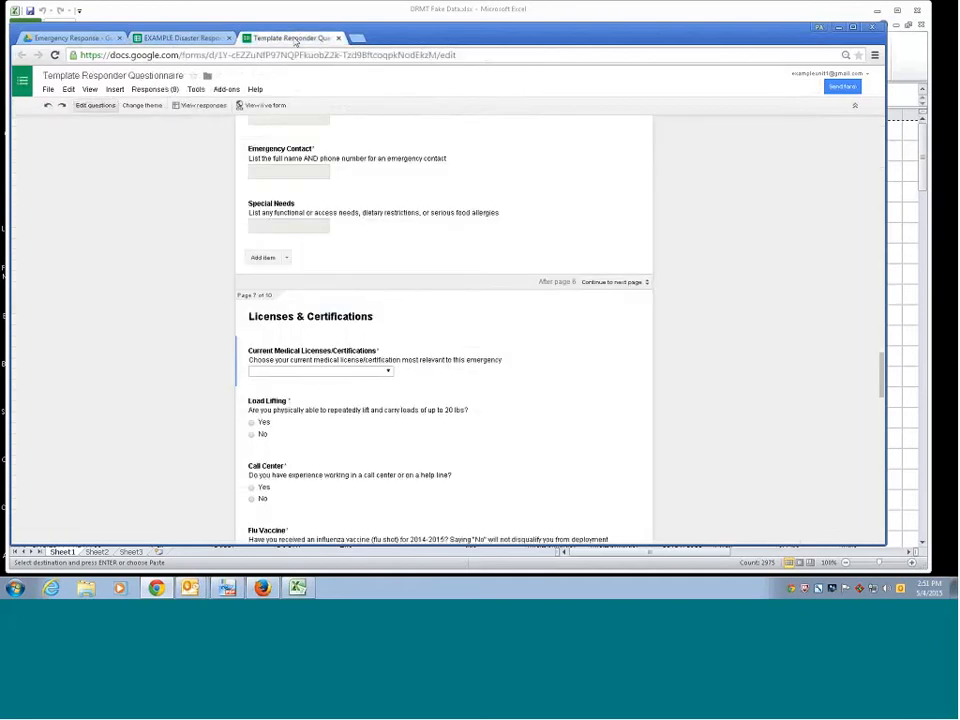
left_click(140, 36)
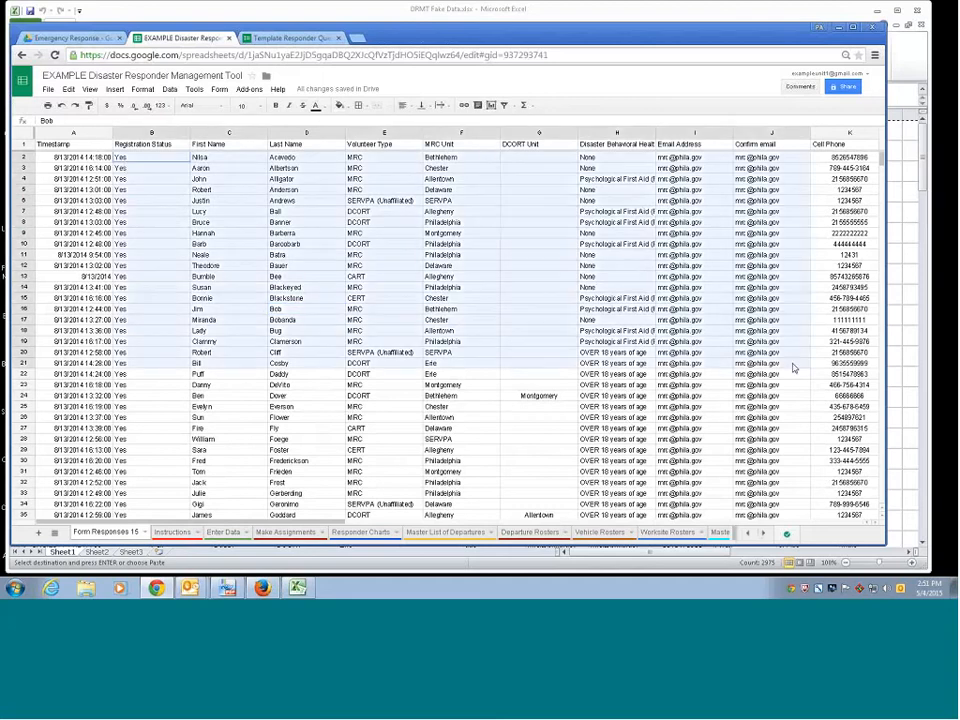
left_click(499, 407)
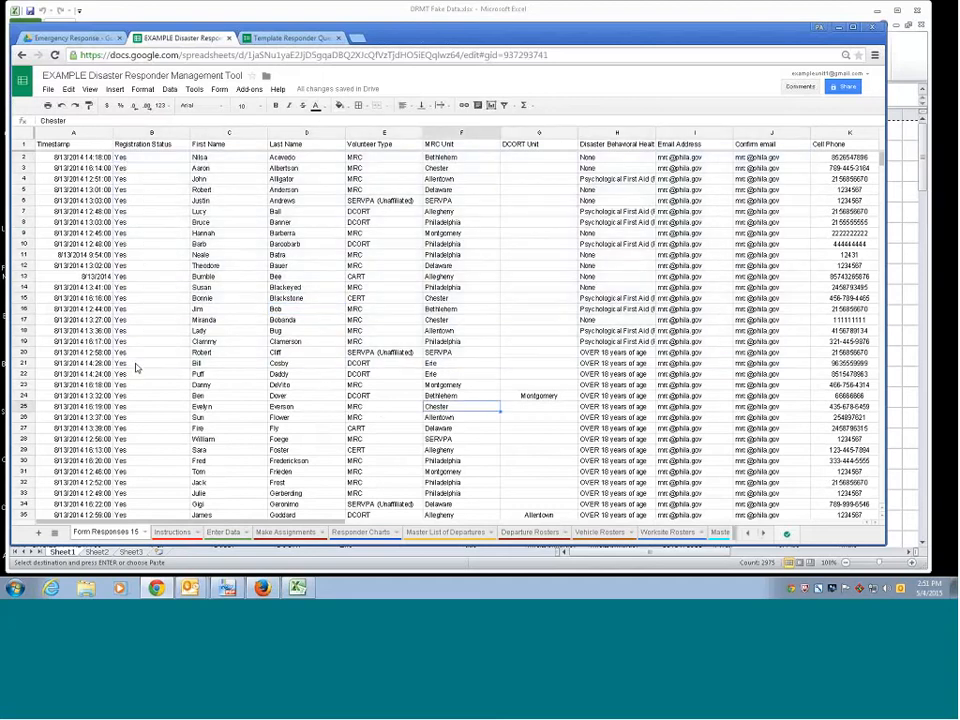
scroll(228, 448, "down", 20)
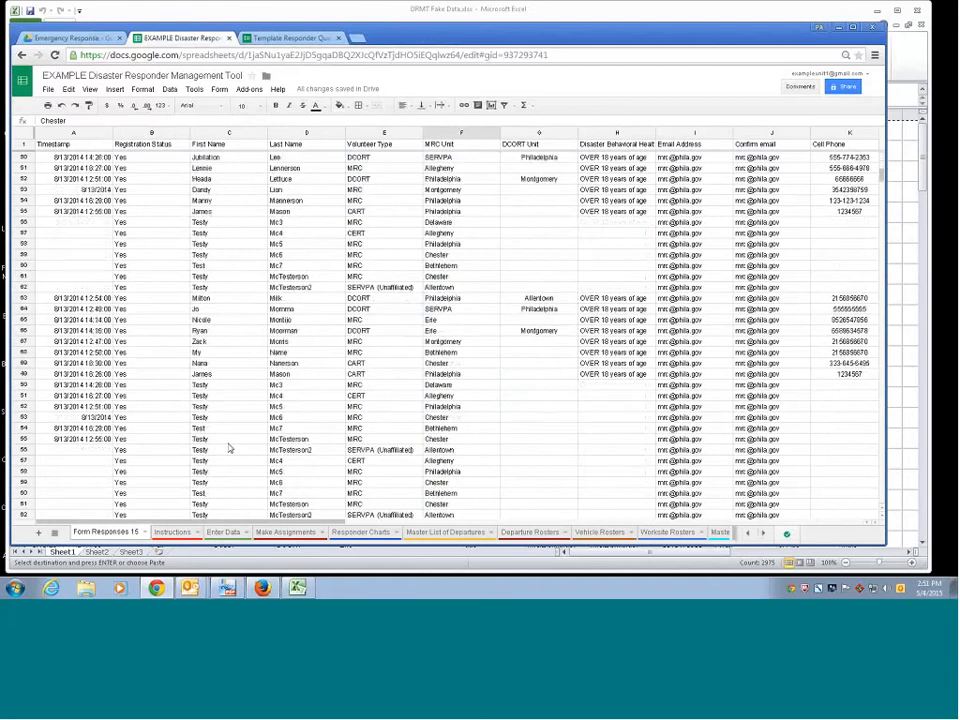
scroll(228, 448, "down", 5)
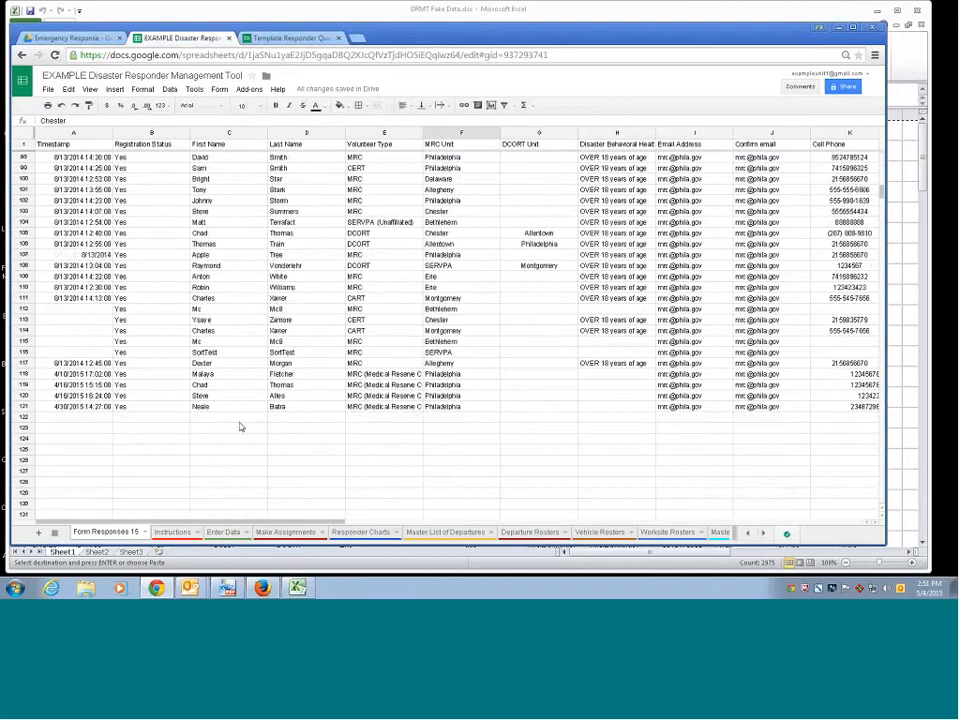
left_click_drag(86, 420, 686, 422)
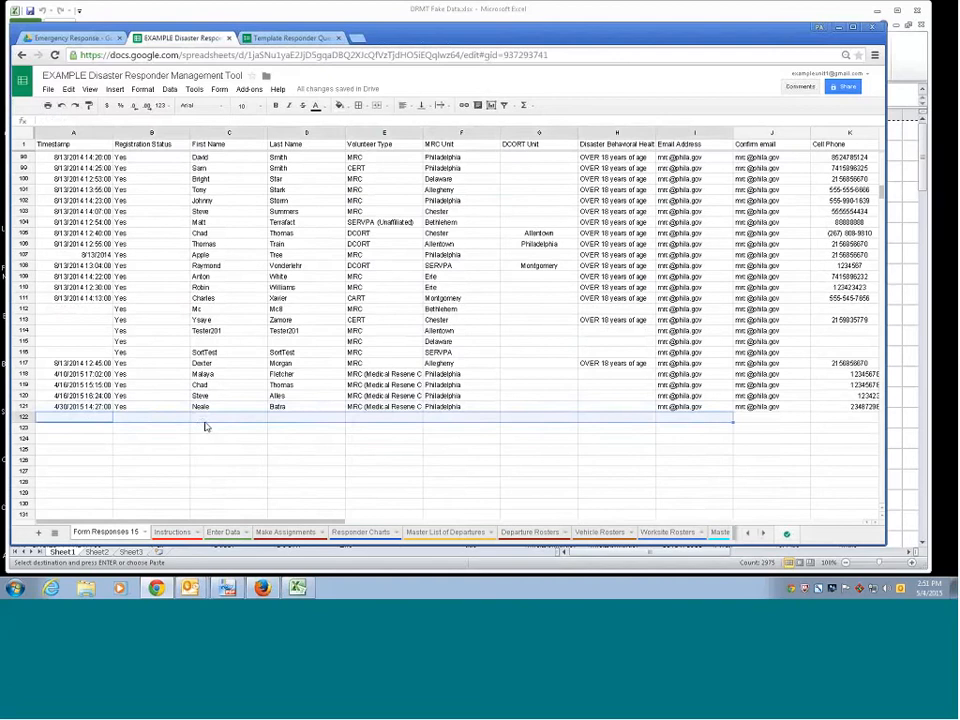
left_click(212, 417)
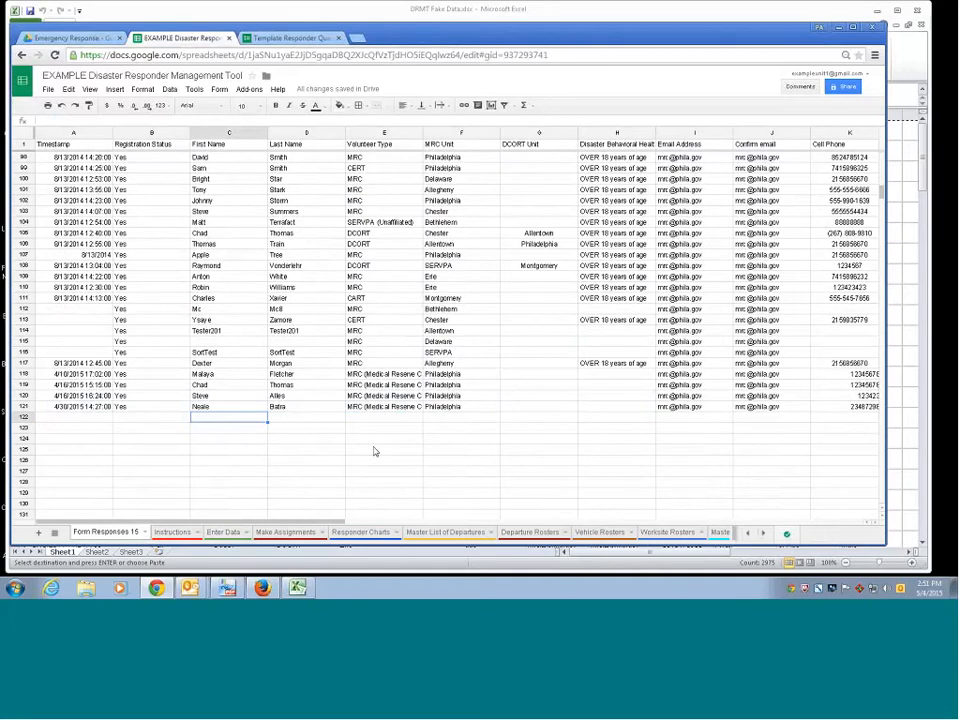
scroll(322, 433, "up", 20)
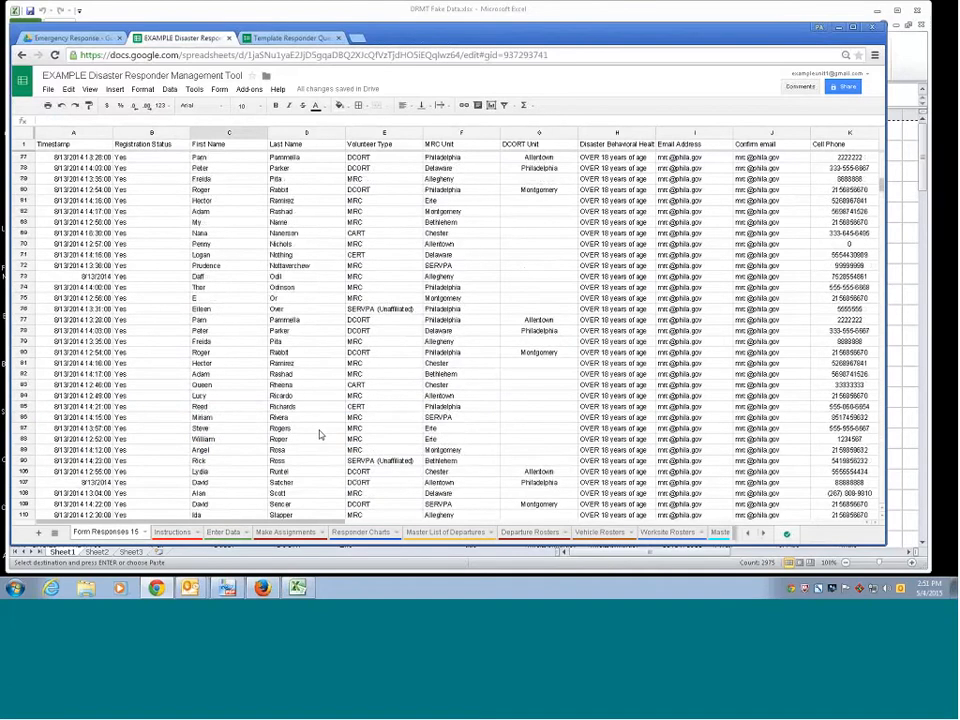
scroll(320, 434, "up", 3)
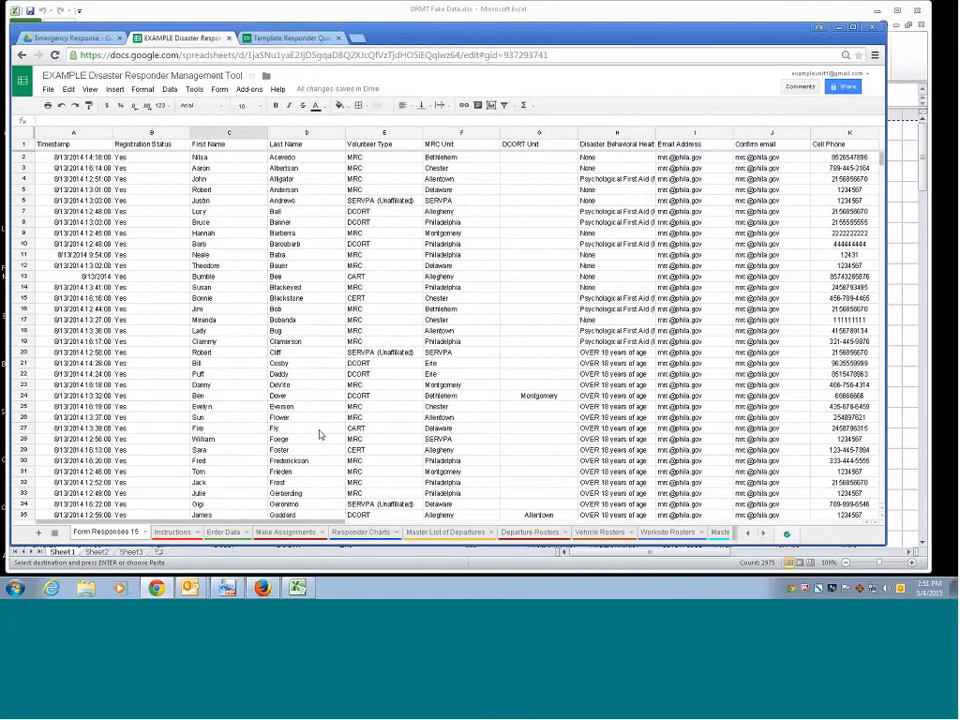
- Read the Instructions sheet through the Complete the "Enter Data" Sheet section and open the Enter Data sheet
left_click(176, 533)
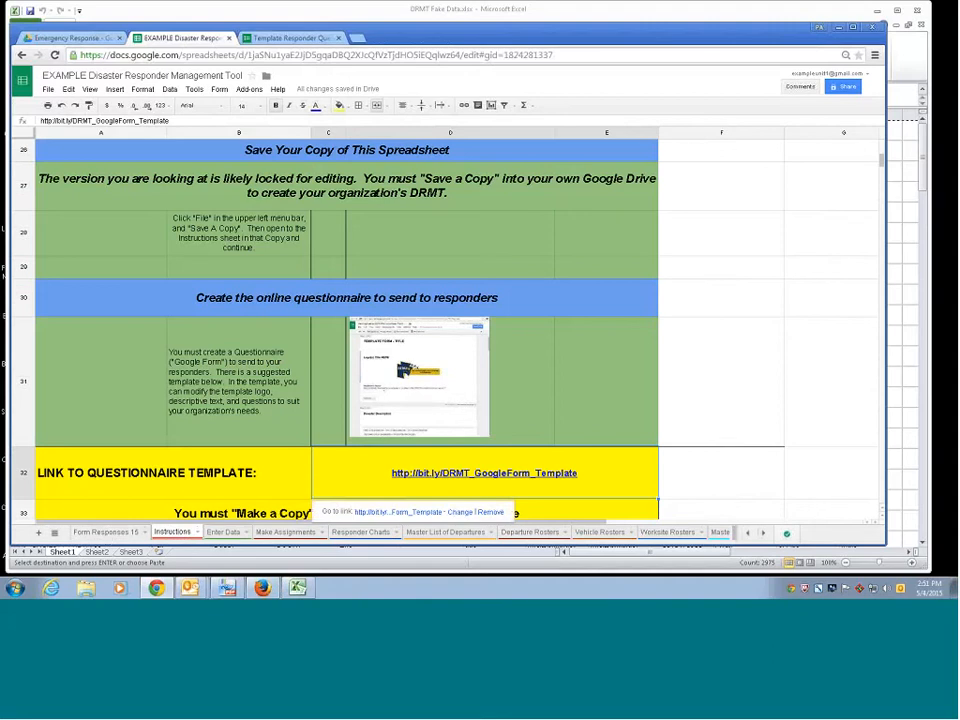
scroll(202, 438, "down", 3)
scroll(202, 438, "down", 3)
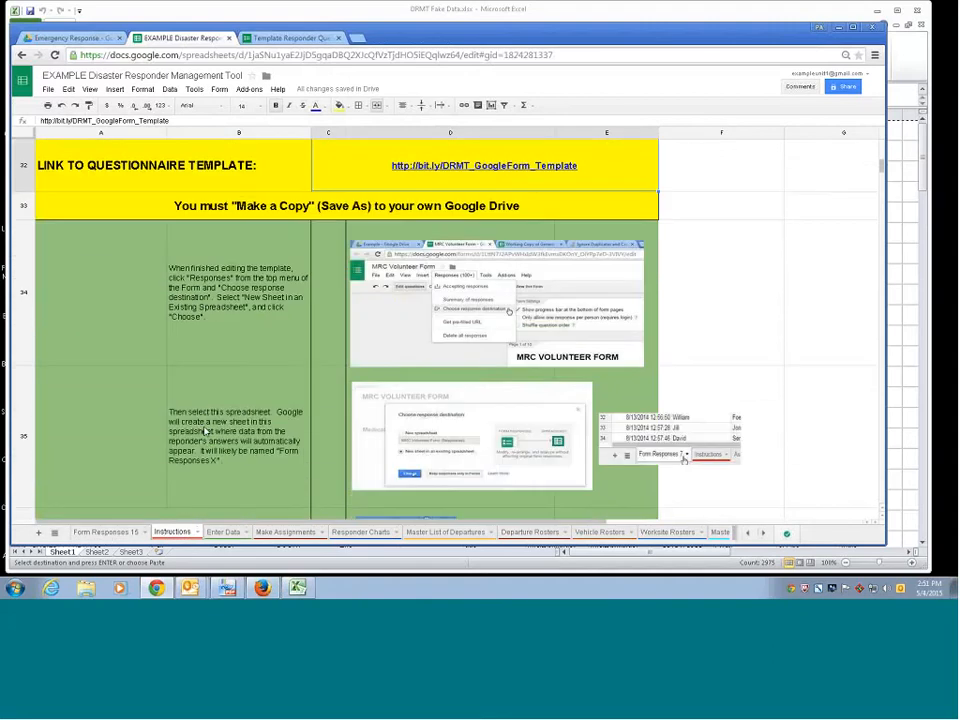
scroll(204, 431, "down", 6)
scroll(204, 431, "up", 2)
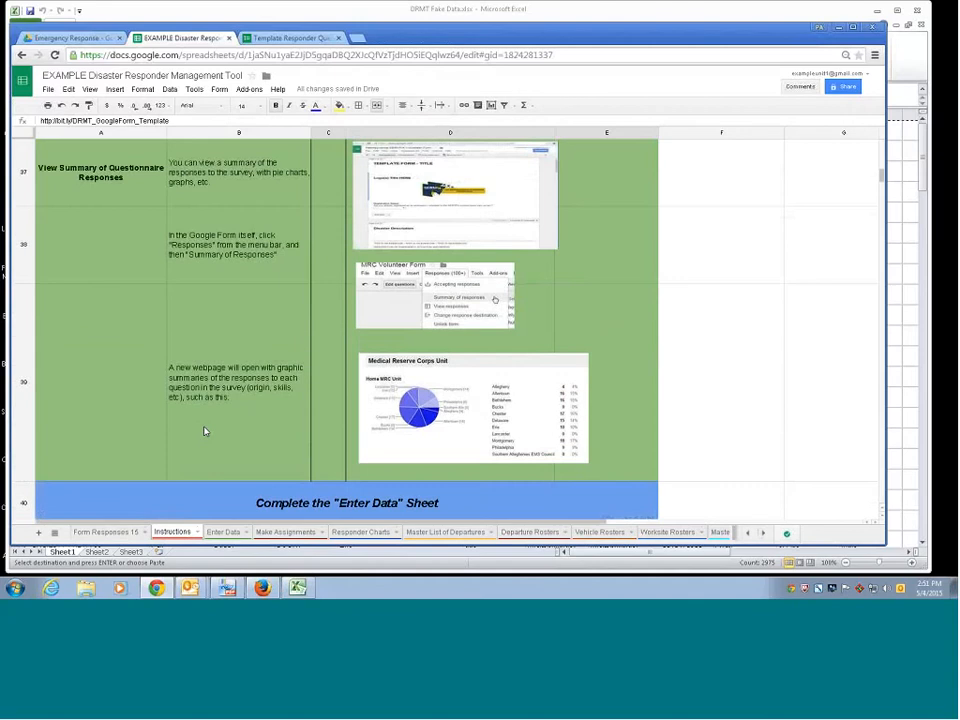
scroll(301, 430, "down", 5)
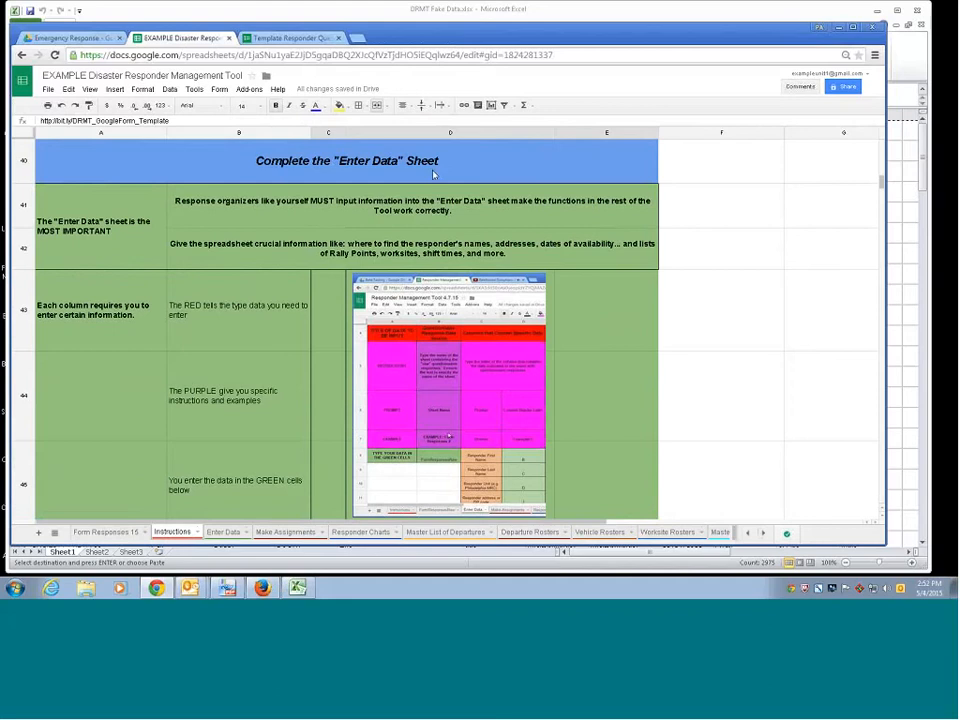
left_click(227, 536)
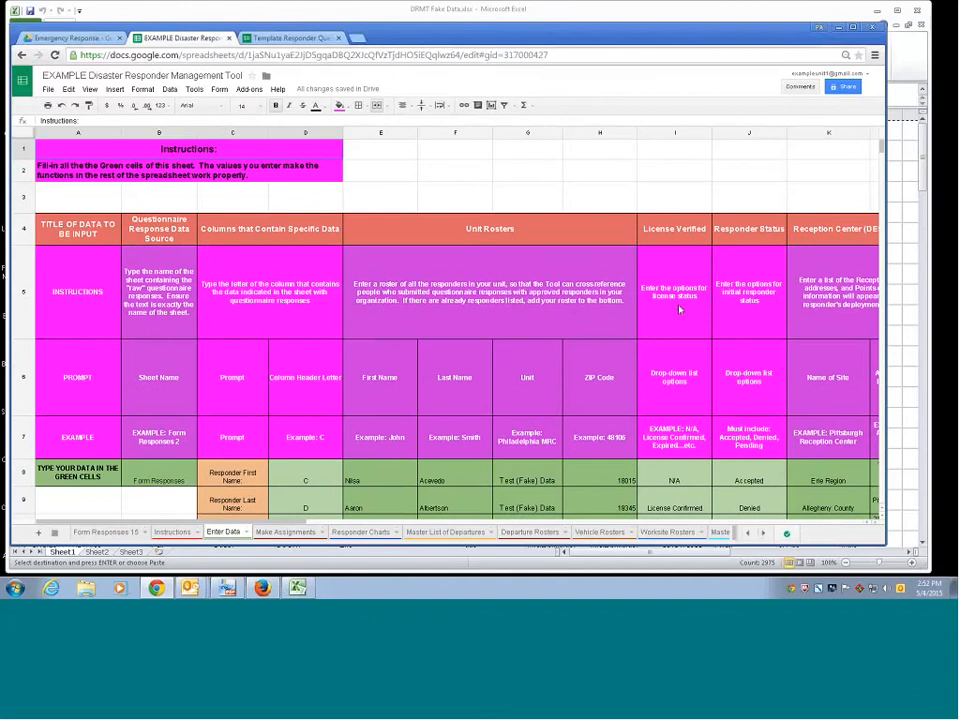
- Examine the Enter Data sheet's layout, from its title and instruction rows across the column groups to the Departures List
key("ctrl+minus")
key("ctrl+minus")
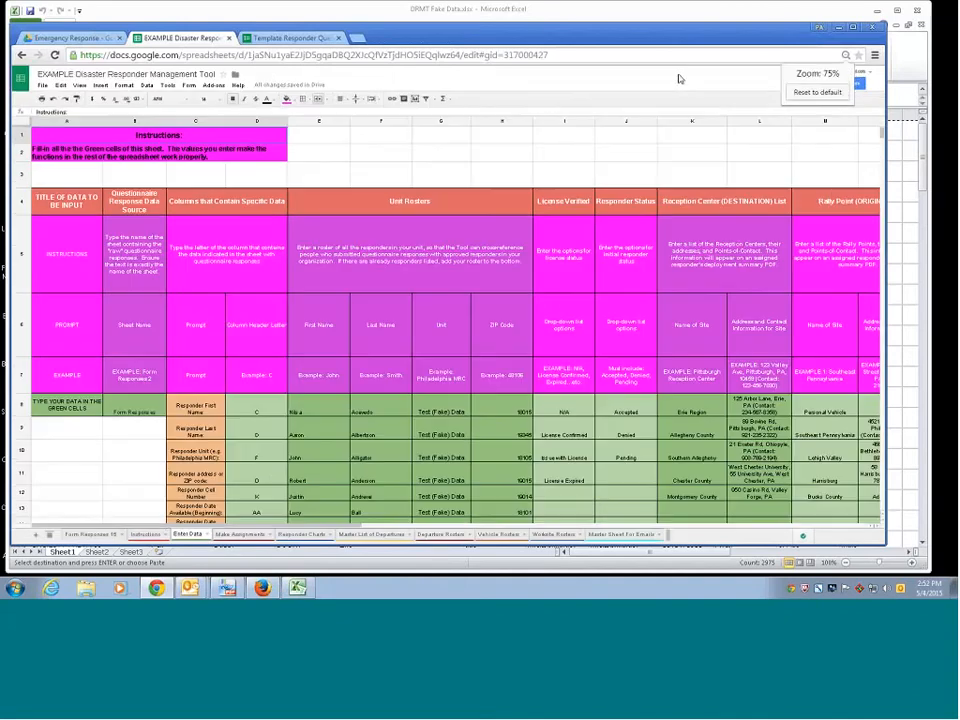
key("ctrl+minus")
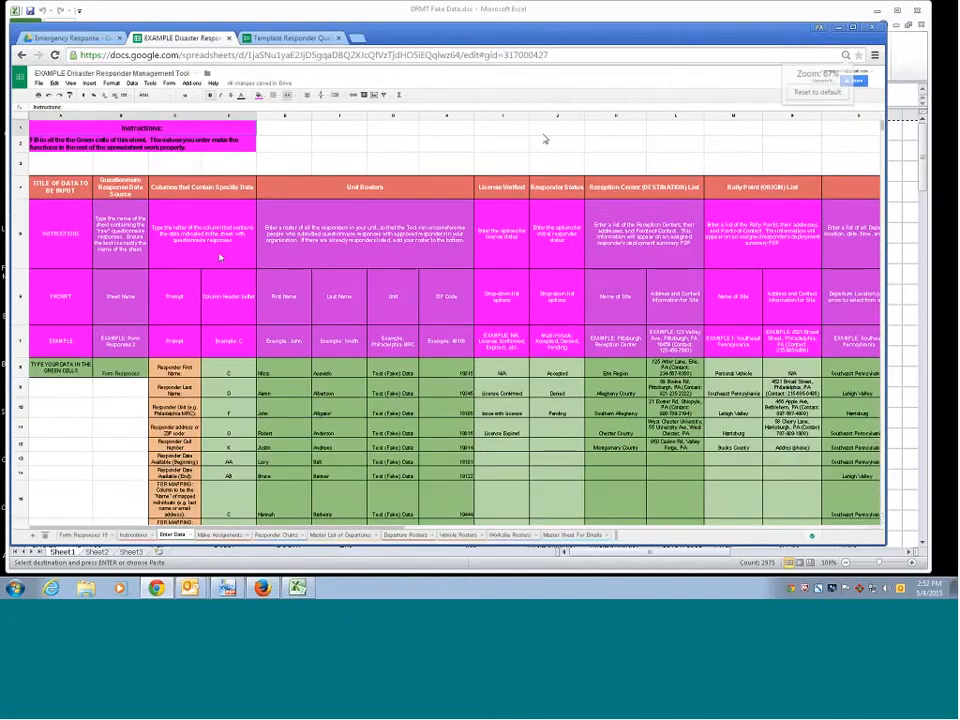
left_click(15, 186)
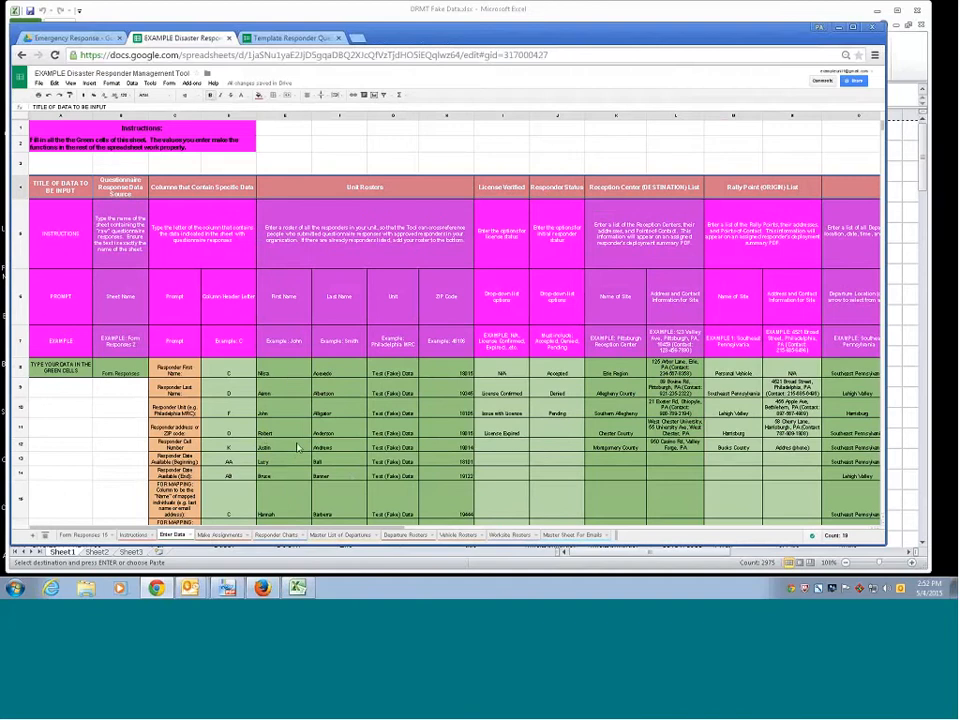
scroll(297, 447, "down", 3)
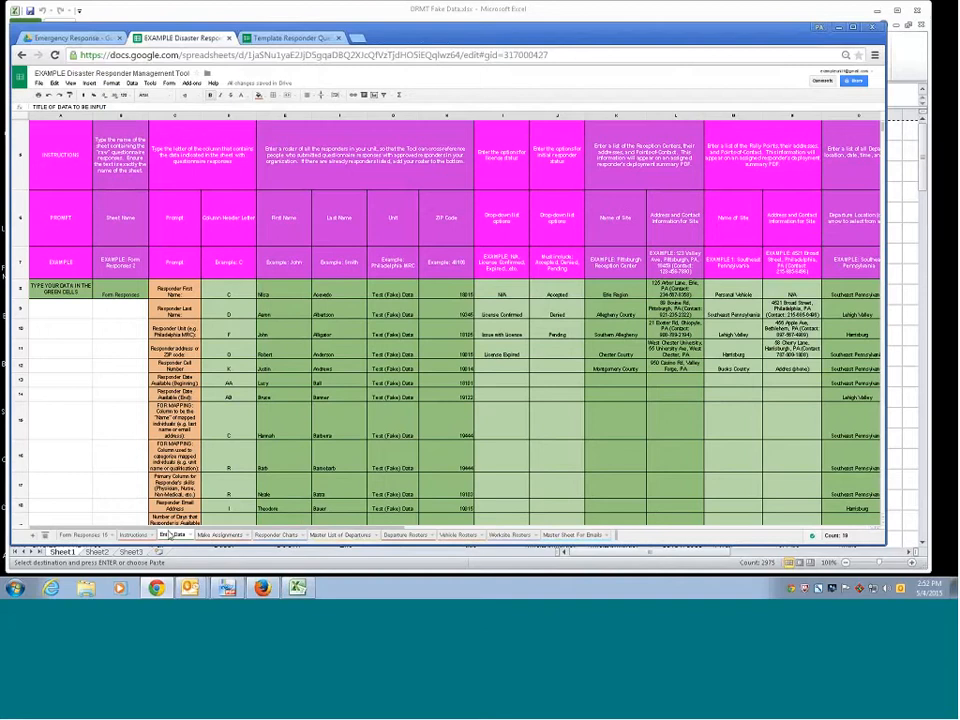
scroll(210, 535, "right", 5)
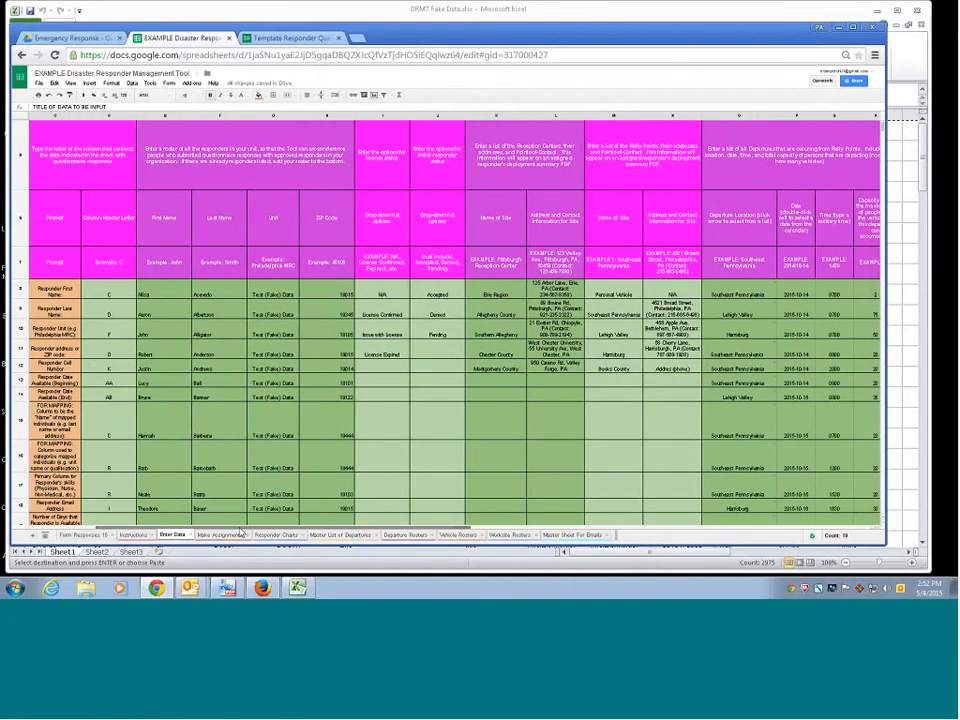
scroll(386, 476, "up", 1)
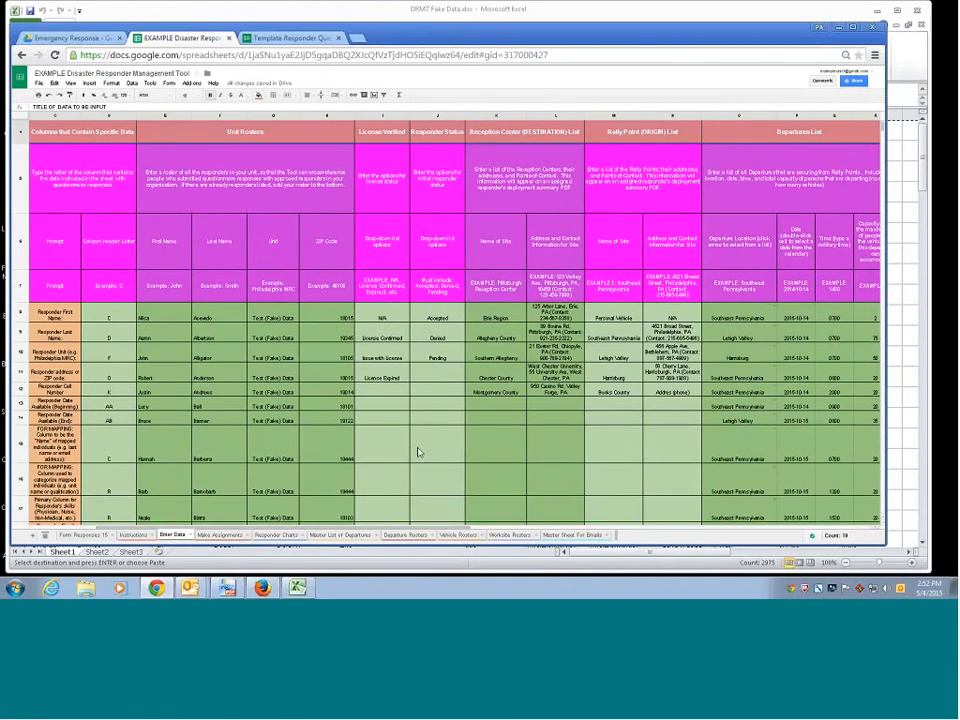
- Review the Reception Center (DESTINATION) List and Rally Point (ORIGIN) List, including their site names and the address and contact information
left_click(500, 165)
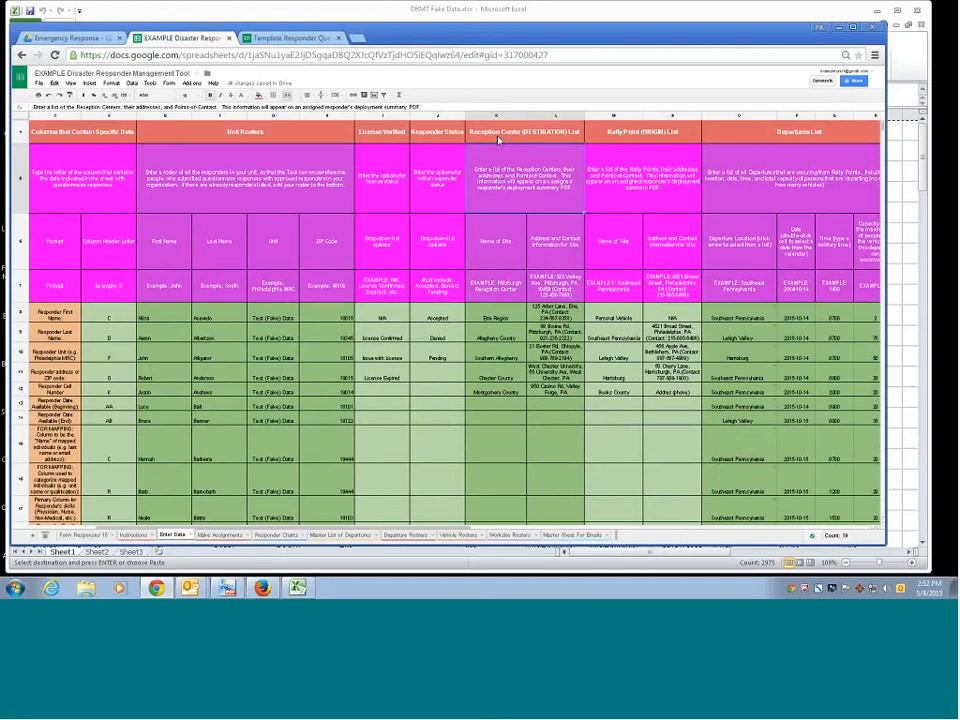
left_click(495, 318)
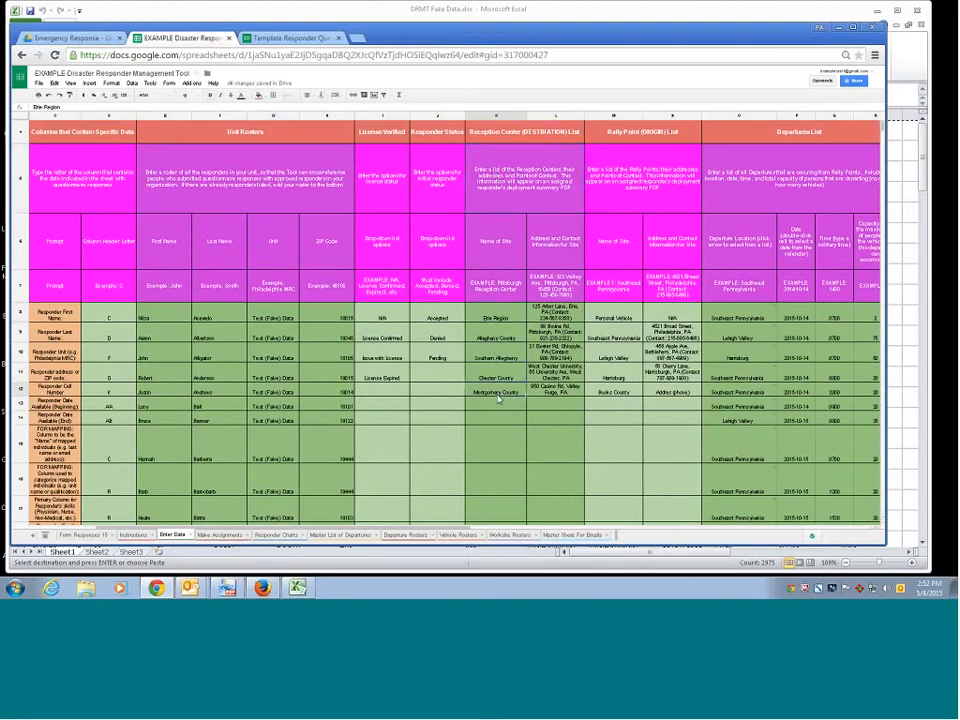
left_click(497, 396)
left_click(668, 140)
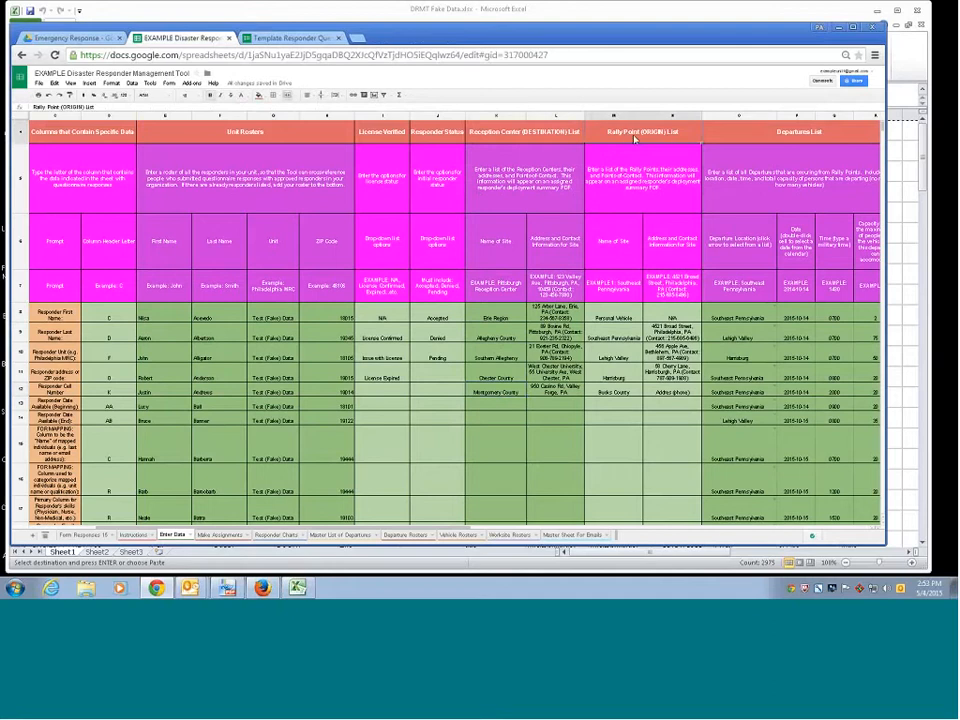
left_click(622, 319)
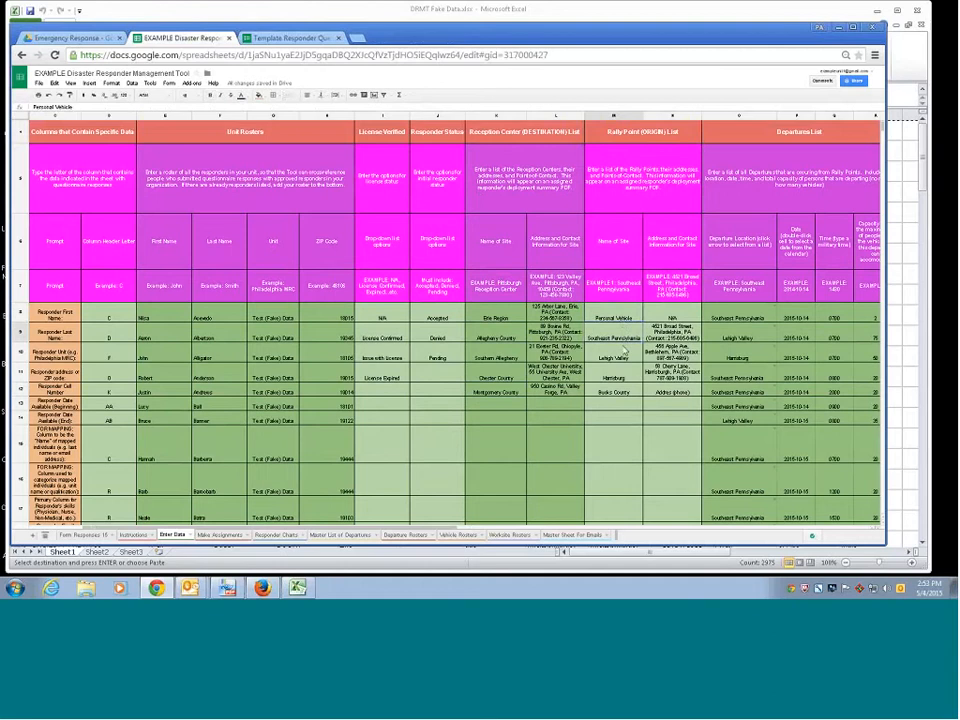
left_click(630, 391)
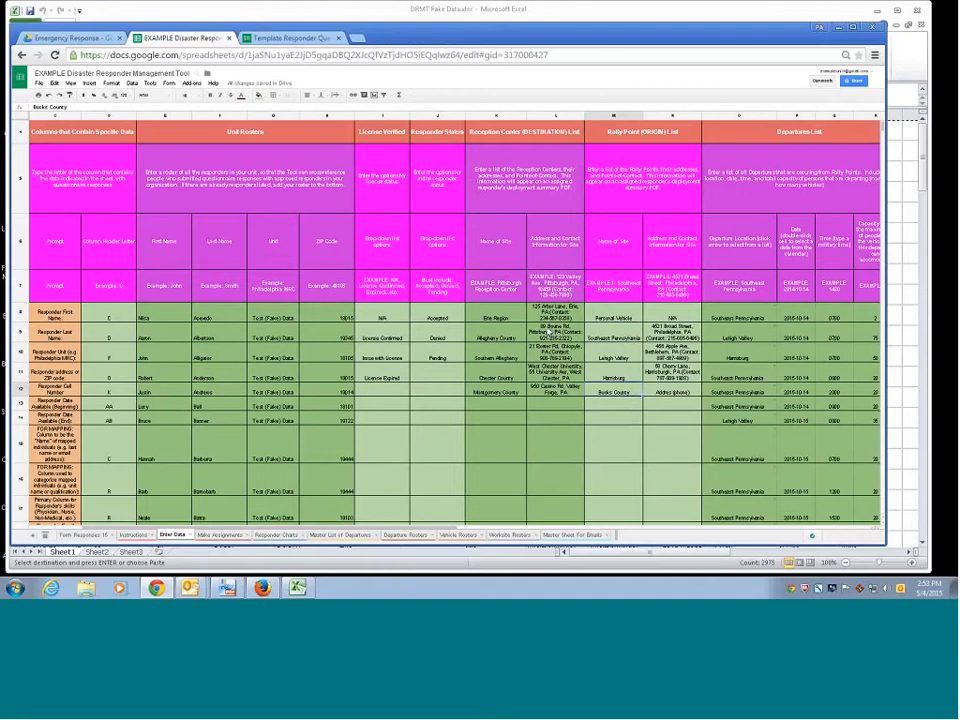
left_click(552, 332)
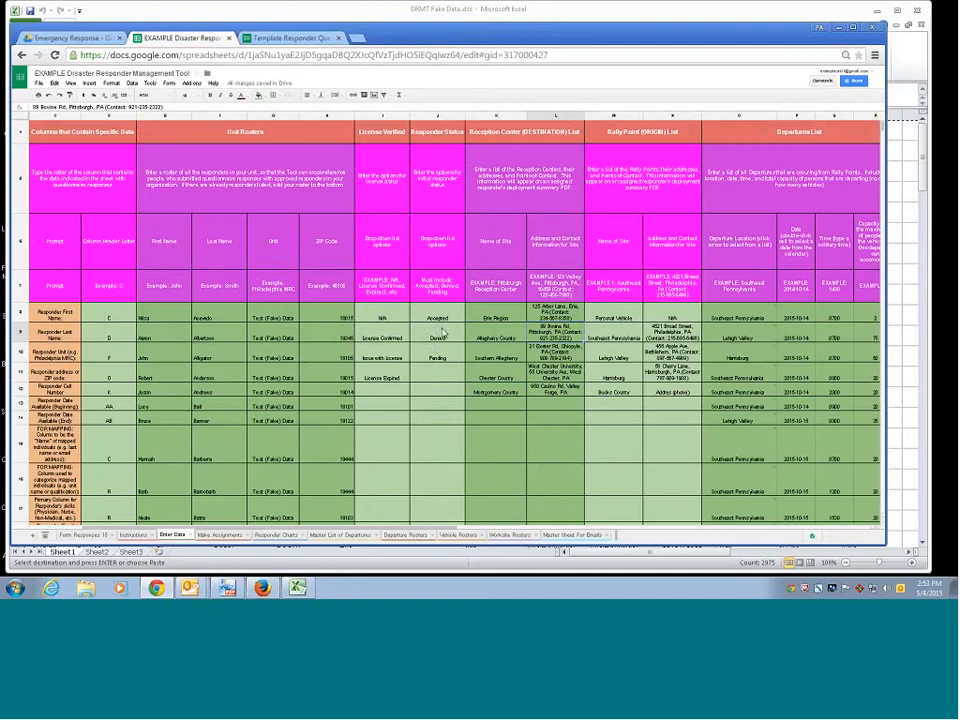
- Check the Select Volunteer Status options on the Make Assignments sheet and return to Enter Data
left_click(216, 538)
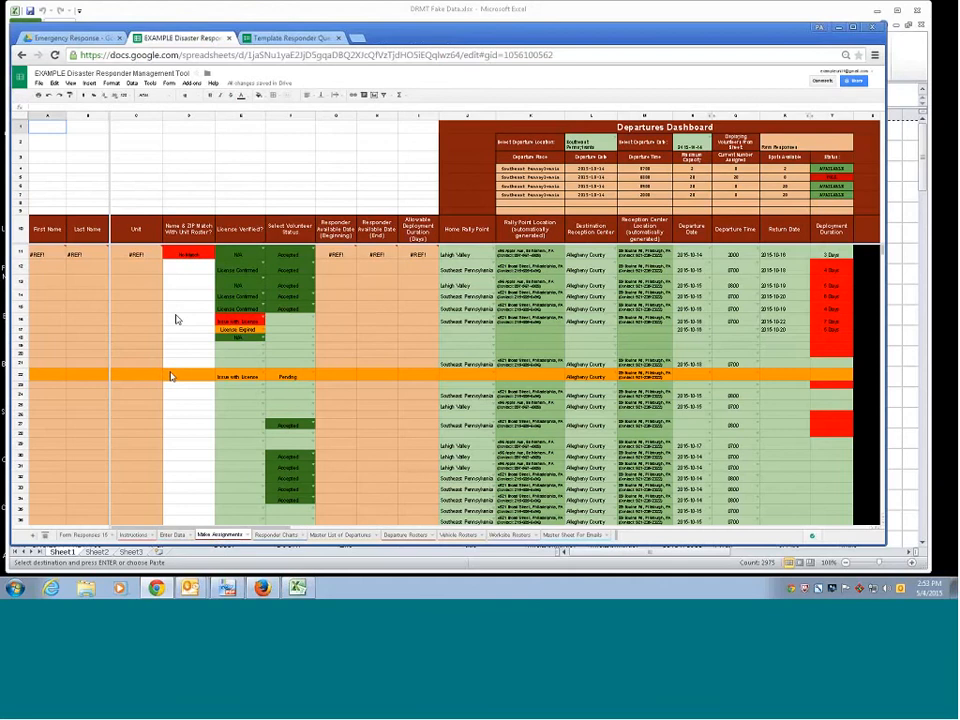
left_click(300, 338)
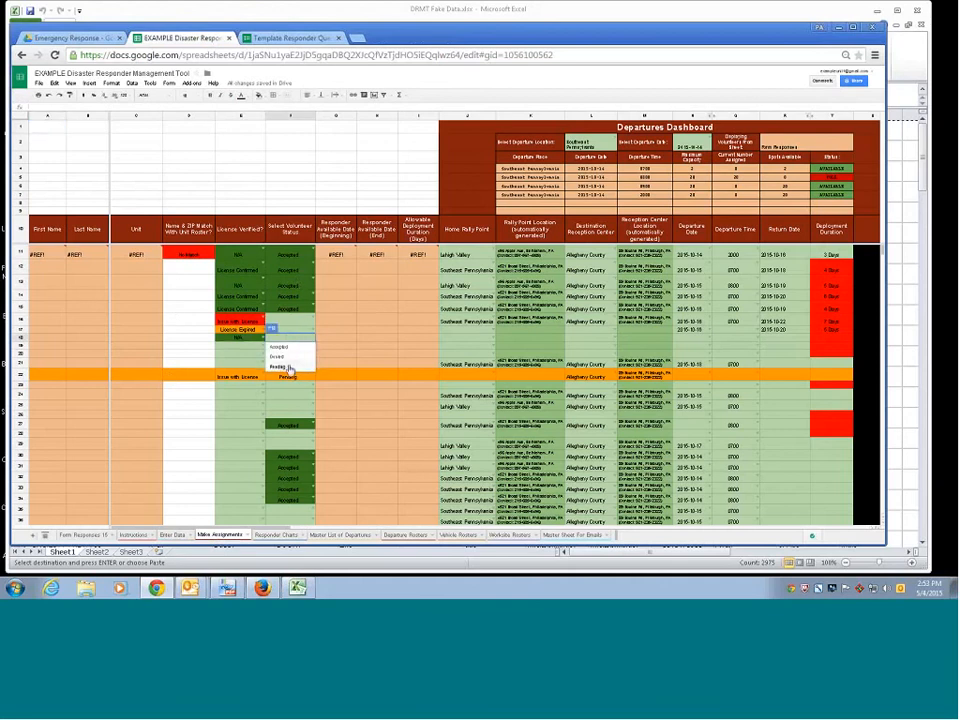
left_click(333, 339)
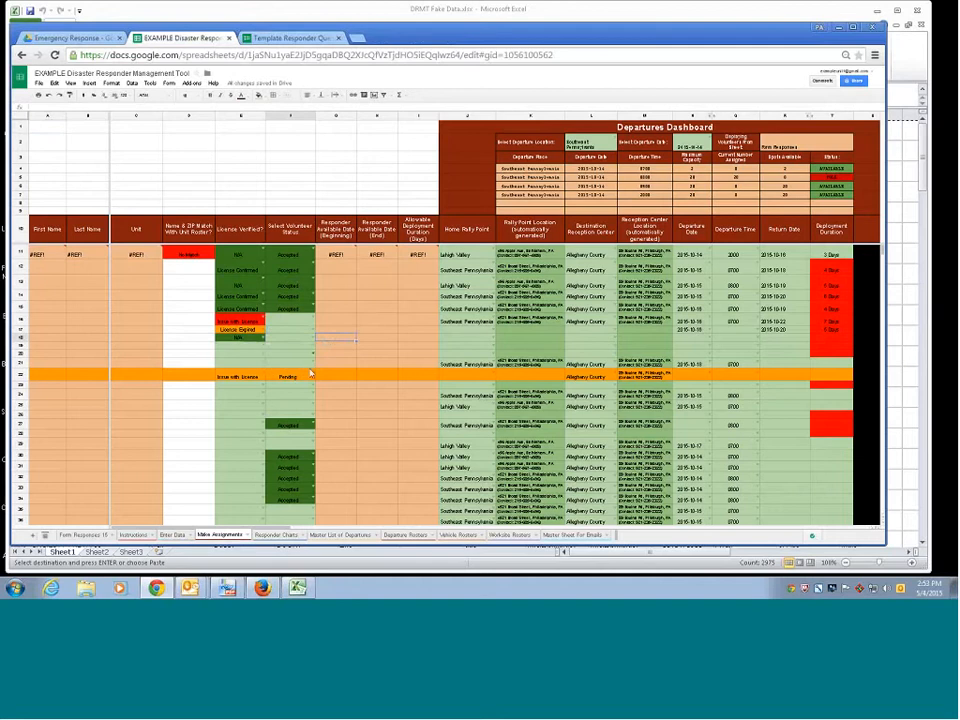
left_click(174, 536)
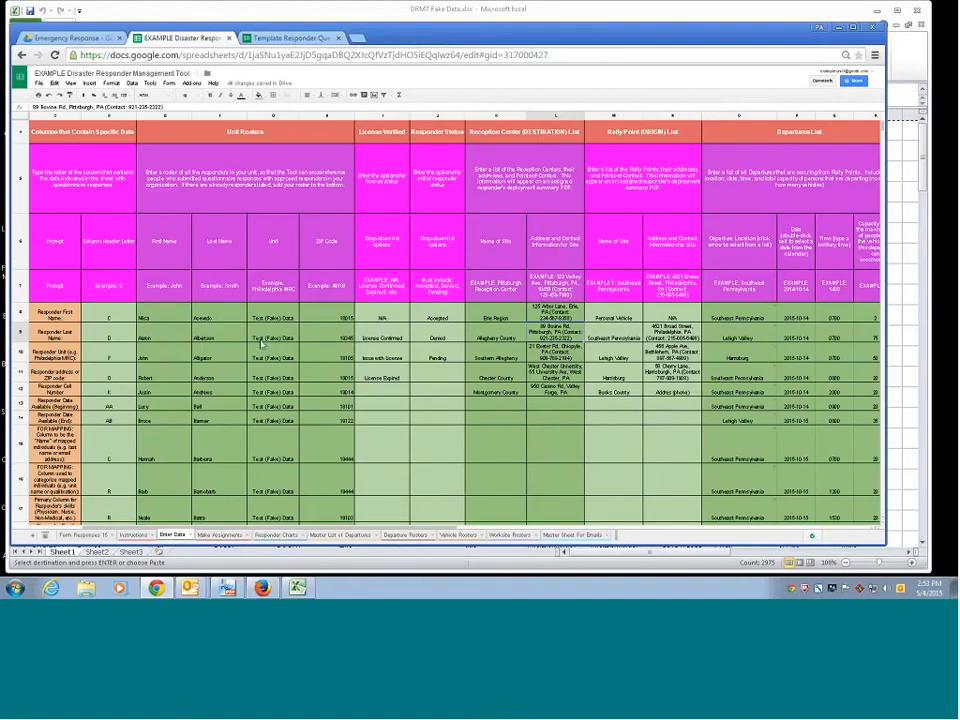
- Set the questionnaire response sheet name in cell B8 of Enter Data to "Form Responses 15" and check it against the response sheet's name
left_click_drag(247, 528, 169, 534)
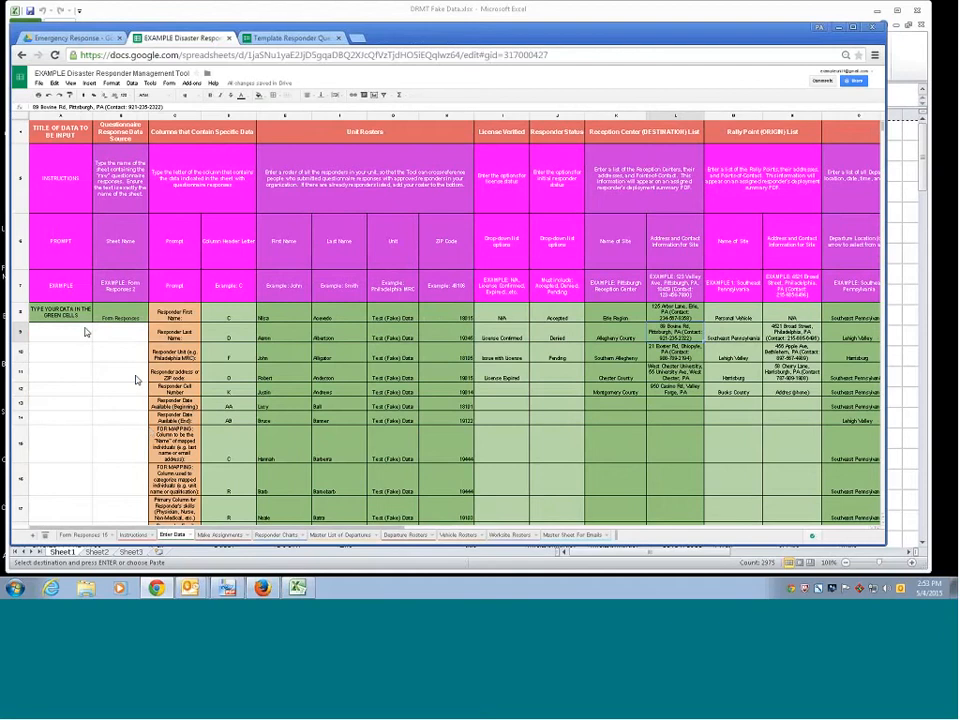
scroll(135, 377, "up", 3)
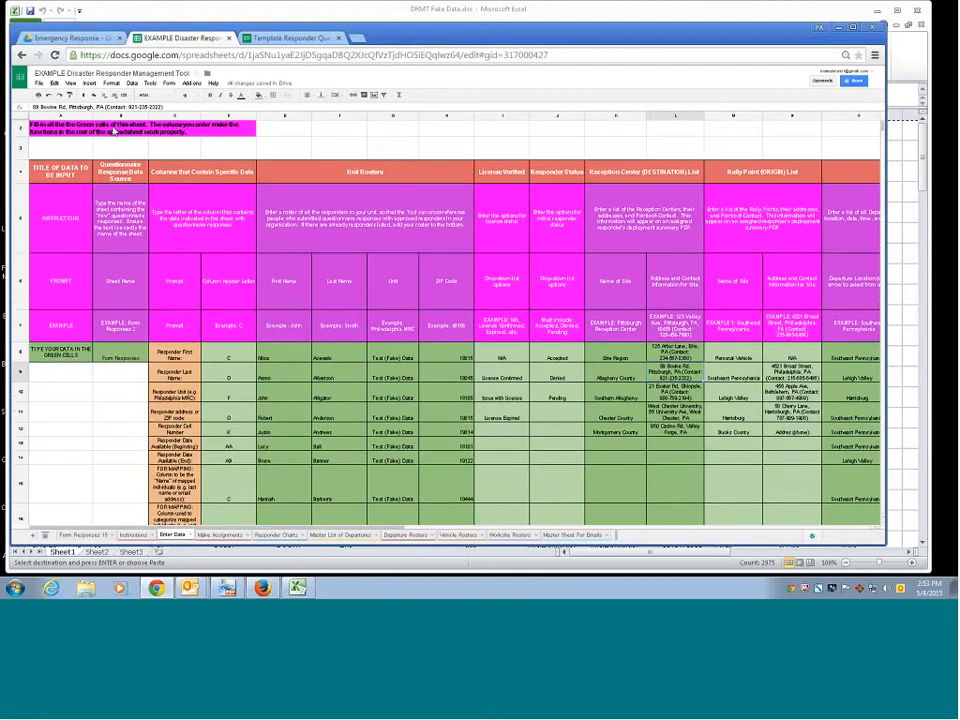
key("ctrl+minus")
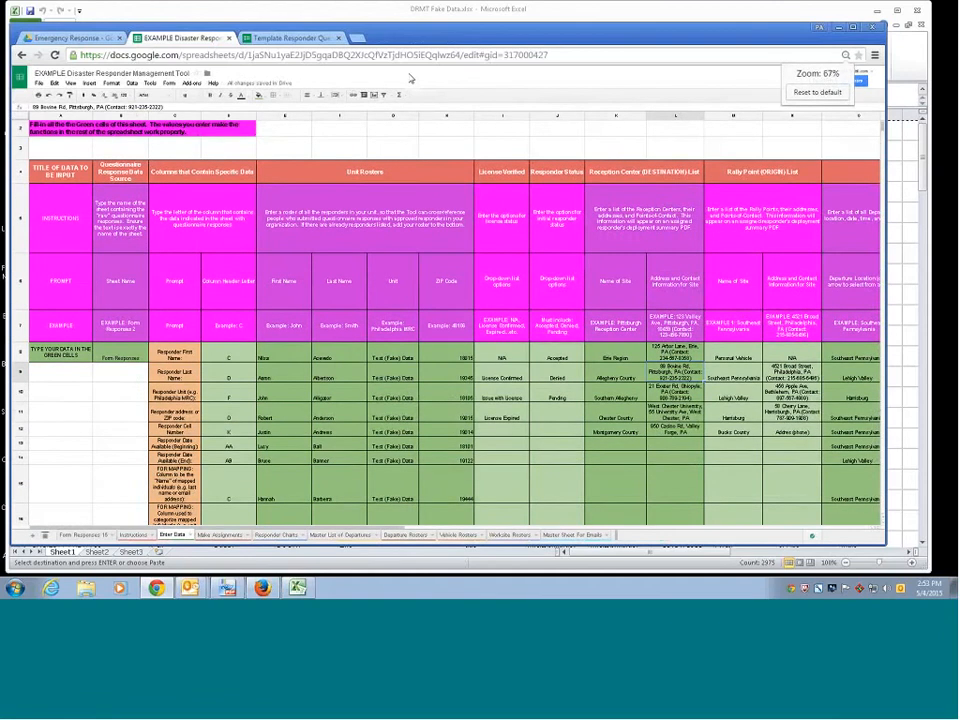
key("ctrl+plus")
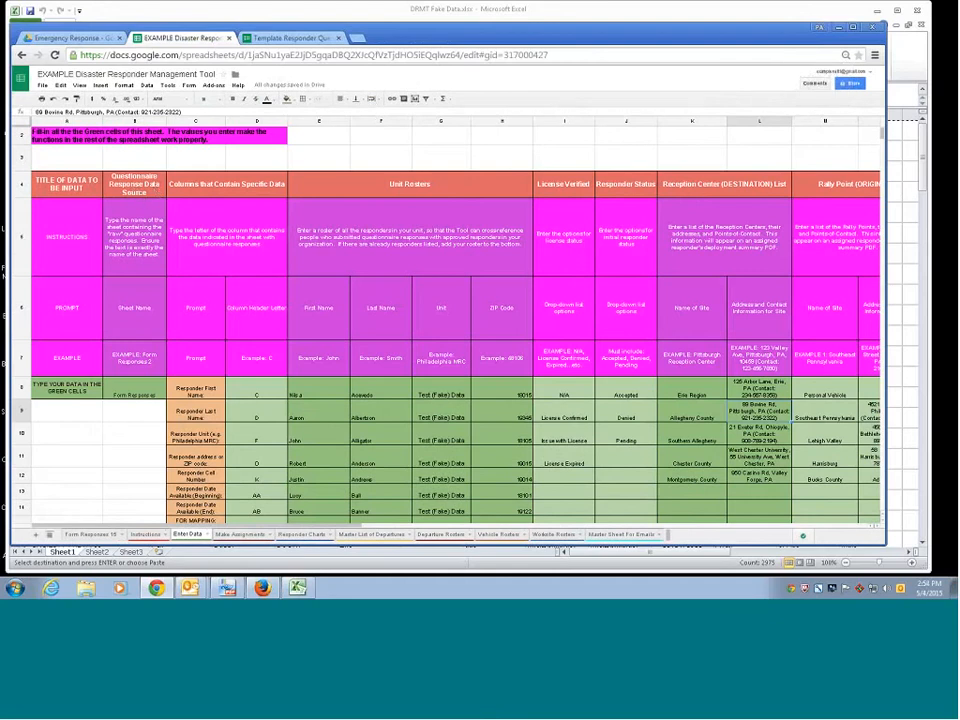
left_click(125, 318)
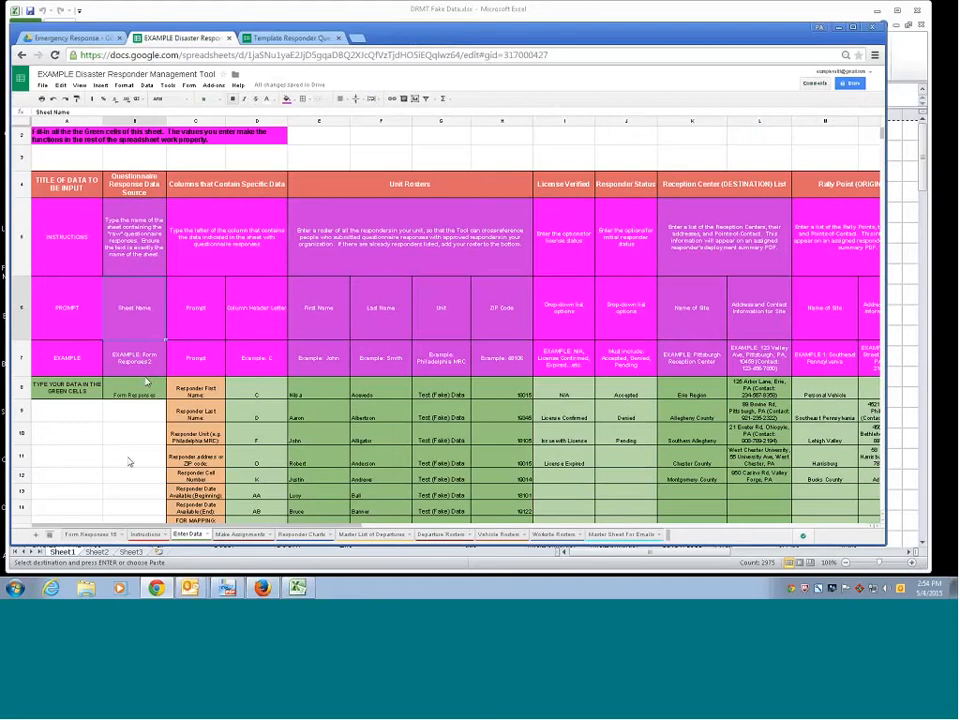
left_click(95, 535)
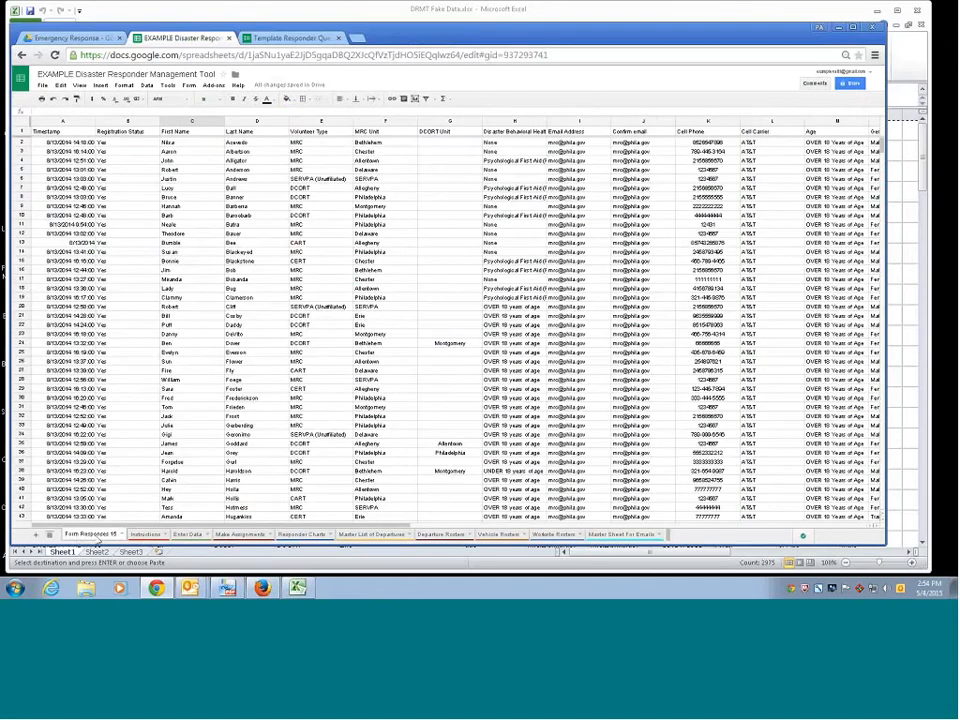
left_click(187, 534)
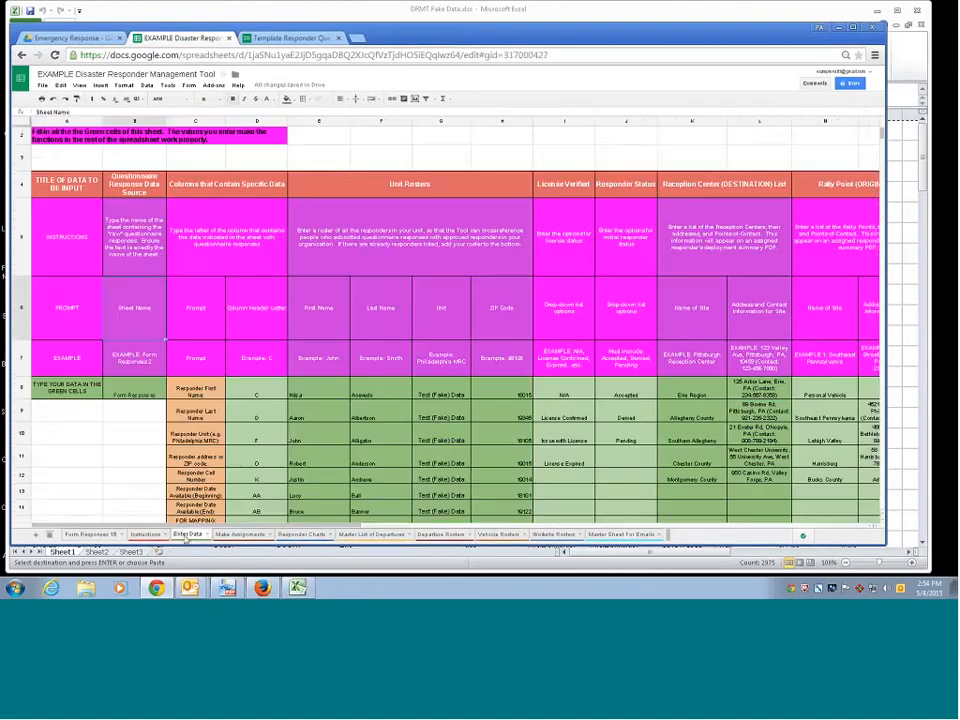
left_click(145, 396)
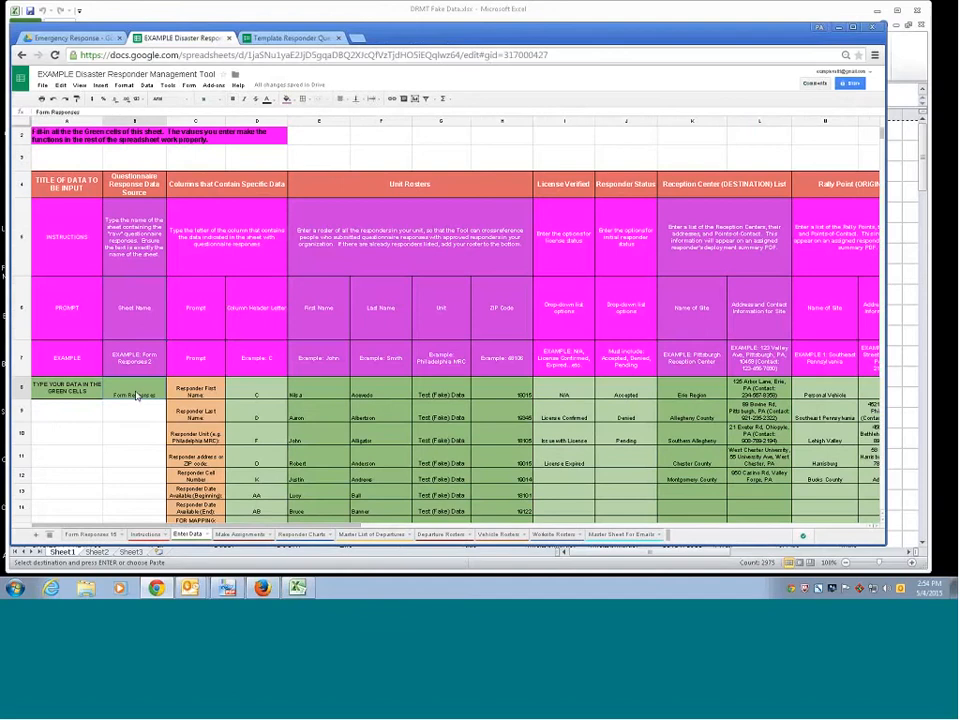
double_click(145, 397)
type("15")
key("Return")
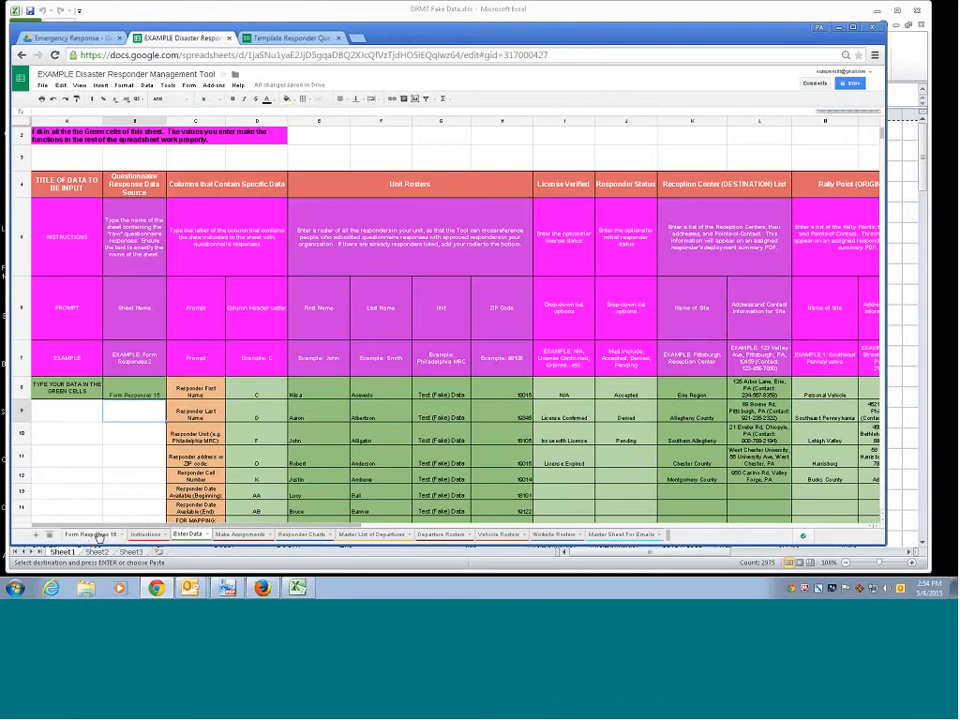
left_click(99, 536)
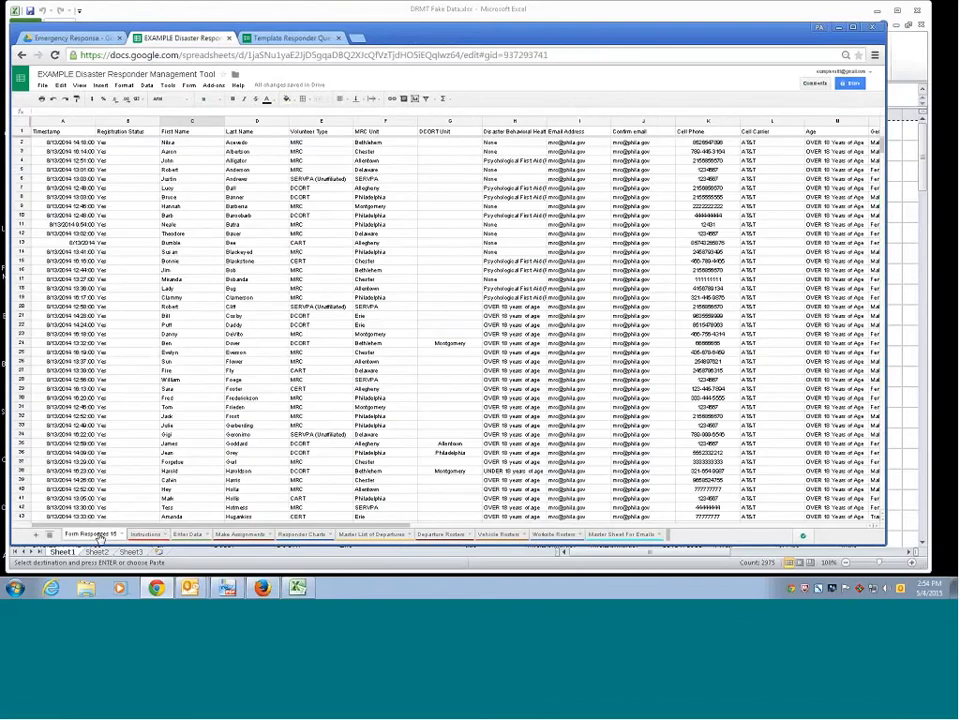
left_click(184, 535)
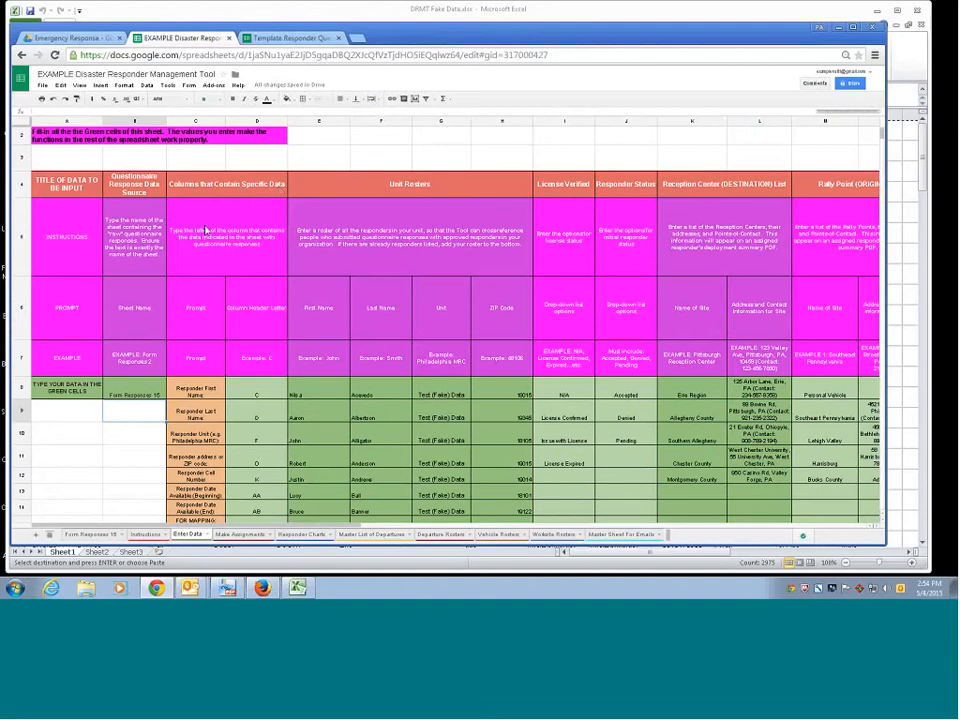
- Check the Responder First Name column letter on Enter Data against the First Name column of the Form Responses 15 sheet
scroll(250, 316, "down", 2)
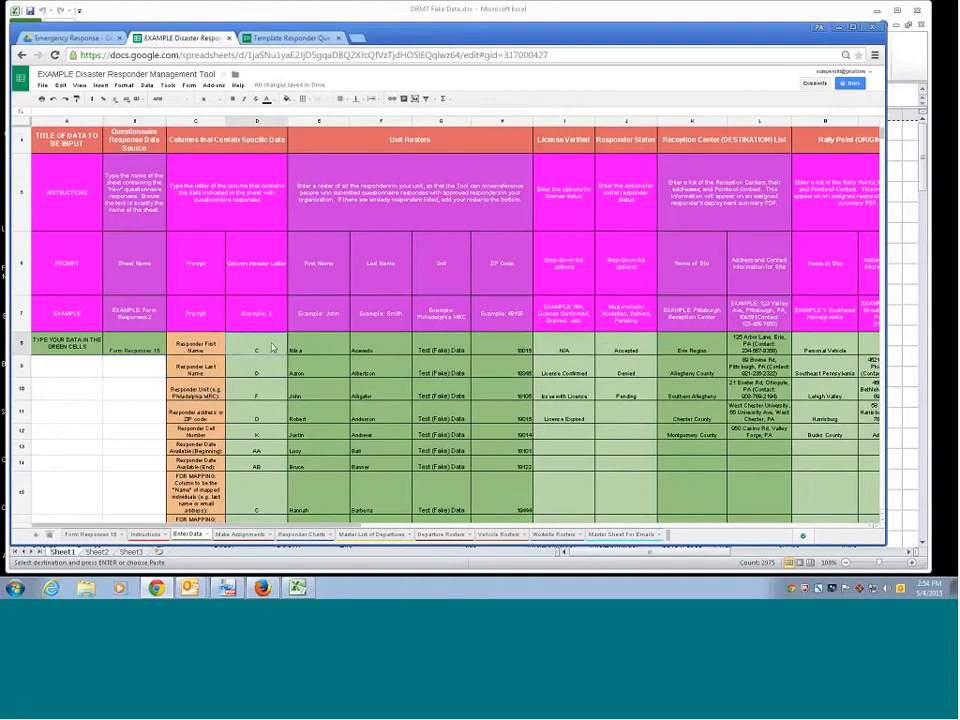
left_click(268, 386)
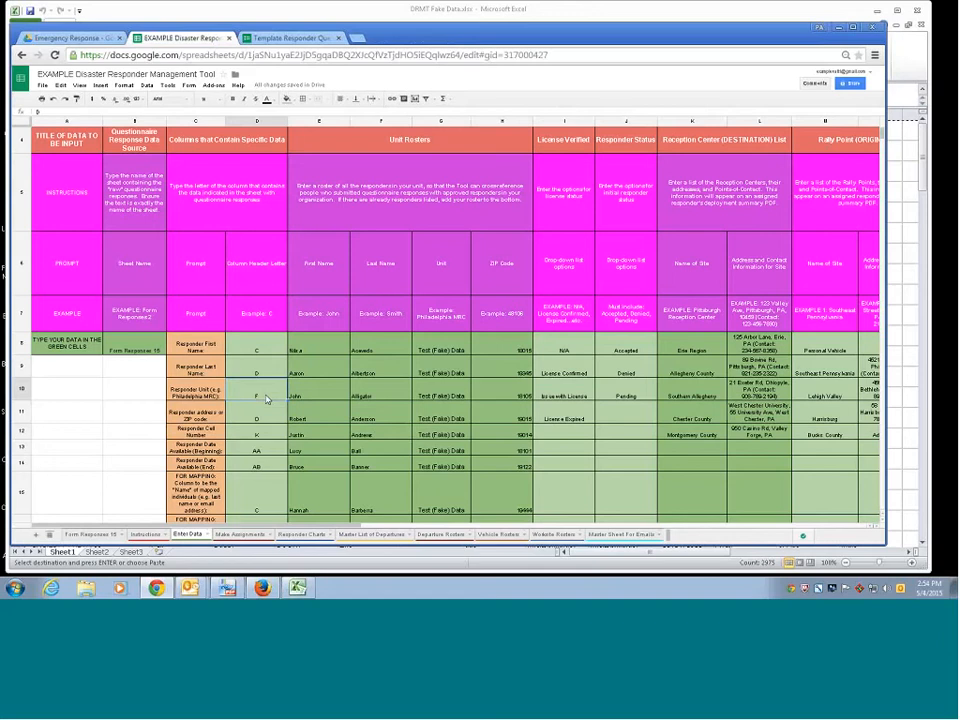
left_click(204, 376)
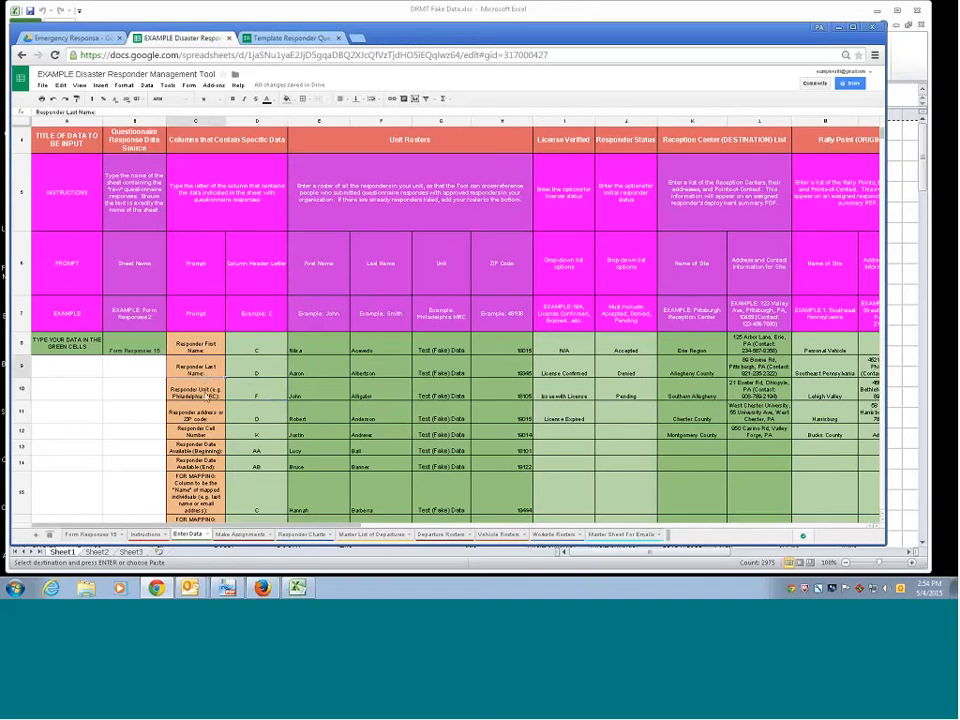
left_click(95, 535)
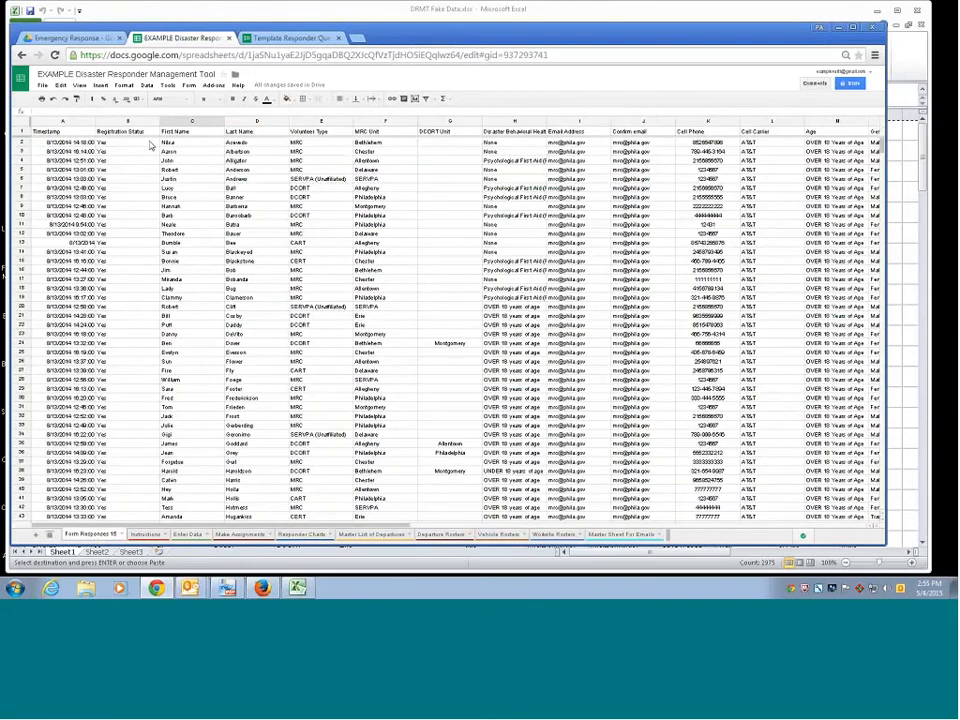
left_click(190, 122)
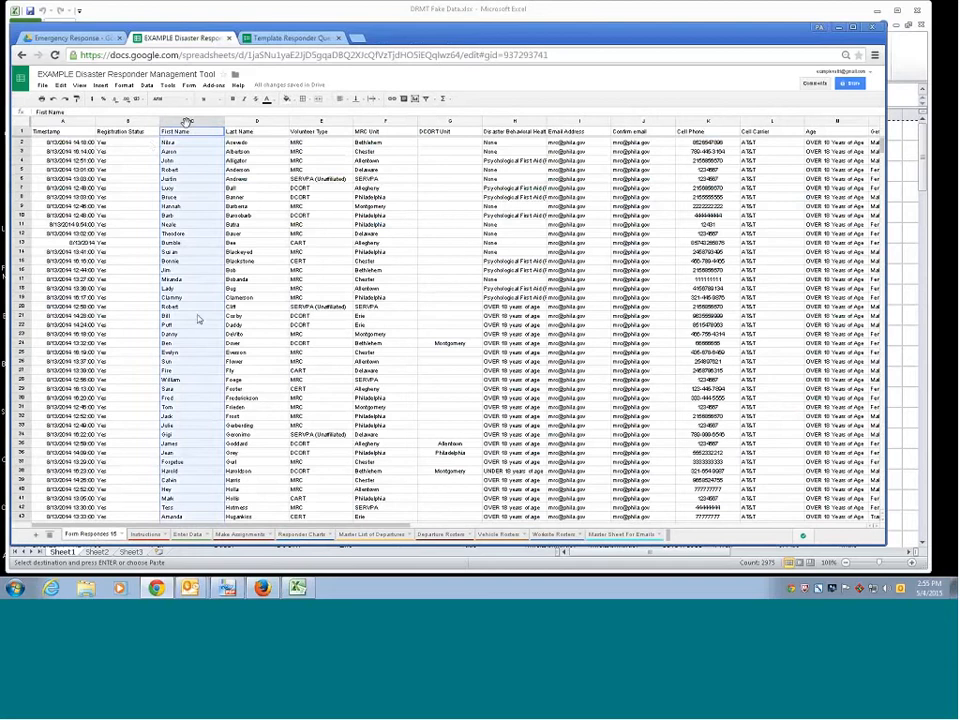
left_click(189, 534)
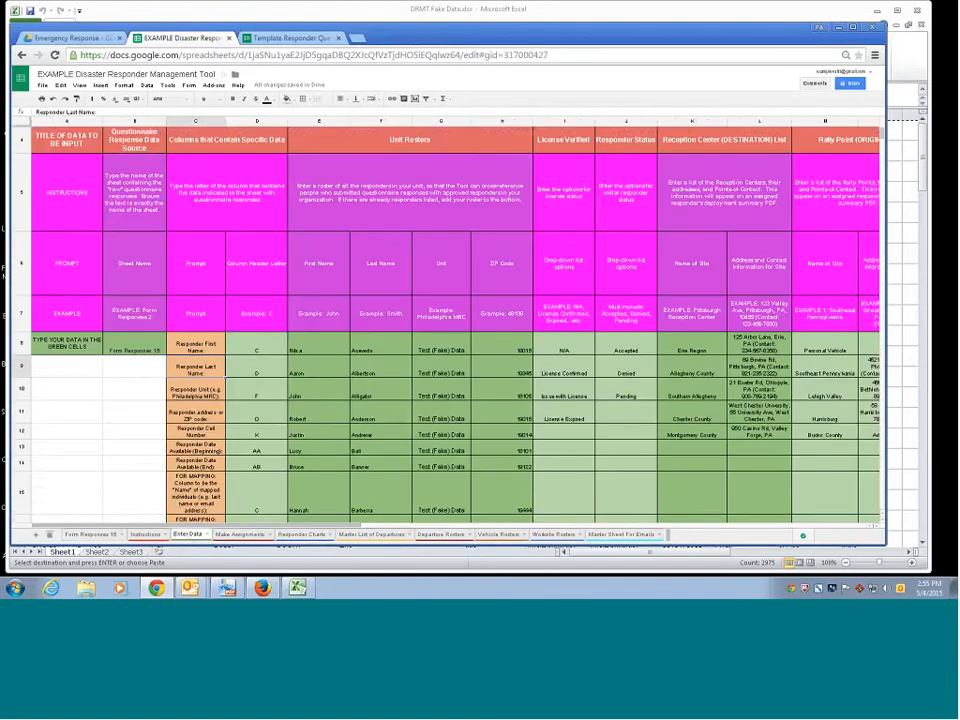
left_click(248, 350)
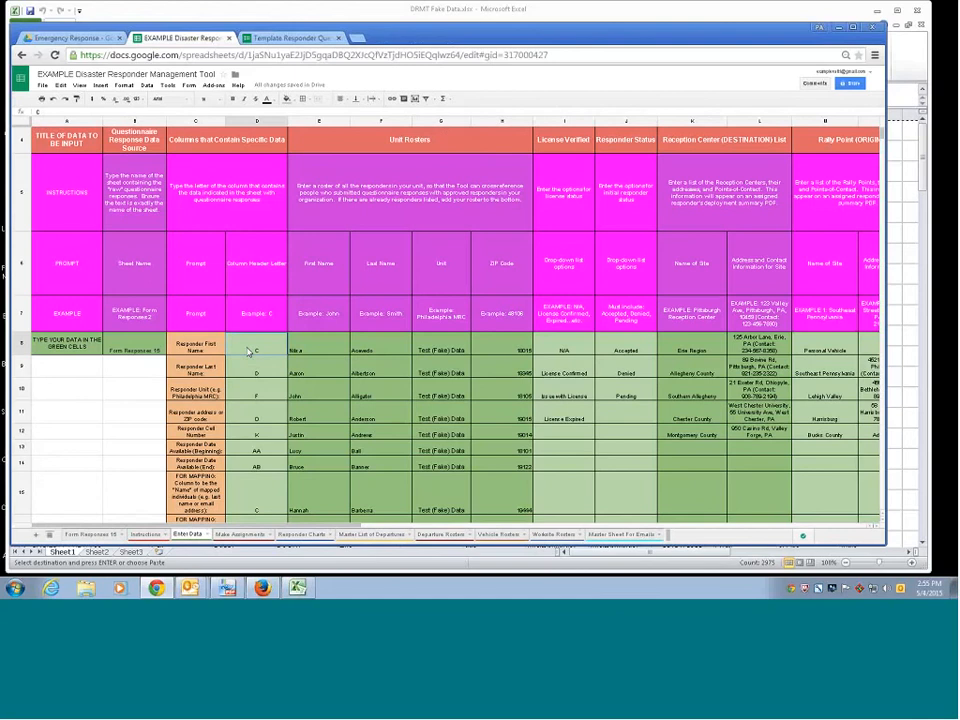
- Check the Responder address or ZIP code column letter on Enter Data against the Address column of Form Responses 15
scroll(250, 350, "down", 2)
left_click(210, 313)
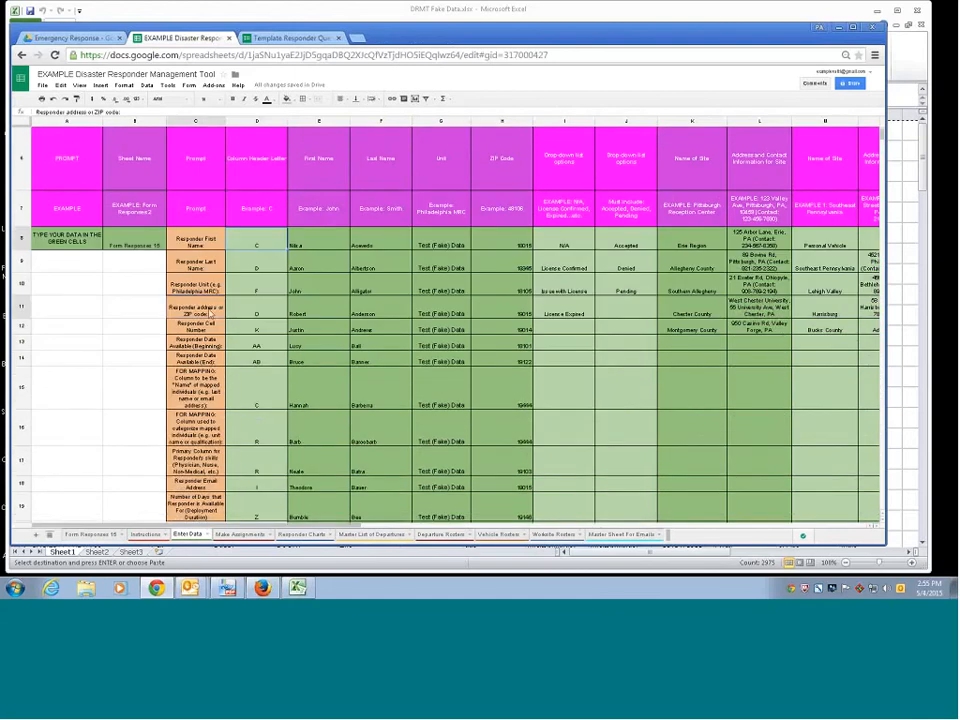
left_click(242, 313)
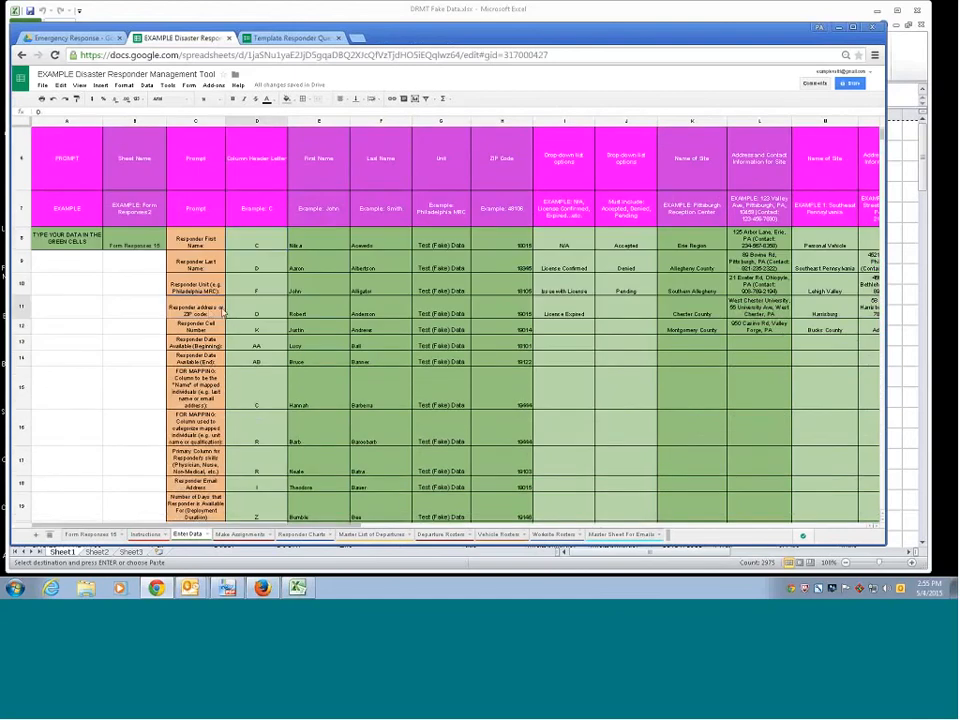
left_click(92, 535)
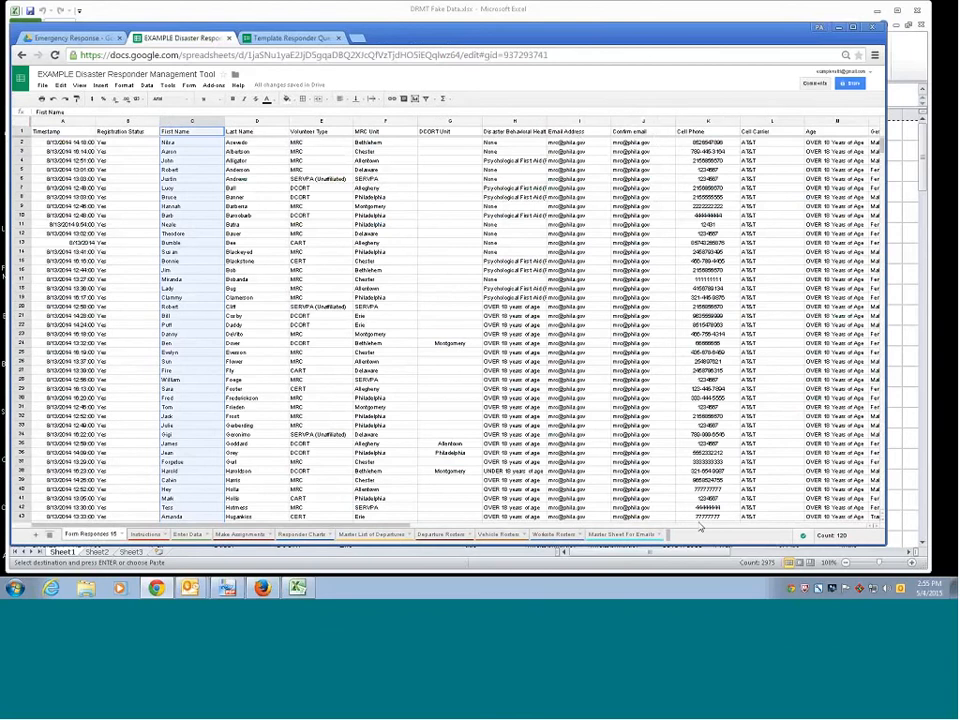
scroll(585, 466, "right", 3)
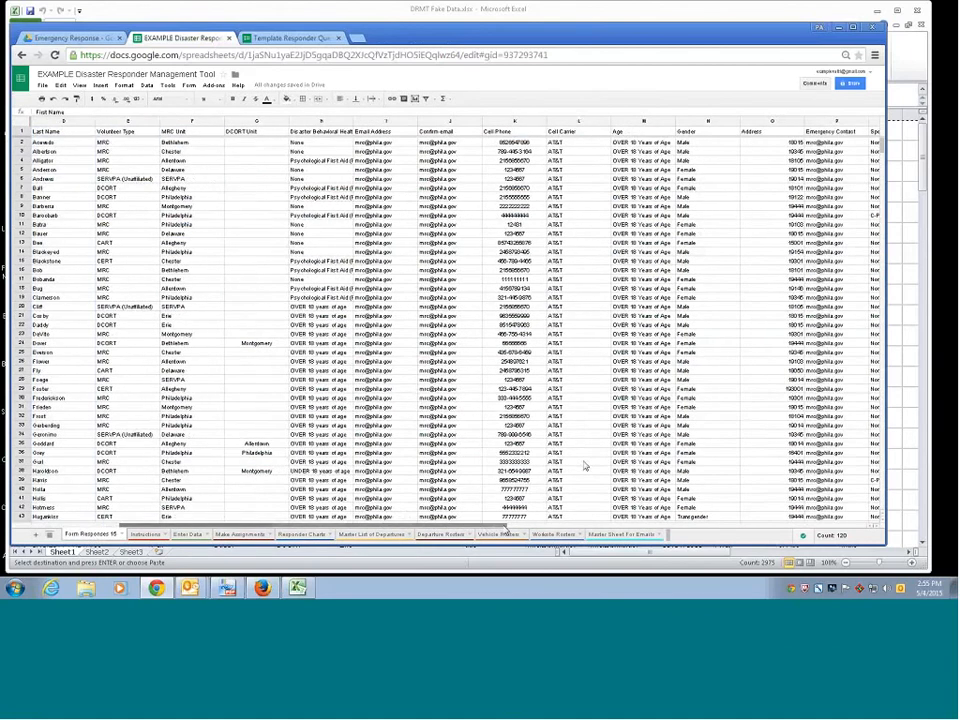
left_click(765, 121)
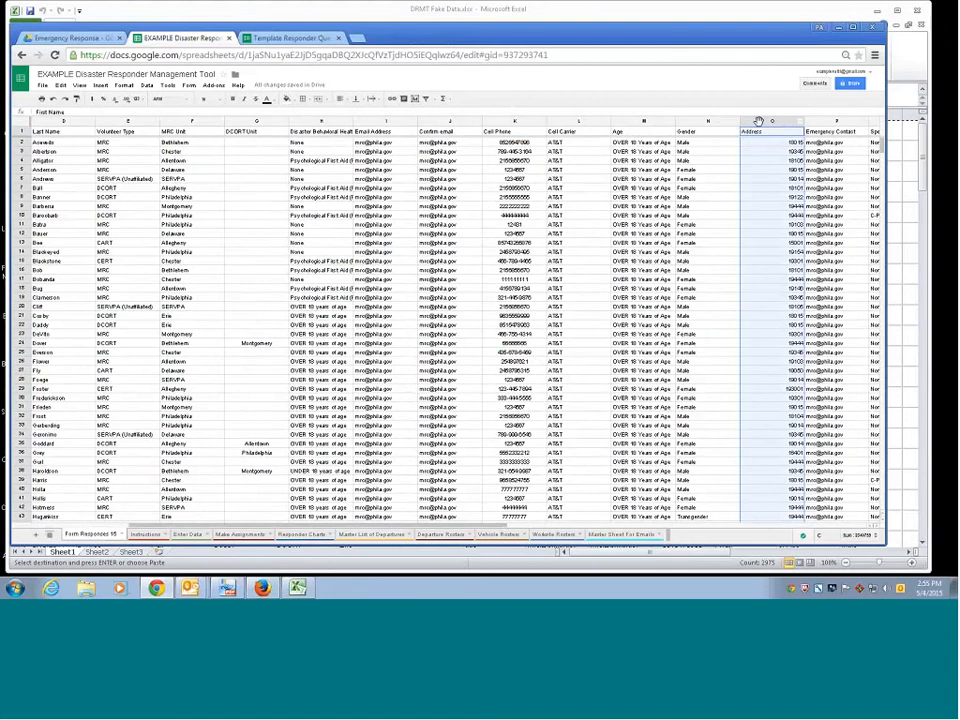
left_click(190, 534)
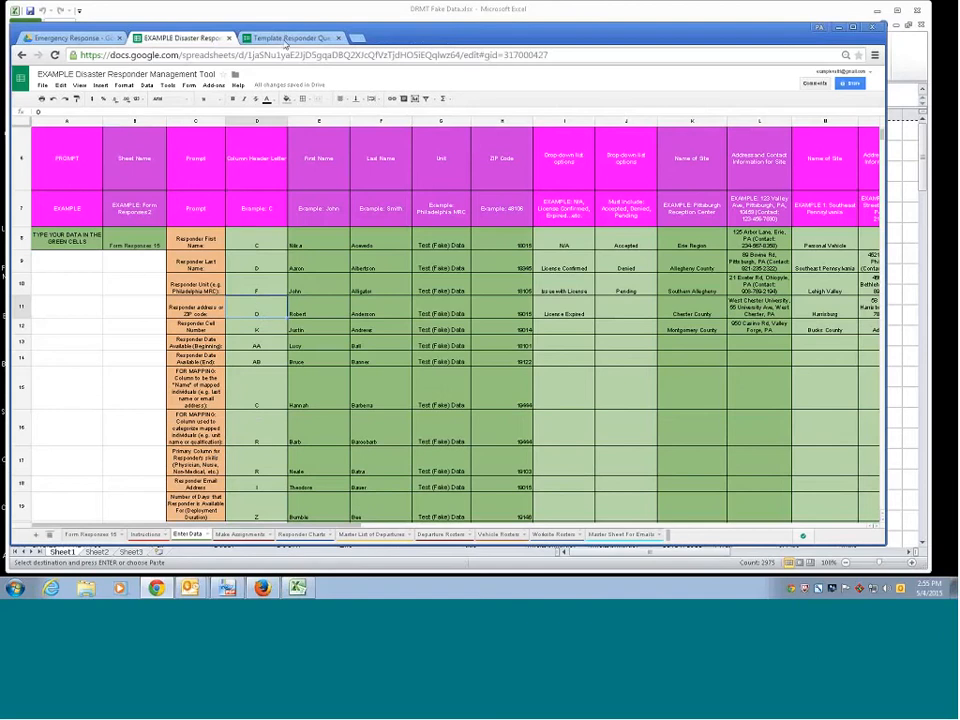
- Look back through the Template Responder Questionnaire's questions up to its introduction and return to the Enter Data sheet
left_click(286, 40)
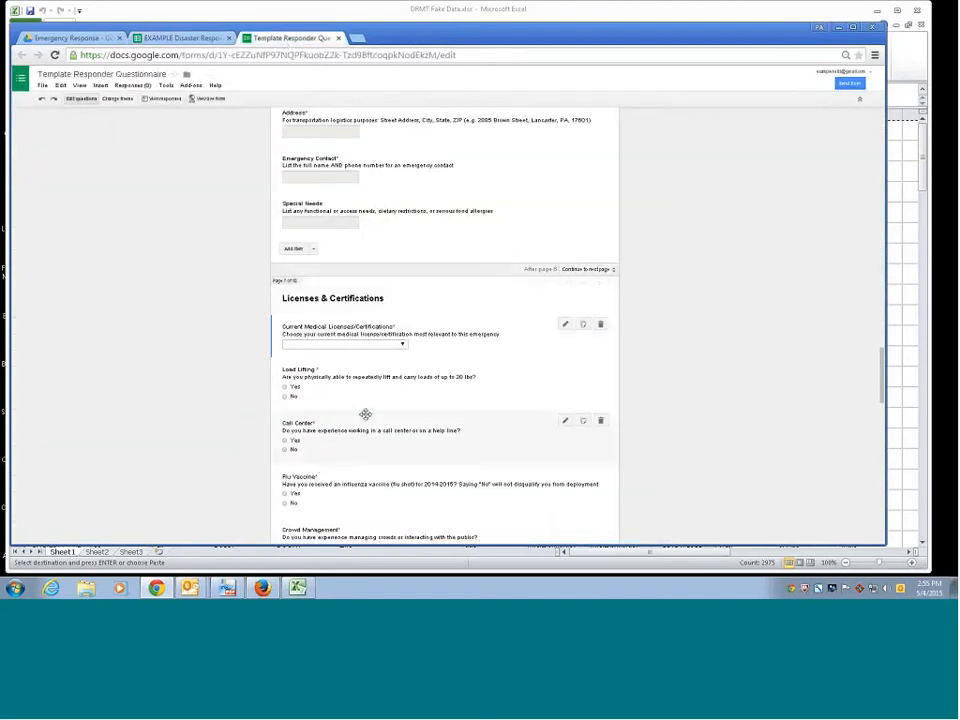
scroll(365, 414, "up", 10)
scroll(365, 414, "up", 15)
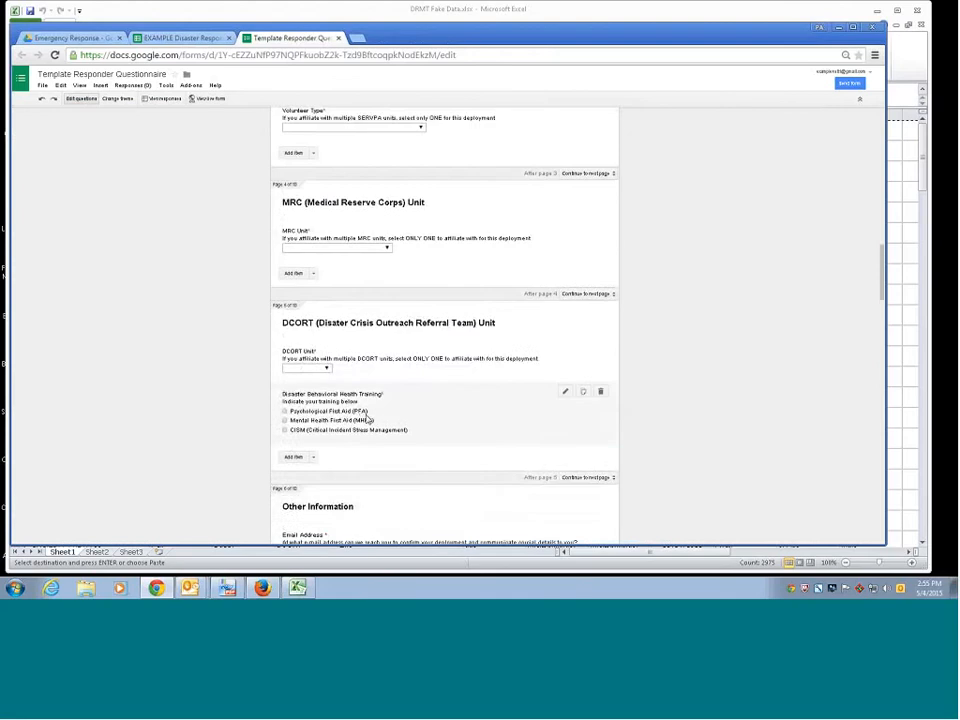
scroll(366, 419, "up", 15)
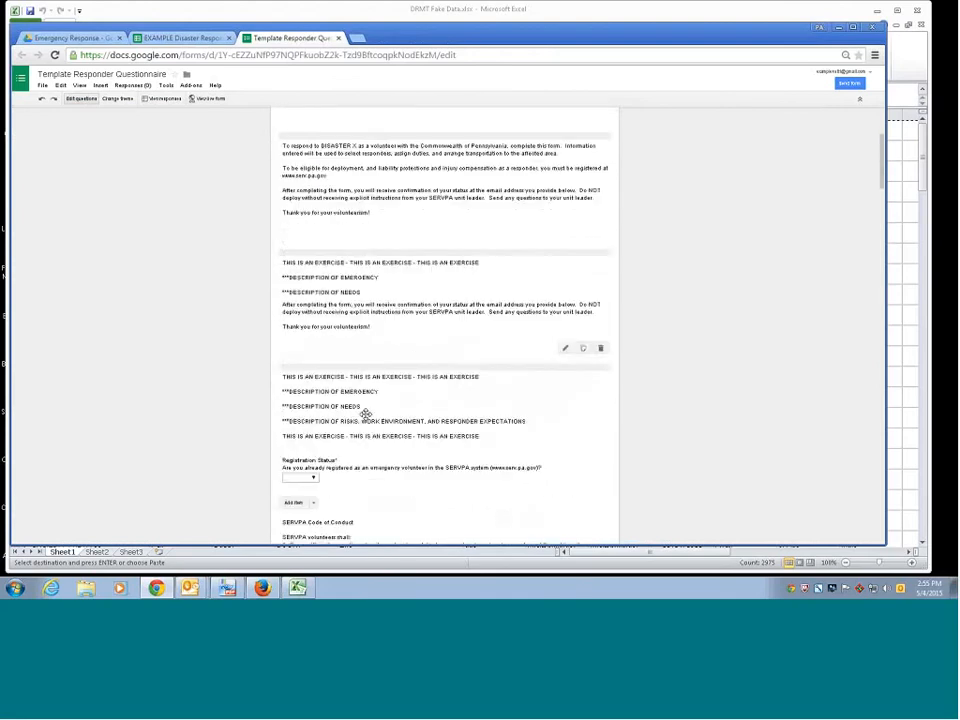
left_click(182, 38)
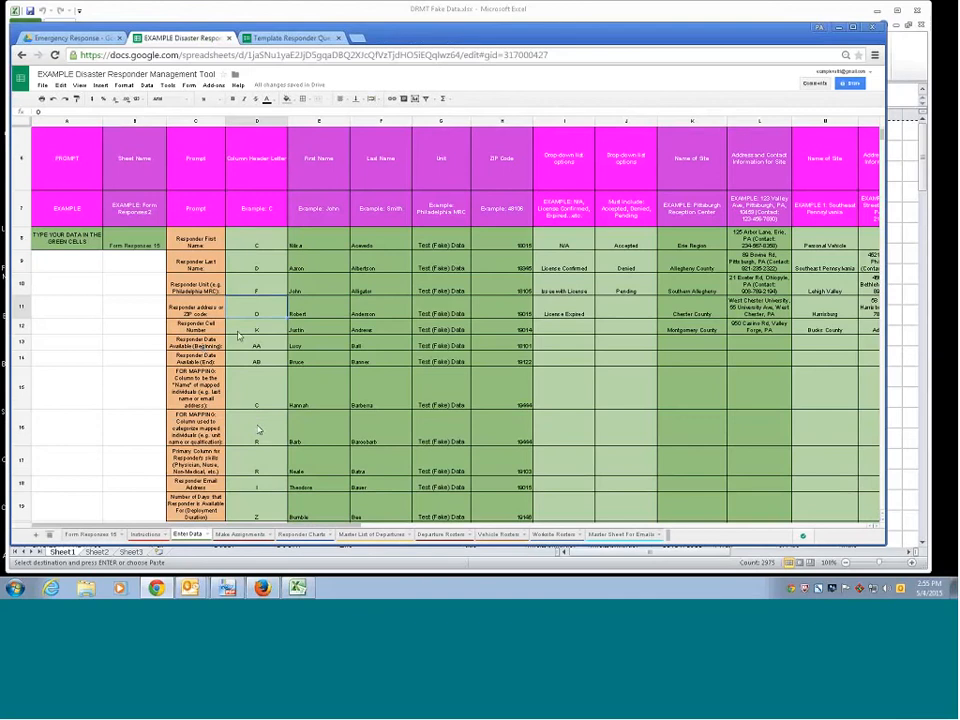
- Compare the column order of Form Responses 15 with the column header letters on Enter Data once more
left_click(88, 535)
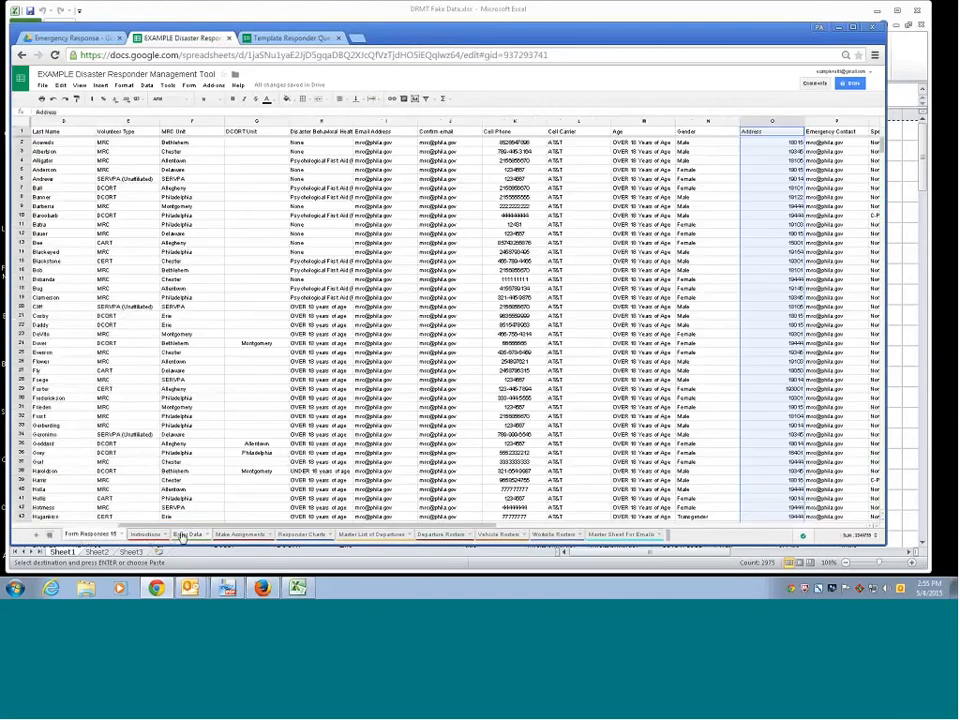
left_click(184, 535)
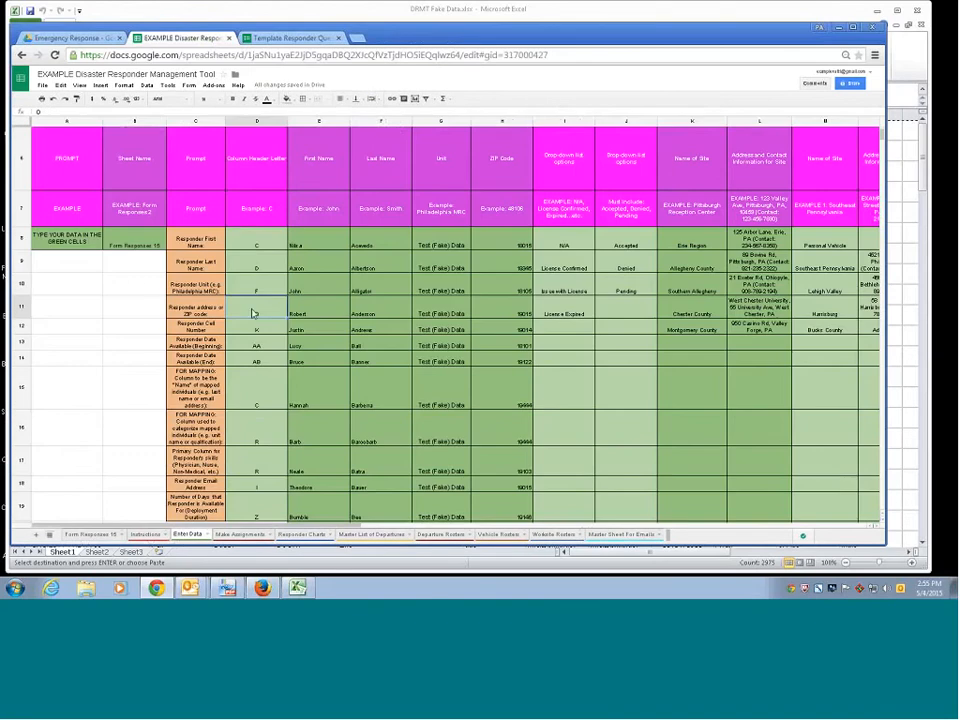
left_click(98, 536)
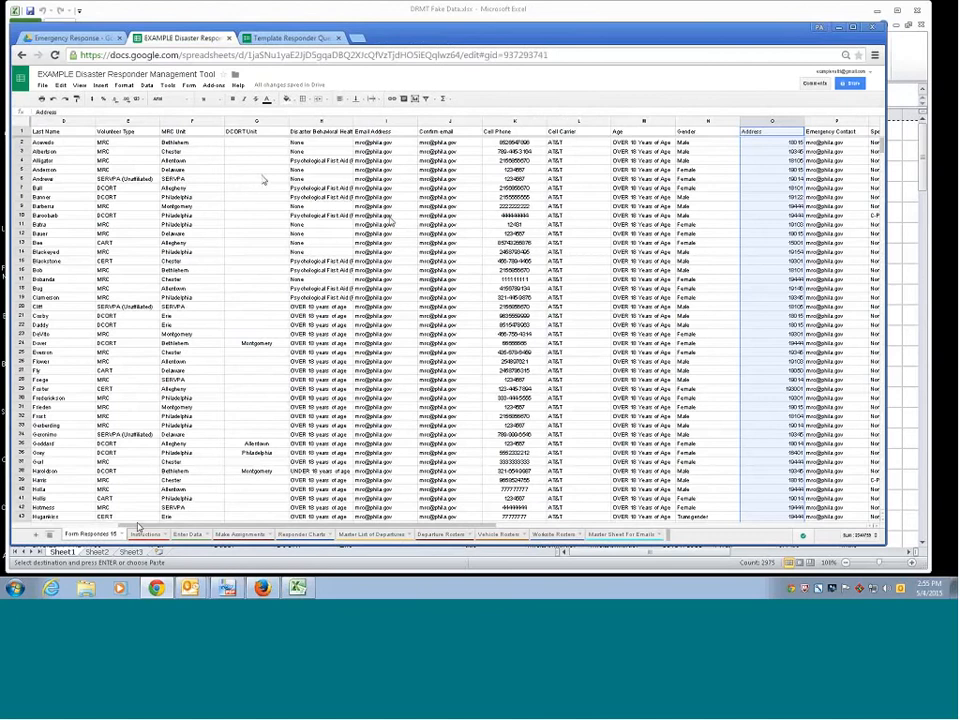
left_click(189, 535)
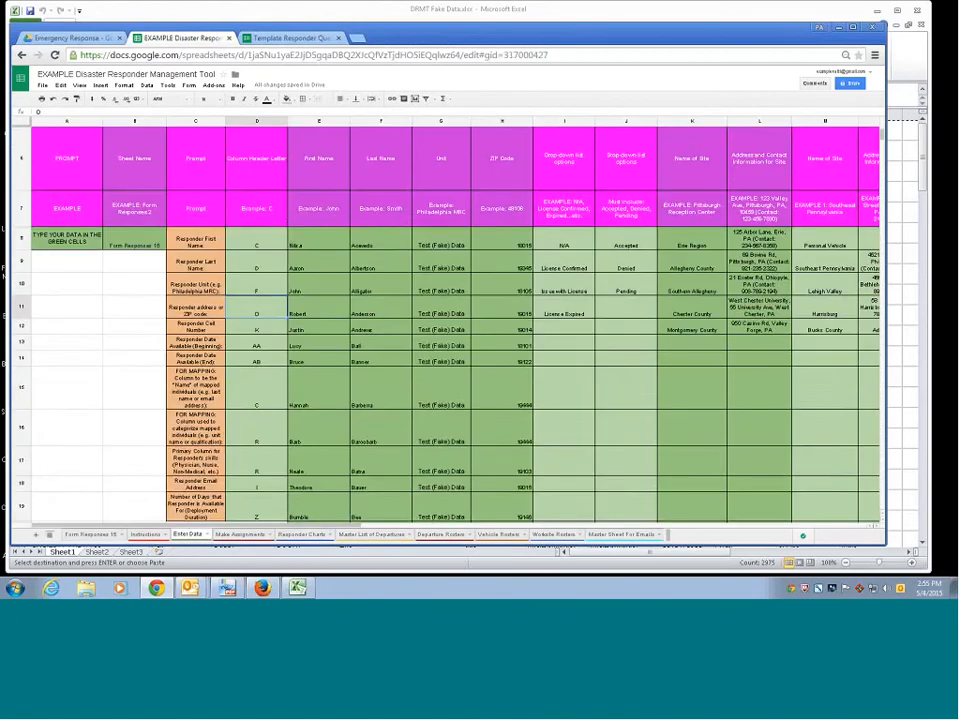
- Review the Enter Data column letters for responder cell number, availability dates, and the mapping name and category
scroll(248, 356, "down", 1)
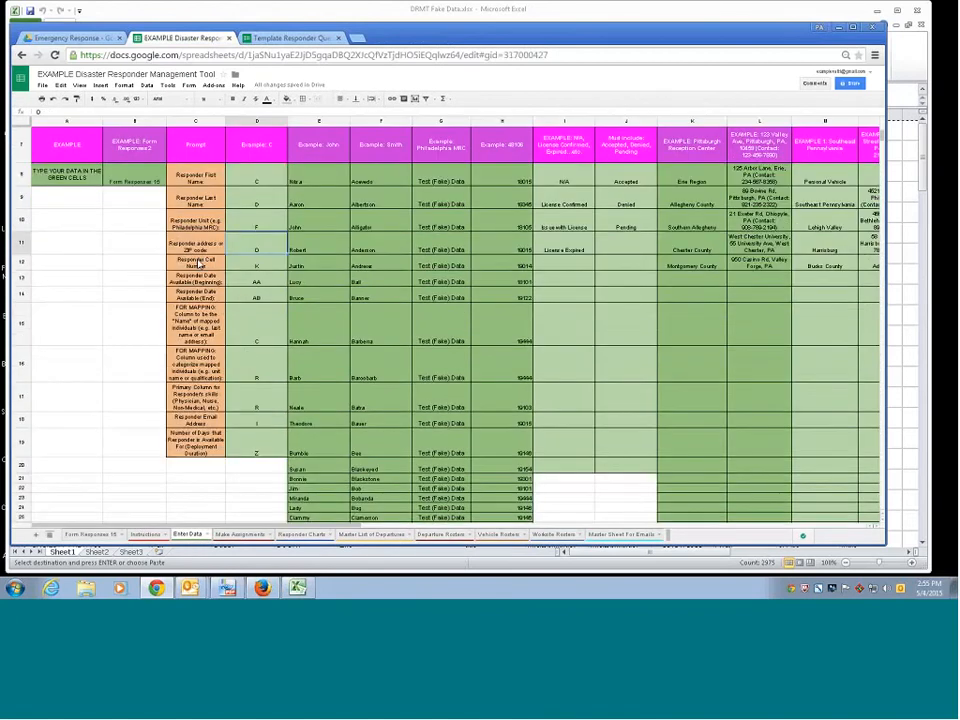
key("Down")
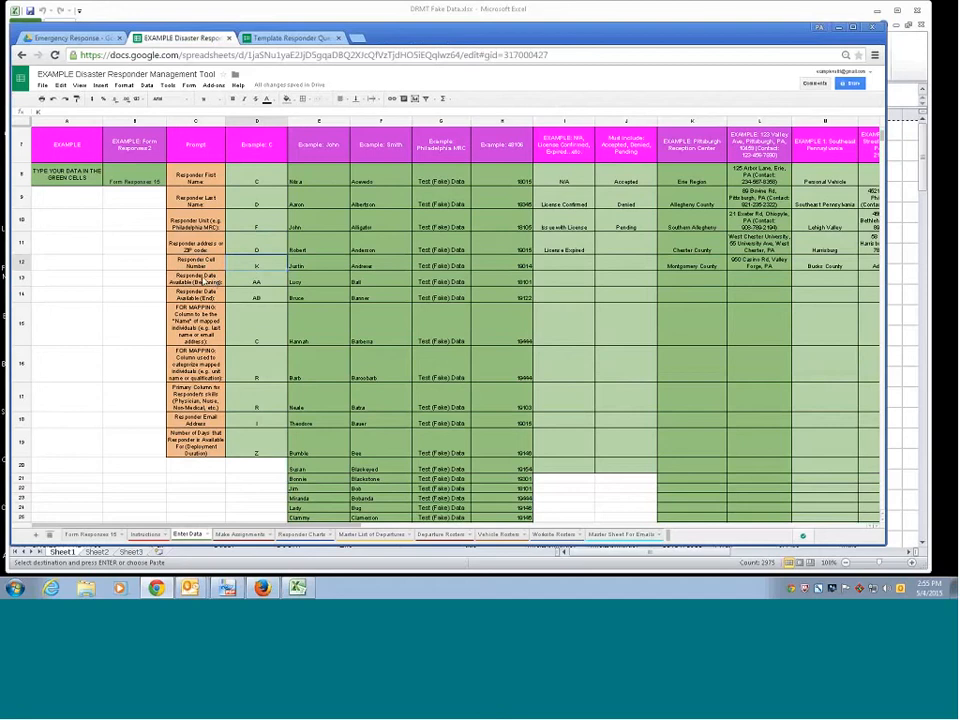
left_click(195, 283)
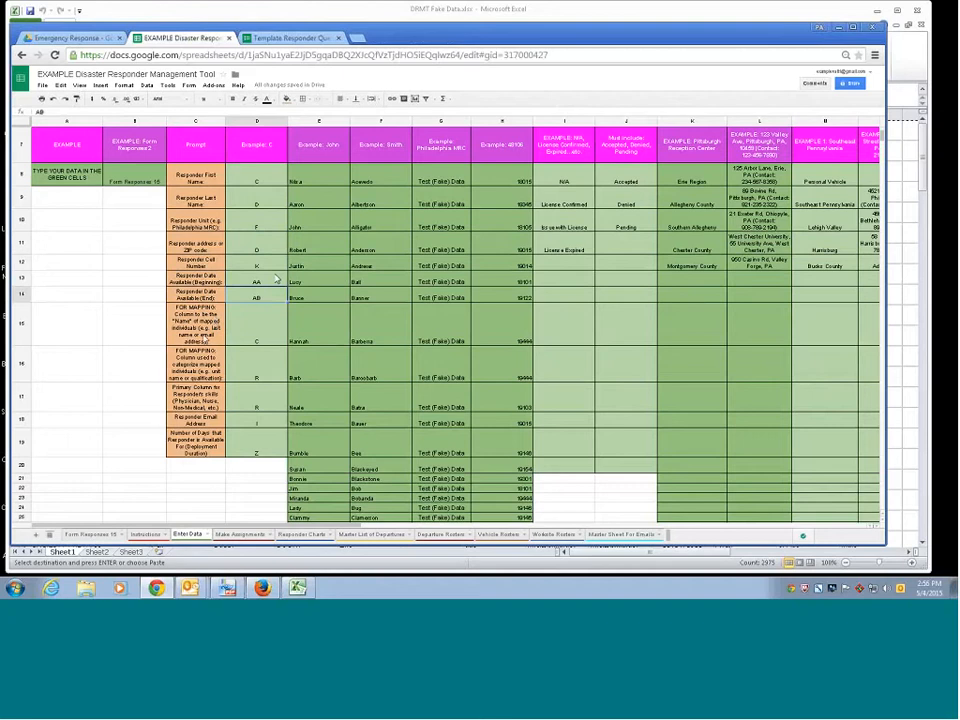
left_click(205, 334)
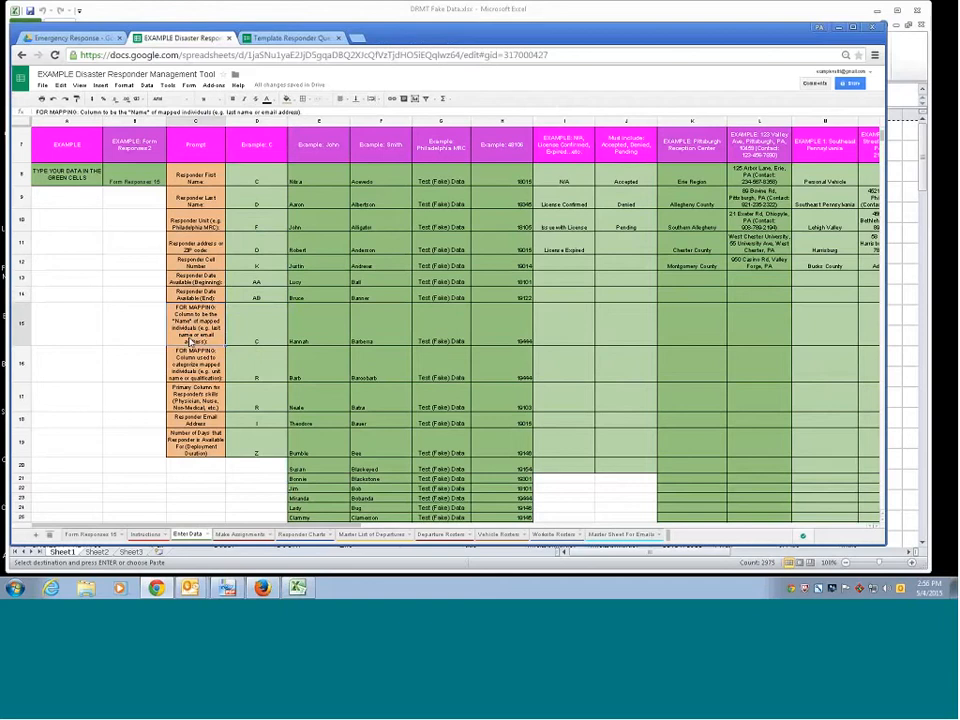
left_click(268, 342)
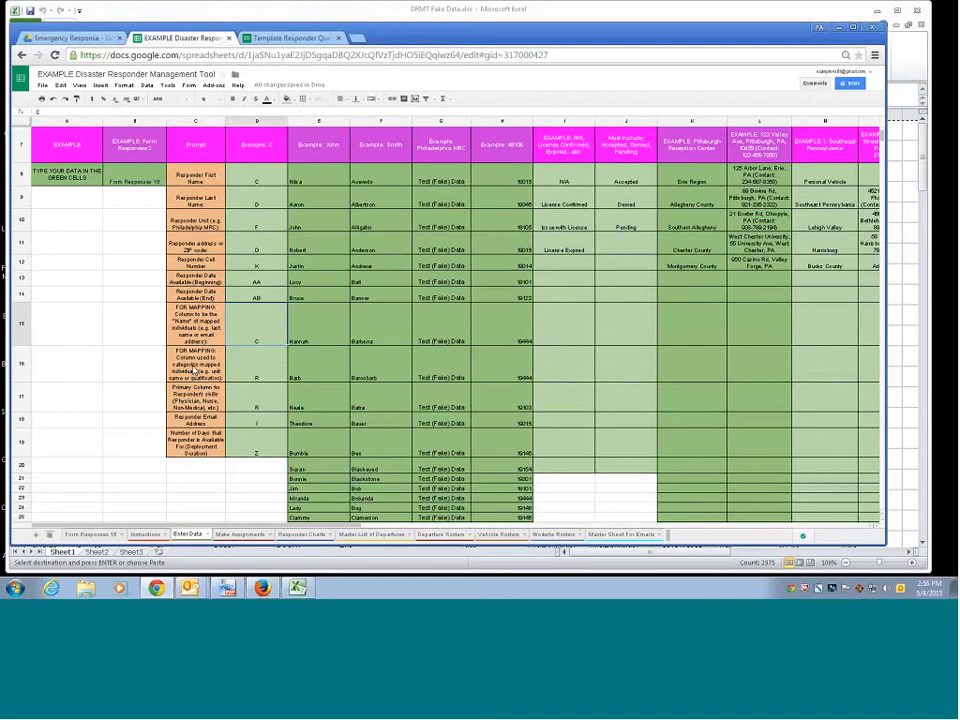
left_click(197, 370)
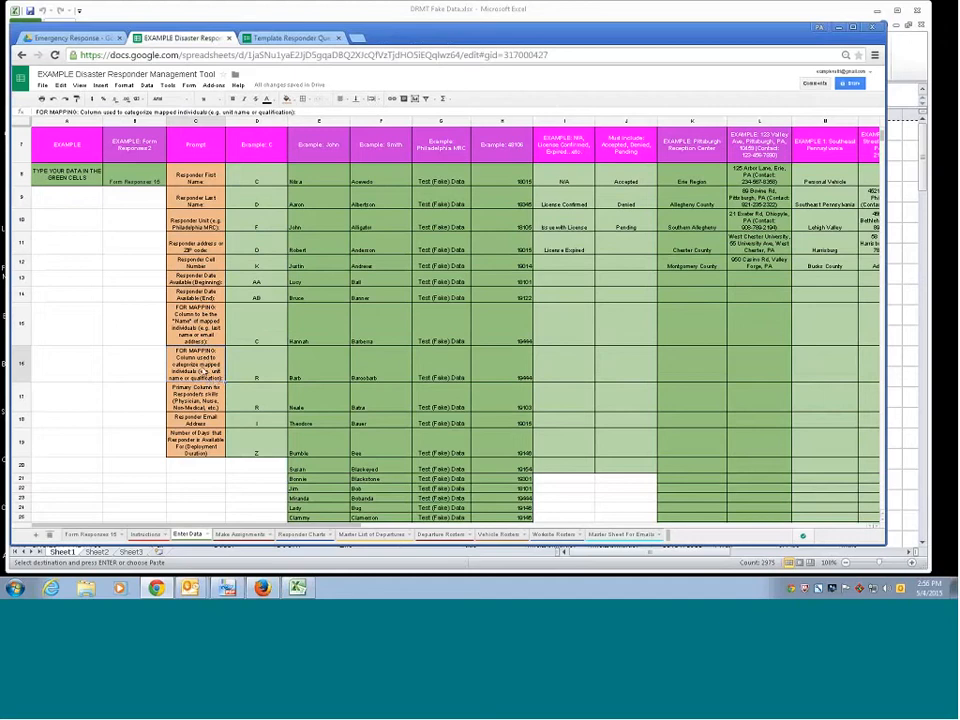
left_click(259, 376)
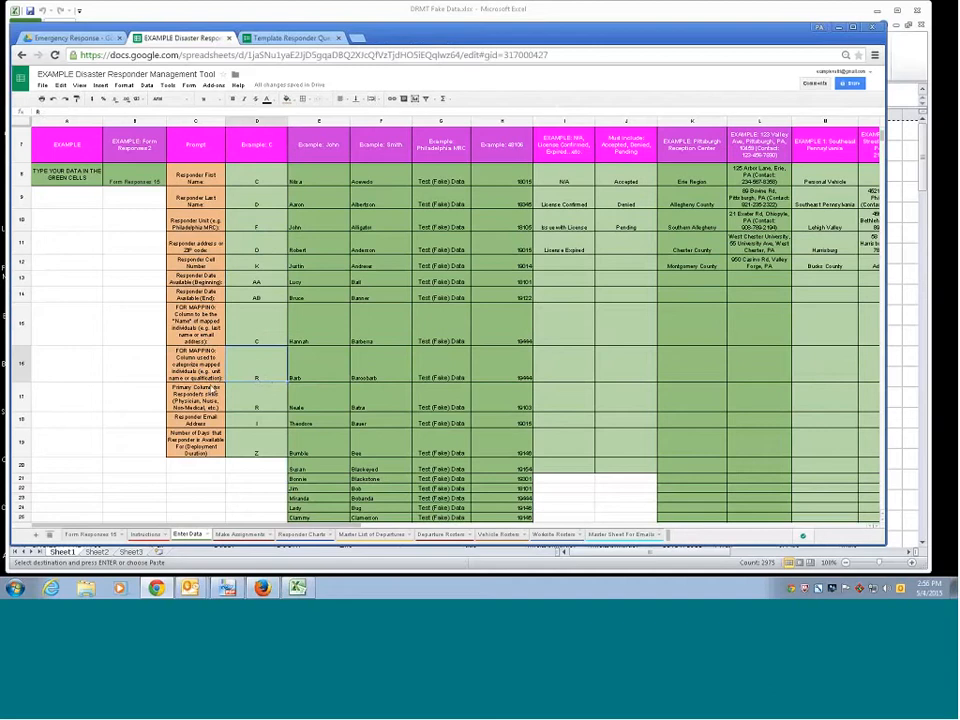
- Check the primary responder skills entry on Enter Data against the Current Medical Licenses/Certifications column of Form Responses 15
left_click(203, 404)
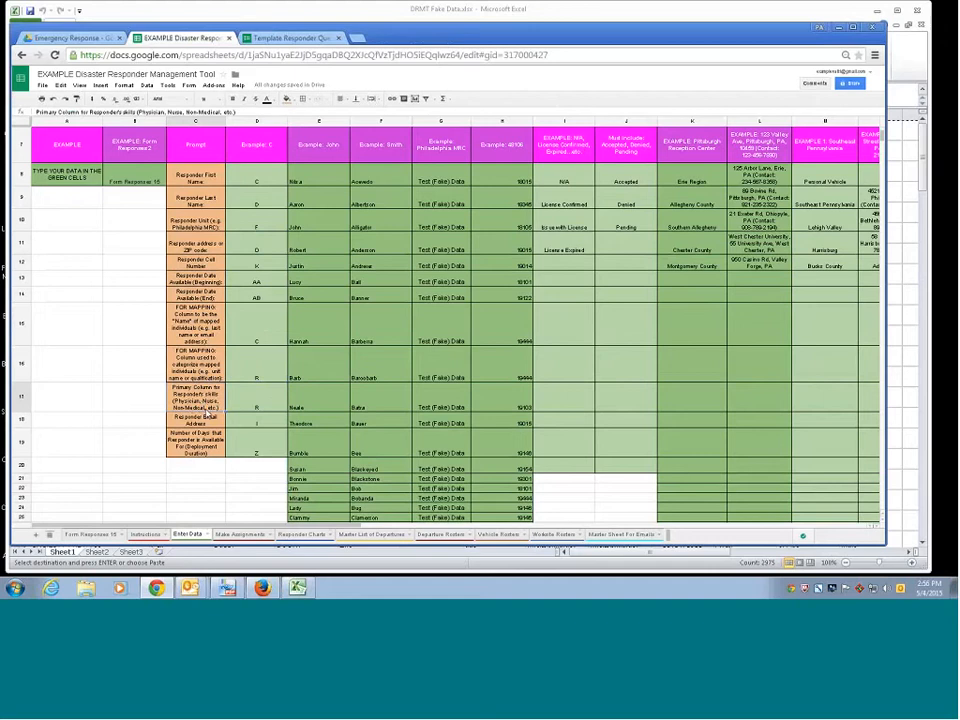
left_click(92, 534)
left_click_drag(128, 528, 273, 528)
left_click(643, 121)
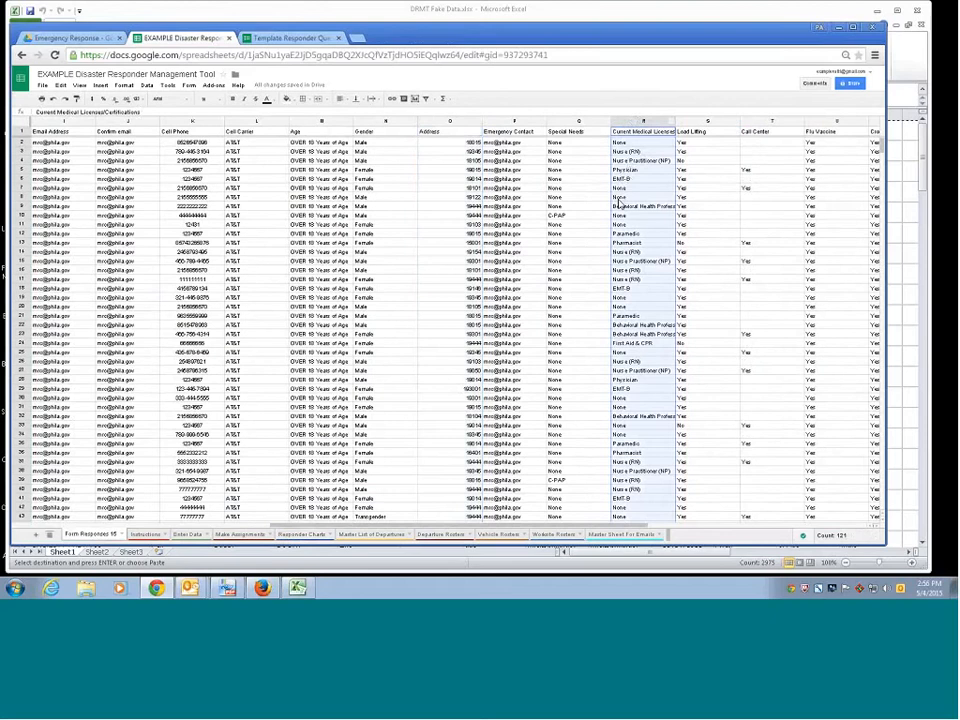
left_click(214, 537)
left_click(188, 537)
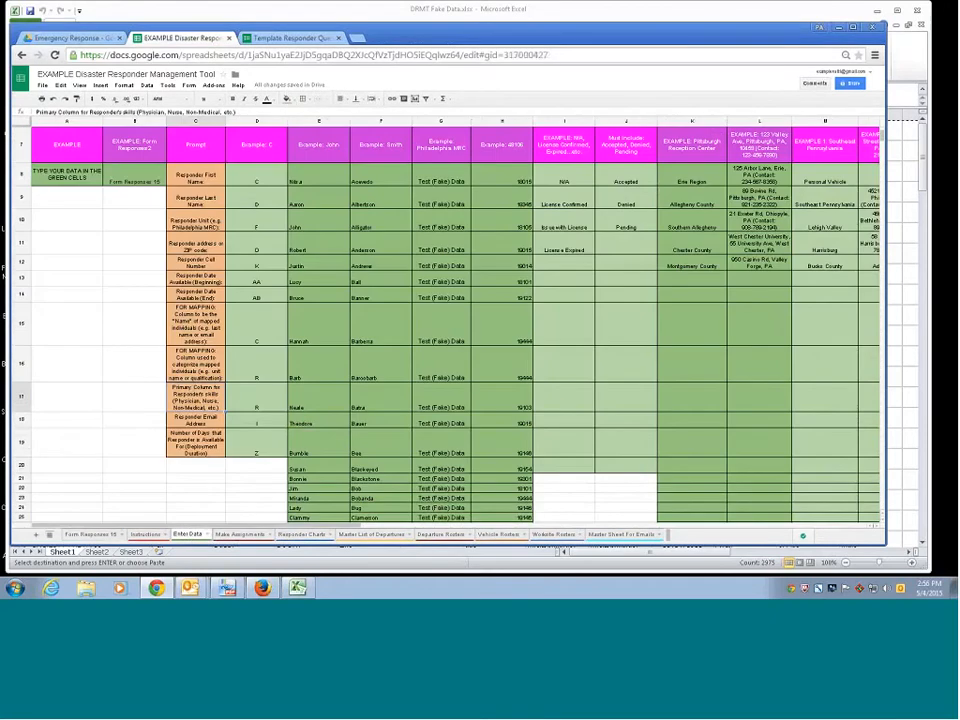
- Review the Enter Data column letters for the responder email address and the number of days available for deployment
left_click(213, 421)
left_click(250, 423)
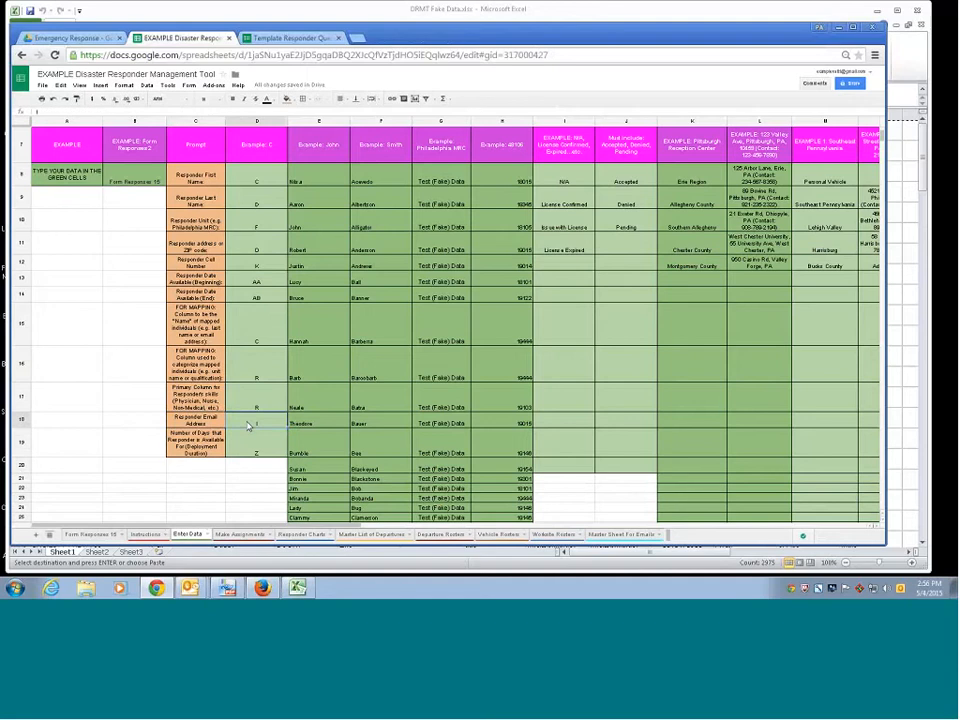
left_click(204, 452)
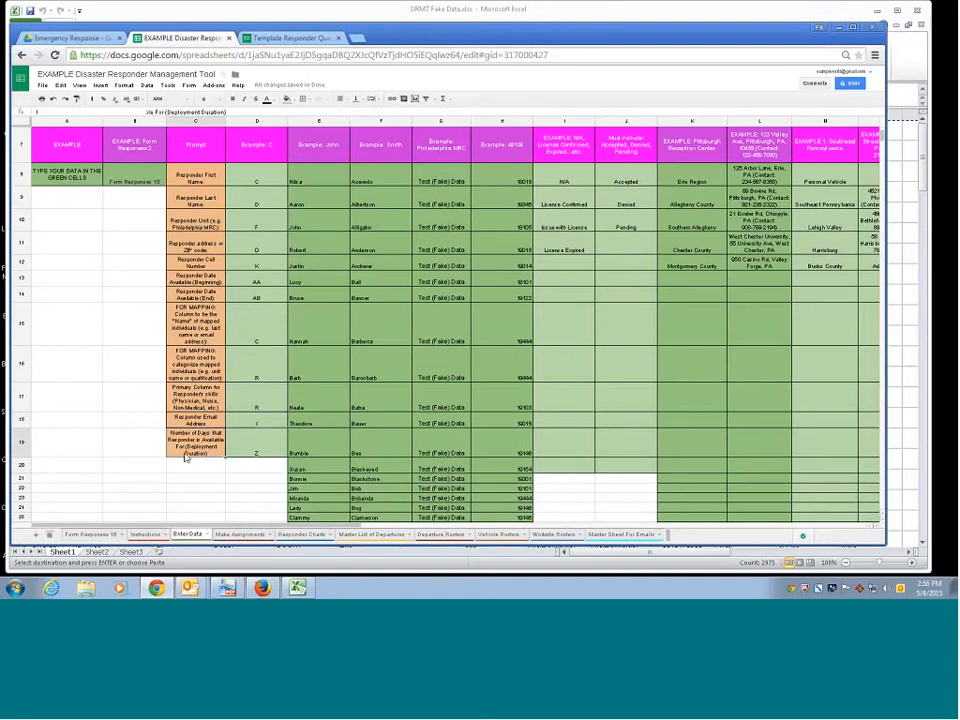
left_click(250, 450)
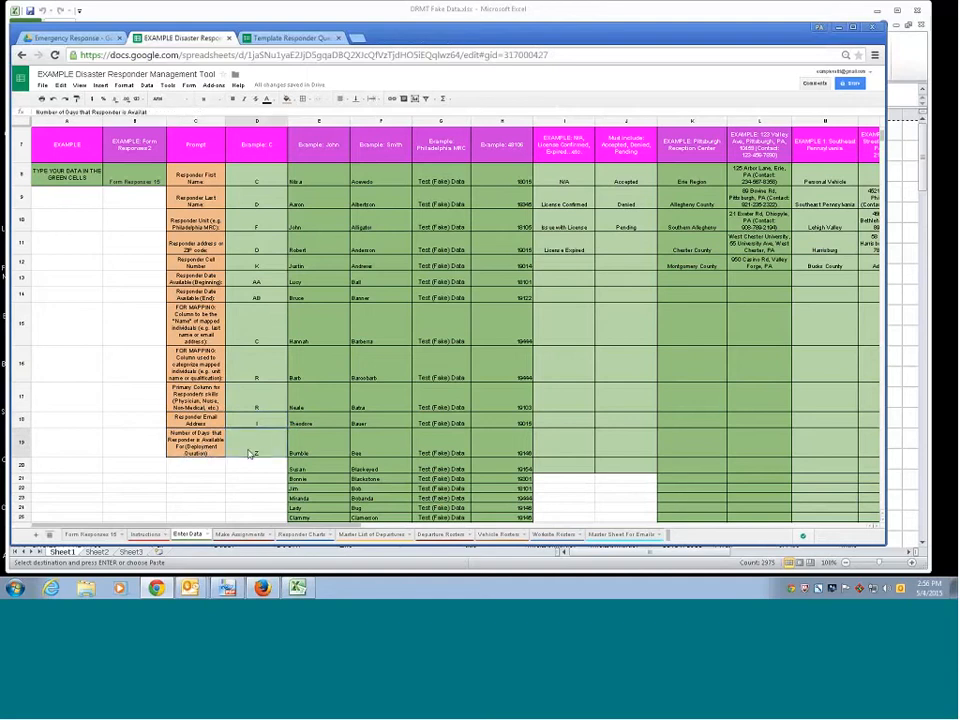
scroll(262, 441, "up", 2)
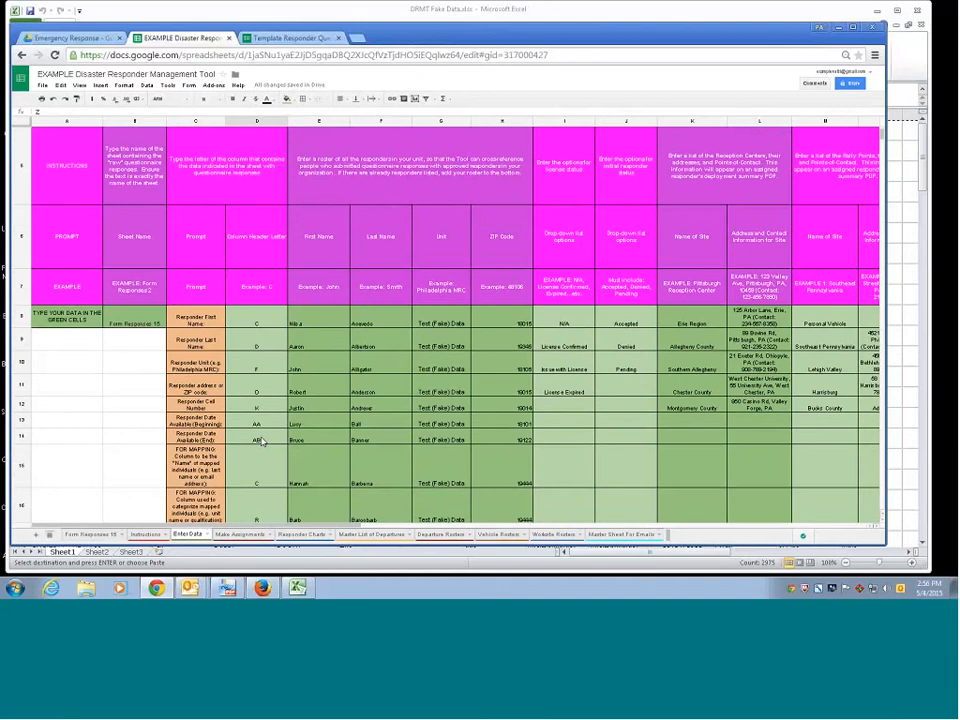
- Examine the Unit Rosters section and its instructions on the Enter Data sheet
scroll(262, 441, "up", 2)
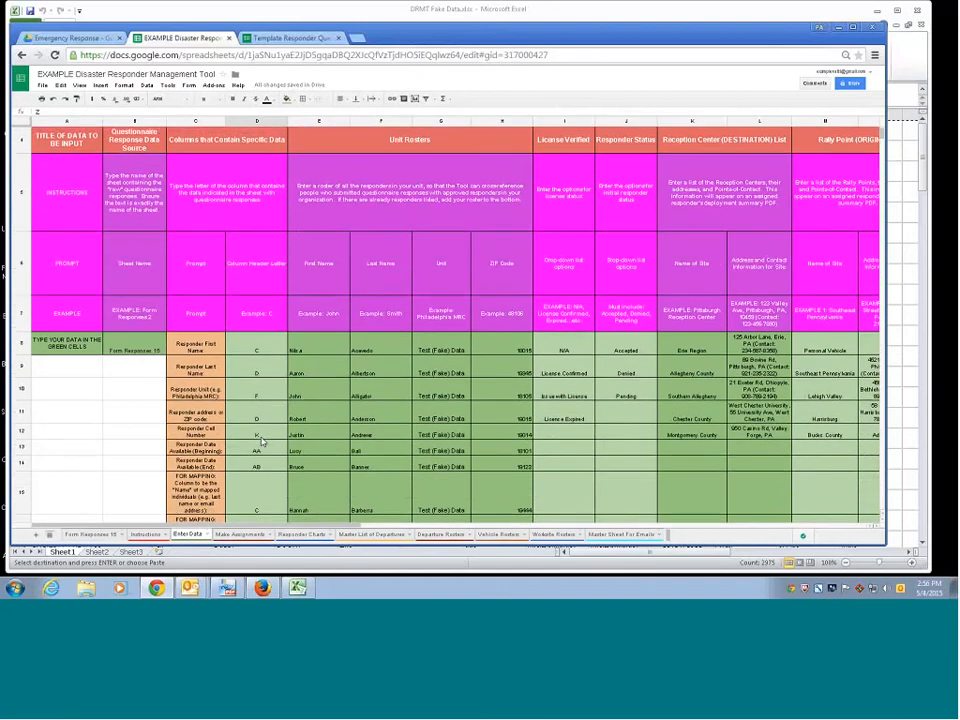
scroll(346, 276, "up", 1)
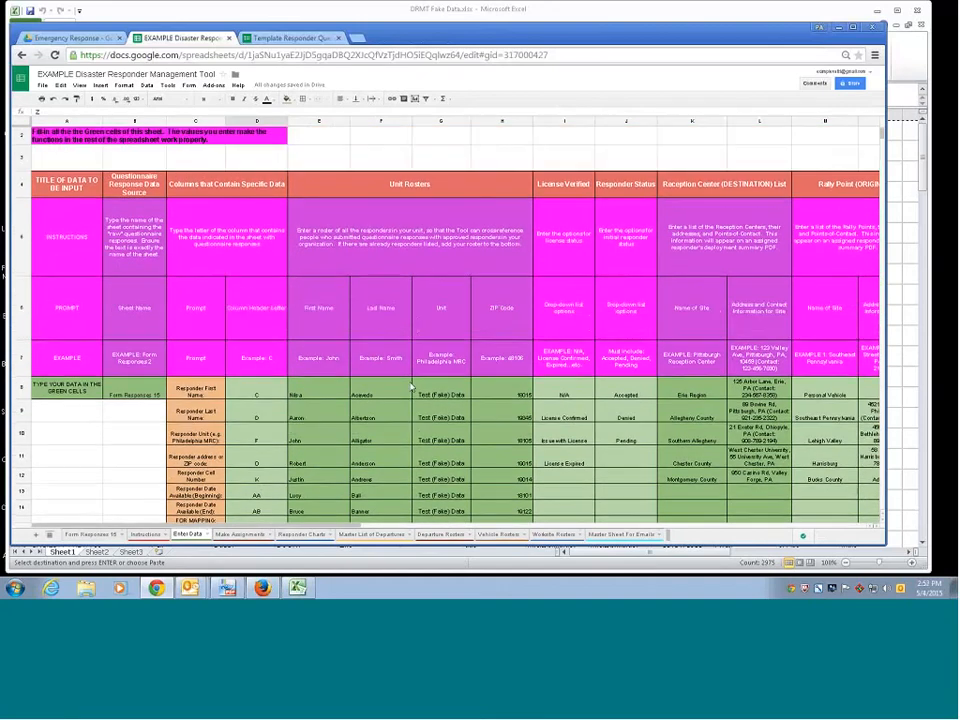
left_click(404, 191)
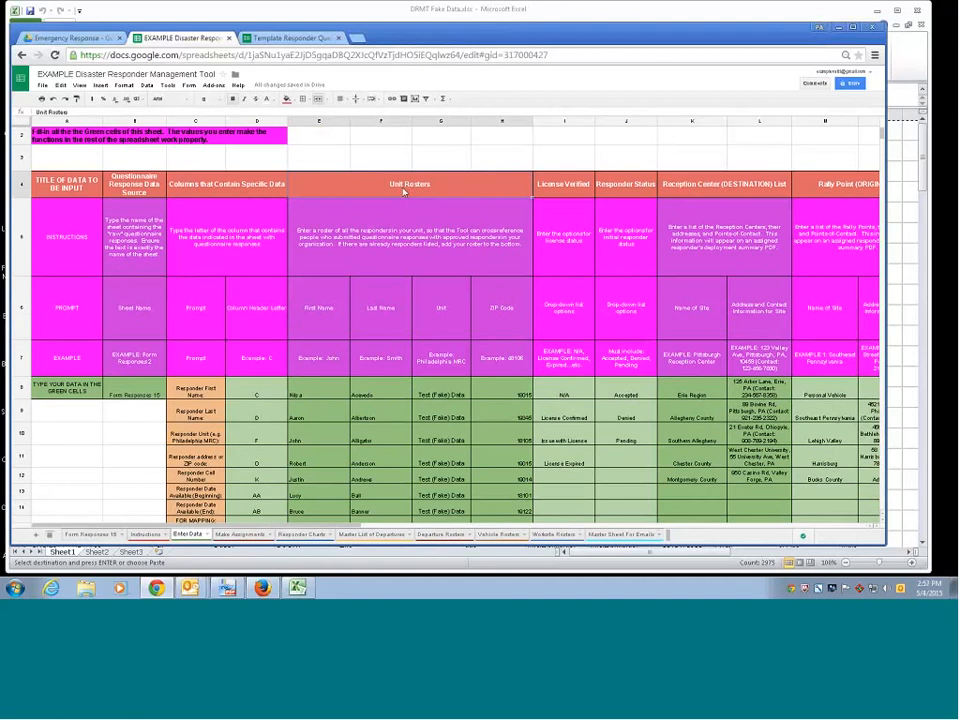
scroll(346, 465, "down", 1)
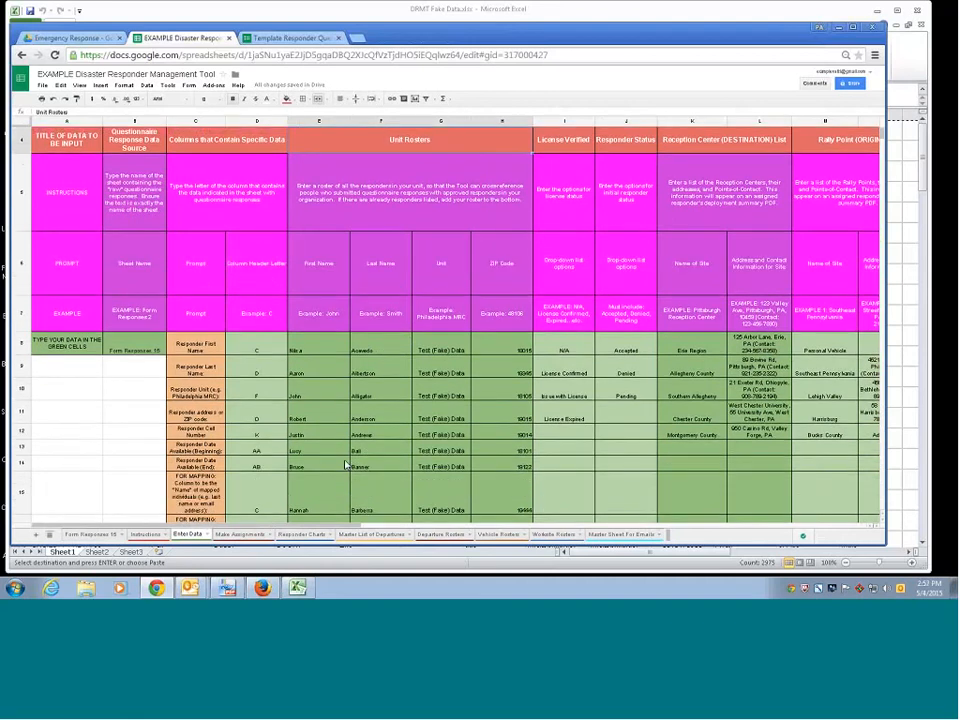
- Examine the First Name and Last Name columns of the questionnaire responses on Form Responses 15
left_click(91, 536)
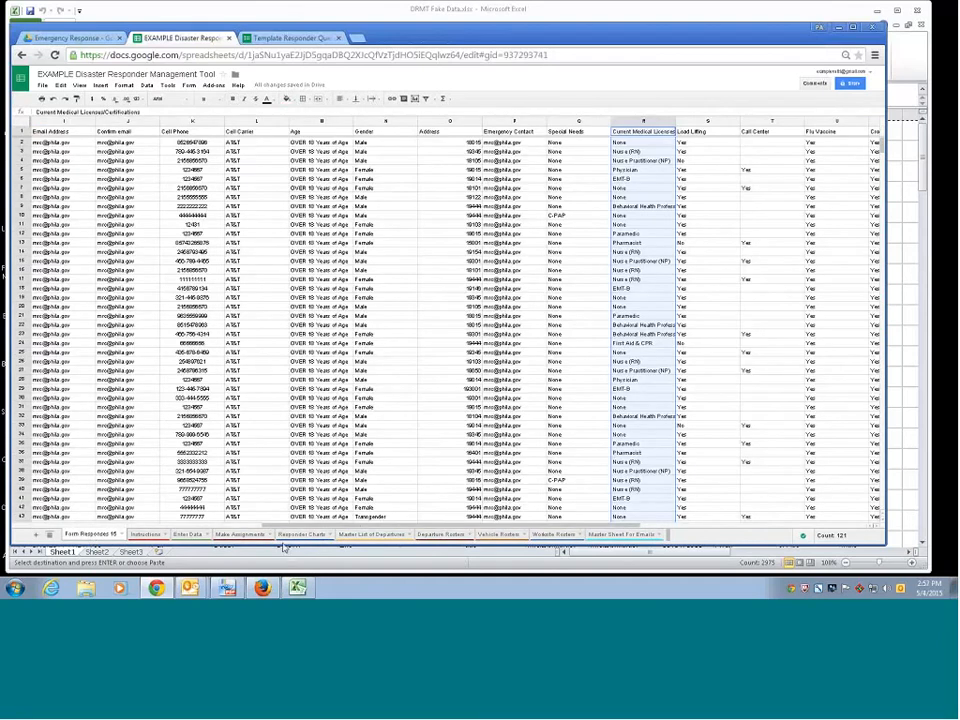
left_click_drag(283, 547, 84, 533)
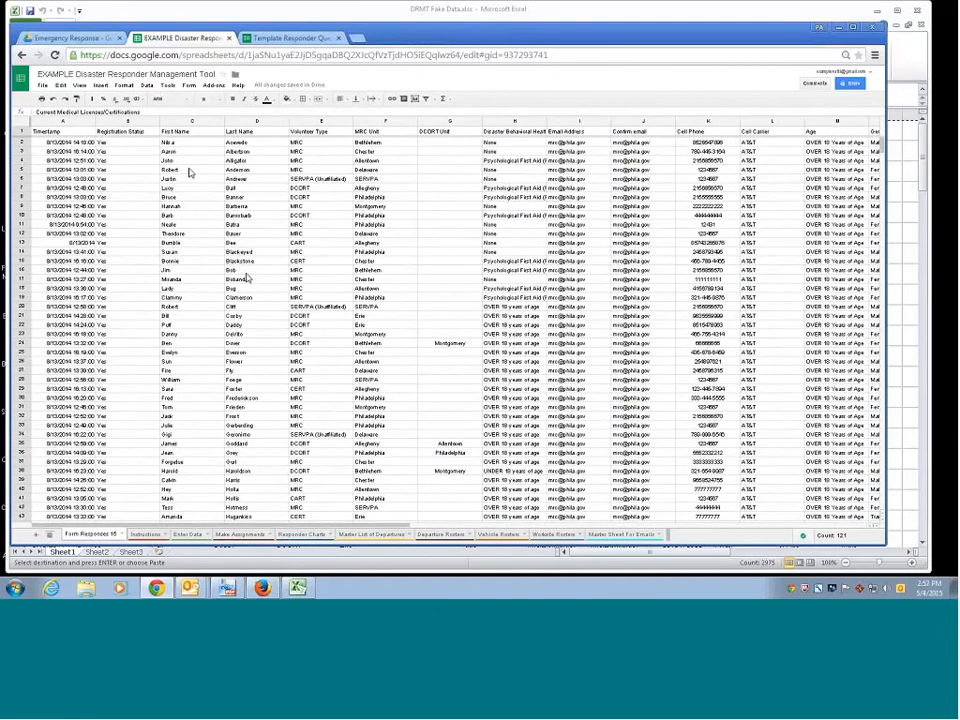
left_click_drag(184, 146, 264, 497)
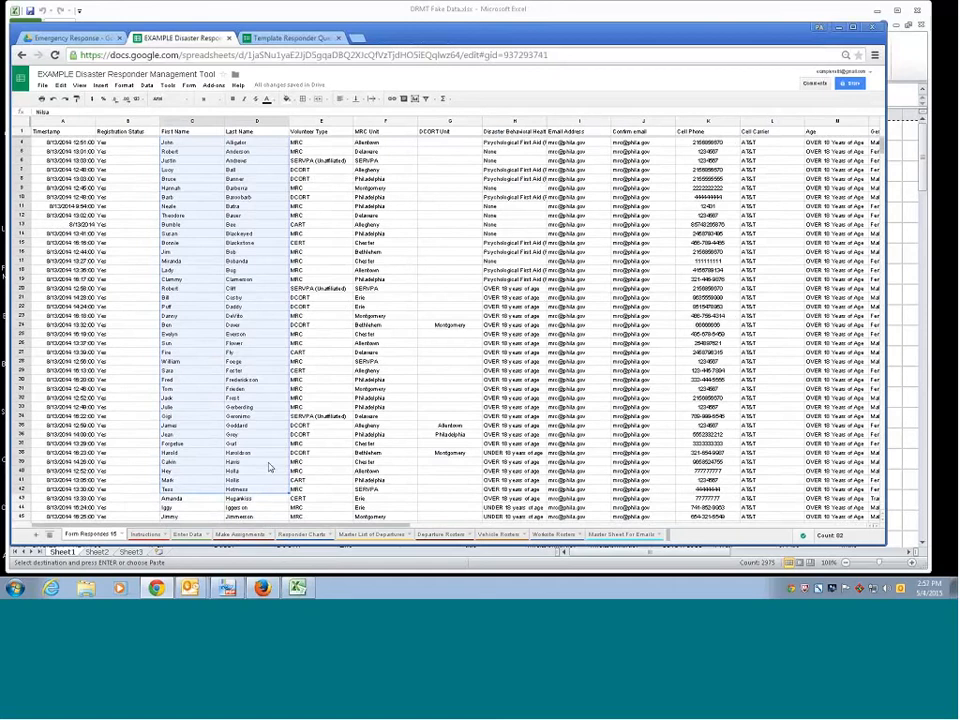
left_click(268, 463)
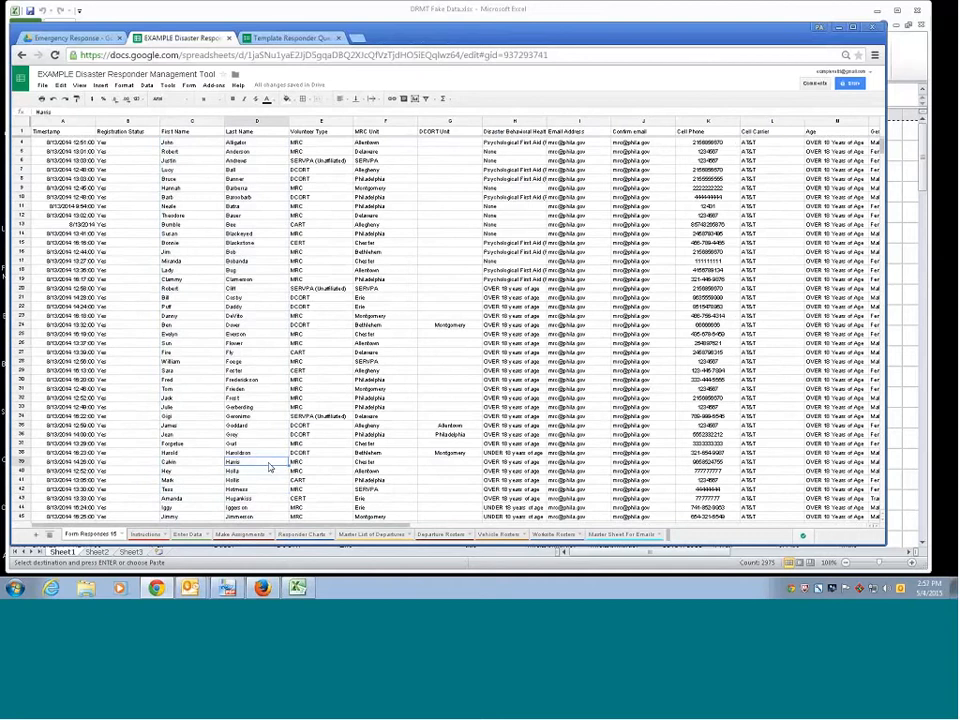
- Review the First Name, Last Name, Unit and ZIP Code prompts under Unit Rosters on Enter Data
left_click(188, 534)
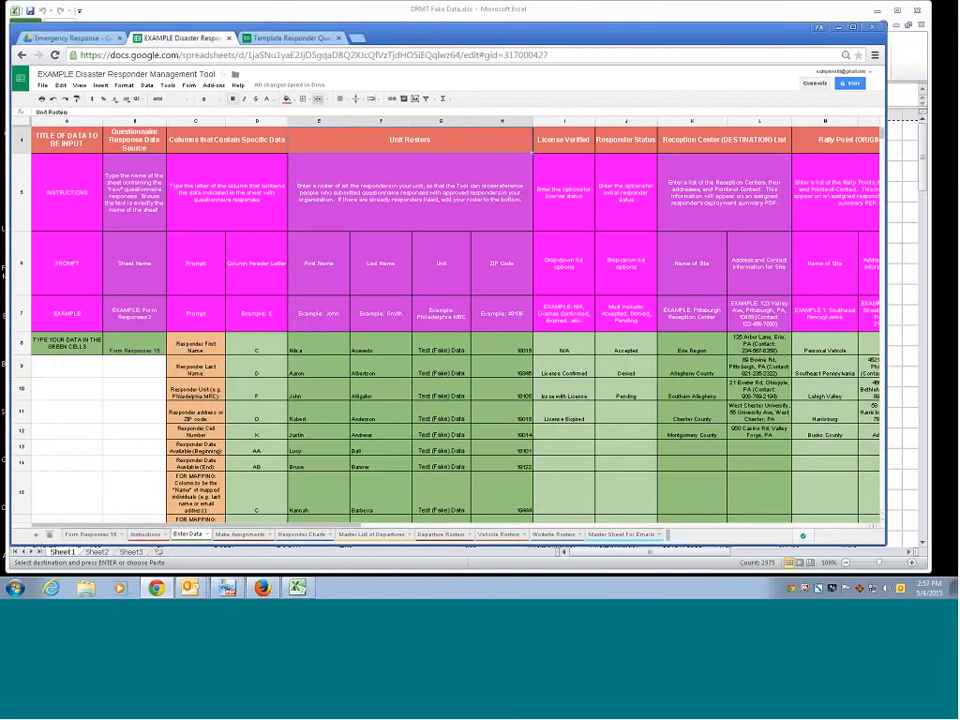
left_click(330, 350)
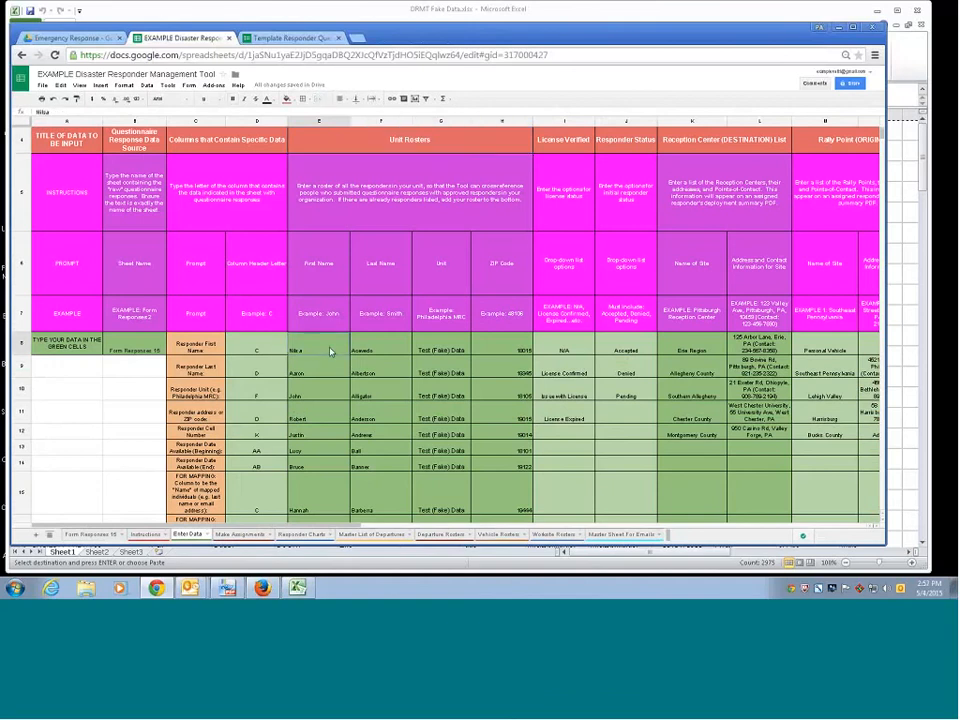
left_click(313, 274)
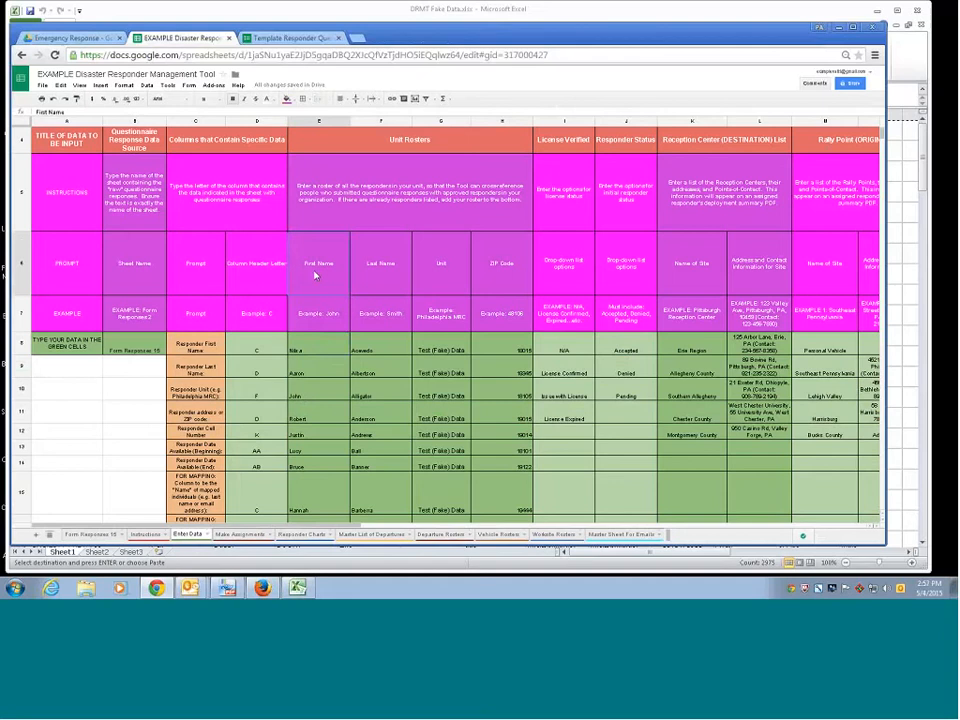
left_click(378, 273)
left_click(434, 277)
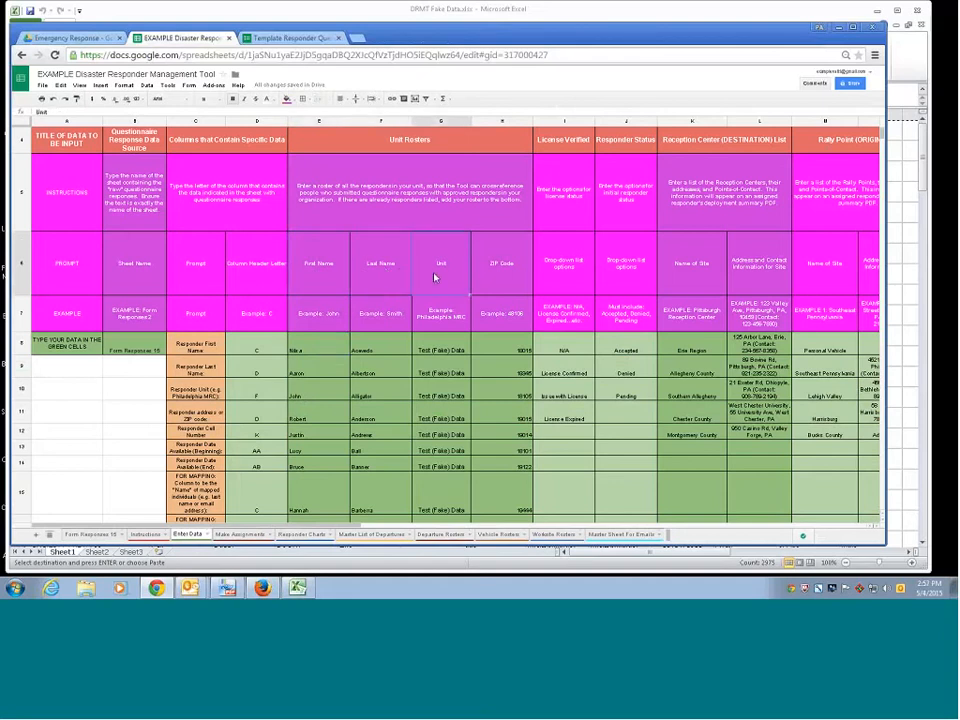
left_click(490, 280)
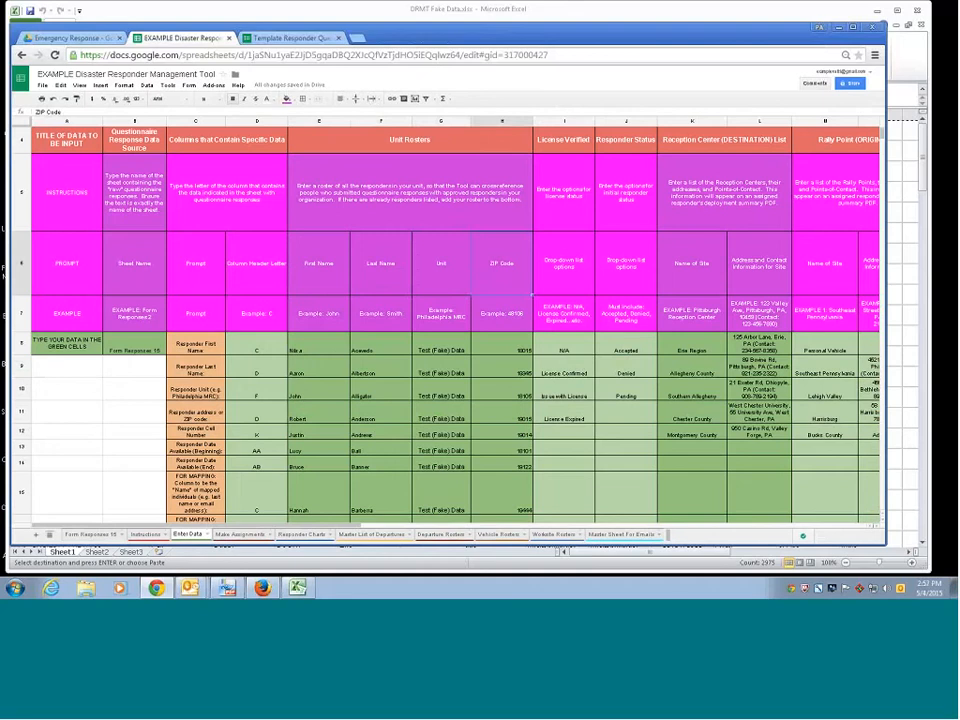
- Look through the Unit Rosters entries on Enter Data, down to the empty green rows below the last responder
left_click_drag(305, 350, 492, 480)
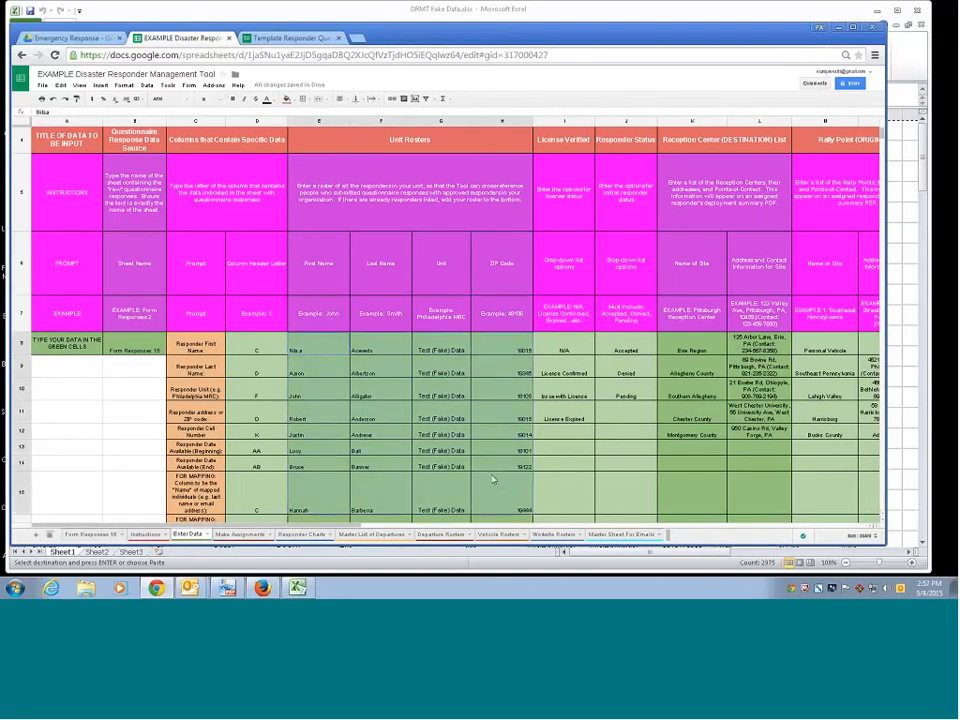
scroll(492, 480, "down", 10)
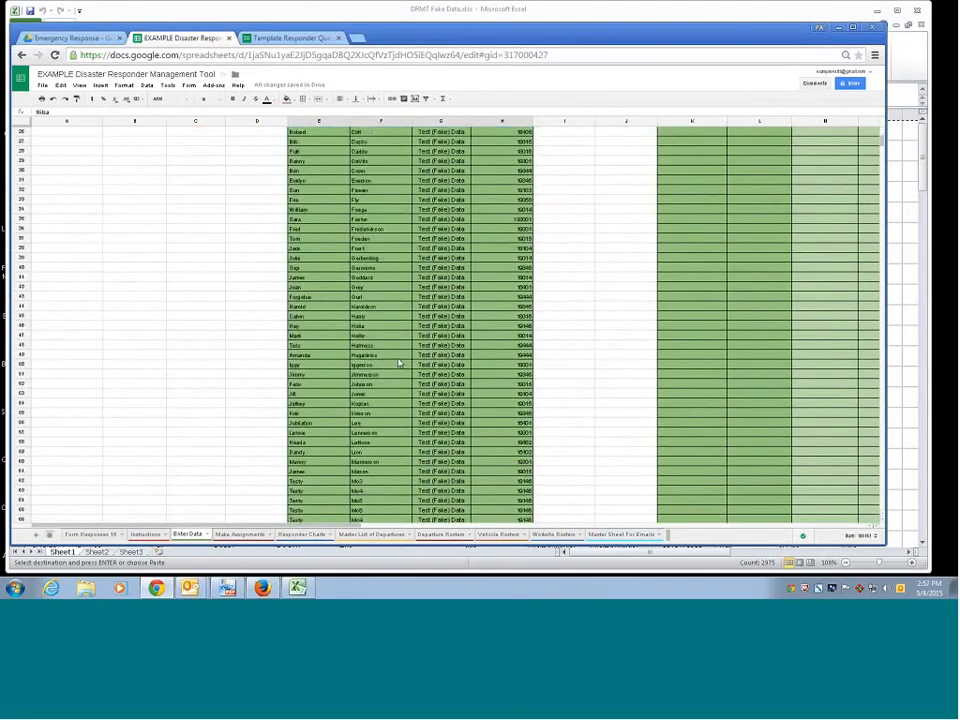
scroll(398, 363, "down", 20)
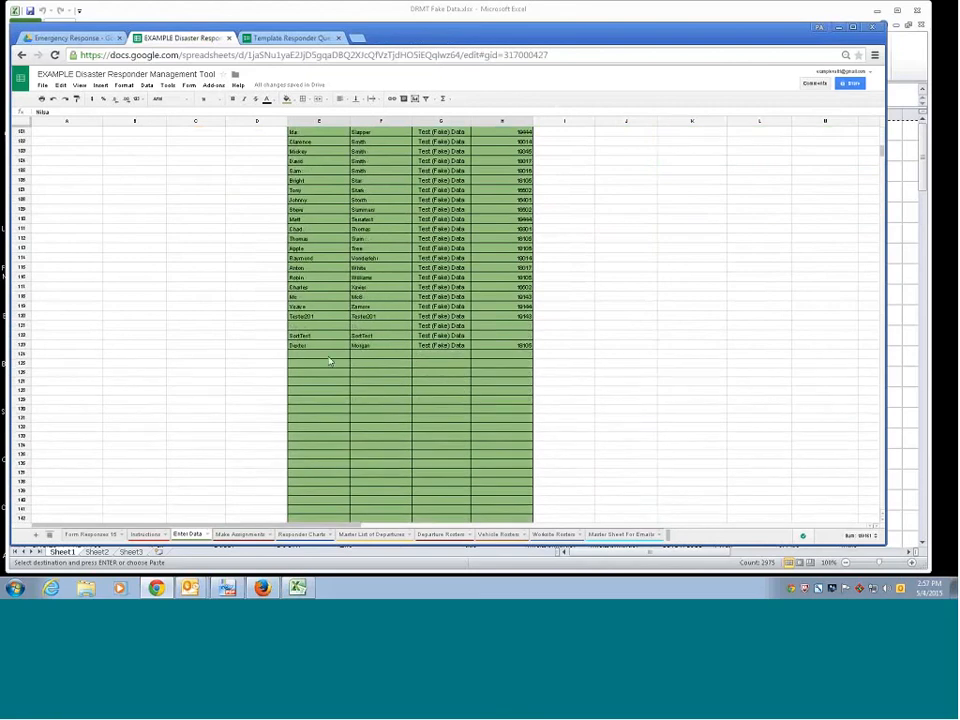
left_click_drag(329, 362, 512, 489)
scroll(414, 405, "up", 10)
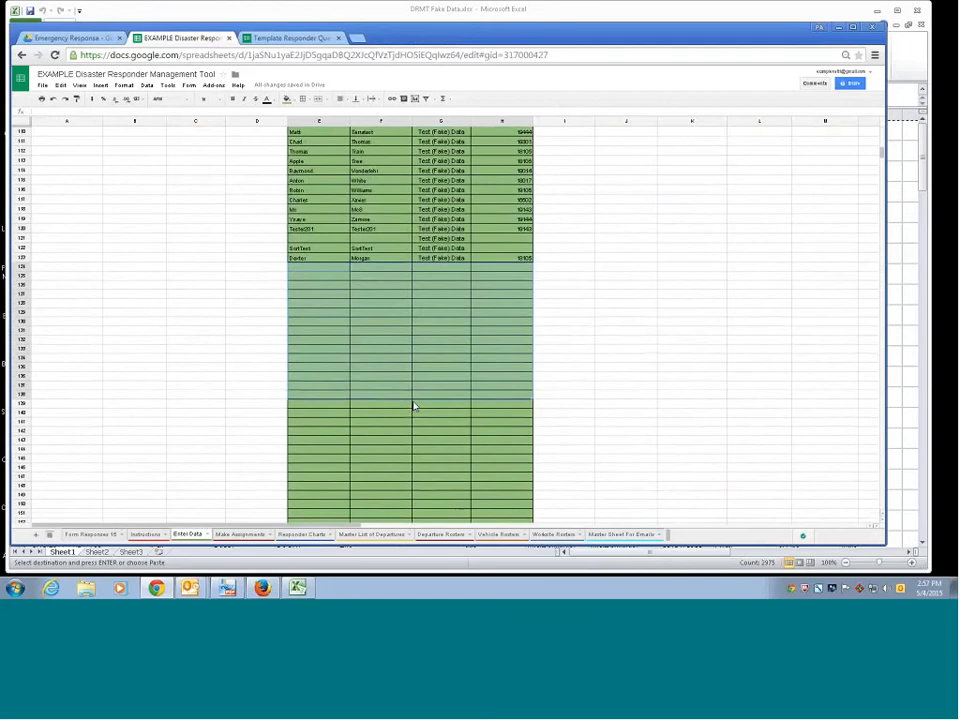
scroll(414, 405, "up", 20)
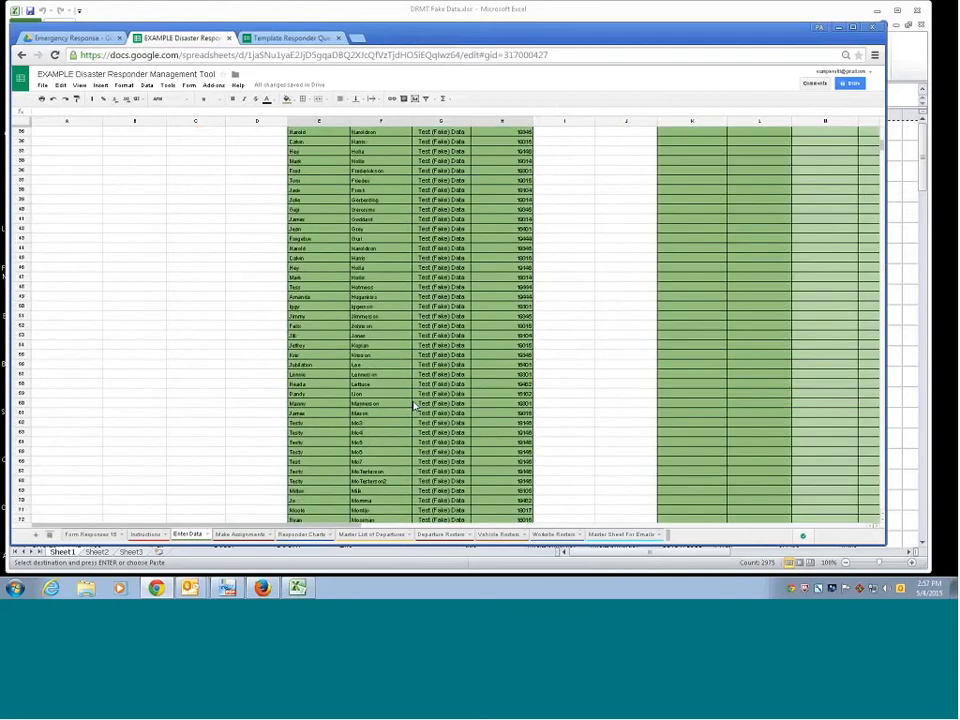
scroll(414, 405, "up", 3)
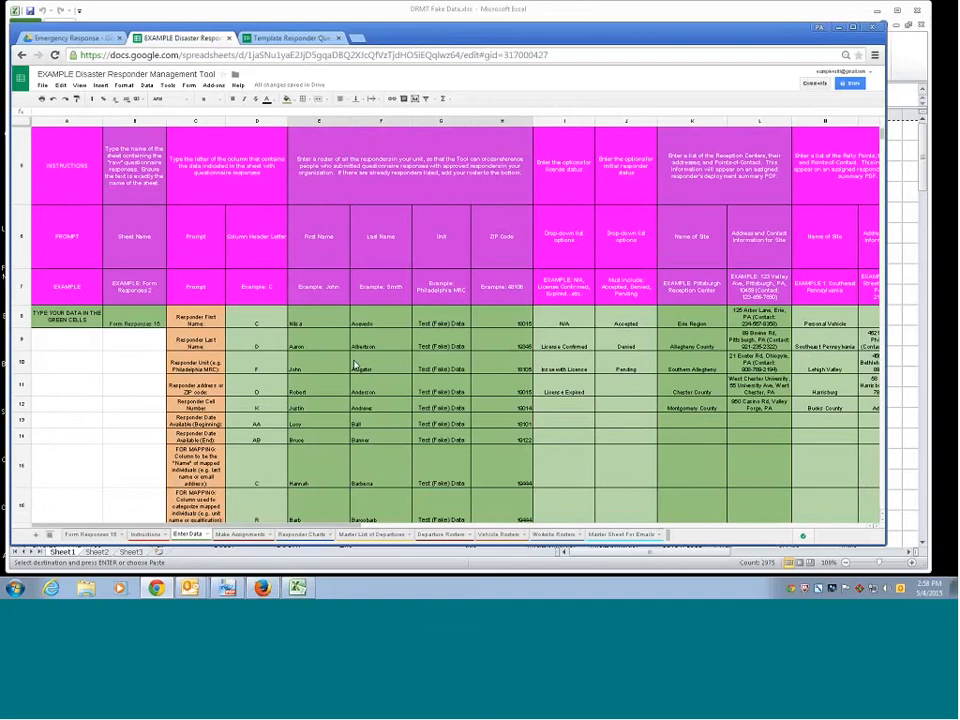
- Examine the Unit Rosters instructions and the first responder's first name, last name and unit in the Enter Data sheet
scroll(356, 366, "up", 1)
scroll(354, 365, "up", 1)
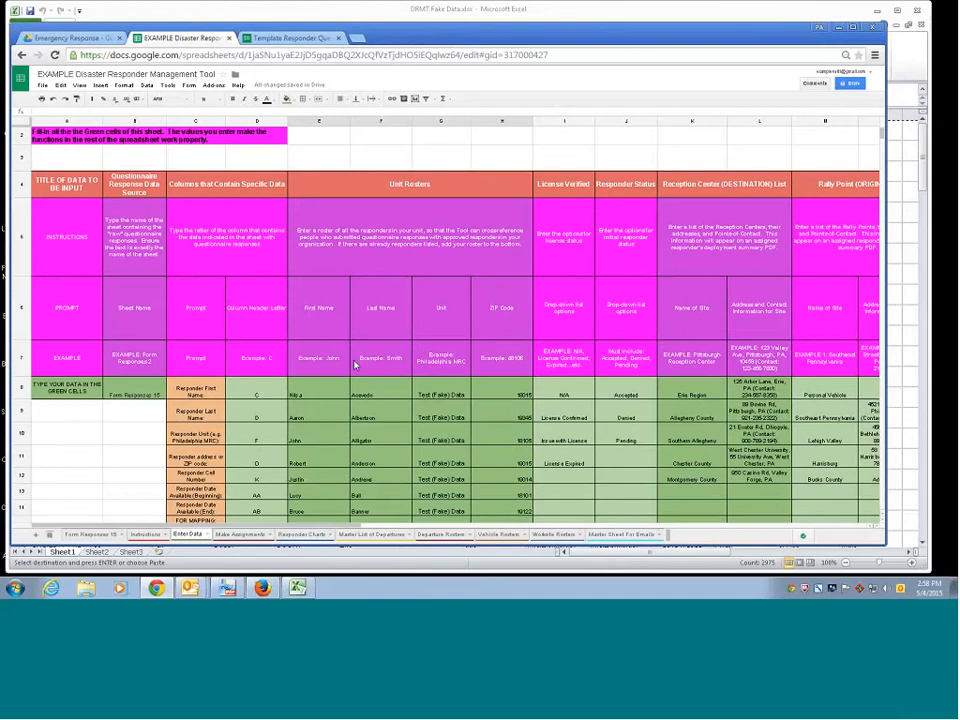
scroll(354, 365, "down", 2)
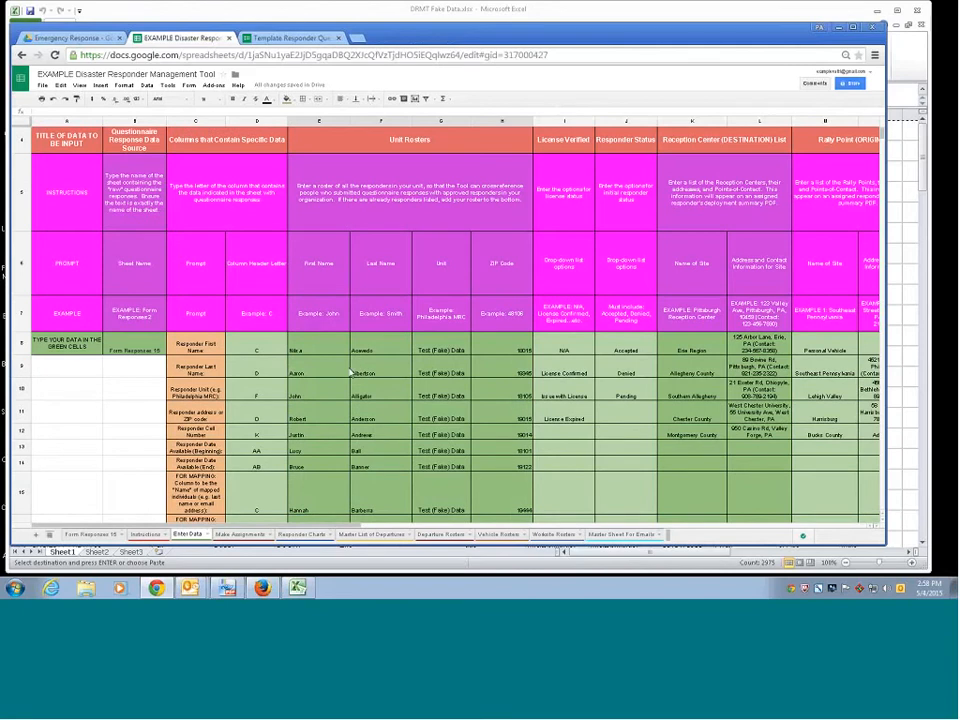
left_click(342, 350)
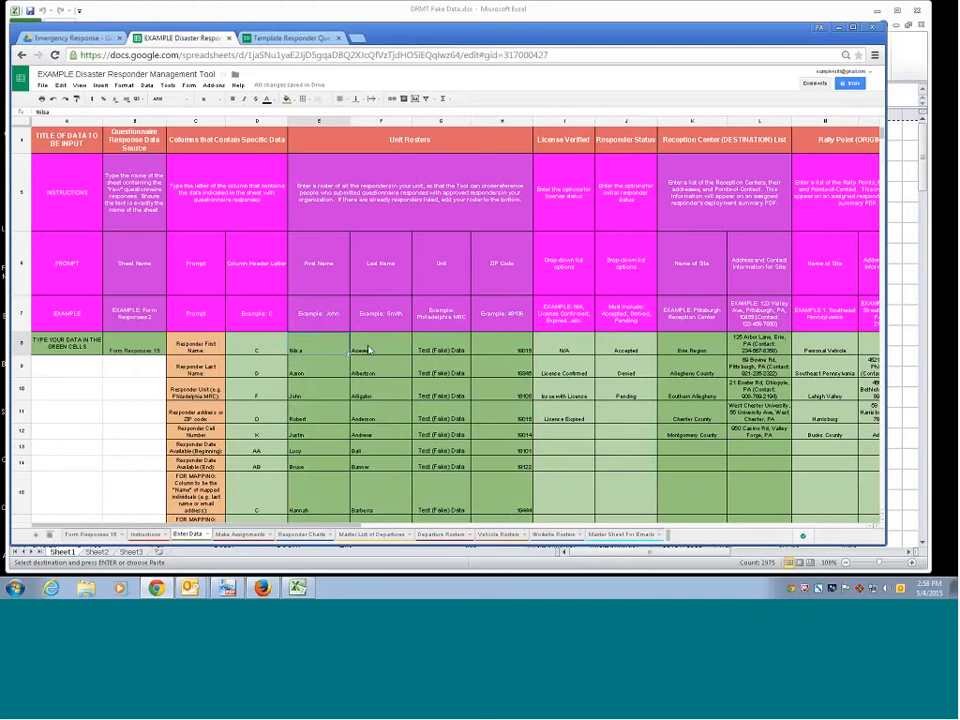
left_click(385, 351)
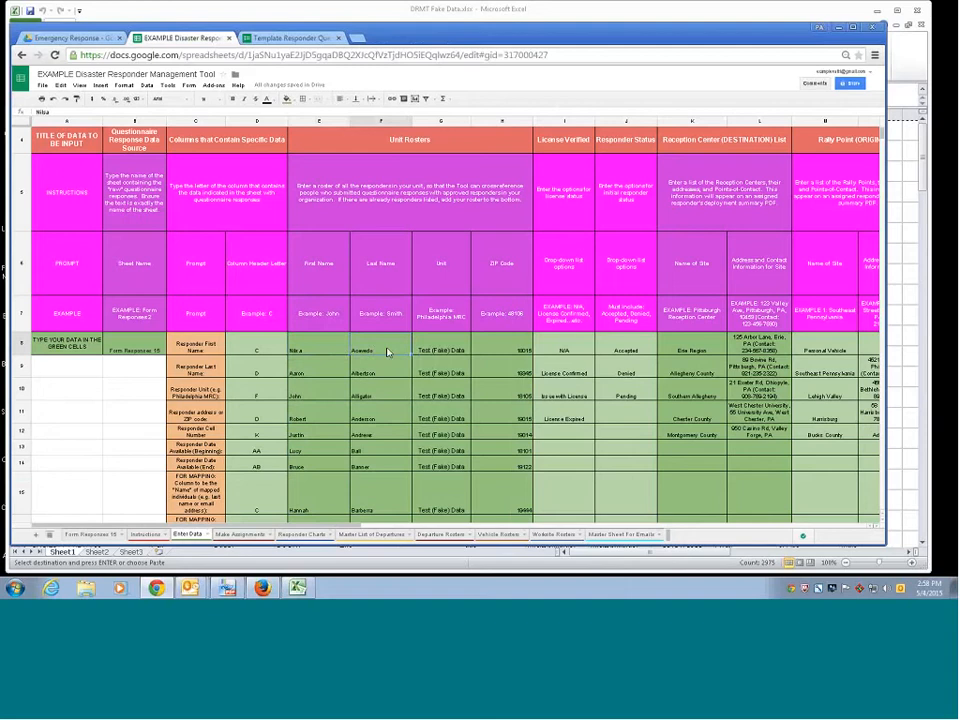
left_click(464, 347)
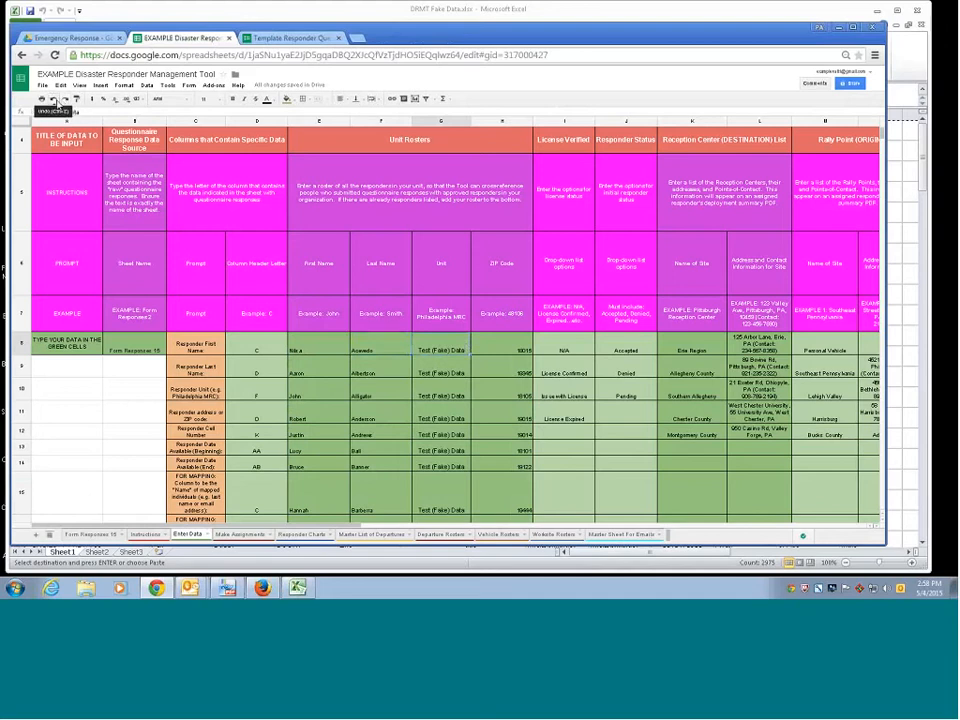
- Enter "web" in cell B9 under the questionnaire sheet name, and clear that cell again
left_click(157, 368)
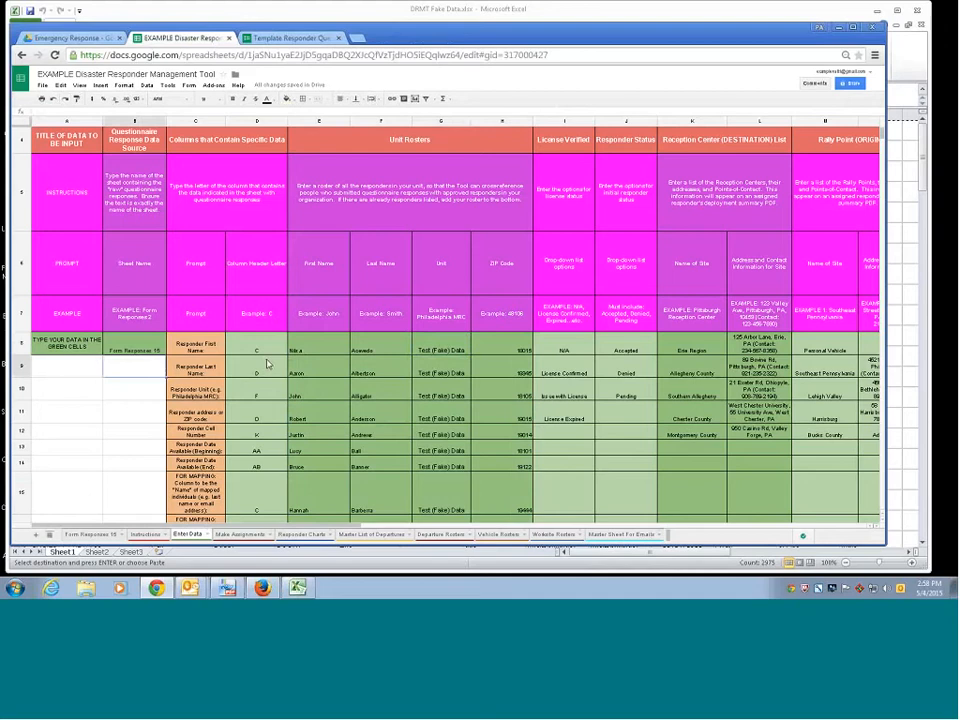
type("west")
key("Return")
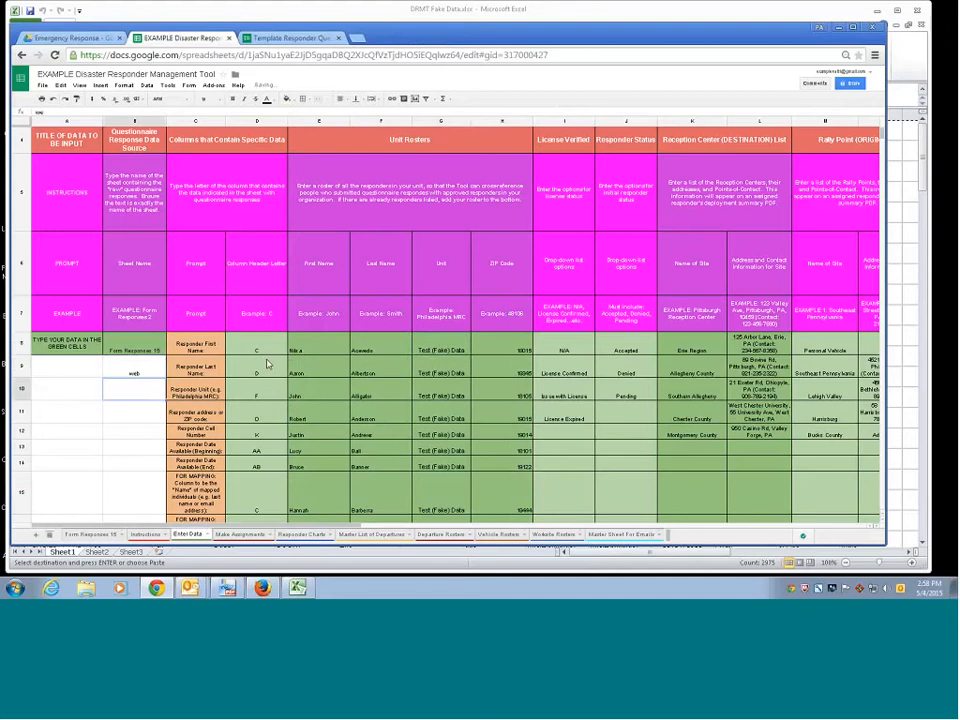
left_click(155, 369)
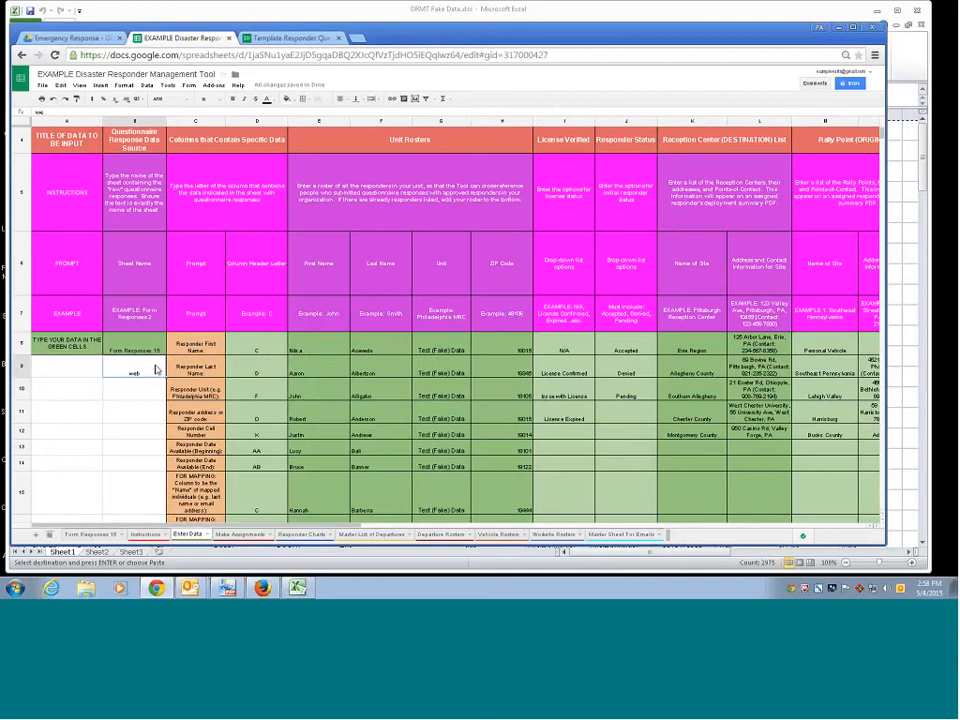
key("Delete")
- Review the unit roster entries in the Enter Data sheet, including the first and last name in row 24
scroll(327, 350, "up", 1)
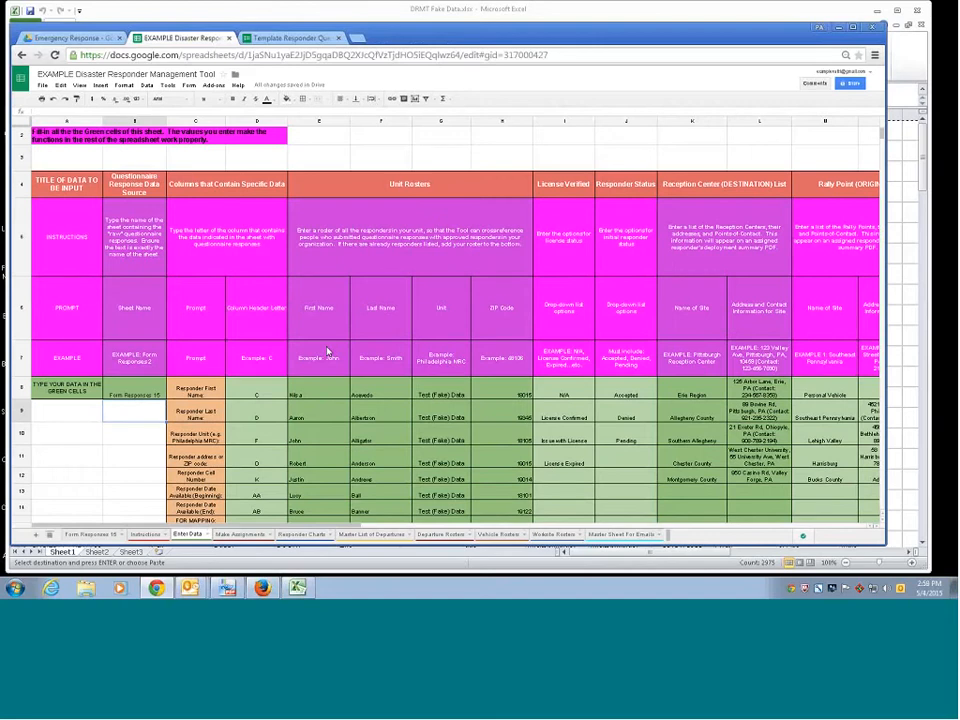
scroll(327, 350, "down", 5)
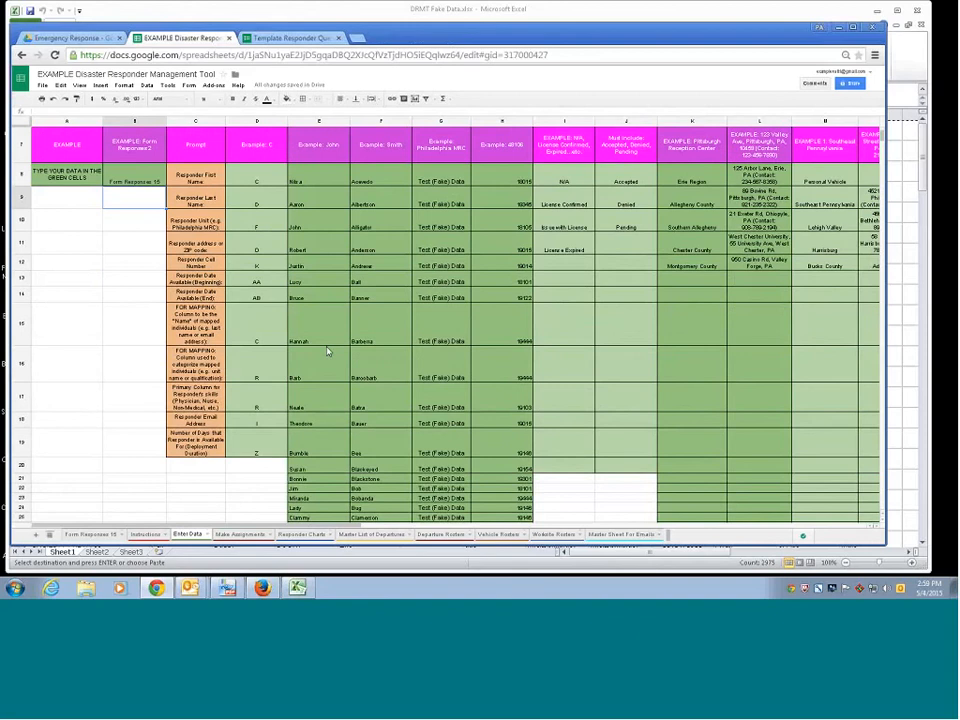
scroll(327, 351, "up", 1)
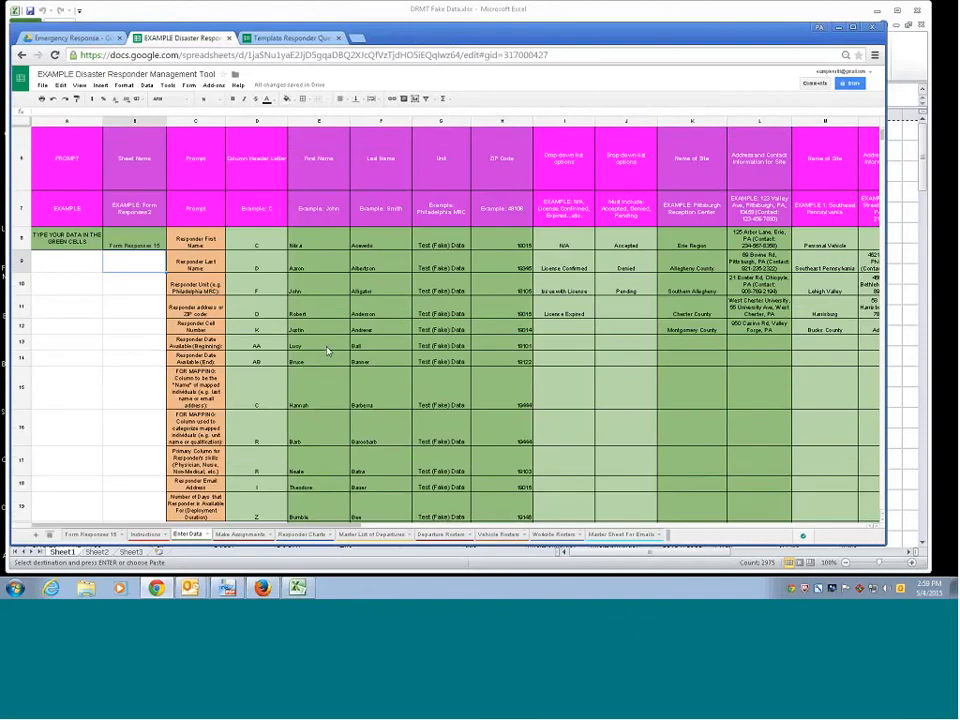
scroll(327, 351, "down", 1)
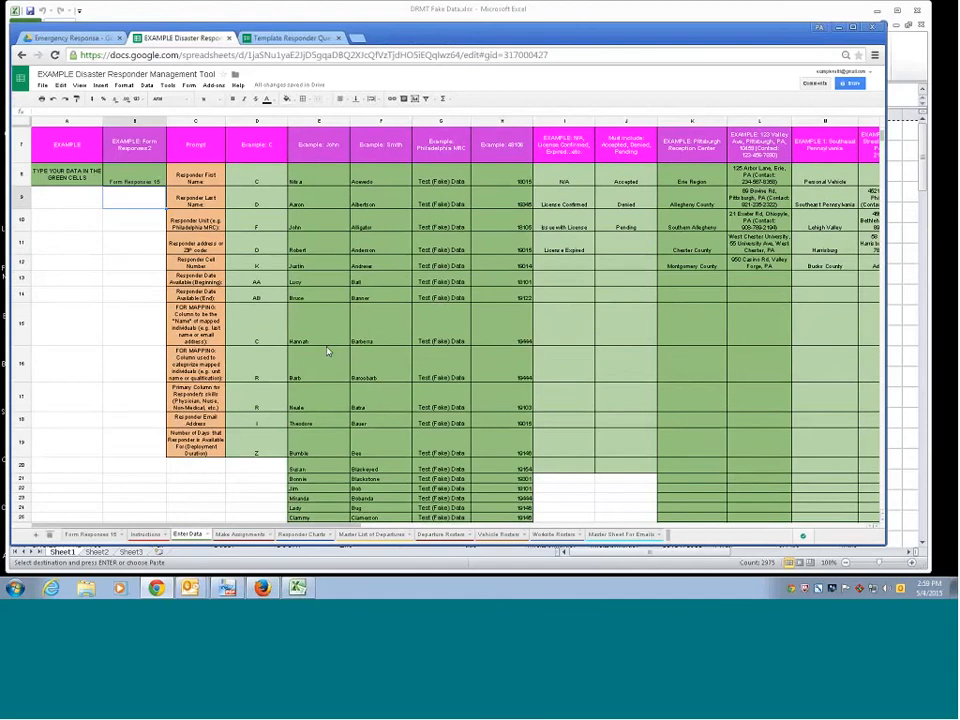
scroll(327, 351, "down", 1)
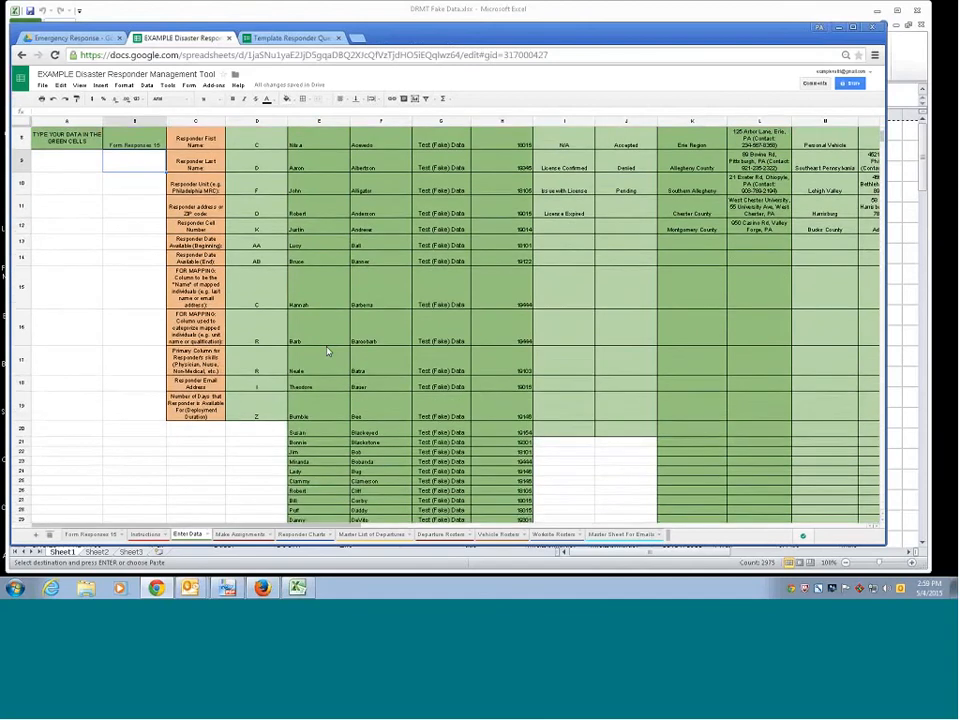
scroll(327, 351, "down", 1)
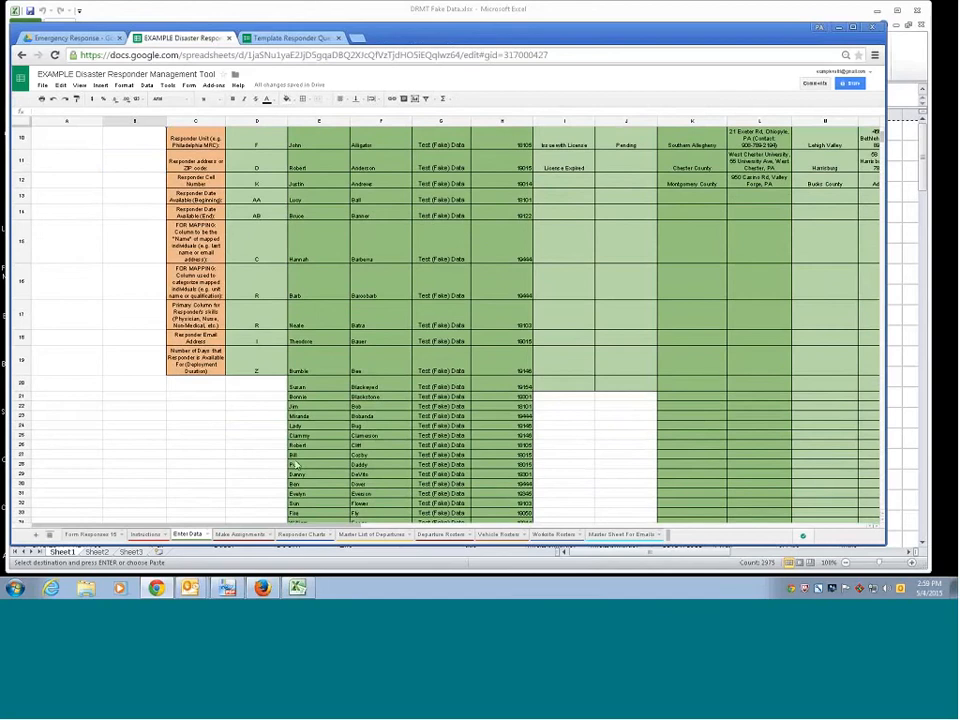
left_click(338, 427)
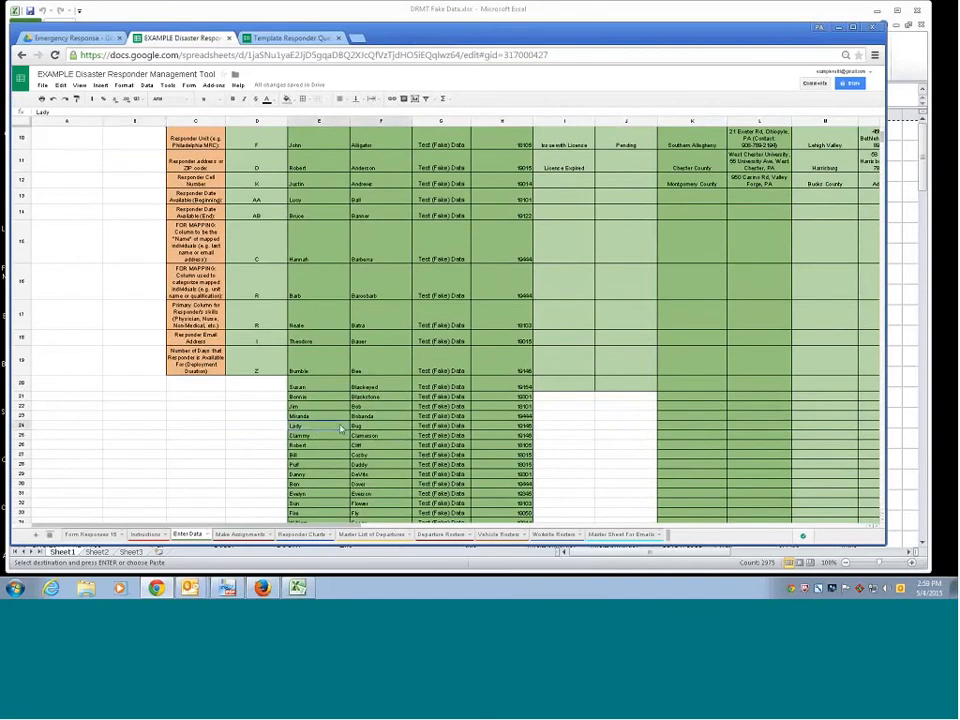
left_click(360, 427)
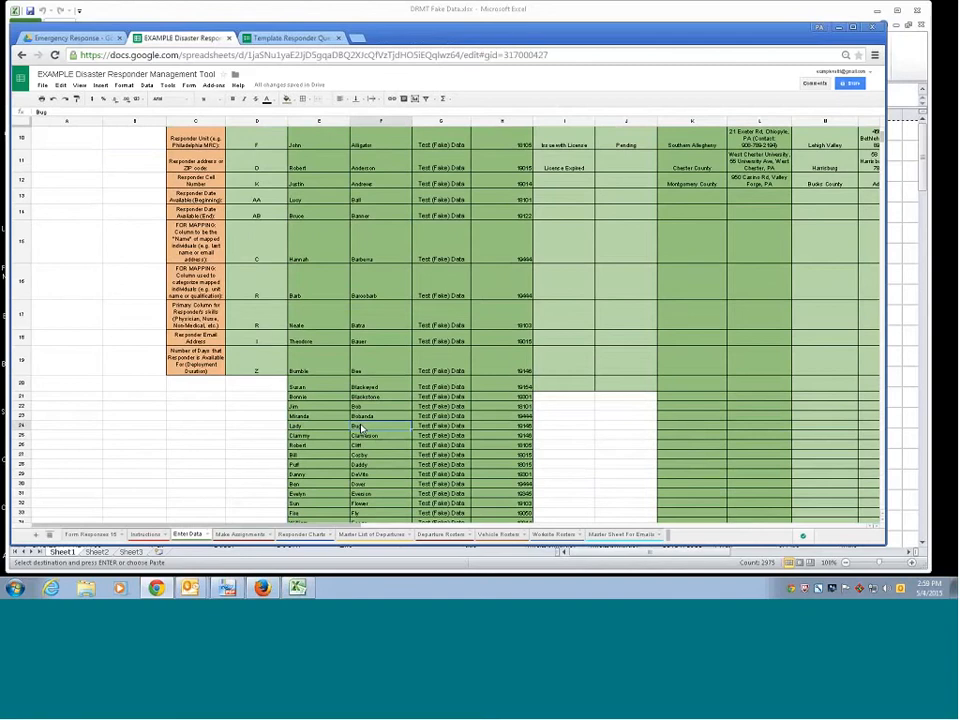
scroll(361, 428, "up", 5)
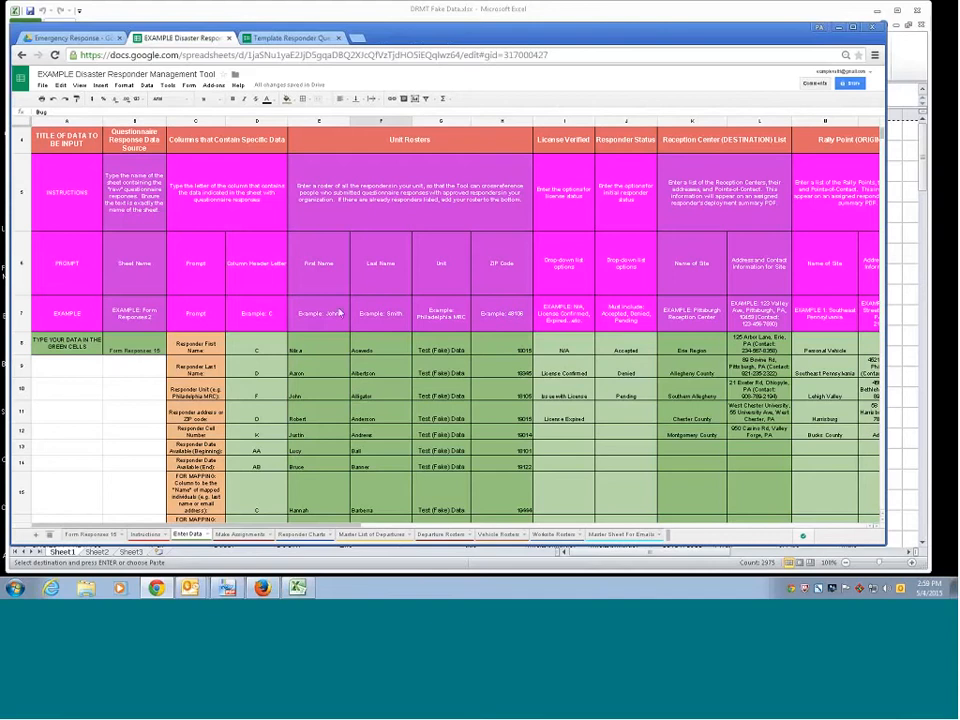
scroll(381, 170, "up", 2)
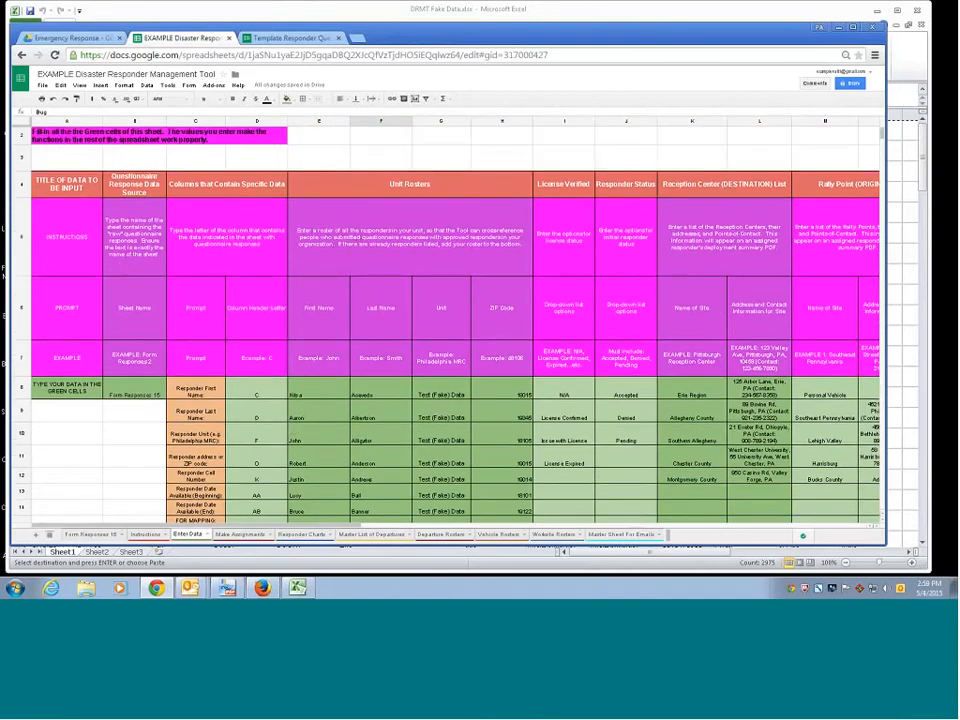
- Open the Make Assignments sheet and review the responders' first names, last names and units
left_click(231, 535)
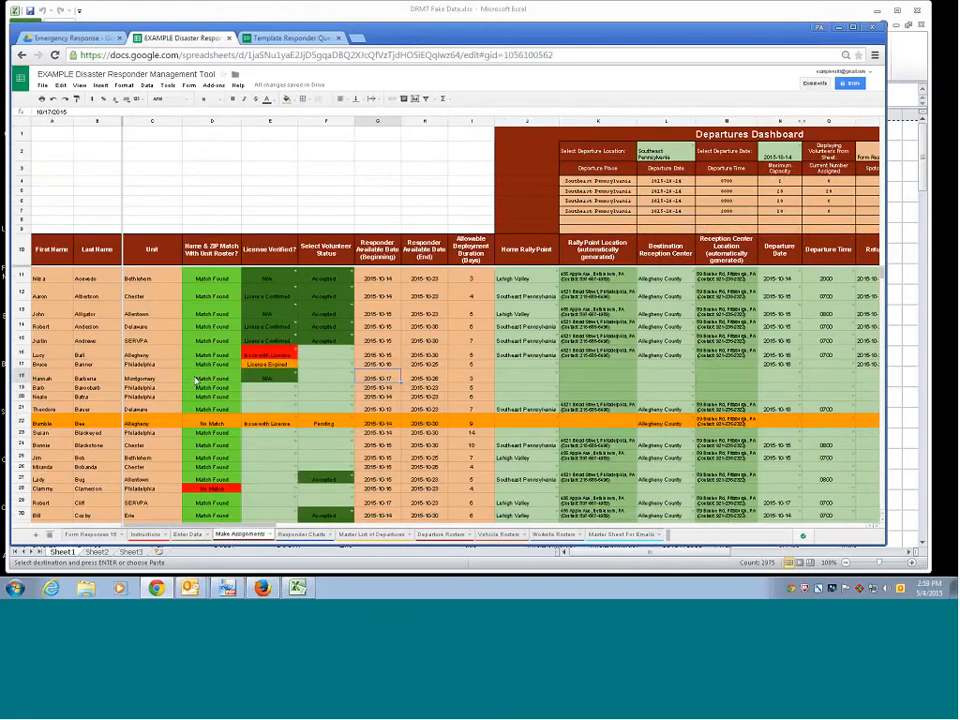
left_click(53, 251)
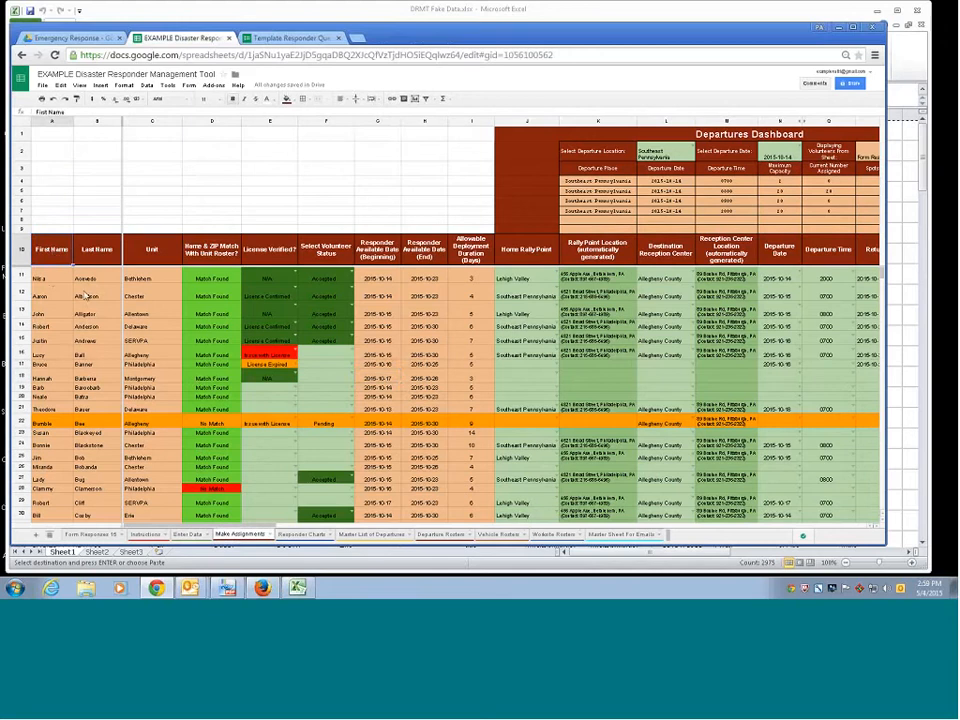
scroll(90, 460, "down", 4)
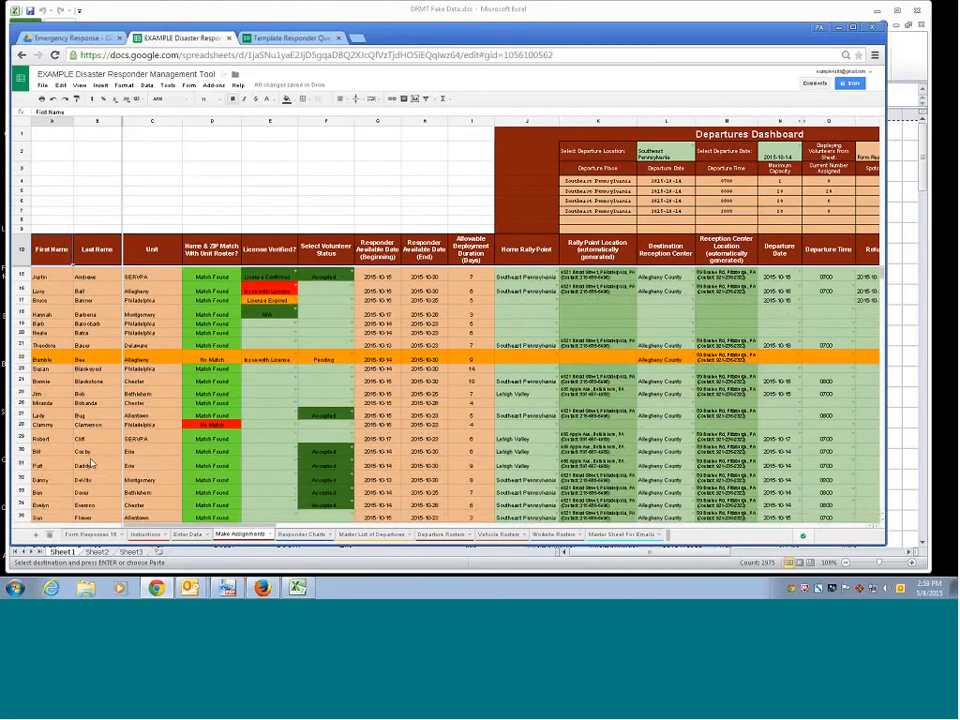
scroll(90, 460, "up", 4)
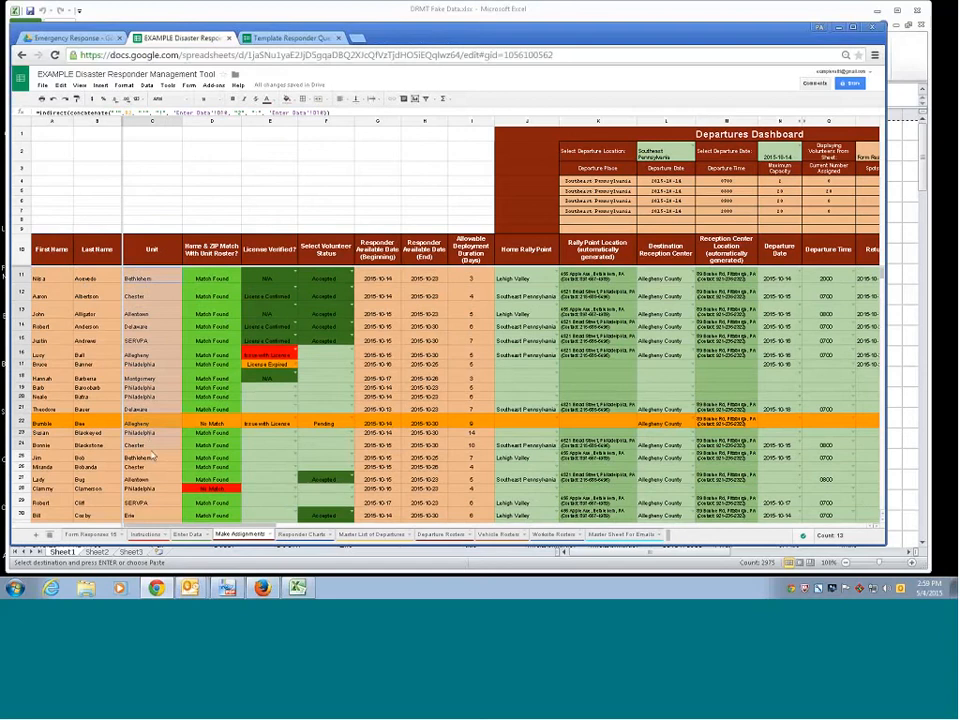
left_click(155, 457)
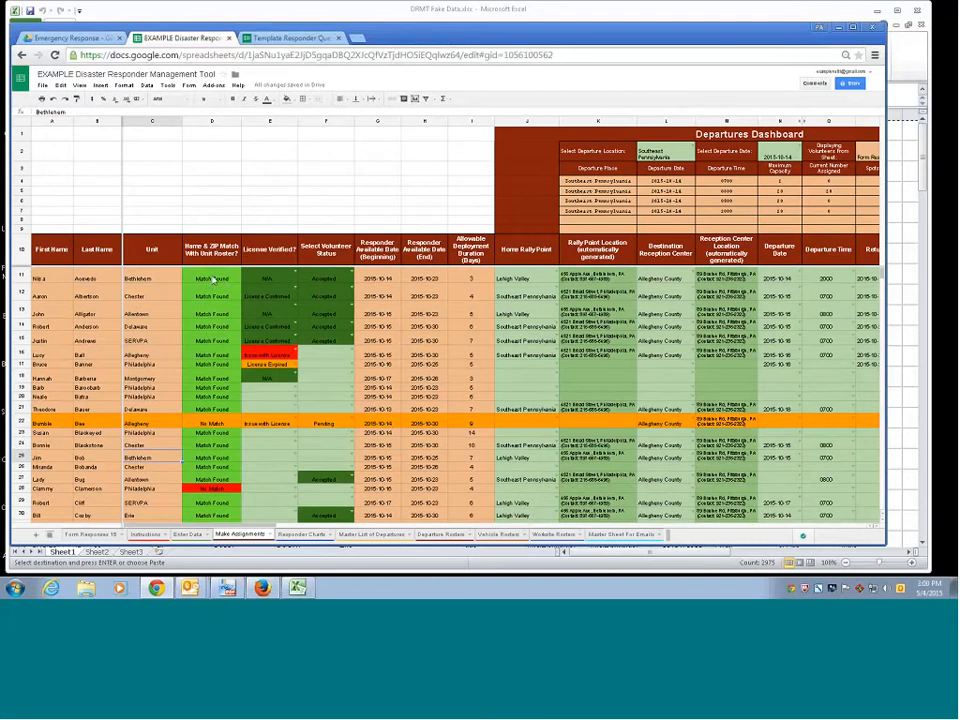
- Compare the first roster entry in Enter Data with the Name & ZIP Match column in Make Assignments, including row 28
left_click(201, 532)
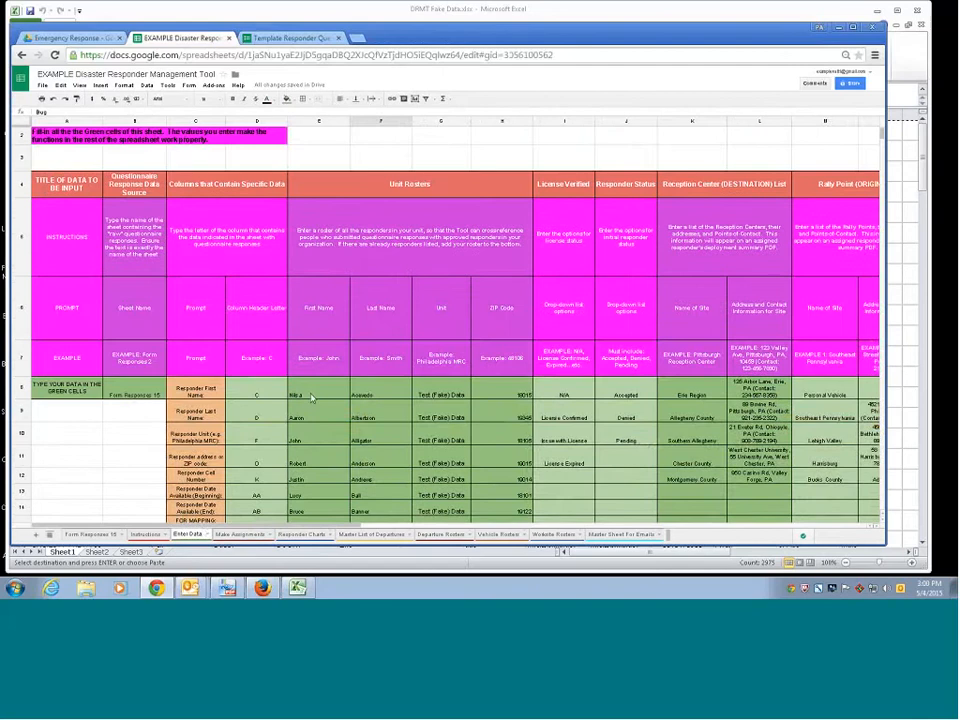
scroll(311, 395, "down", 1)
scroll(325, 368, "up", 1)
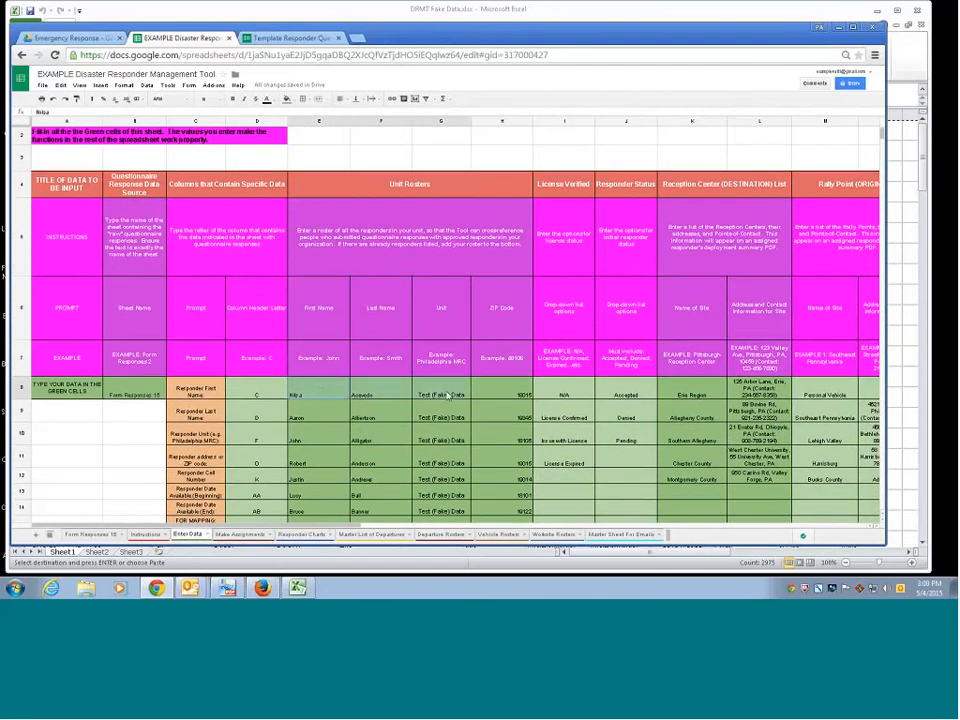
left_click(240, 534)
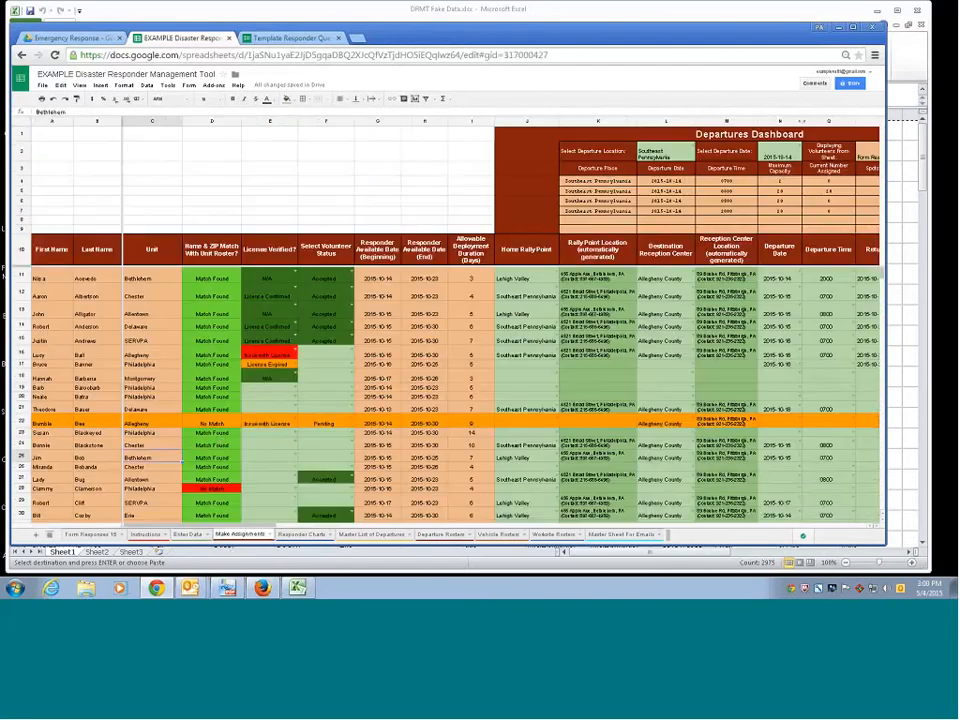
left_click(205, 281)
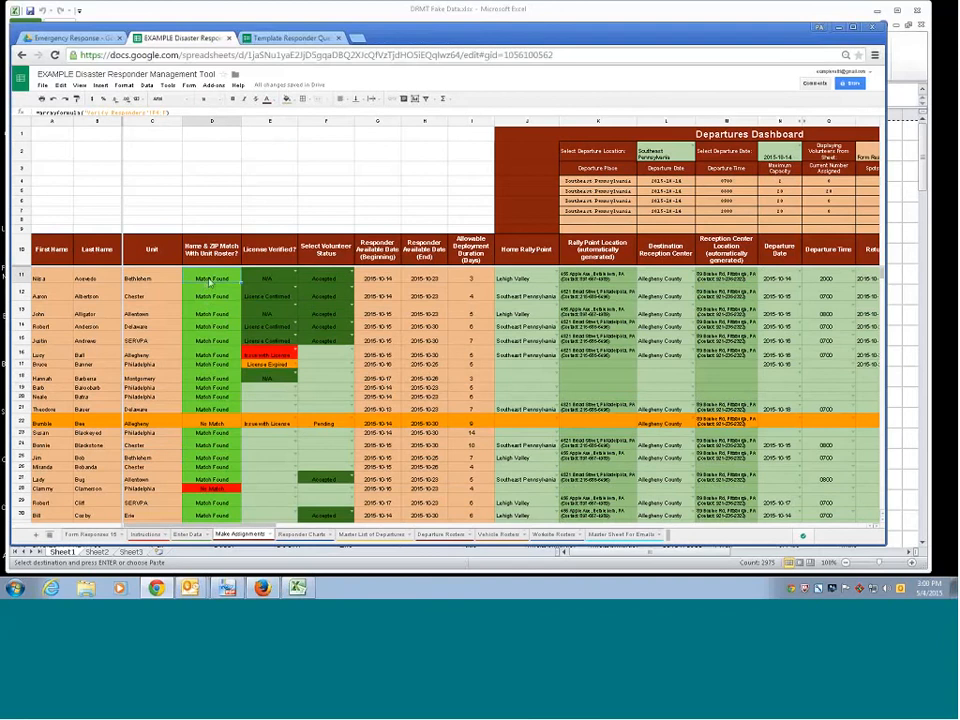
scroll(226, 285, "down", 1)
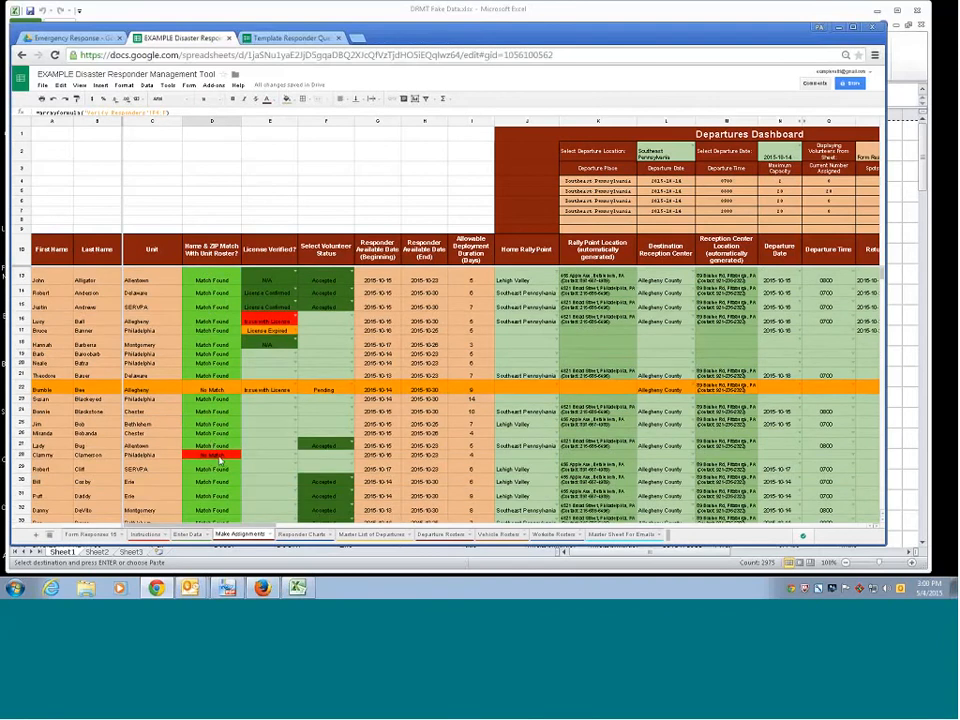
left_click(226, 458)
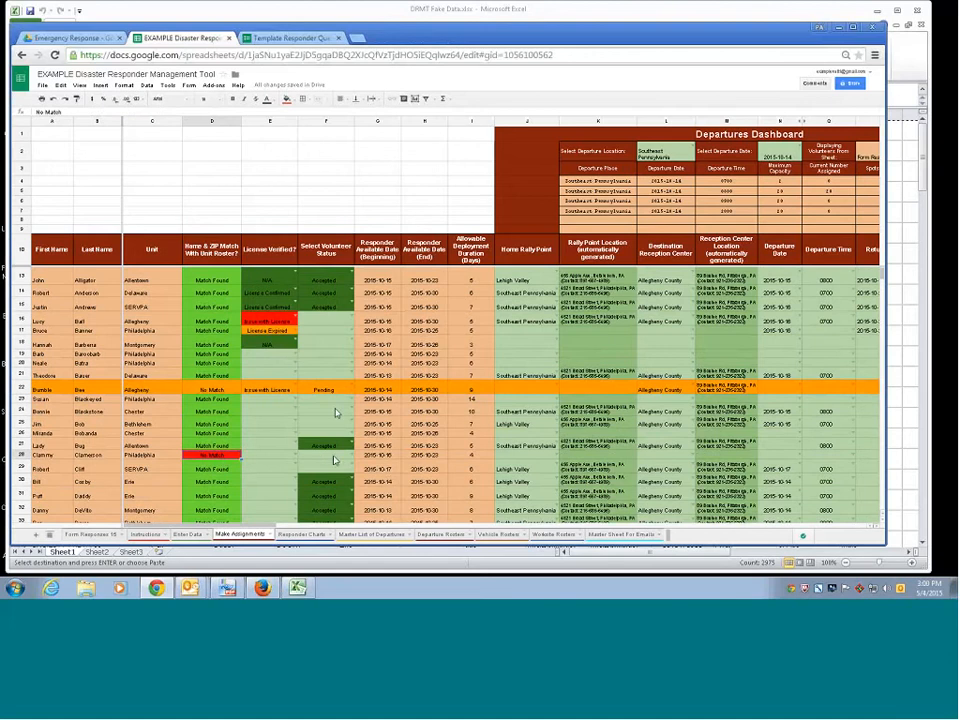
- Set the volunteer status of the responder in row 16 to Accepted
scroll(334, 460, "up", 1)
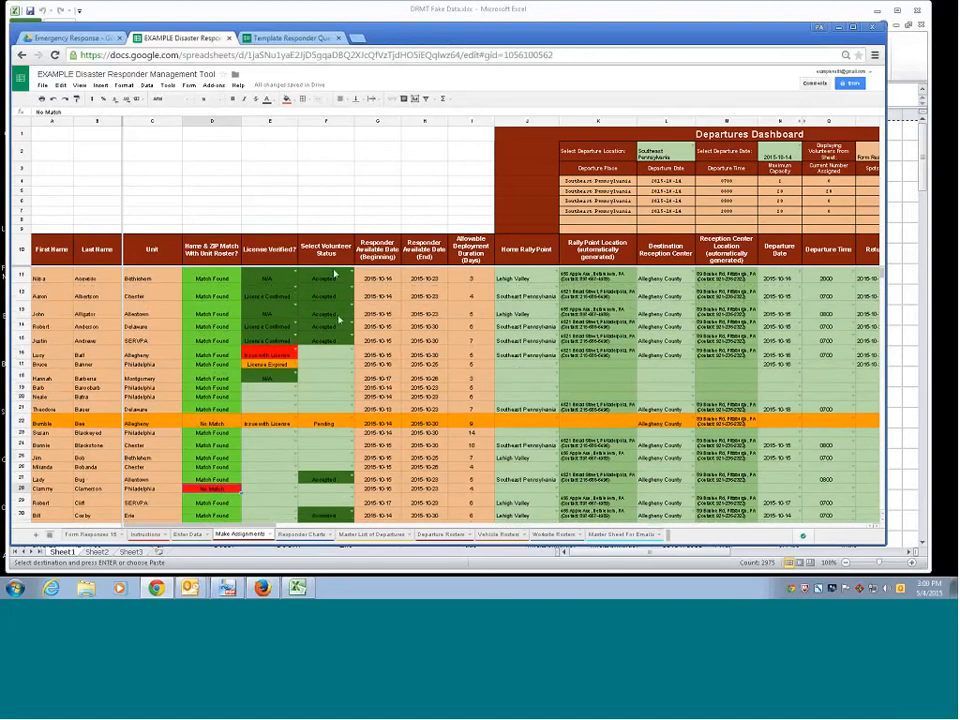
left_click(349, 355)
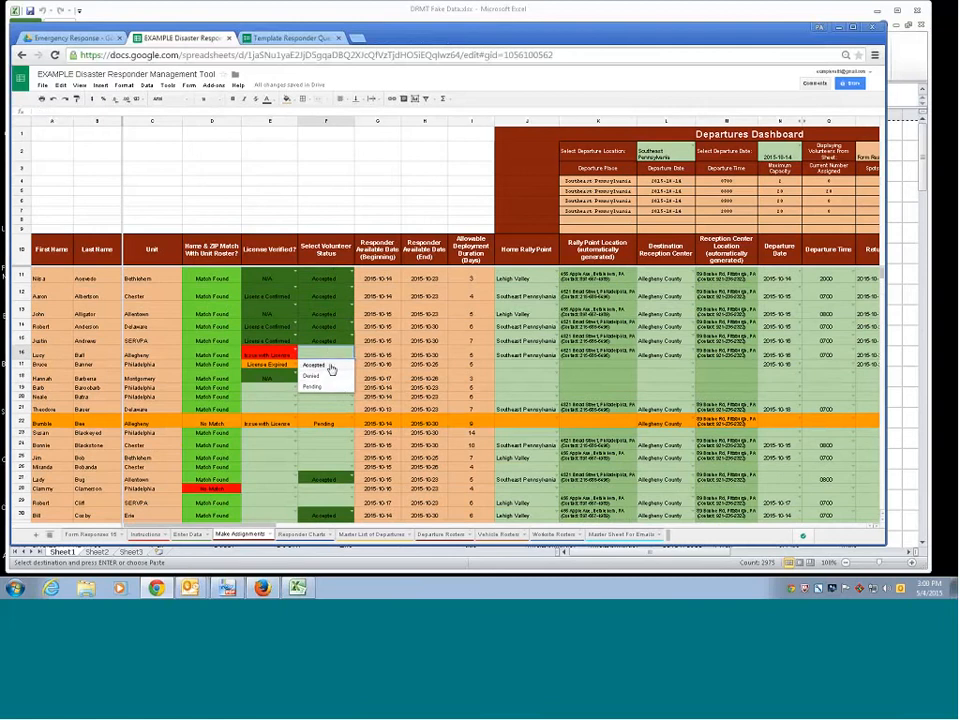
left_click(332, 366)
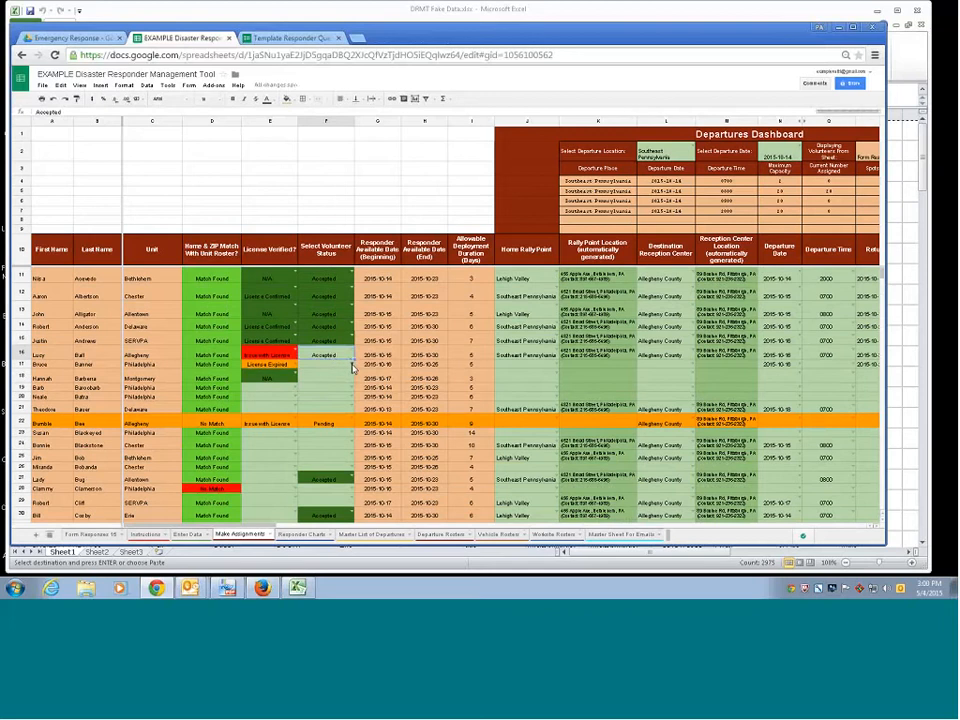
- Check the status options for the orange-highlighted responder in row 22, and examine how the denied responder in row 49 is highlighted
left_click(351, 422)
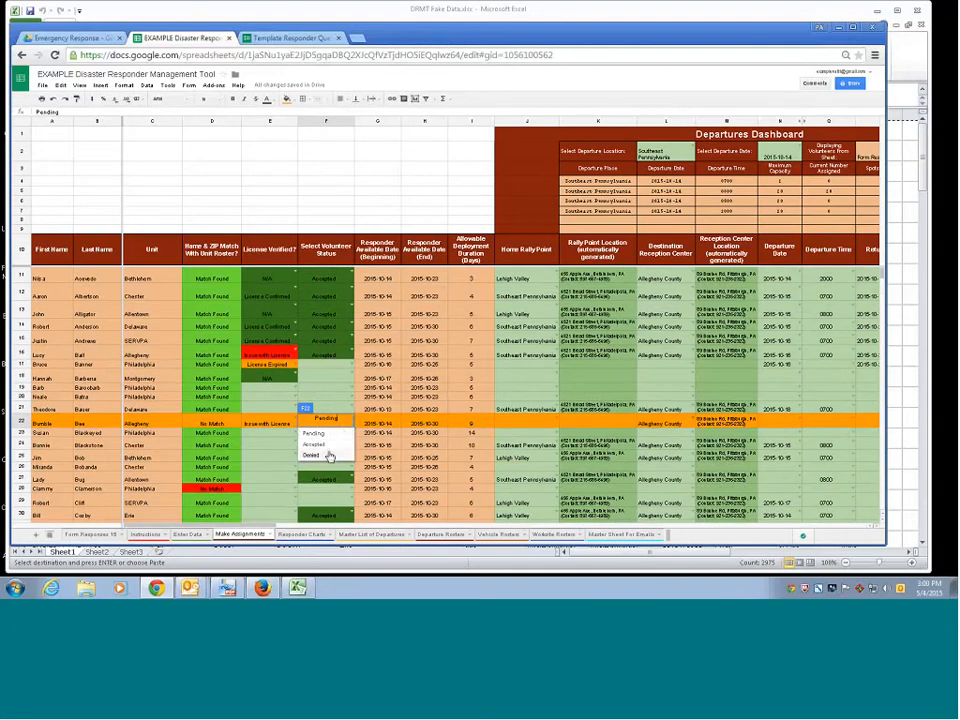
left_click(320, 401)
scroll(320, 401, "down", 5)
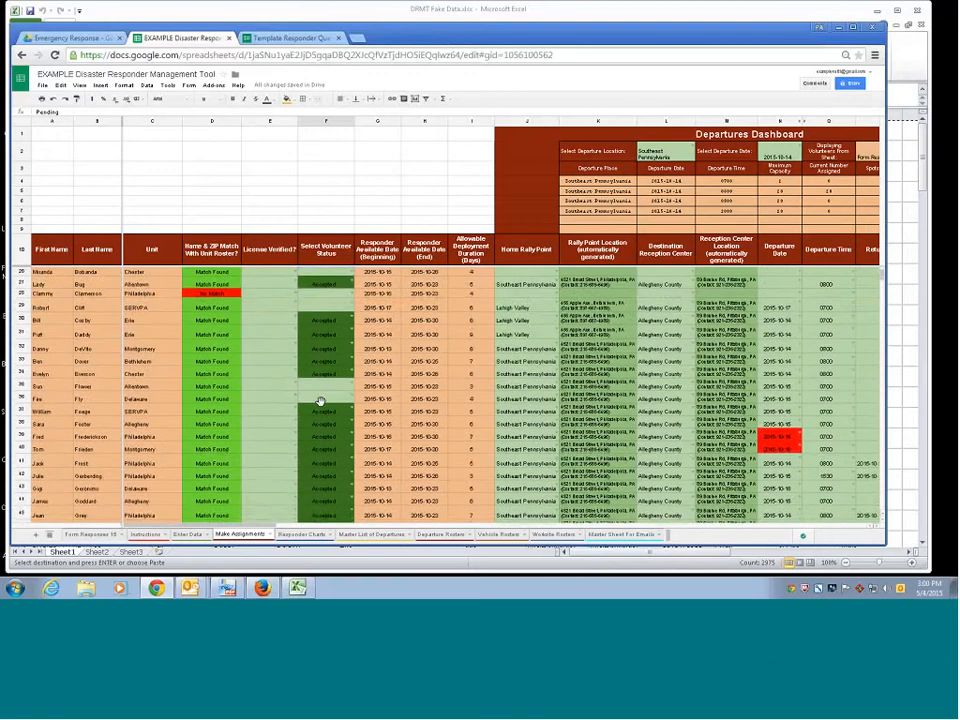
scroll(320, 401, "down", 5)
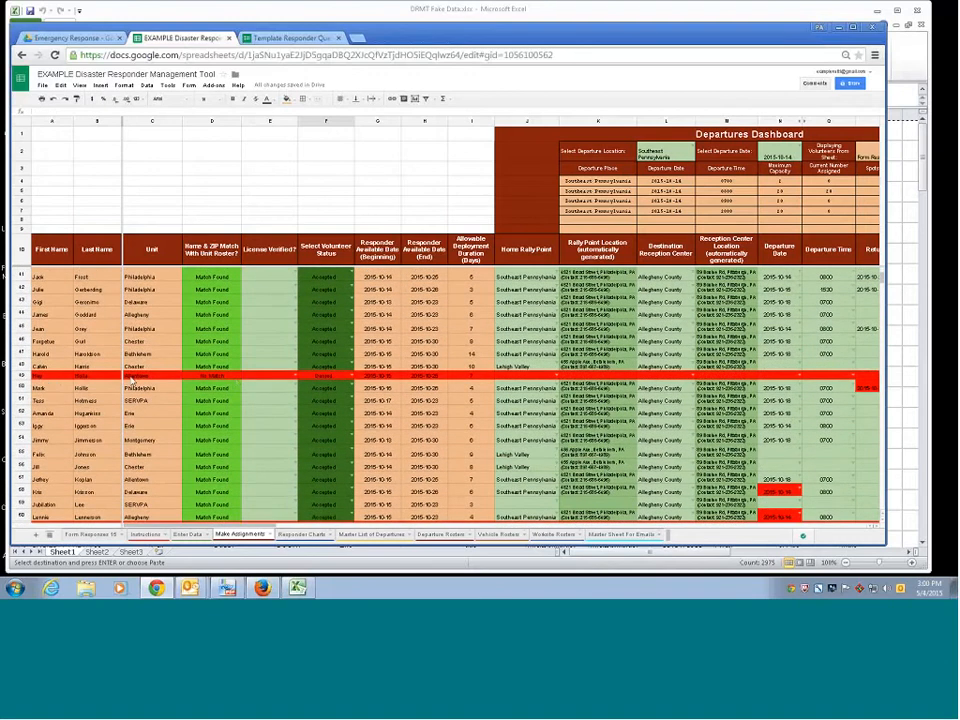
- Inspect the denied responder's roster match and status in row 49, and check the License Verified options available in rows 19, 24 and 23
left_click(212, 377)
left_click(341, 378)
scroll(296, 378, "up", 10)
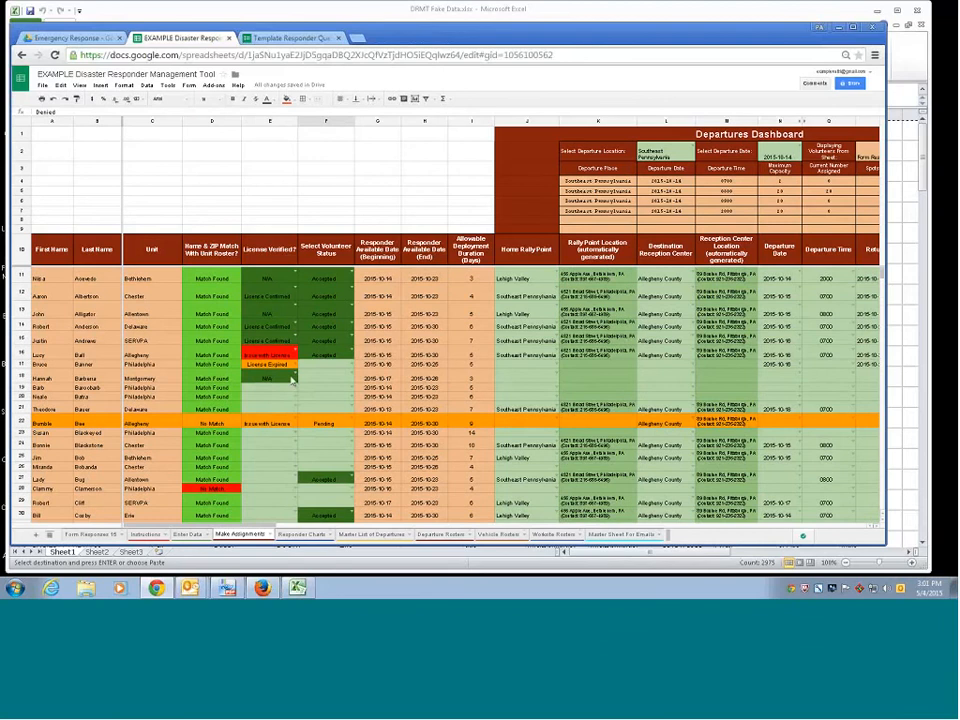
left_click(271, 387)
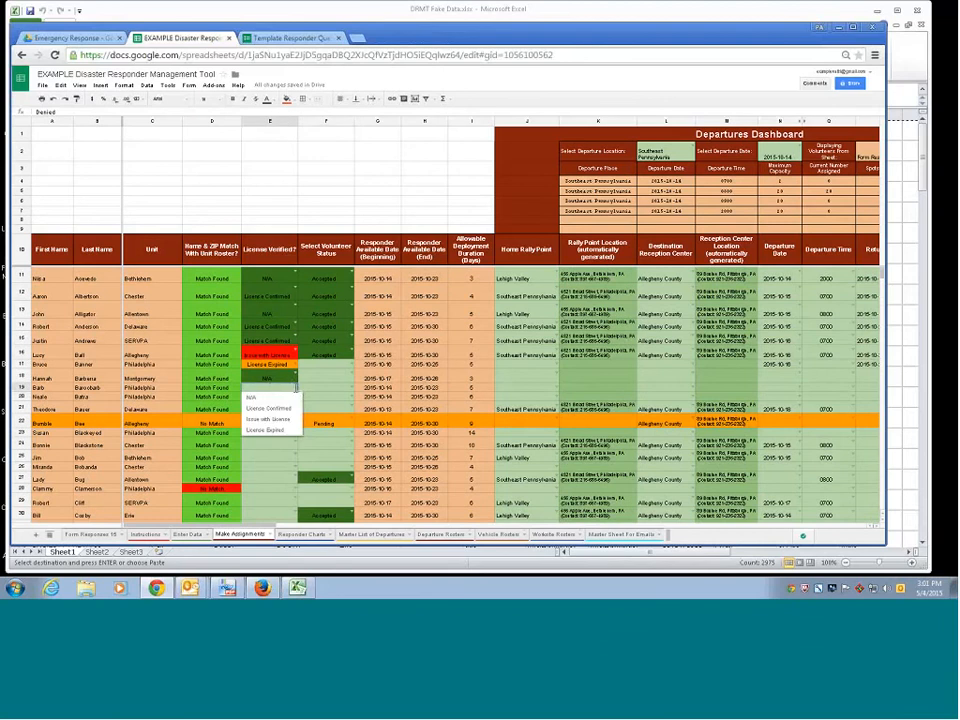
left_click(279, 446)
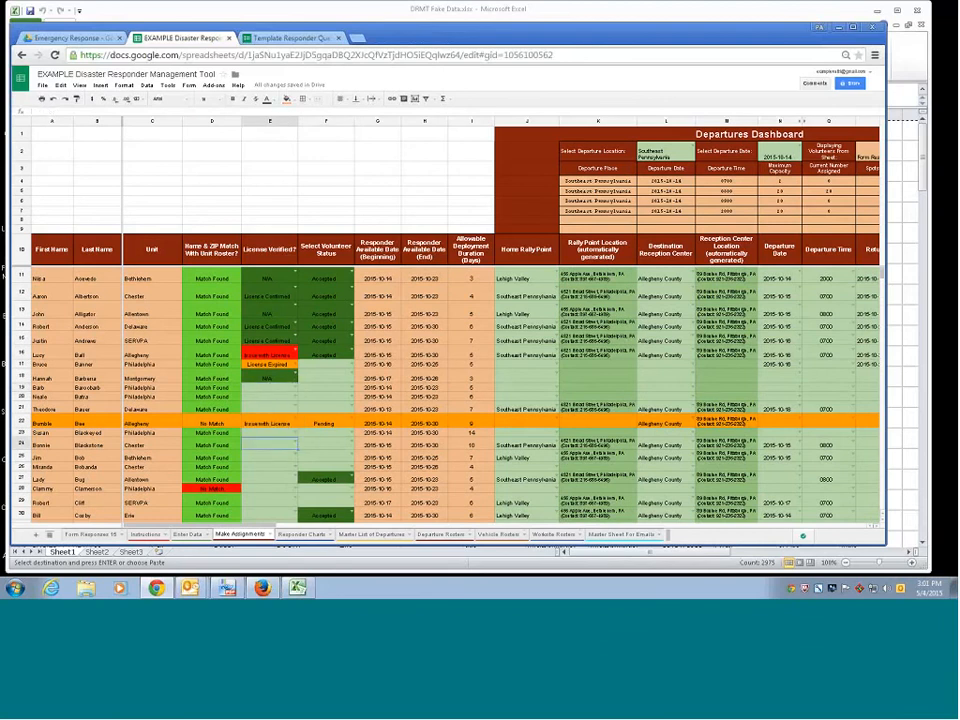
left_click(295, 447)
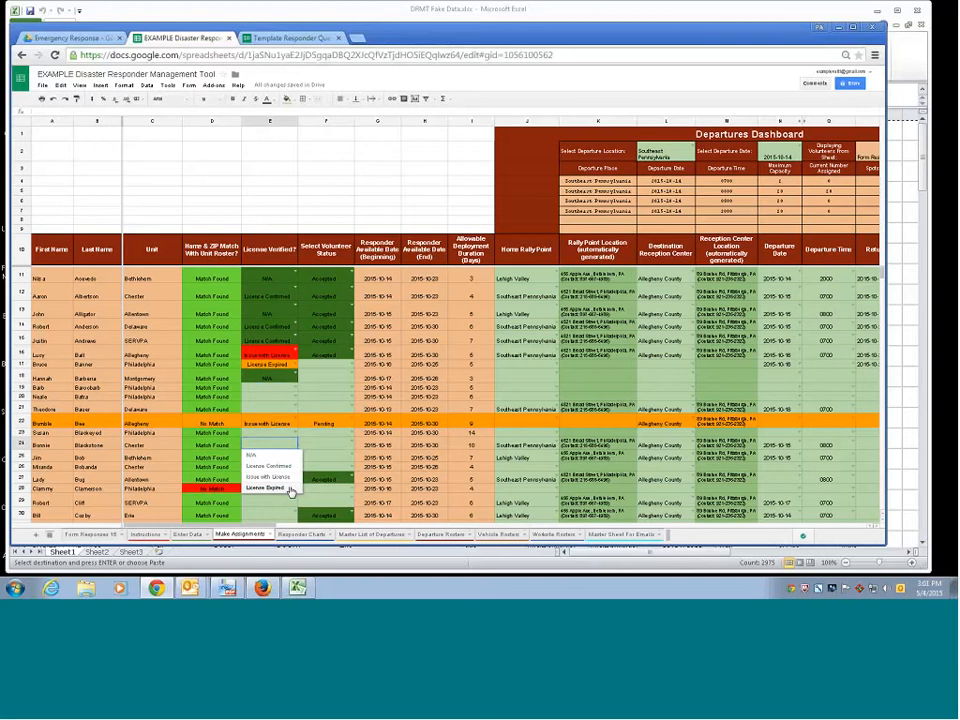
left_click(294, 436)
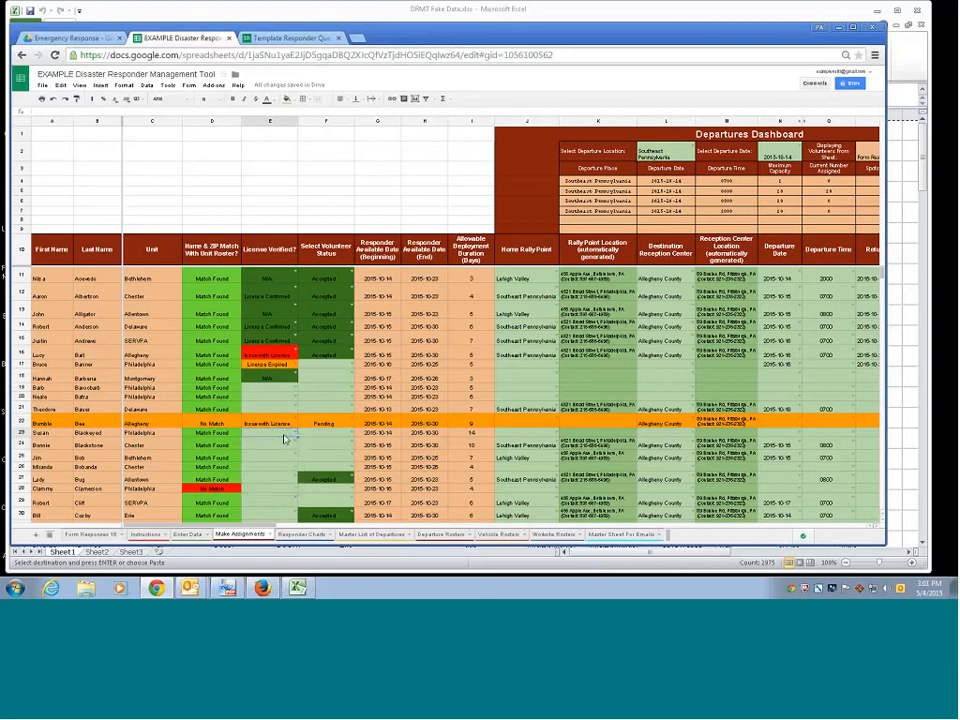
left_click(294, 436)
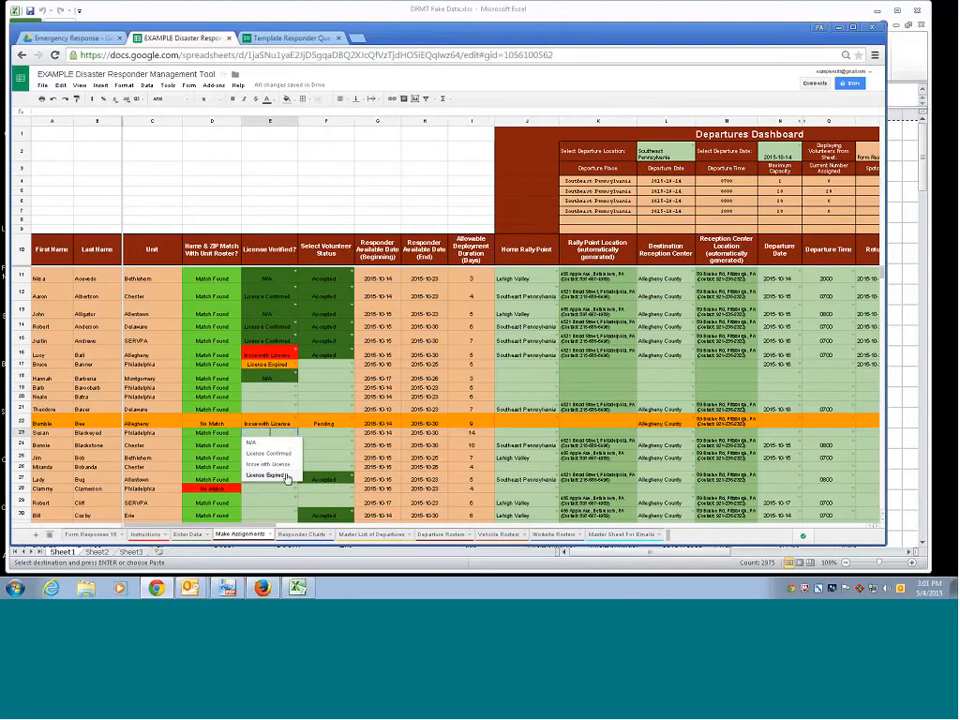
left_click(300, 430)
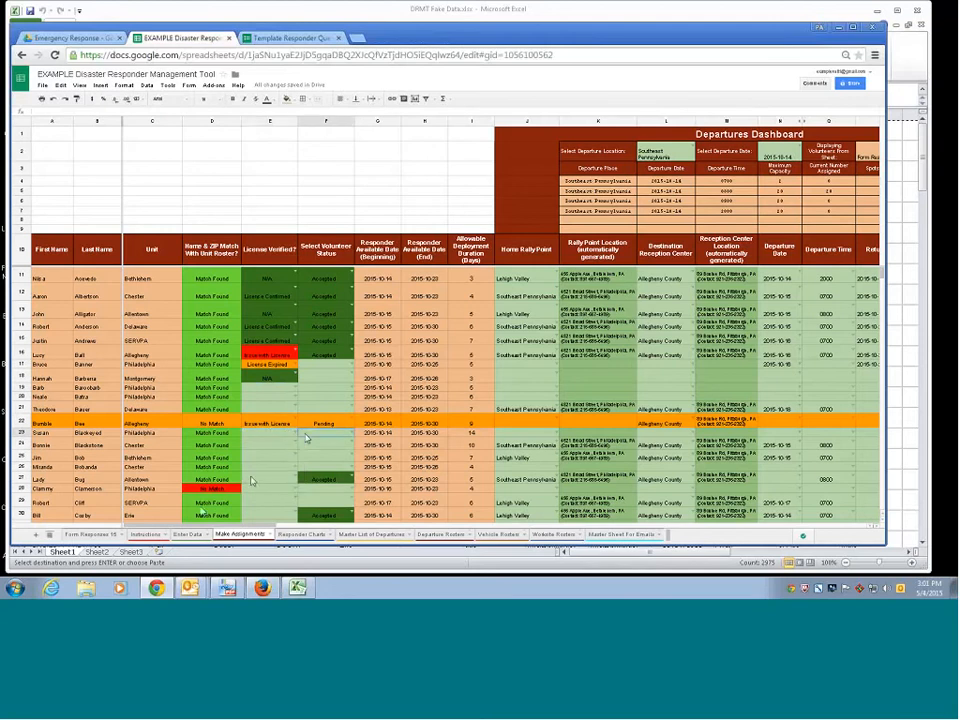
- Add "License is fake" as a new option below License Expired in the License Verified column of Enter Data
left_click(189, 535)
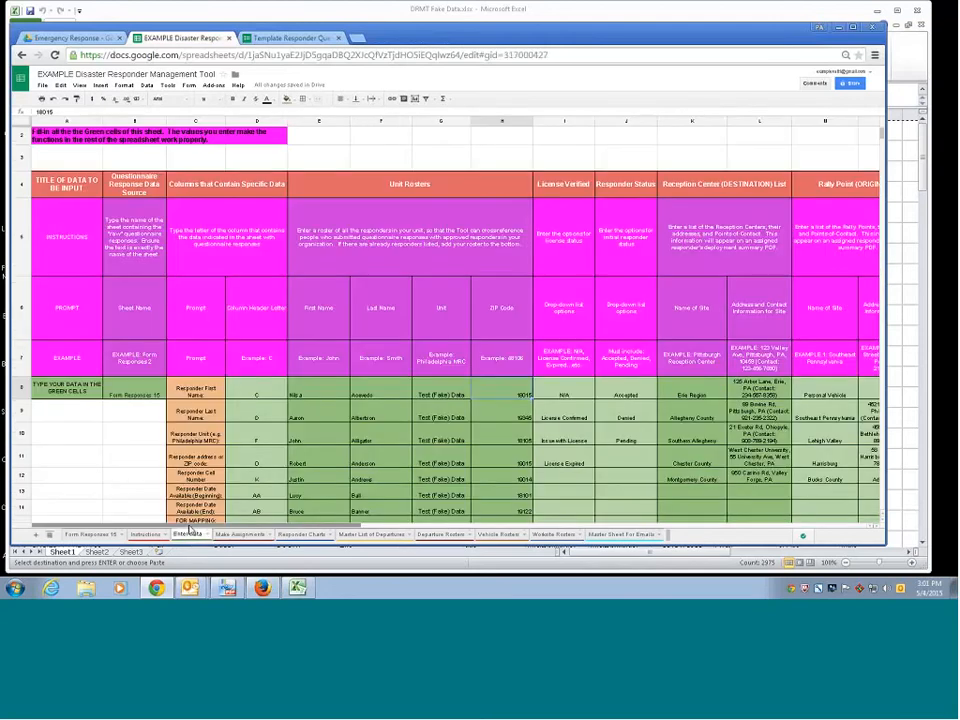
left_click_drag(218, 528, 276, 532)
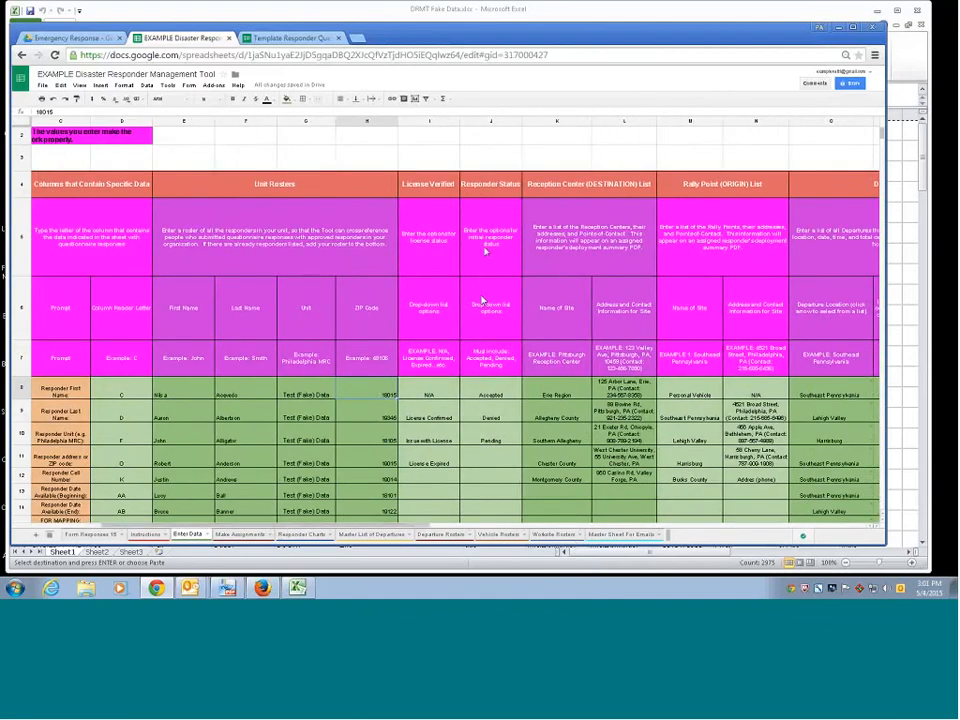
left_click(439, 189)
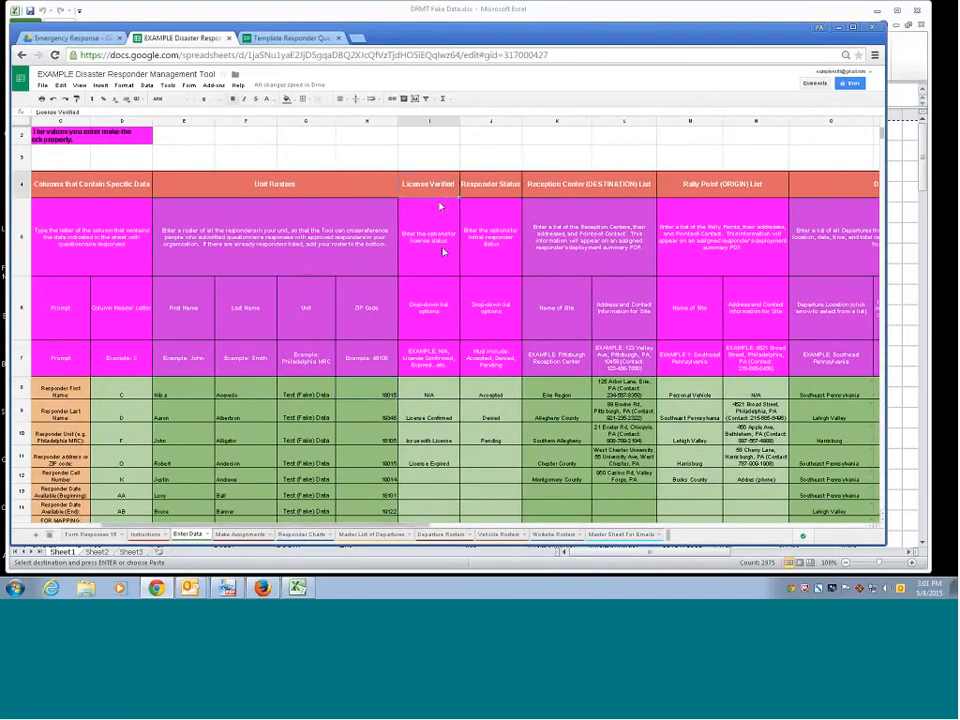
left_click_drag(430, 394, 440, 480)
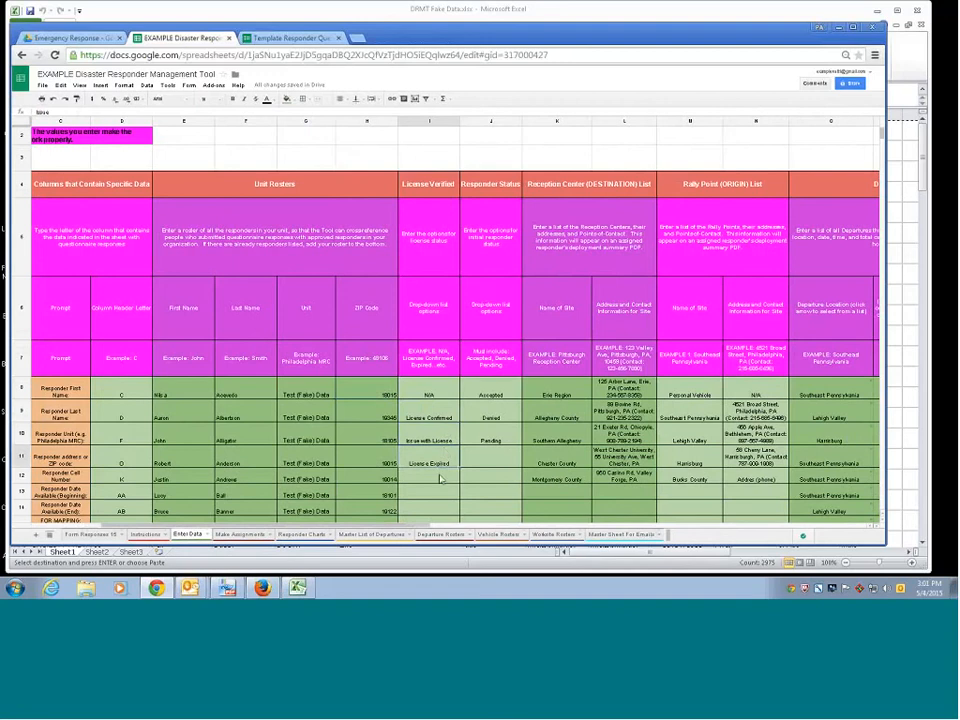
double_click(440, 479)
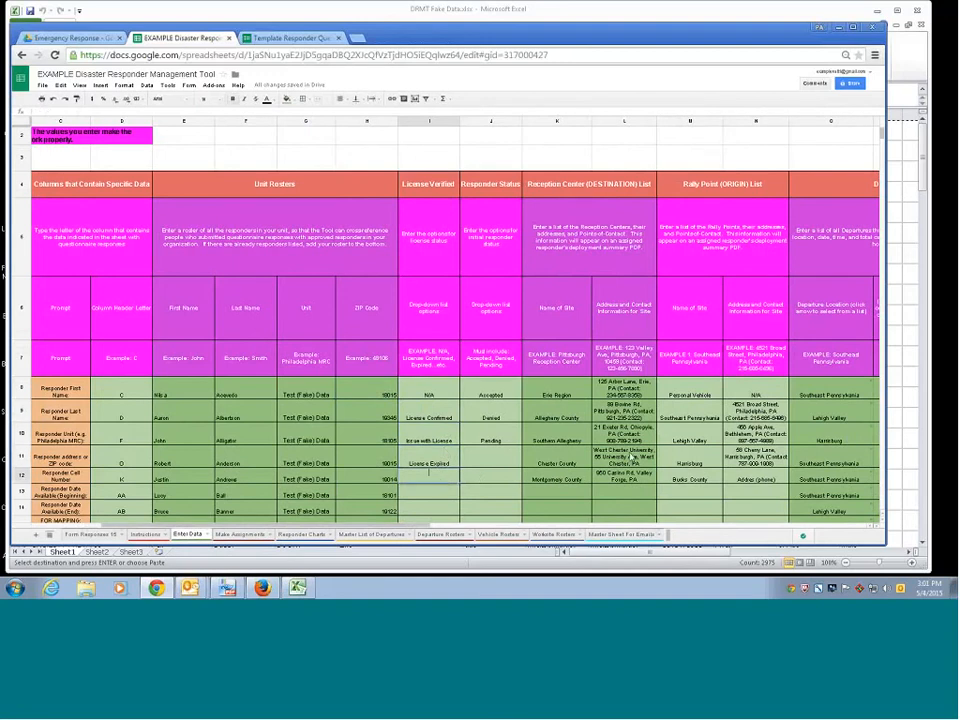
type("d")
type("License")
type(" isfalse")
key("Return")
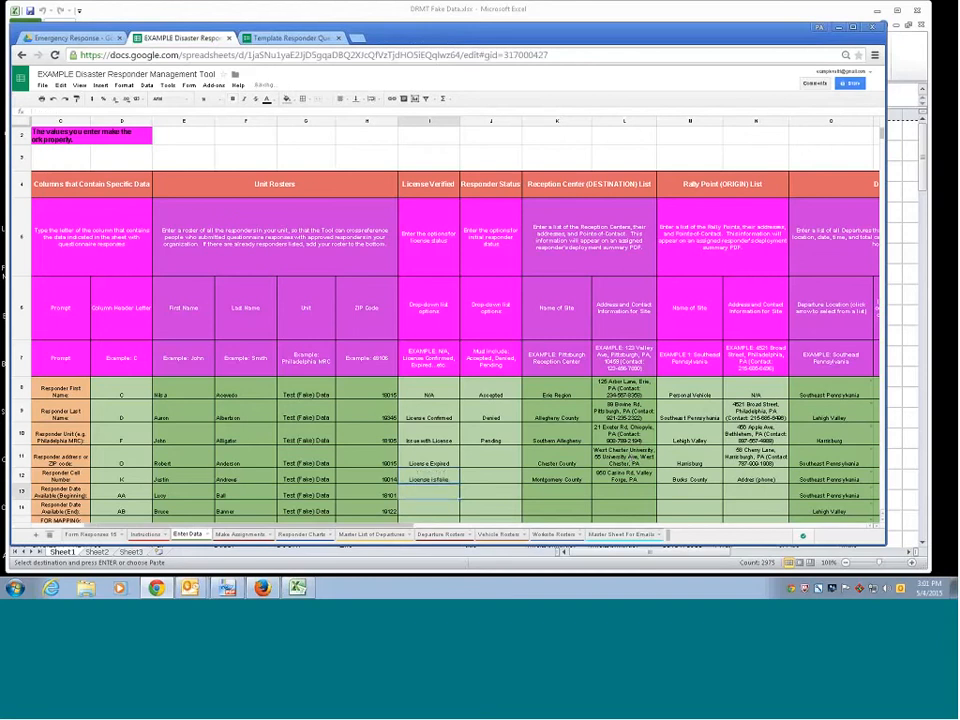
- Set the License Verified value for the responder in row 20 of Make Assignments to "License is fake"
left_click(233, 537)
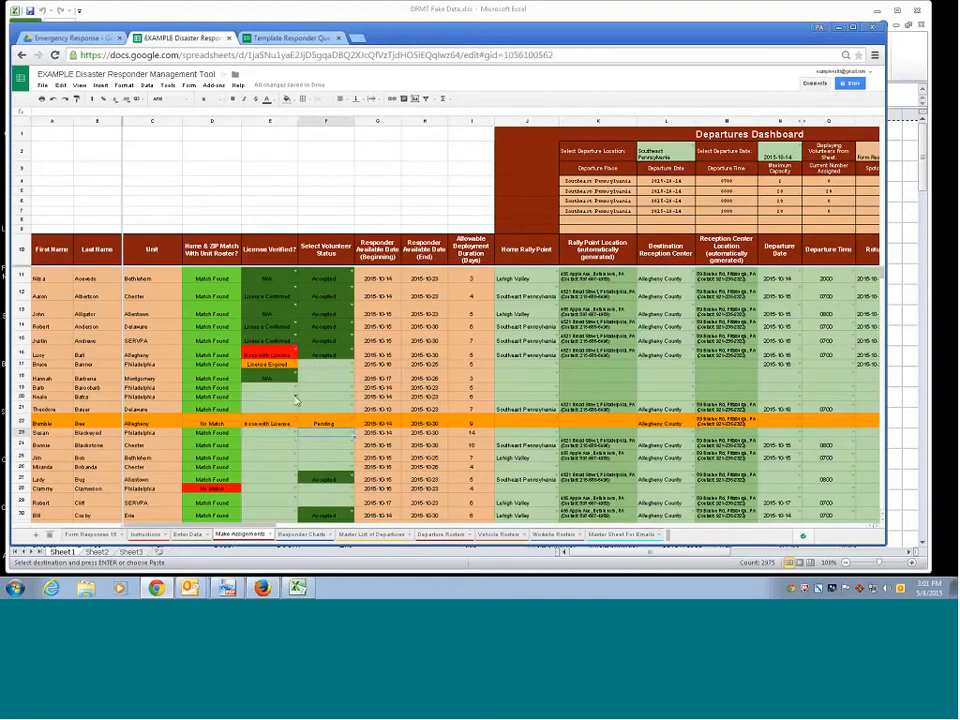
left_click(295, 398)
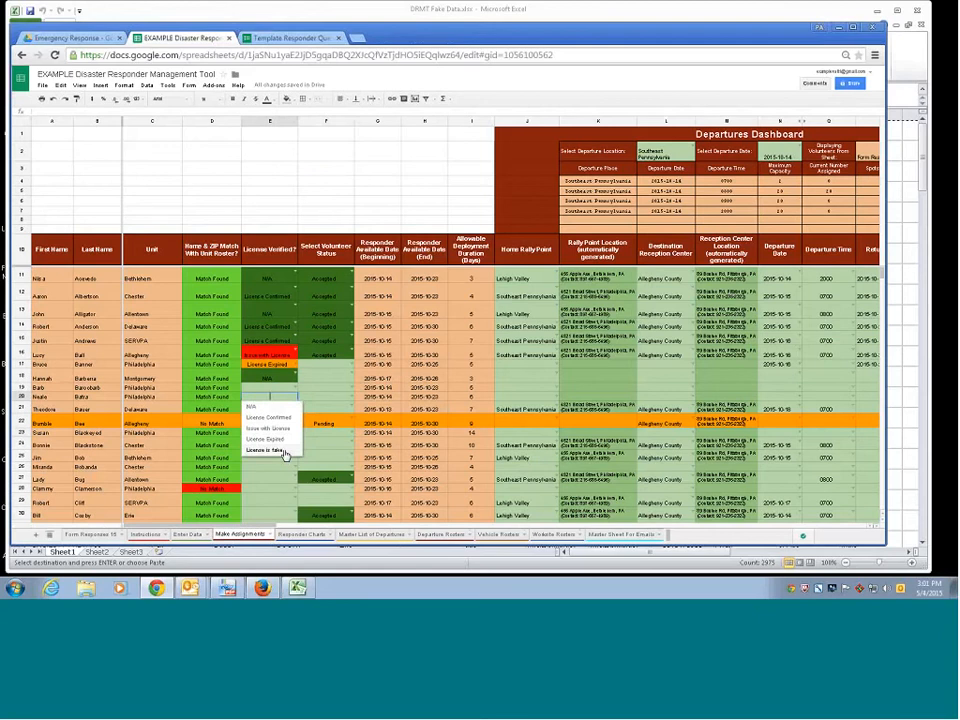
left_click(284, 452)
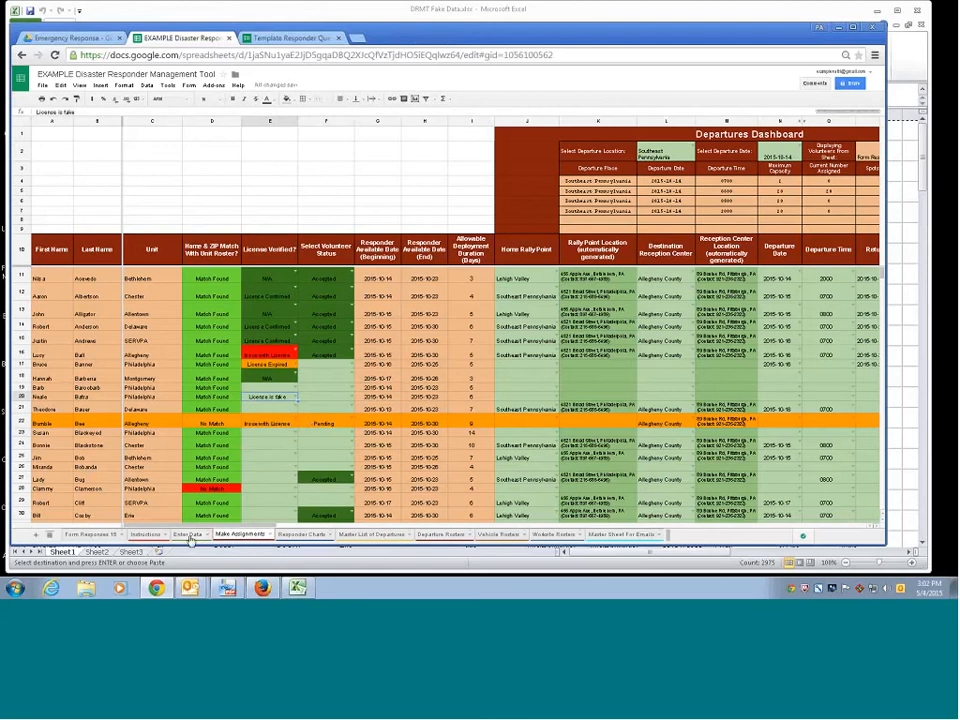
- Delete the "License is fake" option from the License Verified list in Enter Data
left_click(187, 534)
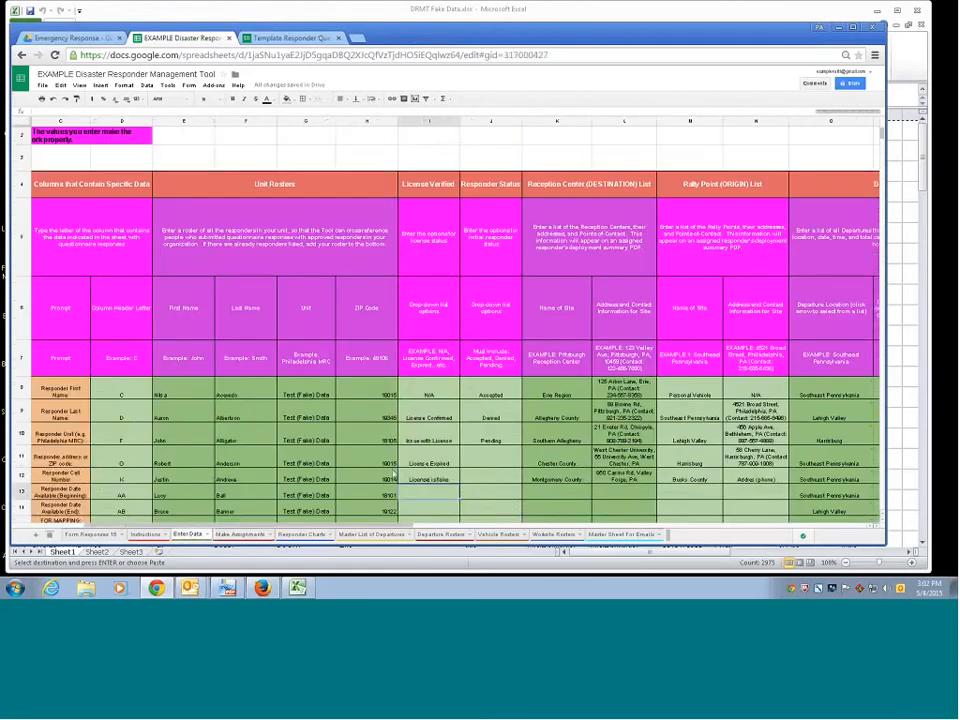
left_click(447, 482)
key("Delete")
left_click(440, 492)
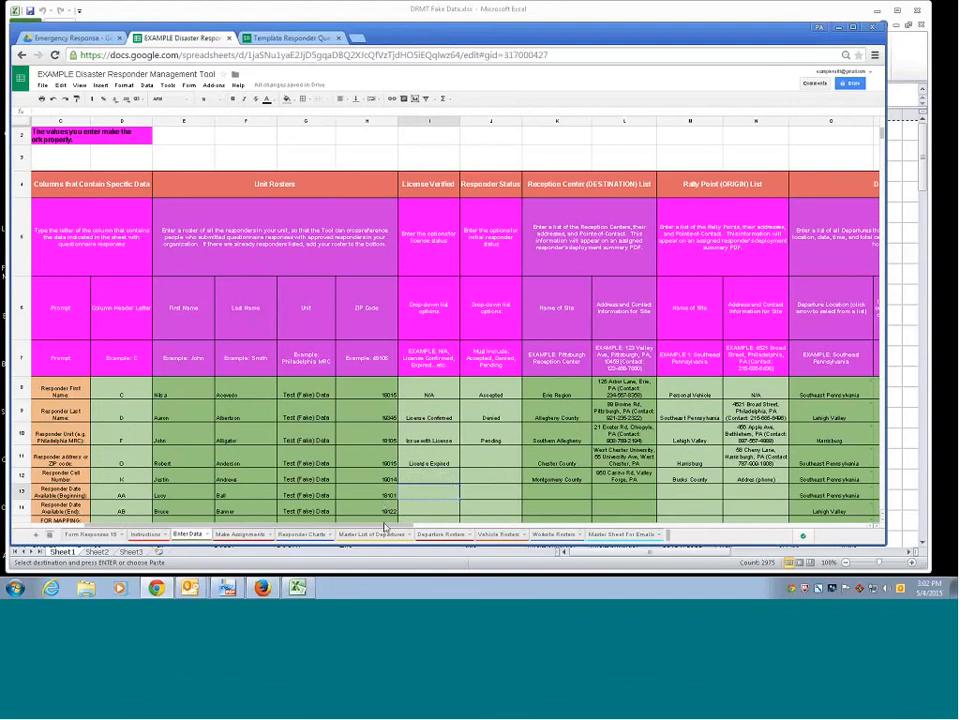
- Examine the Departures List in Enter Data, including its departure location, date and military time columns
left_click_drag(393, 530, 575, 527)
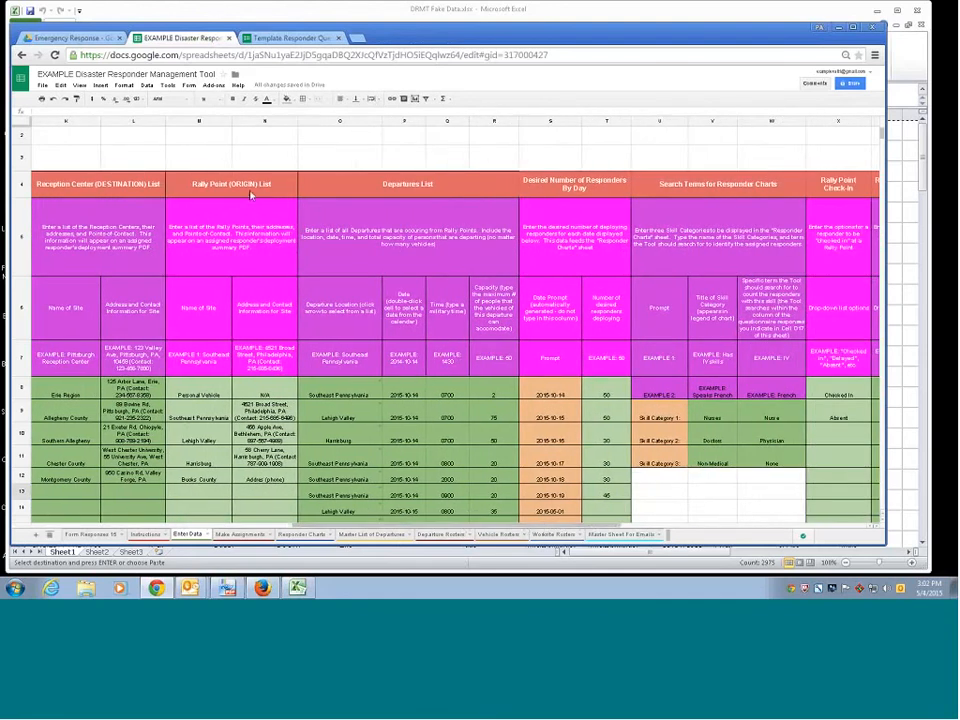
left_click(415, 188)
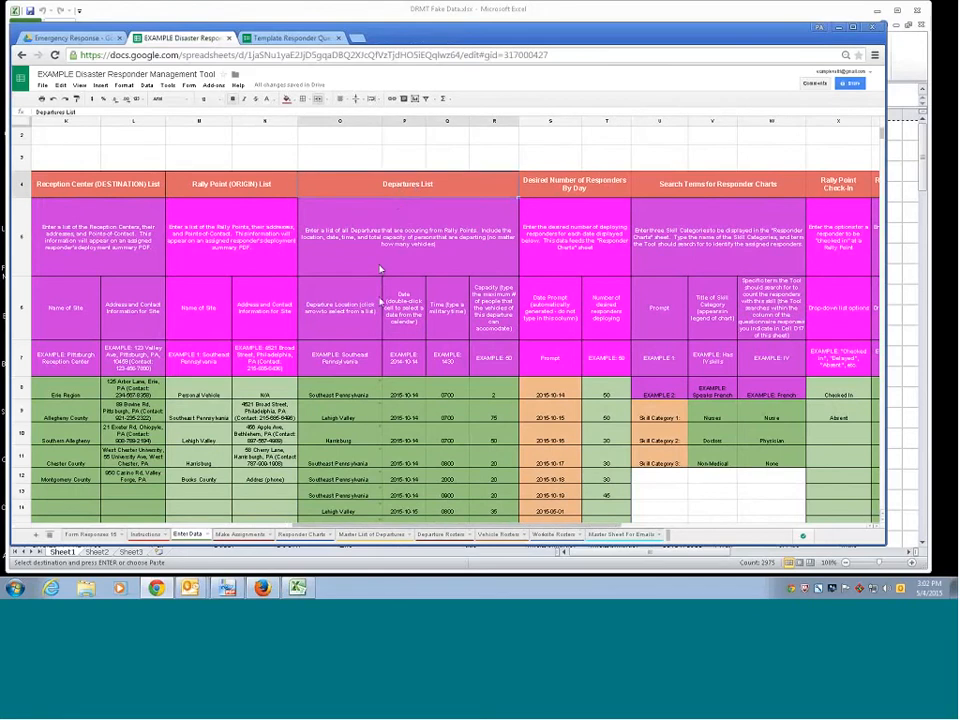
scroll(379, 270, "down", 3)
scroll(380, 290, "up", 2)
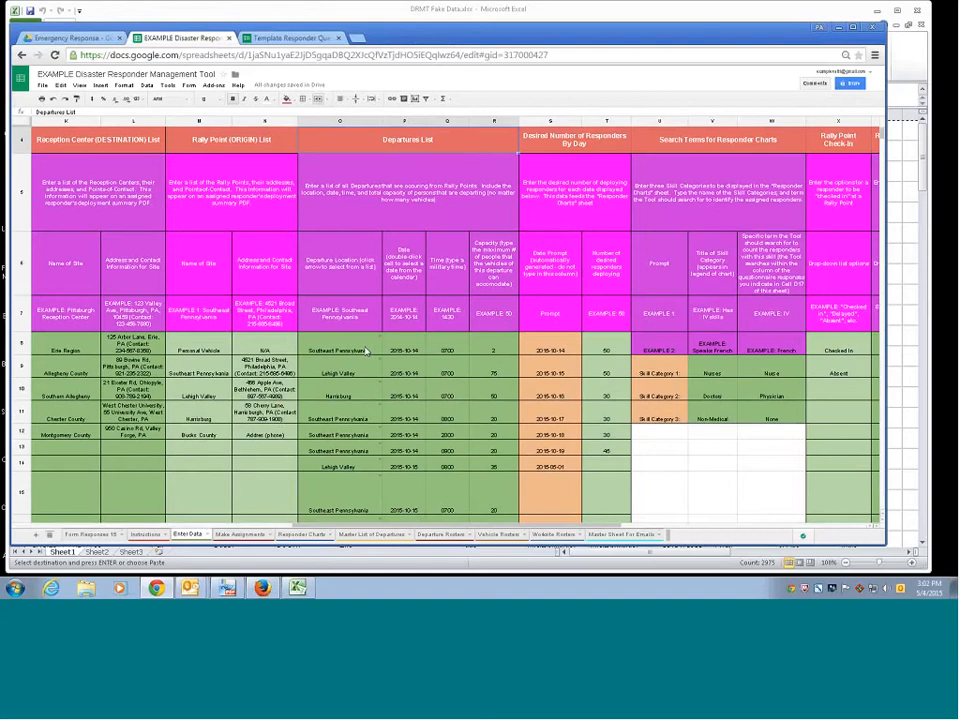
left_click(366, 350)
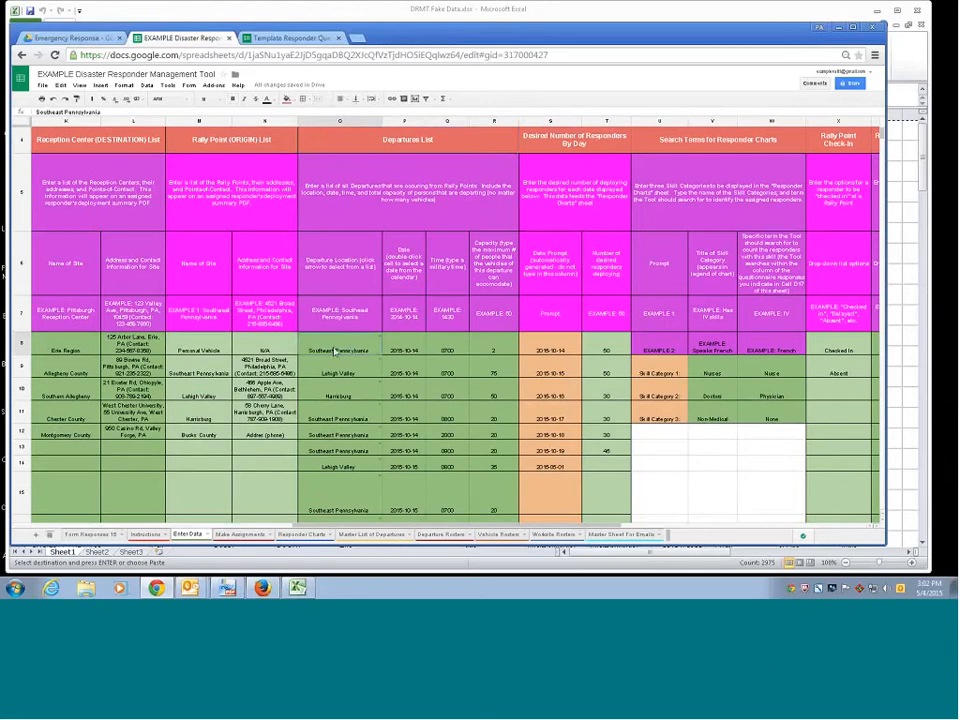
left_click(410, 352)
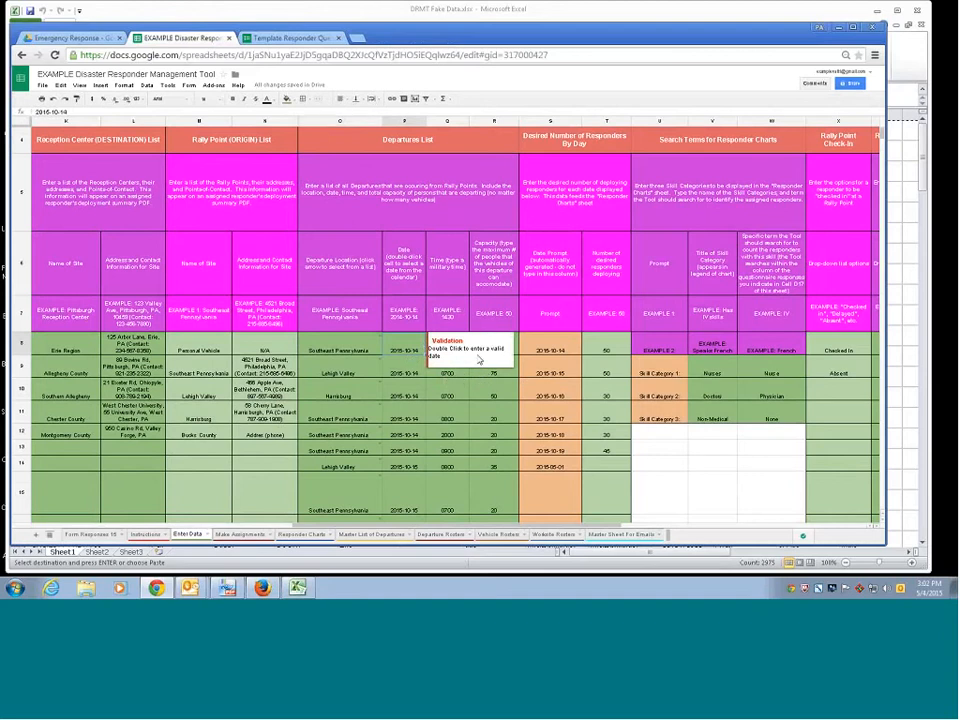
left_click(448, 312)
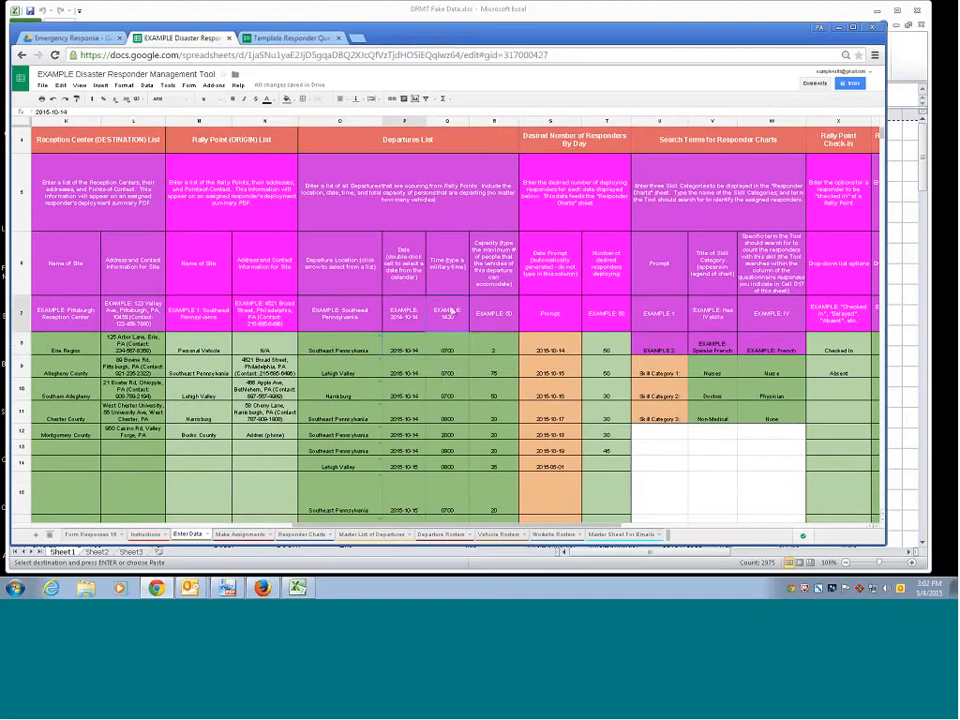
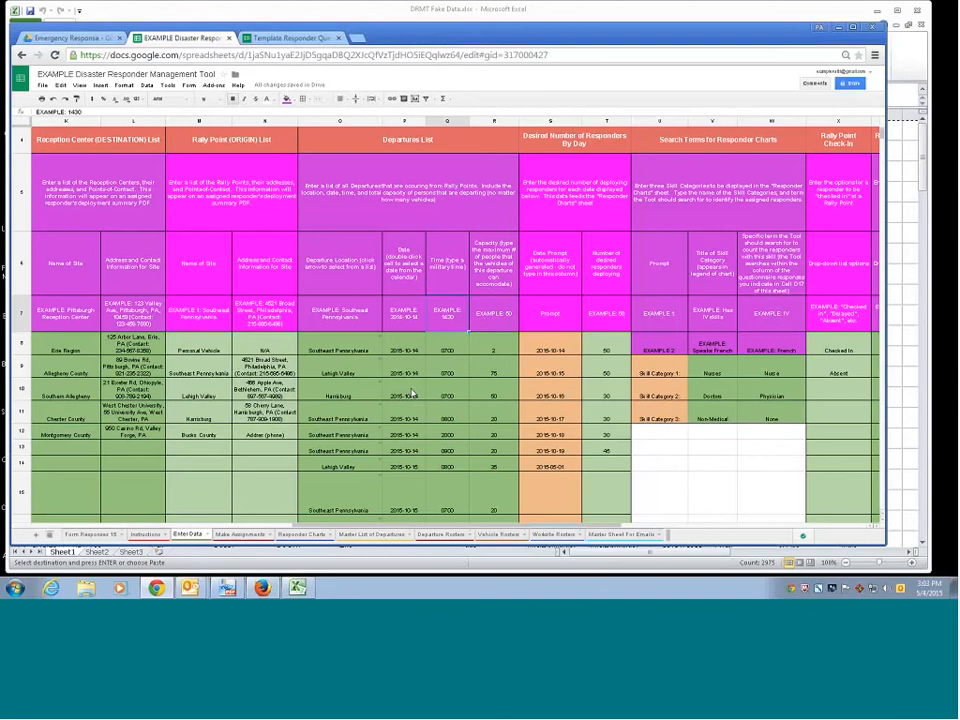
- Add a departure in row 24 of the Departures List with location Lehigh Valley and date 2015-10-08
scroll(411, 393, "down", 2)
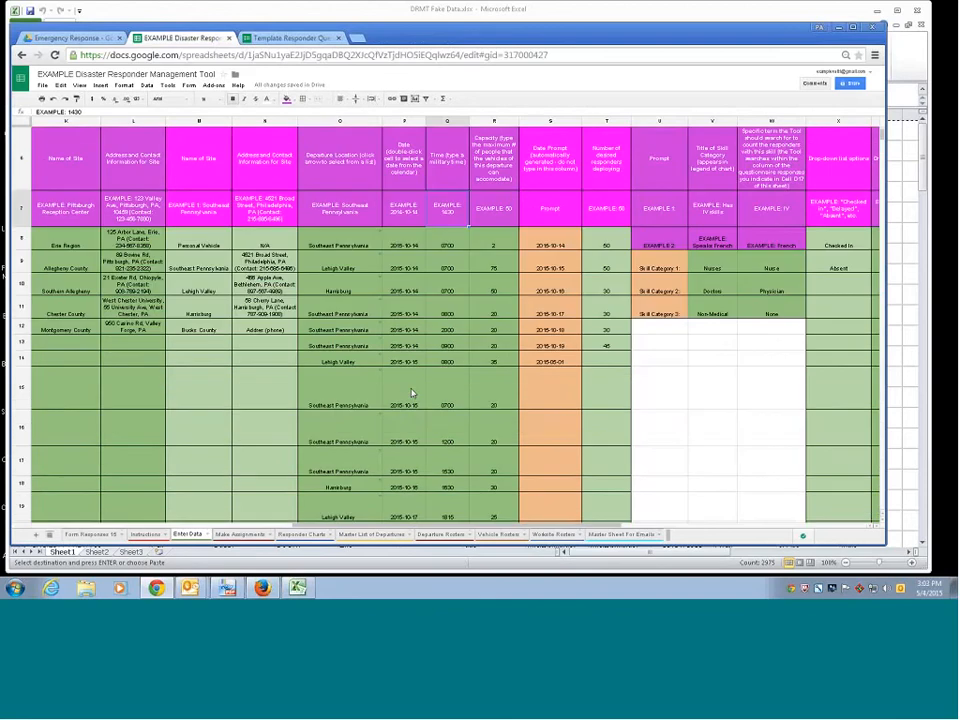
scroll(411, 393, "down", 3)
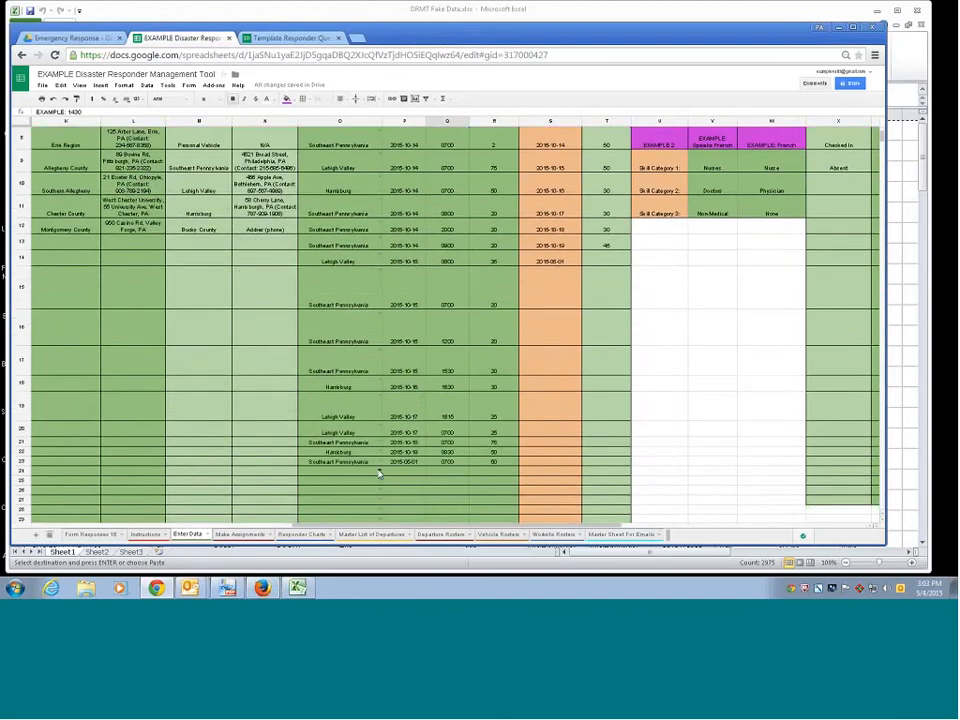
double_click(379, 474)
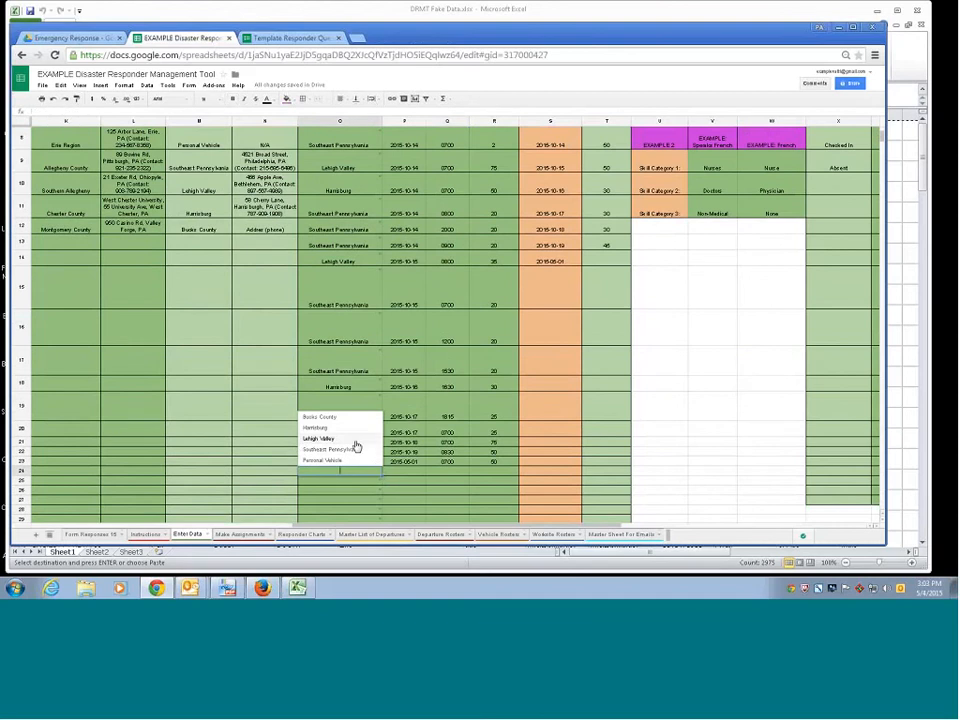
left_click(355, 446)
double_click(404, 471)
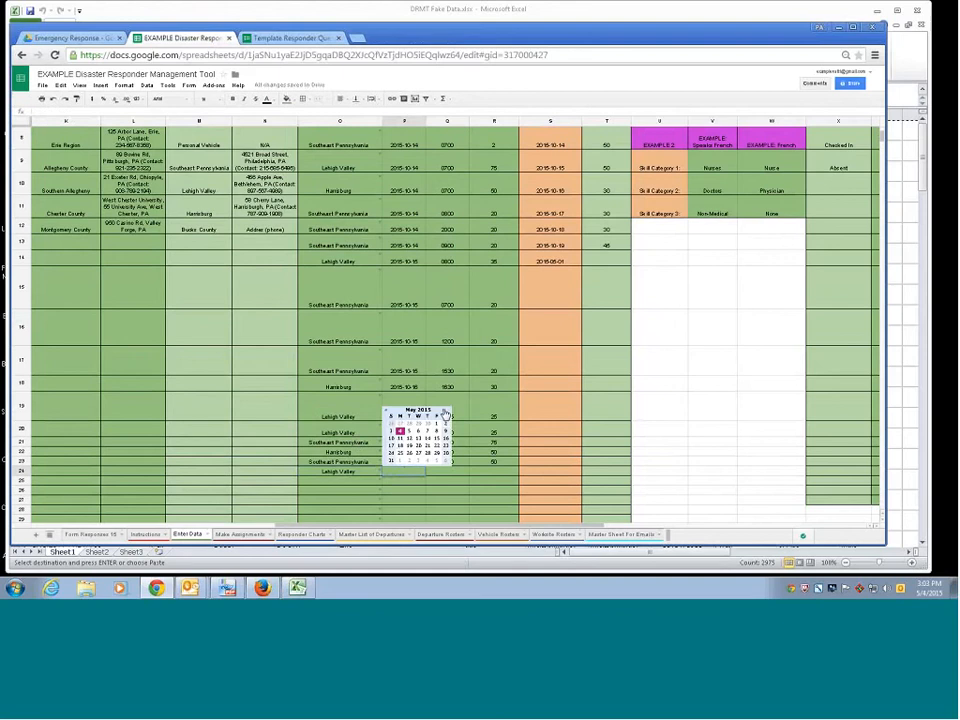
left_click(446, 411)
left_click(446, 411)
left_click(446, 411)
left_click(446, 411)
left_click(446, 411)
left_click(428, 431)
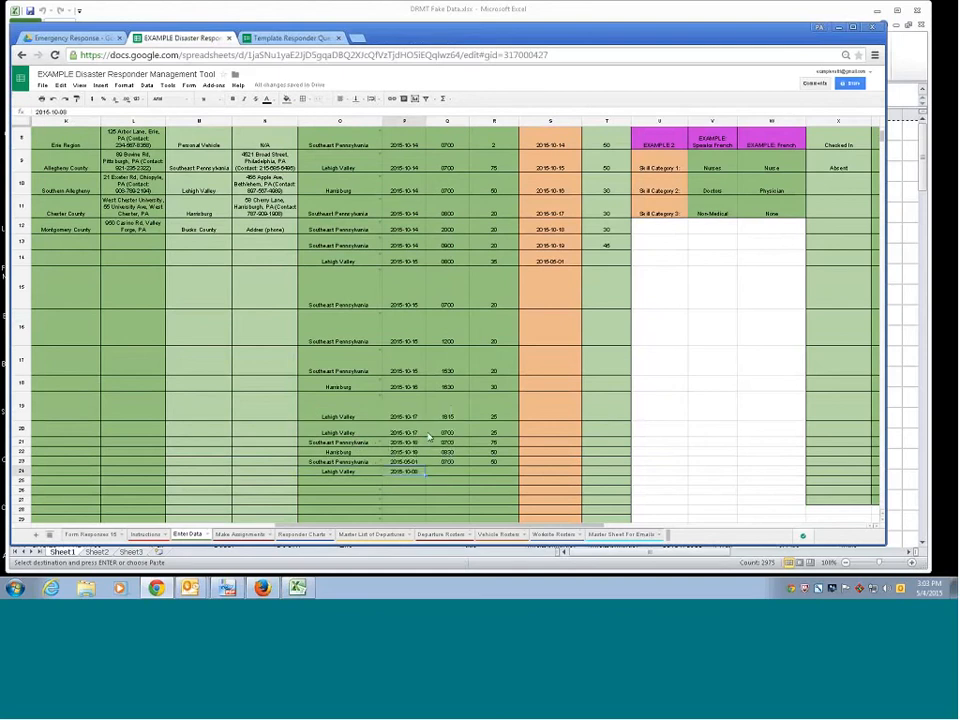
- Set the row 24 departure's time to 0800 and its capacity to 150
left_click(446, 471)
type("080")
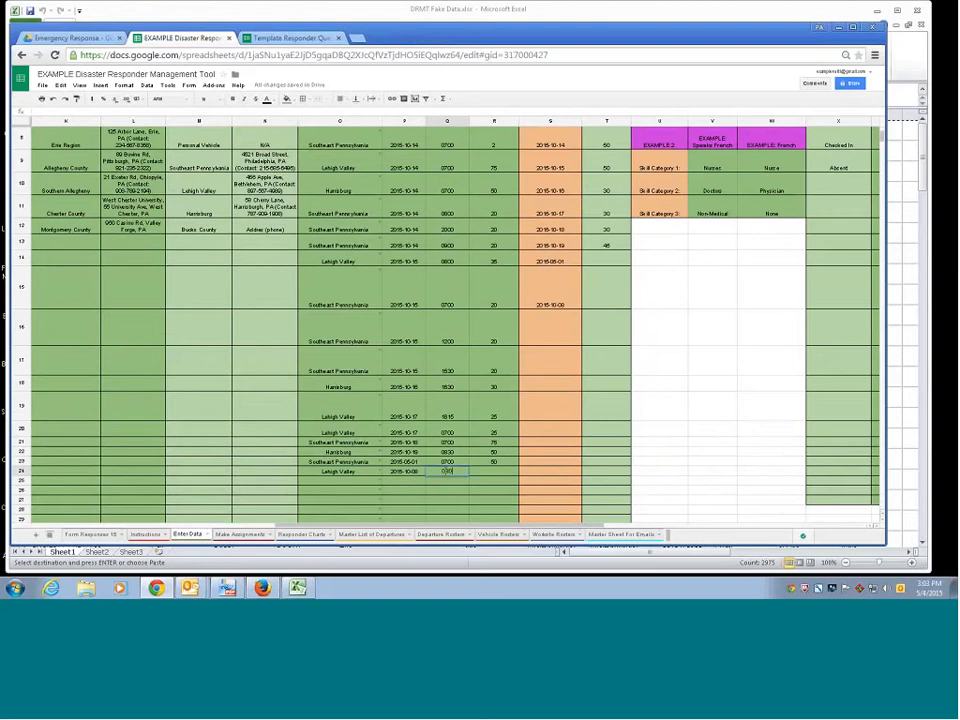
type("0")
key("Tab")
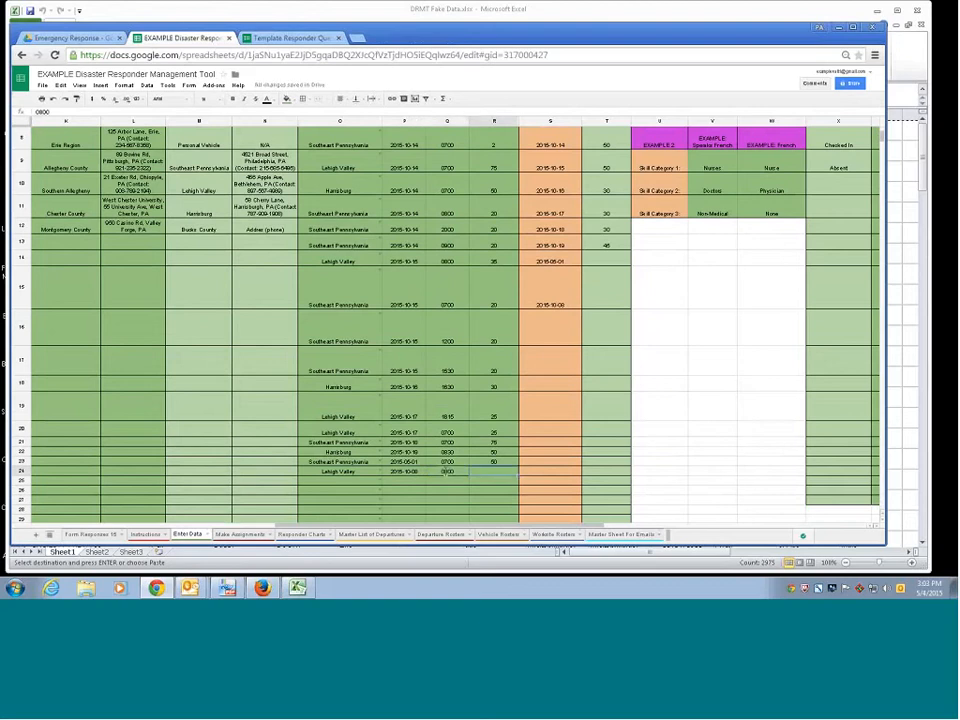
type("150")
key("Return")
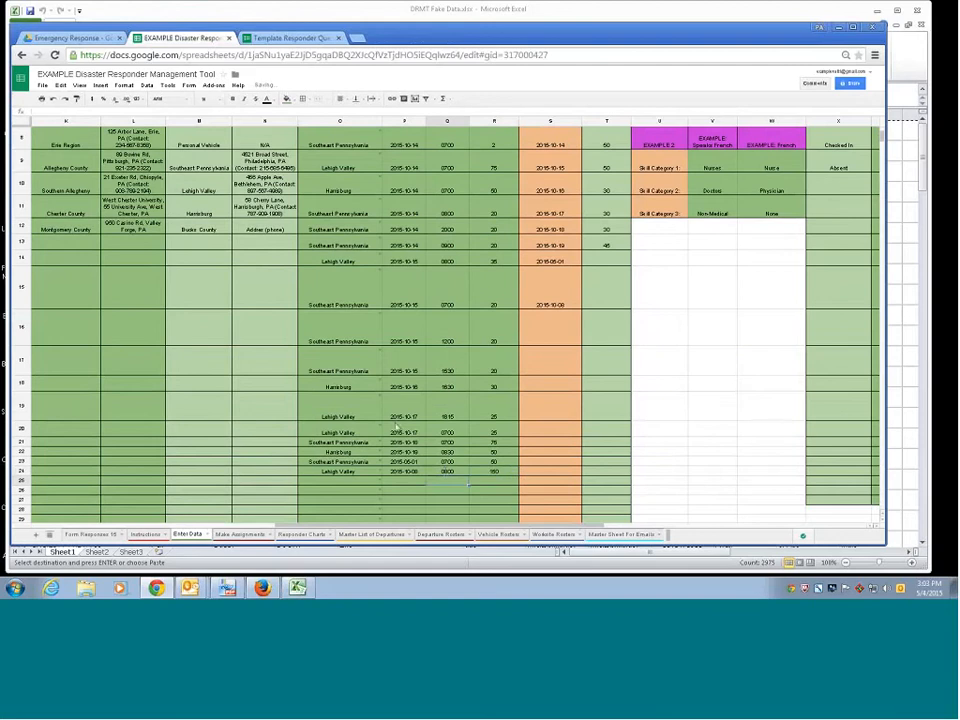
scroll(405, 412, "up", 2)
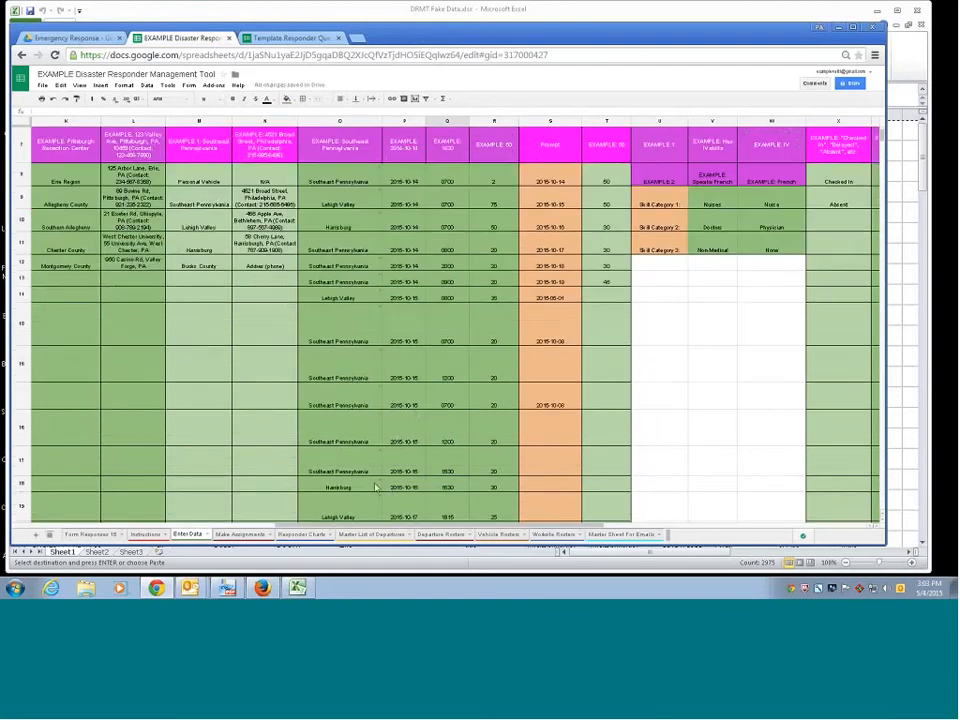
scroll(427, 471, "up", 2)
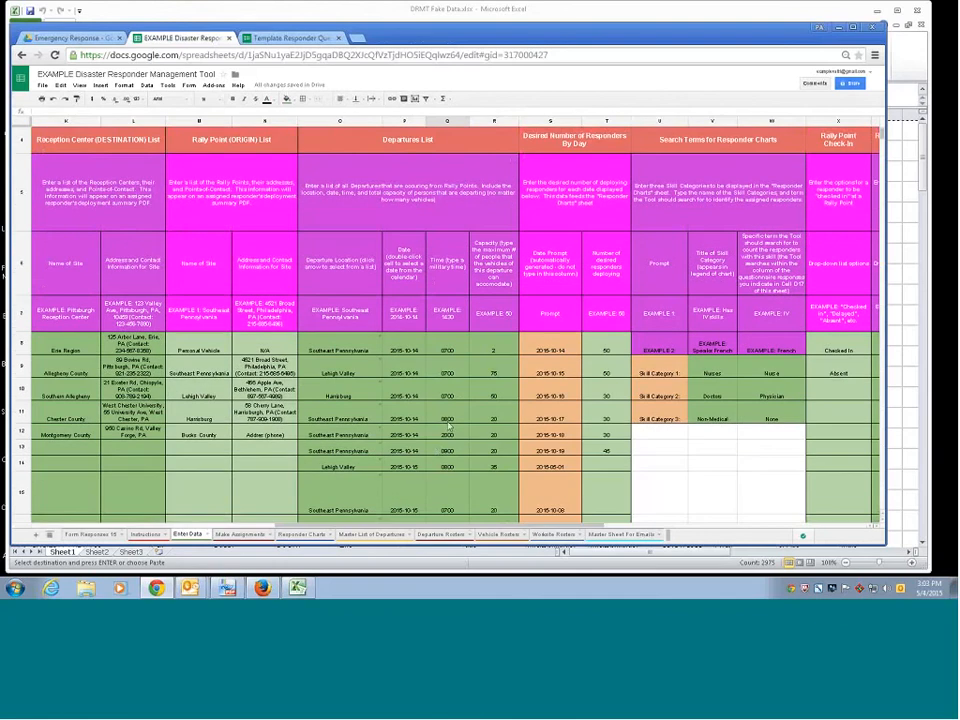
- Examine the Desired Number of Responders By Day list in Enter Data, including its date prompts and responder numbers
scroll(557, 146, "up", 1)
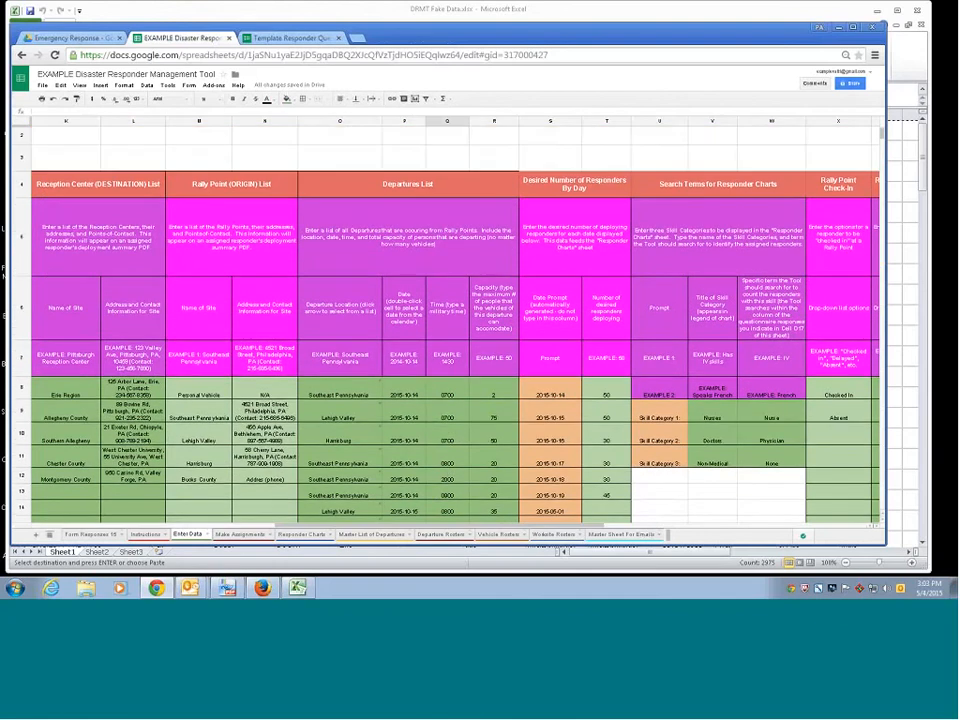
scroll(438, 141, "down", 3)
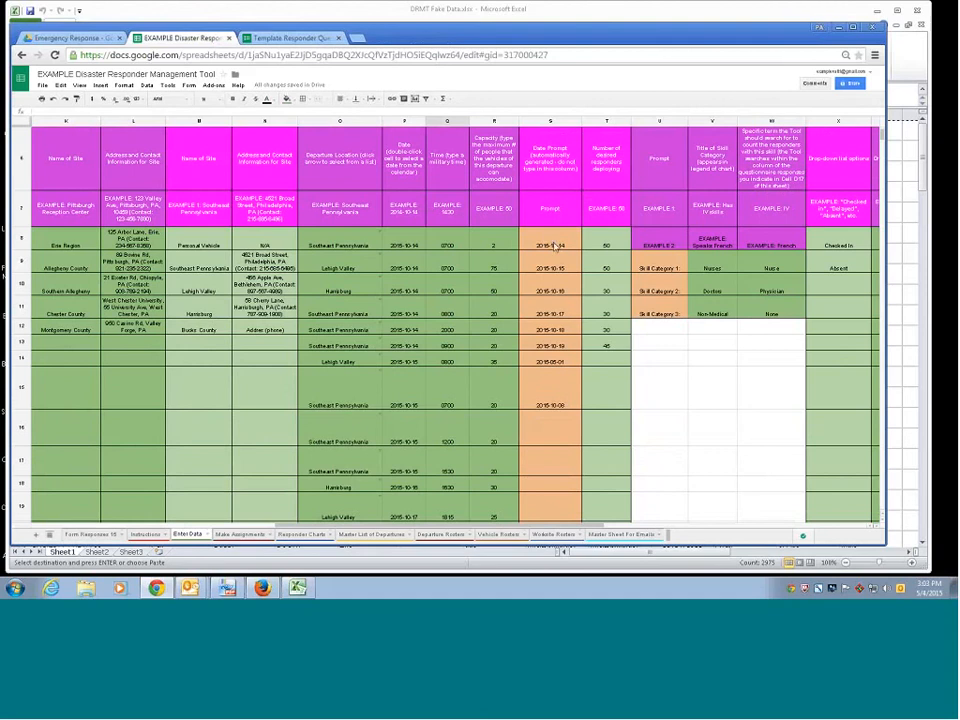
left_click(560, 268)
left_click(565, 290)
left_click(568, 312)
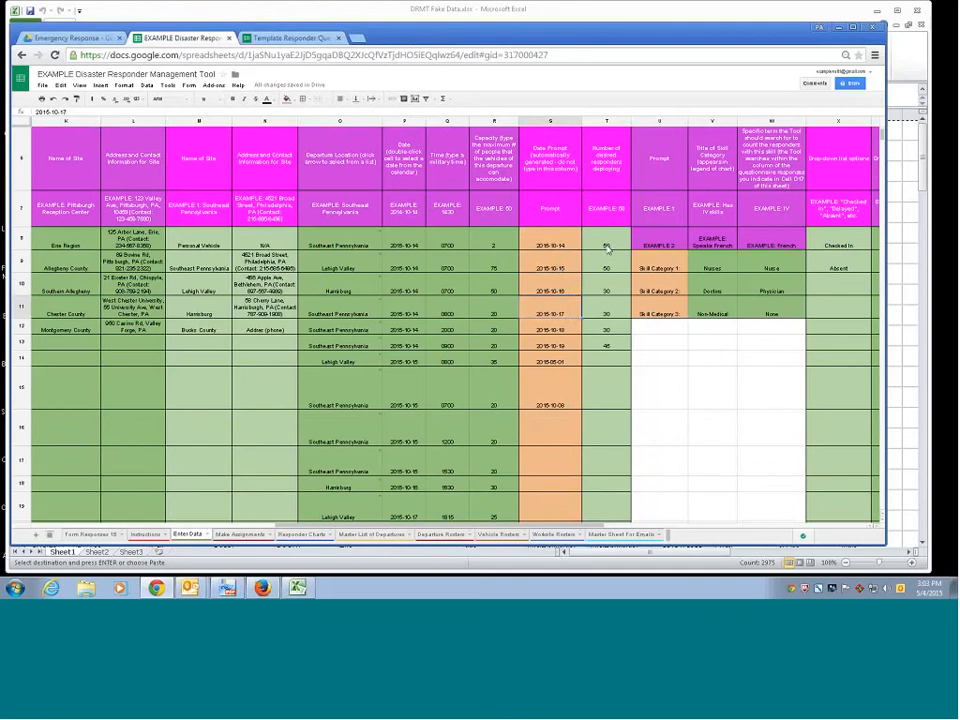
left_click_drag(606, 246, 606, 336)
left_click(611, 343)
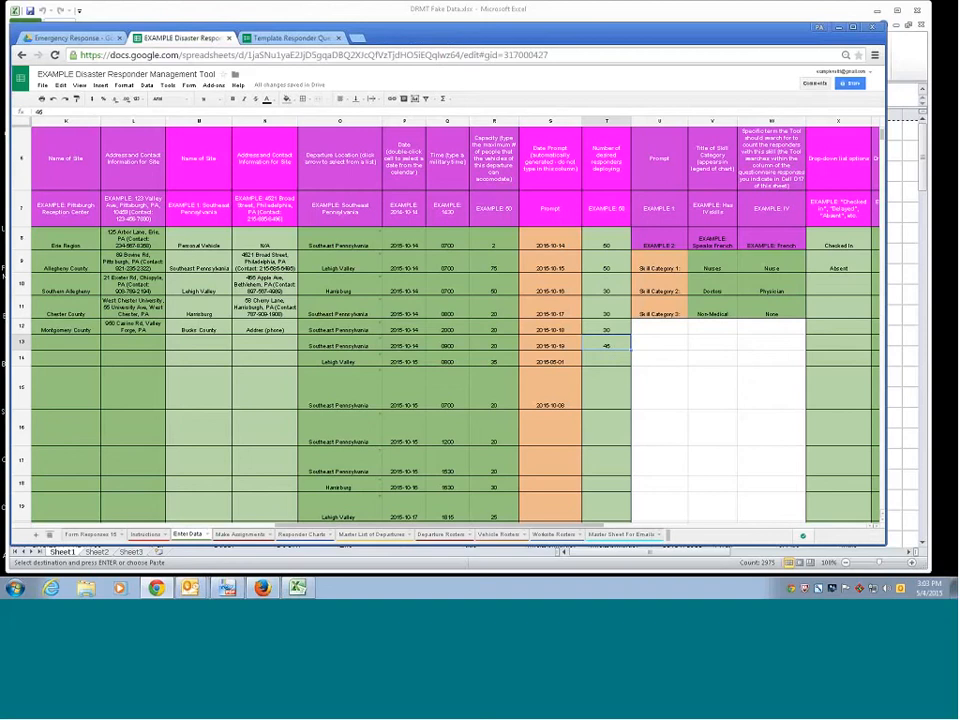
- Set the desired number of deploying responders to 40 for 2015-10-08 and 30 for 2015-05-01
left_click(591, 392)
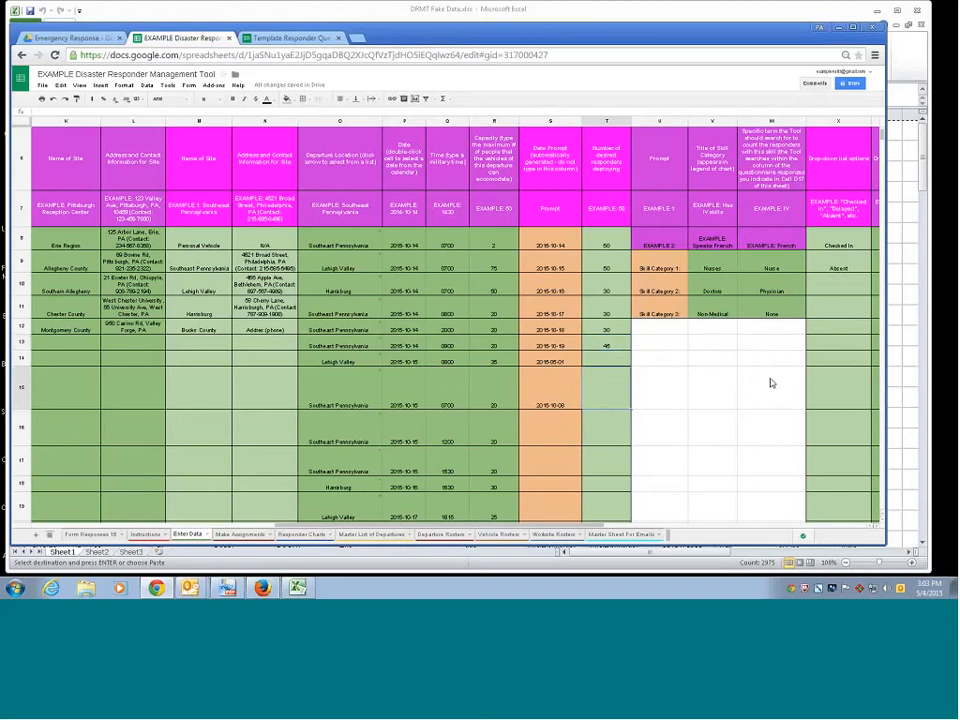
type("40")
left_click(621, 366)
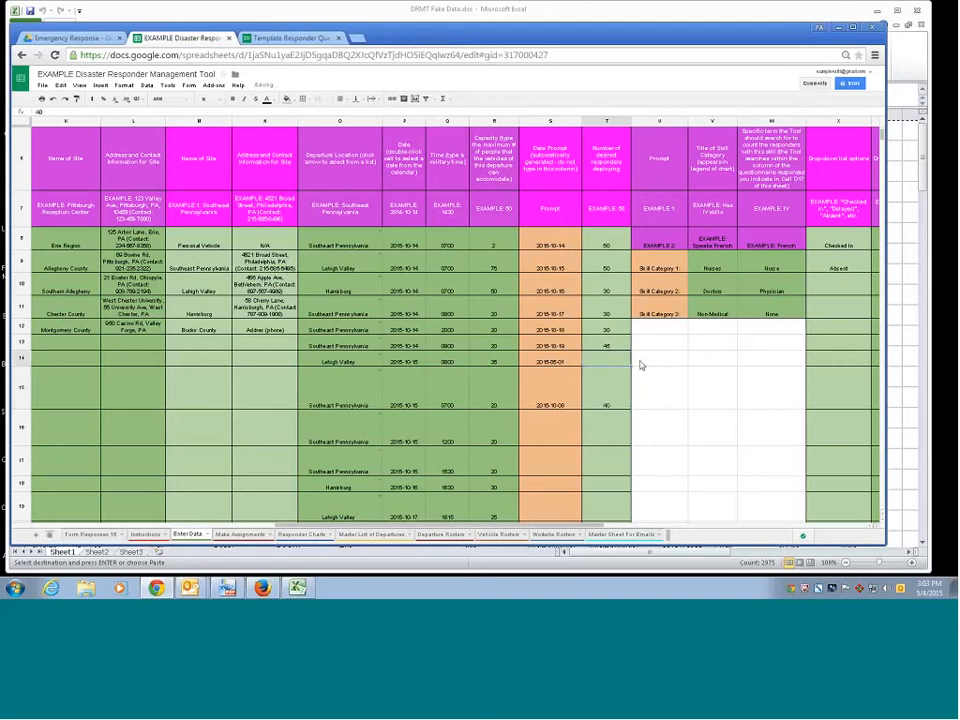
type("30")
key("Return")
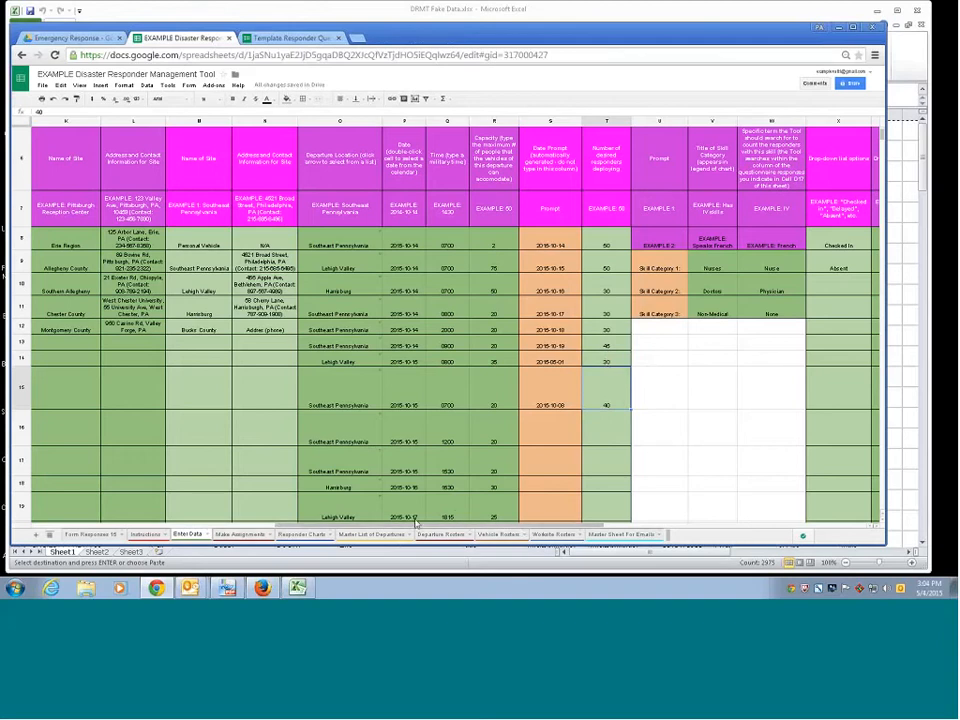
- Look at the Search Terms for Responder Charts section and its instructions in Enter Data
left_click_drag(457, 525, 449, 531)
scroll(562, 447, "up", 5)
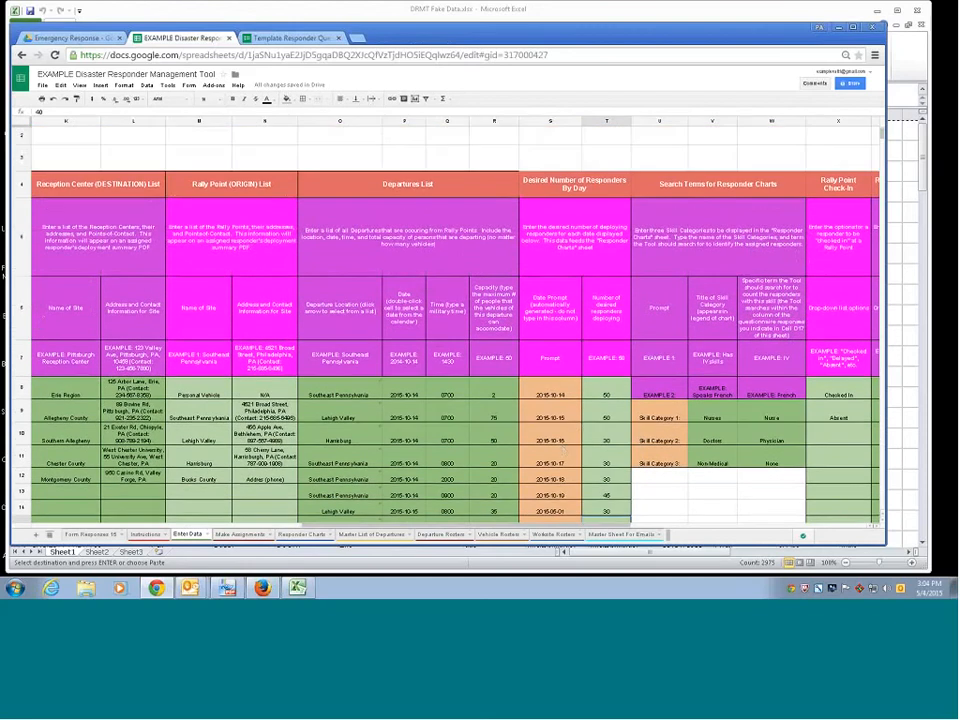
left_click(761, 190)
left_click_drag(427, 526, 480, 527)
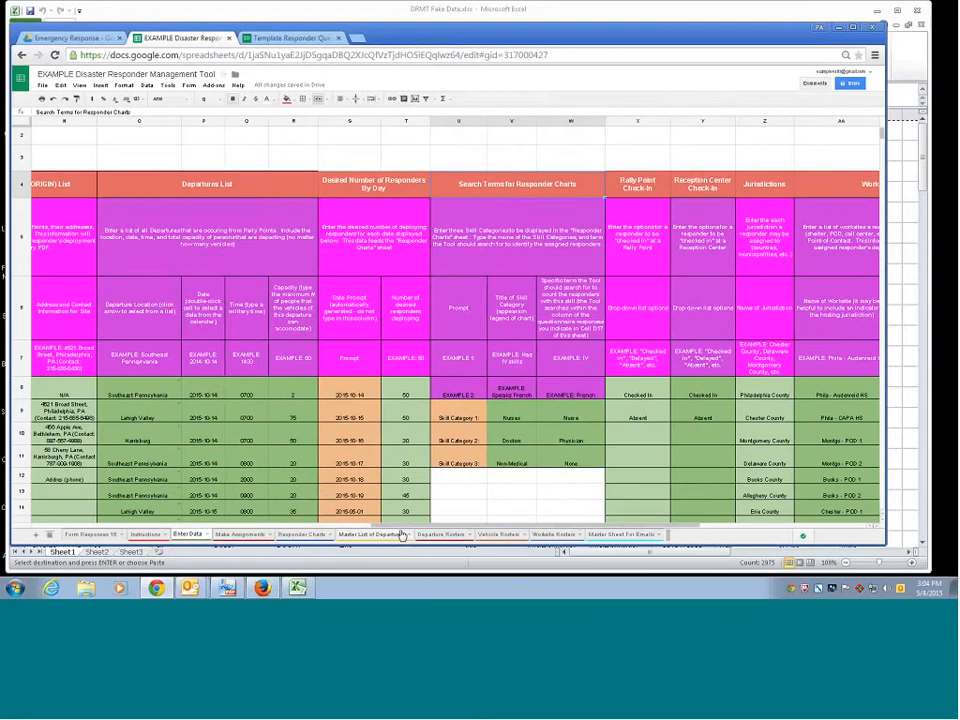
- Enlarge the Responder Charts sheet and inspect the 2015-10-14 bar in the Assigned Responders by Departure Date and Type chart
left_click(302, 535)
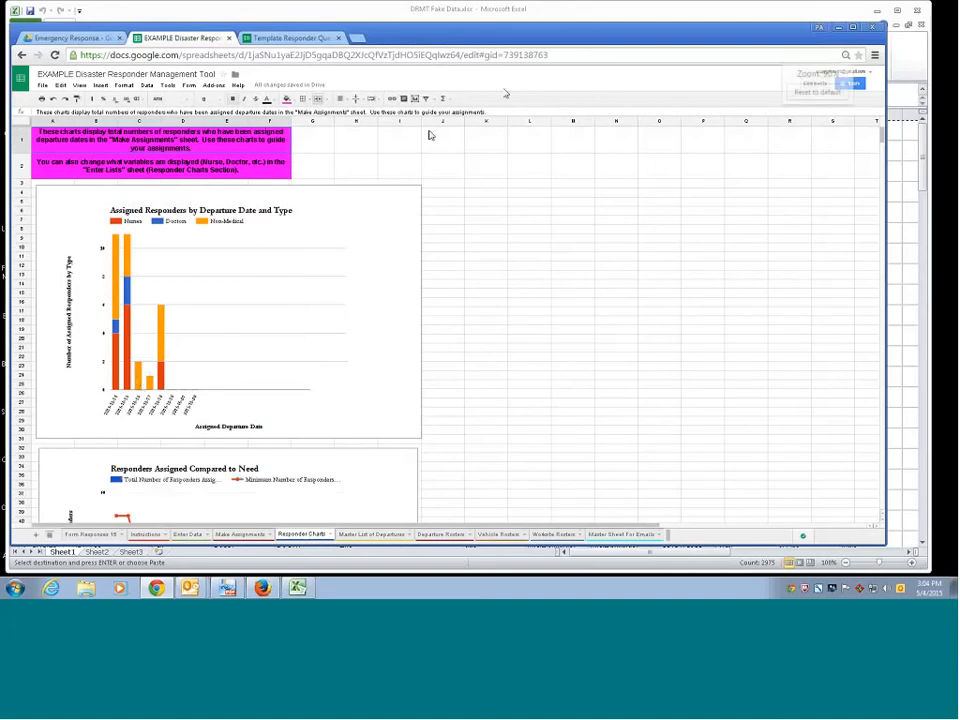
key("ctrl+plus")
key("ctrl+plus")
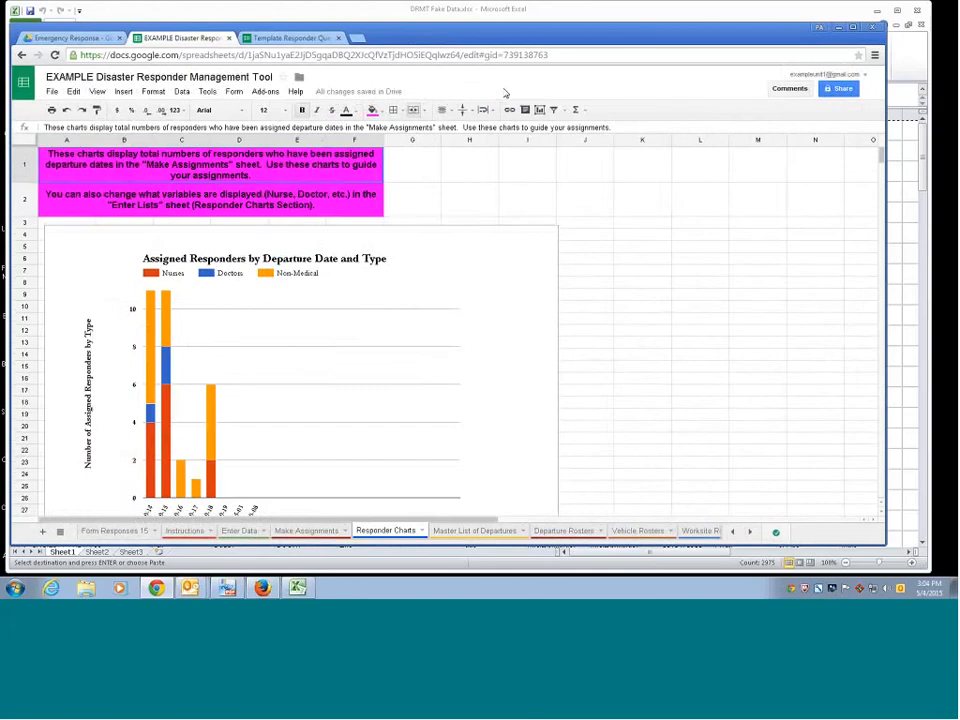
scroll(403, 236, "down", 1)
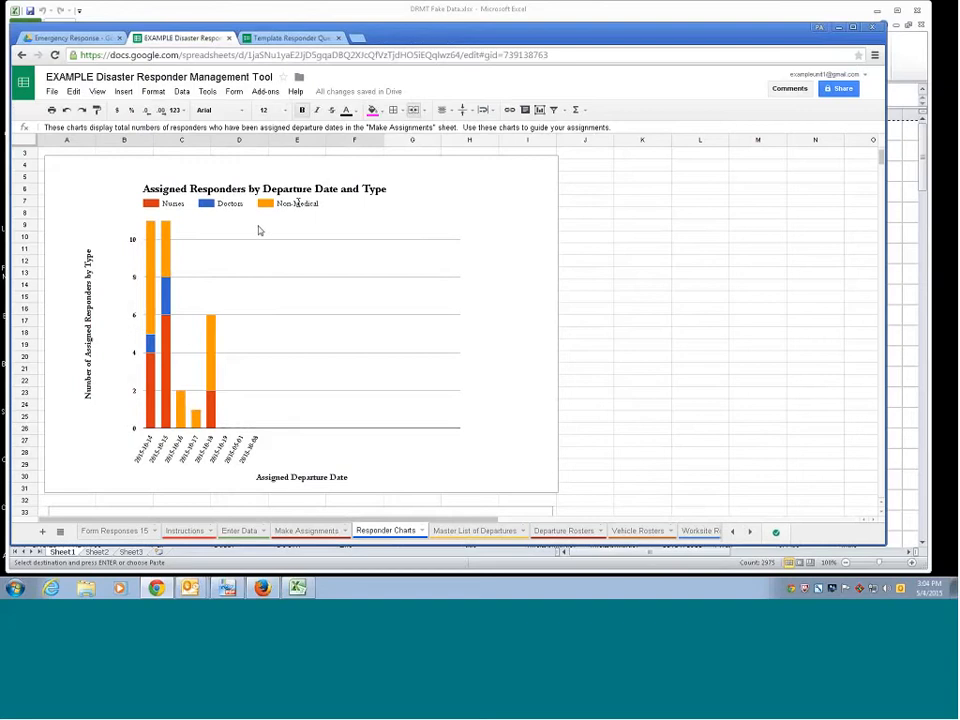
mouse_move(152, 281)
mouse_move(149, 234)
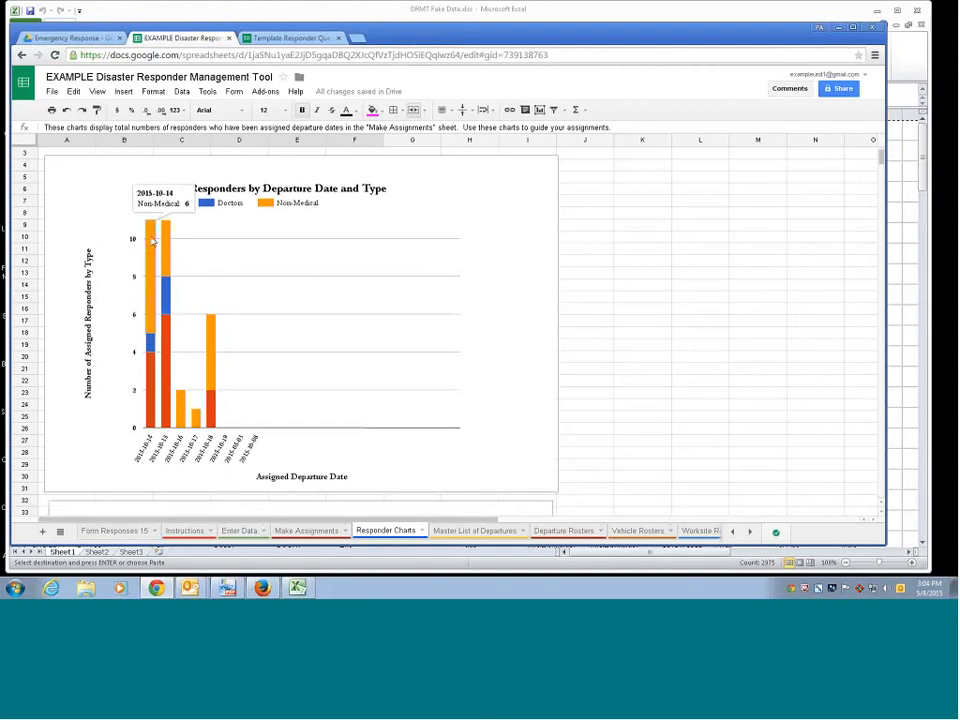
mouse_move(152, 345)
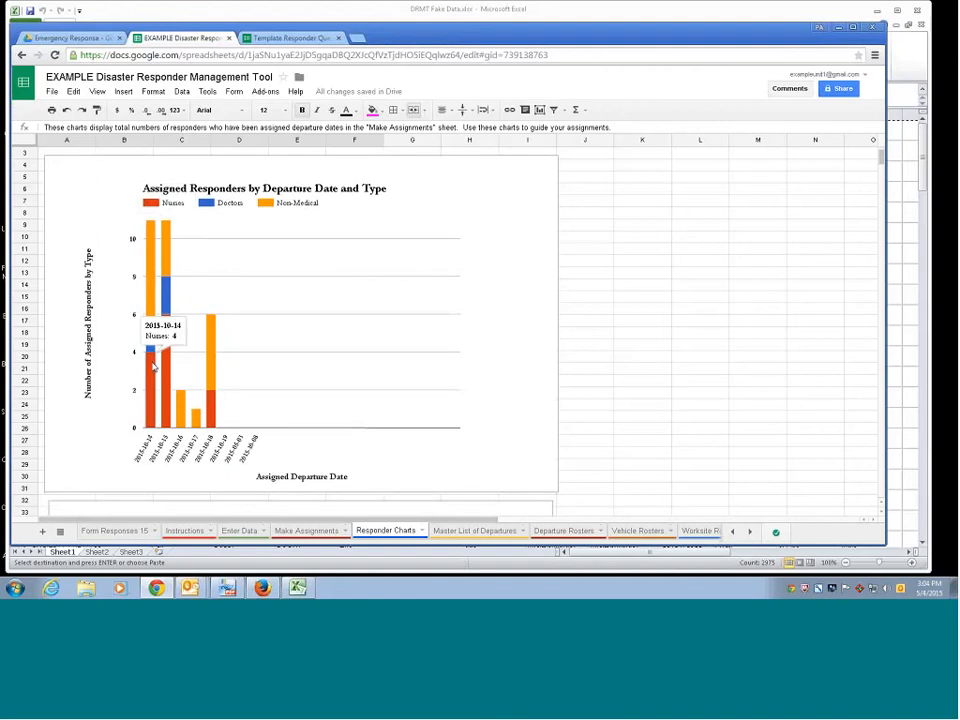
- Inspect the assigned totals and minimum needed responders by date in the Responders Assigned Compared to Need chart
scroll(296, 400, "down", 2)
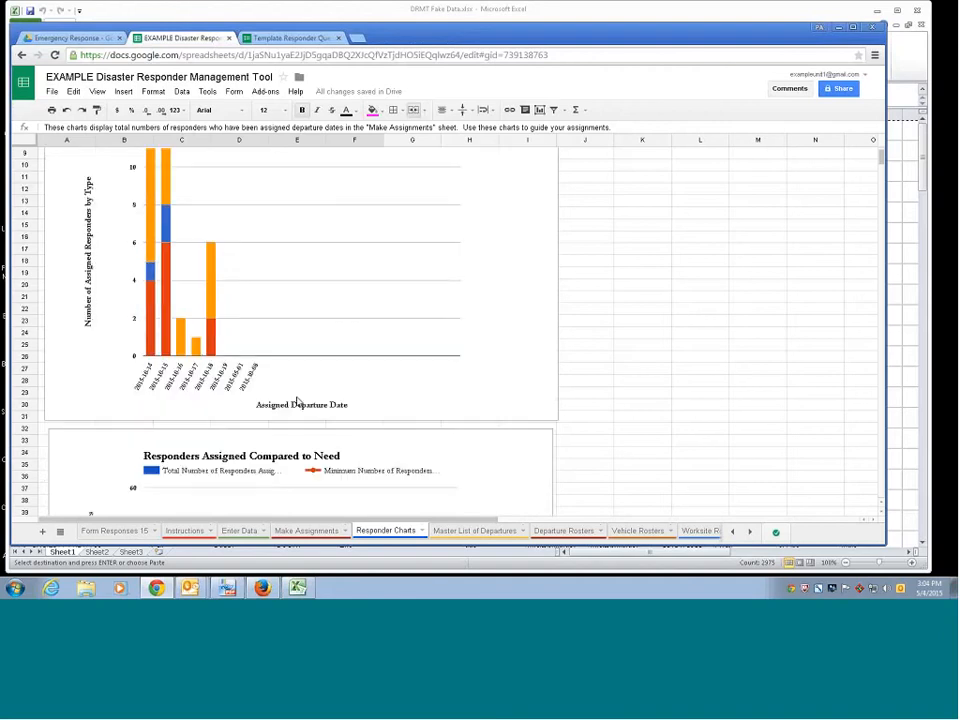
scroll(296, 400, "down", 7)
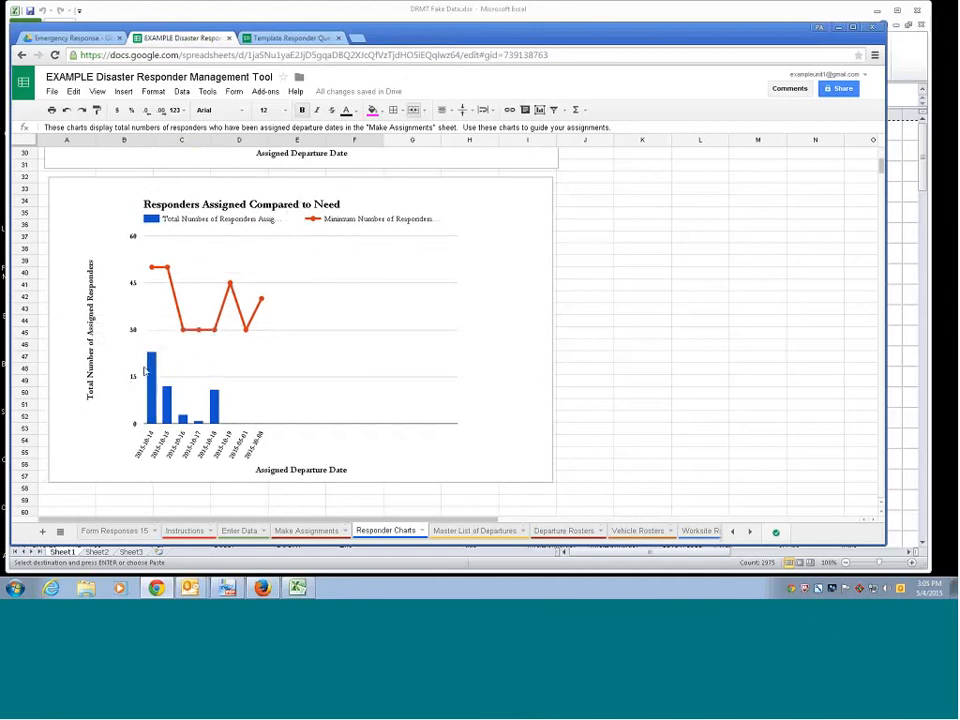
mouse_move(150, 370)
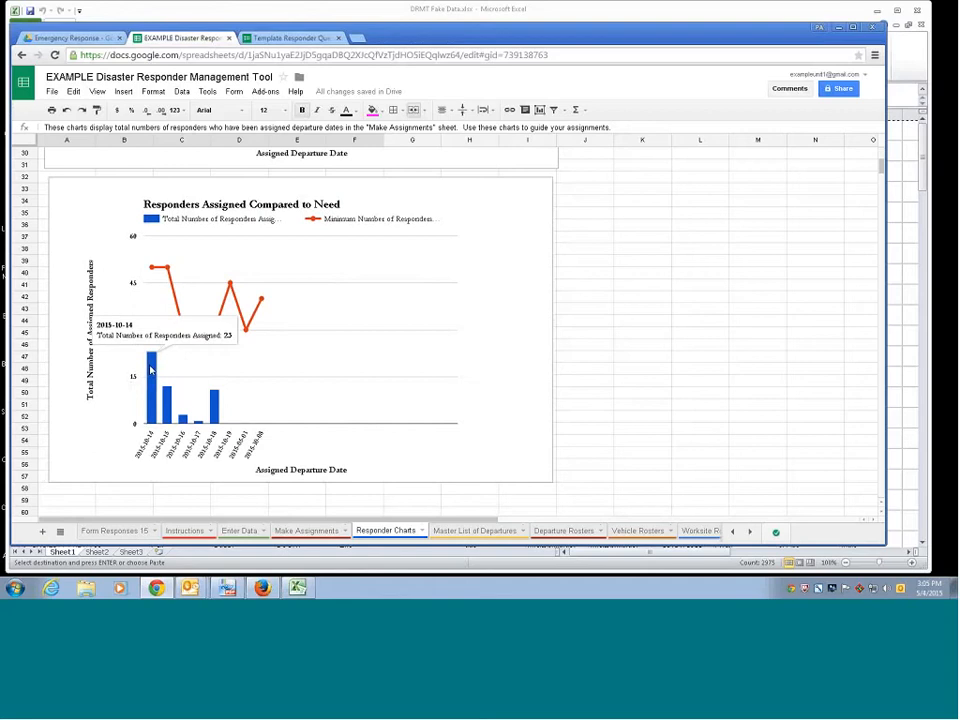
mouse_move(152, 279)
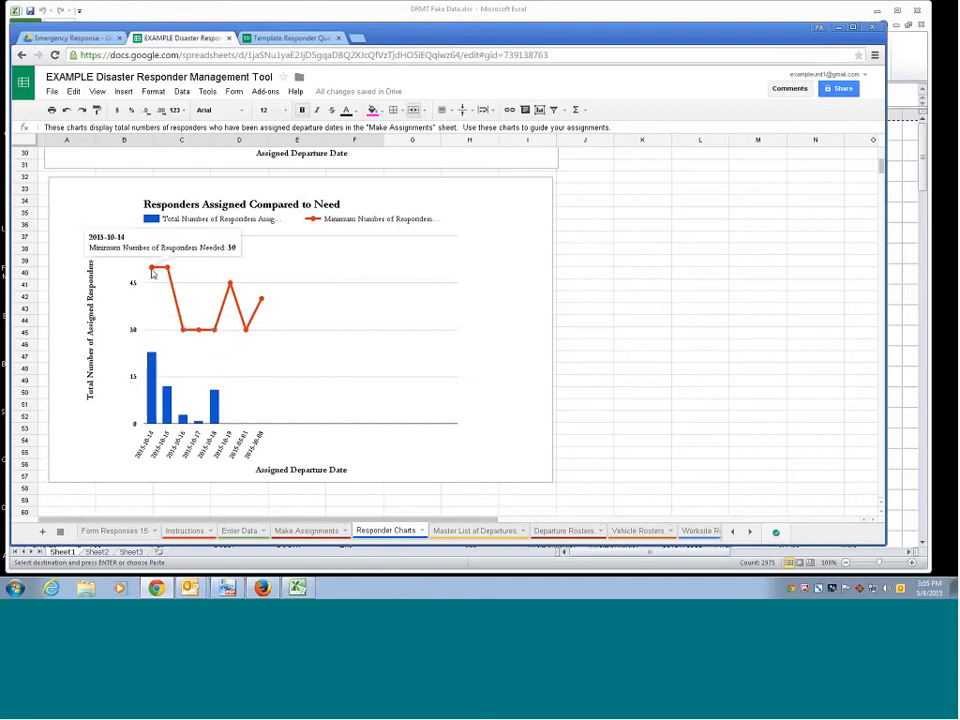
mouse_move(200, 337)
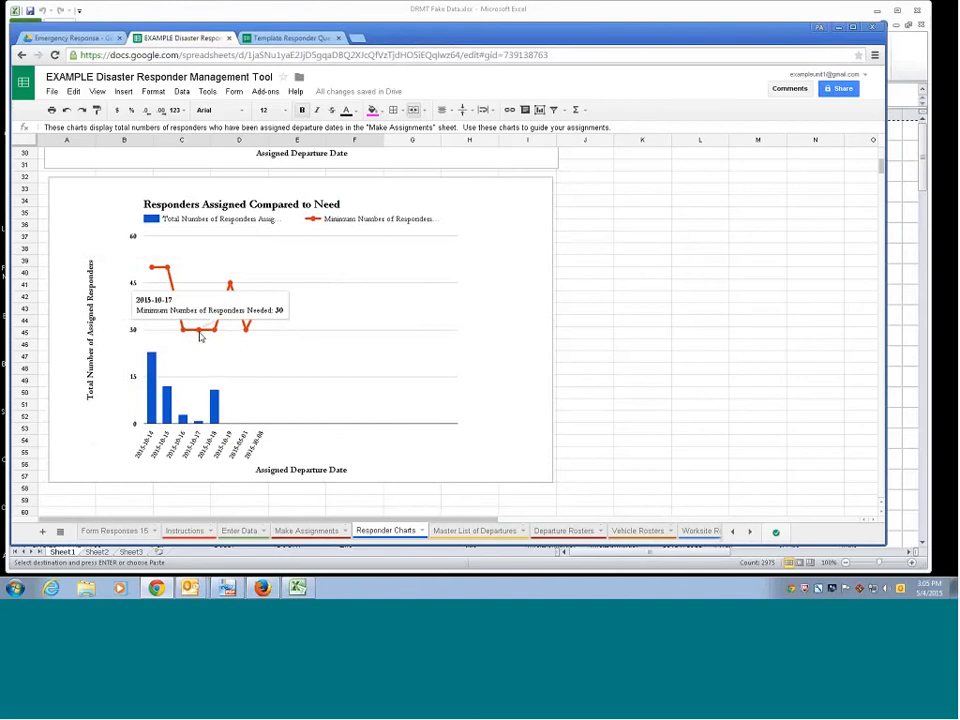
mouse_move(248, 337)
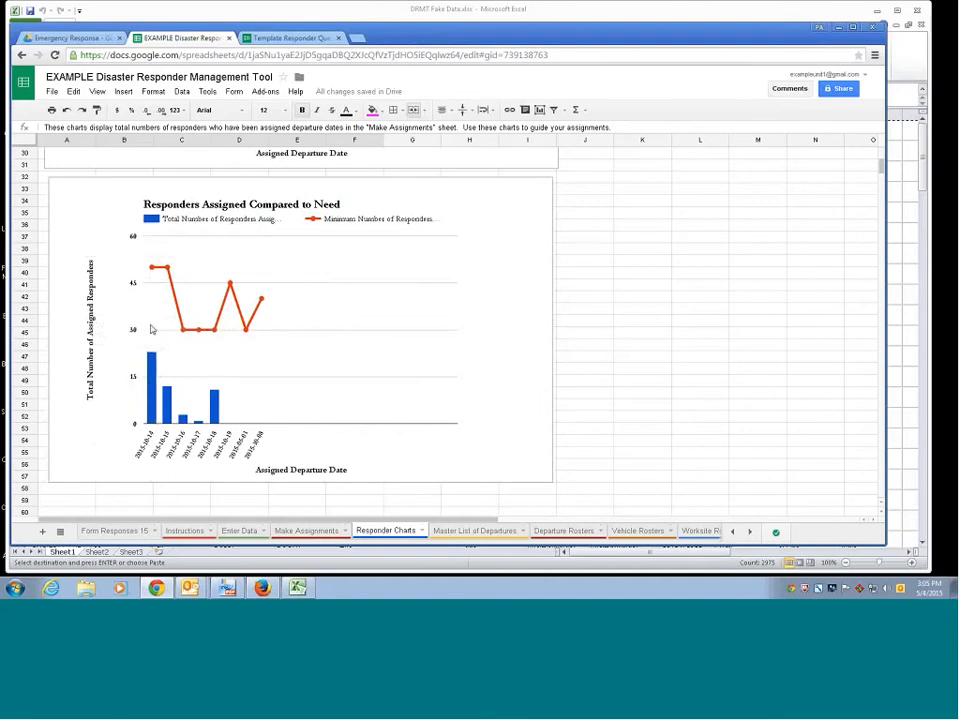
- Check the Desired Number of Responders By Day section in Enter Data as the source of the need line
left_click(240, 531)
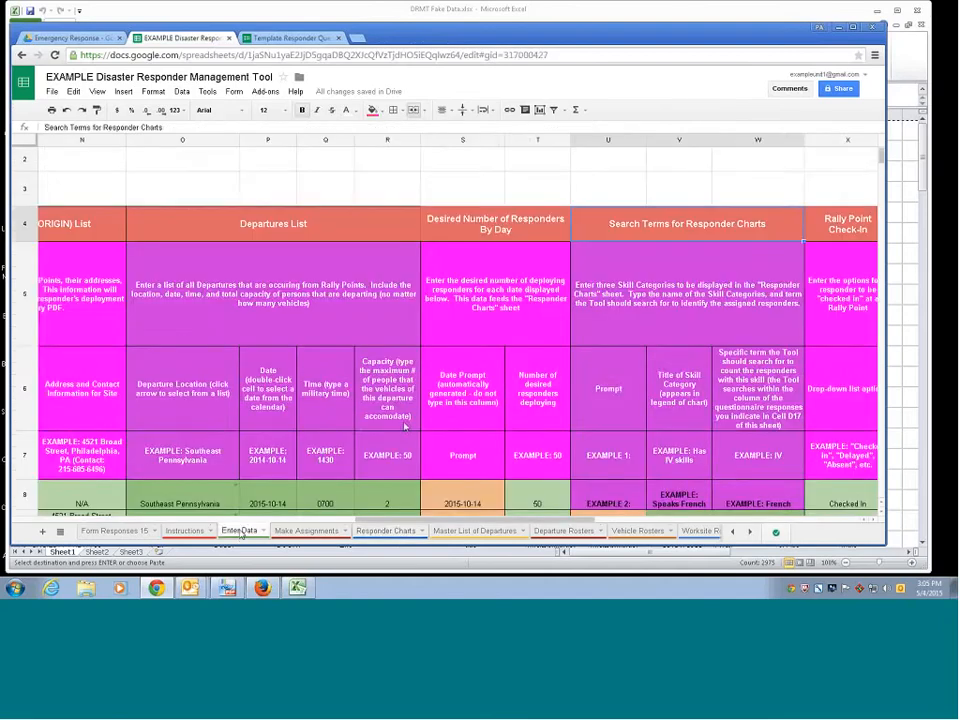
scroll(404, 427, "down", 3)
scroll(416, 275, "up", 3)
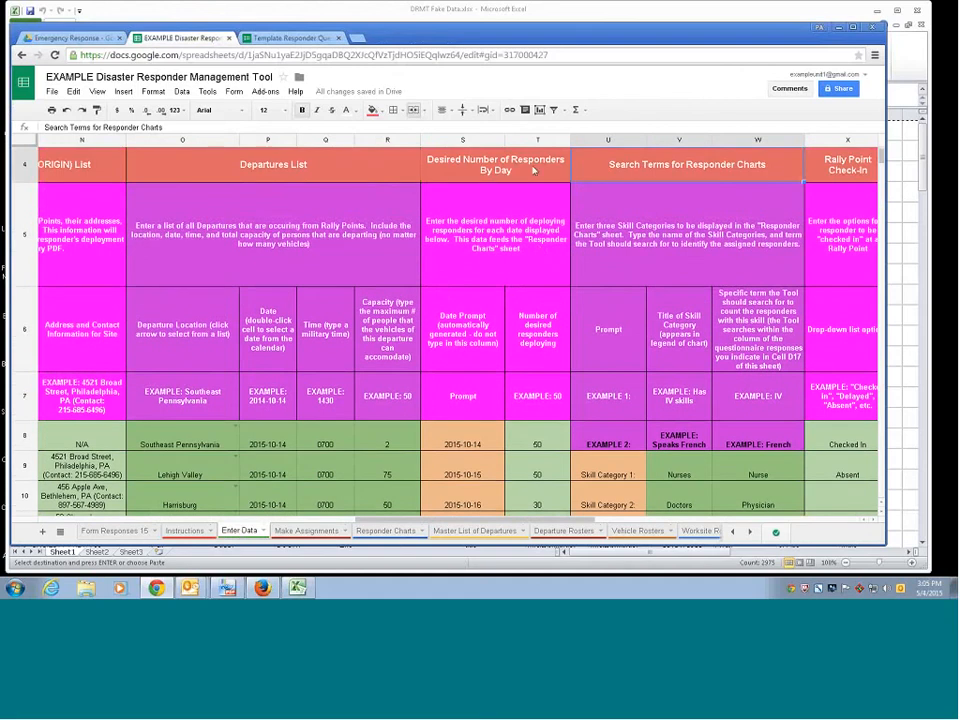
scroll(530, 280, "down", 2)
scroll(526, 388, "up", 2)
- Review the nurse, doctor and non-medical breakdown in the Assigned Responders by Departure Date and Type chart
left_click(386, 531)
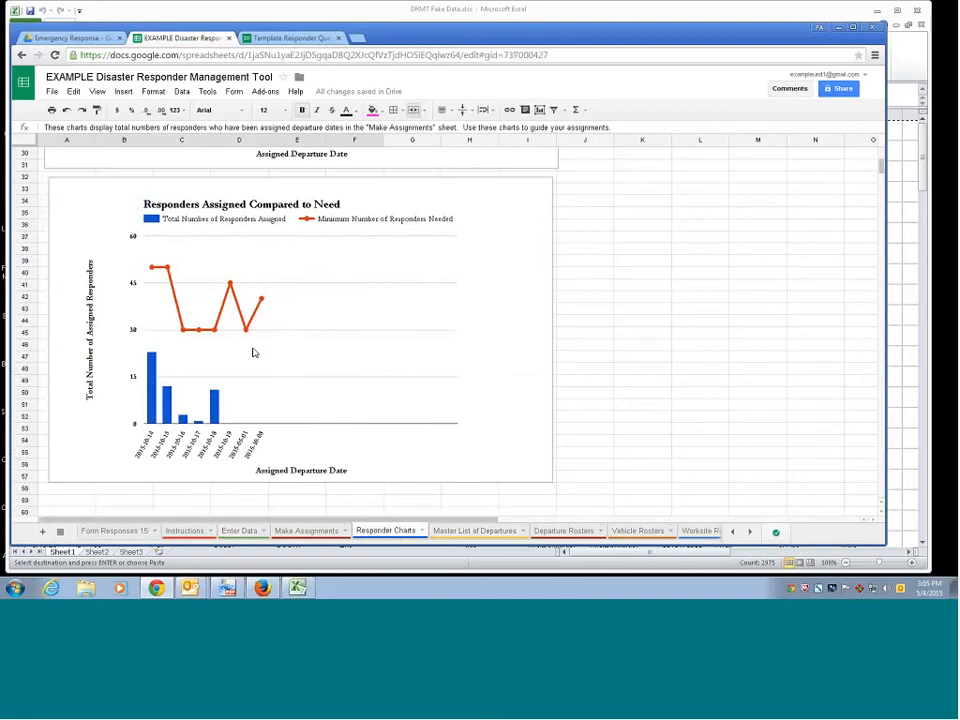
scroll(254, 347, "up", 5)
scroll(254, 347, "up", 4)
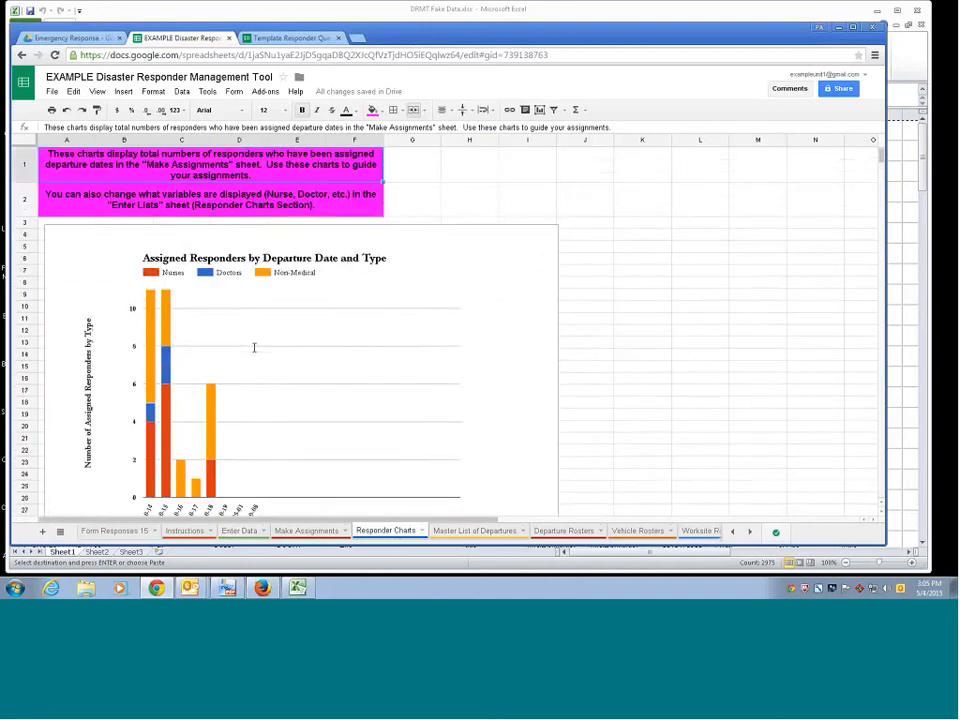
scroll(254, 347, "down", 1)
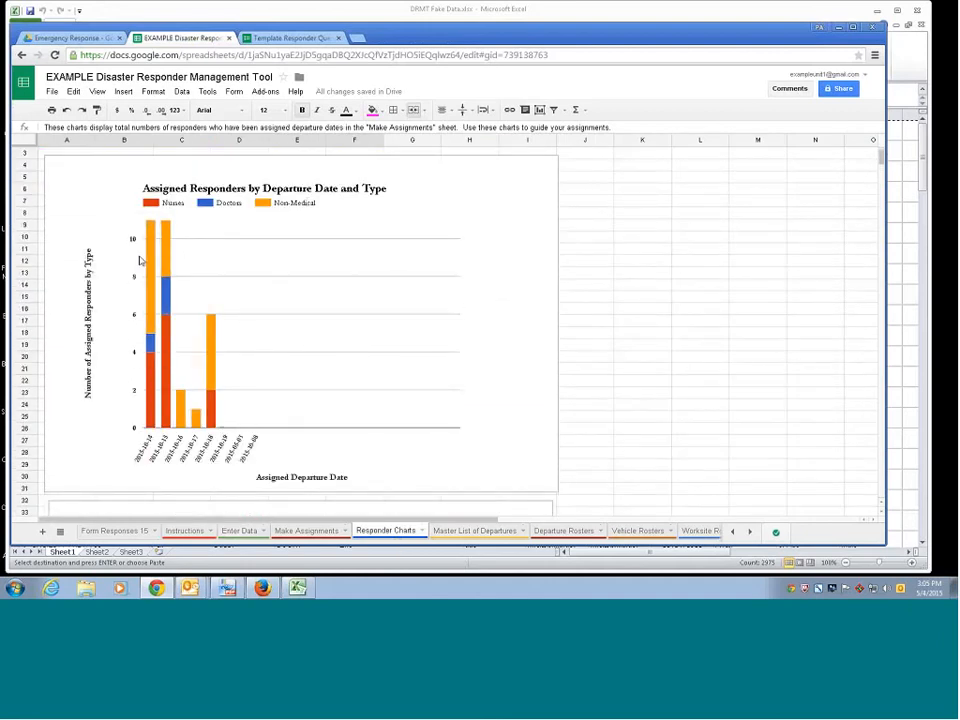
mouse_move(168, 254)
- Examine the three skill categories in Enter Data, with their legend titles and the search terms Nurse, Physician and None
left_click(241, 530)
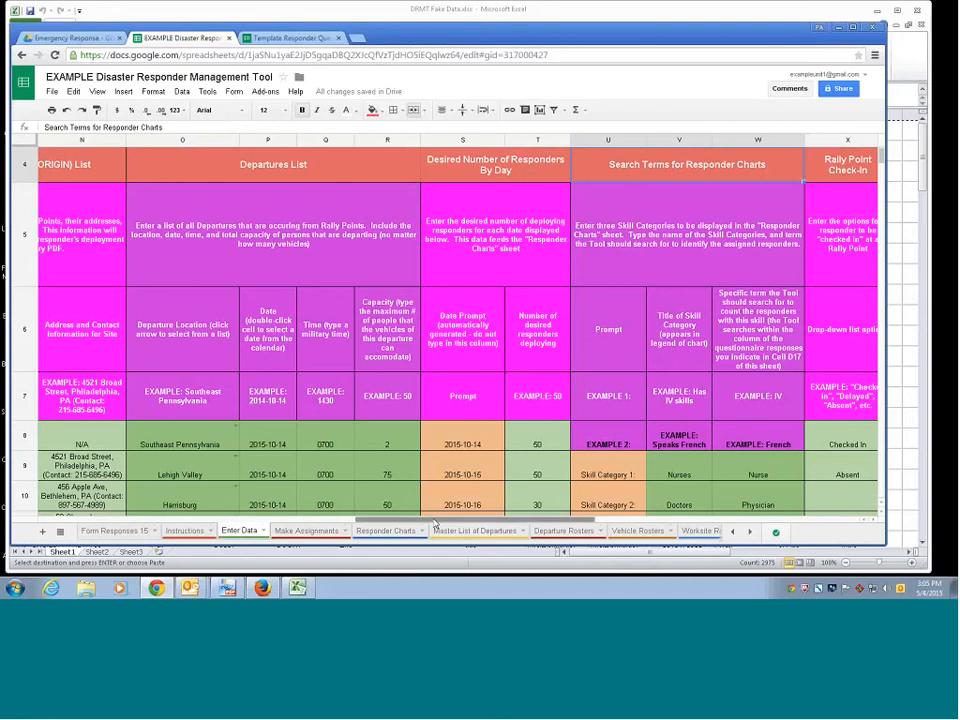
left_click_drag(435, 521, 500, 521)
scroll(477, 397, "down", 2)
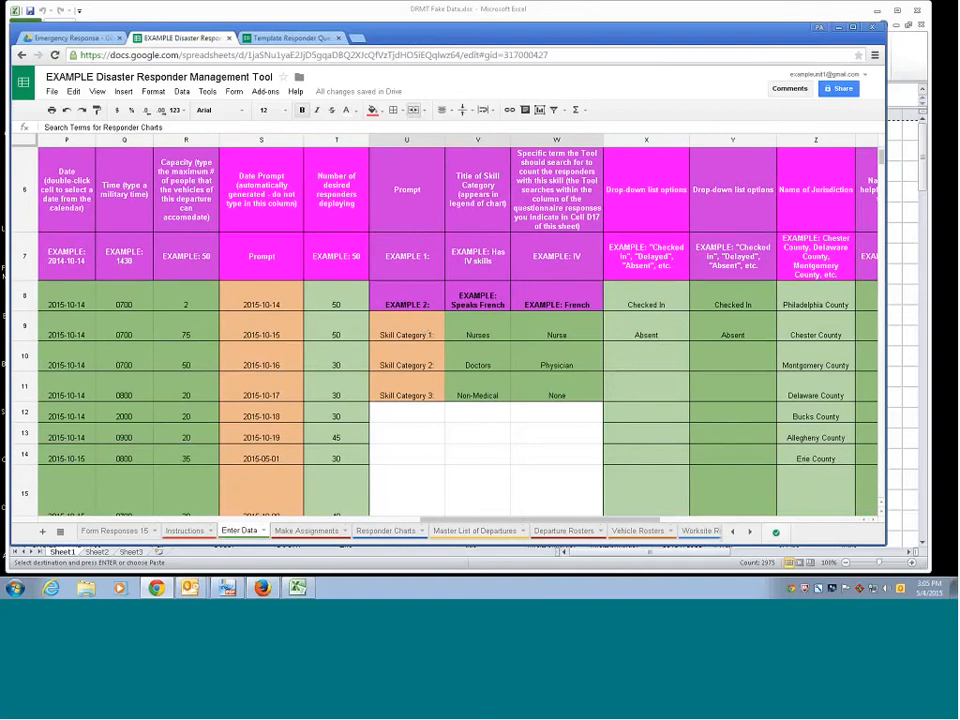
left_click_drag(478, 332, 557, 393)
left_click(557, 394)
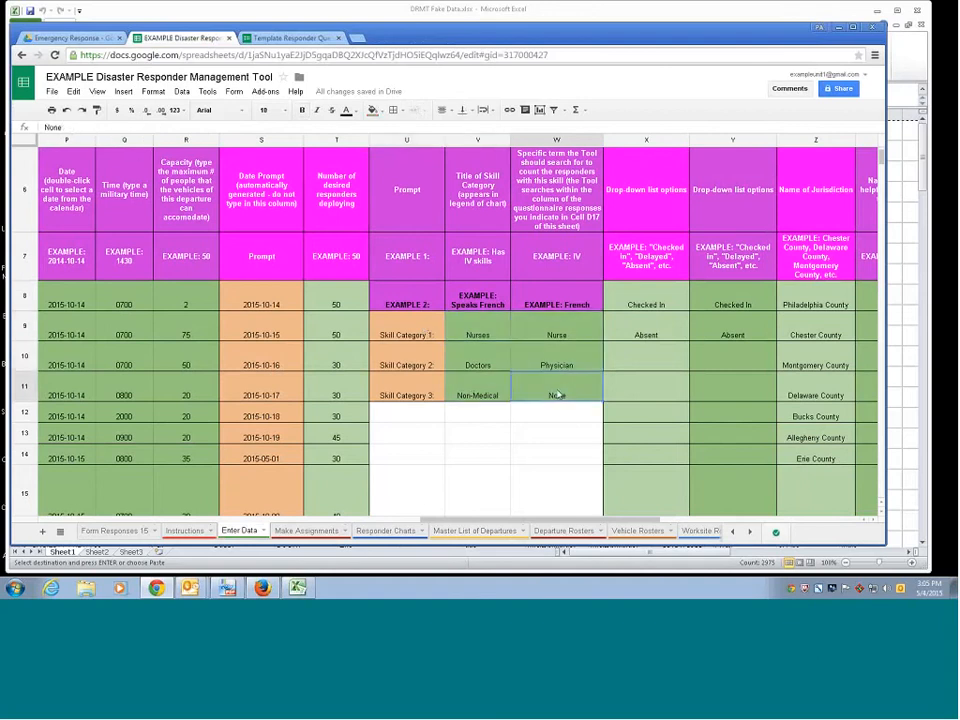
left_click(427, 336)
left_click(429, 364)
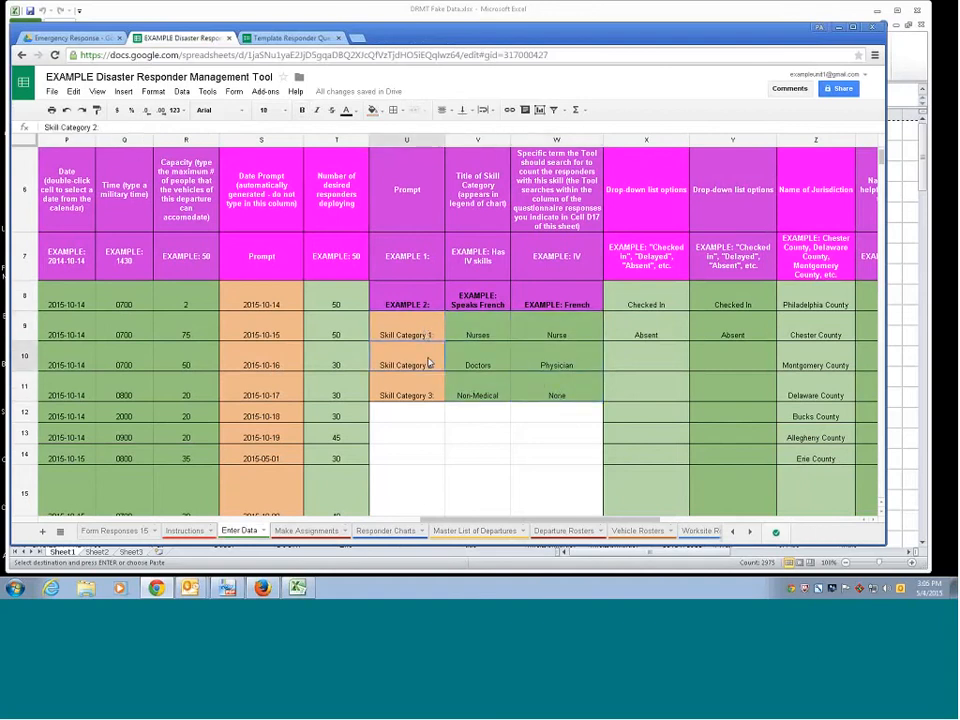
left_click(477, 334)
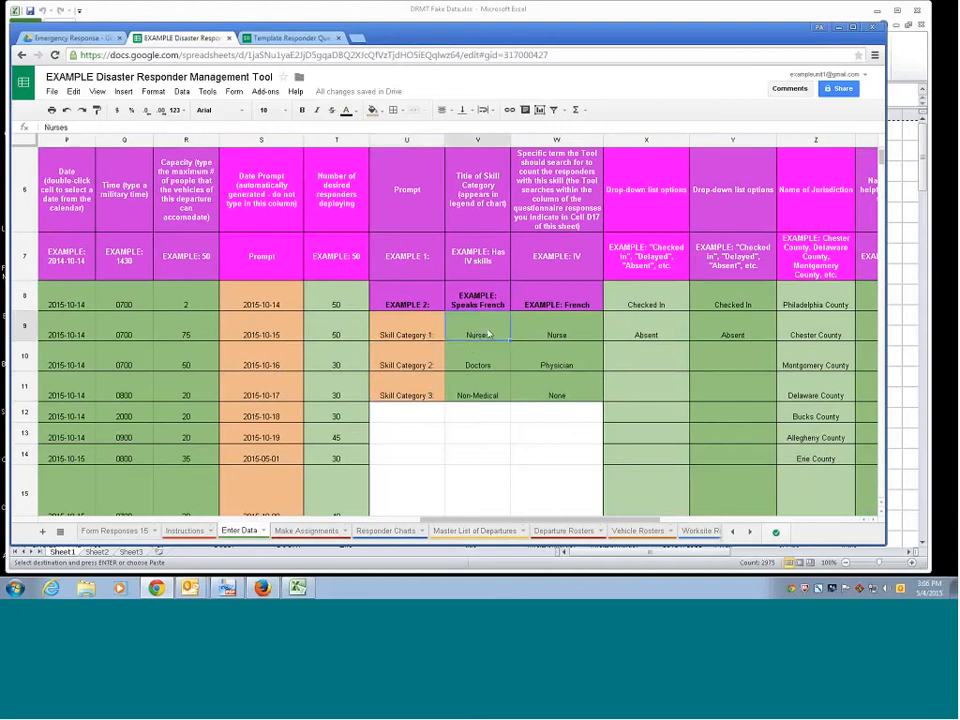
left_click(477, 361)
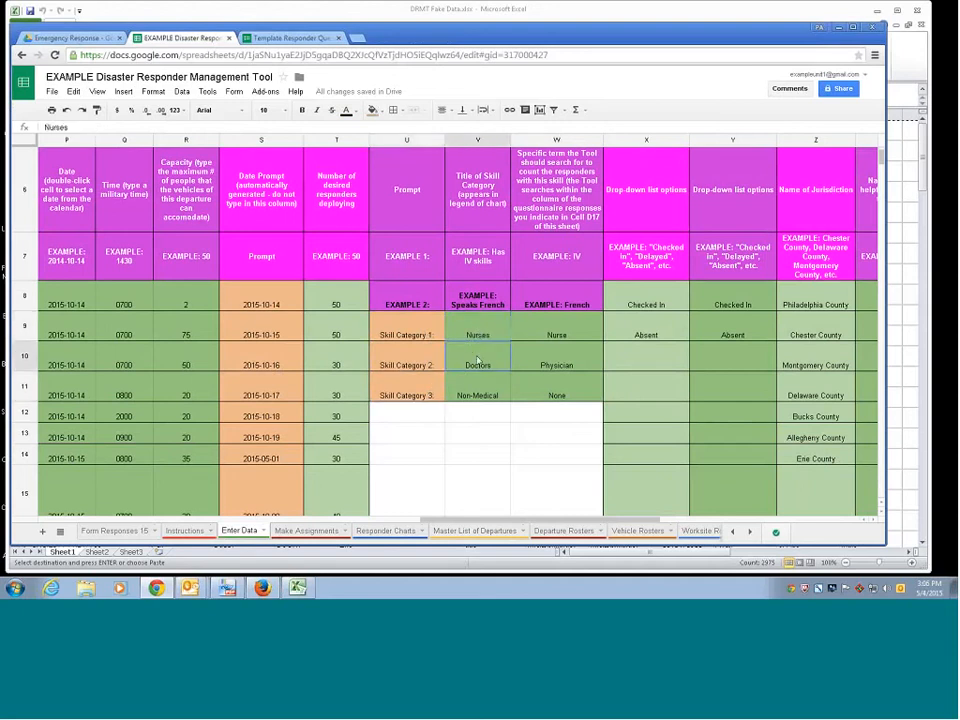
left_click(481, 389)
left_click_drag(477, 334, 487, 394)
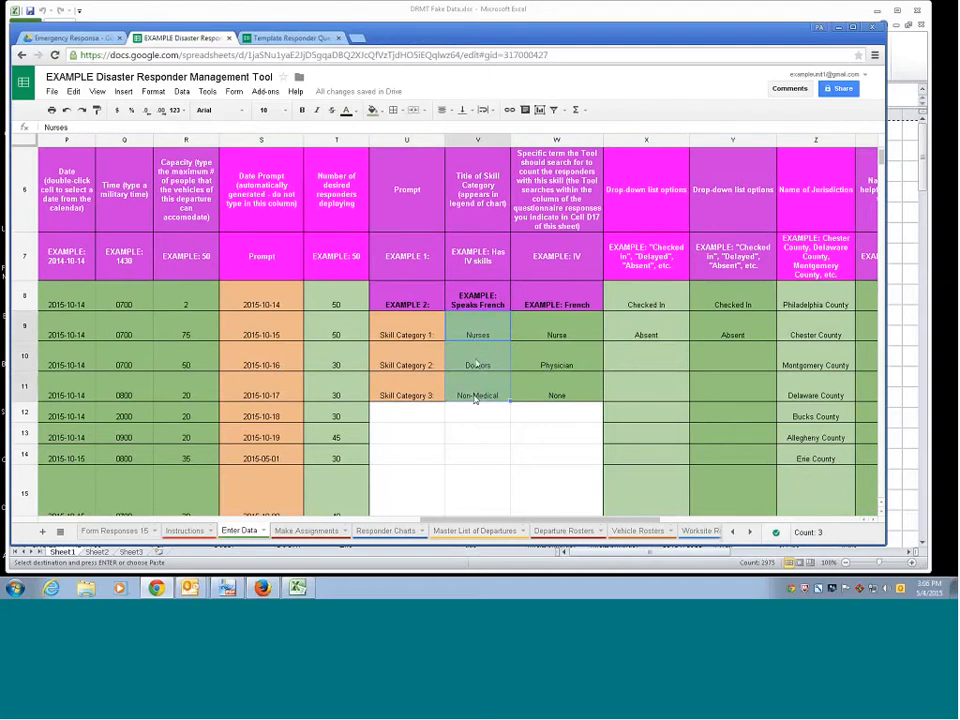
- Look over the Make Assignments sheet at a reduced zoom, from the responder details across to the Departures Dashboard
left_click(385, 530)
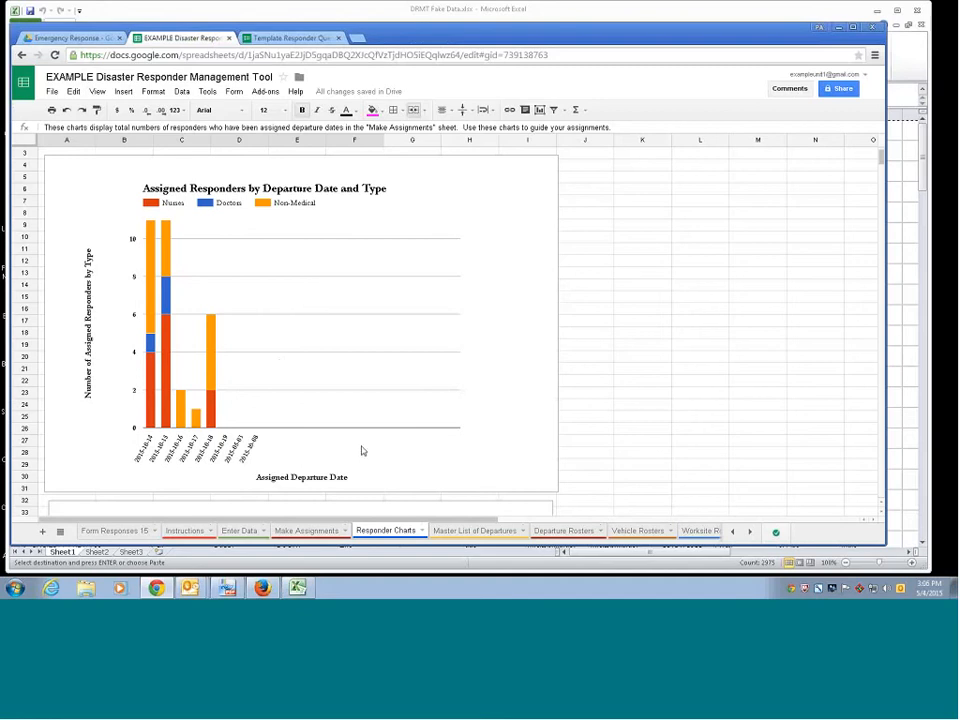
left_click(306, 532)
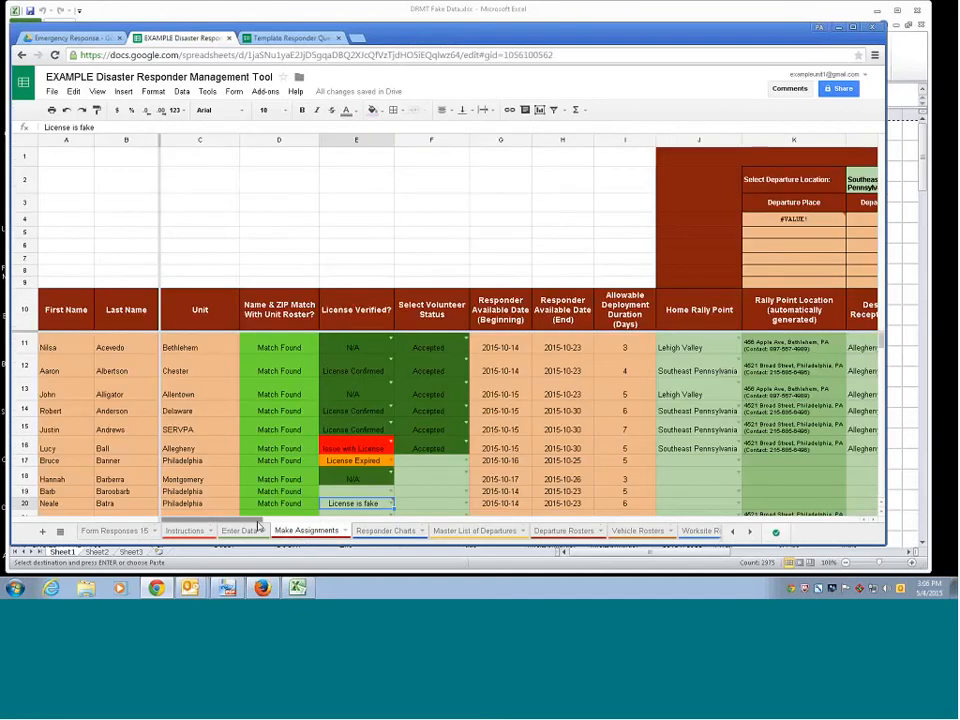
left_click_drag(258, 527, 283, 528)
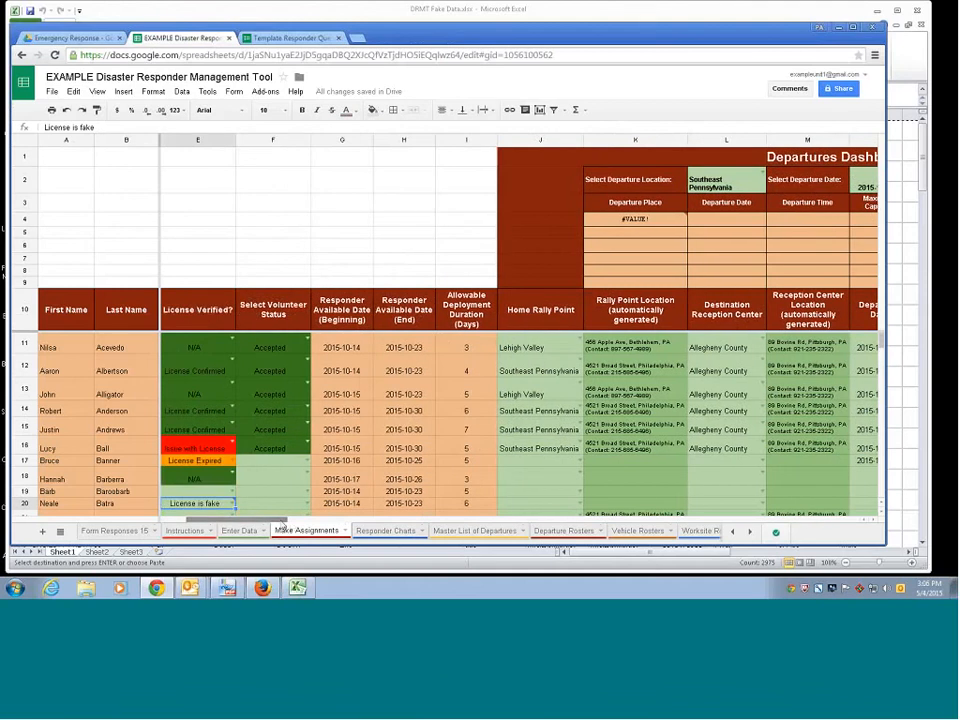
left_click_drag(277, 524, 265, 524)
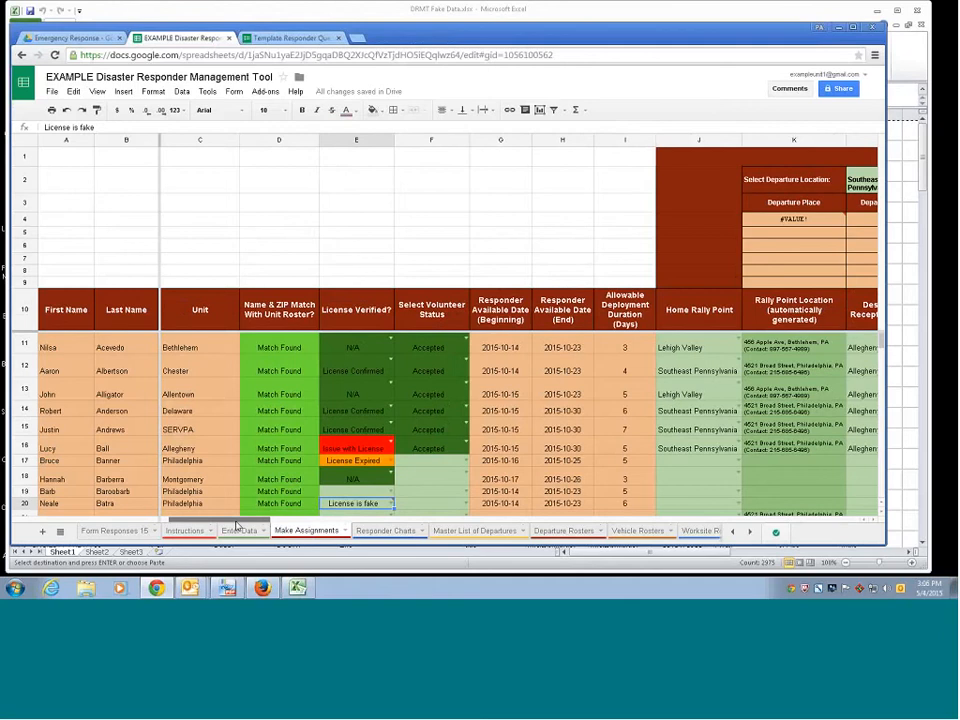
left_click_drag(237, 525, 249, 524)
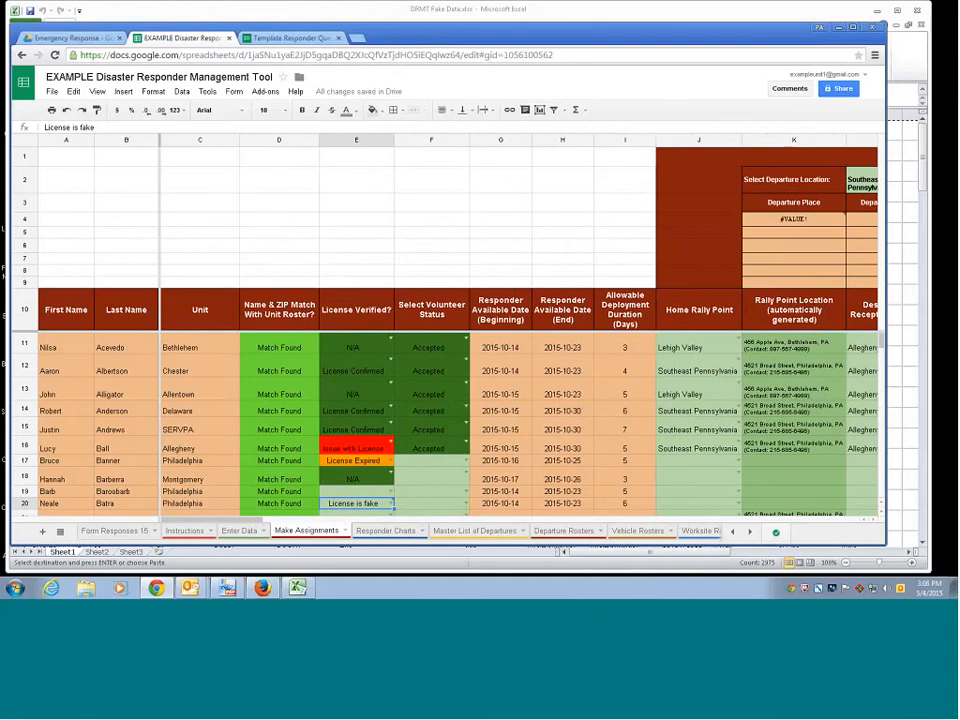
key("ctrl+minus")
key("ctrl+minus")
key("ctrl+minus")
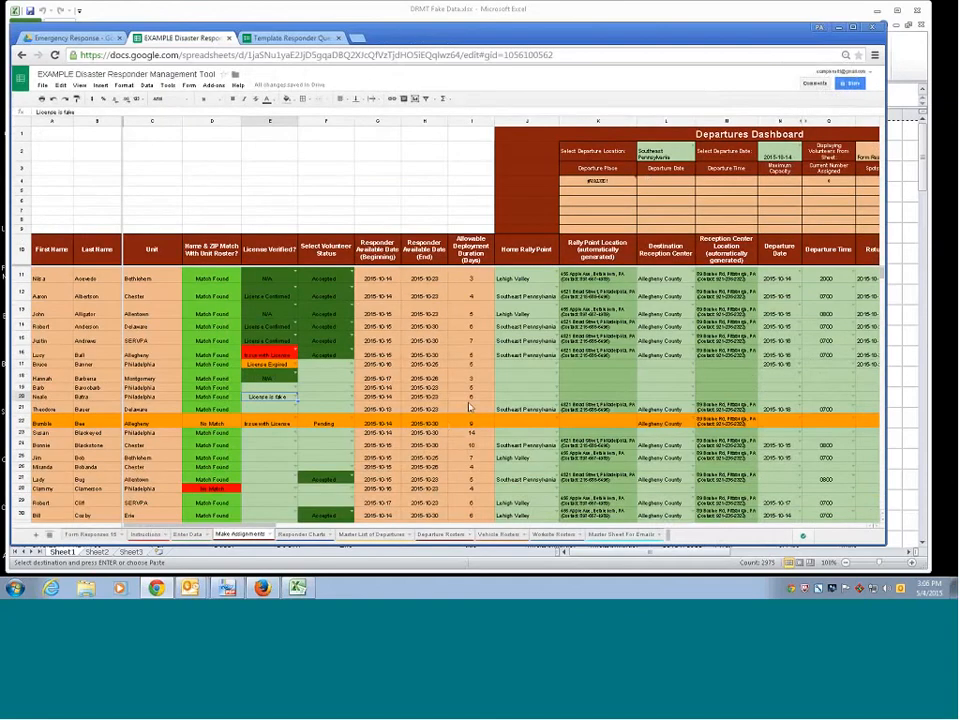
left_click_drag(265, 533, 284, 528)
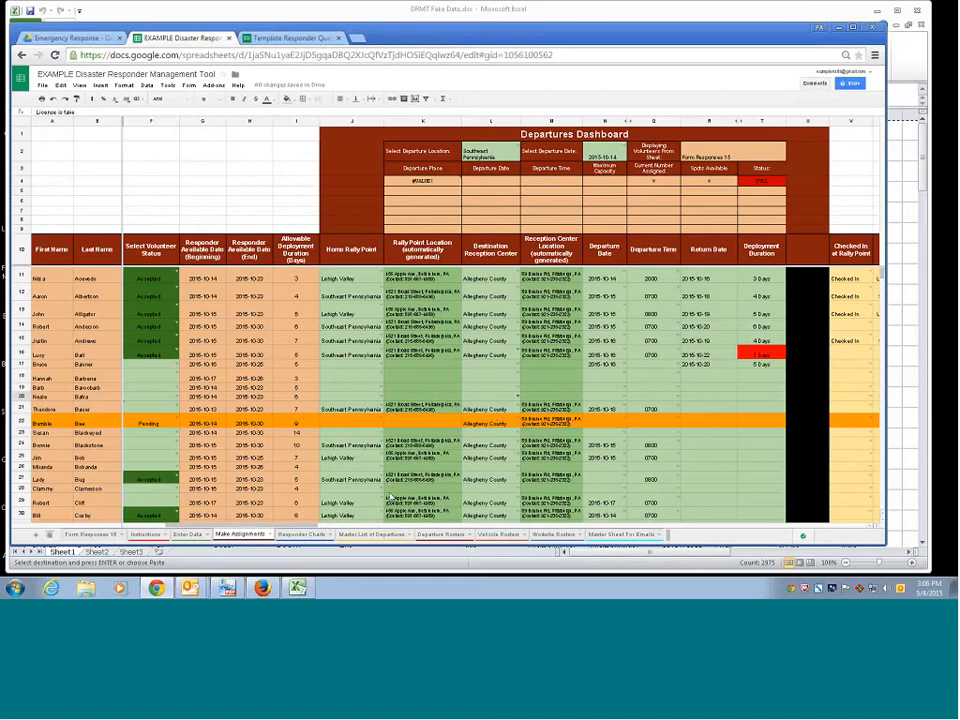
- Compare the Responder Charts with Make Assignments' Qualification column, checking the None, Nurse (RN), Nurse Practitioner (NP) and Physician entries
left_click(300, 535)
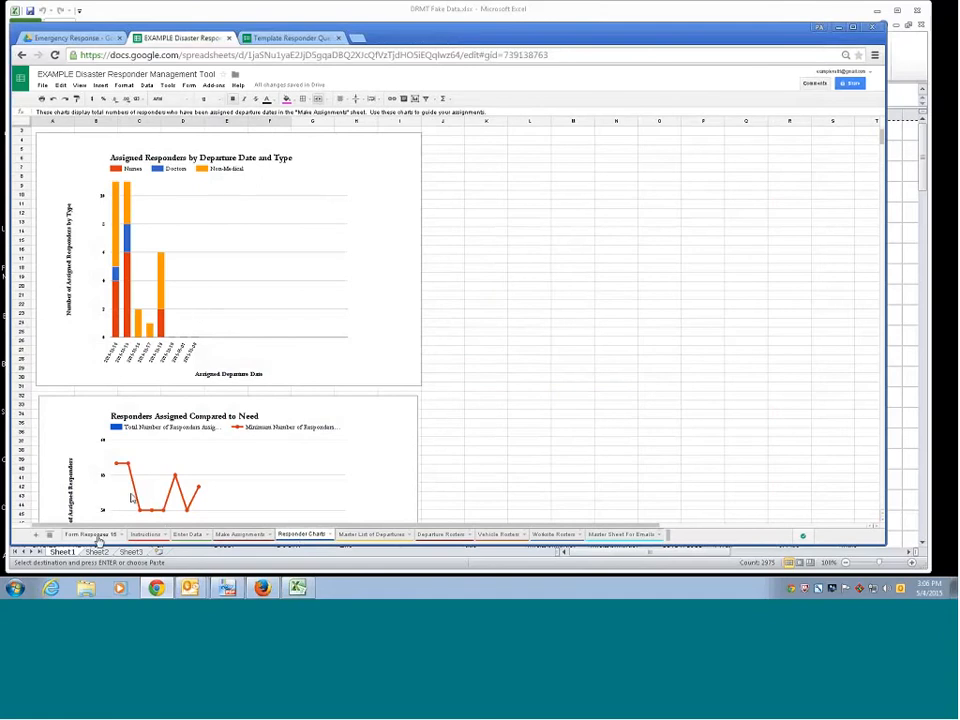
left_click(242, 535)
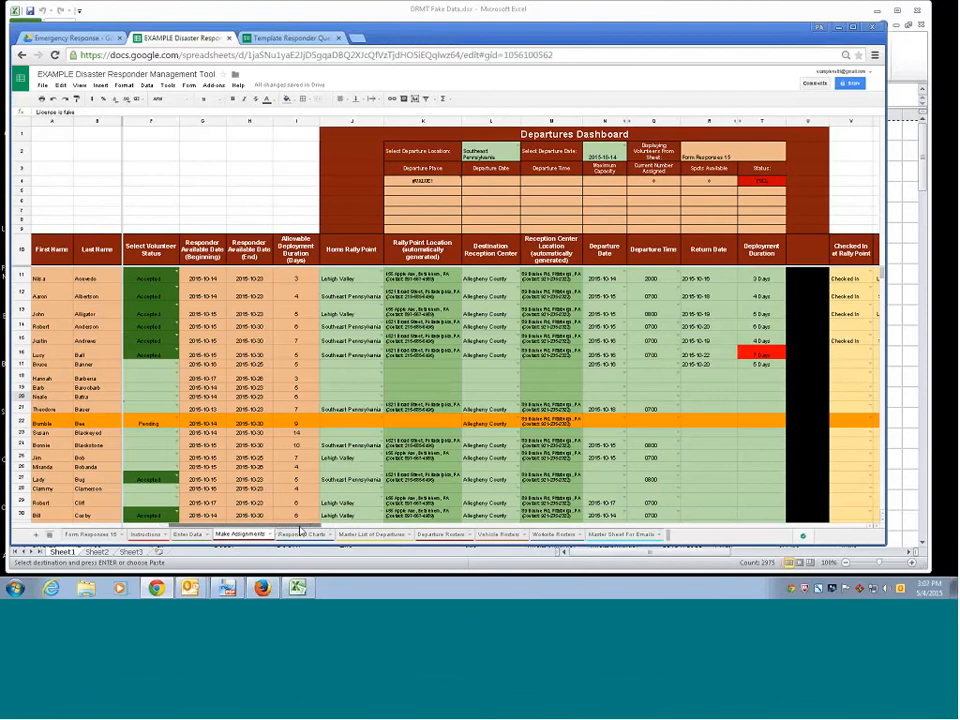
left_click_drag(300, 529, 443, 531)
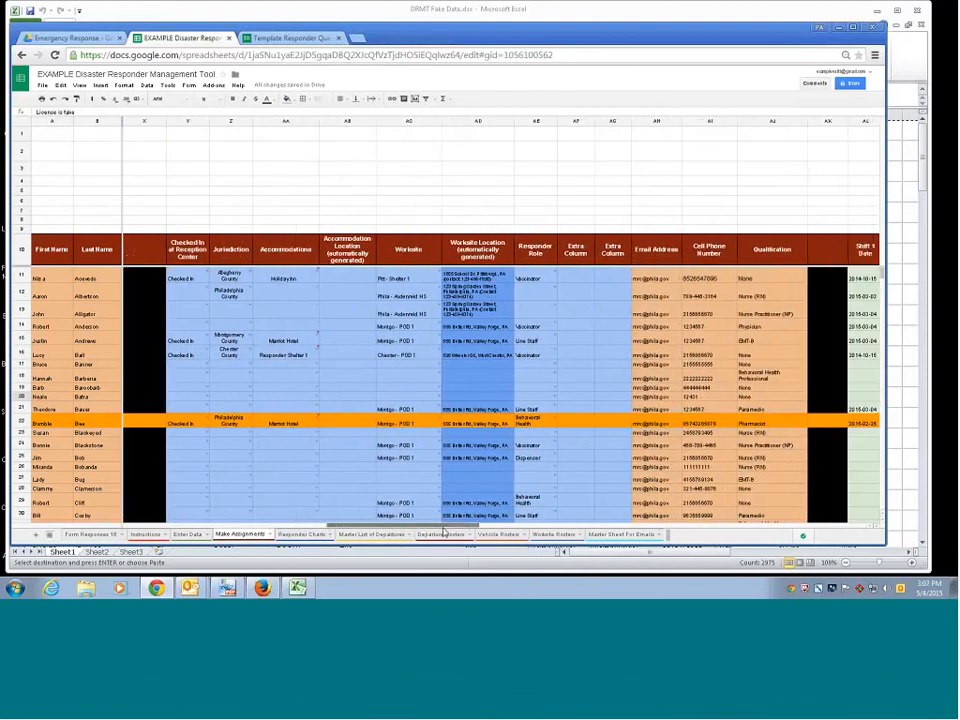
left_click(781, 264)
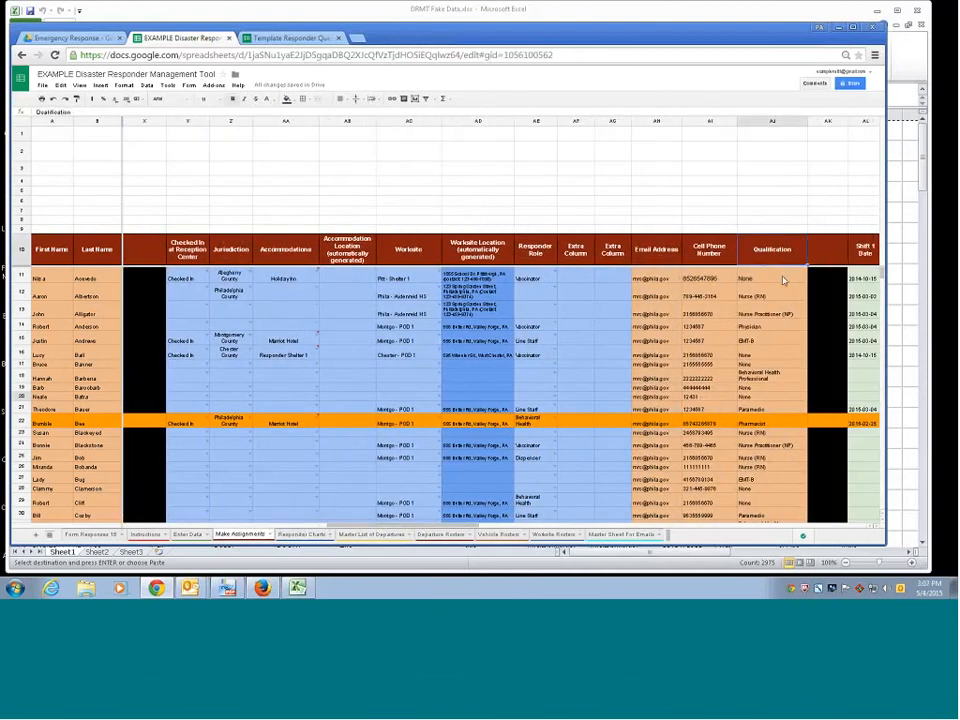
left_click(783, 278)
left_click(783, 295)
left_click(784, 316)
left_click(778, 325)
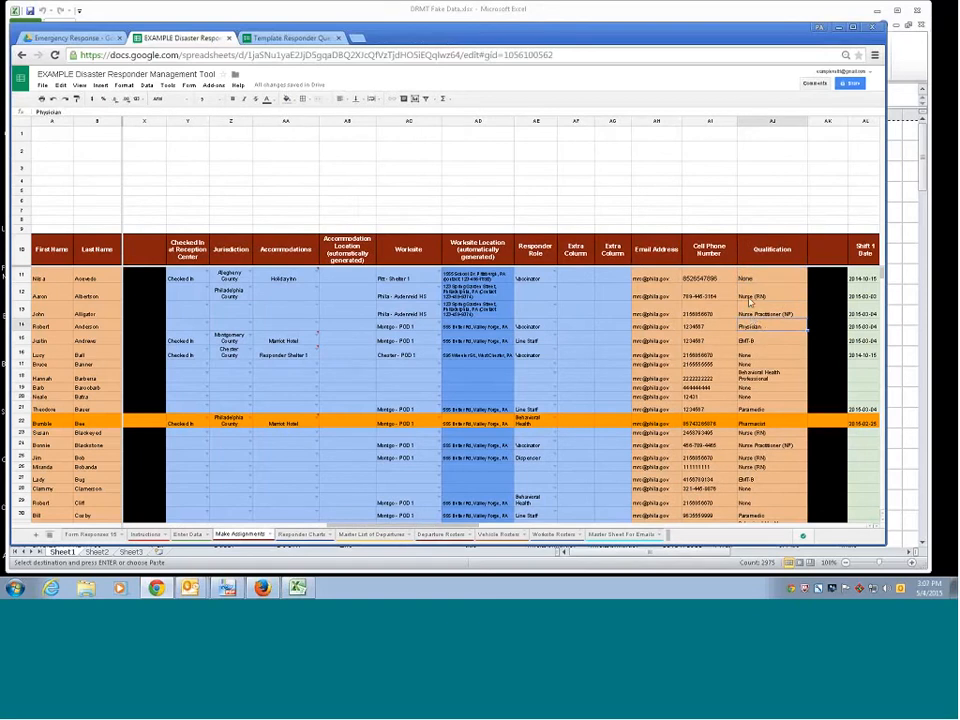
left_click(755, 298)
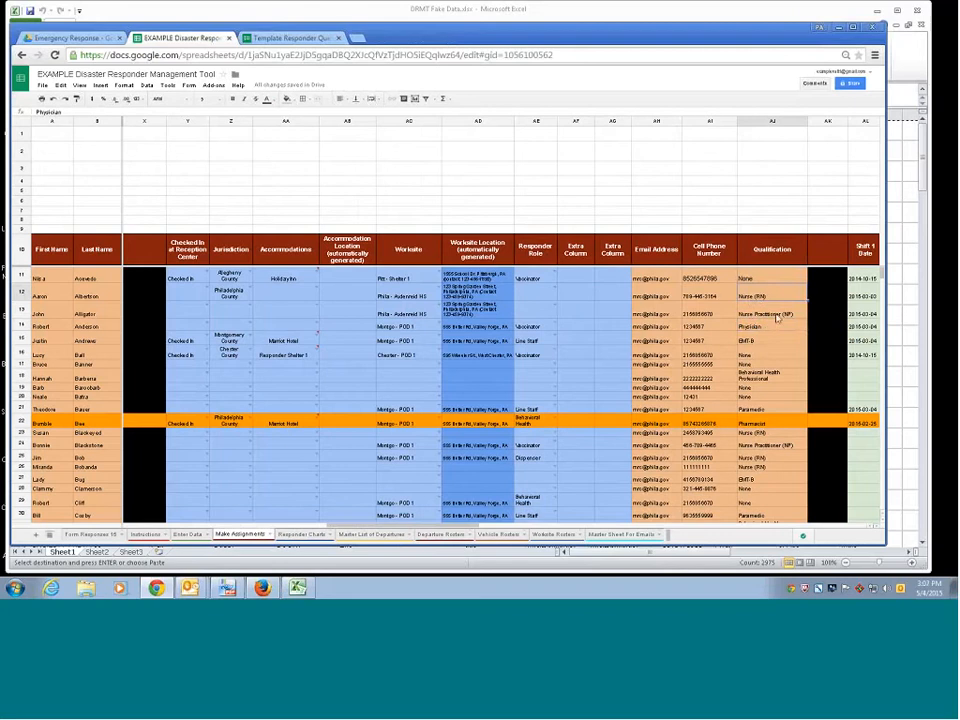
left_click(778, 314)
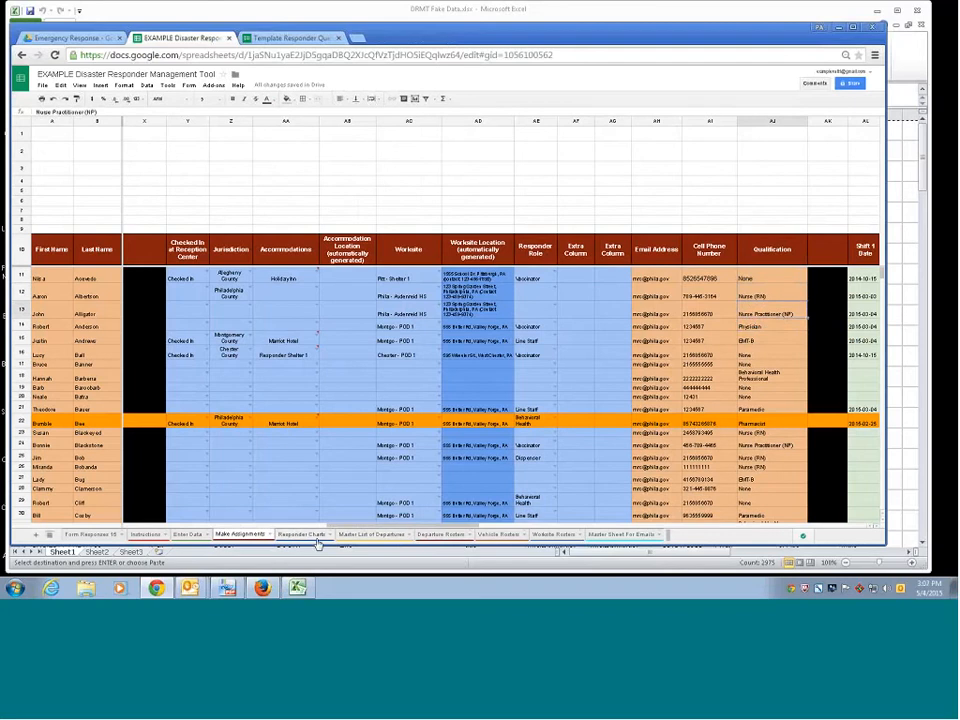
- Match the Nurses and Doctors titles to the search terms Nurse and Physician in Enter Data and to the Responder Charts legend
left_click(188, 535)
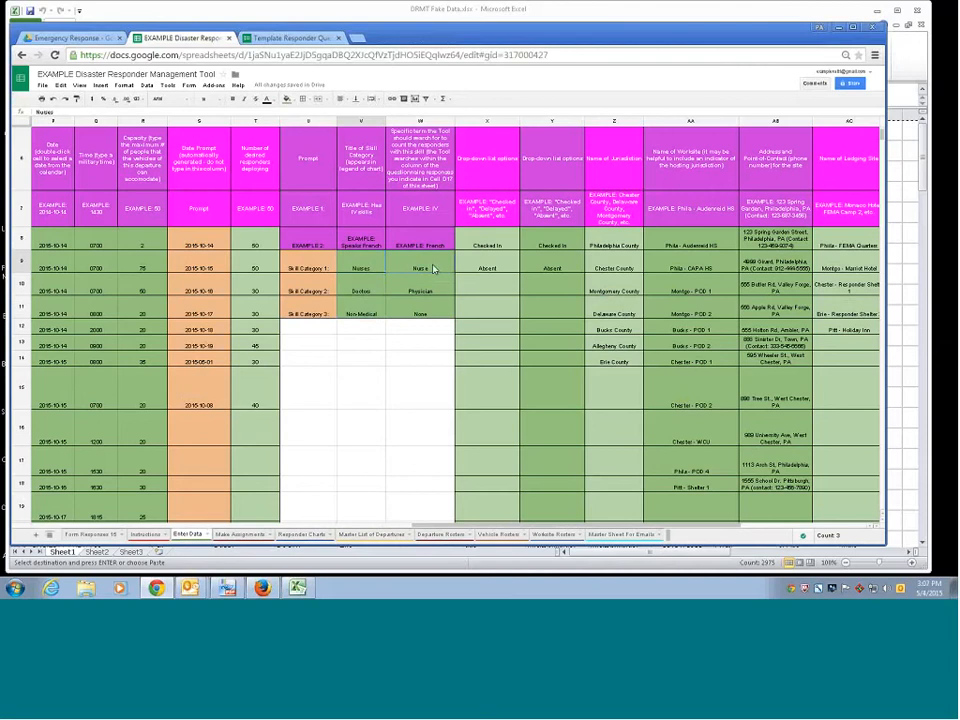
left_click(391, 272)
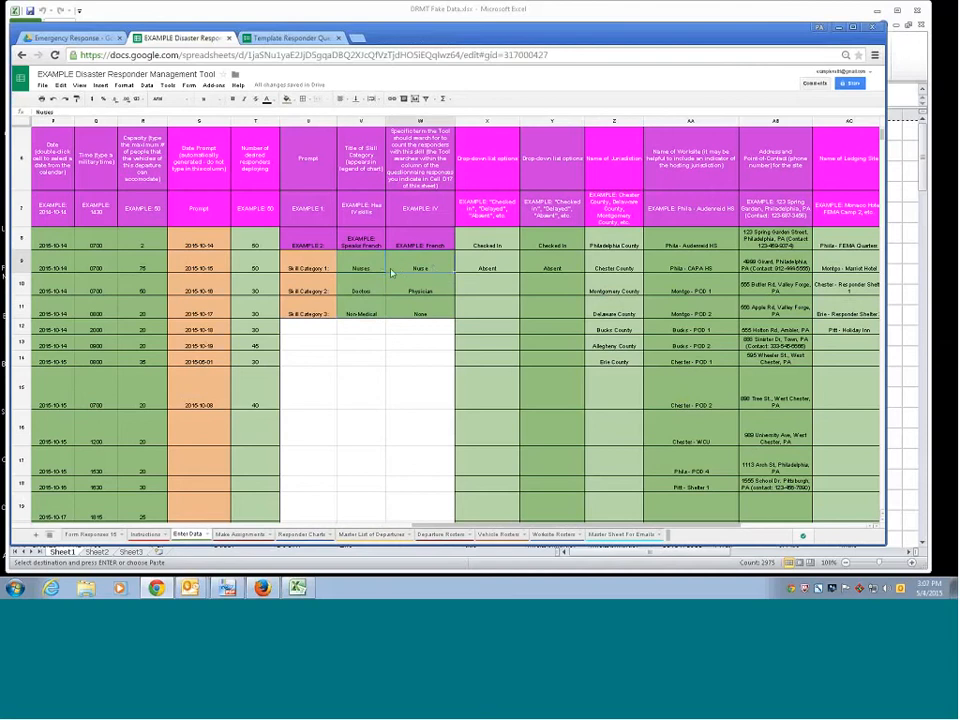
left_click(359, 268)
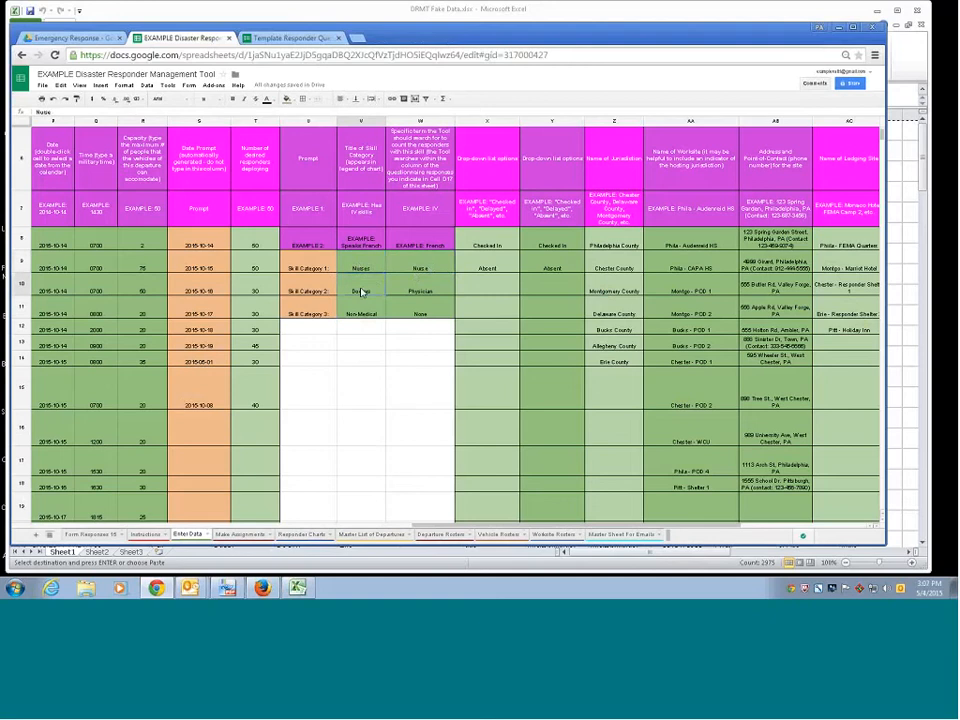
left_click(421, 292)
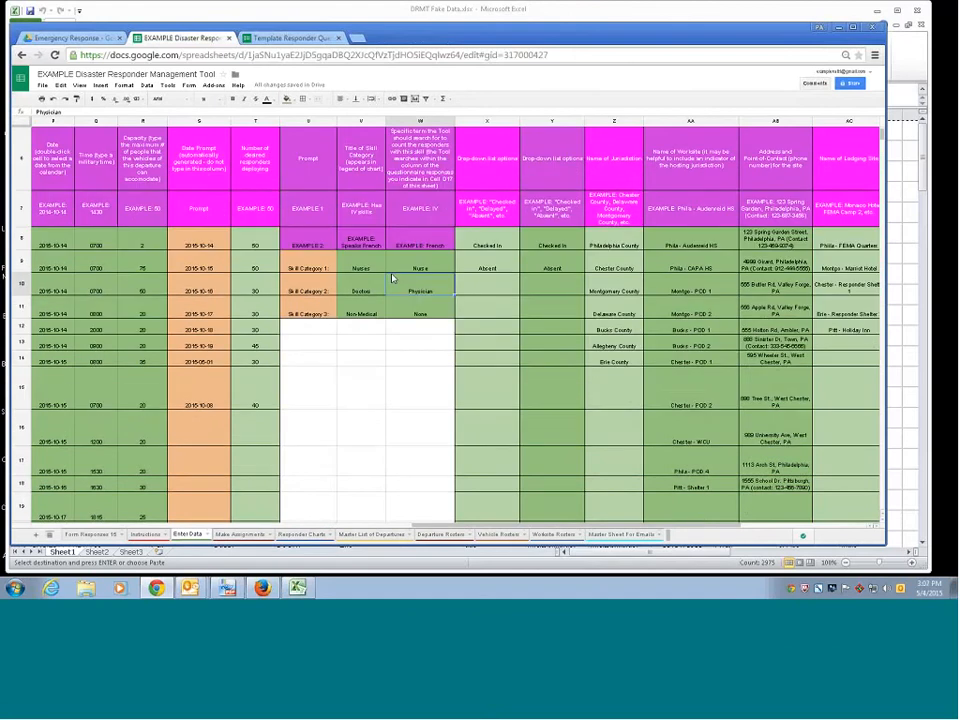
scroll(390, 270, "up", 2)
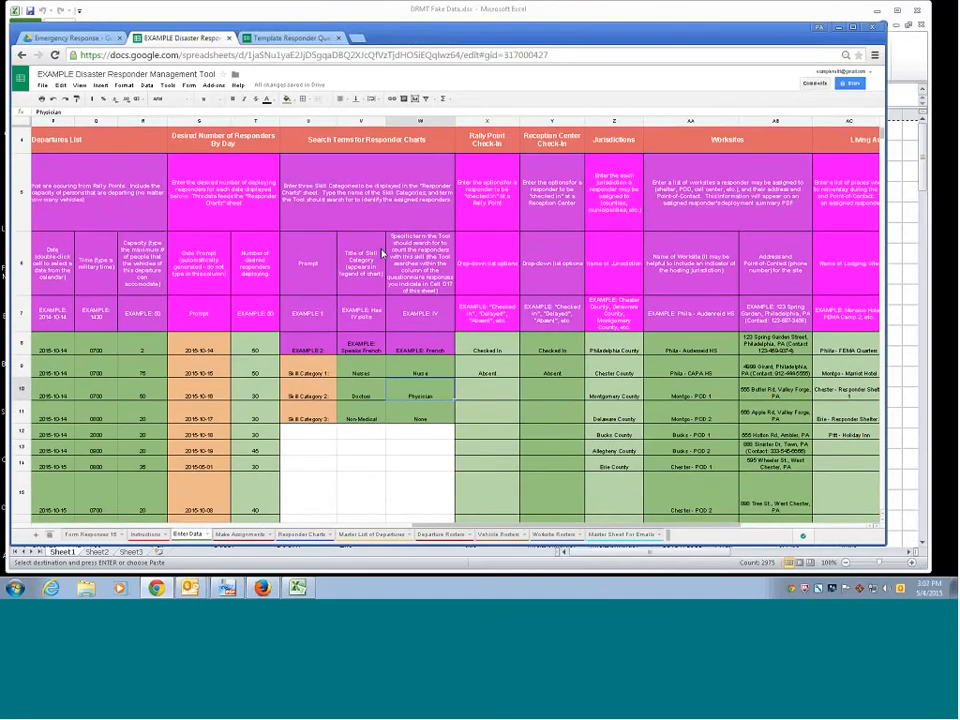
left_click(301, 534)
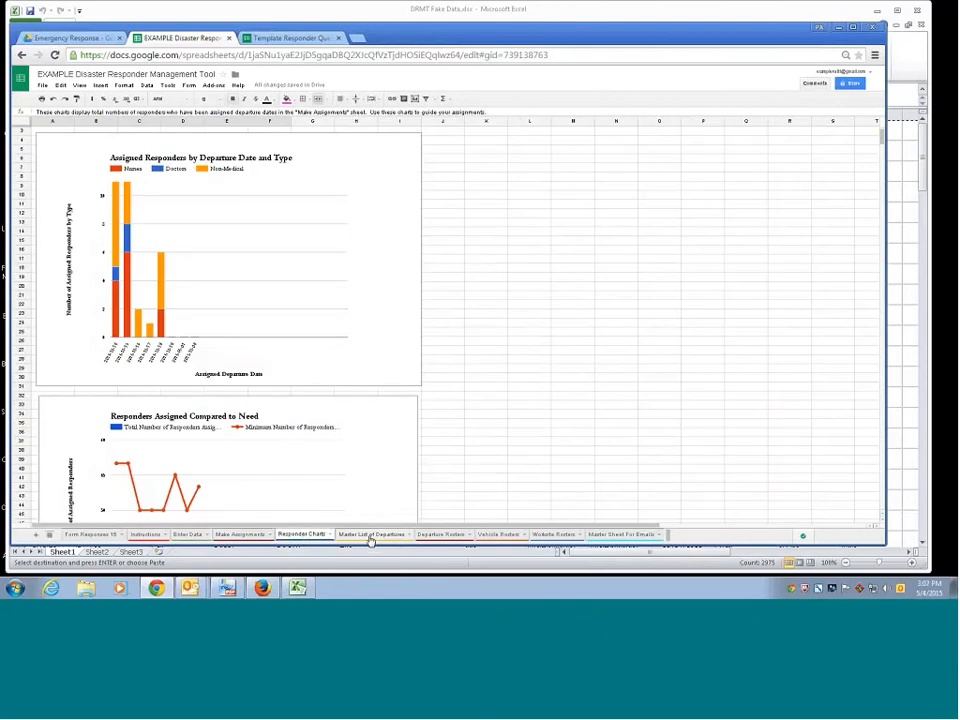
- Review the name, unit, roster match, license verification and volunteer status columns in Make Assignments
left_click(264, 535)
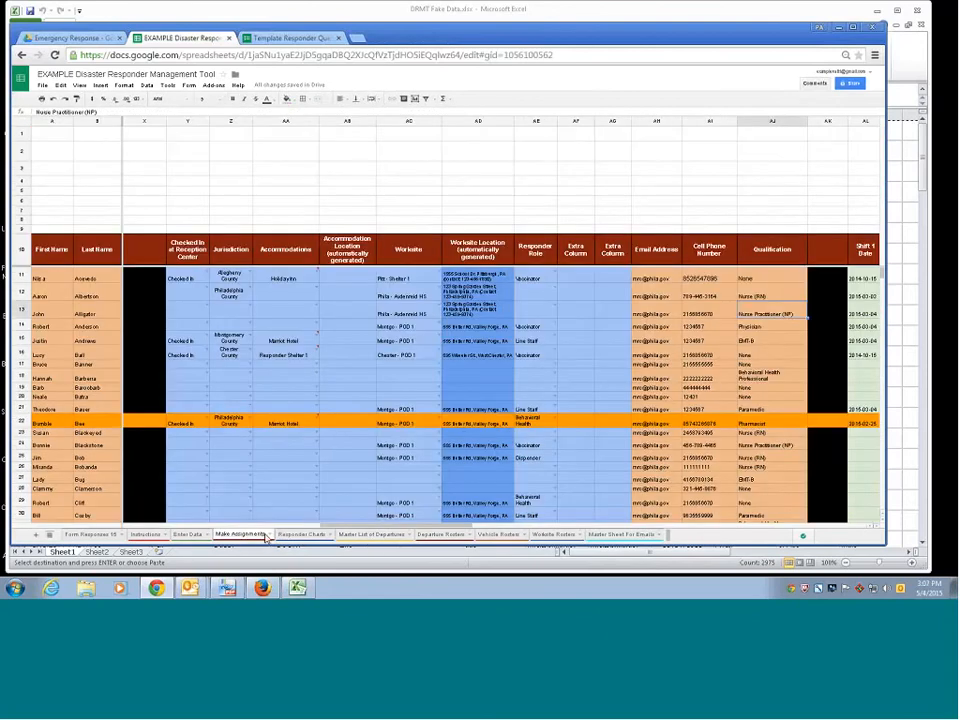
left_click_drag(318, 527, 137, 531)
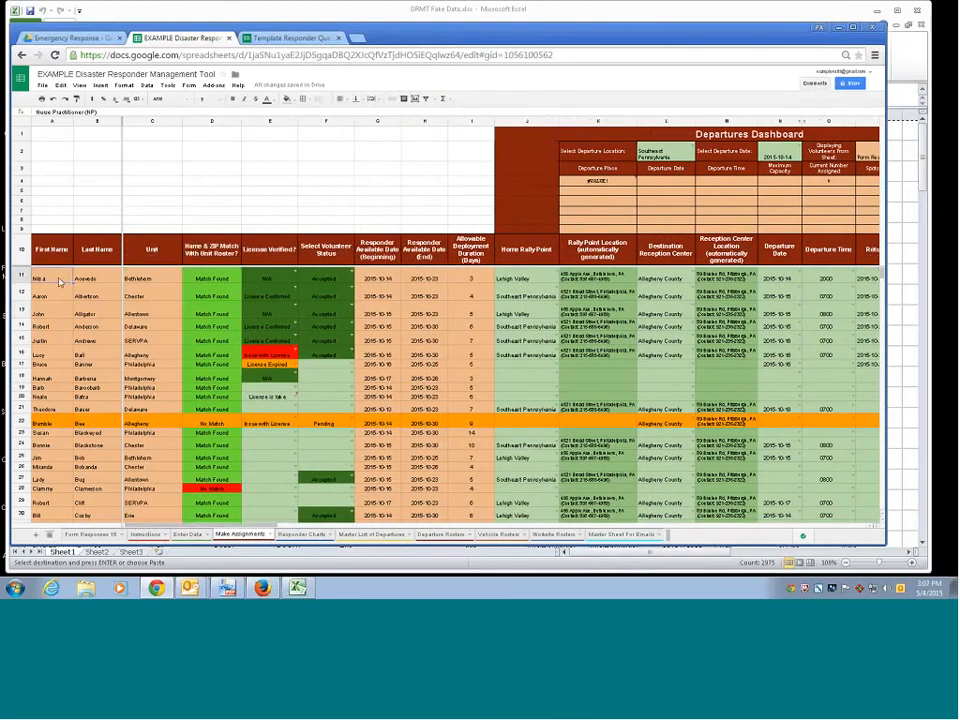
left_click(96, 279)
left_click(214, 280)
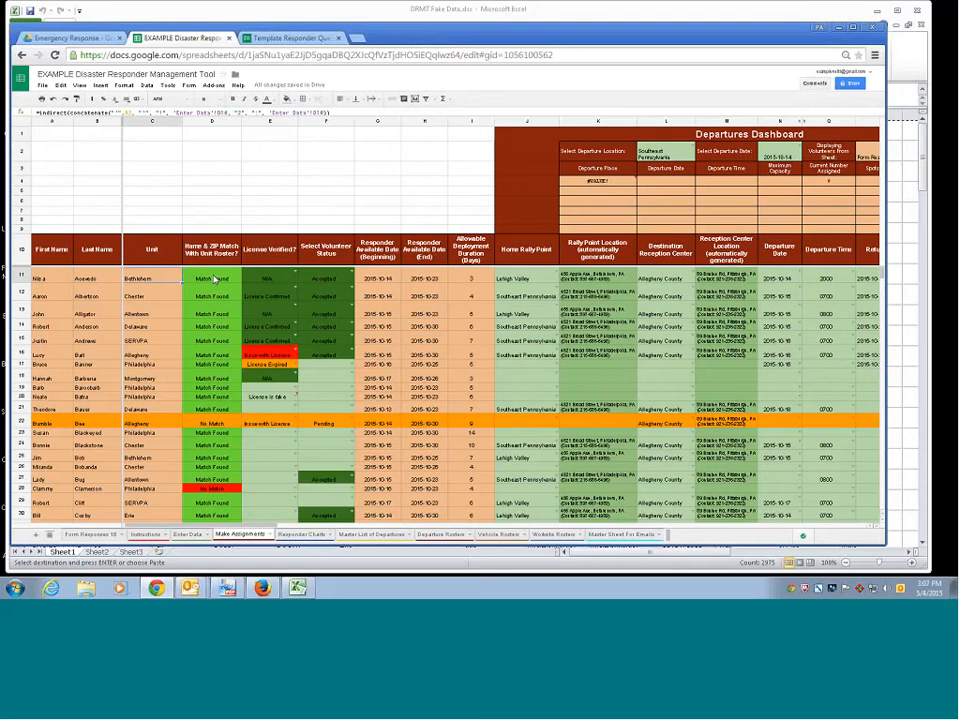
left_click(211, 281)
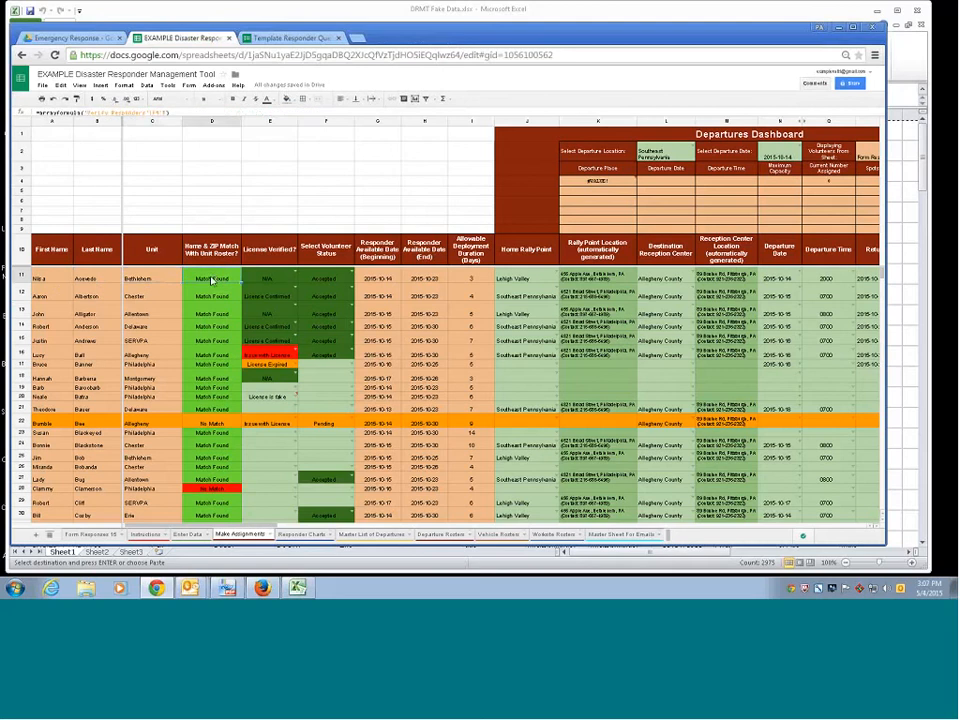
left_click(280, 281)
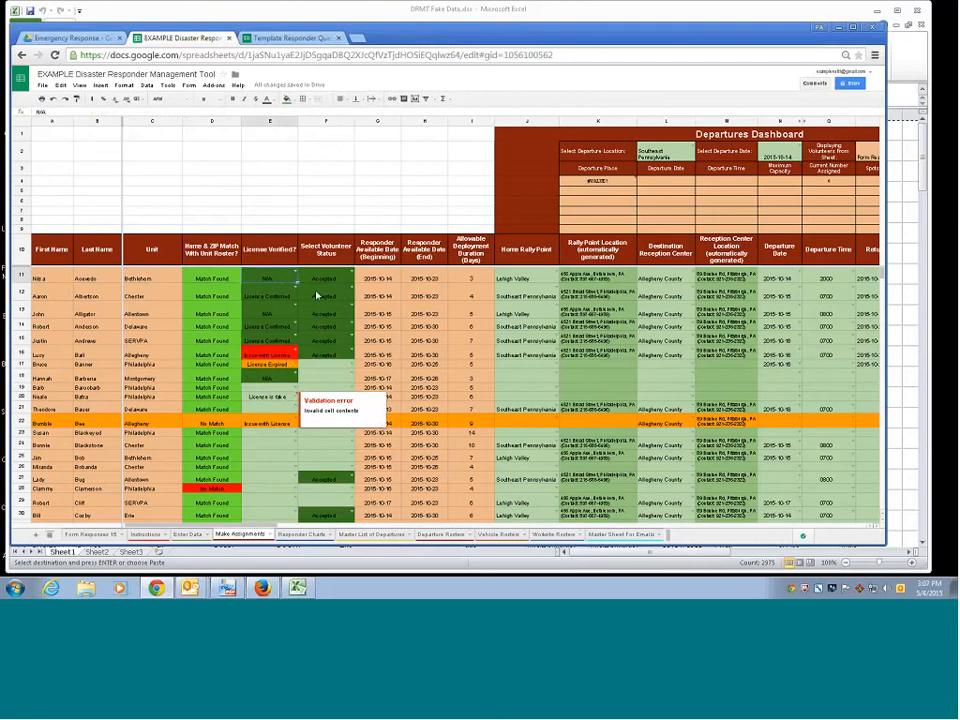
left_click(351, 365)
left_click(334, 411)
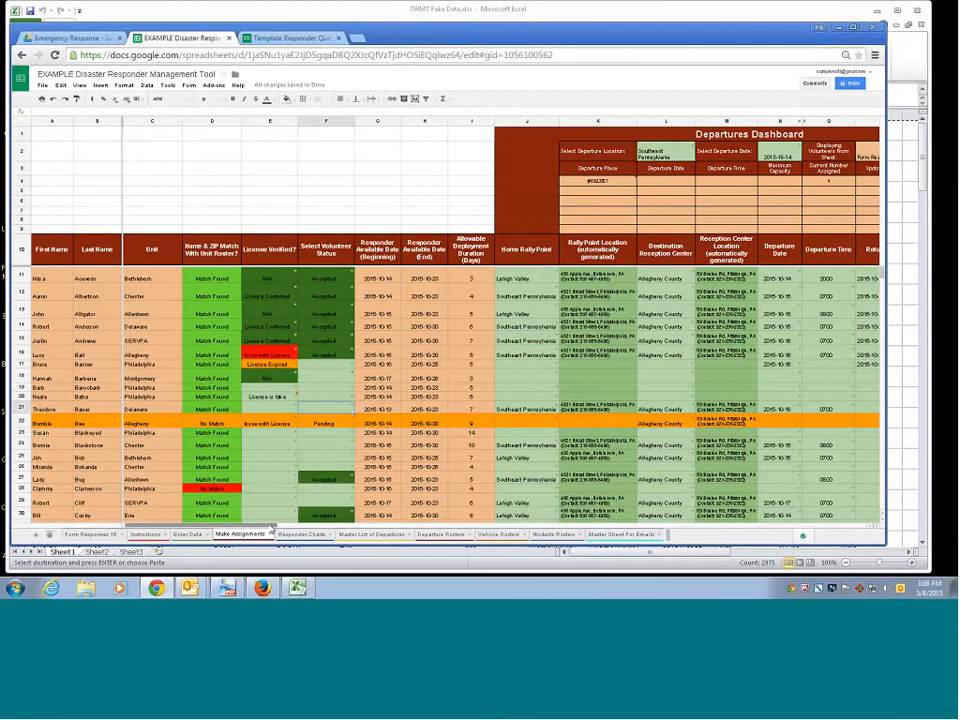
- Examine the responders' availability dates, allowable deployment duration and the departure assignment columns beside them in Make Assignments
left_click_drag(270, 529, 293, 530)
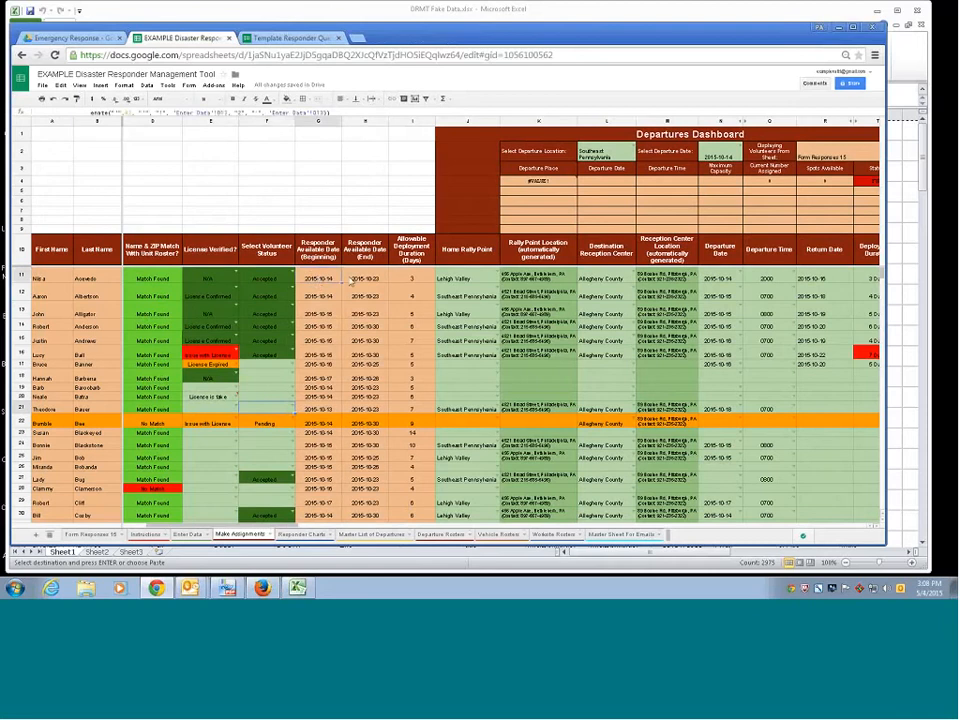
left_click(325, 285)
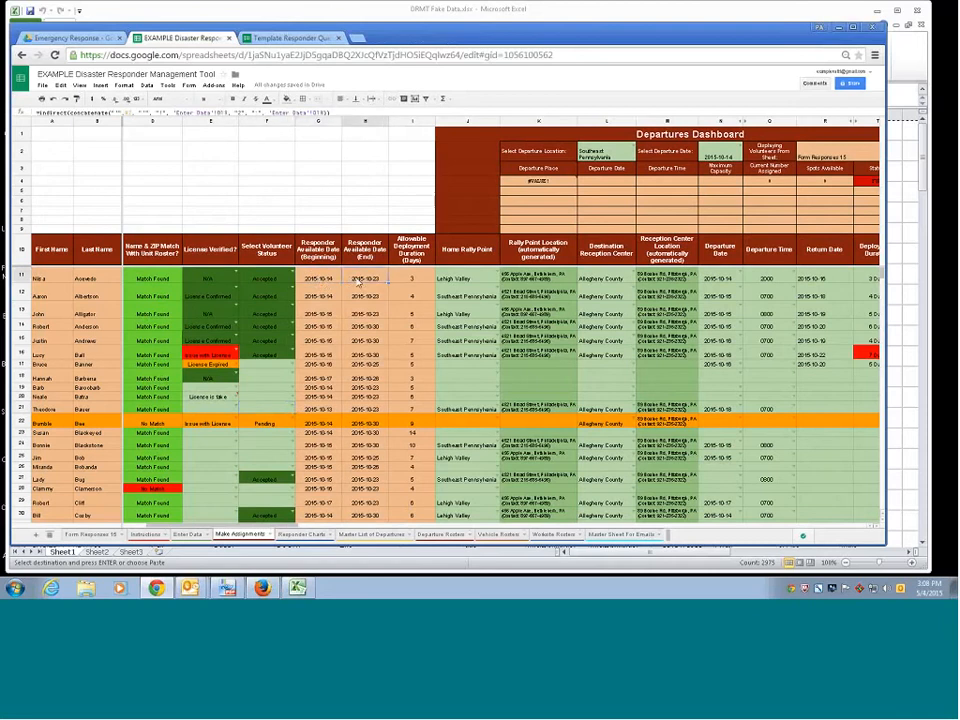
left_click(410, 282)
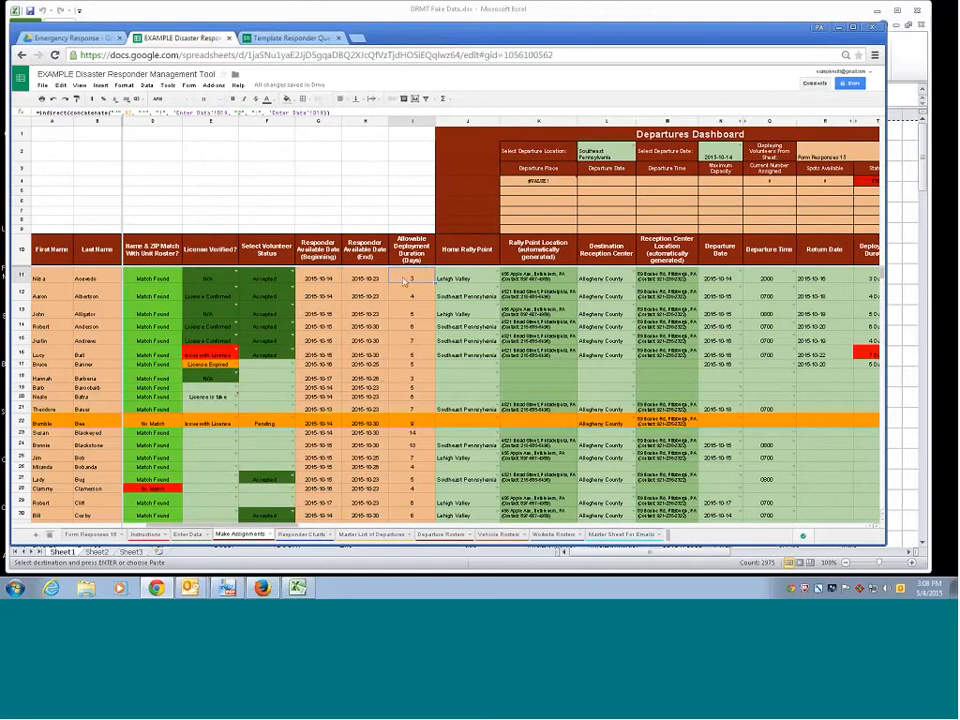
scroll(288, 527, "right", 2)
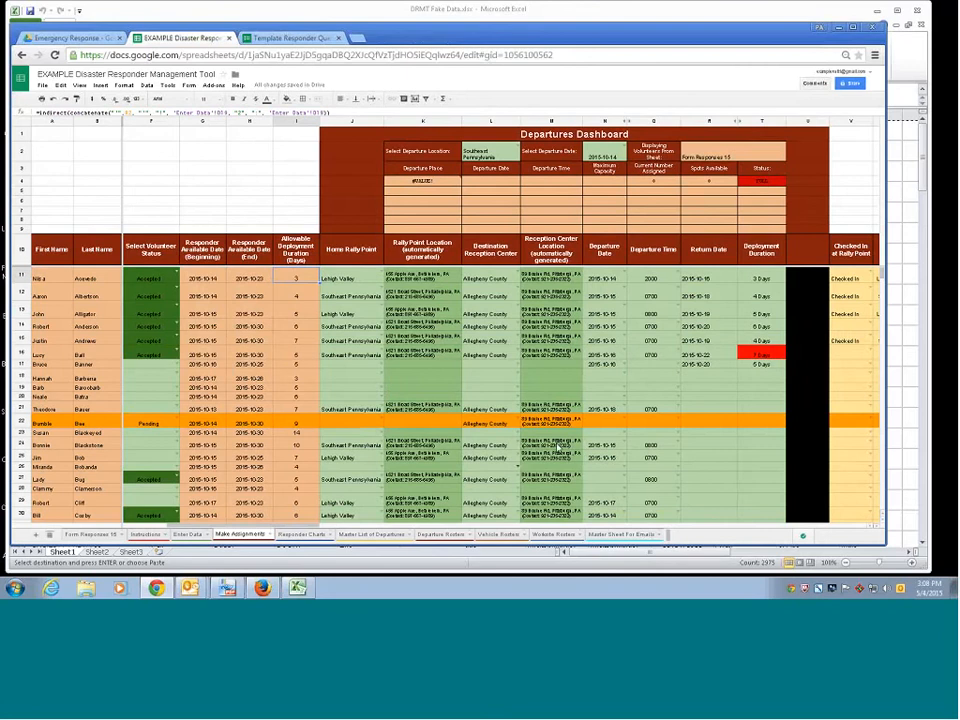
left_click_drag(317, 529, 277, 530)
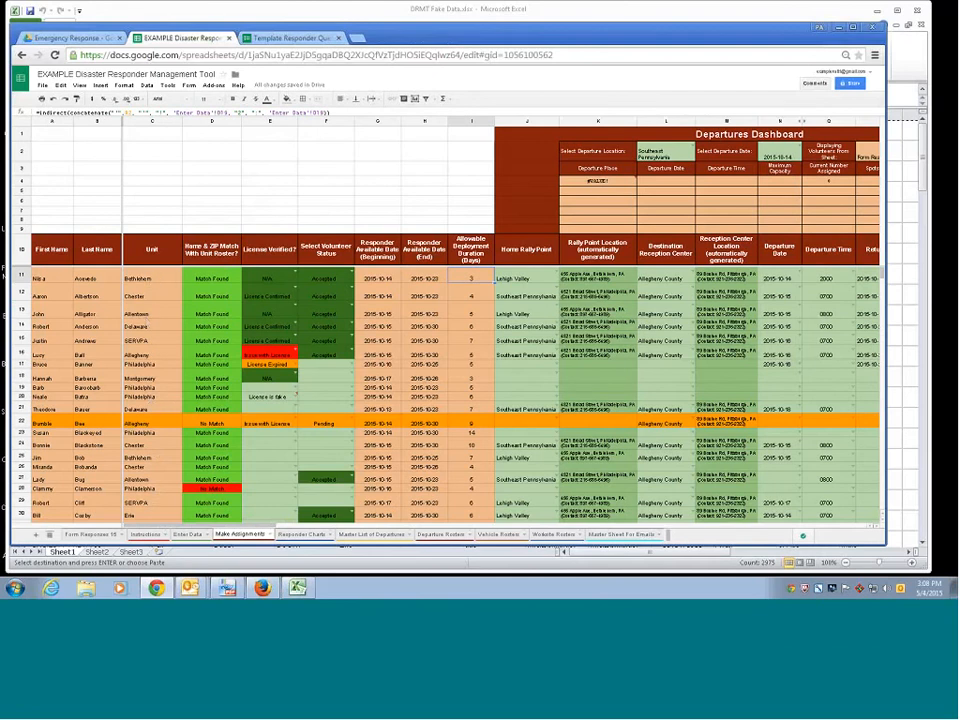
- Check the Philadelphia entries in the Unit column and view the list of saved filter views for Make Assignments
left_click(152, 368)
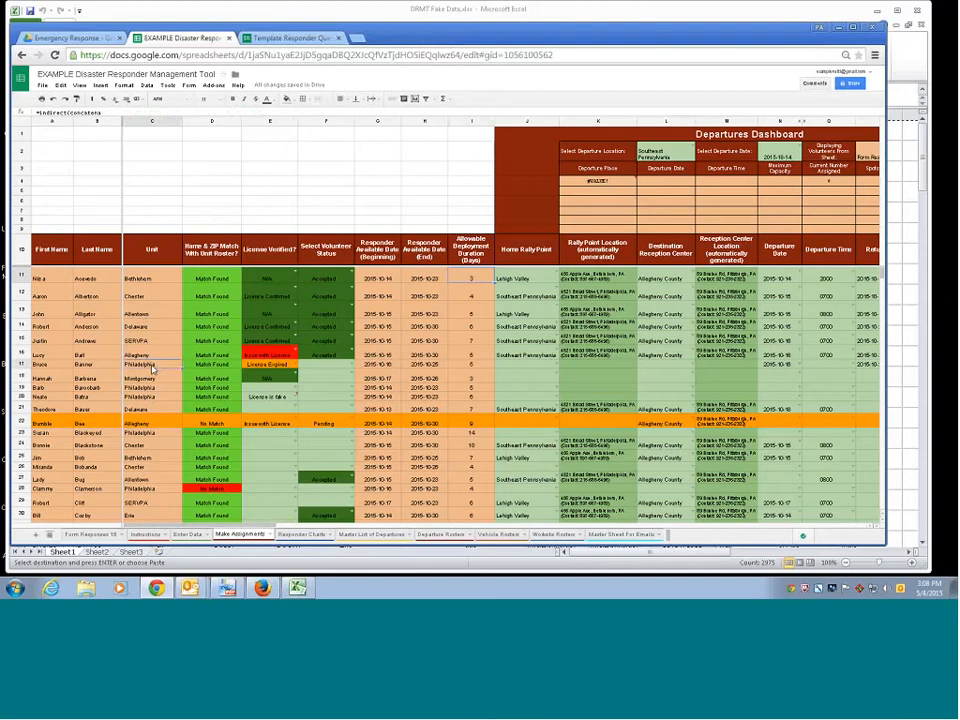
left_click(153, 399)
left_click(151, 388)
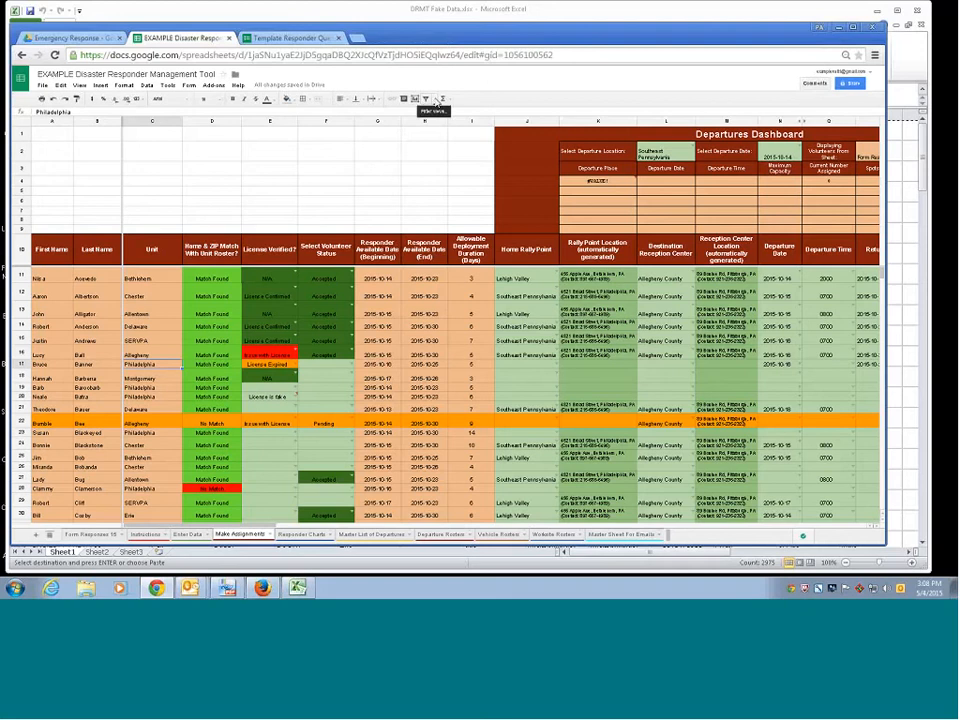
left_click(437, 102)
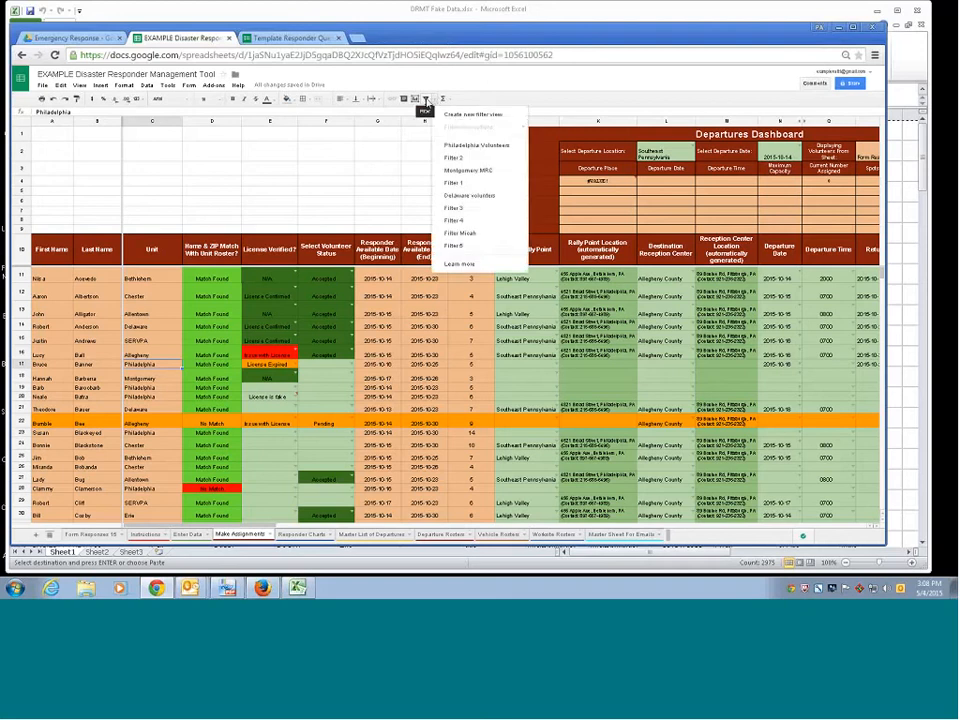
left_click(436, 102)
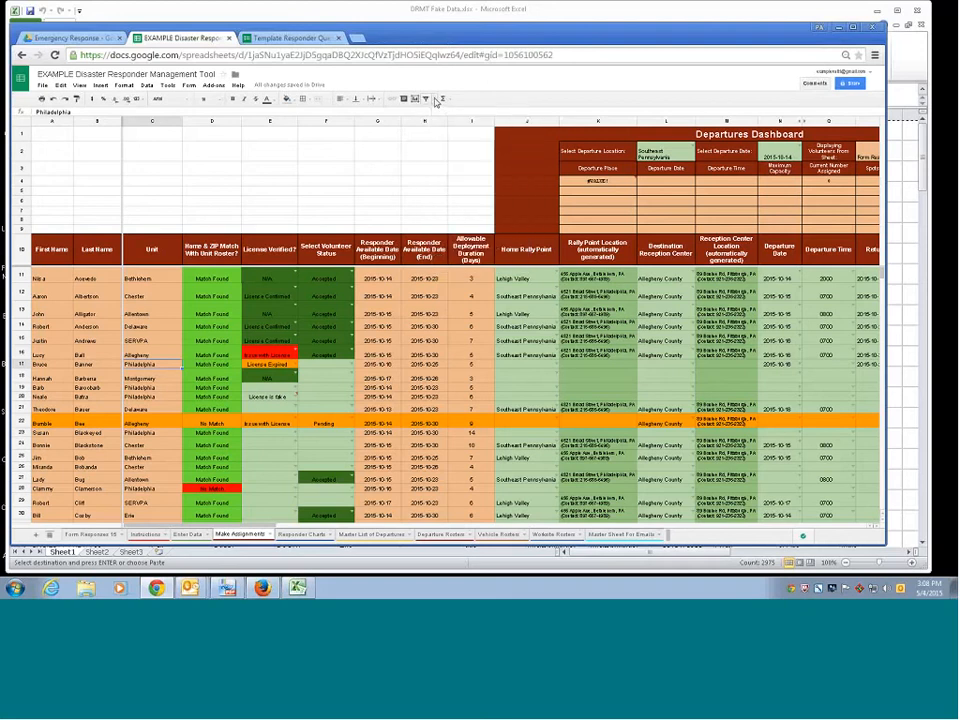
- Create a new filter view for Make Assignments, dismiss its introductory tip and check where the column filters sit relative to the header row
left_click(436, 103)
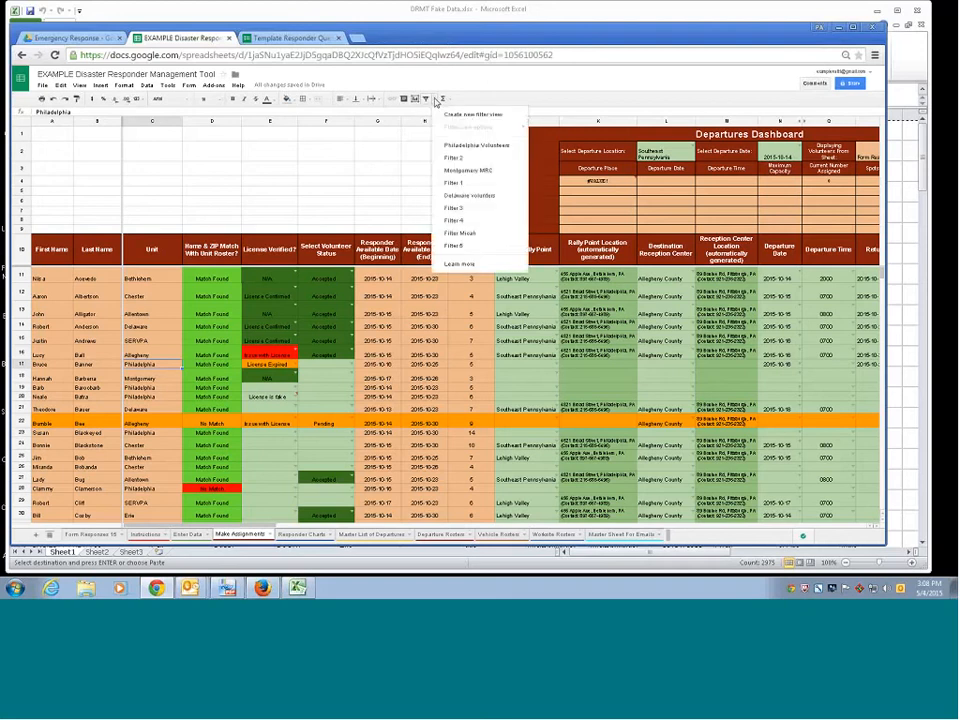
left_click(474, 117)
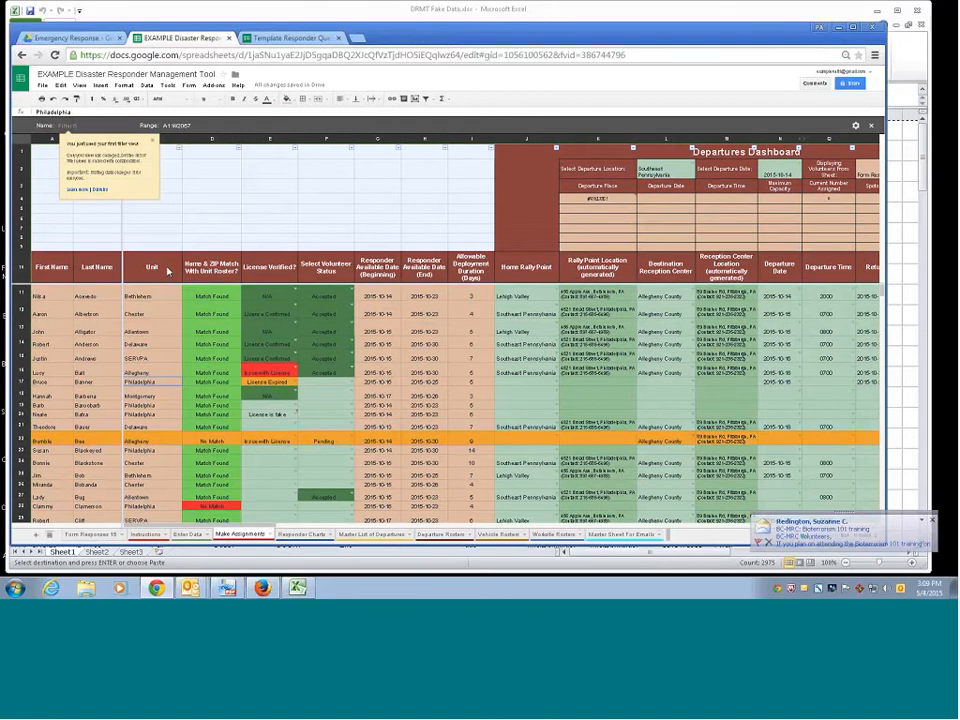
left_click(168, 271)
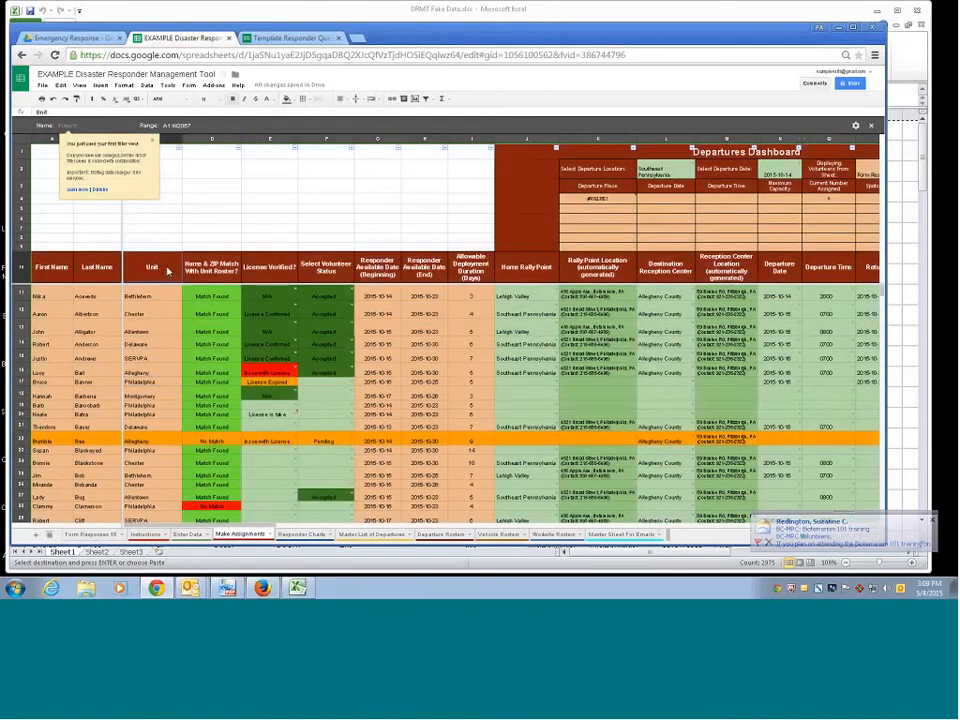
left_click(151, 143)
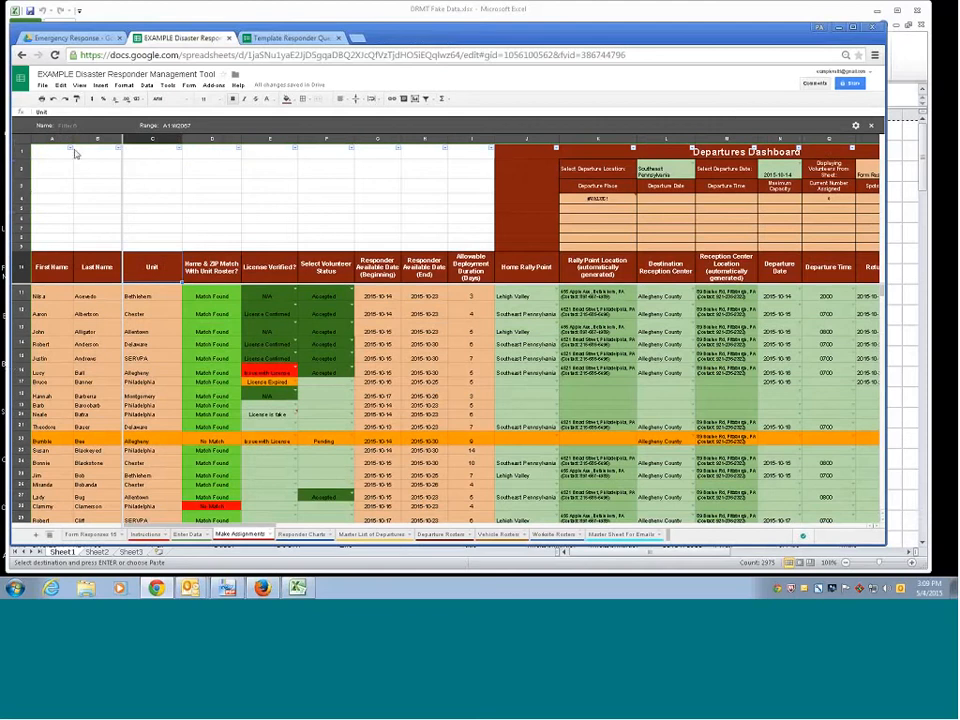
left_click(180, 150)
left_click(198, 157)
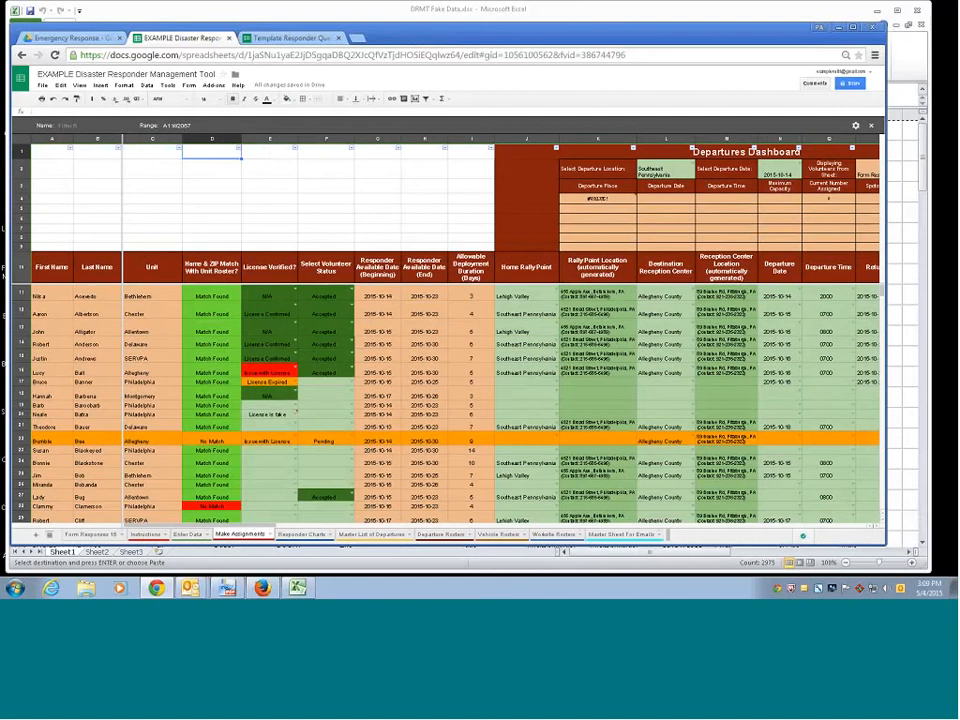
left_click(17, 292)
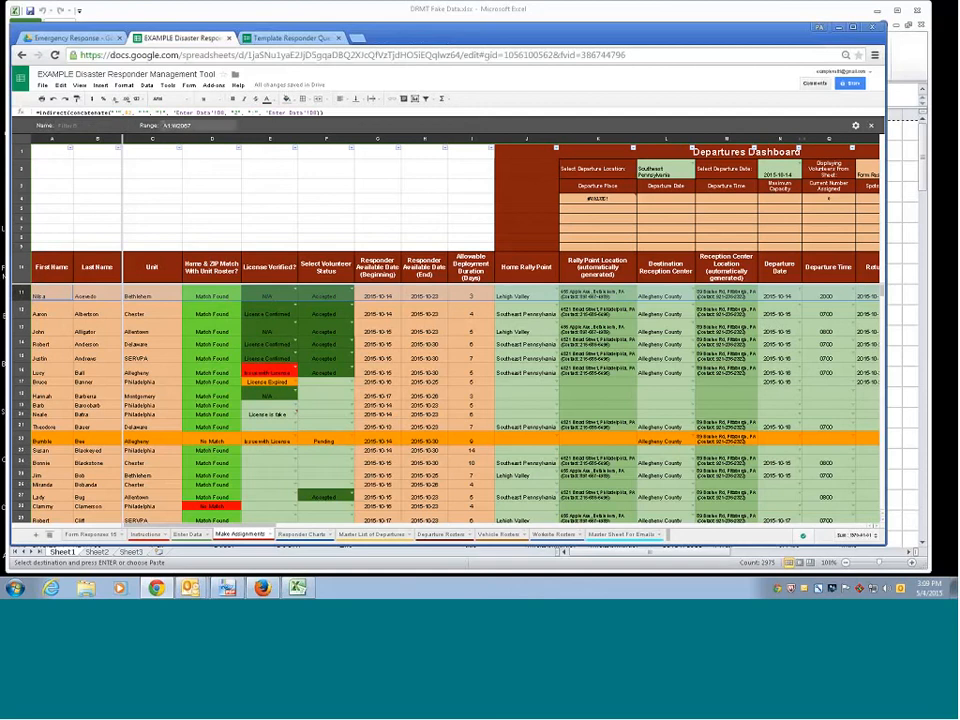
- Name the new filter view Philadelphia Volunteers Example
left_click(165, 125)
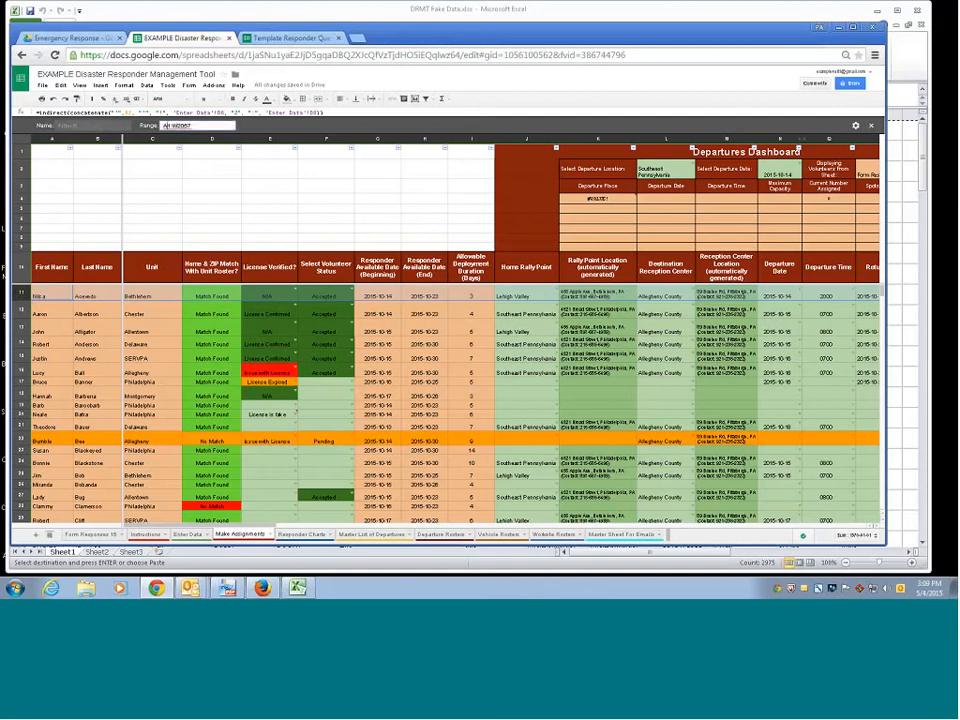
left_click(70, 126)
key("BackSpace")
type("6")
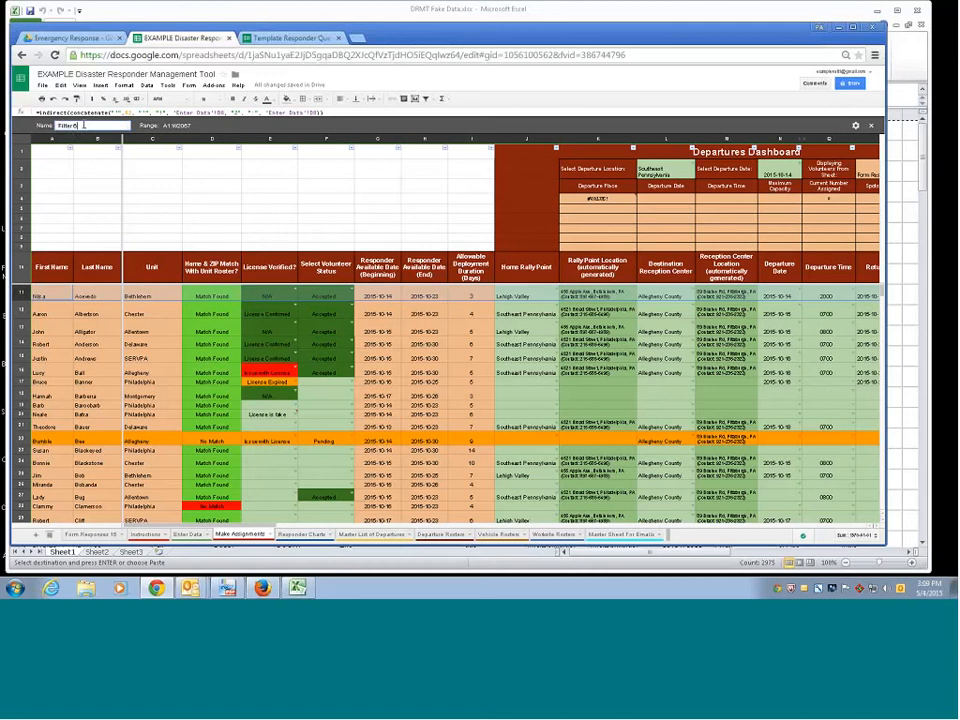
double_click(84, 126)
type("Philad")
type("elphia")
type(" Volunte")
type("er Eval")
type("ple")
- Set the filter view's range to A10:W2067 so that the filters apply at the column header row
left_click(178, 126)
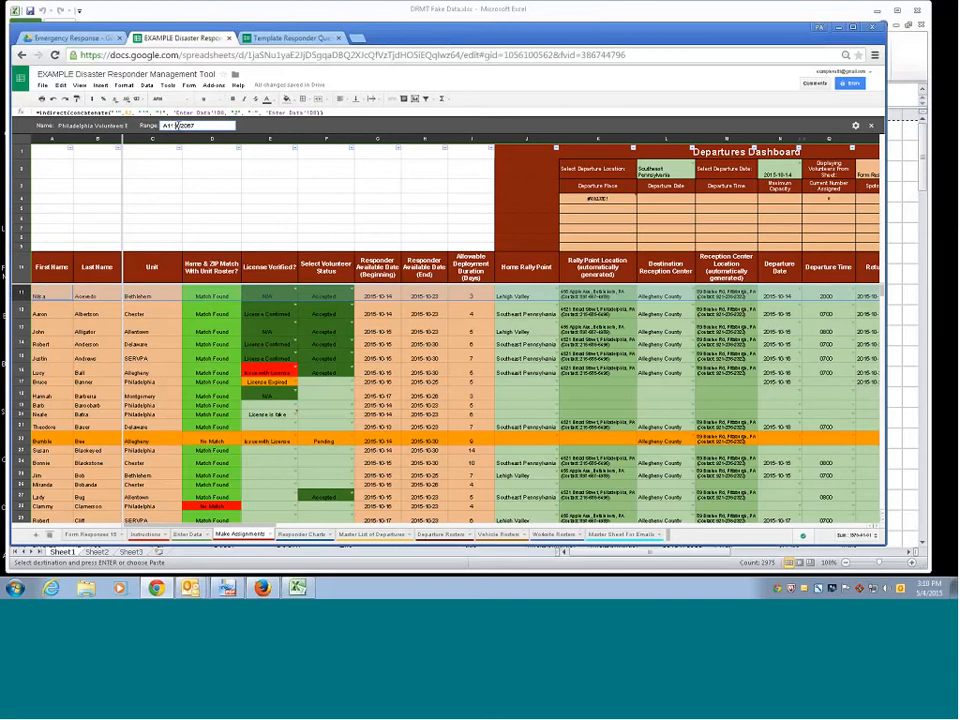
left_click_drag(176, 126, 182, 126)
key("Return")
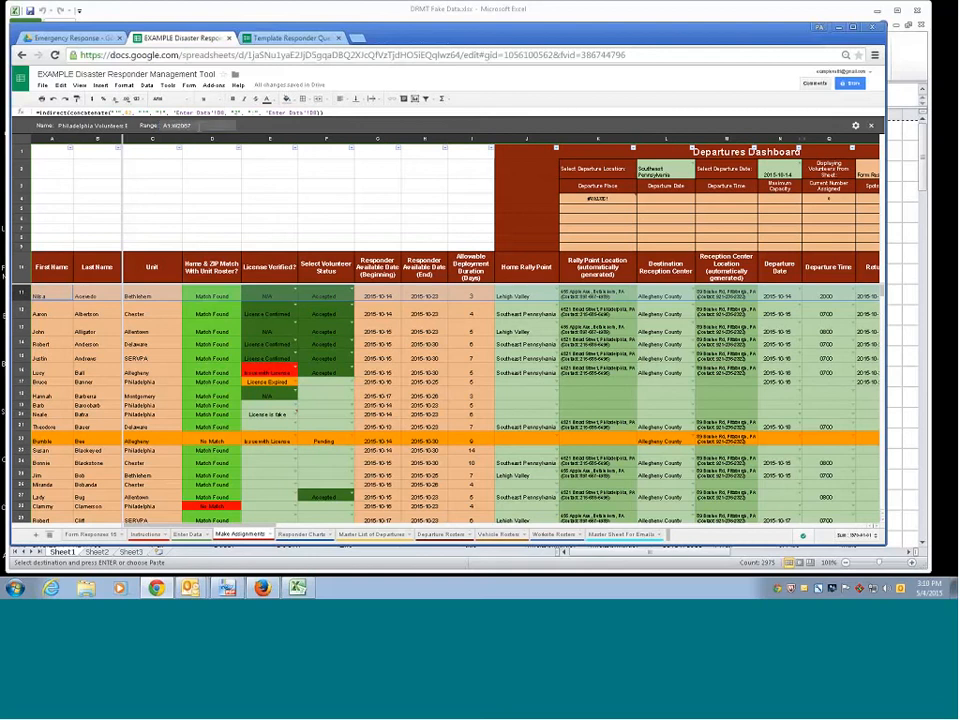
left_click(169, 126)
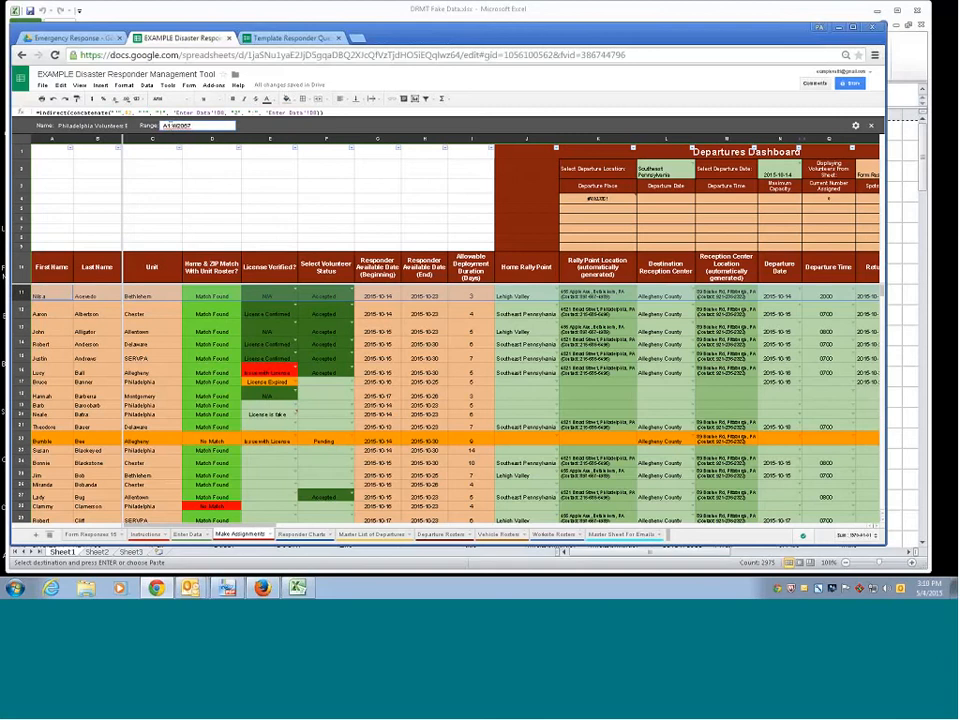
type("1")
key("Return")
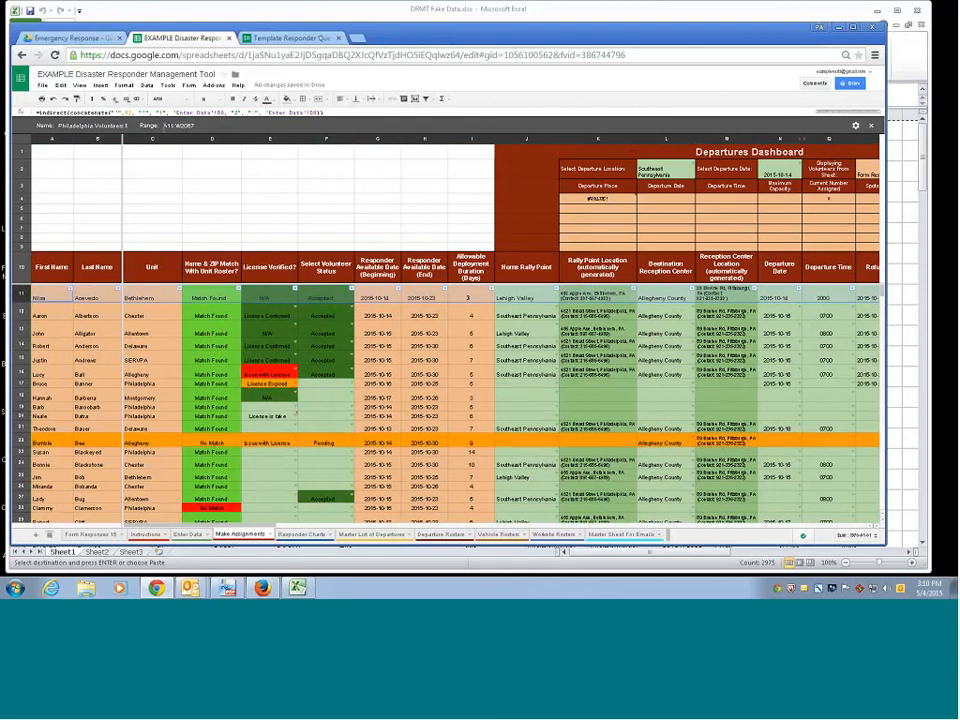
left_click(171, 126)
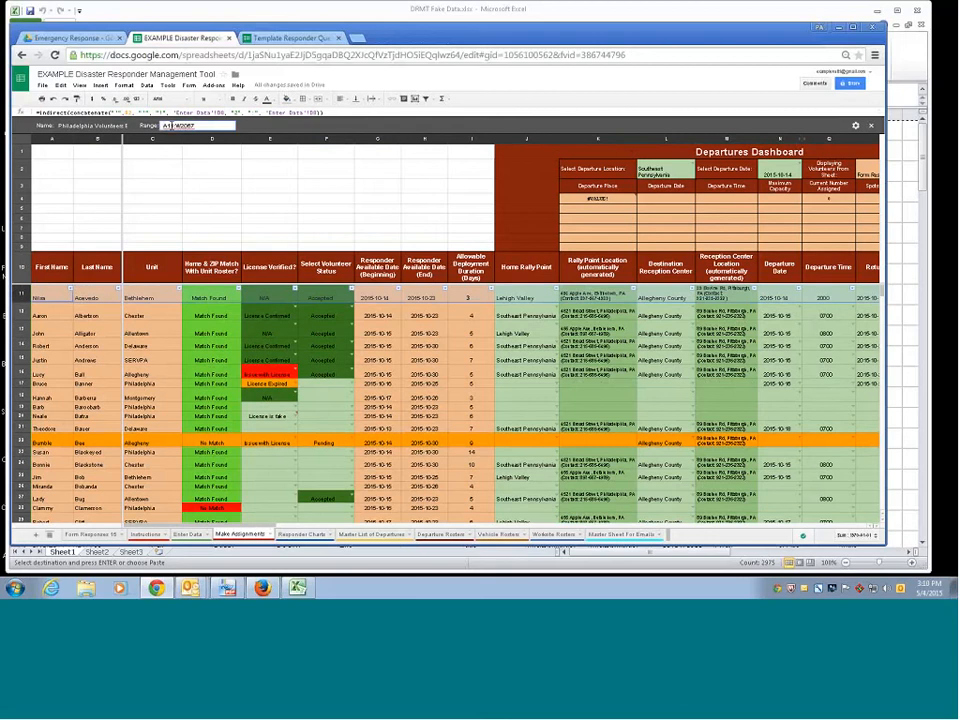
key("BackSpace")
type("0")
key("Return")
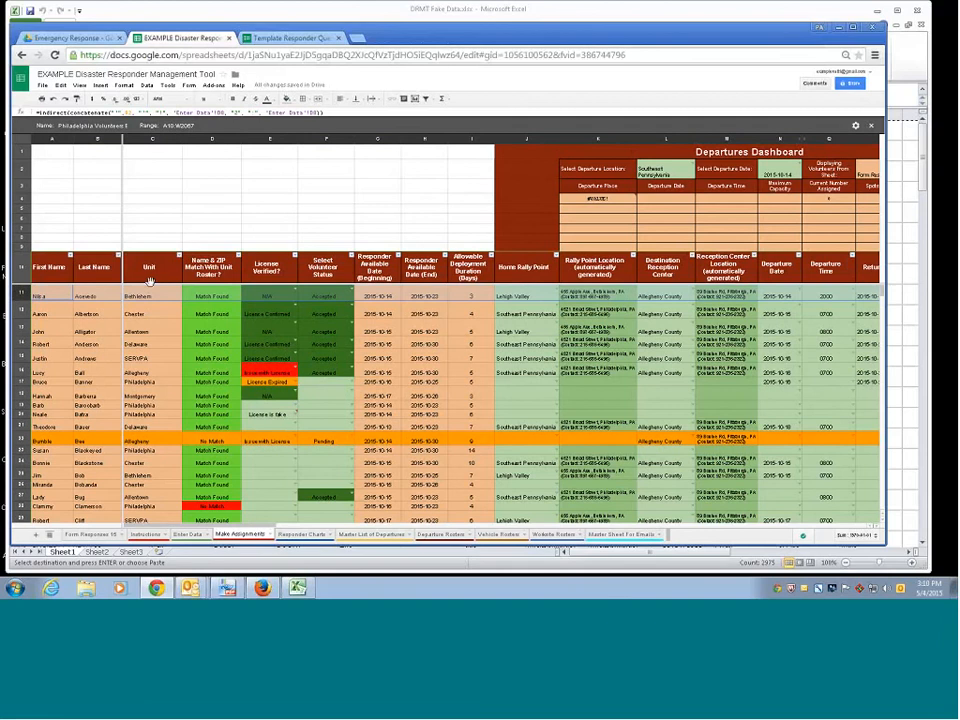
- Filter the Unit column to show only Philadelphia responders
left_click(179, 256)
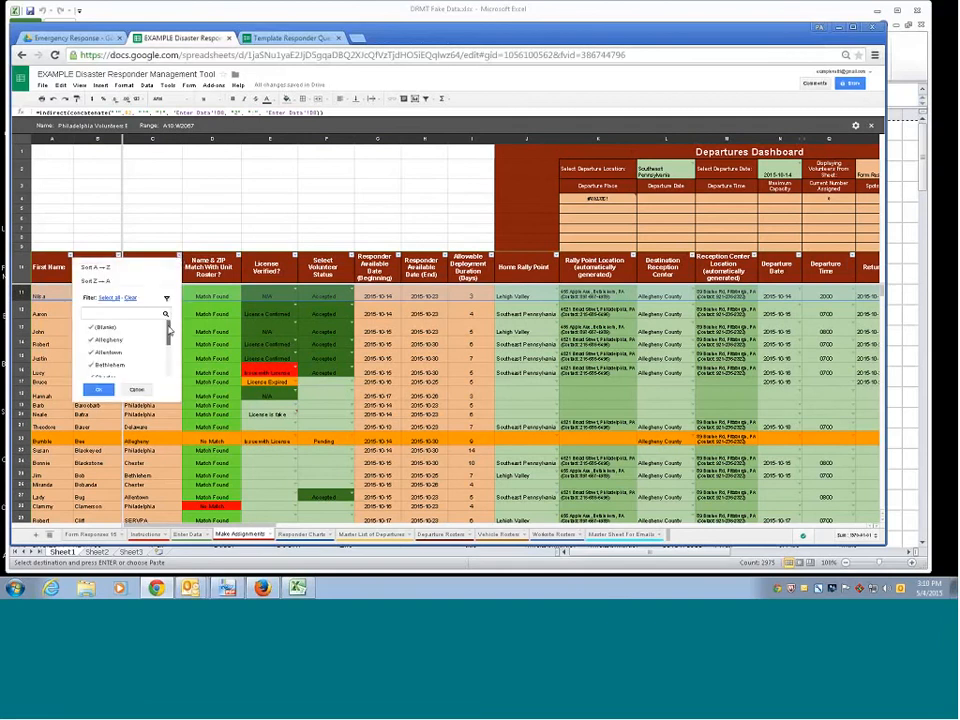
mouse_move(169, 330)
left_mouse_down()
mouse_move(169, 356)
mouse_move(168, 322)
left_mouse_up()
left_click_drag(169, 330, 169, 367)
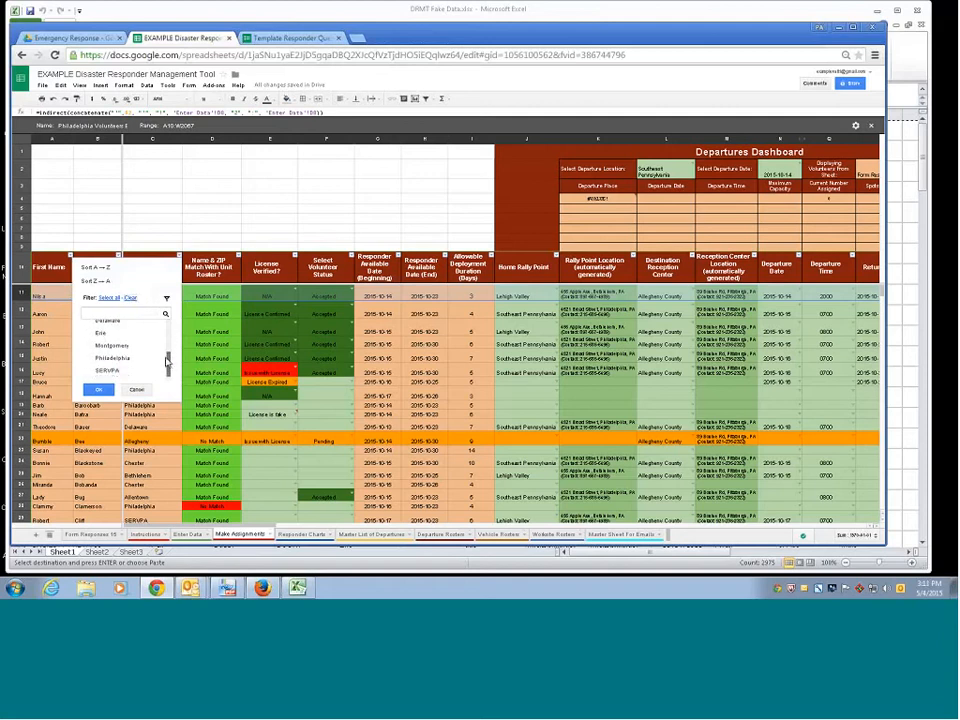
left_click(148, 365)
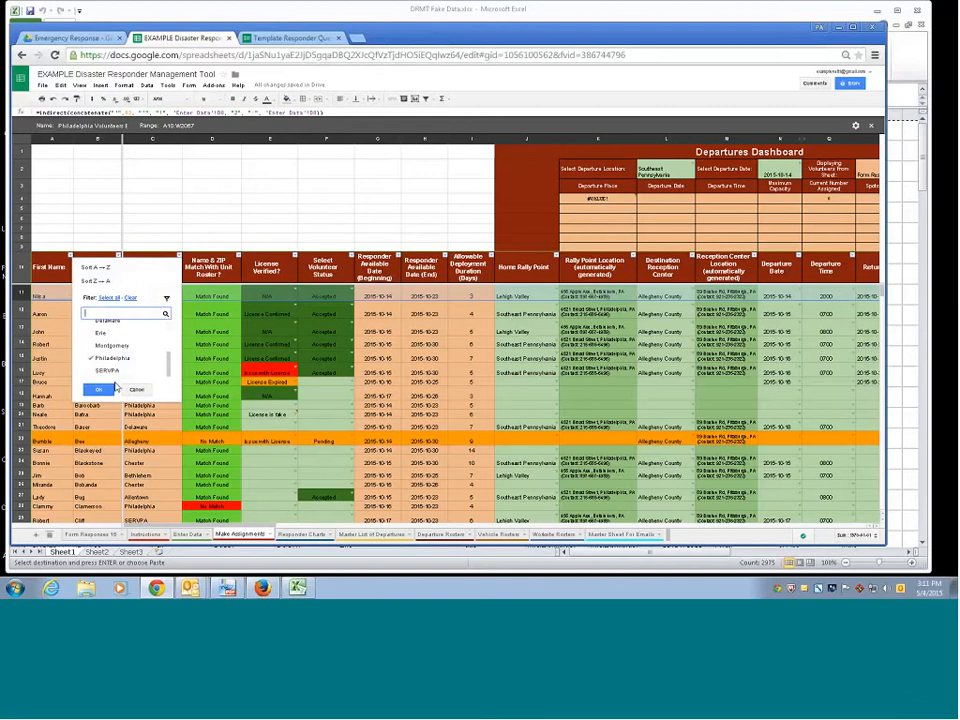
left_click(100, 390)
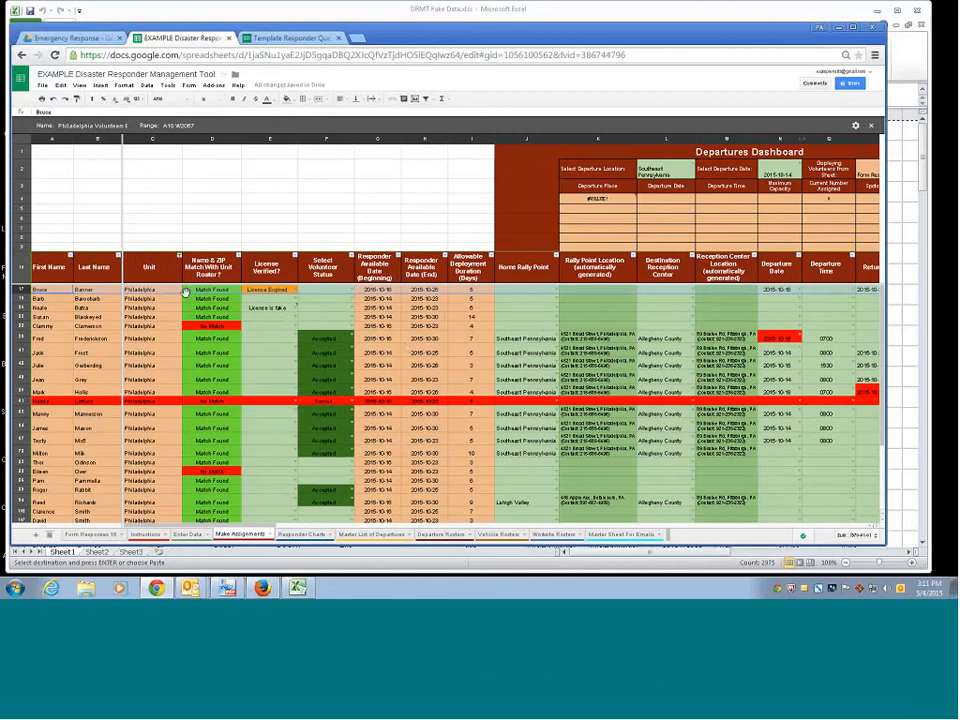
- Mark the responder in row 20 as License Confirmed and set the volunteer status to Accepted
left_click(65, 308)
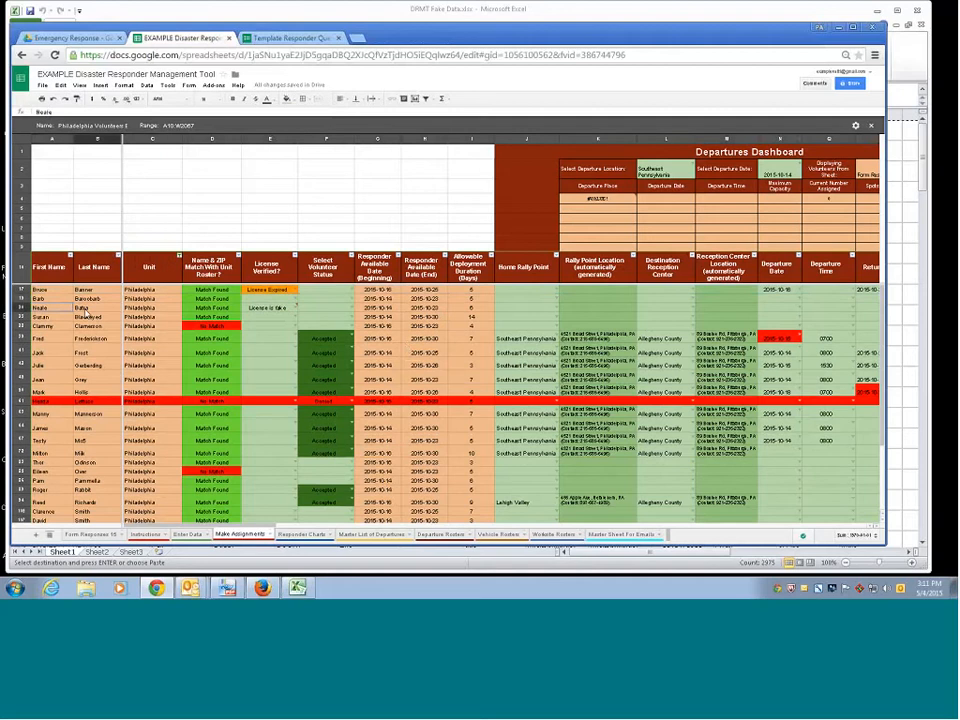
left_click(295, 307)
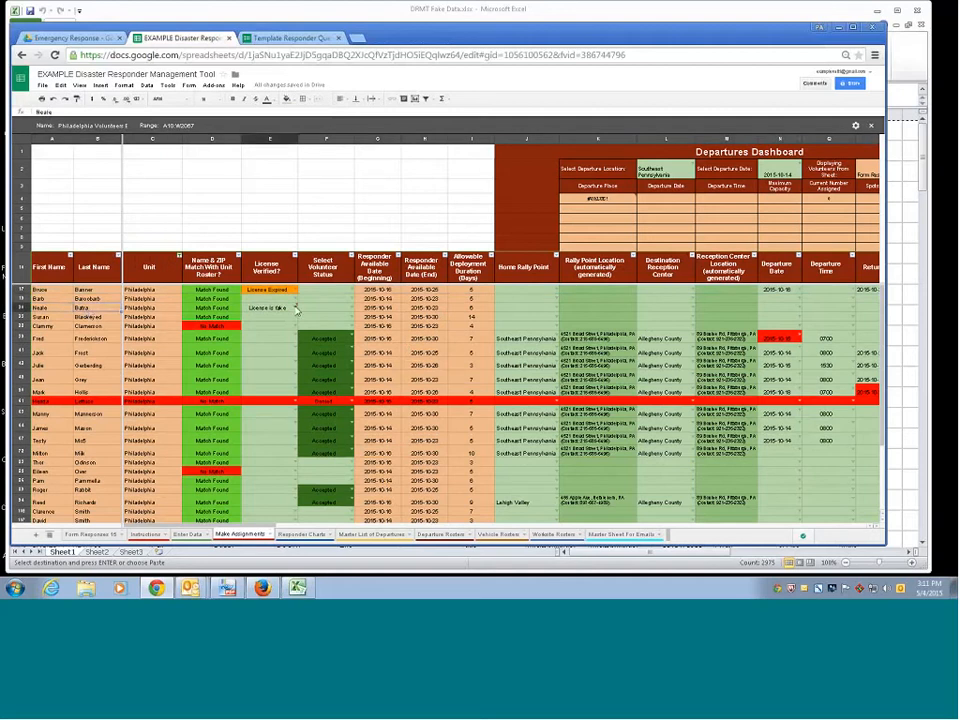
left_click(282, 329)
left_click(351, 308)
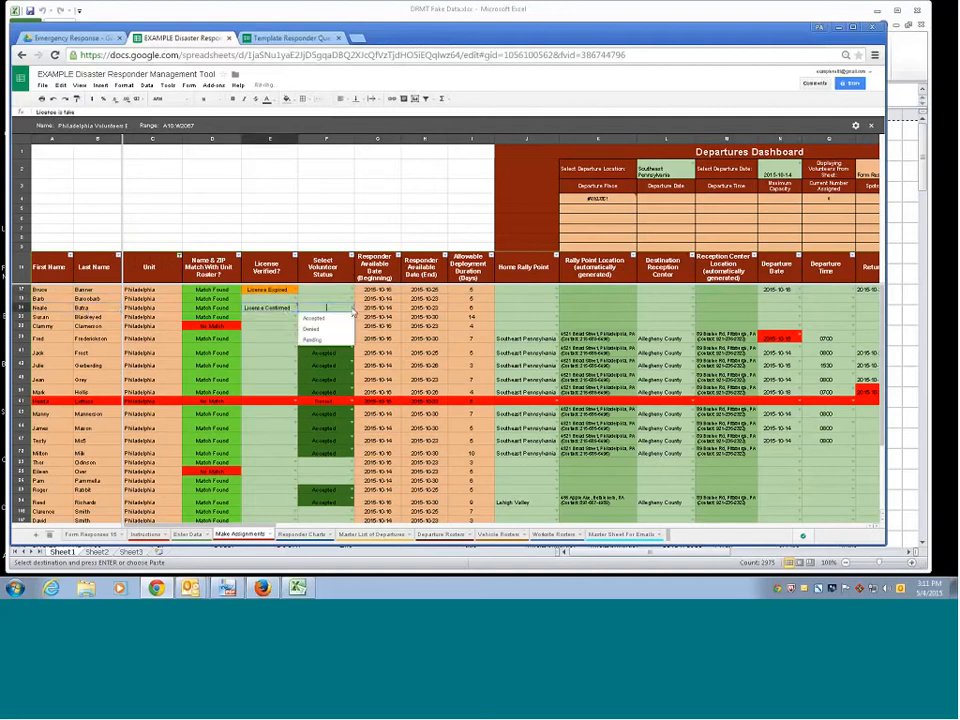
left_click(318, 320)
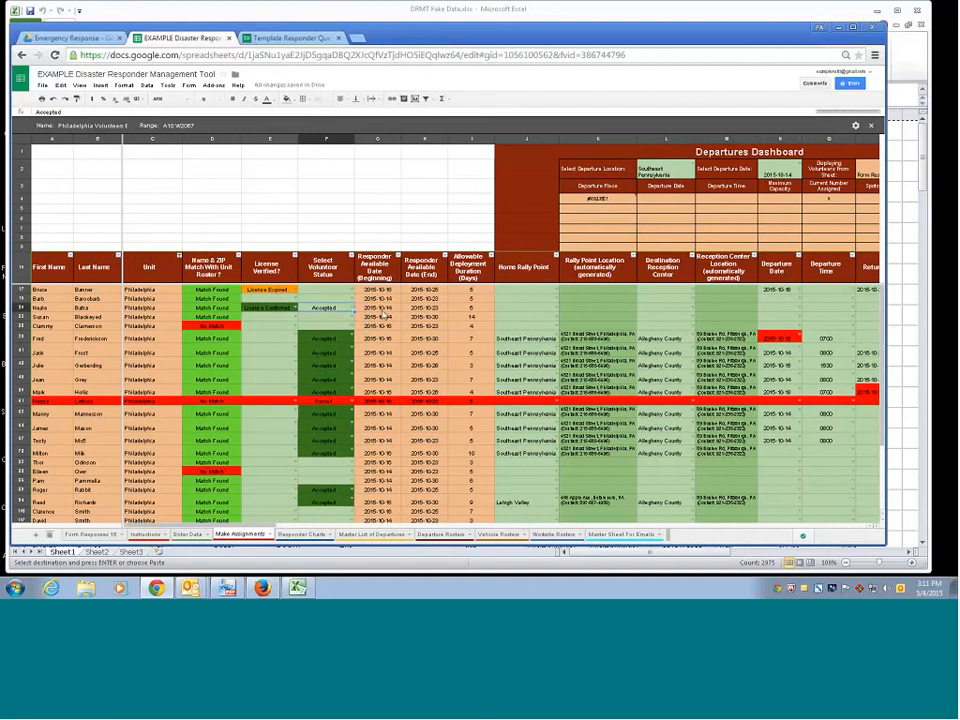
- Assign the row 20 responder the home rally point Southeast Pennsylvania and the destination reception center Allegheny County
left_click(472, 308)
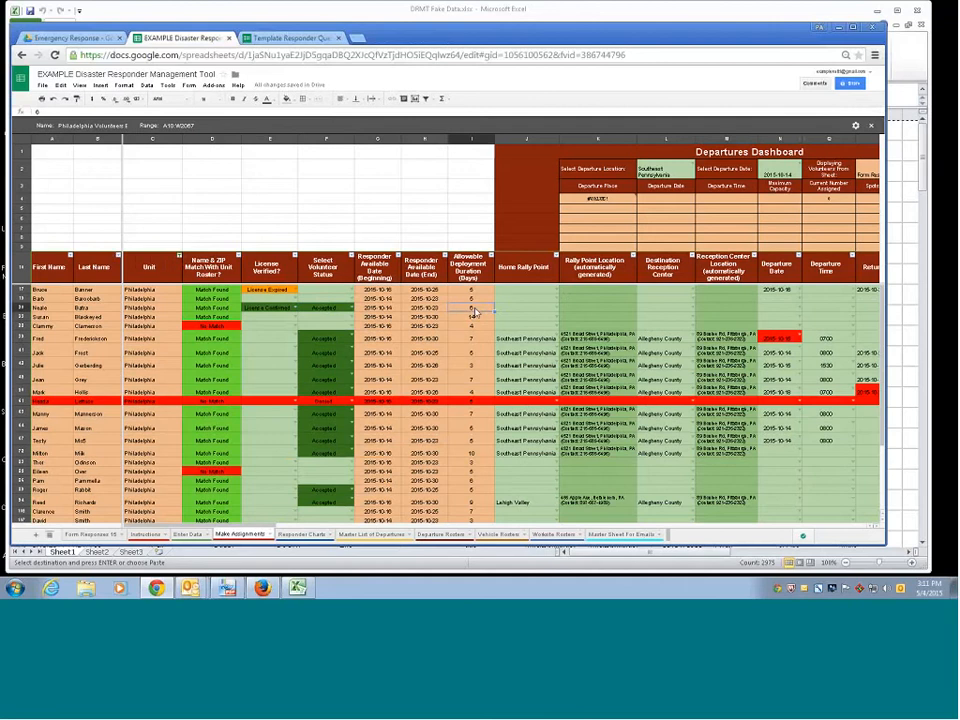
left_click(510, 313)
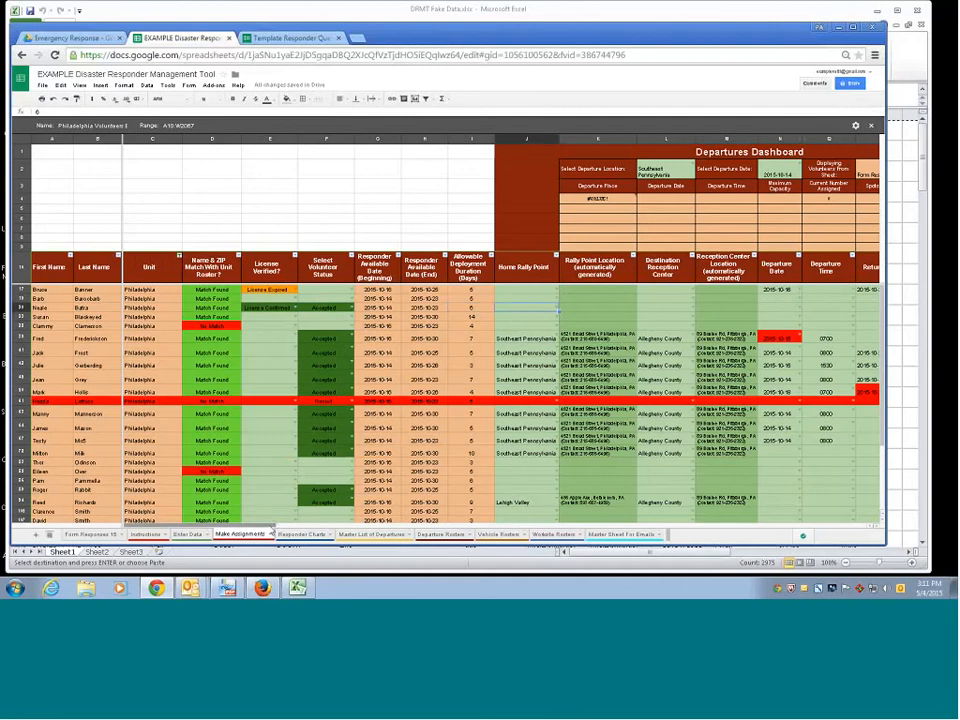
scroll(283, 312, "right", 2)
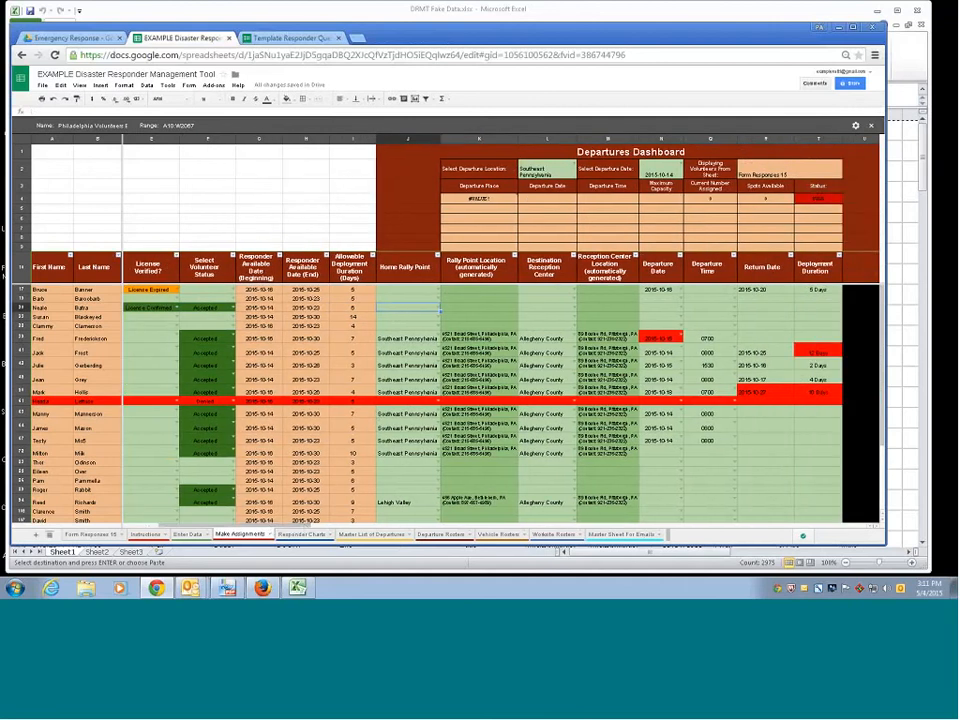
left_click(437, 309)
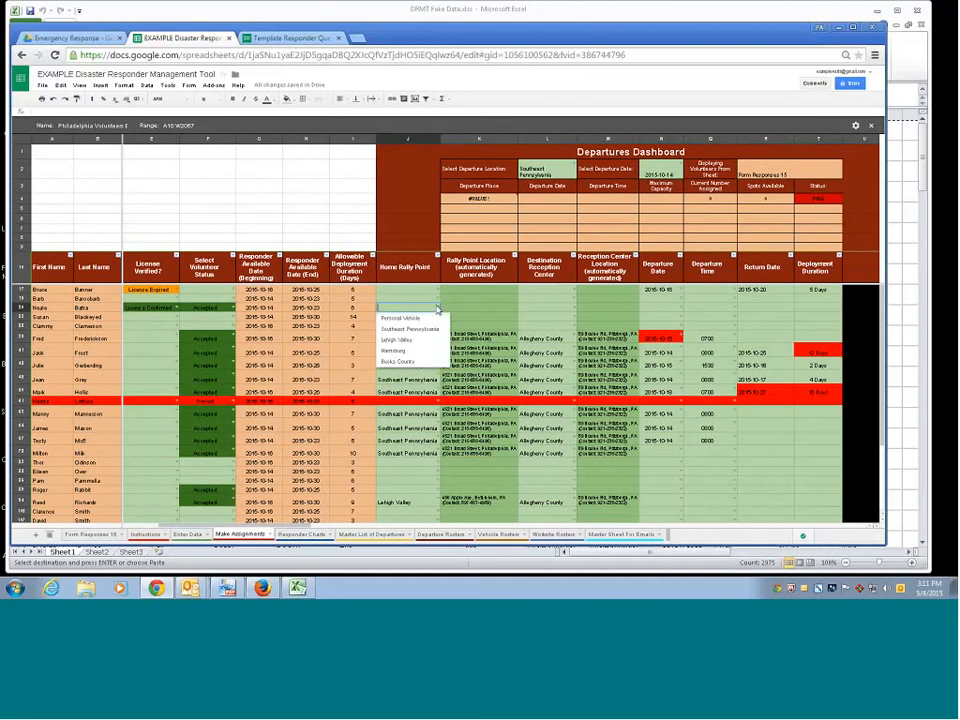
left_click(432, 331)
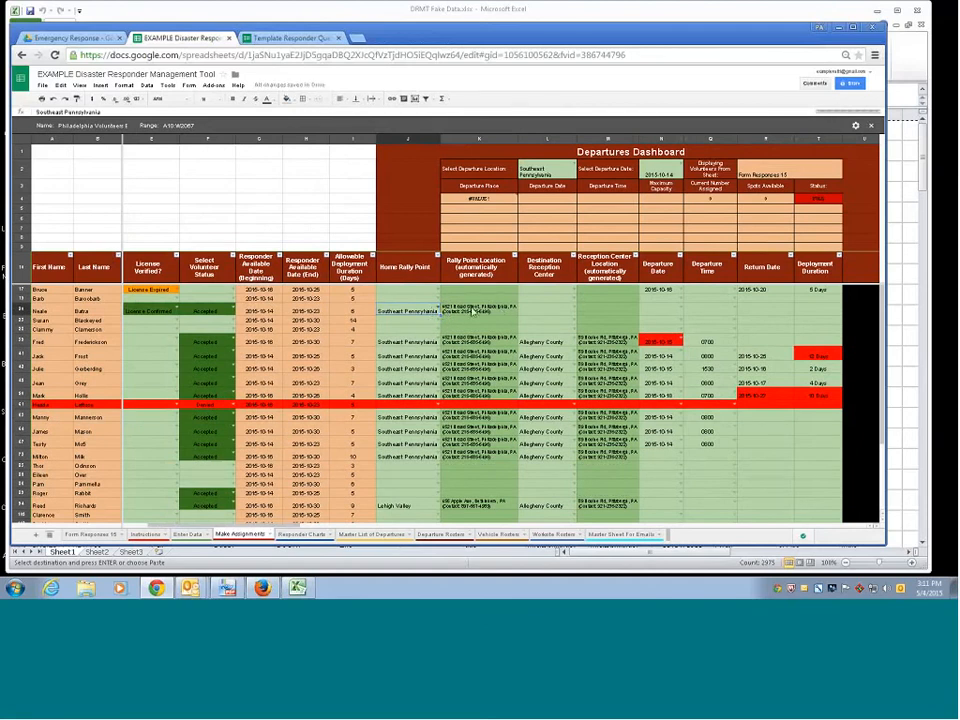
left_click(565, 310)
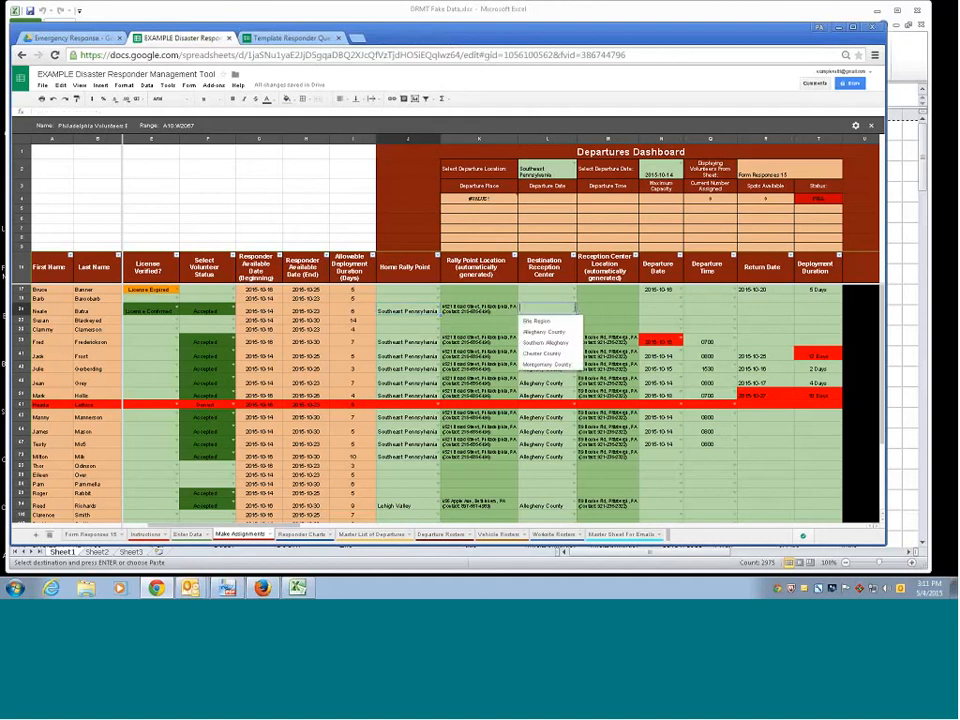
left_click(558, 333)
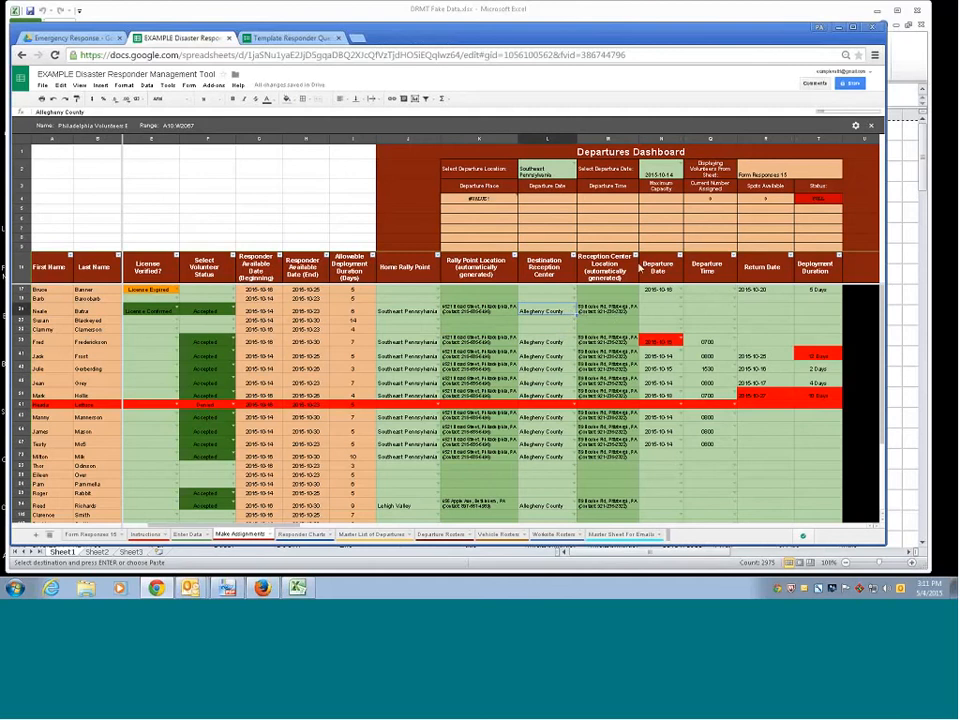
- Set the row 20 responder's departure date to 2015-10-14
key("ctrl+plus")
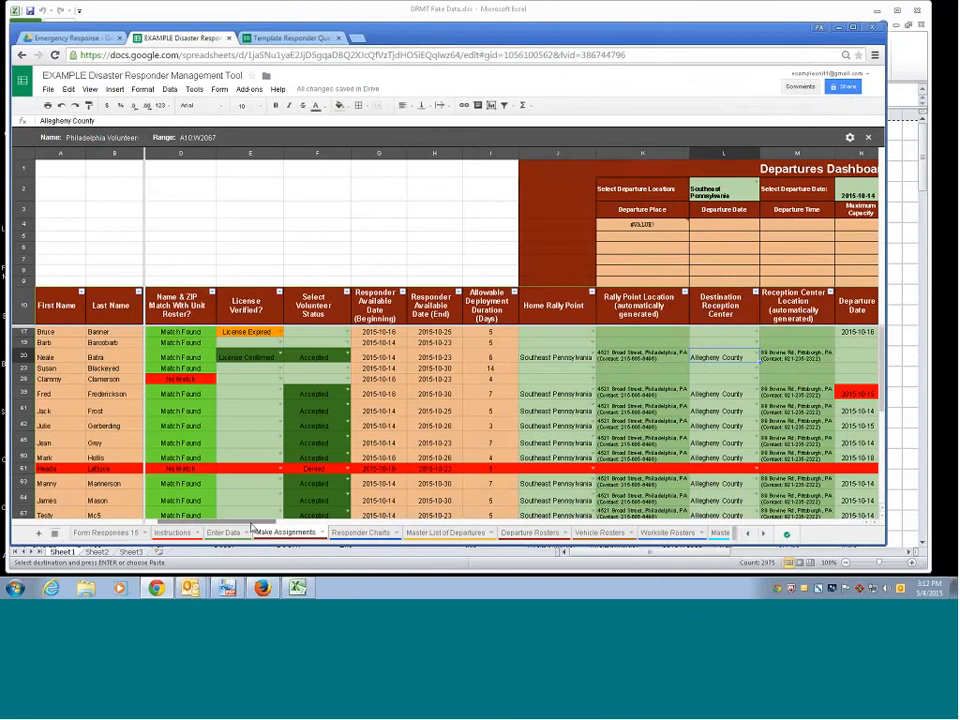
left_click_drag(252, 527, 310, 530)
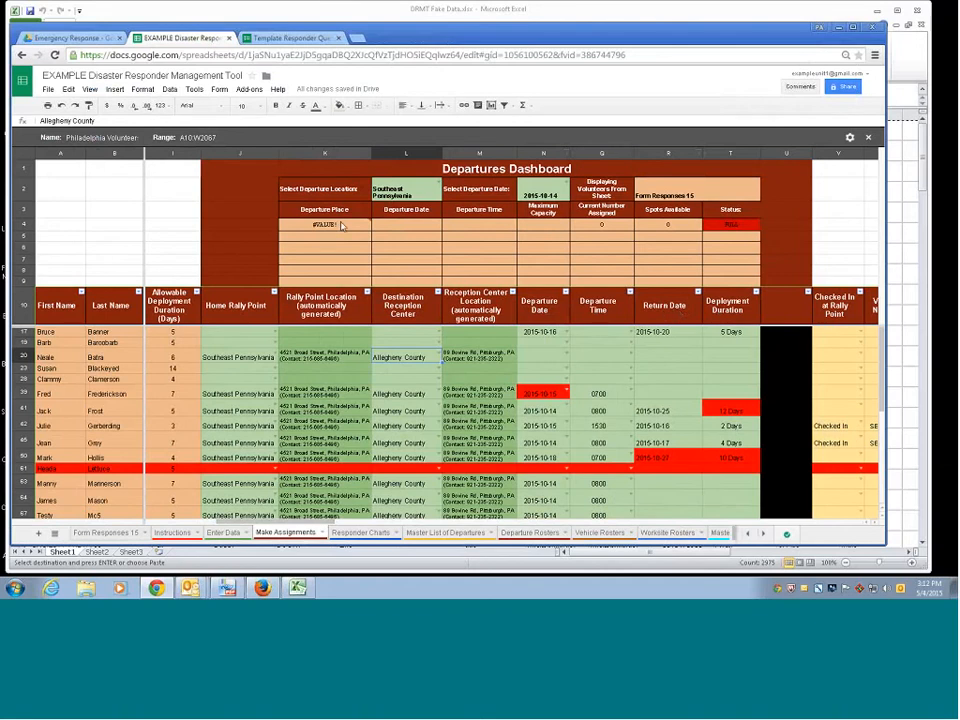
left_click(547, 359)
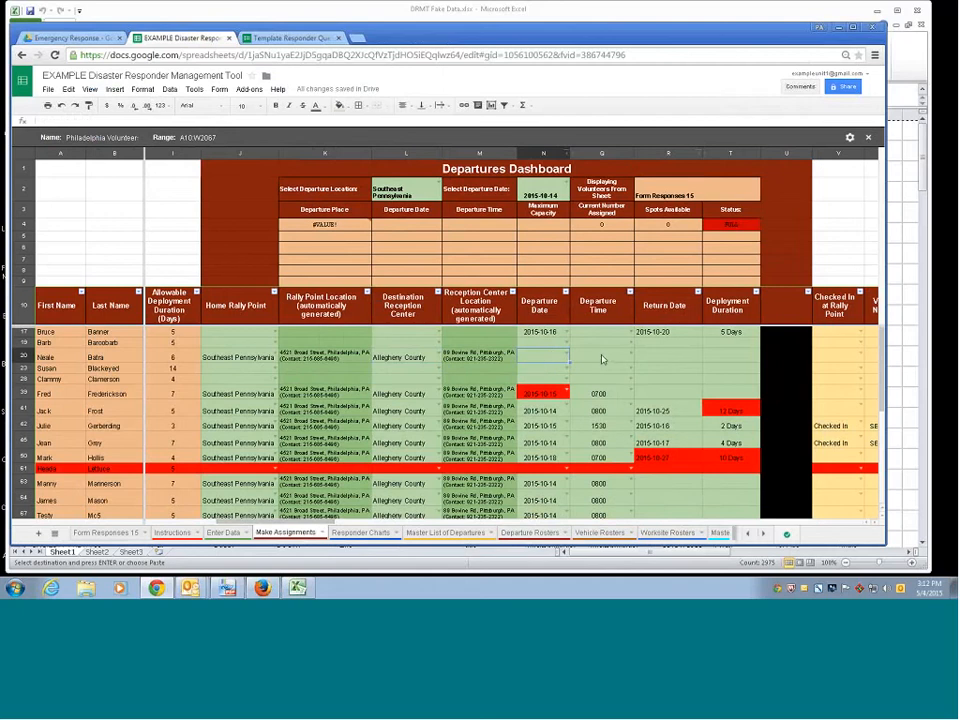
mouse_move(353, 231)
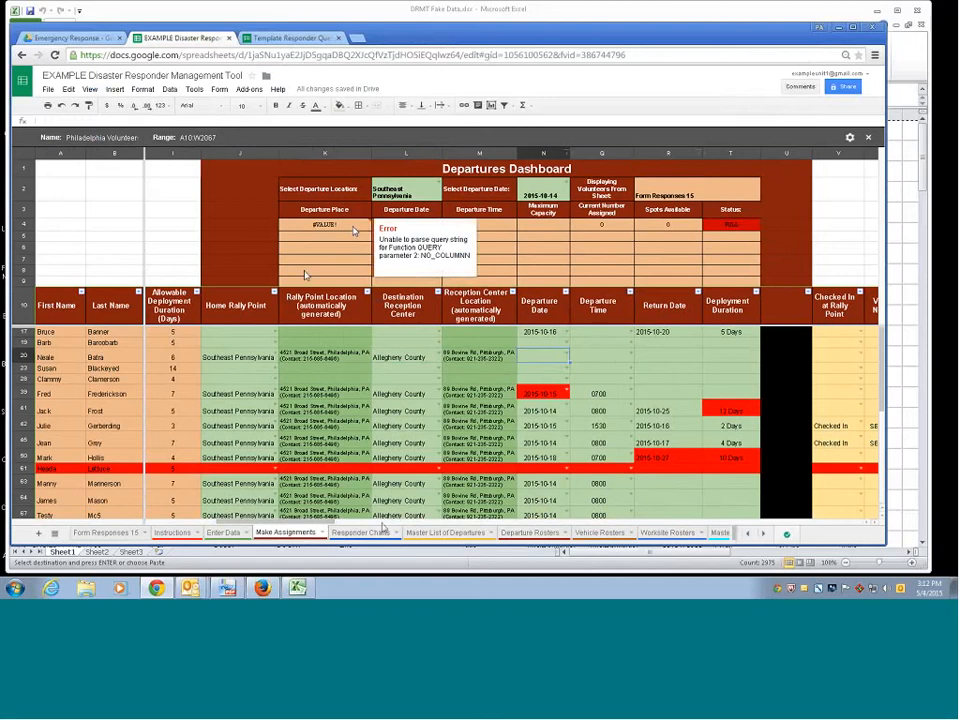
left_click_drag(326, 522, 298, 522)
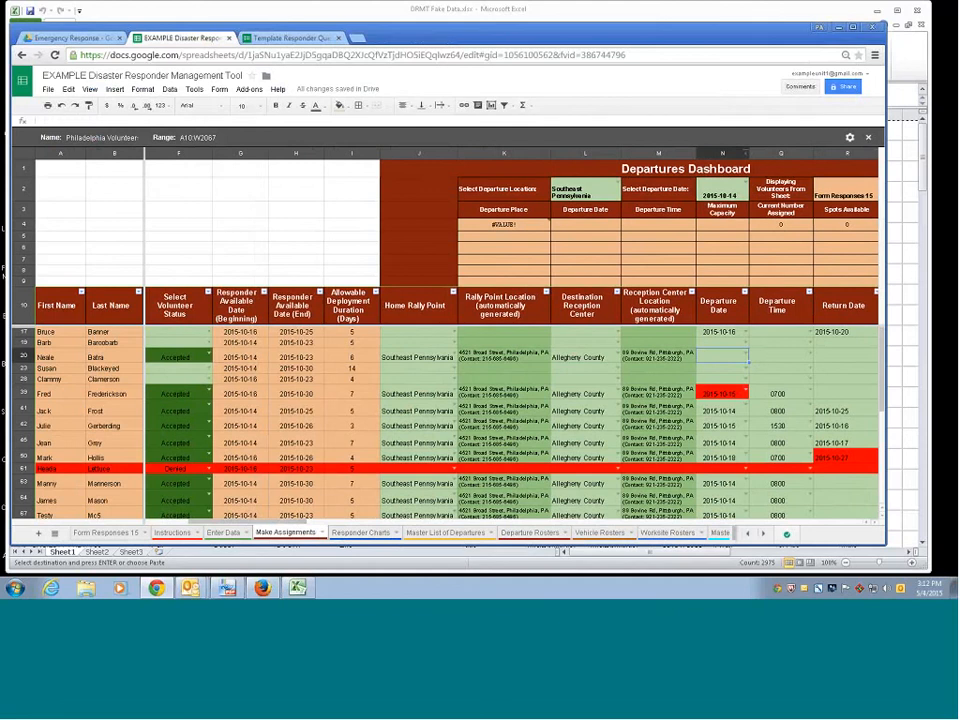
left_click_drag(298, 522, 314, 527)
left_click(622, 353)
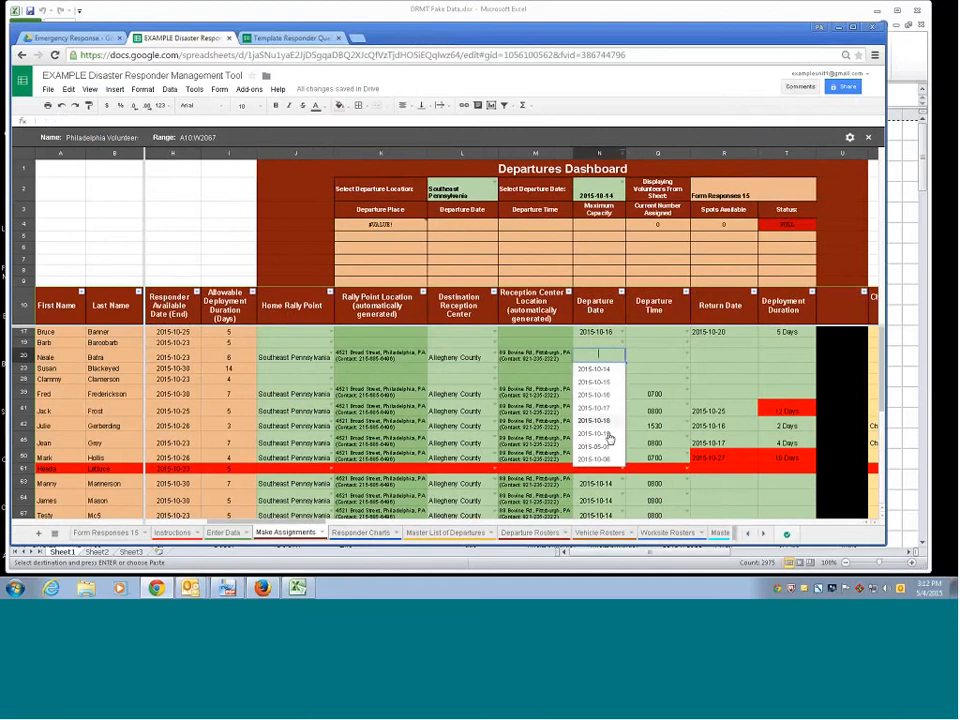
left_click(600, 370)
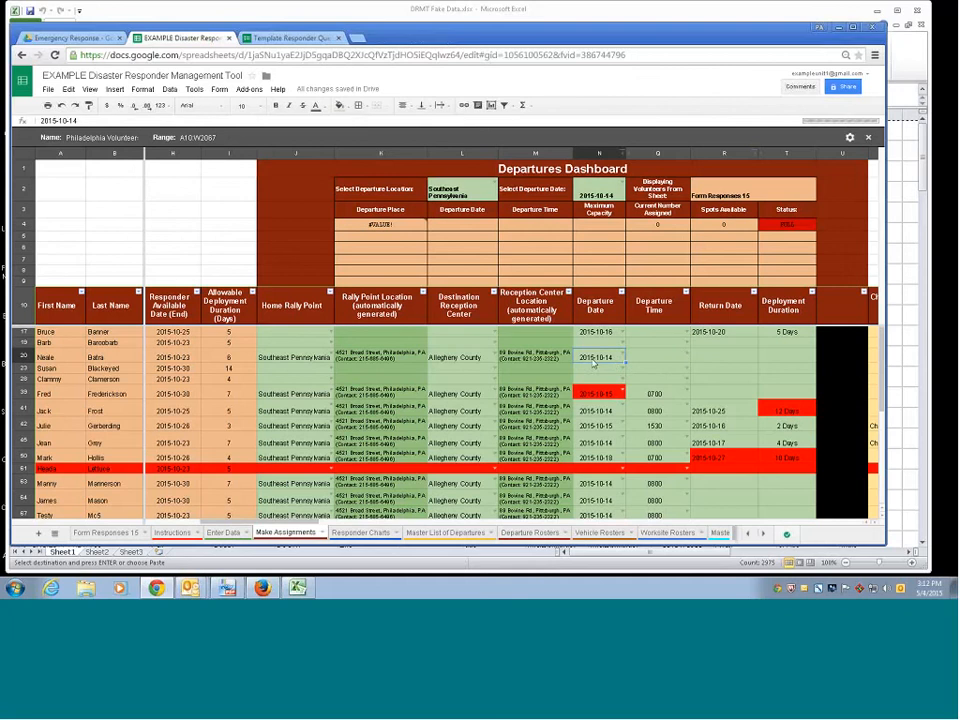
- Set the Departures Dashboard to the departure location Southeast Pennsylvania and the departure date 2015-10-14, matching the row 20 responder
left_click(310, 362)
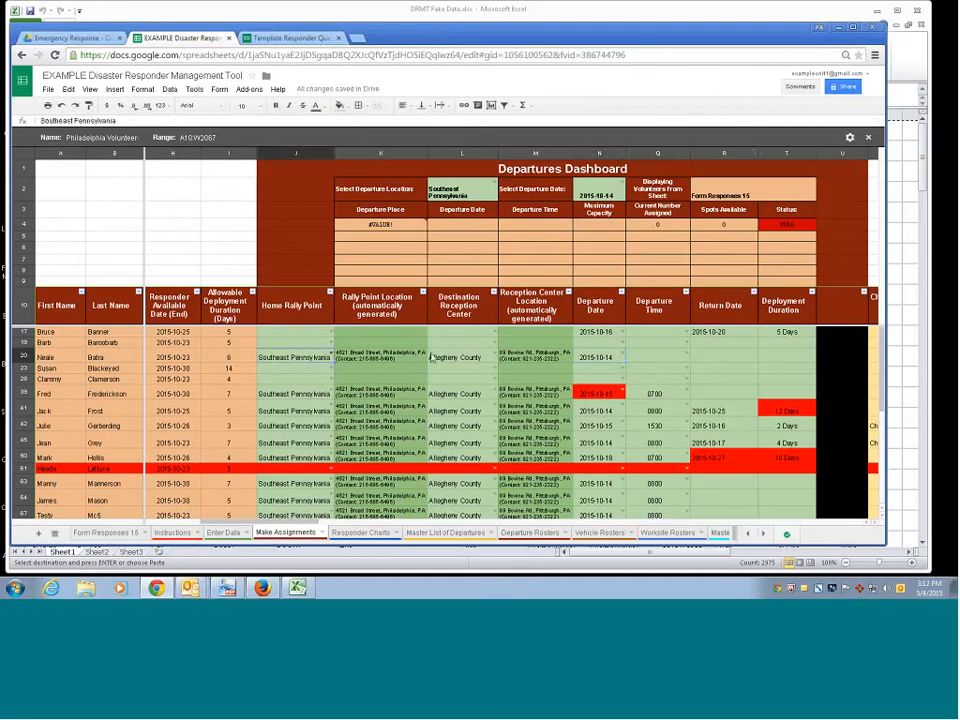
left_click(603, 362)
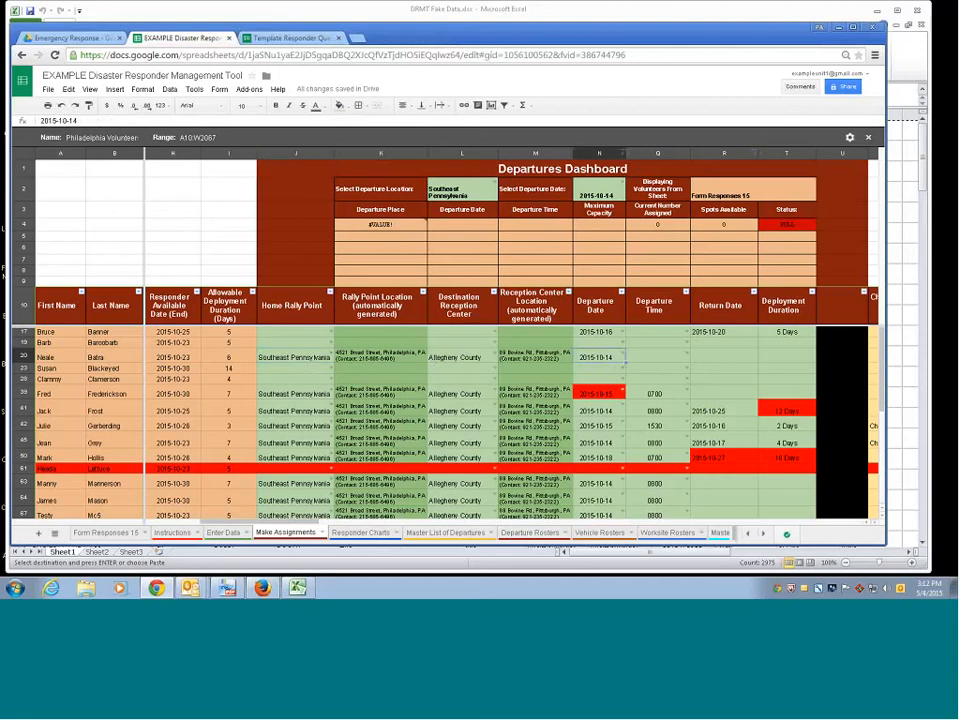
left_click(481, 193)
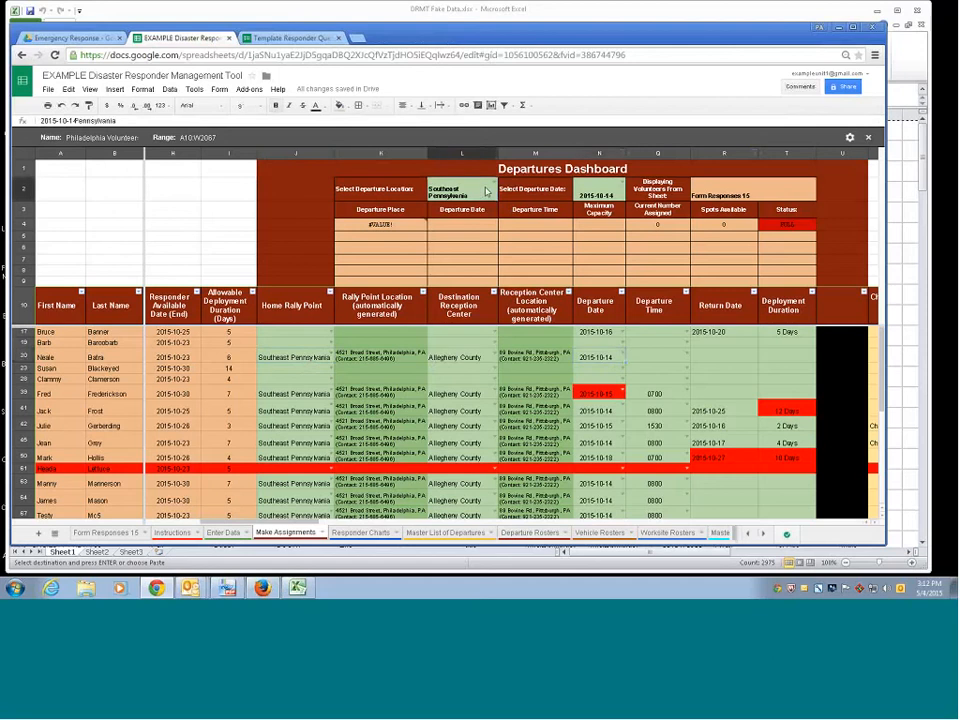
left_click(497, 185)
left_click(497, 209)
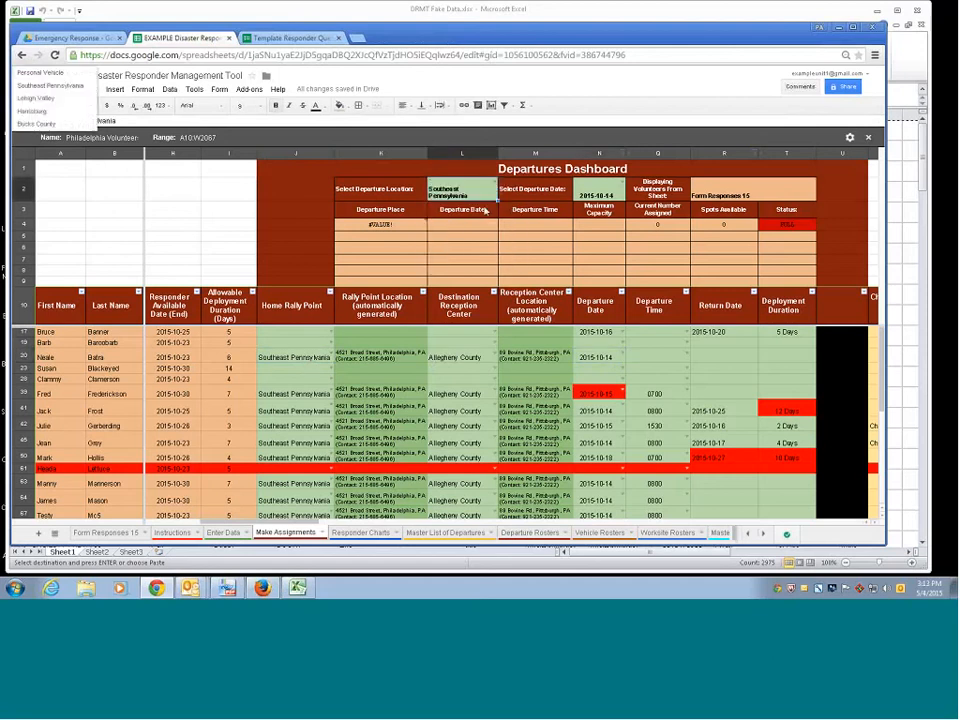
left_click(597, 188)
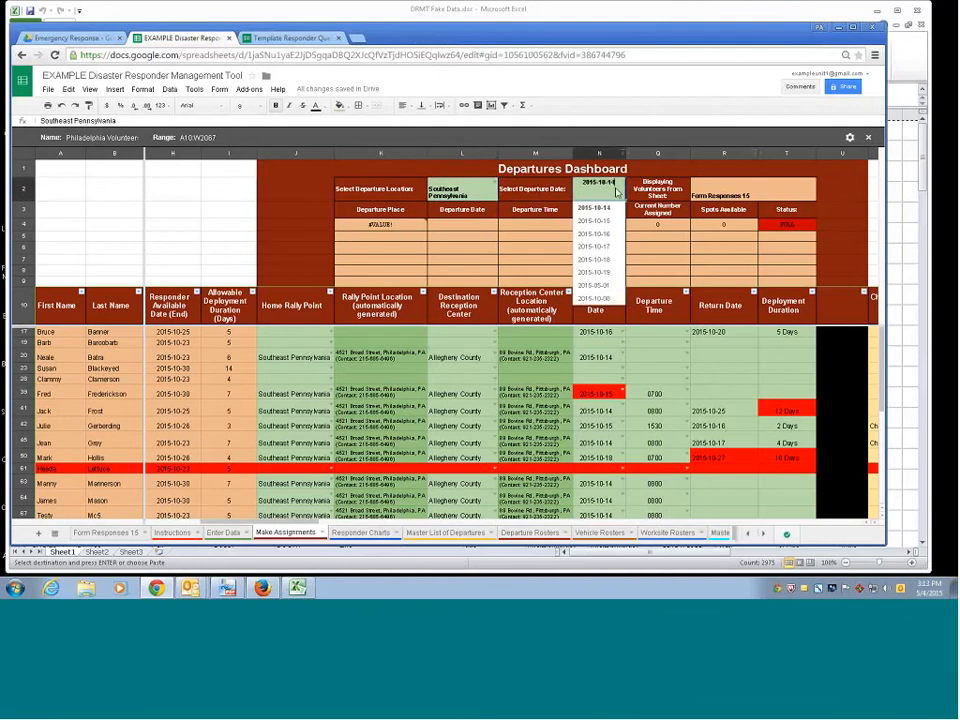
left_click(604, 212)
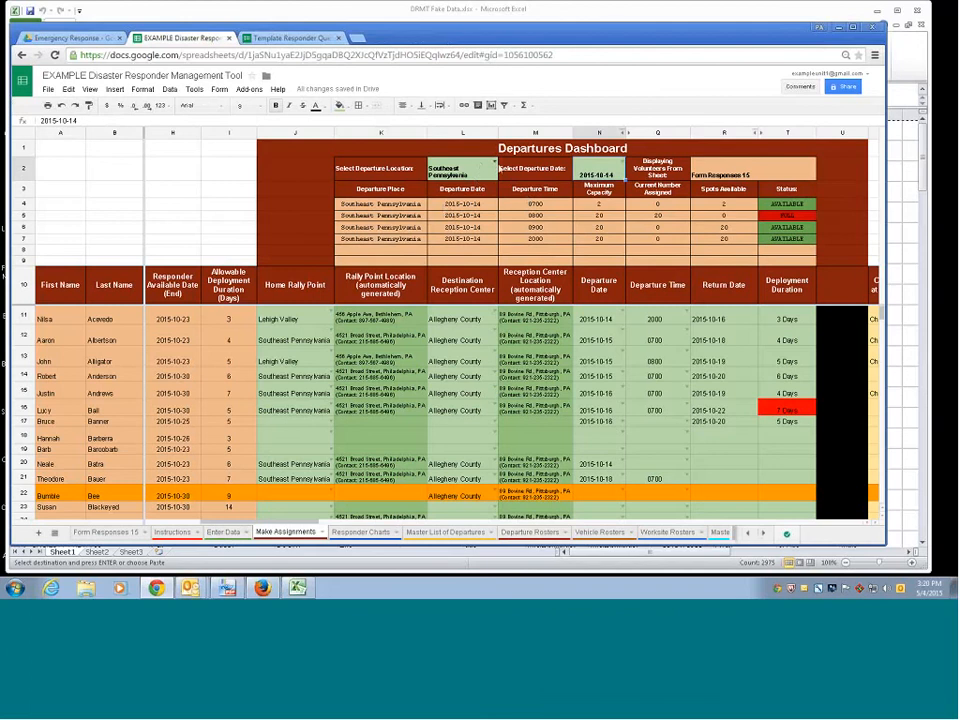
- Examine the maximum capacity and current number assigned for each departure time in the Departures Dashboard
left_click(490, 169)
left_click(483, 189)
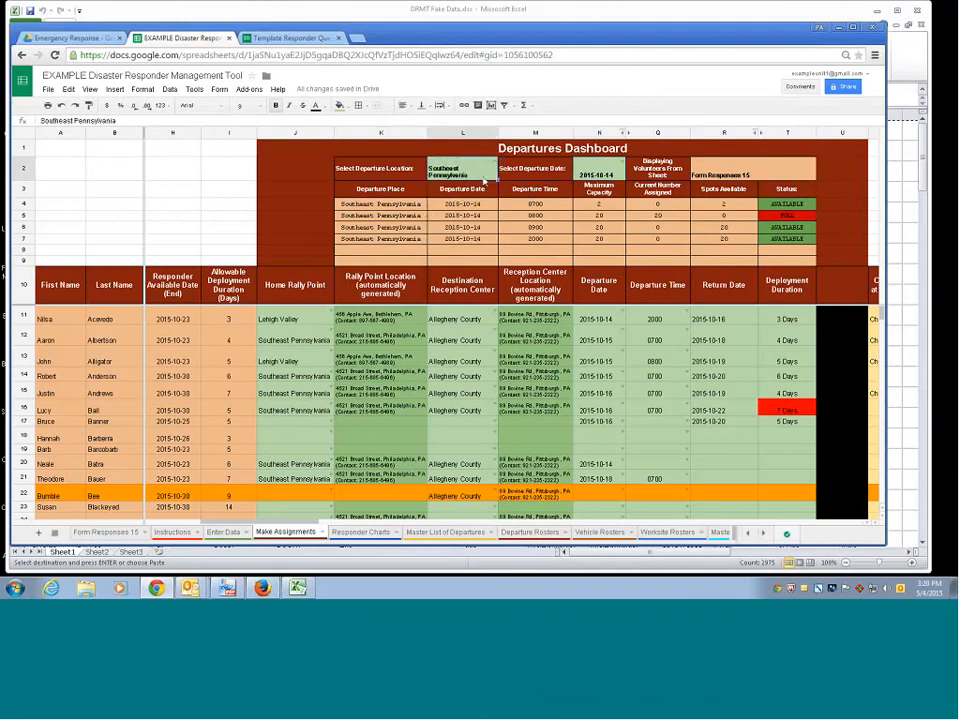
left_click(602, 176)
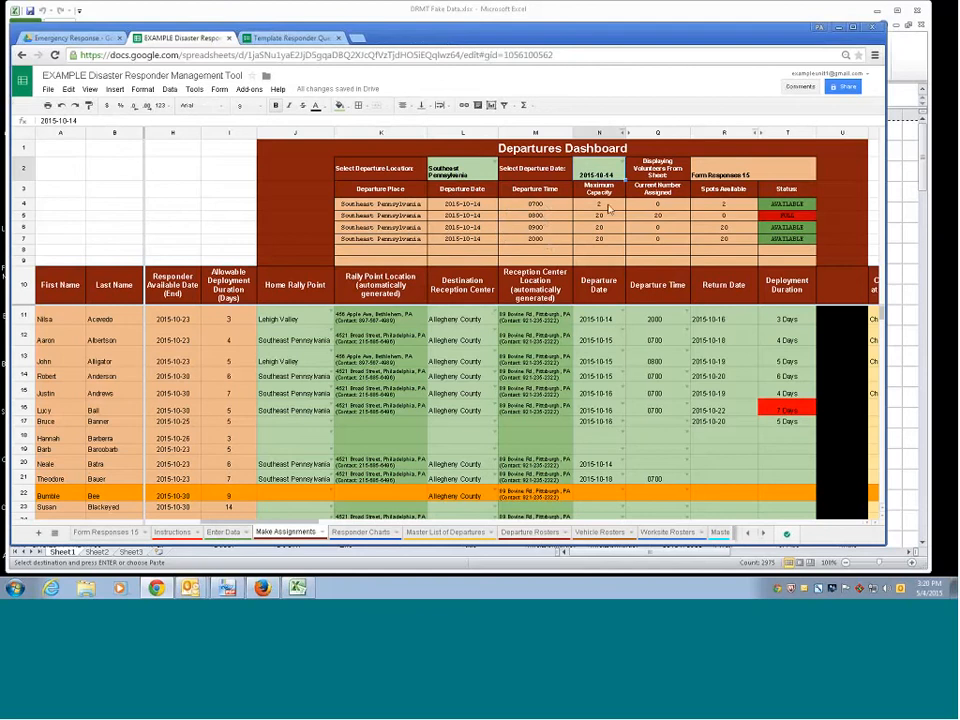
left_click_drag(609, 207, 613, 243)
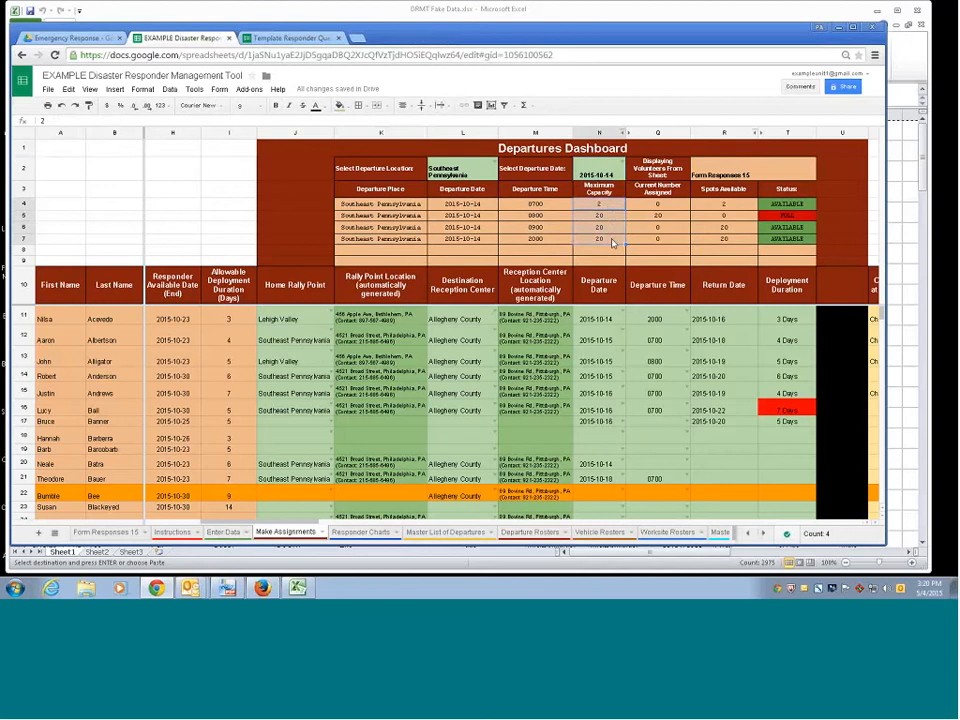
left_click(673, 207)
left_click(673, 216)
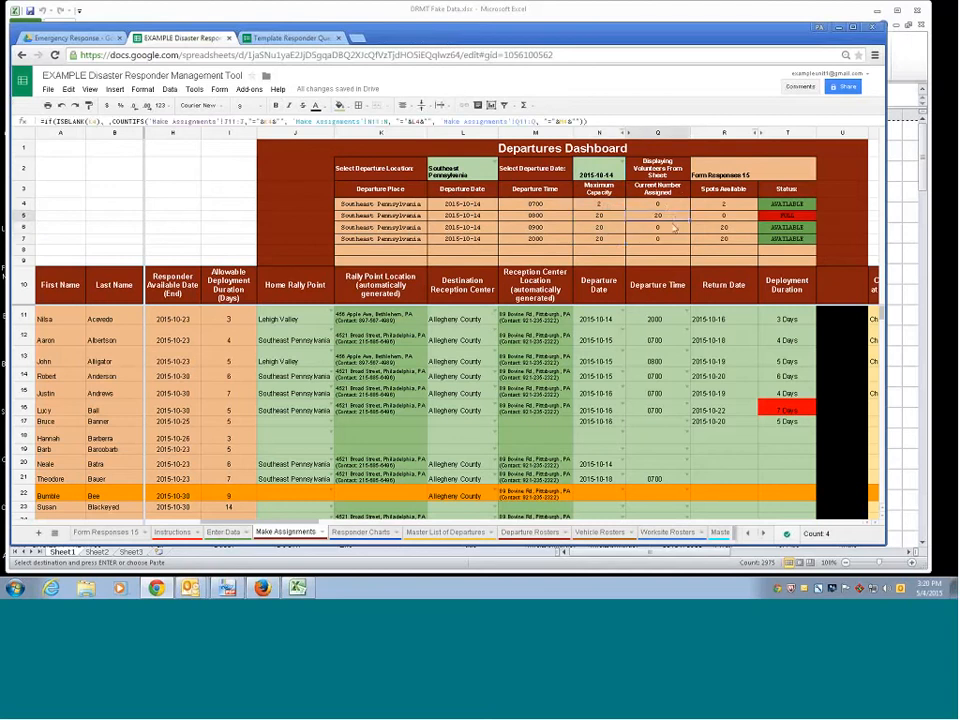
left_click(665, 239)
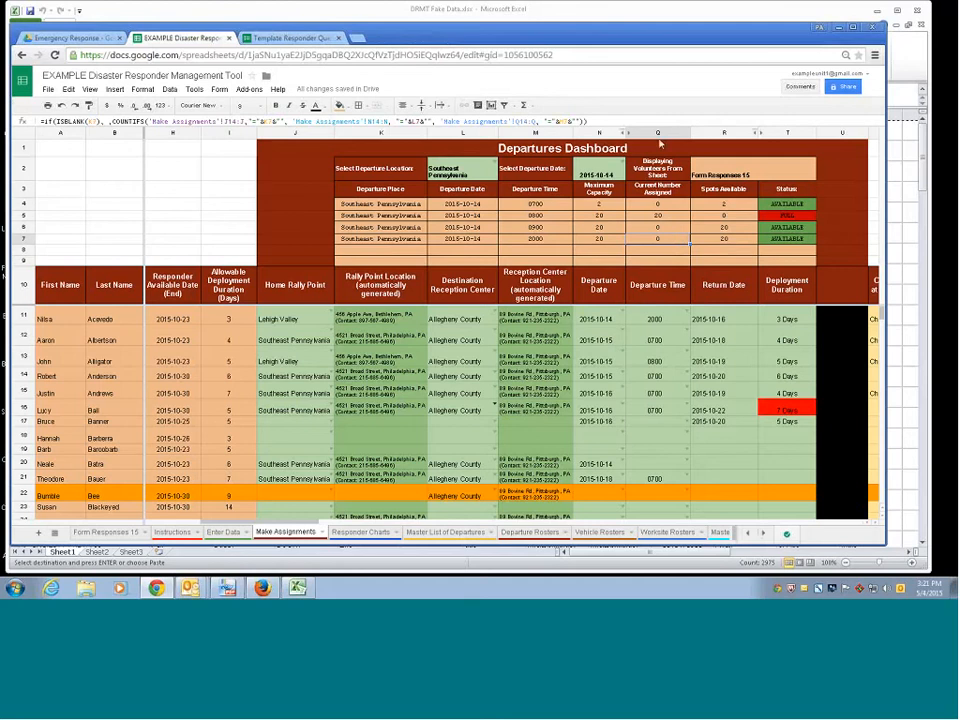
- Apply the Philadelphia Volunteers Example filter view and select the responder in row 20
left_click(513, 106)
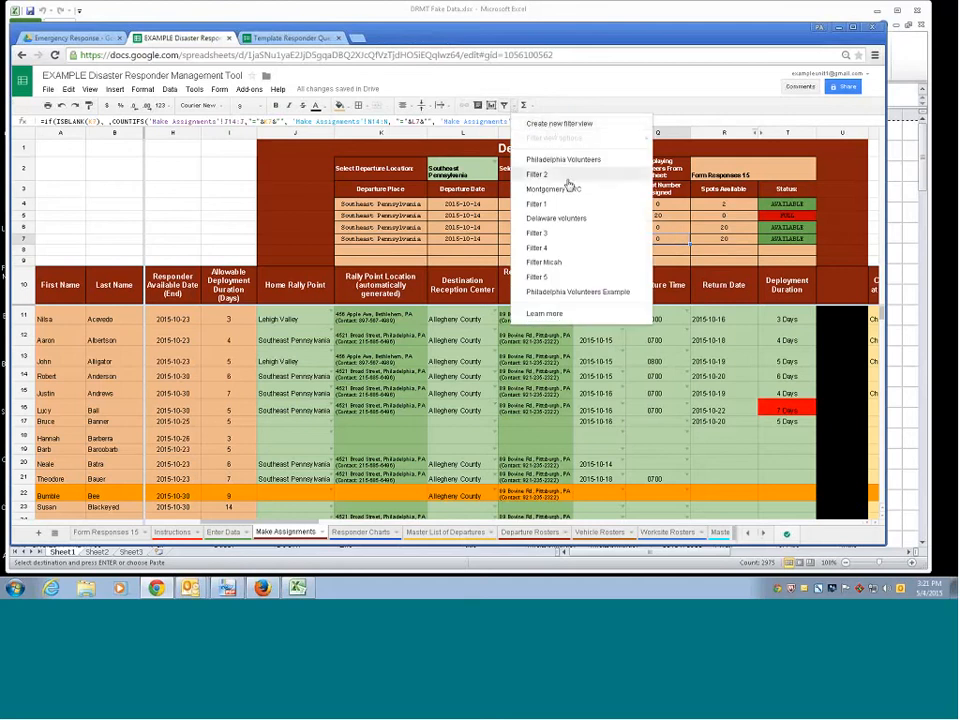
left_click(599, 293)
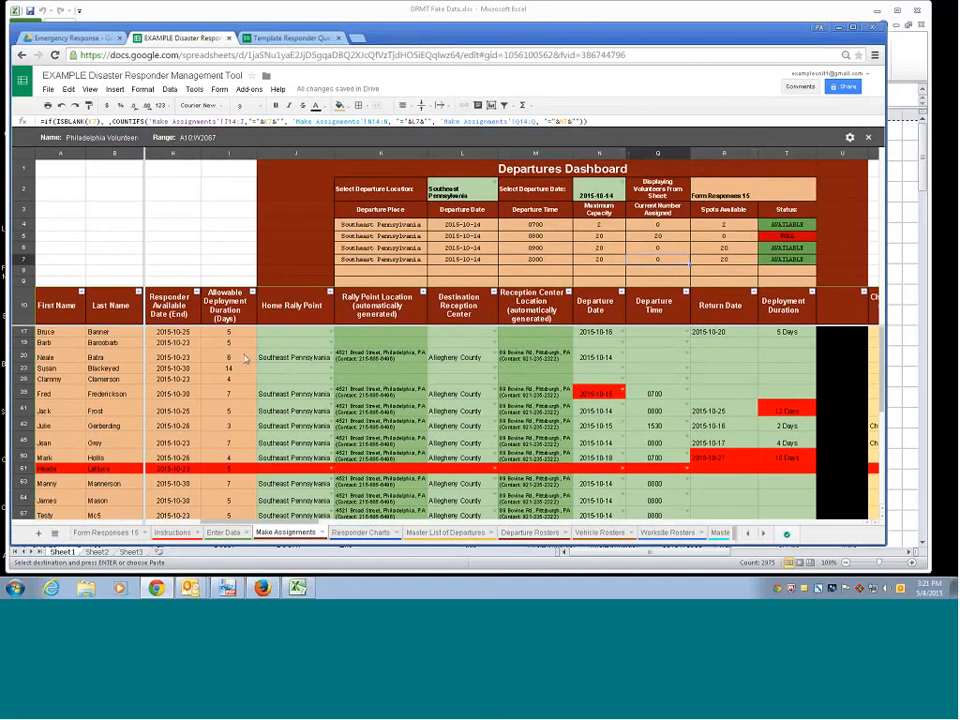
left_click(59, 359)
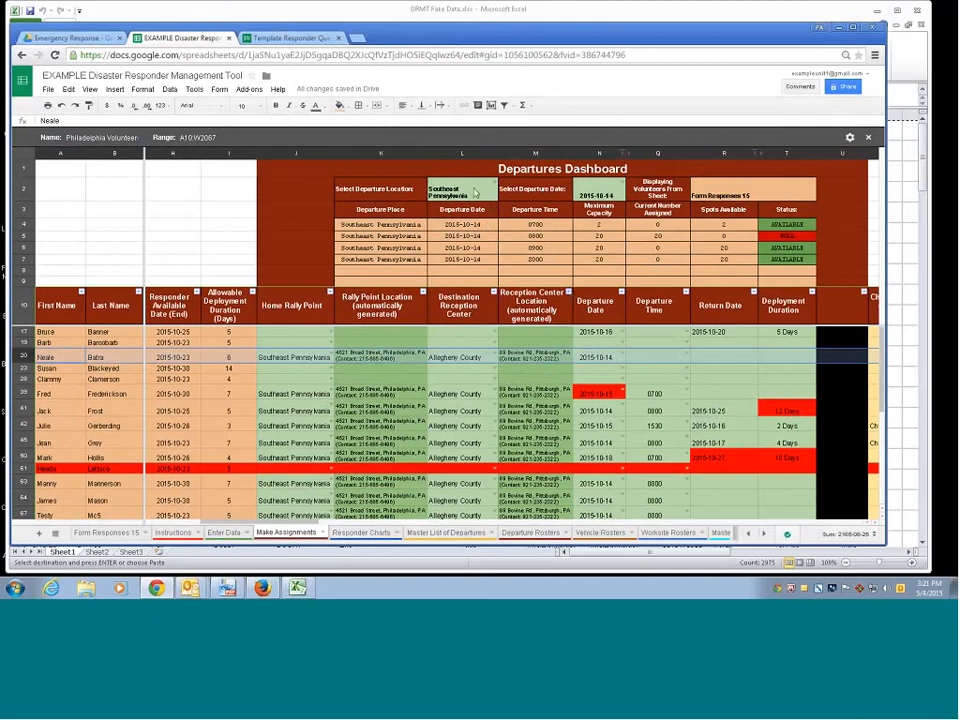
- Check the dashboard's departure times for open spots and set the row 20 responder's departure time to 0900
left_click(474, 193)
left_click(598, 196)
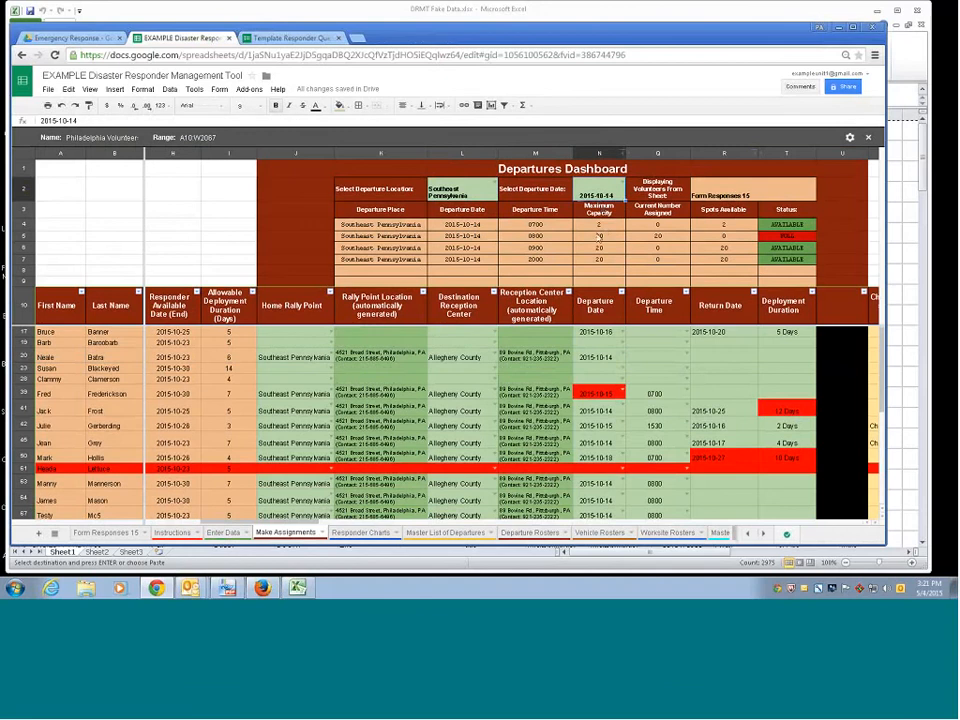
left_click(540, 238)
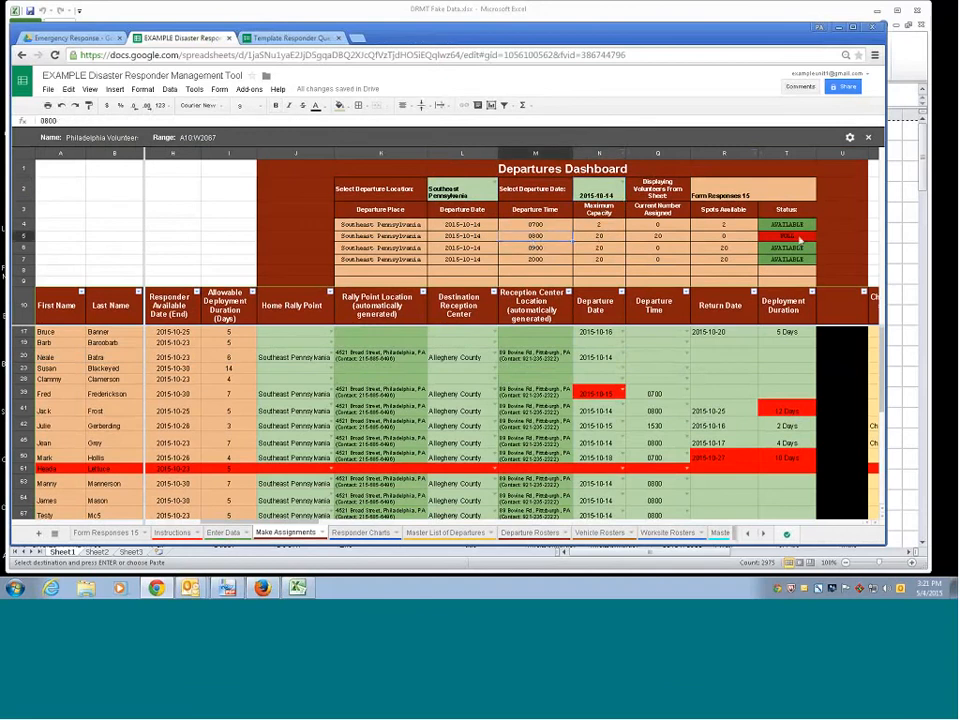
left_click(559, 250)
key("ctrl+c")
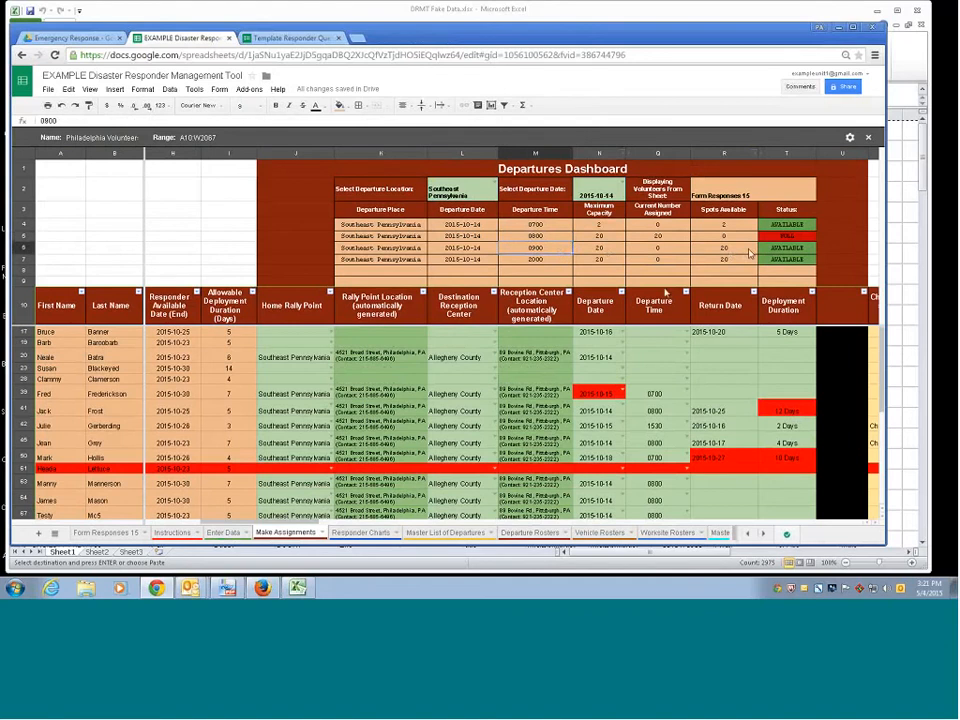
left_click(686, 356)
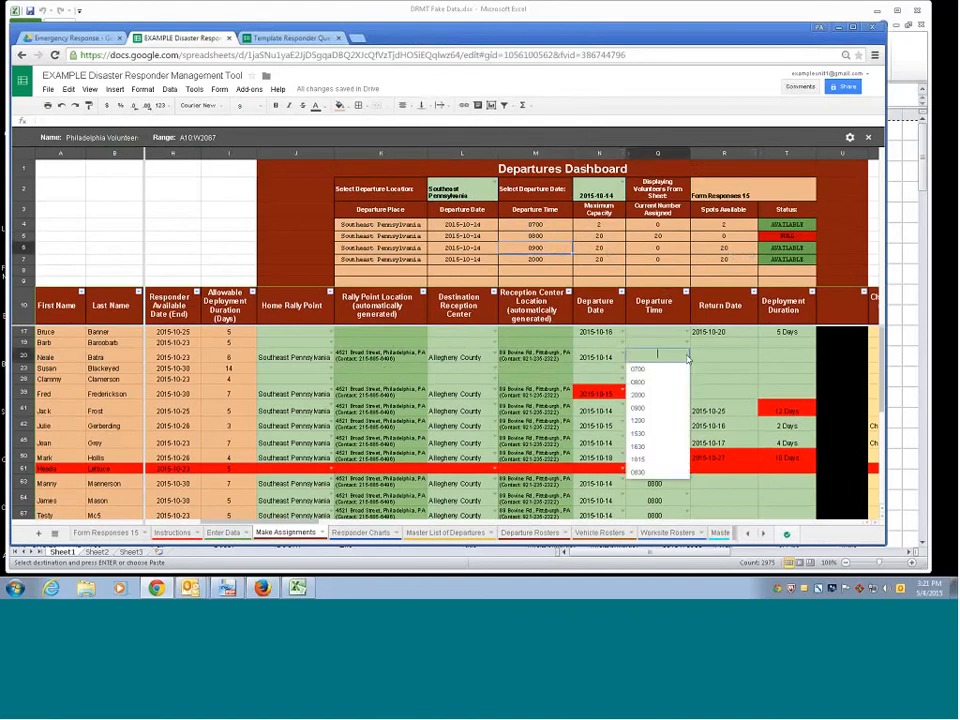
left_click(659, 410)
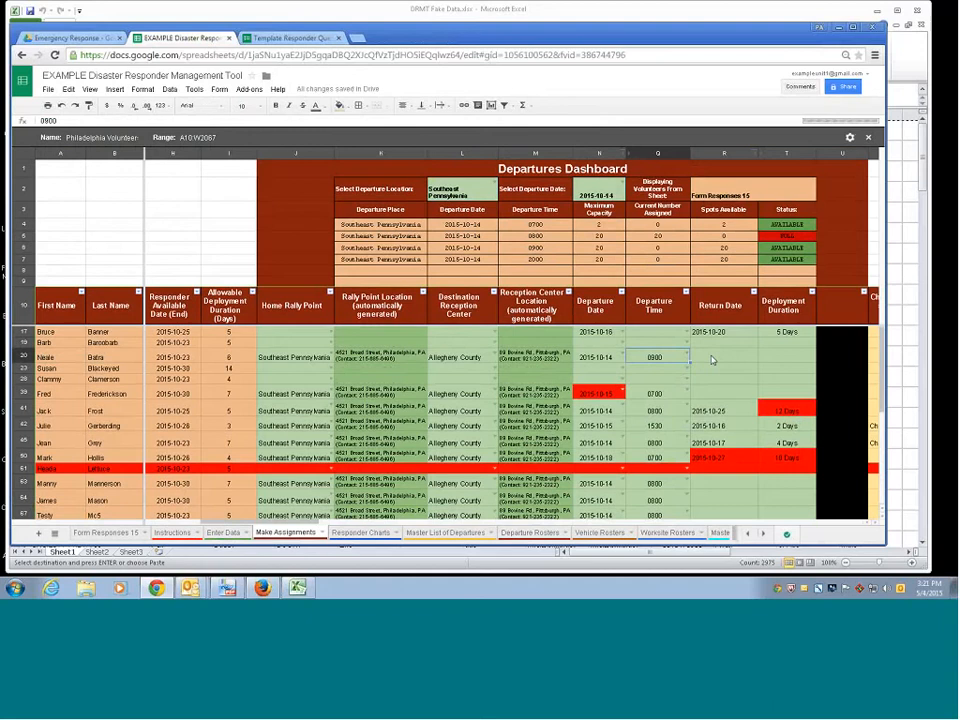
- Set the row 20 responder's return date to 2015-10-30 using the calendar
double_click(712, 358)
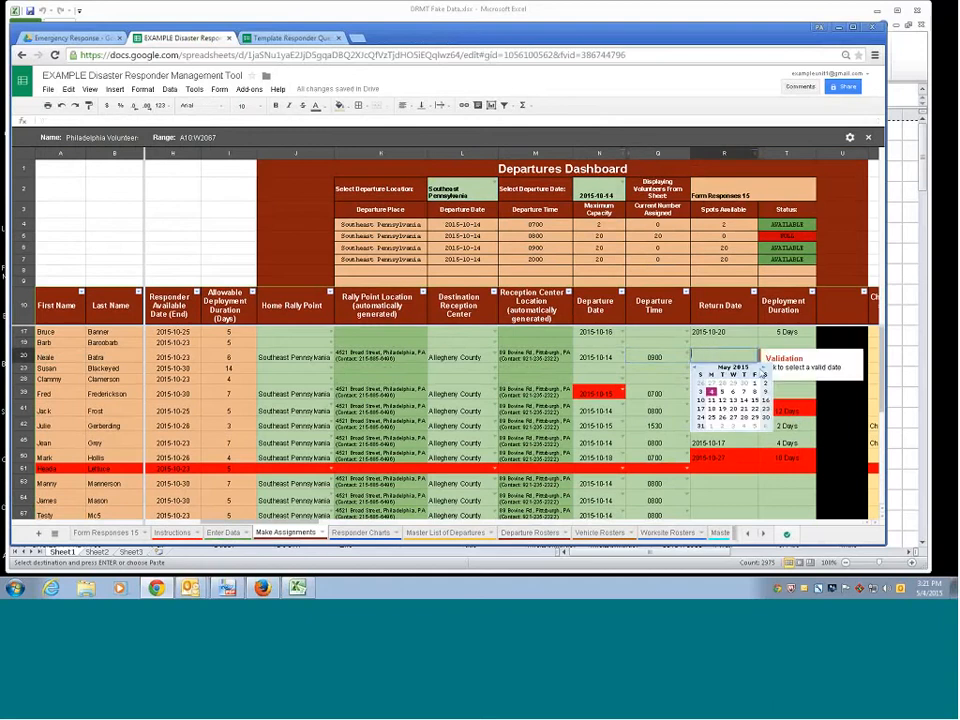
left_click(766, 370)
left_click(766, 370)
left_click(766, 370)
left_click(766, 370)
left_click(766, 370)
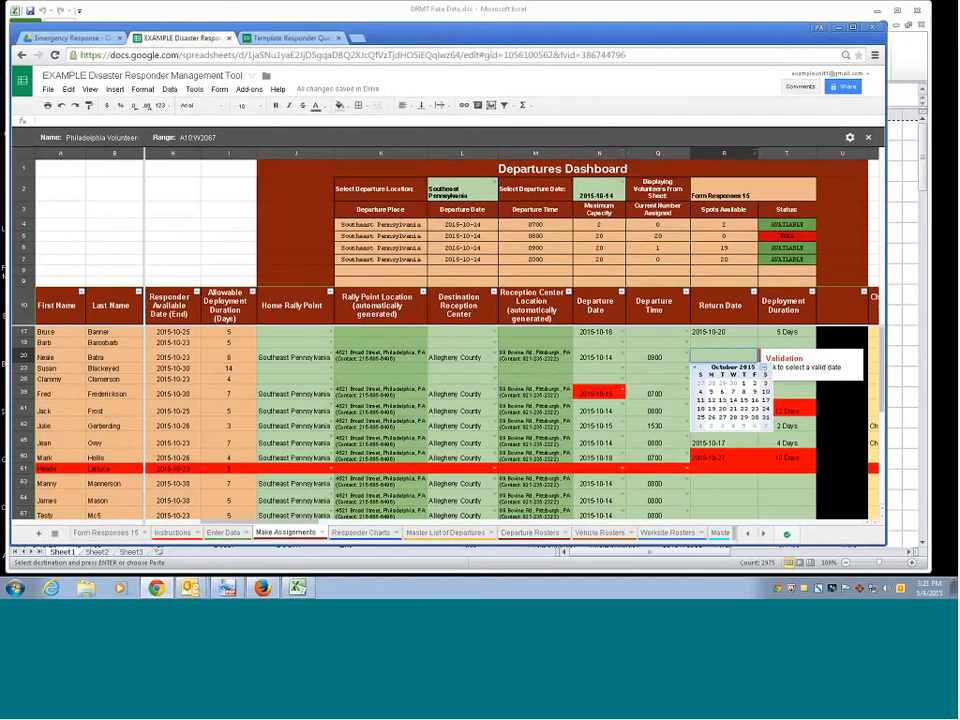
left_click(755, 416)
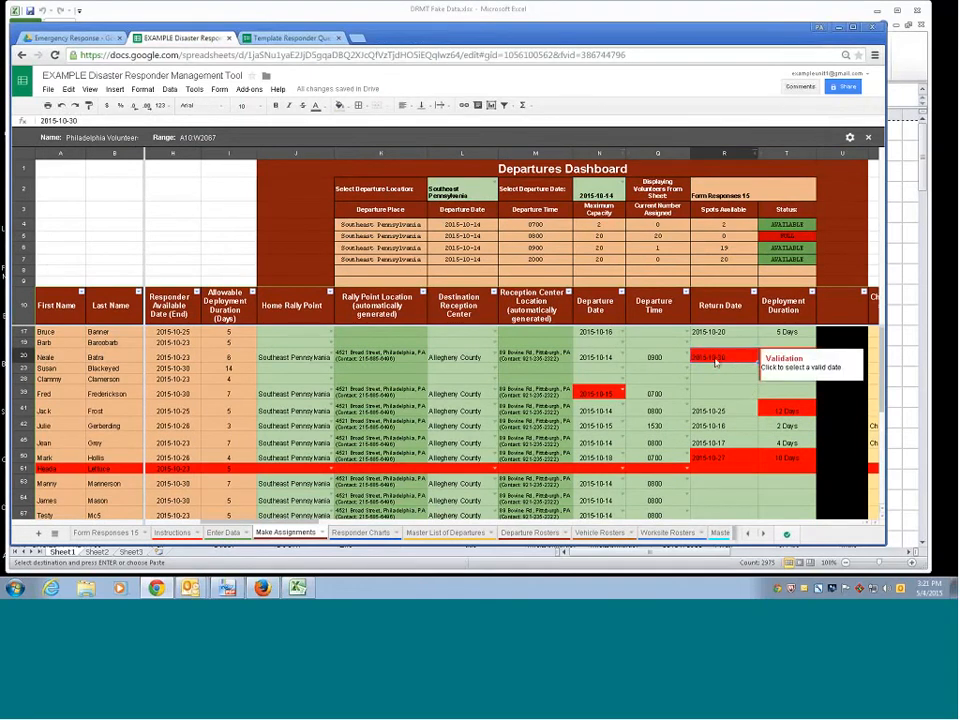
- Check the row 20 responder's availability and deployment duration, and set the return date to 2015-10-19
left_click(185, 359)
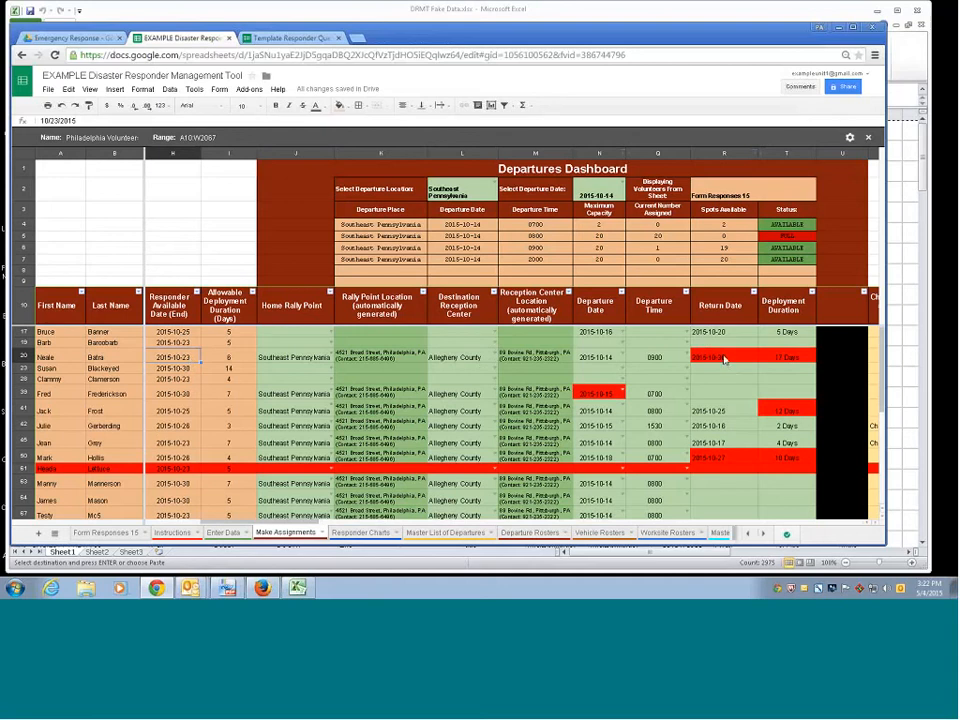
left_click(599, 358)
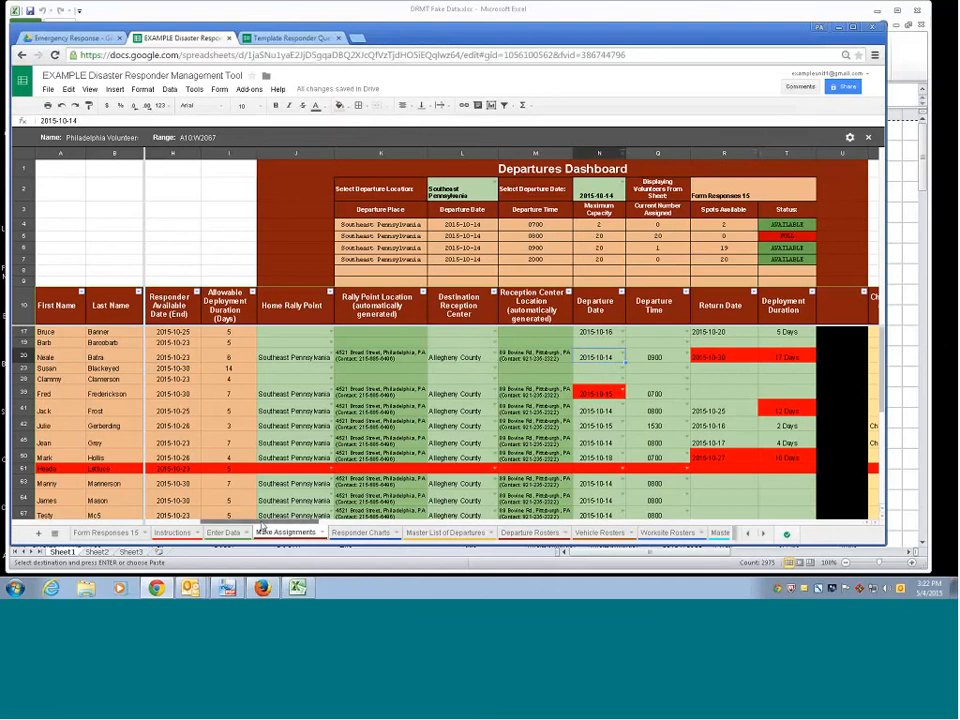
left_click_drag(263, 523, 254, 524)
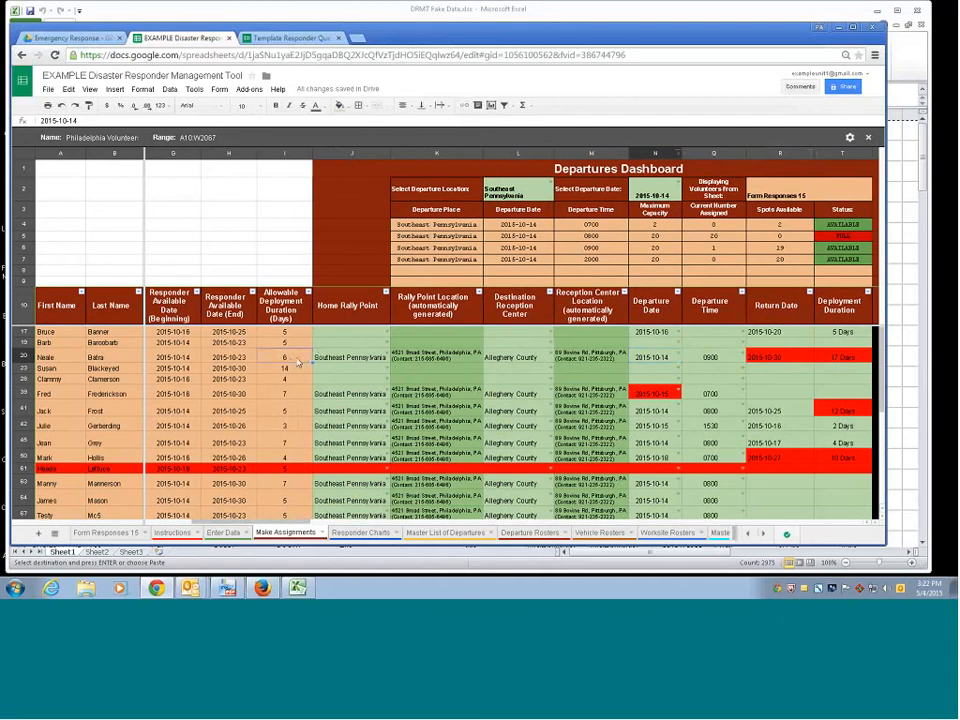
left_click(827, 359)
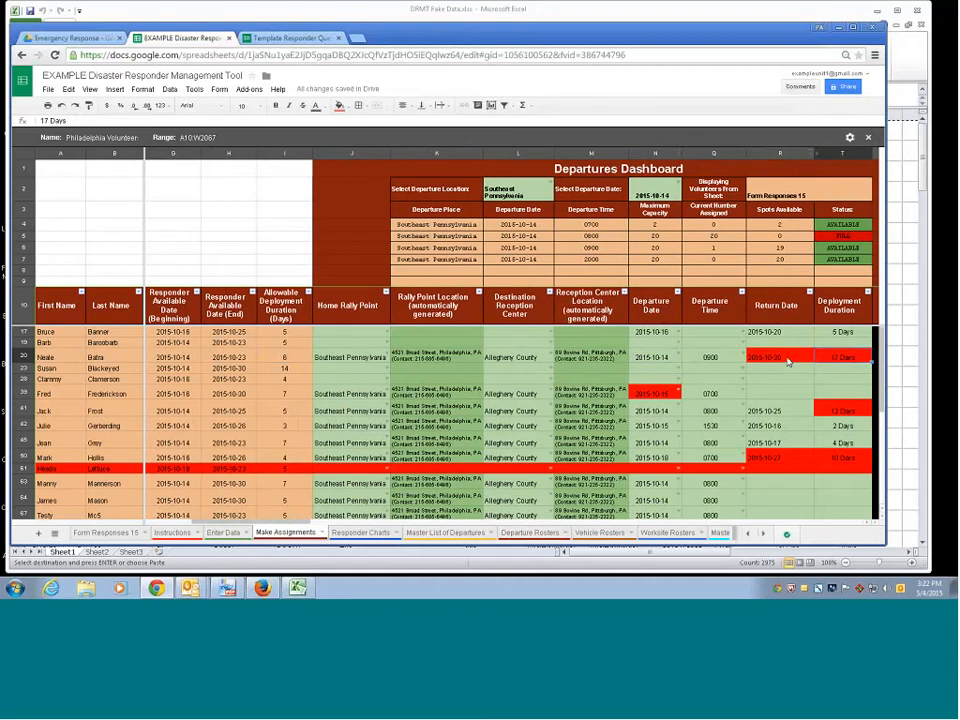
double_click(788, 362)
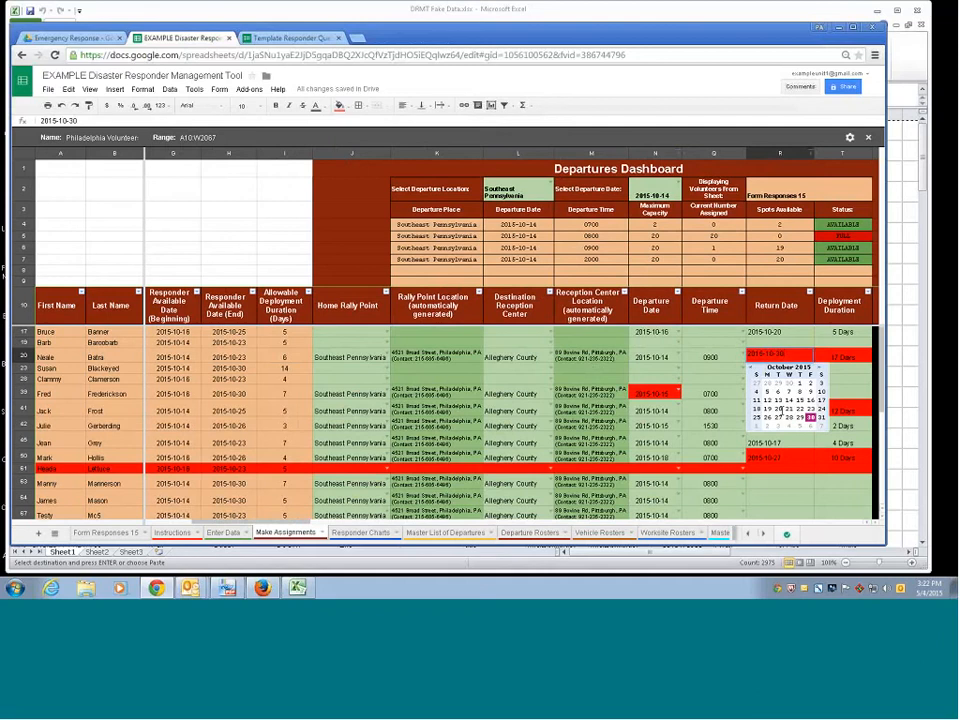
left_click(774, 408)
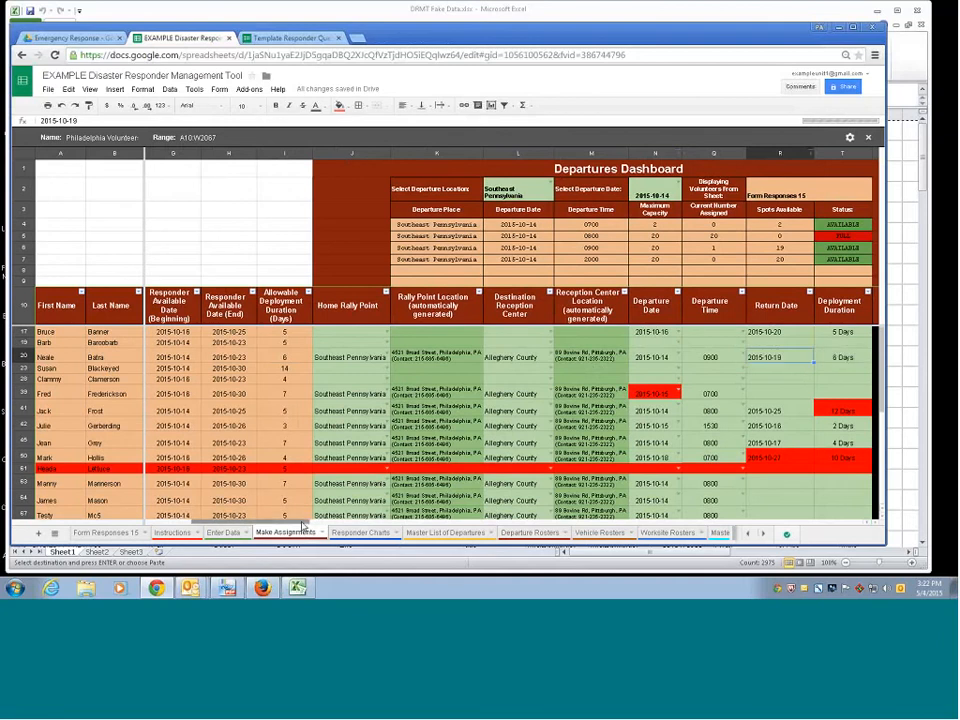
- Review the Philadelphia responders' match, license, status, availability and assignment columns in the Make Assignments sheet
mouse_move(303, 524)
left_mouse_down()
mouse_move(327, 524)
mouse_move(312, 523)
left_mouse_up()
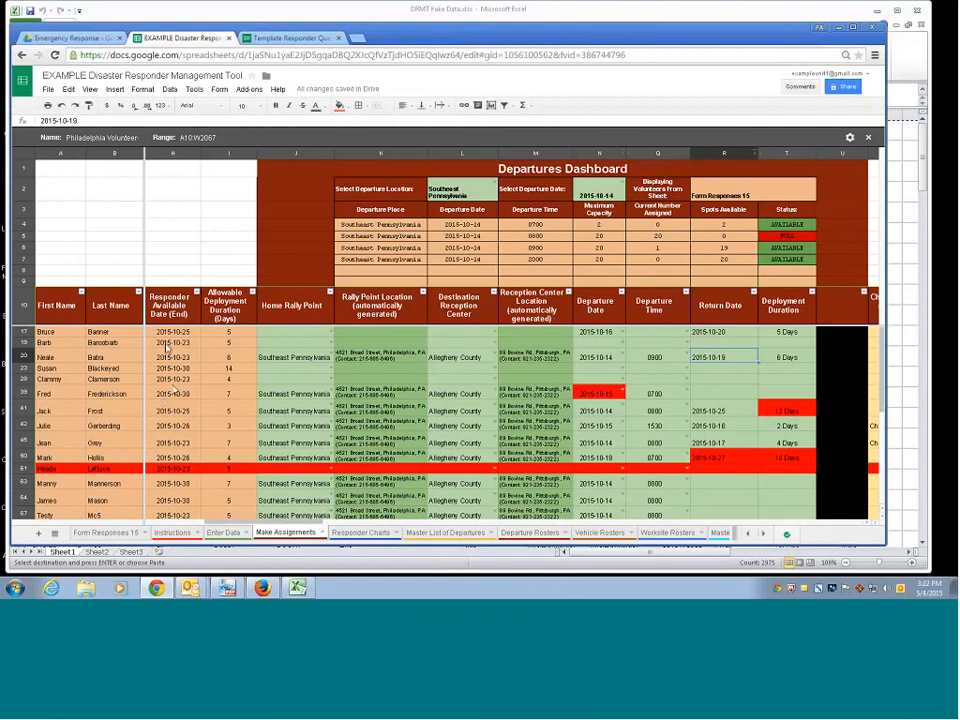
left_click_drag(268, 523, 211, 523)
scroll(177, 373, "down", 3)
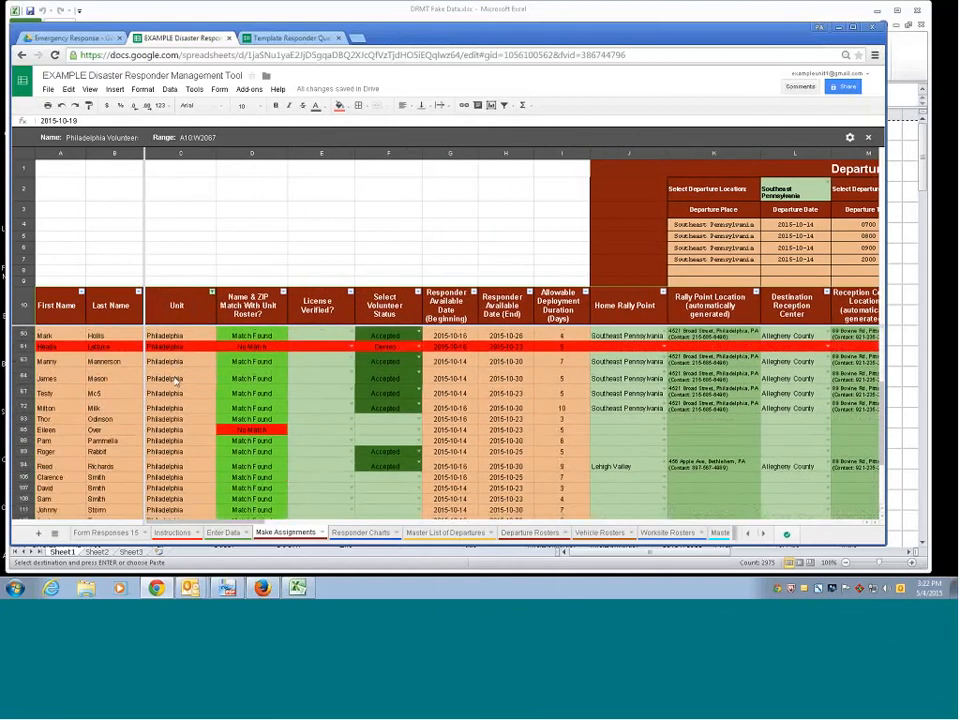
scroll(176, 388, "up", 3)
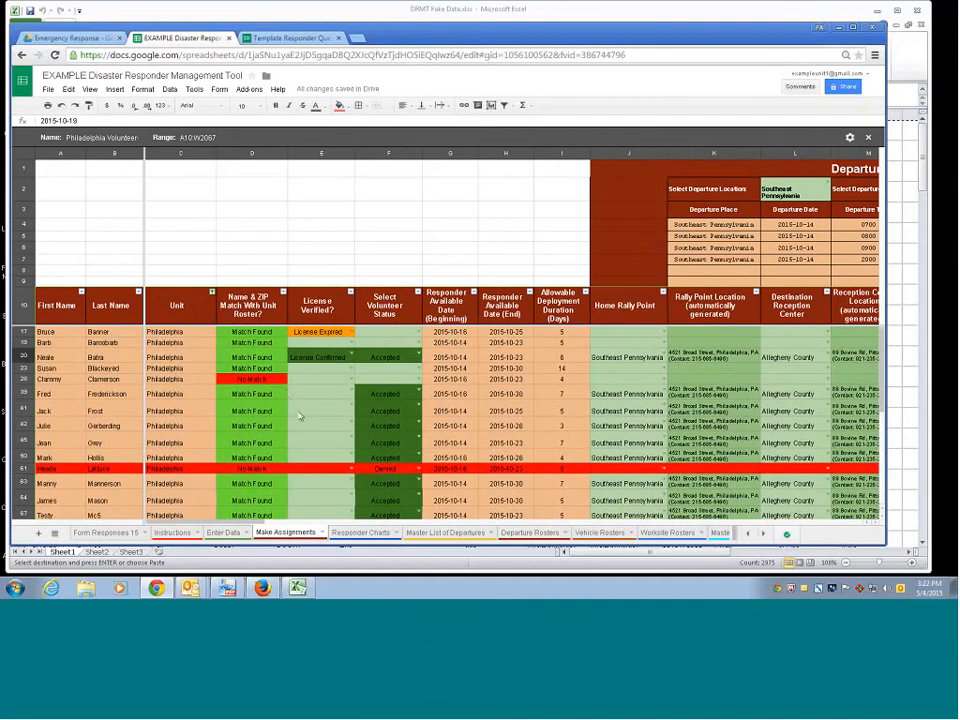
left_click_drag(261, 524, 355, 531)
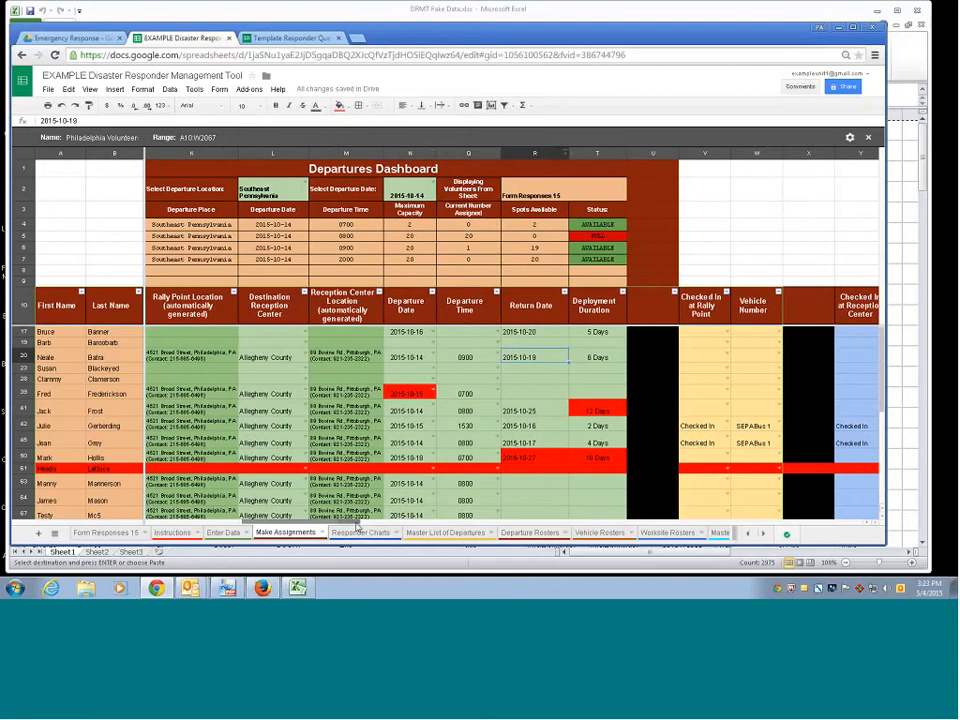
left_click_drag(357, 527, 340, 524)
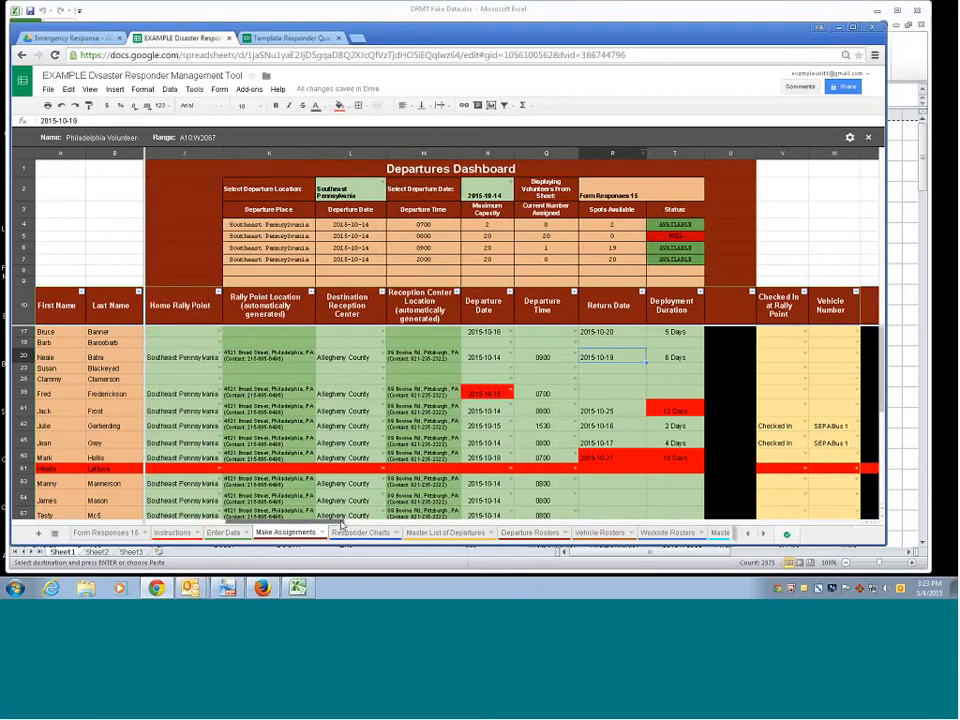
left_click_drag(340, 524, 322, 526)
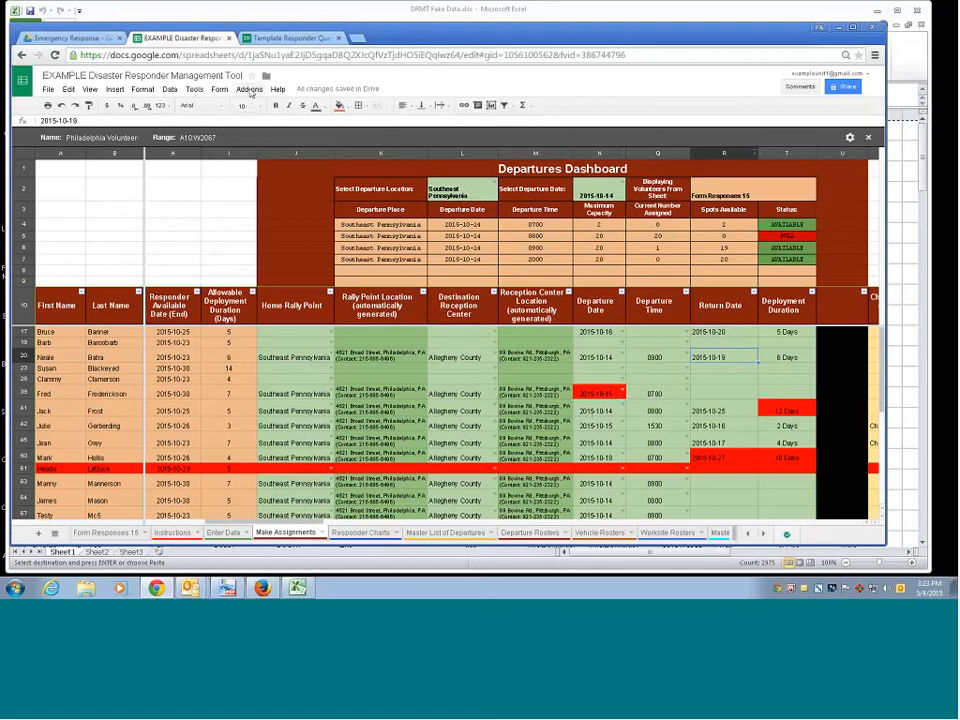
left_click(250, 90)
mouse_move(256, 111)
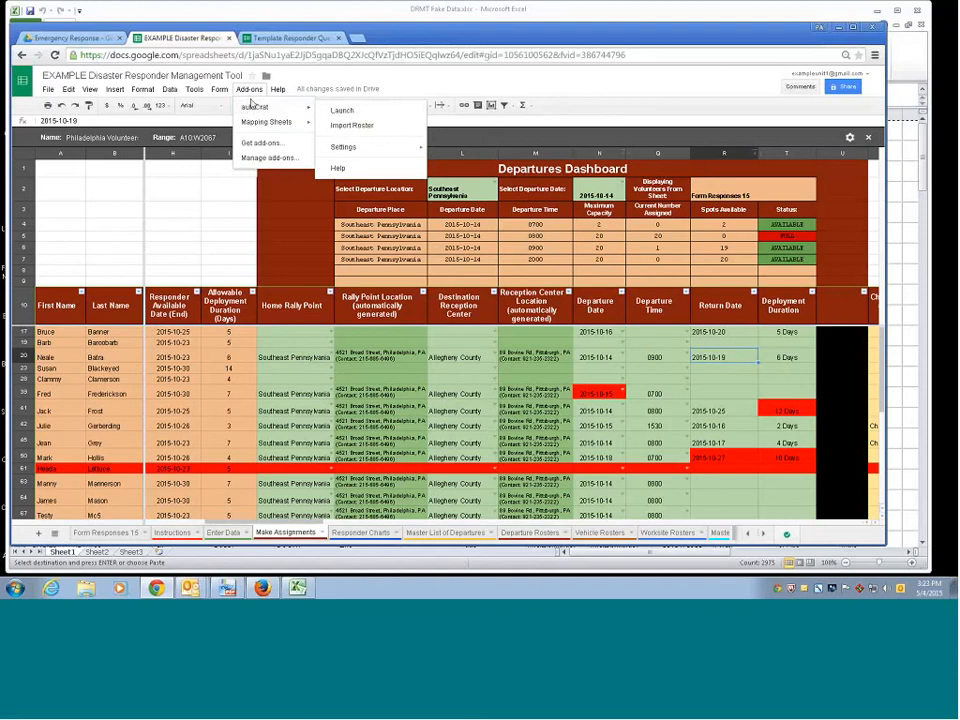
left_click(271, 380)
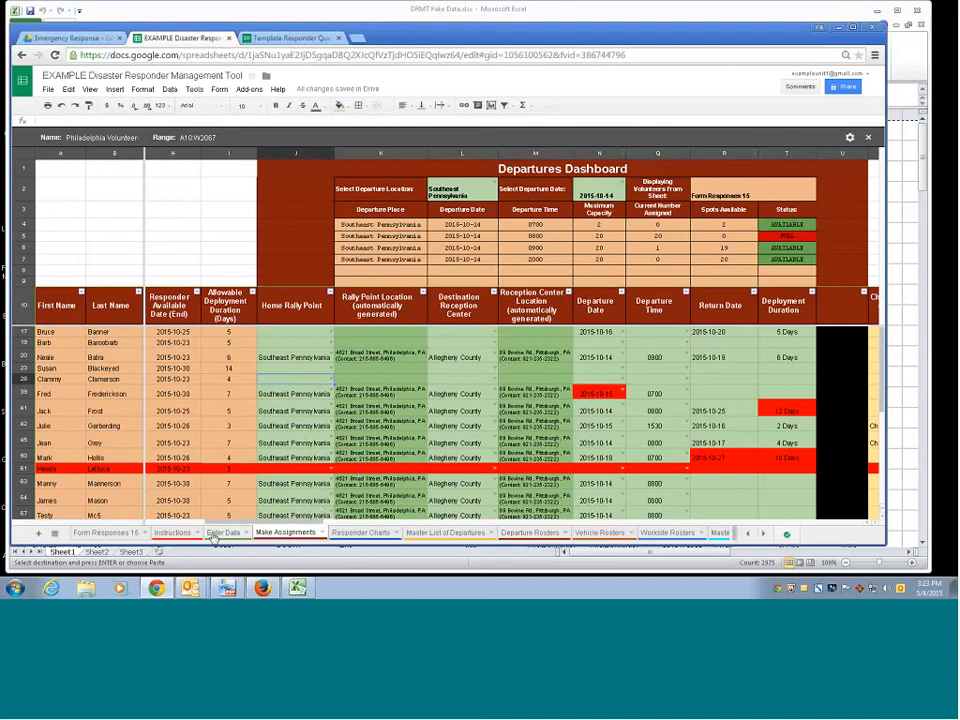
left_click(116, 536)
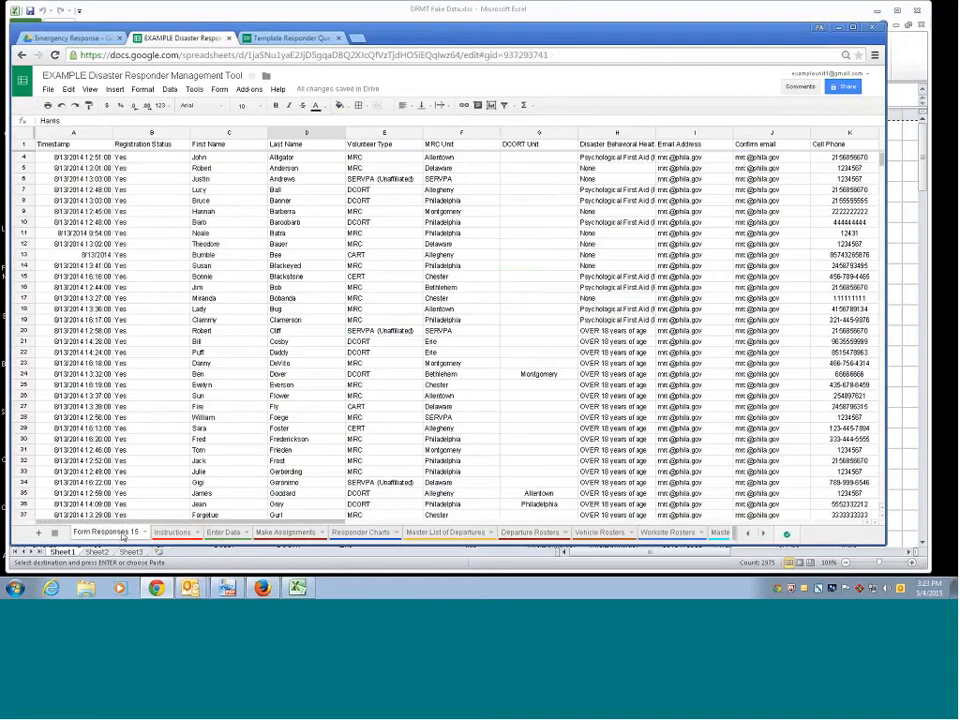
left_click(300, 532)
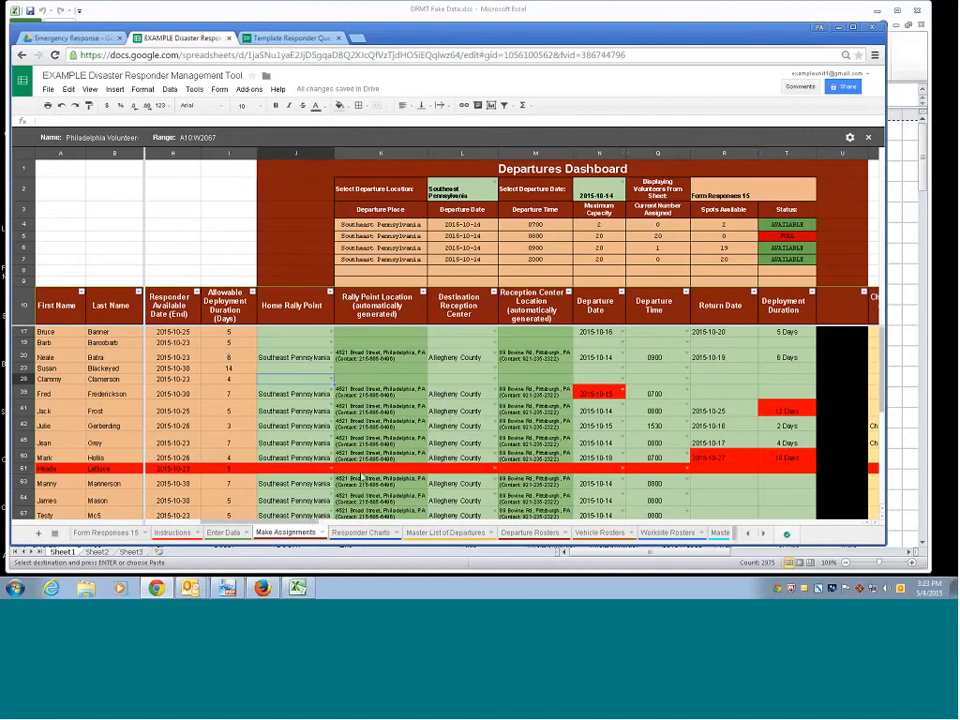
- Examine the Enter Data sheet's FOR MAPPING prompts and the column letters for mapped individuals' name and category in D15 and D16
left_click(225, 533)
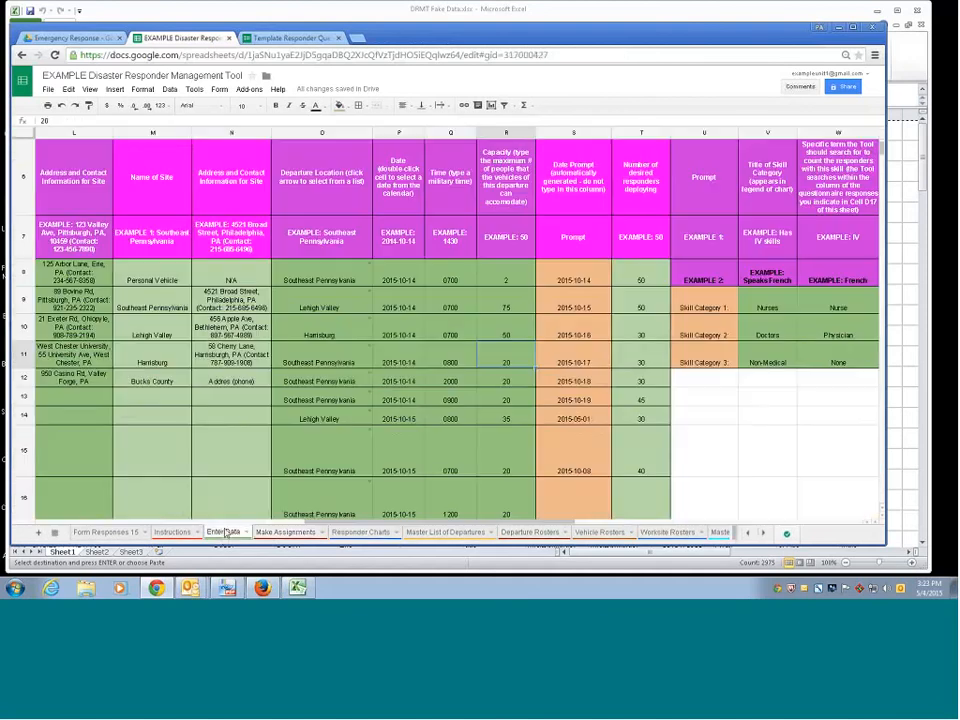
left_click_drag(312, 522, 58, 528)
scroll(120, 450, "down", 1)
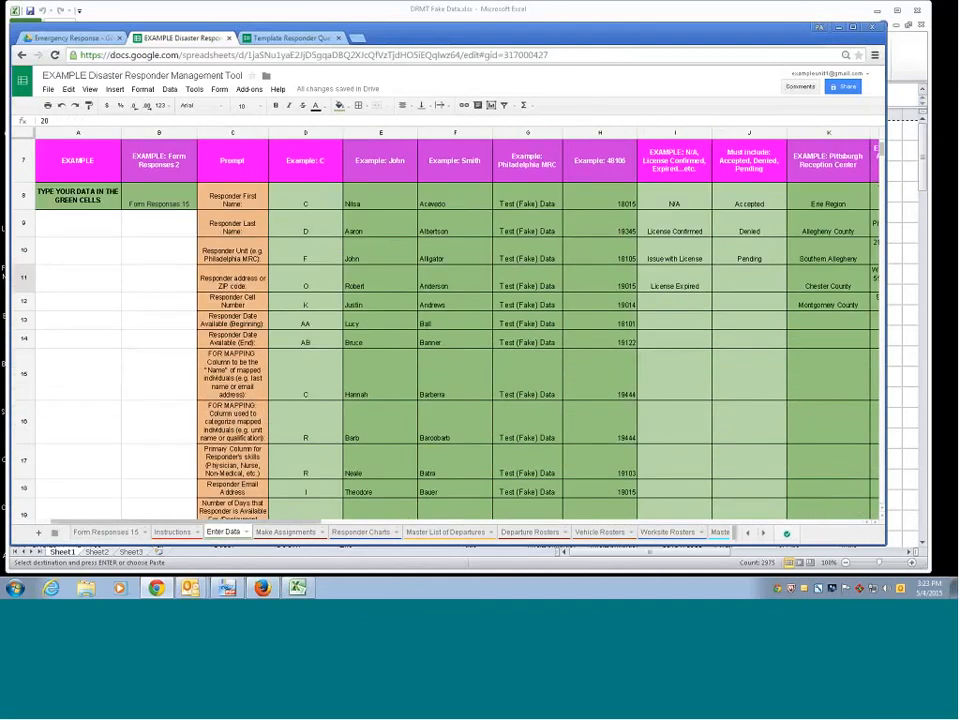
left_click(238, 377)
left_click_drag(241, 378, 279, 413)
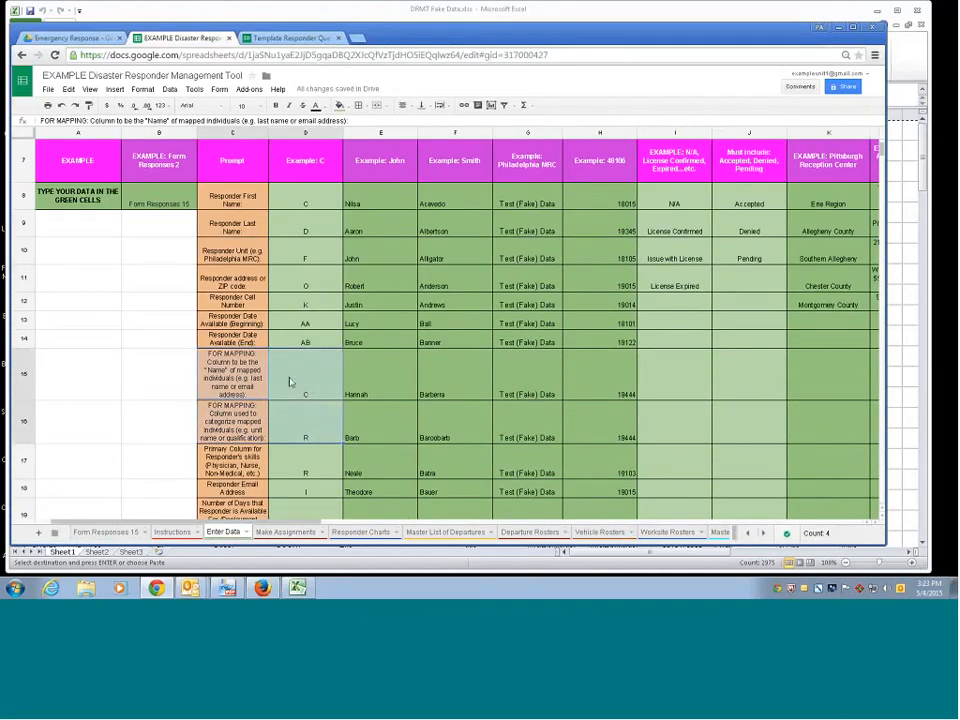
left_click(303, 397)
left_click(302, 405)
left_click(306, 384)
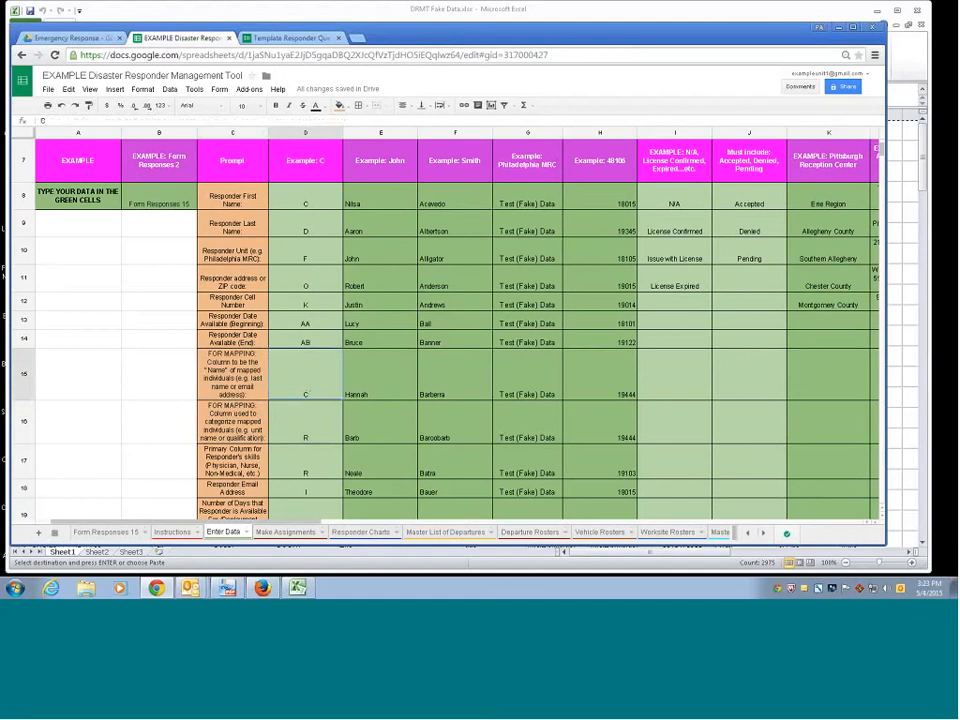
left_click(305, 430)
scroll(298, 442, "up", 3)
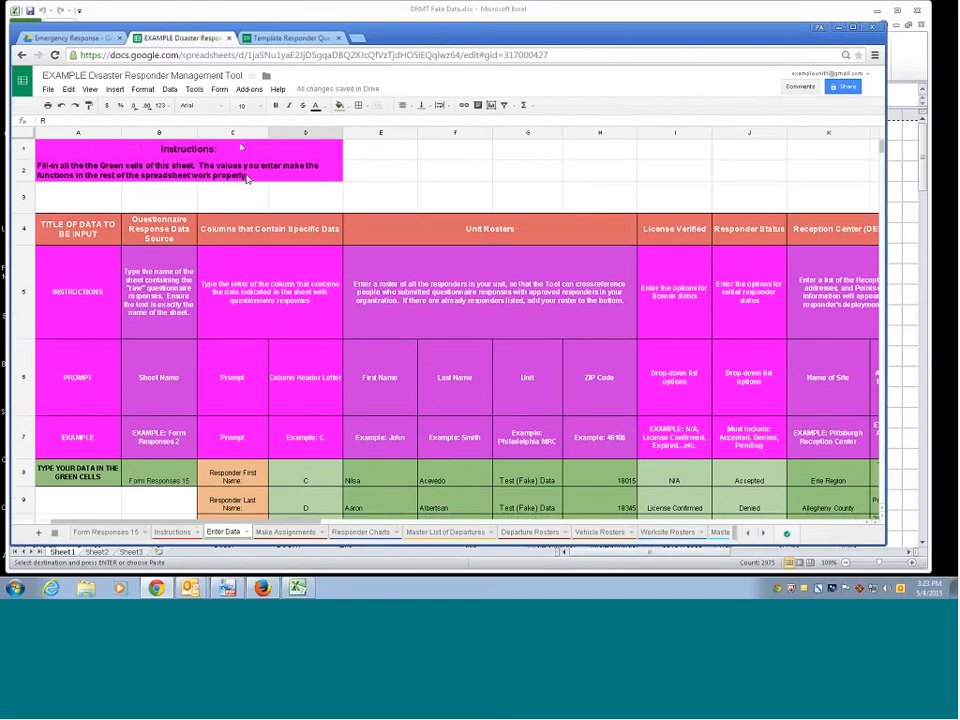
- Start the Mapping Sheets add-on and grant it the requested Google account permissions
left_click(243, 90)
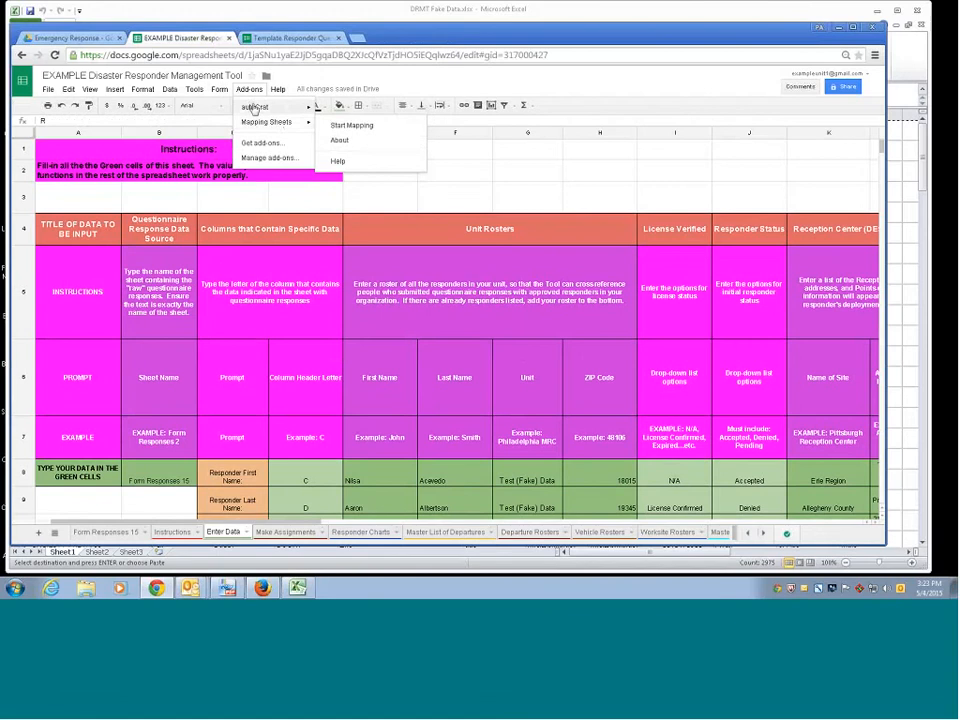
mouse_move(300, 122)
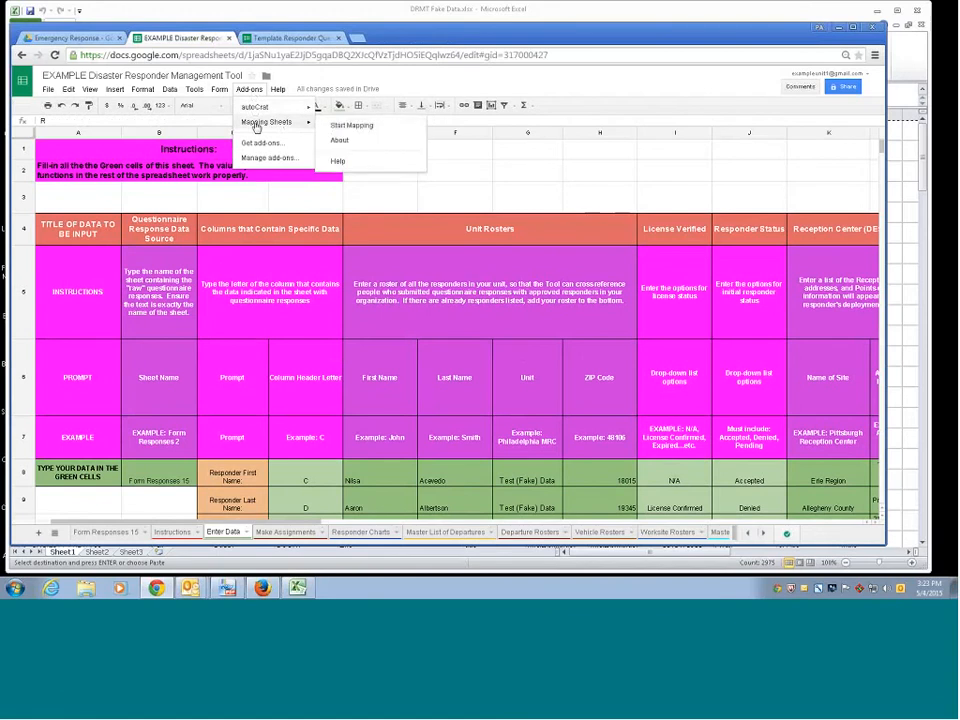
left_click(333, 123)
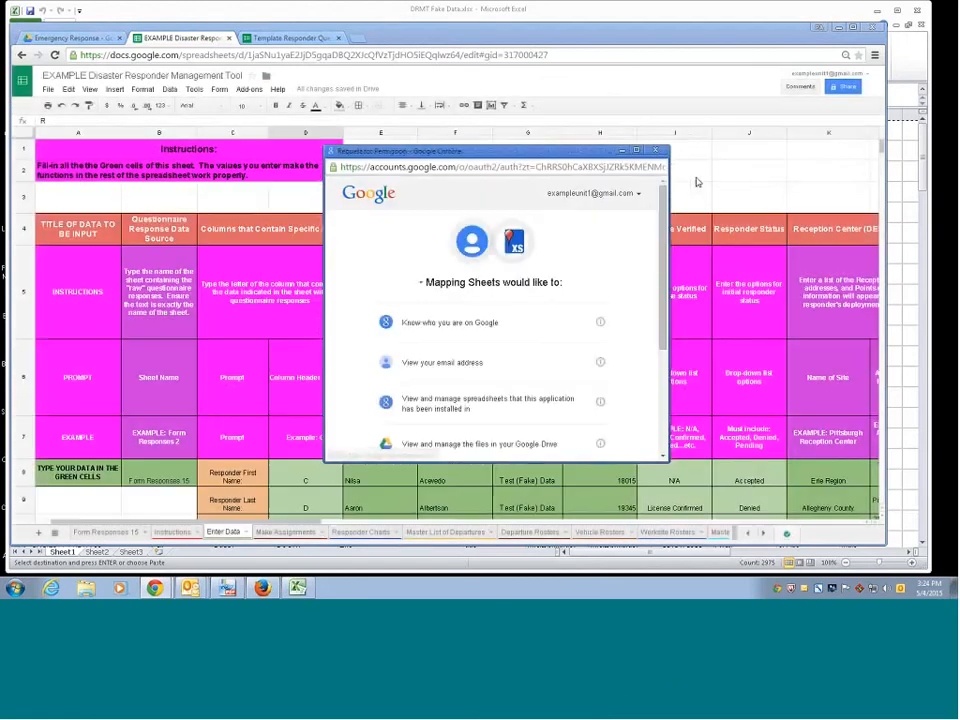
scroll(662, 231, "down", 4)
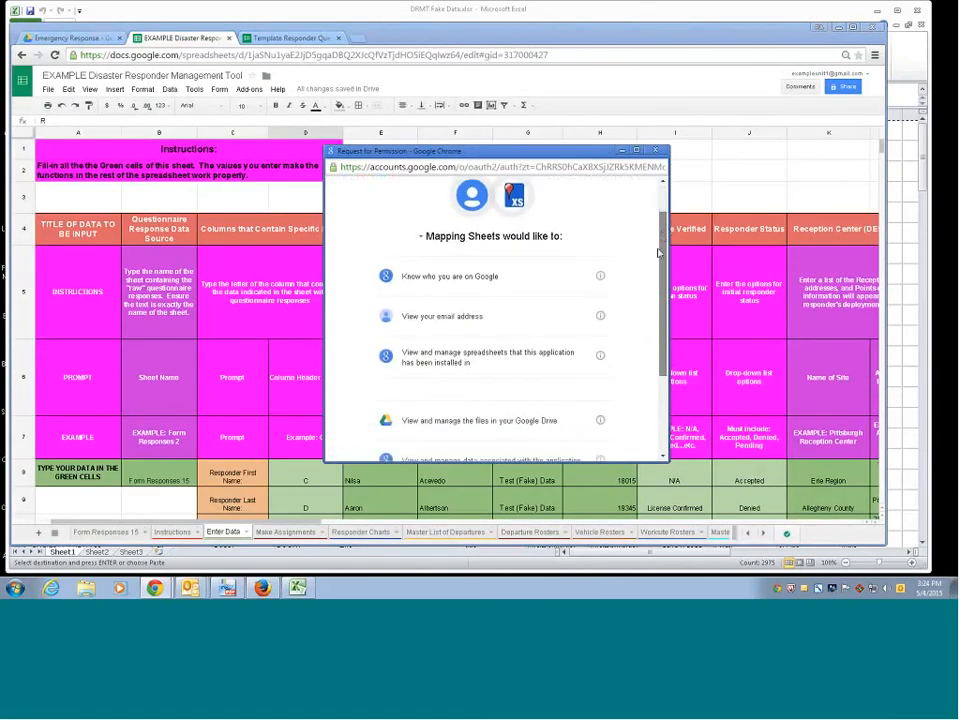
left_click(590, 435)
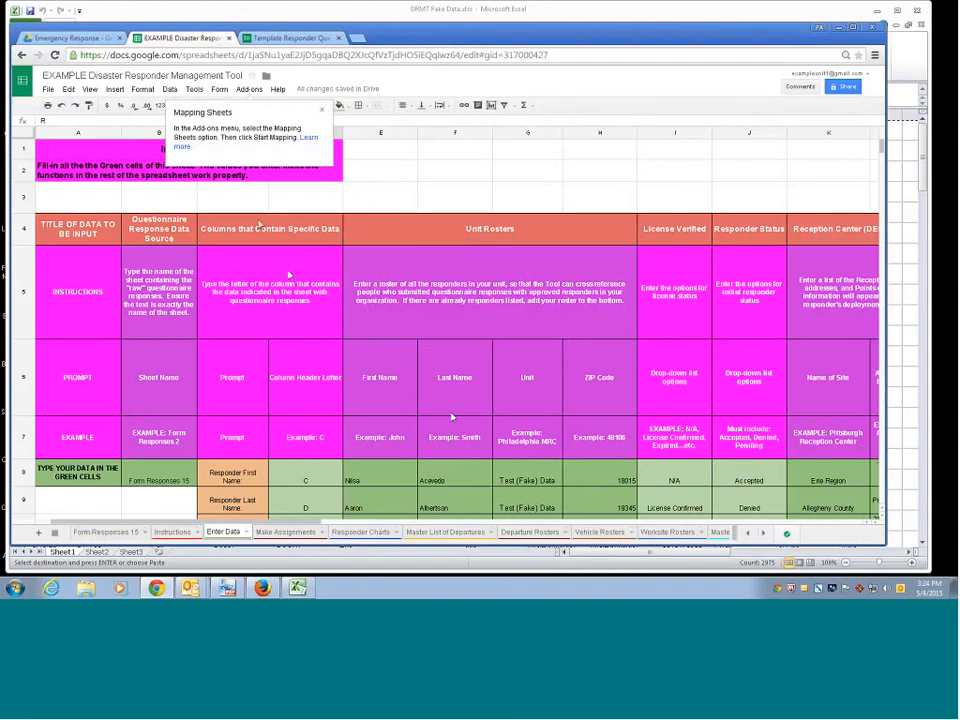
- Start Mapping Sheets again, choose Name as the title and Category as the filter, and build the map, dismissing the address warning
left_click(249, 89)
mouse_move(302, 124)
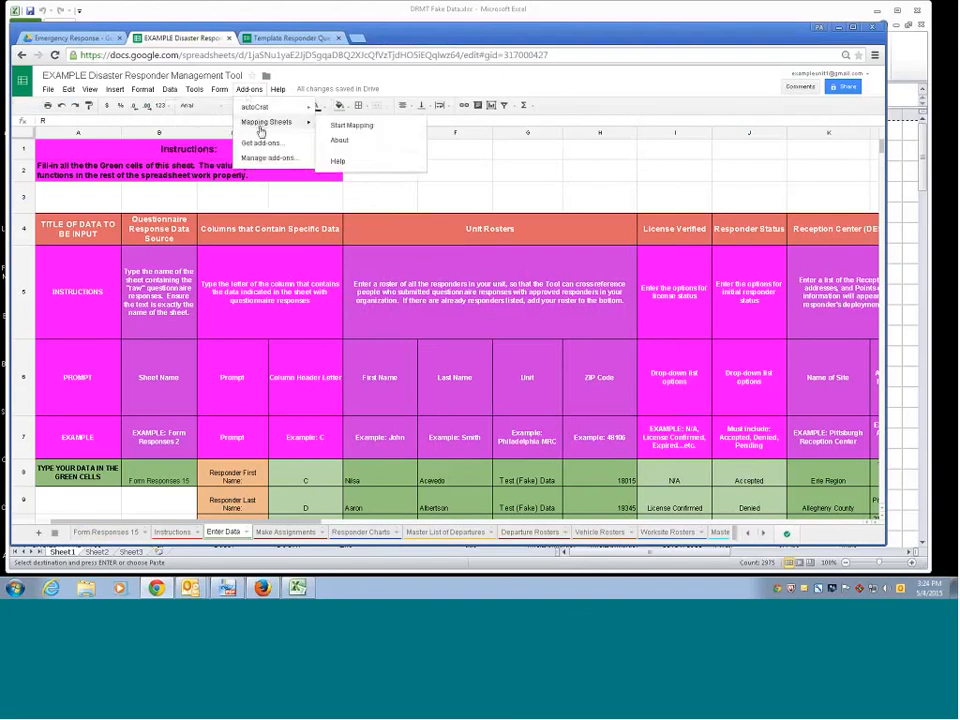
left_click(352, 125)
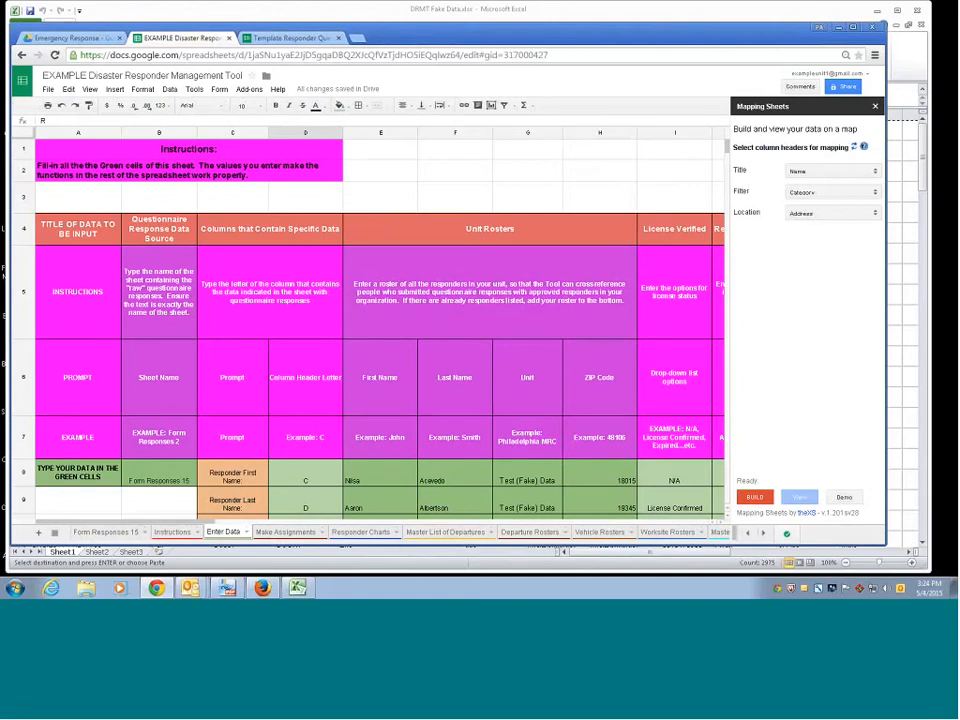
left_click(816, 173)
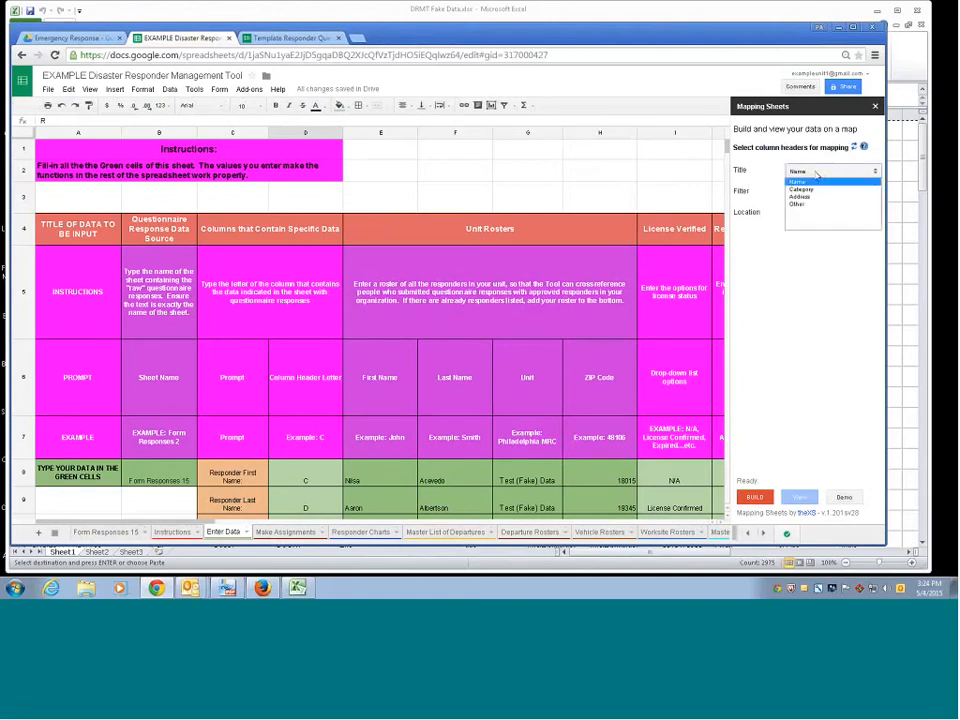
left_click(812, 181)
left_click(808, 191)
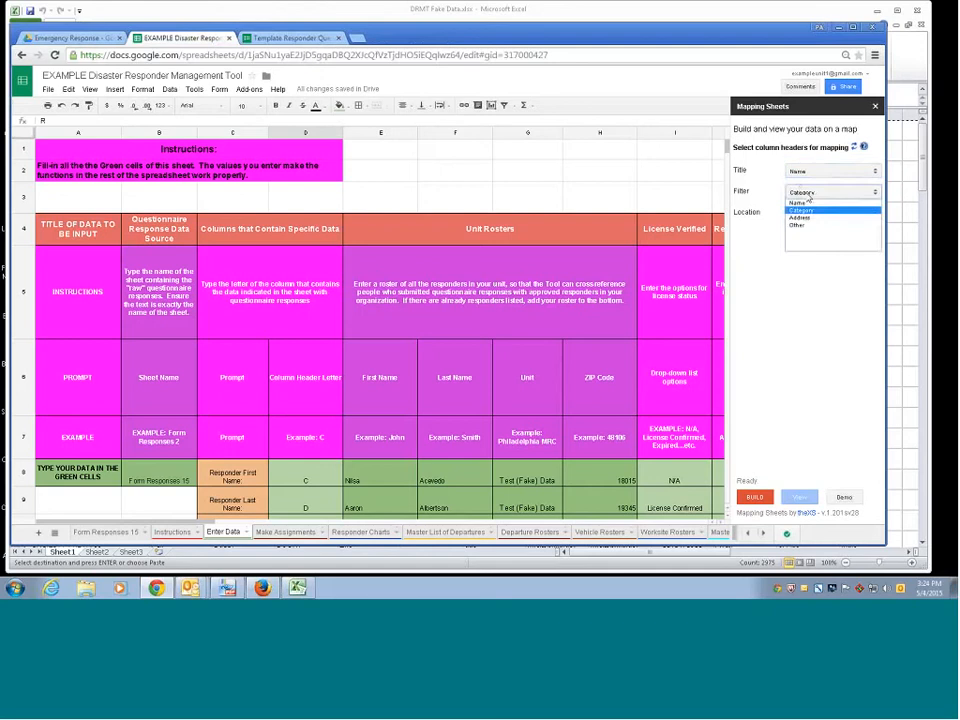
left_click(810, 212)
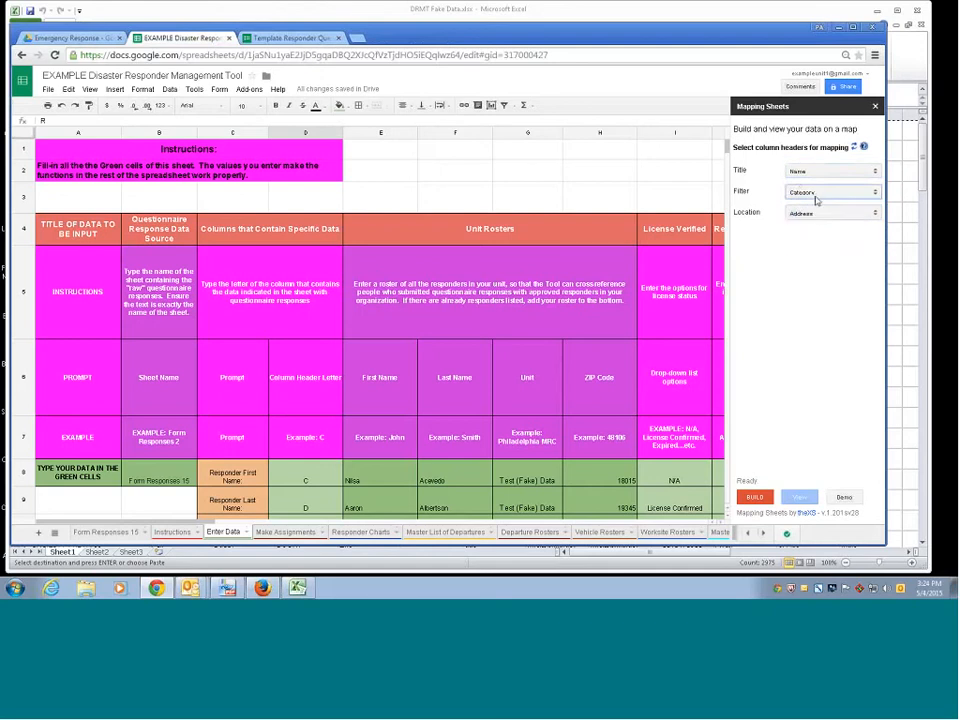
left_click(756, 497)
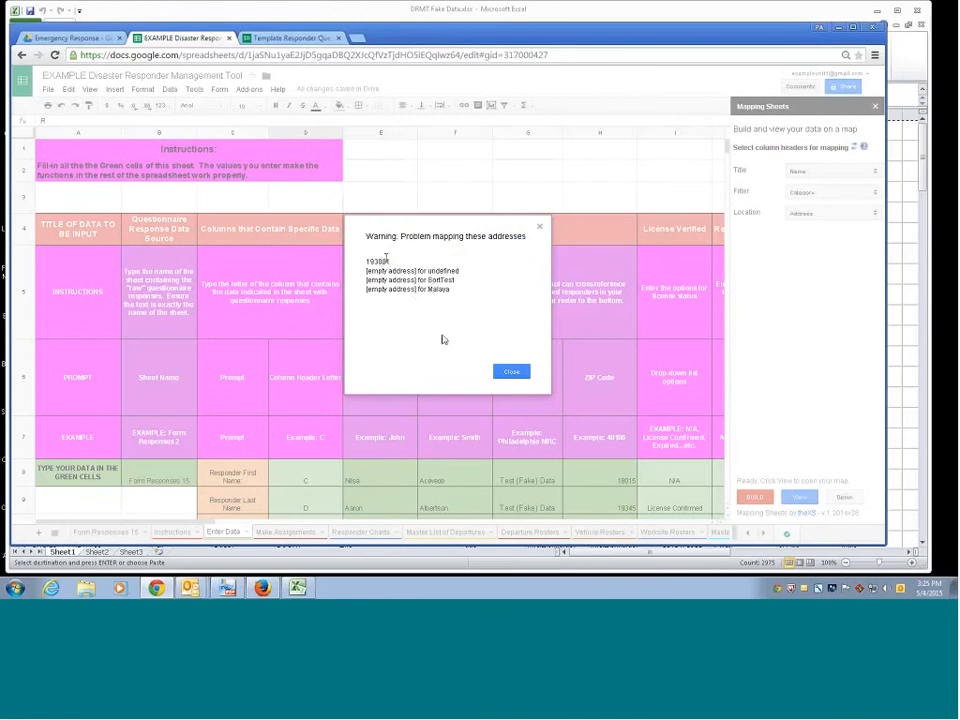
left_click(512, 372)
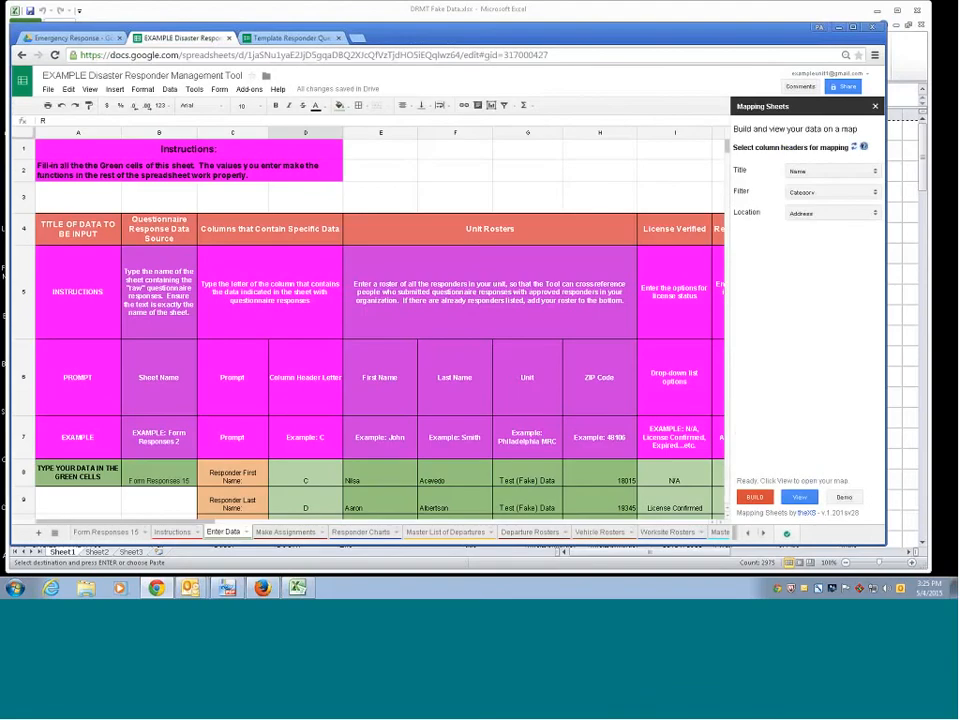
- Open the built map, examine the responders' locations by category across Pennsylvania, and return to the example spreadsheet
left_click(800, 497)
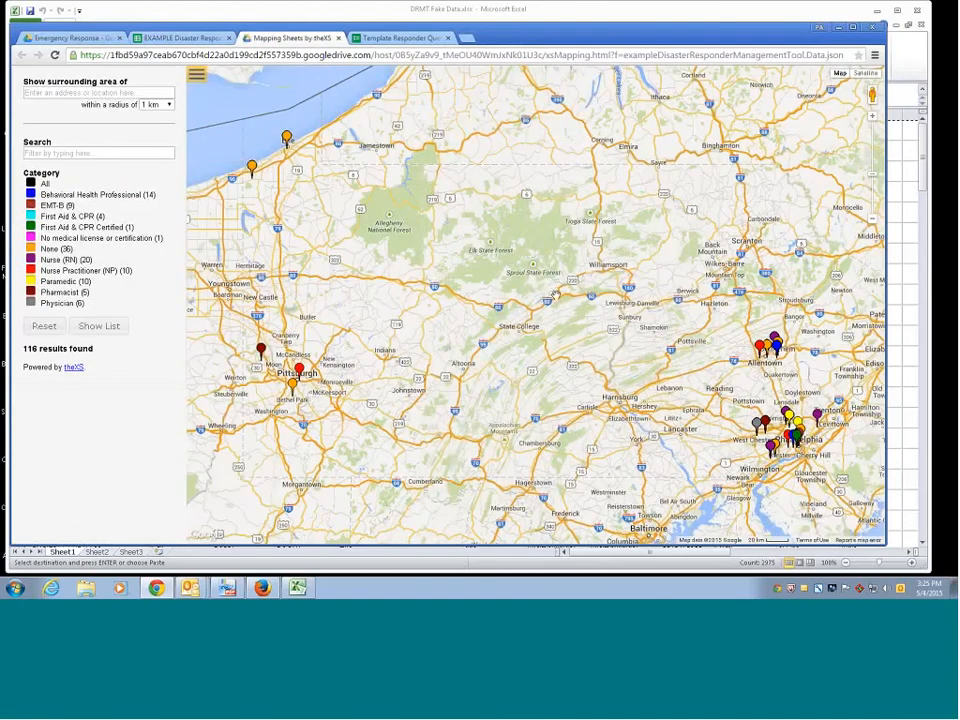
left_click_drag(416, 214, 405, 229)
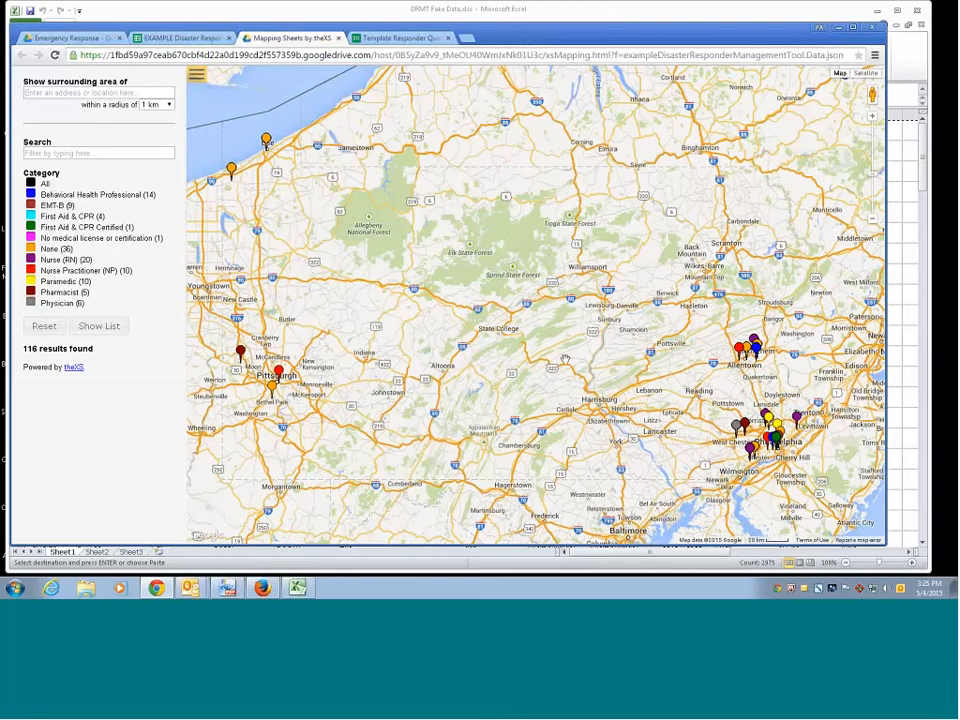
scroll(565, 358, "up", 1)
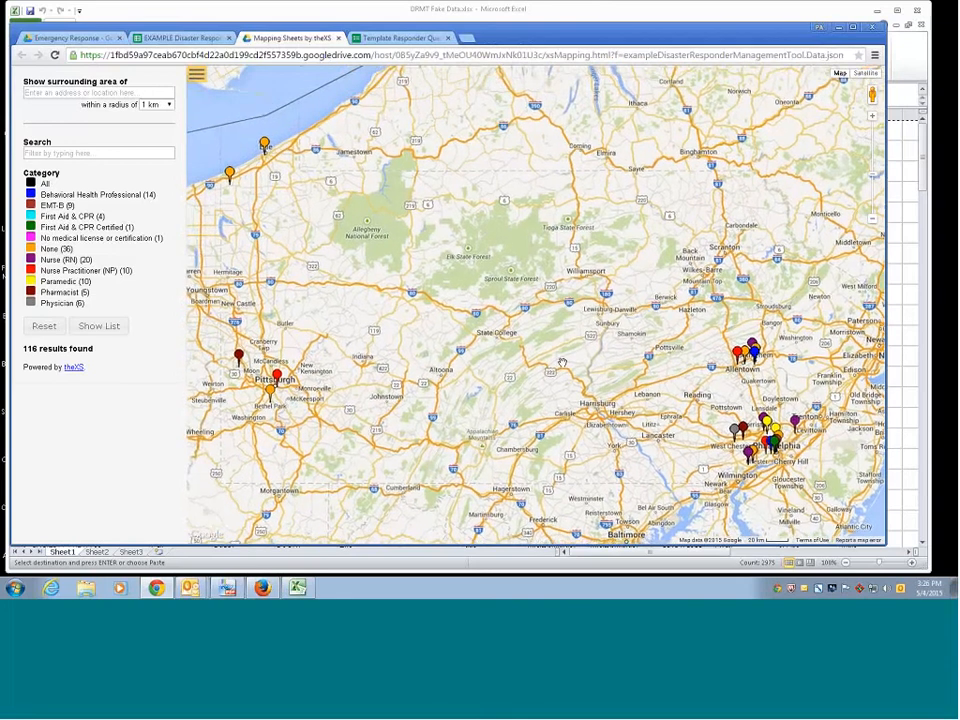
scroll(557, 360, "down", 1)
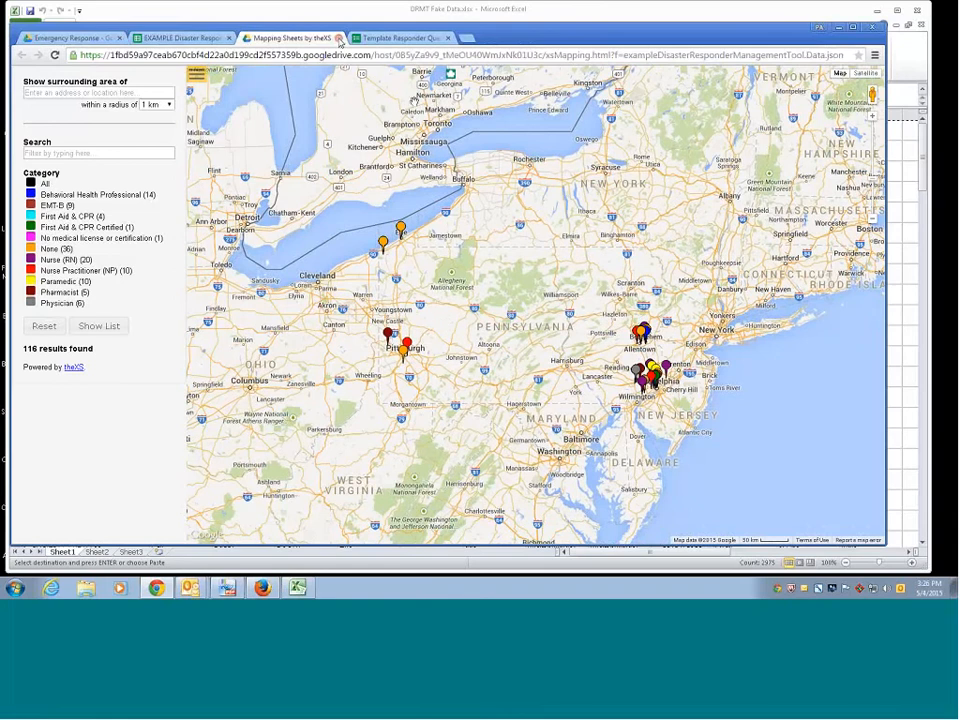
scroll(479, 287, "up", 1)
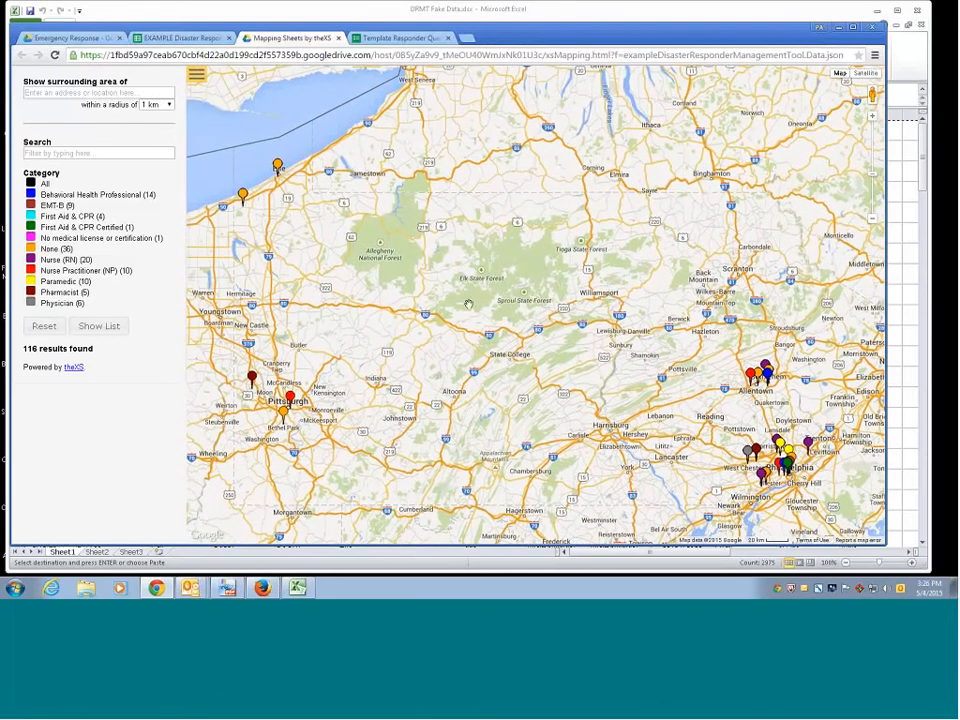
left_click_drag(475, 314, 473, 308)
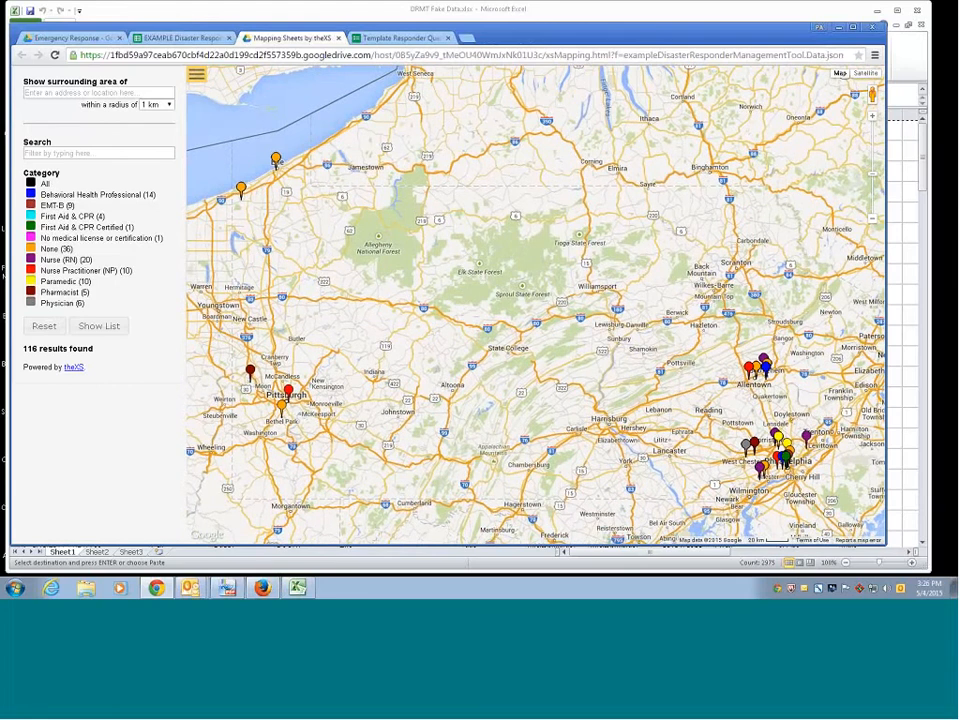
mouse_move(488, 383)
left_mouse_down()
mouse_move(482, 362)
mouse_move(482, 378)
left_mouse_up()
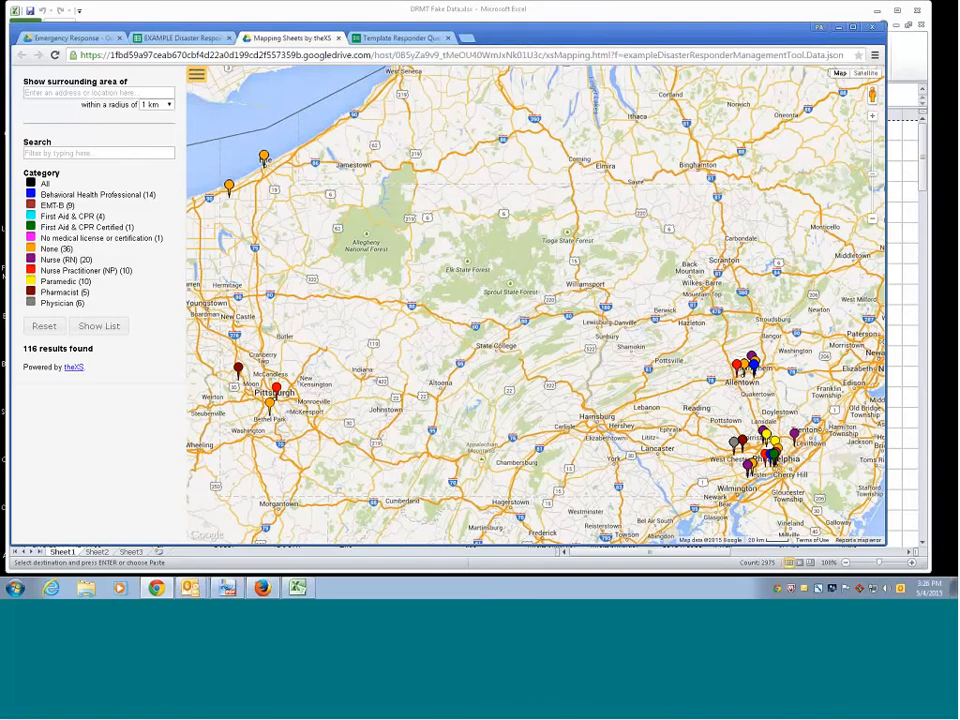
left_click(176, 38)
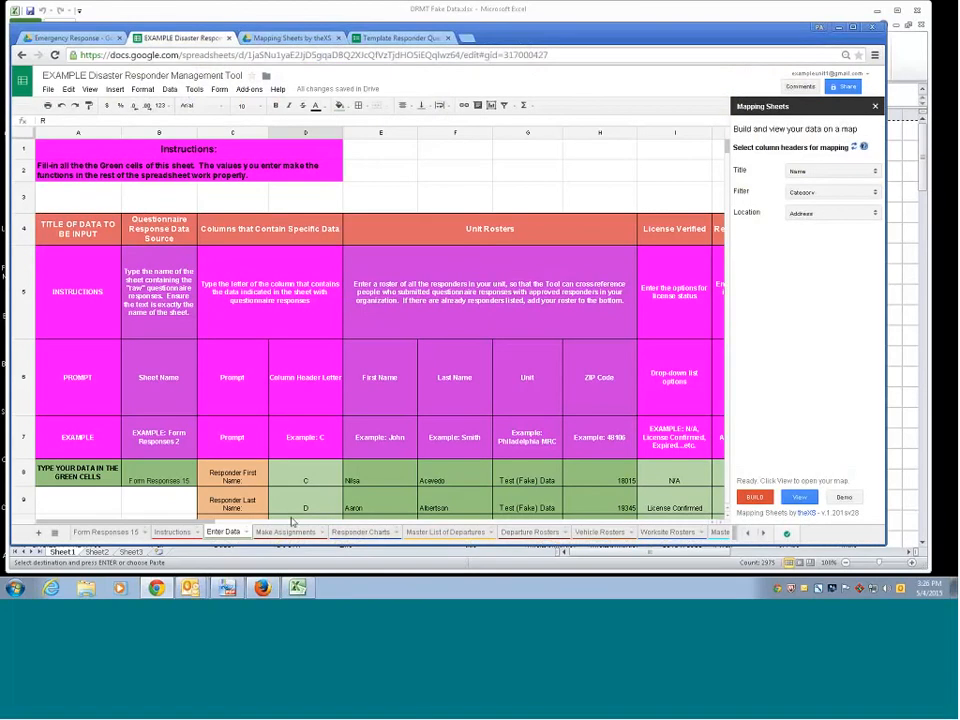
- Close the Mapping Sheets sidebar and review the departure, check-in, vehicle and accommodation columns on the Make Assignments sheet
left_click(358, 533)
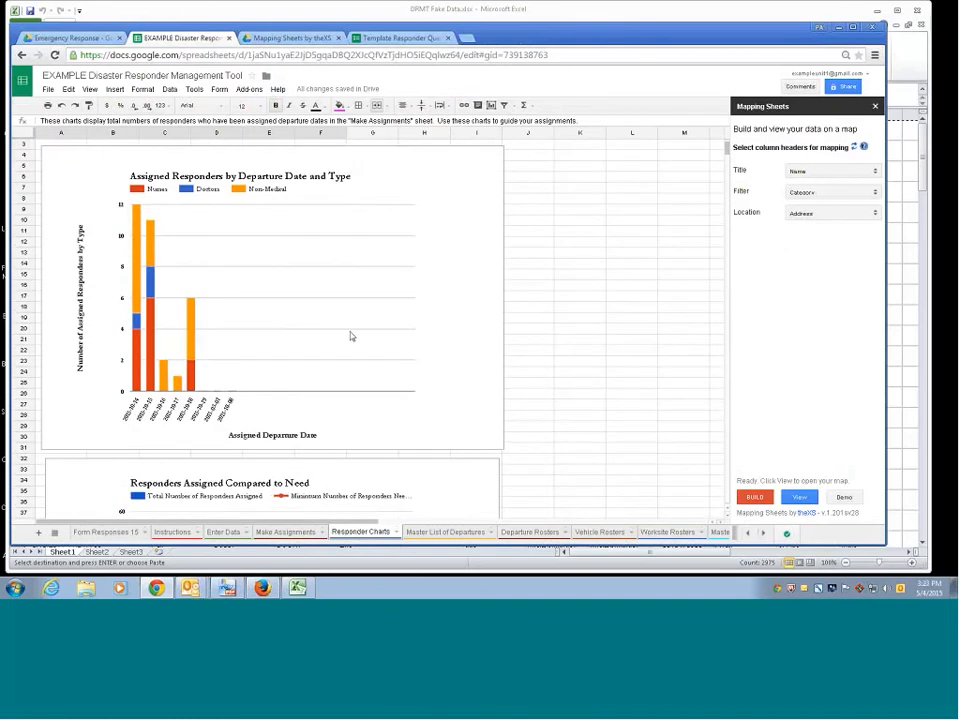
left_click(875, 106)
left_click(285, 532)
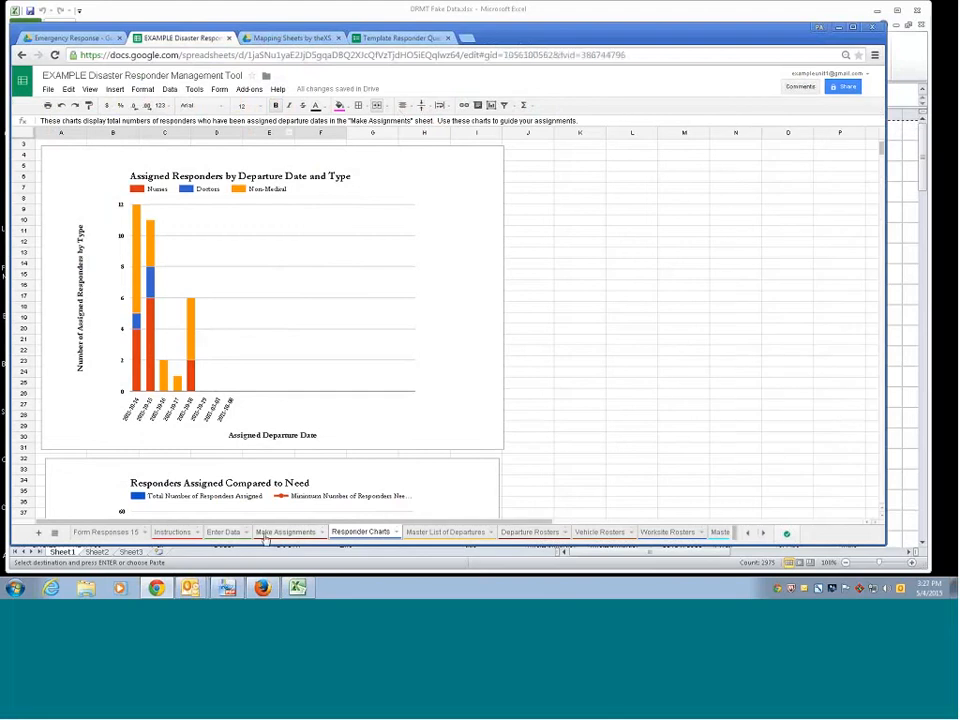
left_click_drag(307, 522, 389, 524)
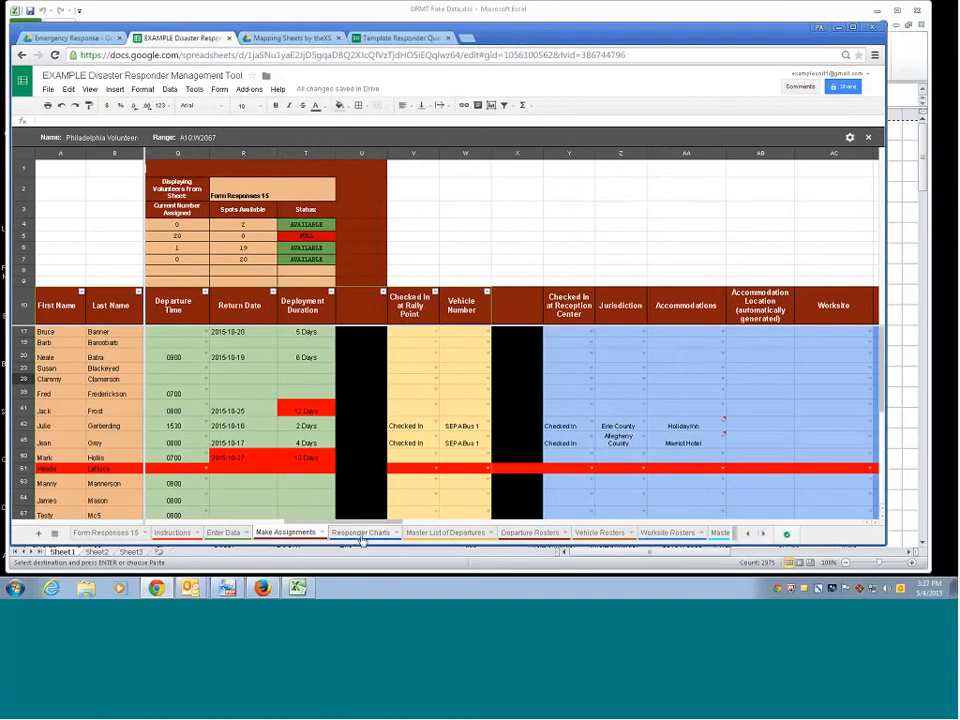
- Examine the Departure Rosters sheet's location, date and time selectors and the names, units and cell phone numbers it lists
left_click(516, 536)
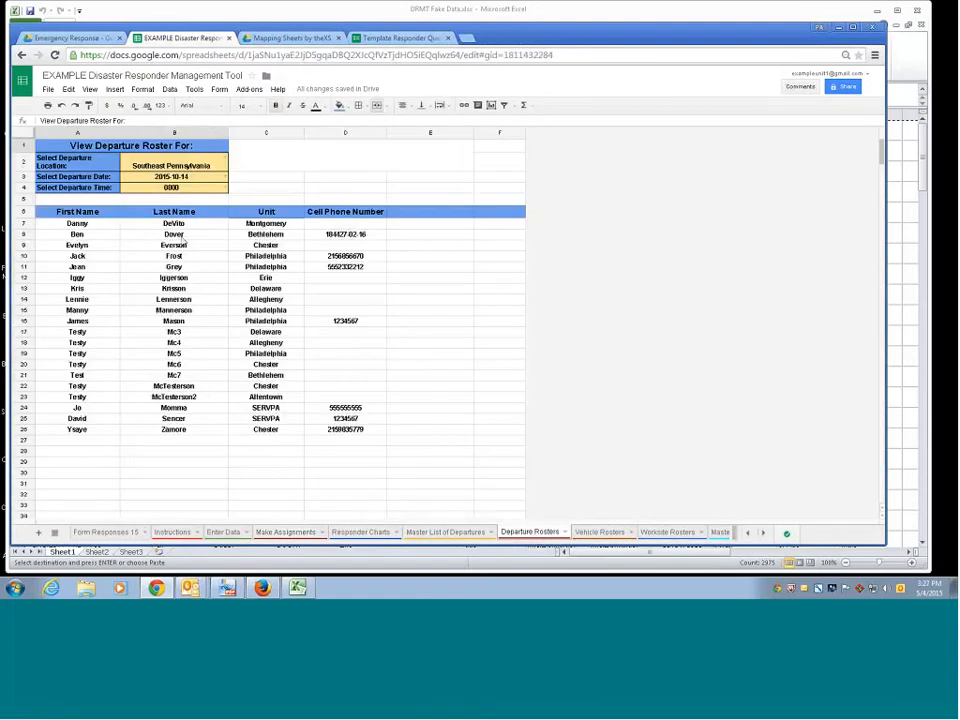
left_click(225, 163)
left_click(208, 180)
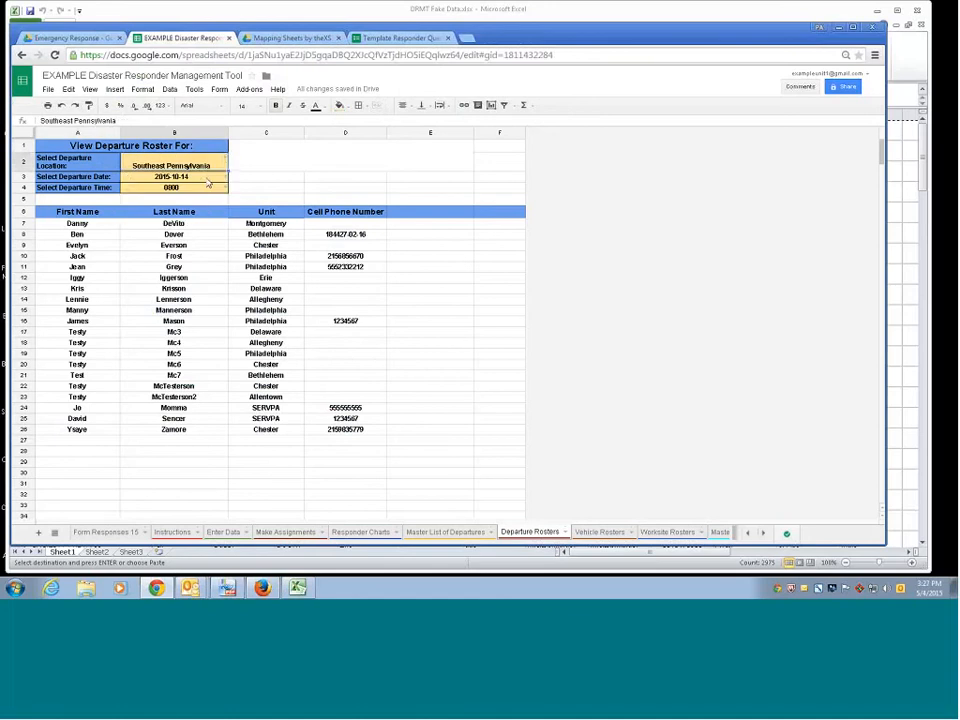
left_click(222, 177)
left_click(208, 188)
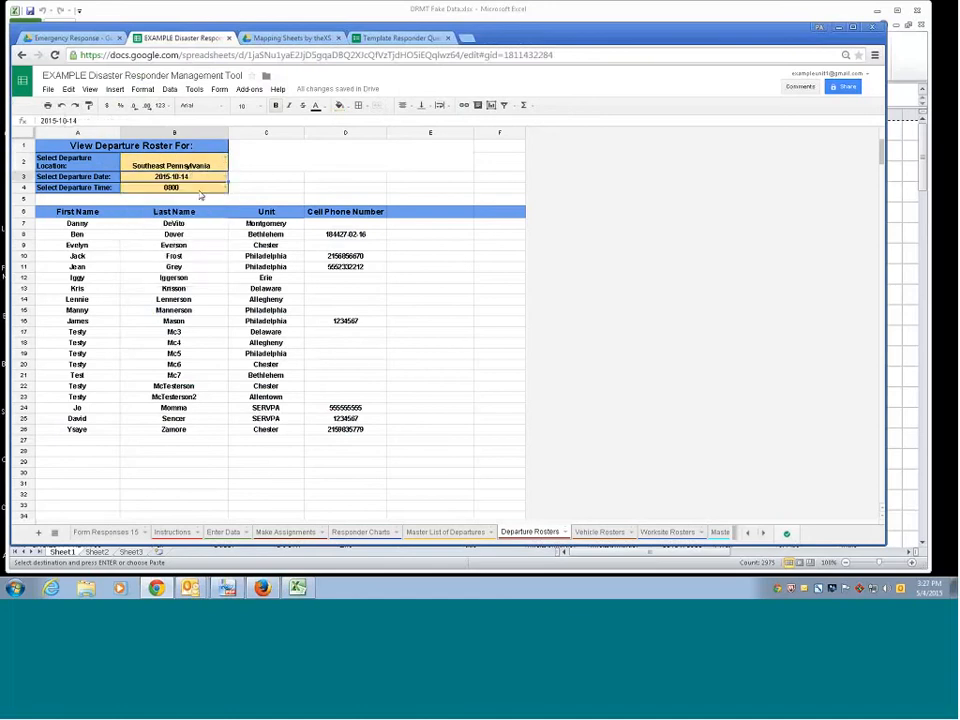
left_click(222, 189)
left_click(197, 200)
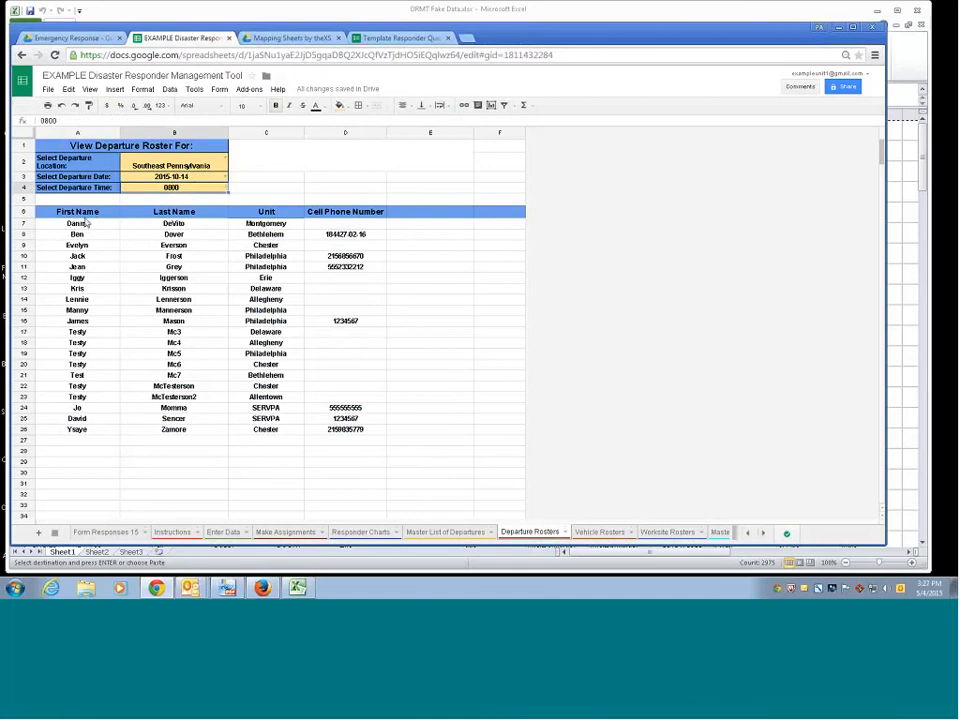
left_click_drag(80, 224, 150, 366)
left_click(370, 432)
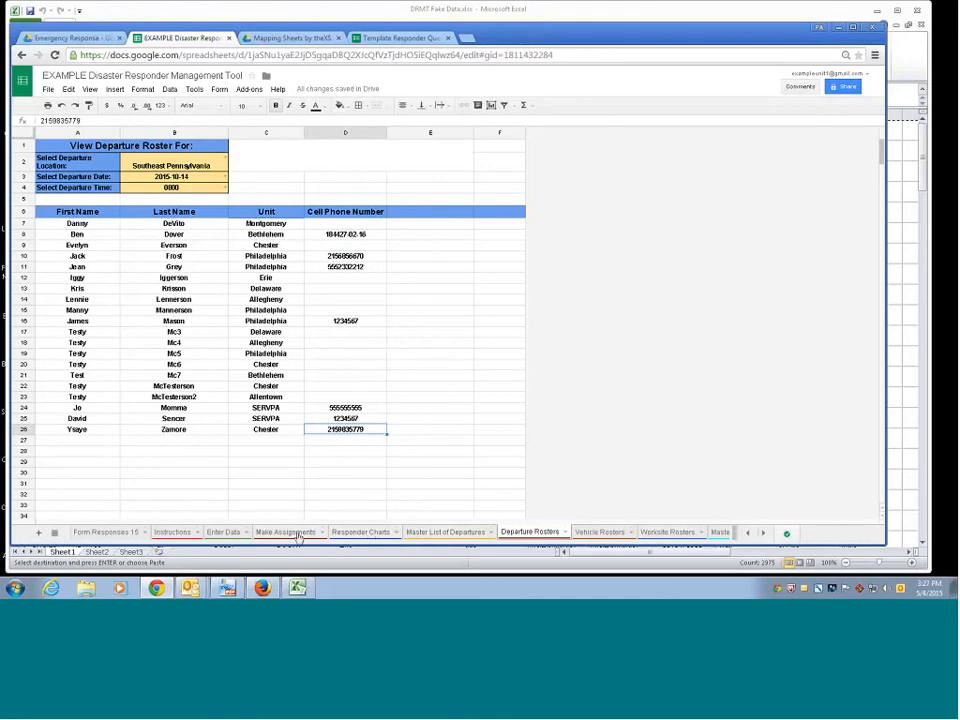
- Review the Departures Dashboard on Make Assignments and the capacities and availability in the Master List of Departures
left_click(258, 532)
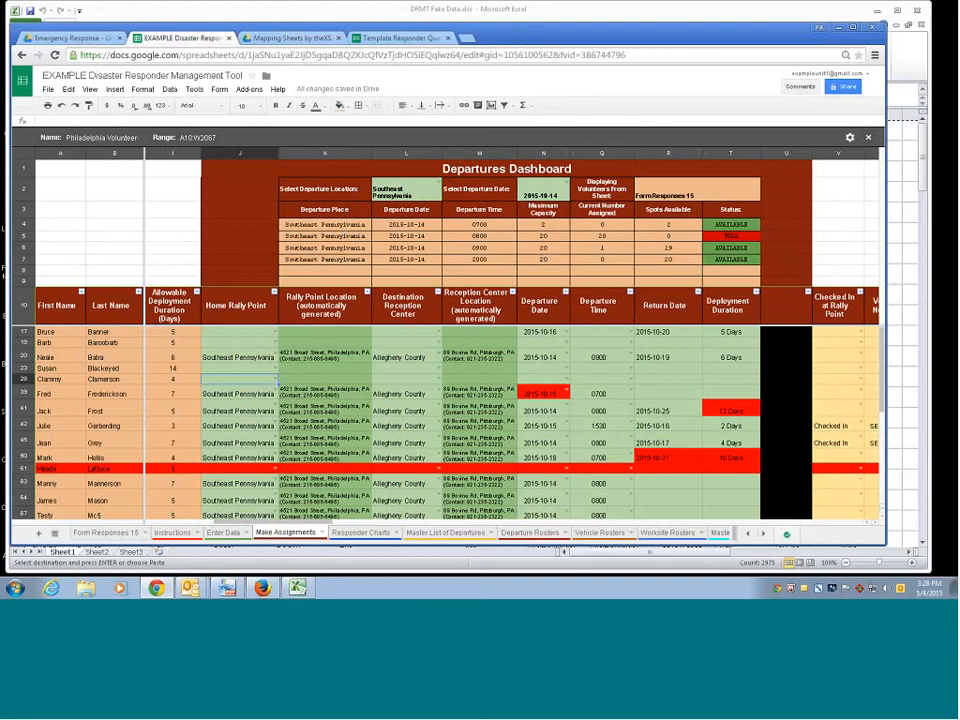
left_click(474, 537)
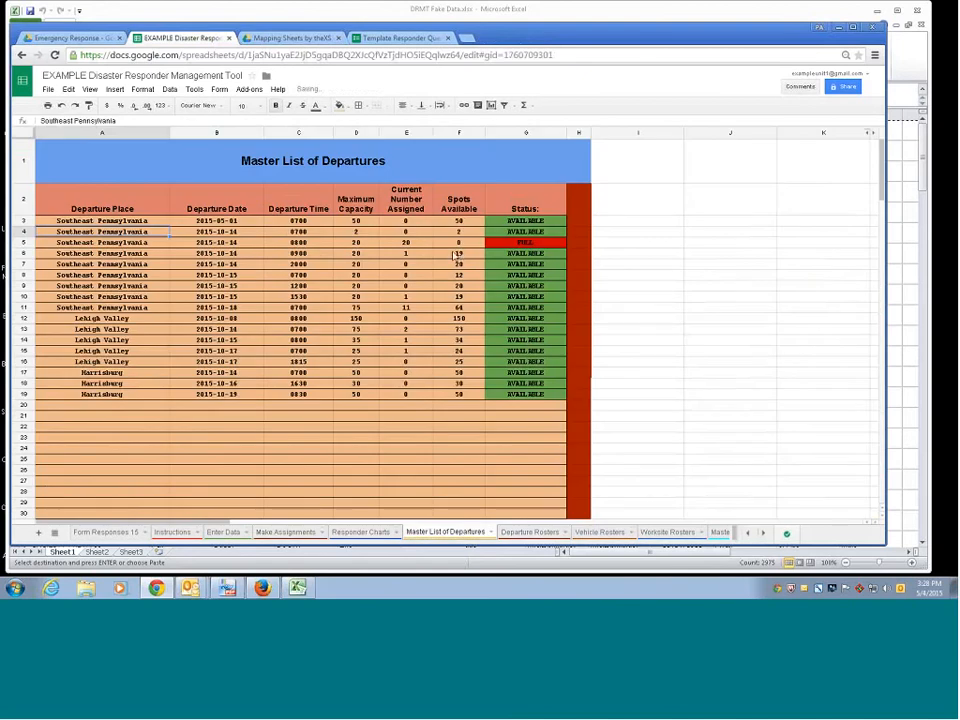
left_click(369, 533)
left_click(424, 538)
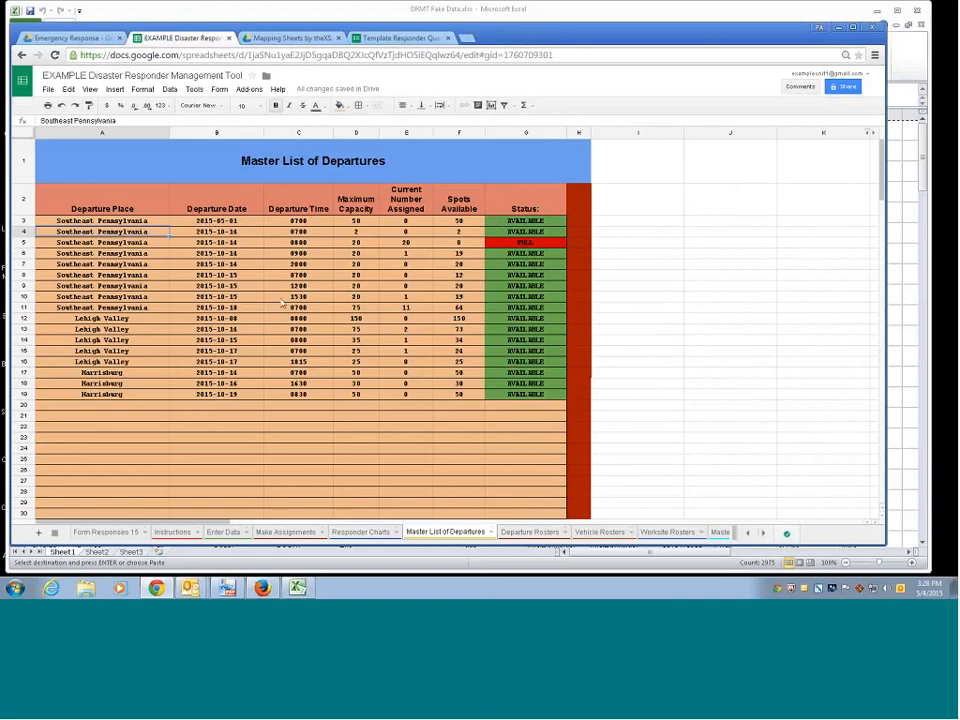
- Change the Southeast Pennsylvania departure date in cell P23 of the Enter Data sheet to 2015-05-04
left_click(216, 221)
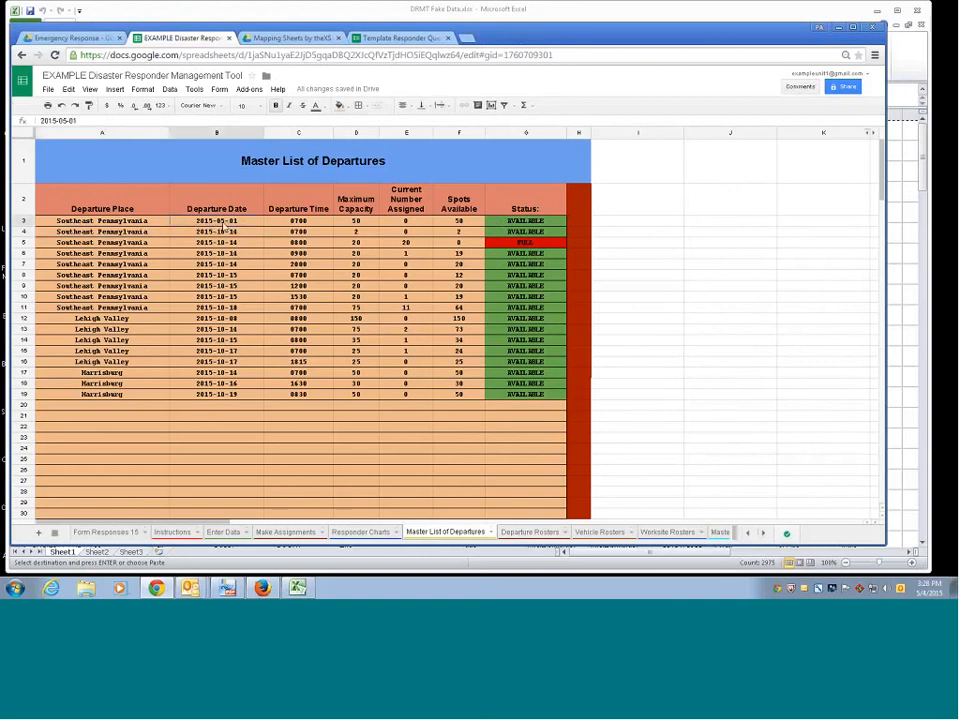
key("ctrl+c")
left_click(224, 534)
left_click_drag(256, 522, 416, 531)
scroll(450, 400, "right", 3)
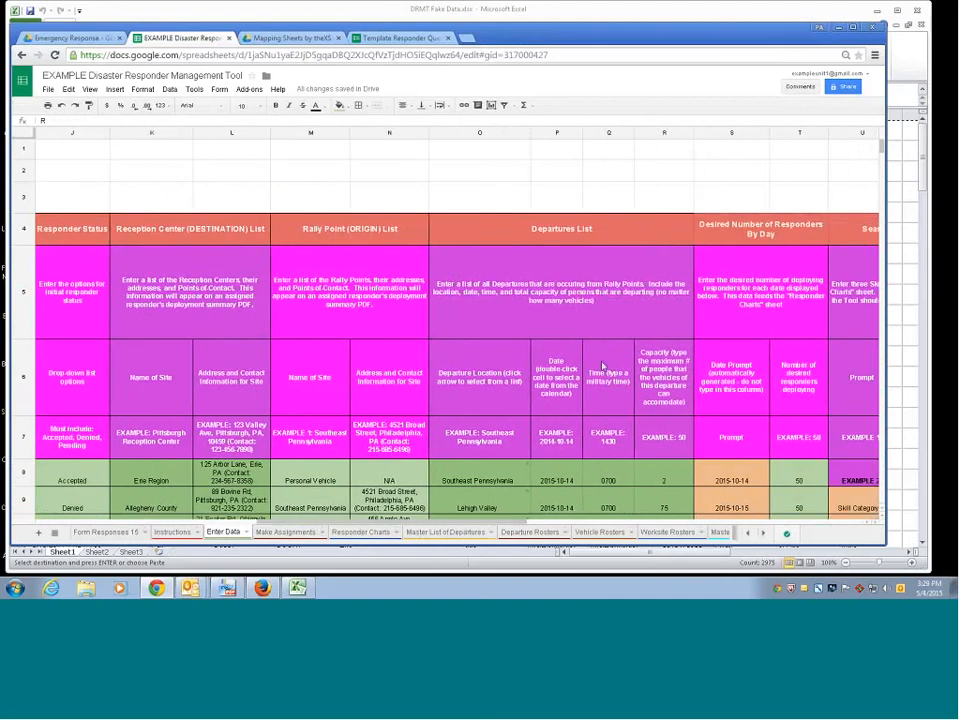
scroll(565, 441, "down", 2)
scroll(565, 441, "down", 6)
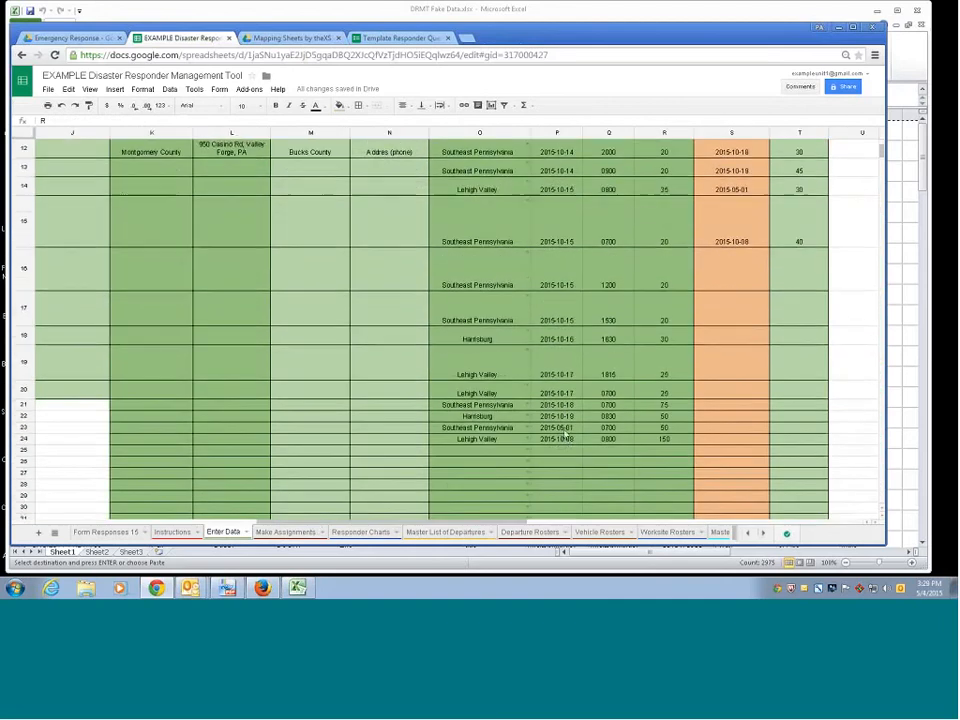
left_click(558, 427)
double_click(558, 427)
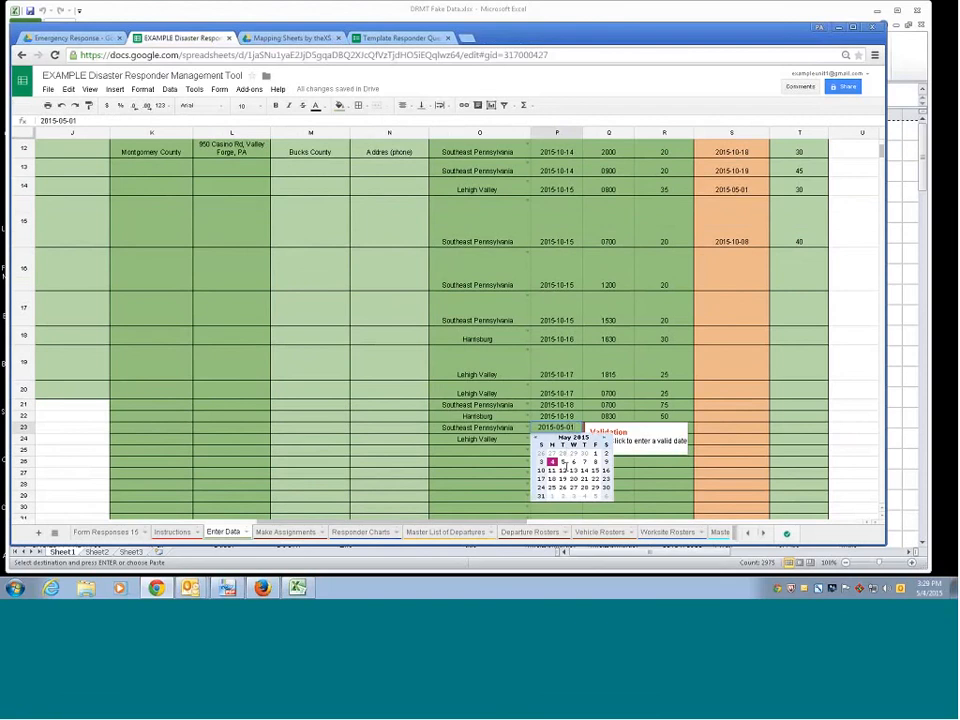
left_click(553, 461)
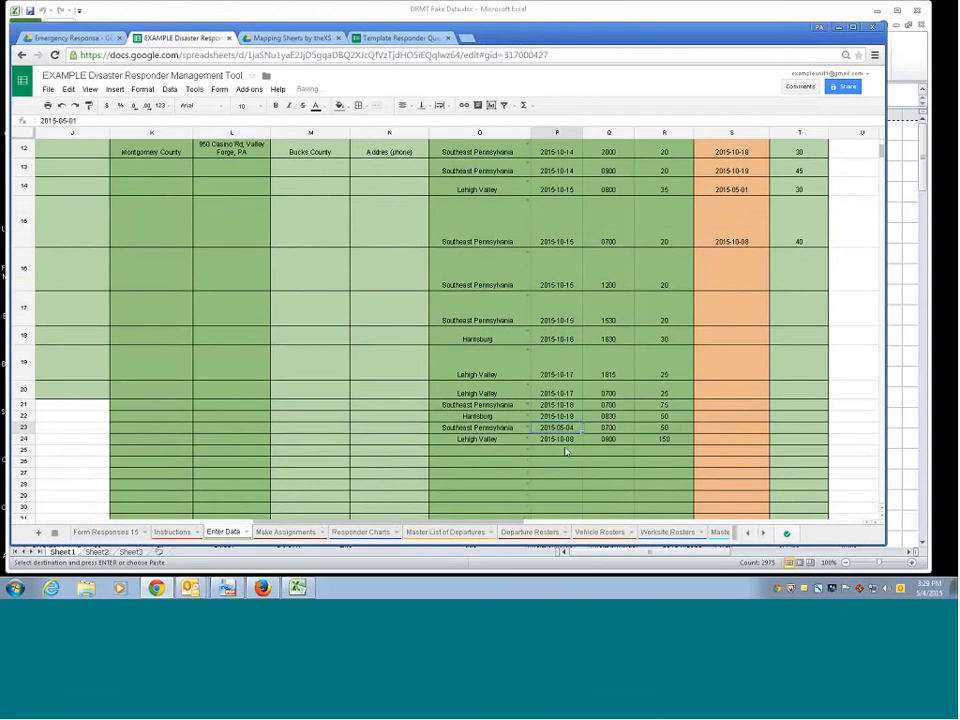
left_click(566, 450)
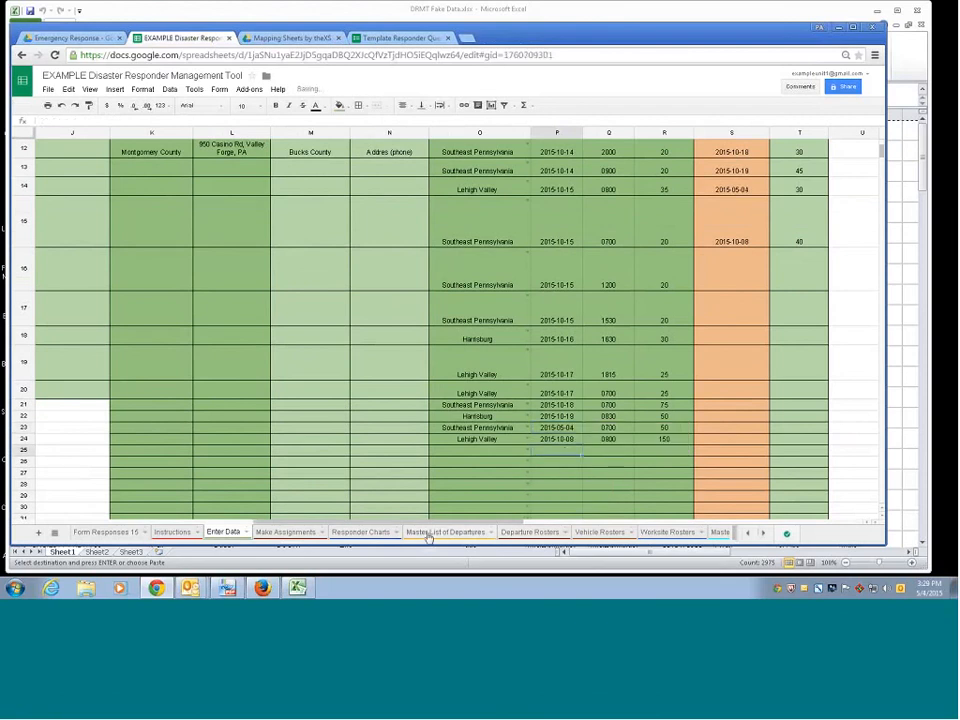
- Check the edited date in the Master List of Departures and view the departure, vehicle and worksite rosters
left_click(428, 533)
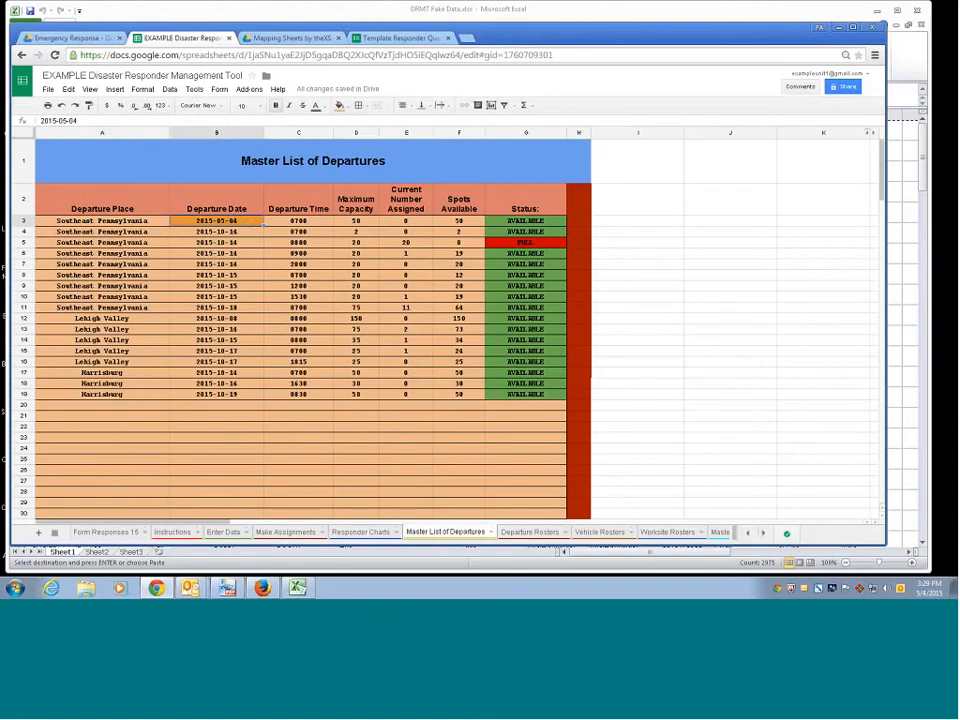
left_click(527, 532)
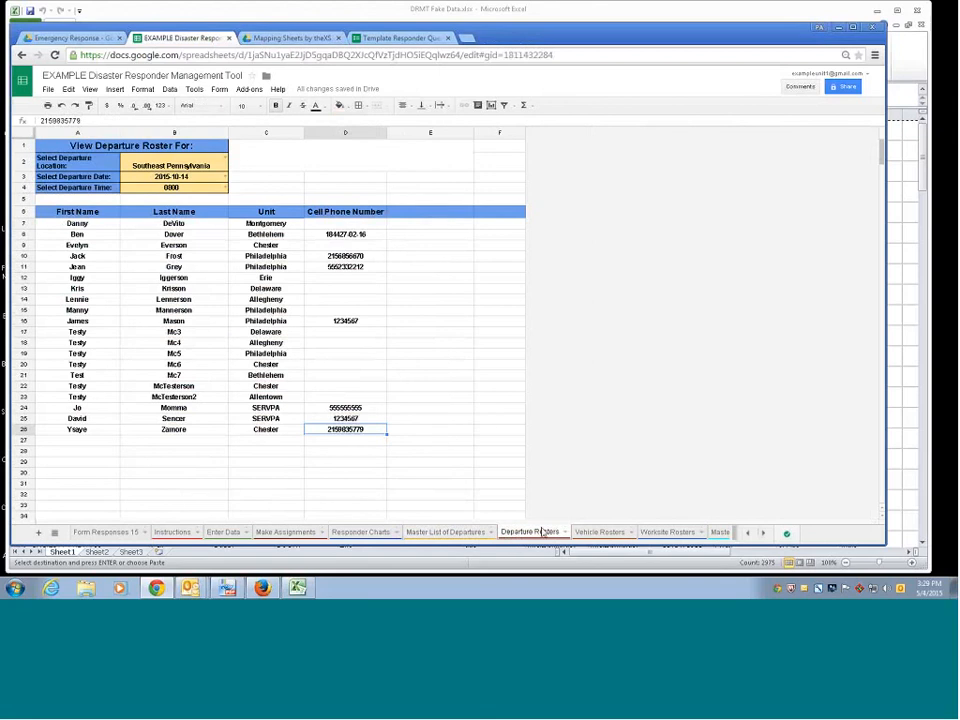
left_click(600, 533)
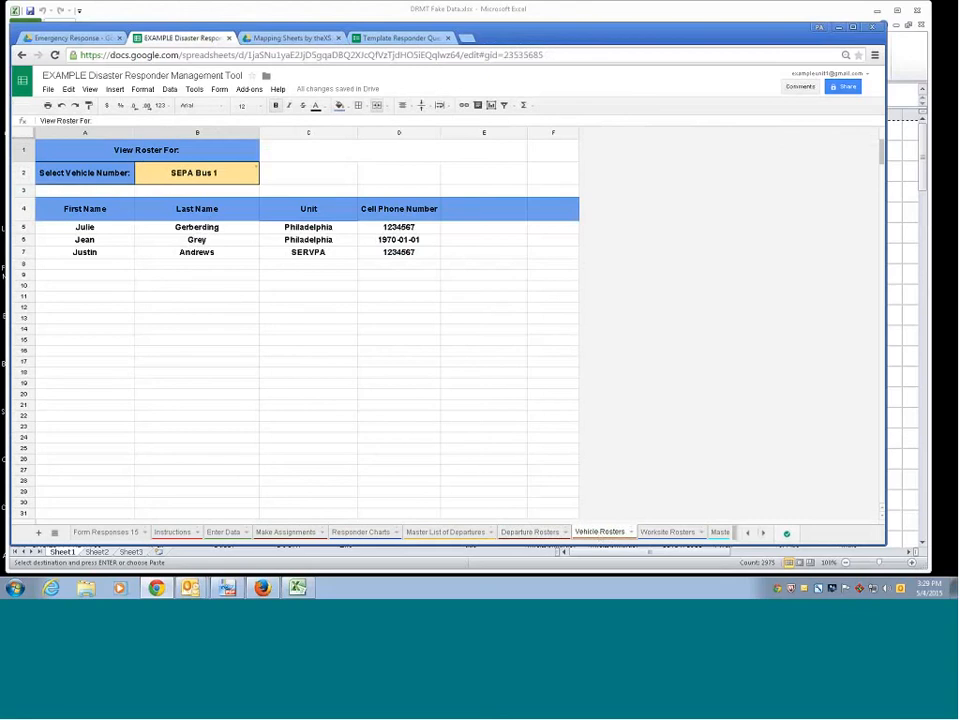
left_click(662, 533)
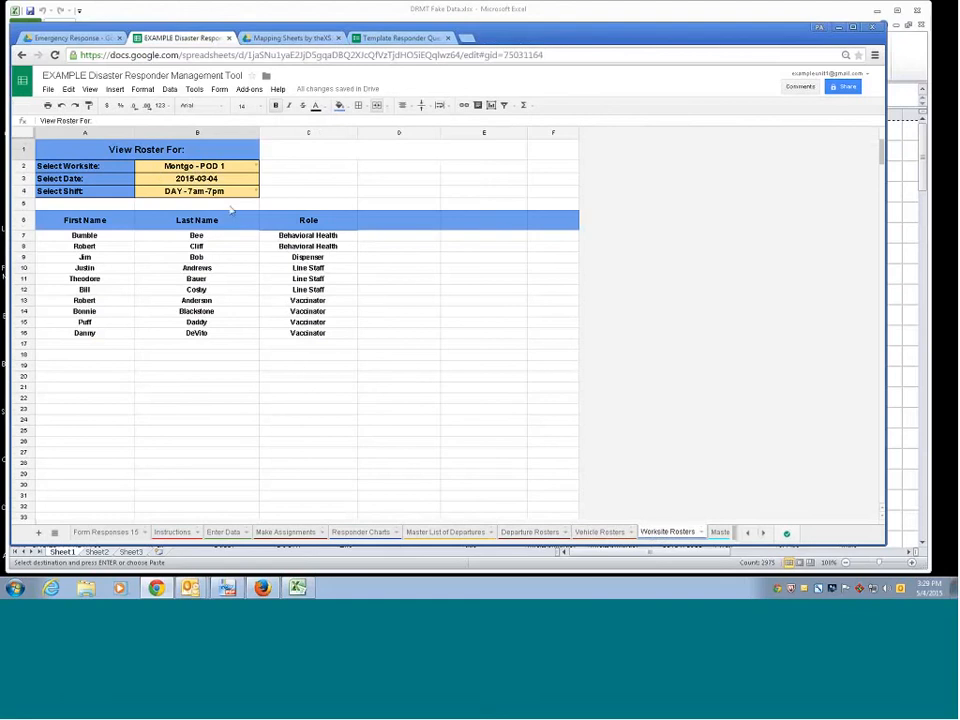
- On the Make Assignments sheet, set the rally point check-in status of the responder in row 20 to Checked In
left_click(277, 535)
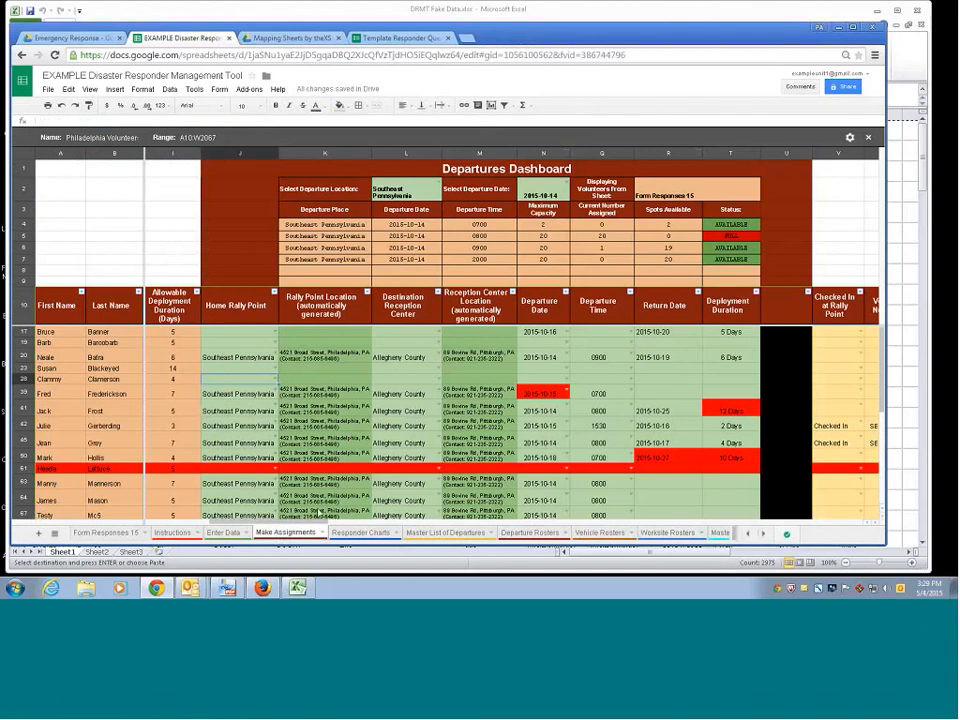
scroll(313, 520, "right", 6)
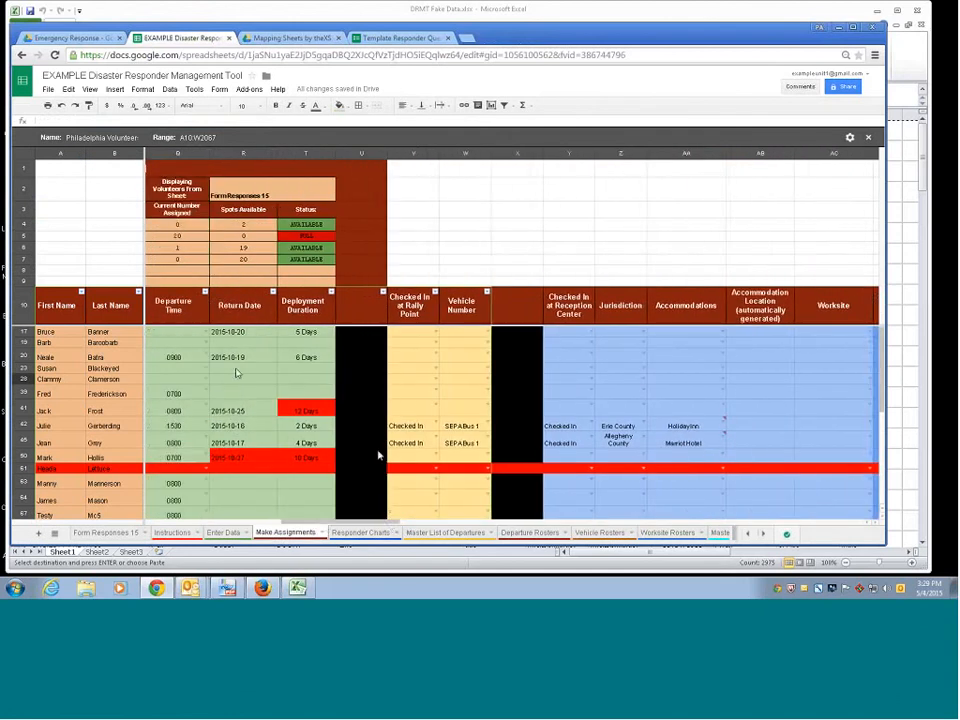
left_click(435, 381)
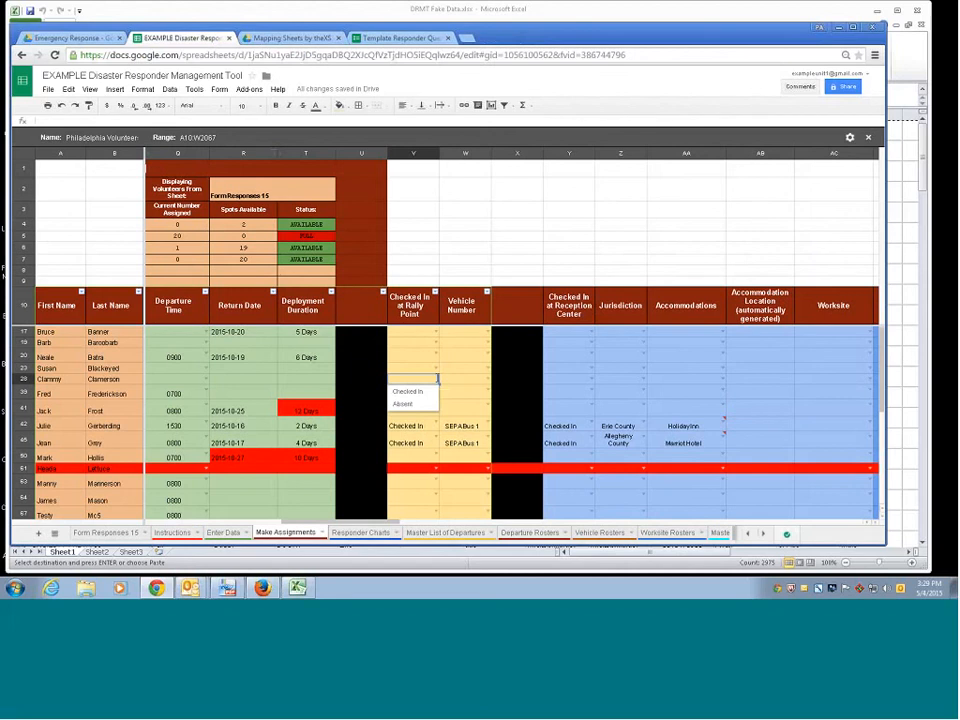
left_click(433, 357)
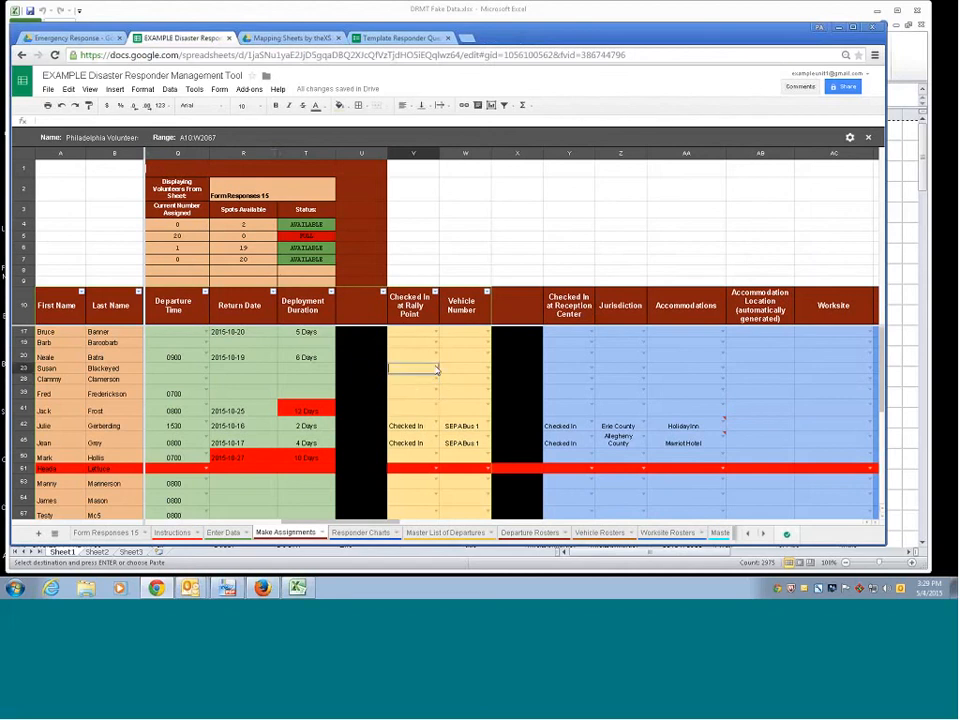
left_click(433, 357)
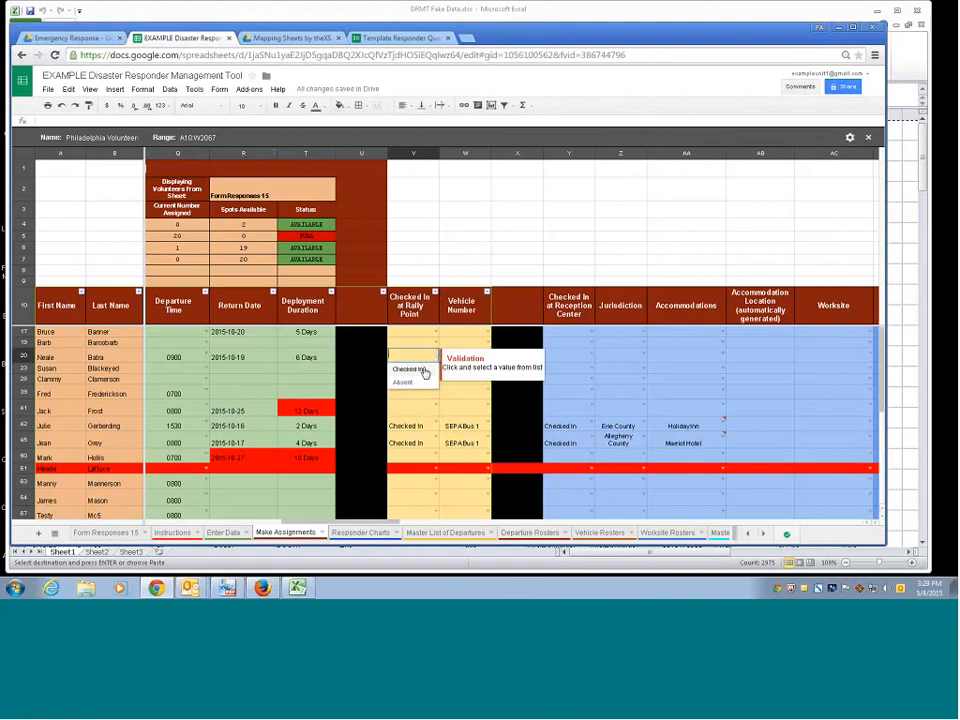
left_click(415, 368)
- Set the rally point check-in status to Absent for row 19 and Checked In for rows 17 and 23
left_click(433, 343)
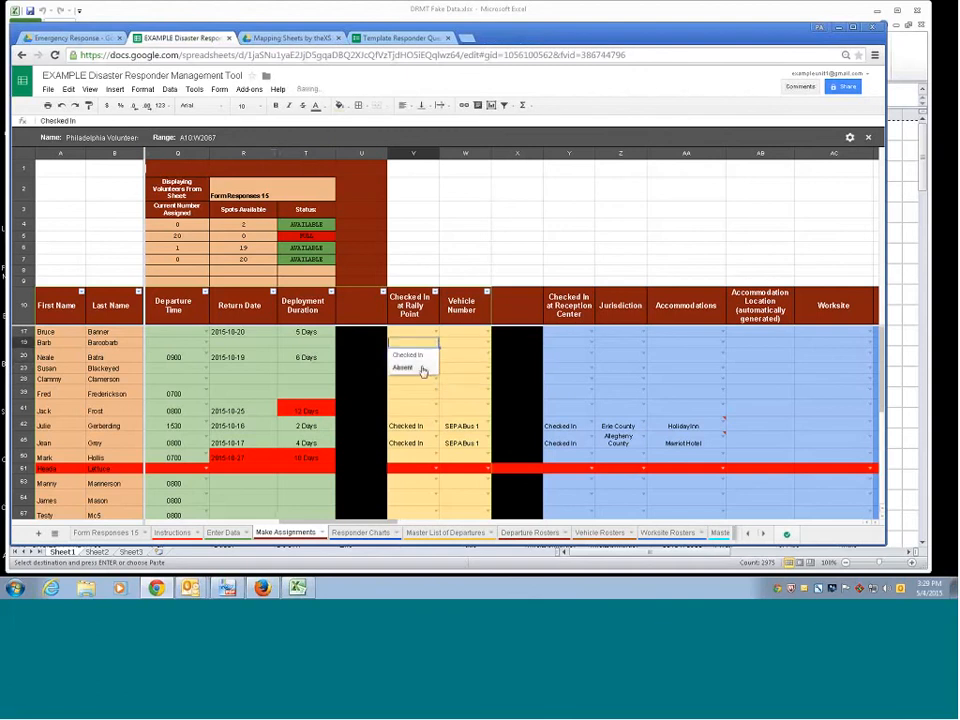
left_click(423, 369)
left_click(433, 332)
left_click(433, 332)
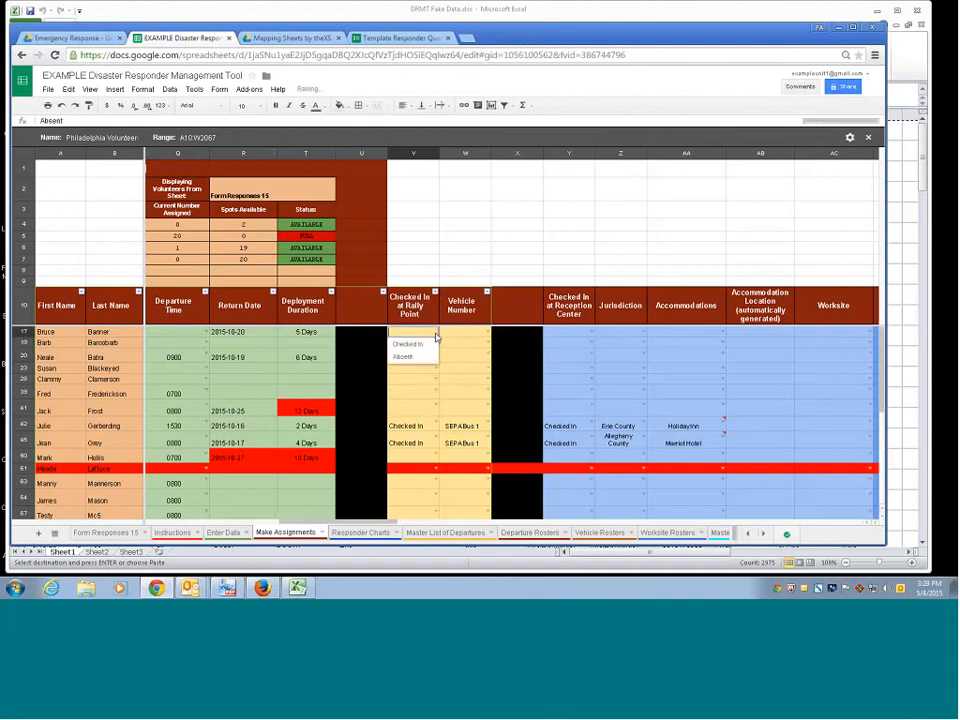
left_click(410, 343)
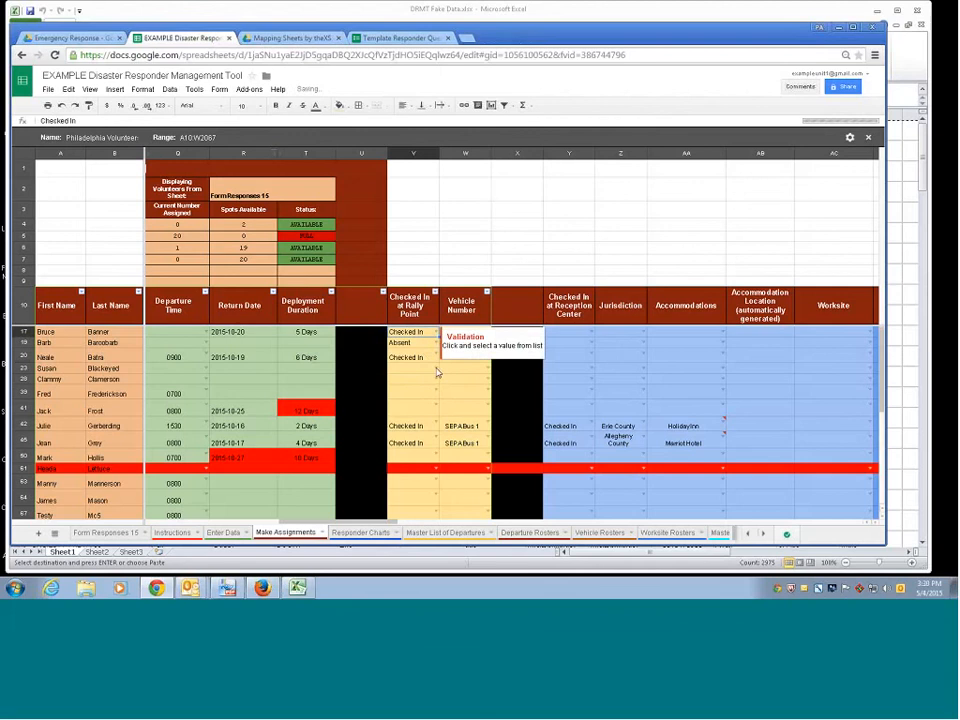
left_click(433, 368)
left_click(421, 380)
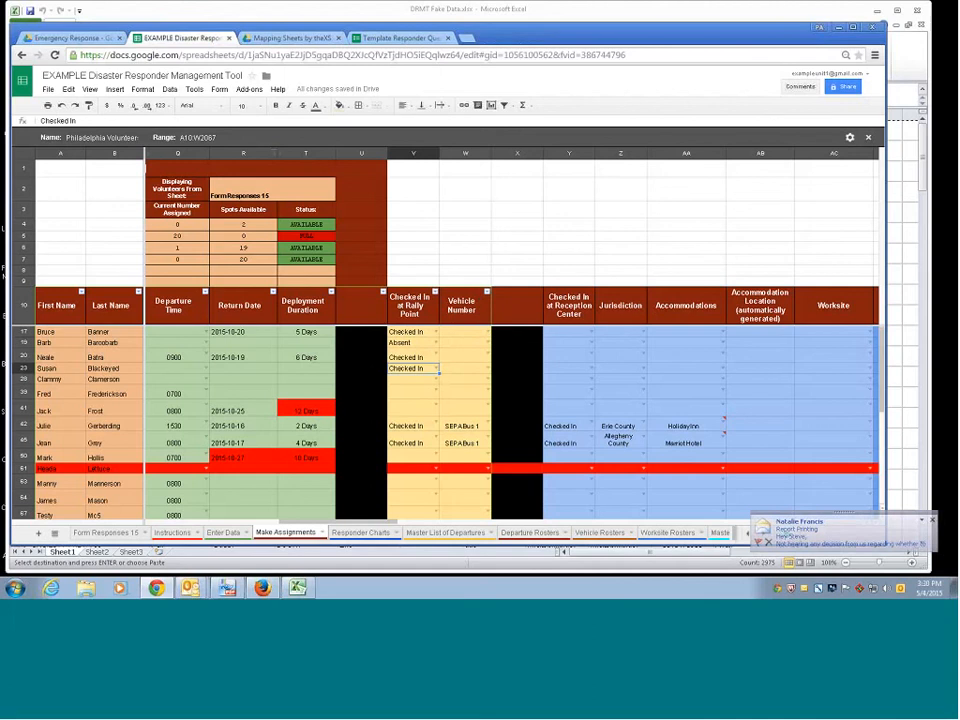
- Examine the Vehicle Numbers list on the Enter Data sheet down to the first empty cell, AG19
left_click(224, 533)
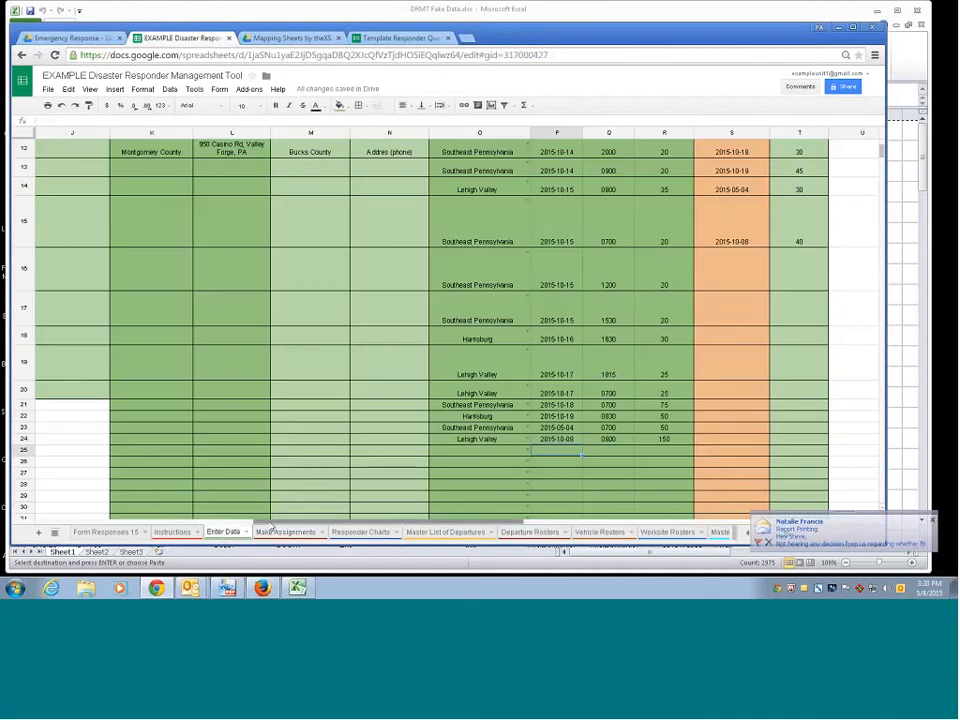
left_click_drag(257, 522, 643, 534)
scroll(377, 490, "up", 5)
left_click(388, 506)
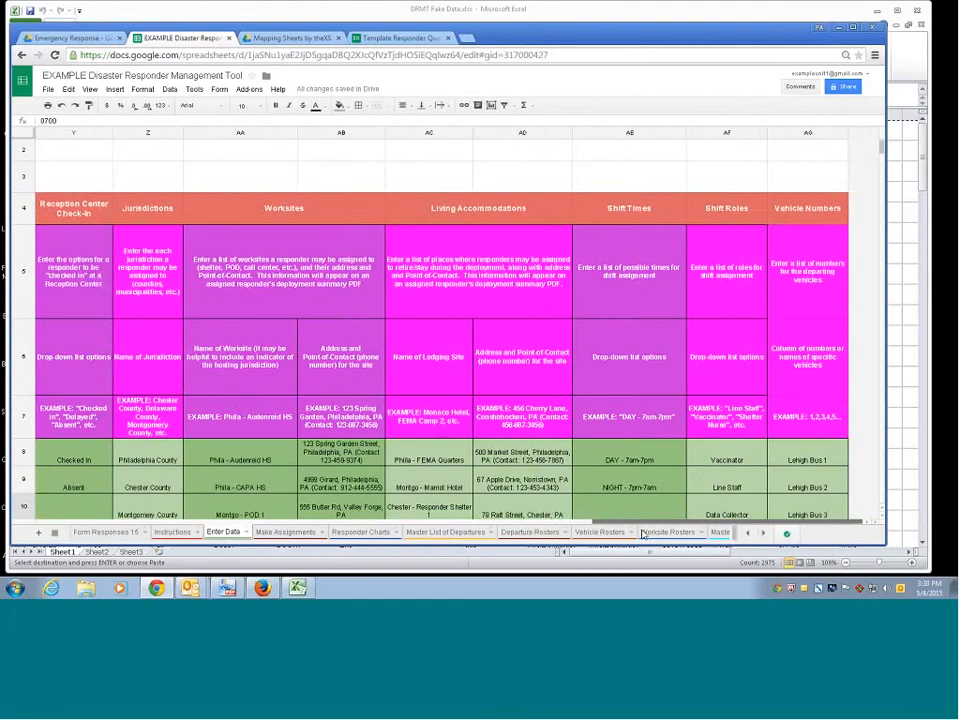
left_click(825, 208)
scroll(820, 403, "down", 1)
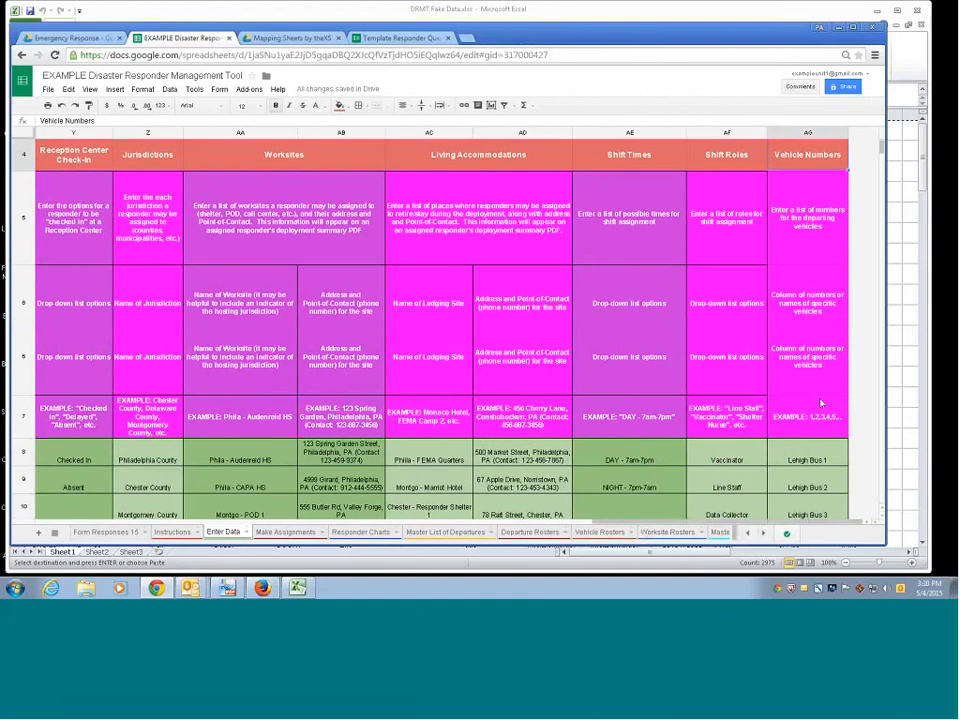
scroll(820, 403, "down", 2)
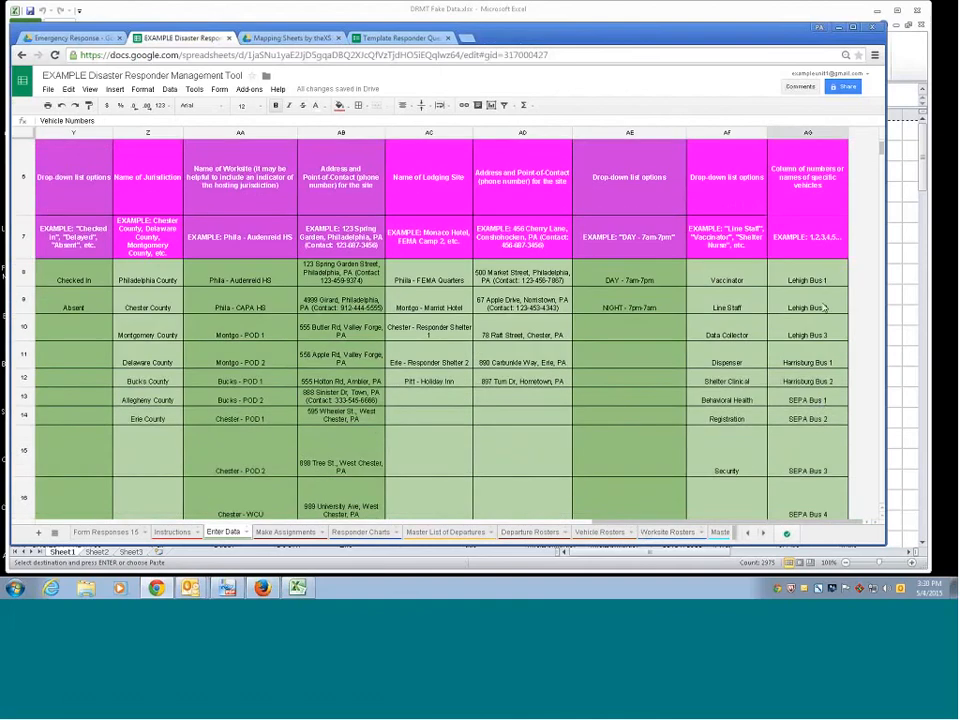
scroll(822, 405, "down", 1)
scroll(825, 415, "down", 1)
left_click(814, 467)
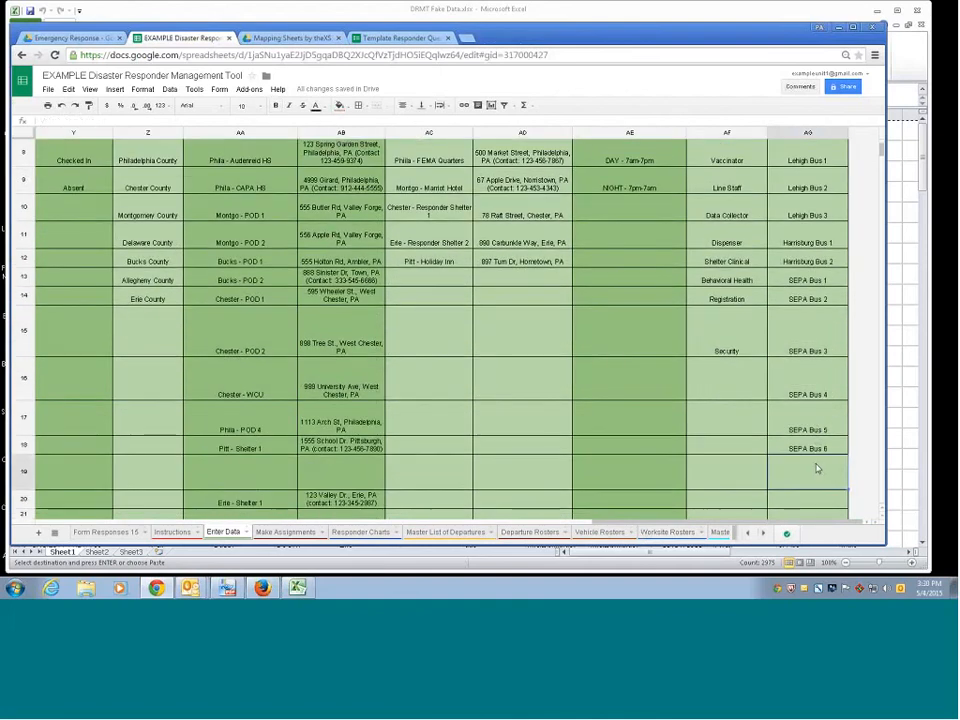
type("wef")
key("BackSpace")
key("BackSpace")
key("BackSpace")
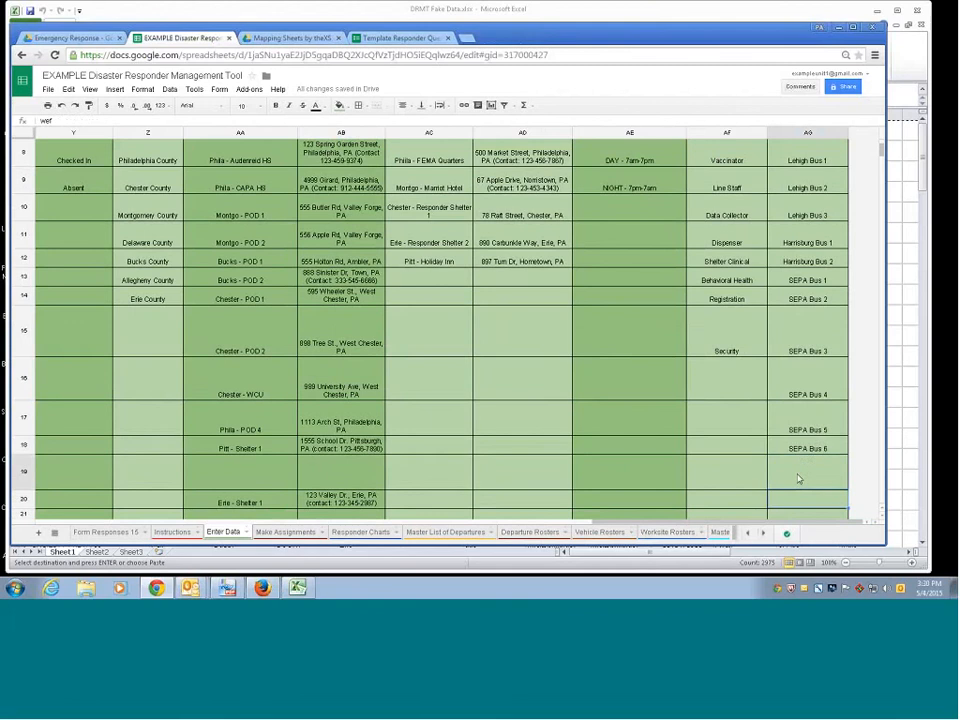
key("Return")
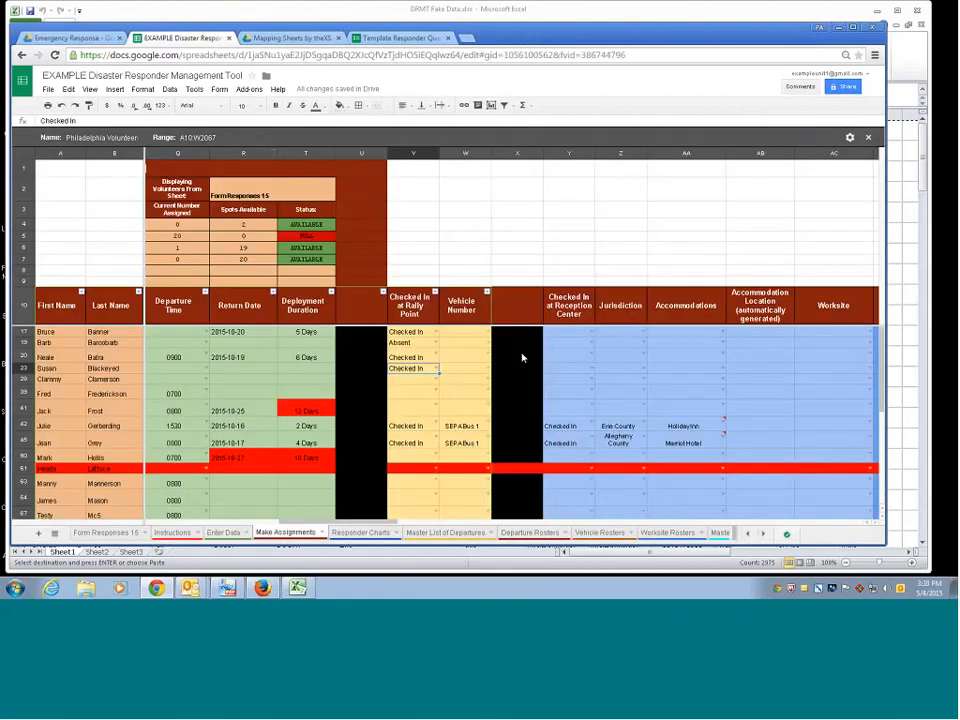
- On the Make Assignments sheet, set the vehicle numbers of rows 17, 19, 20 and 23 to SEPA Bus 1, 2, 3 and 4 respectively
left_click(486, 331)
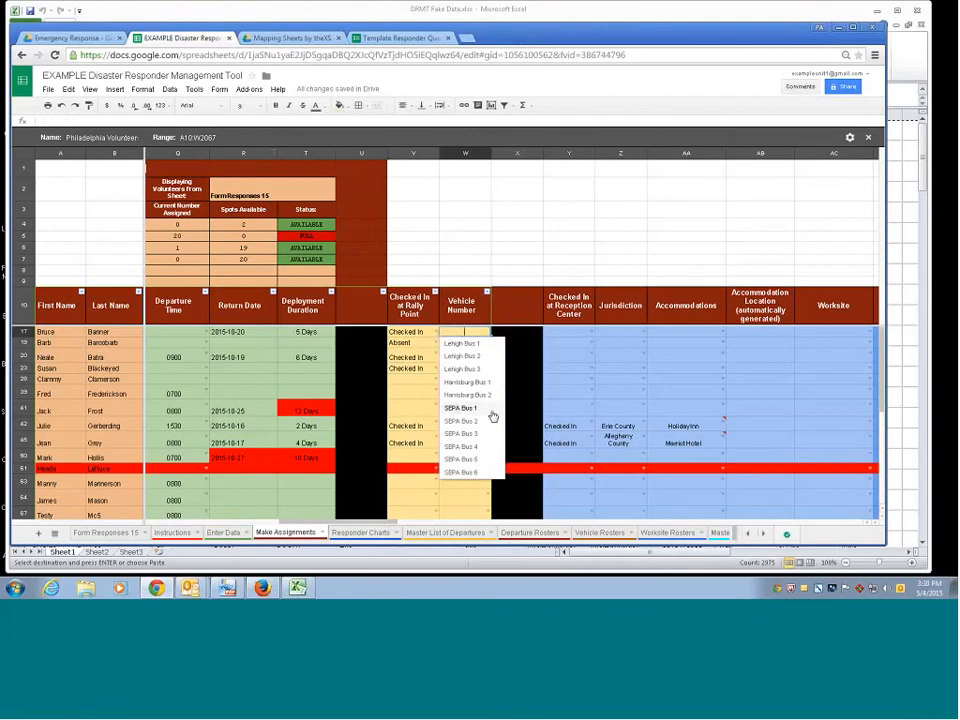
left_click(492, 416)
left_click(488, 343)
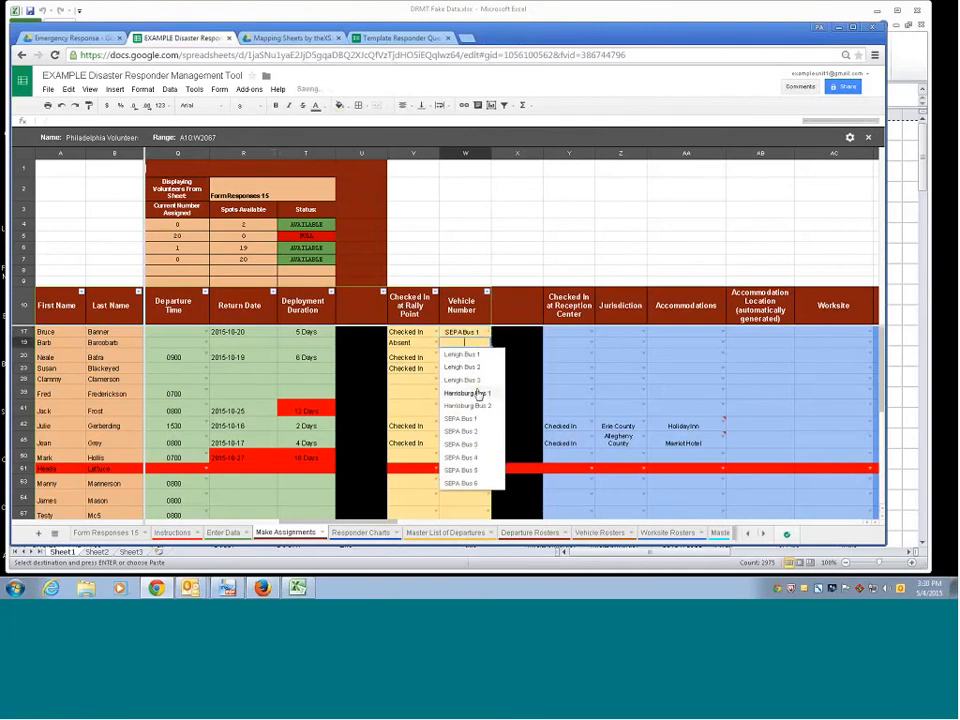
left_click(462, 431)
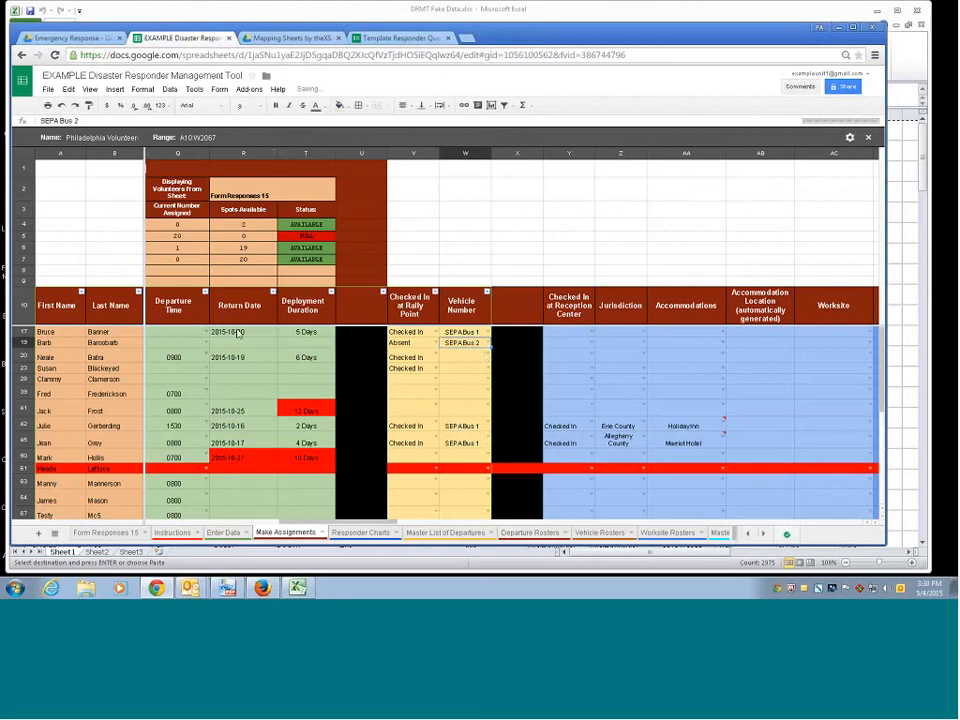
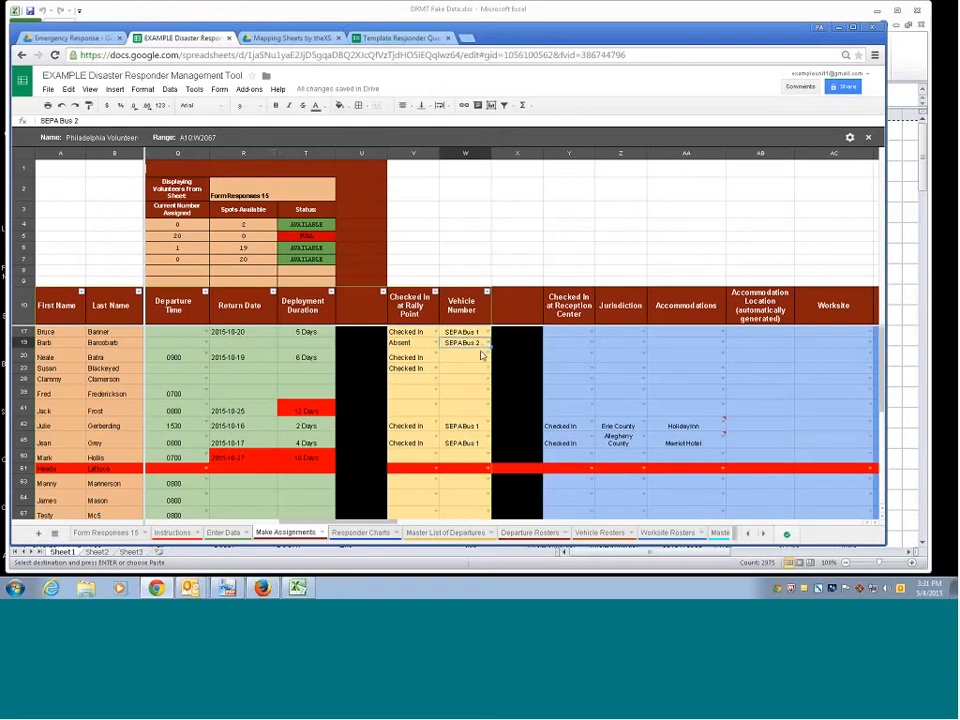
double_click(481, 355)
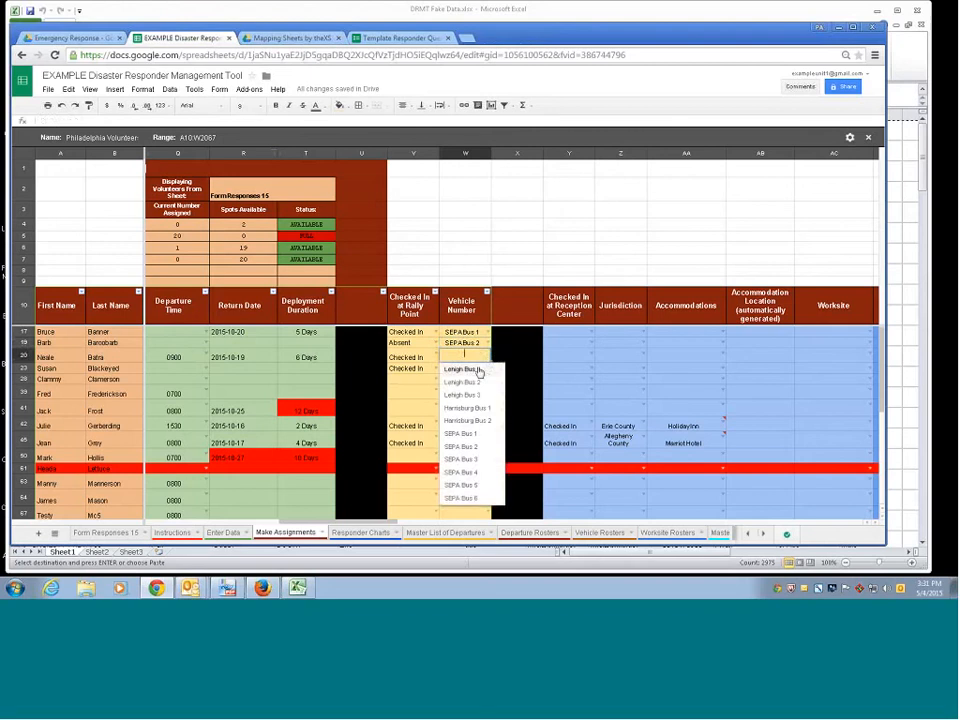
left_click(482, 459)
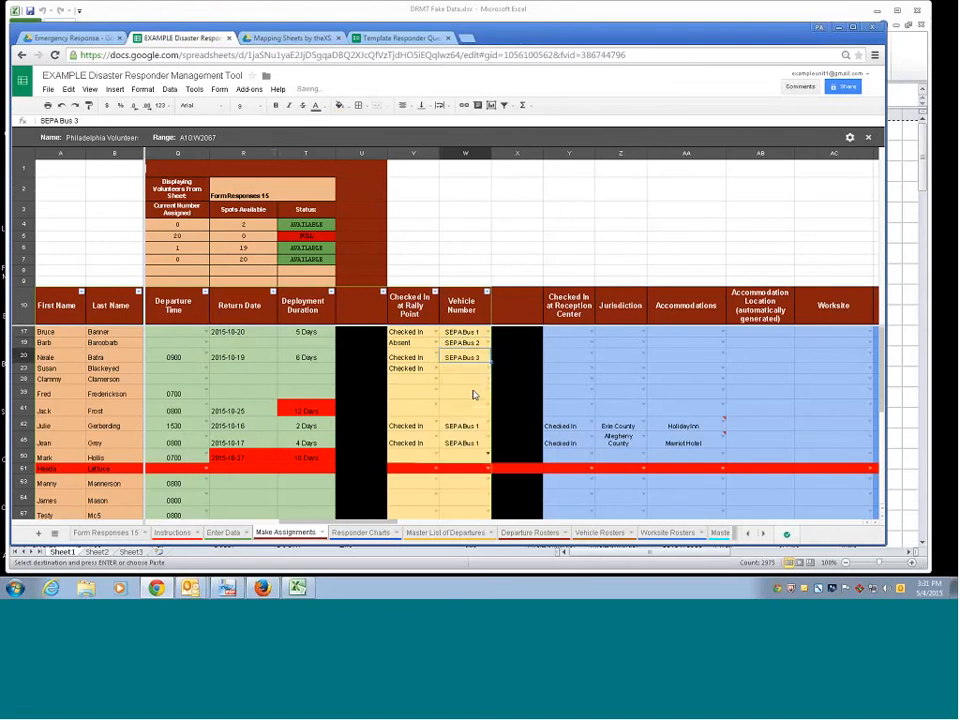
left_click(488, 369)
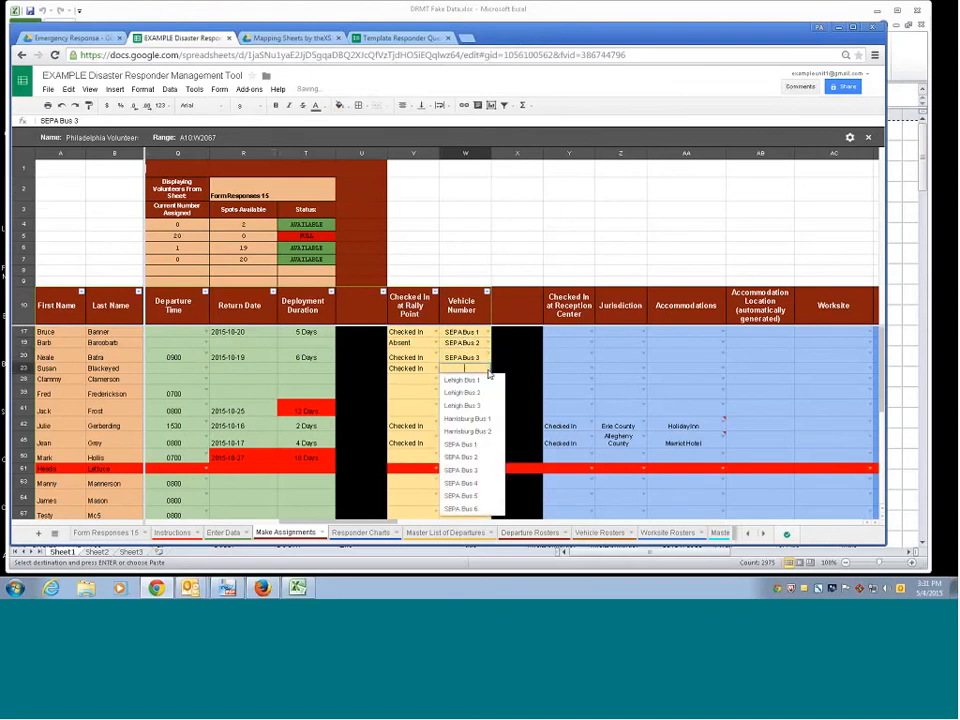
left_click(482, 478)
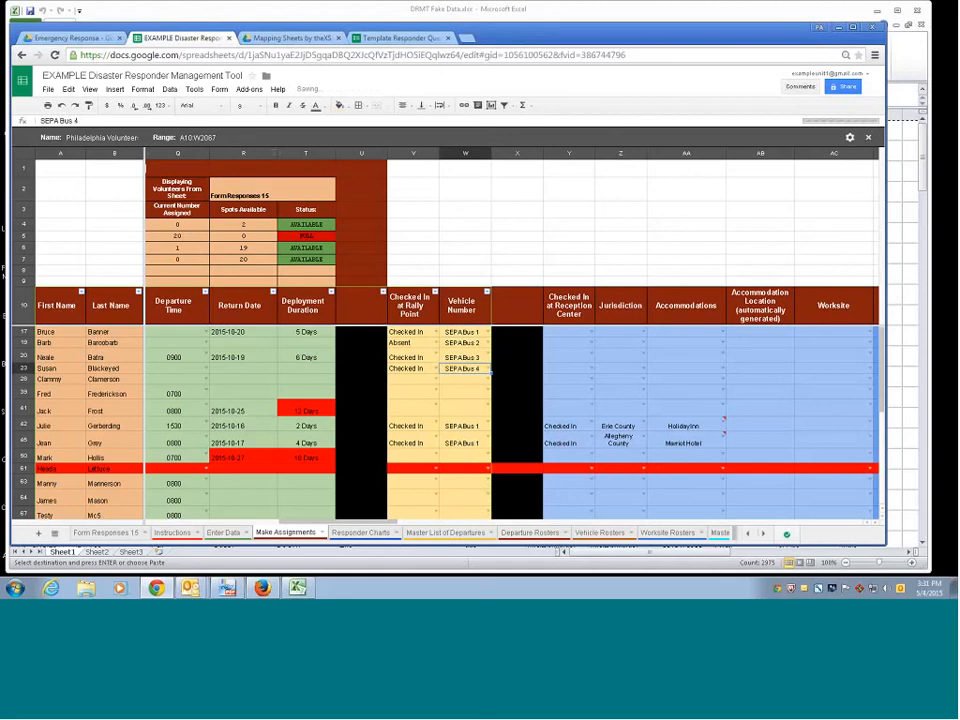
left_click(423, 368)
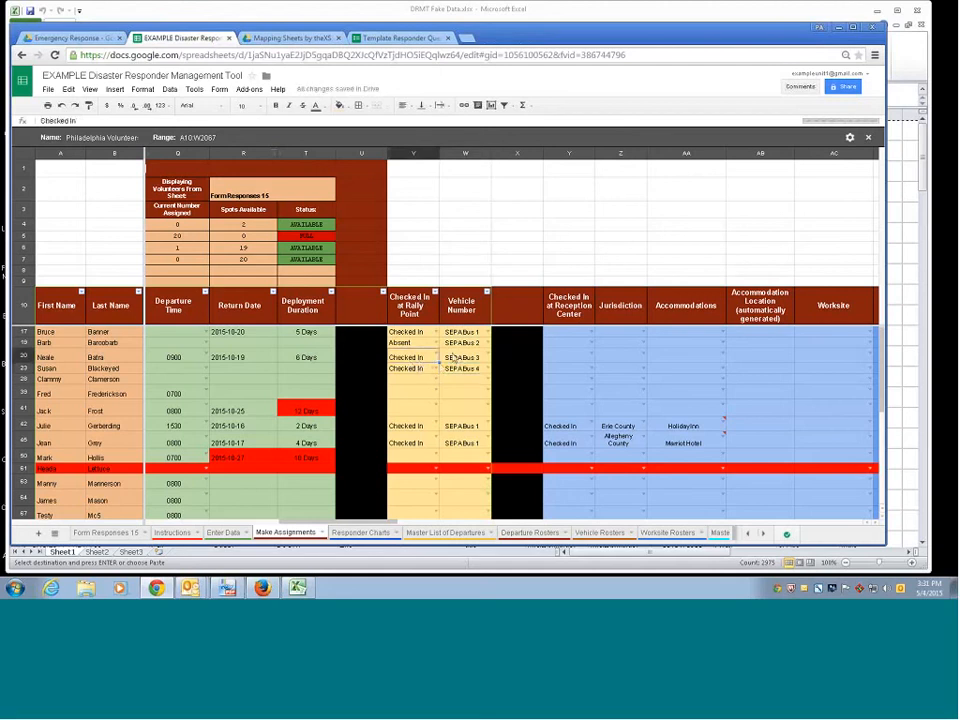
left_click(453, 357)
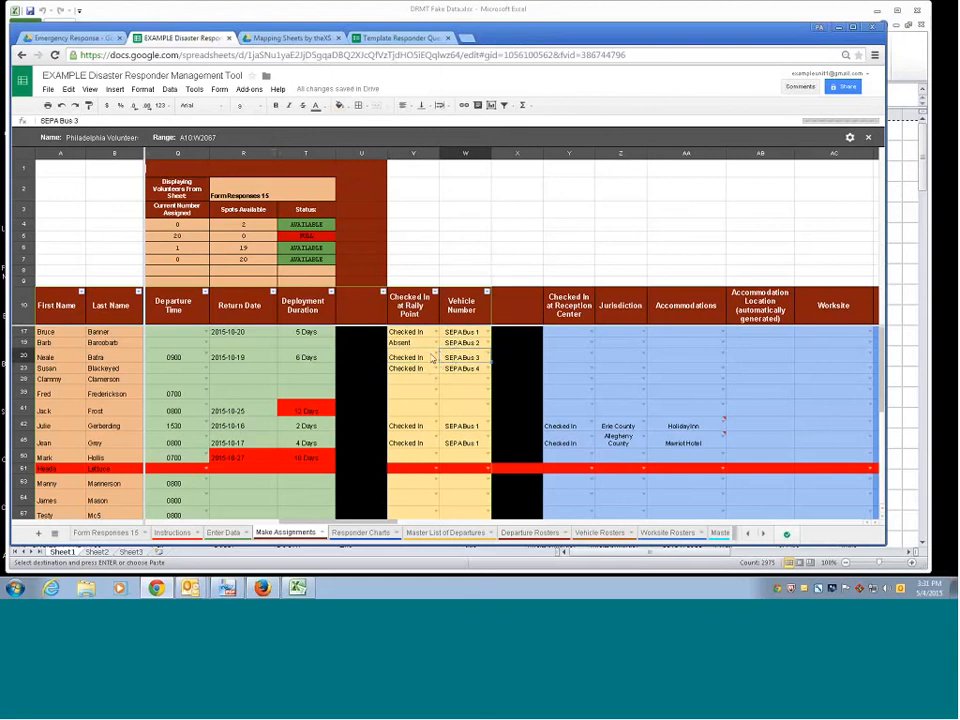
left_click(427, 358)
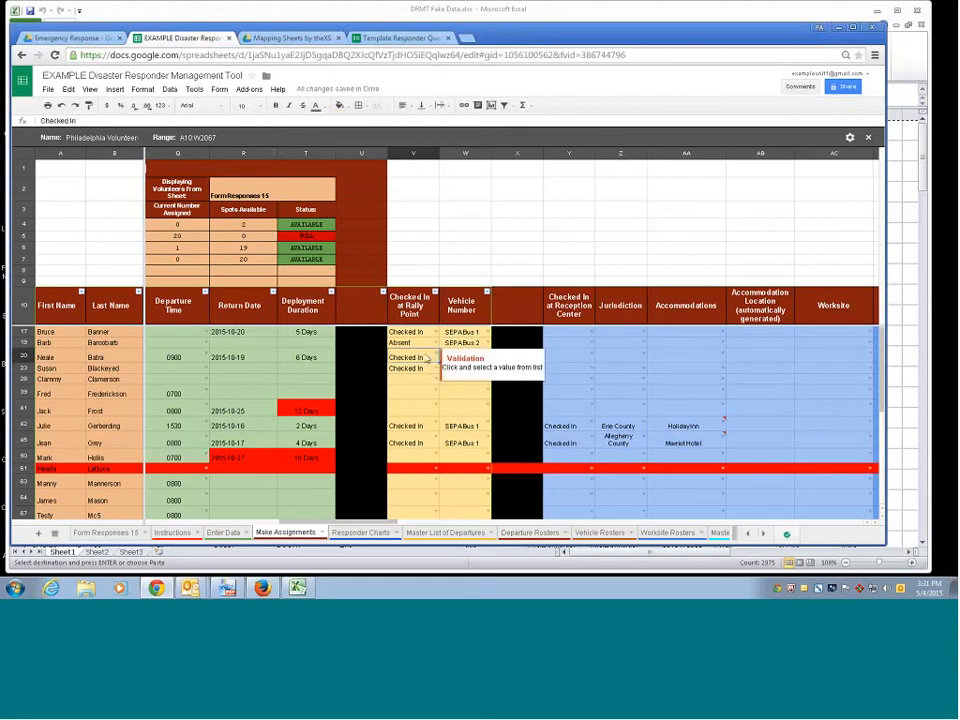
left_click(411, 314)
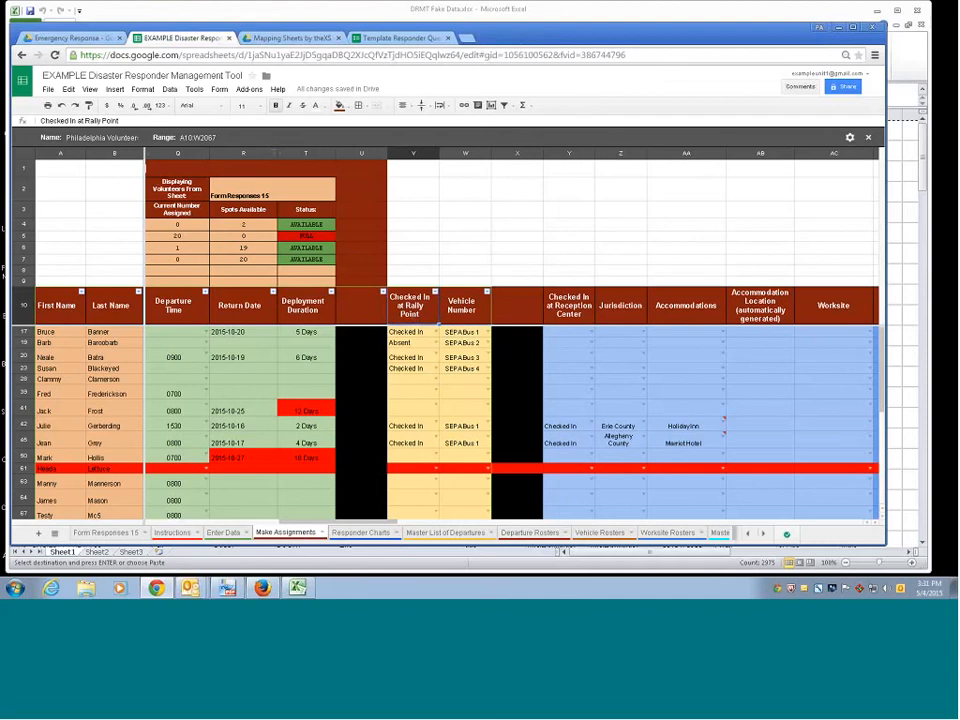
left_click(465, 370)
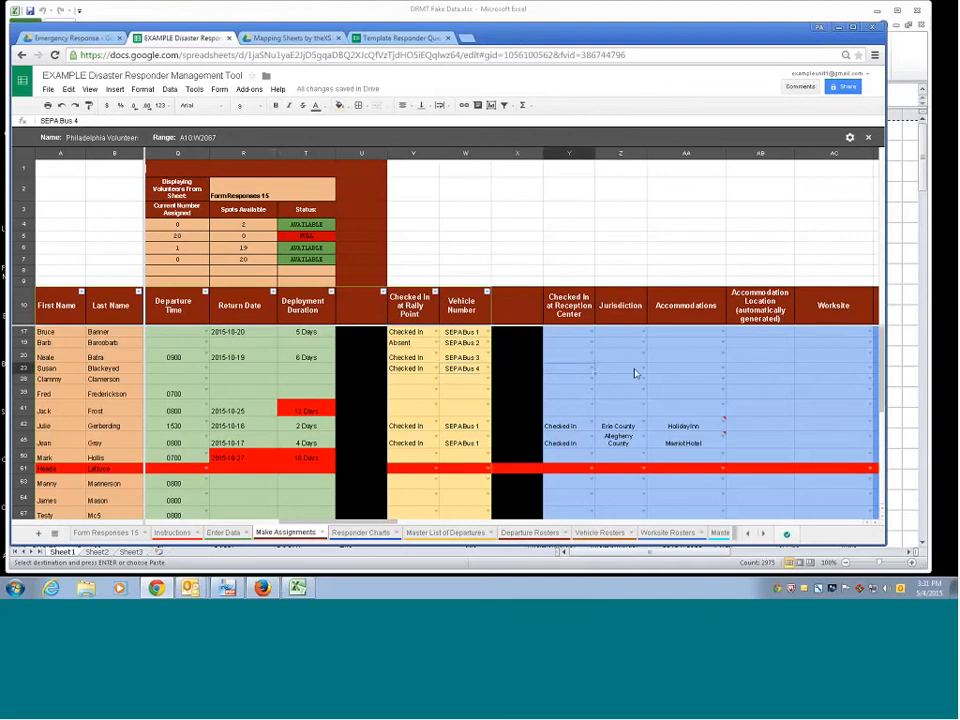
left_click(786, 372)
left_click(816, 373)
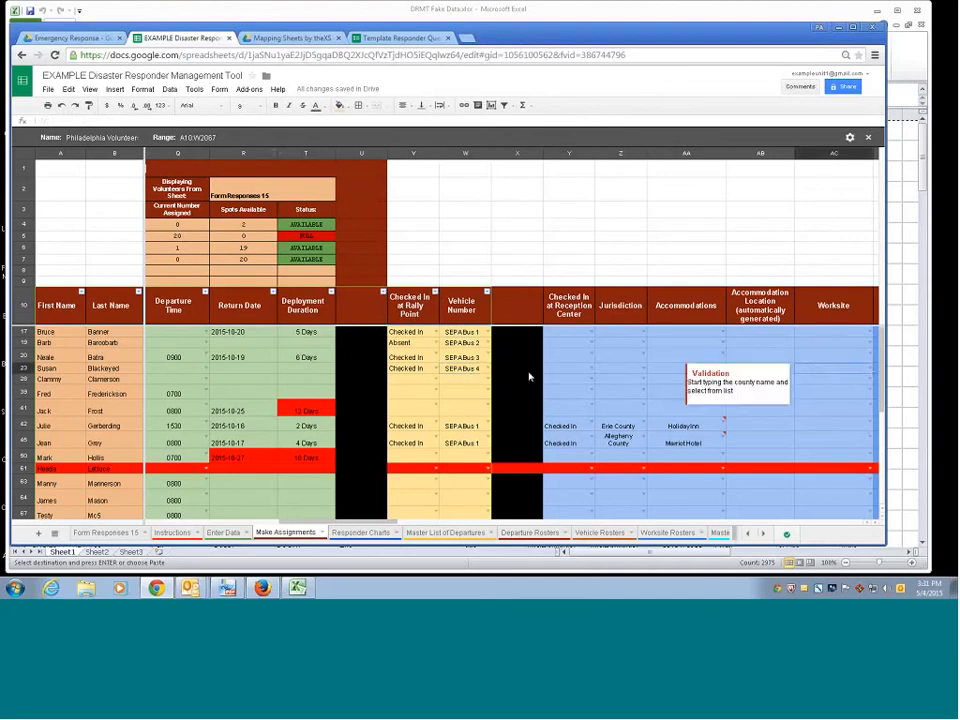
left_click(412, 369)
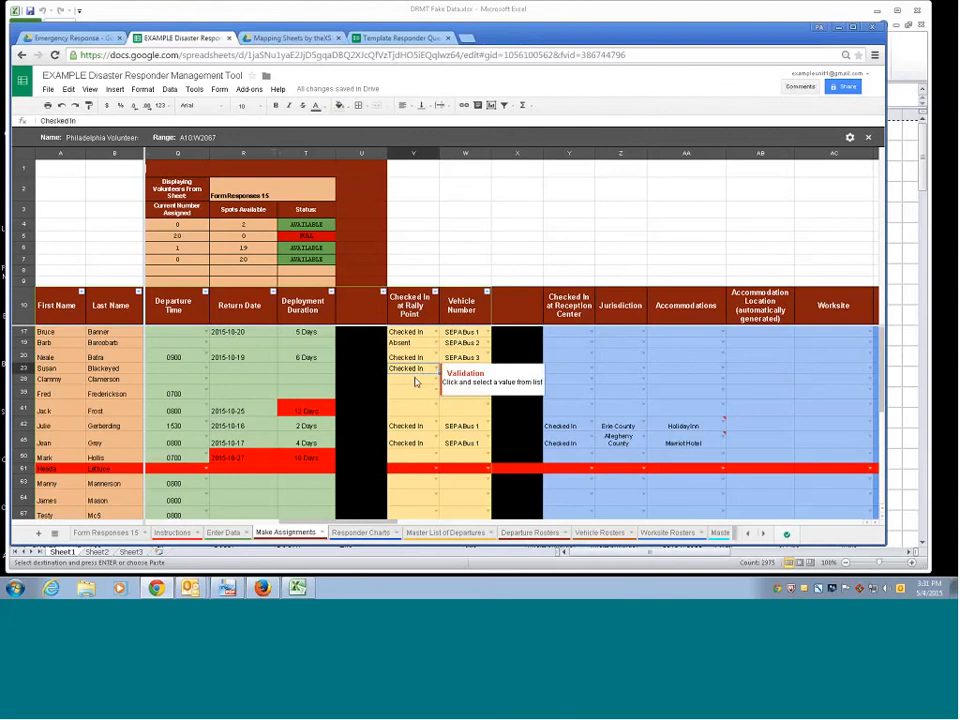
- Mark the responder in row 20 as Checked In at the reception center
left_click_drag(370, 523, 400, 525)
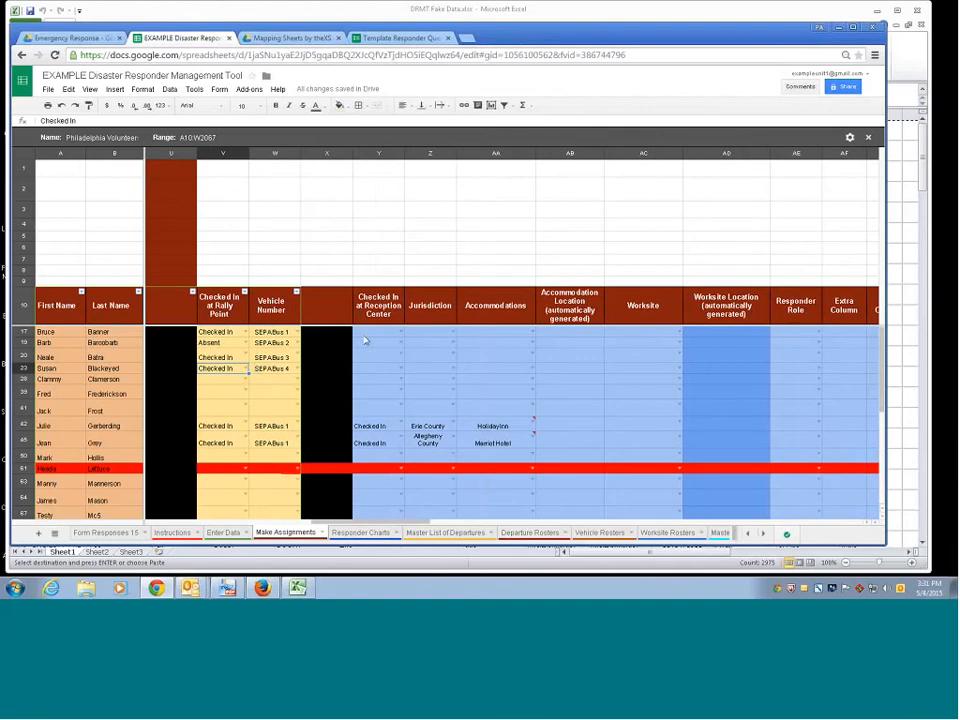
left_click_drag(422, 527, 434, 527)
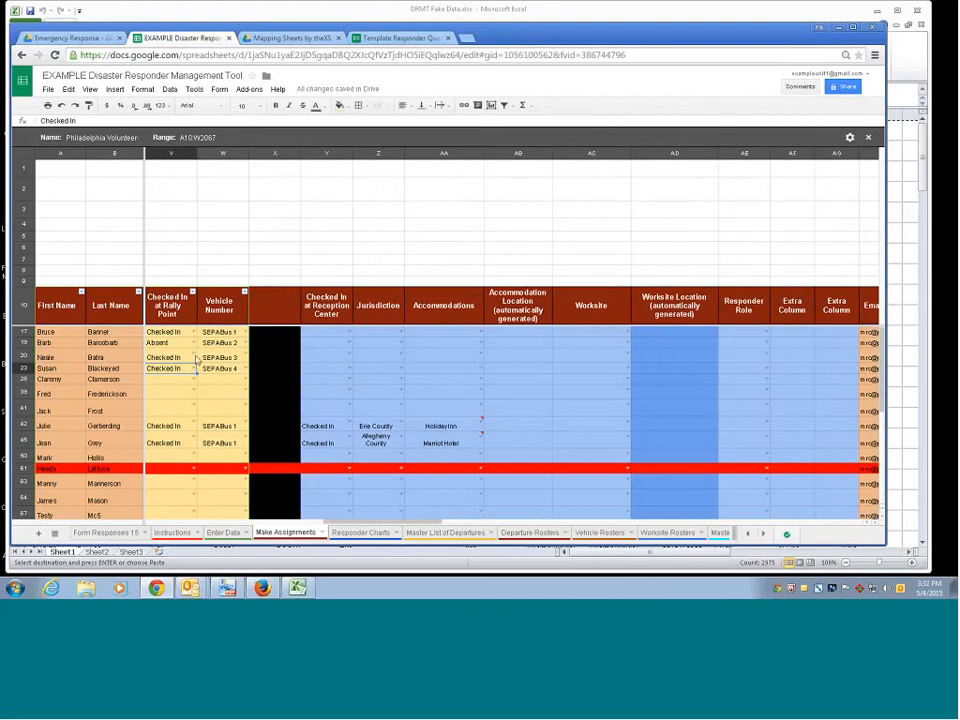
left_click(349, 356)
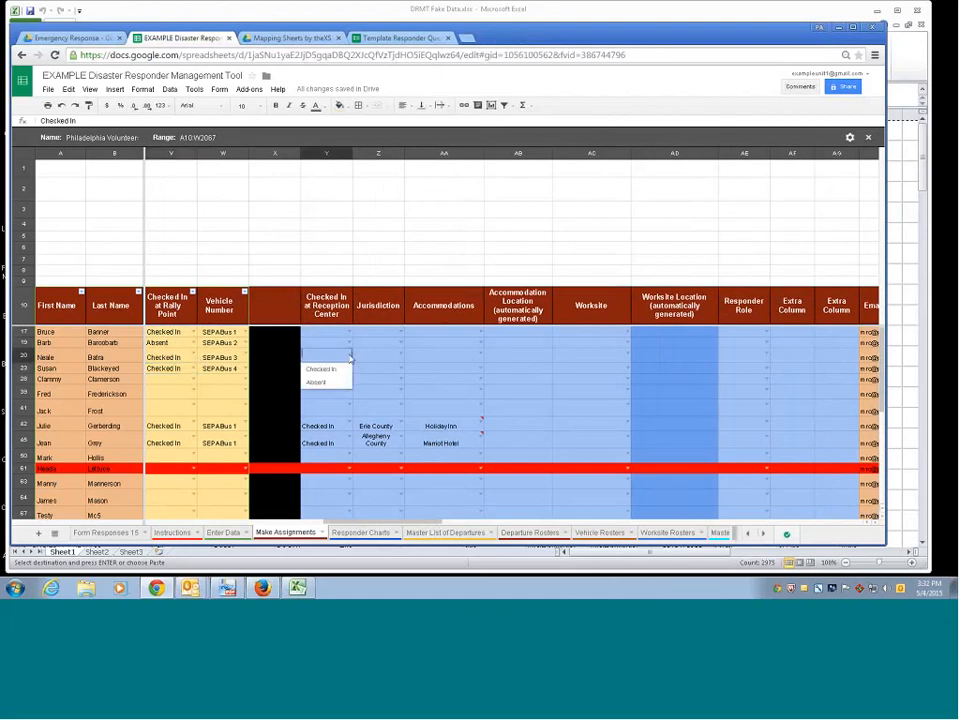
left_click(337, 372)
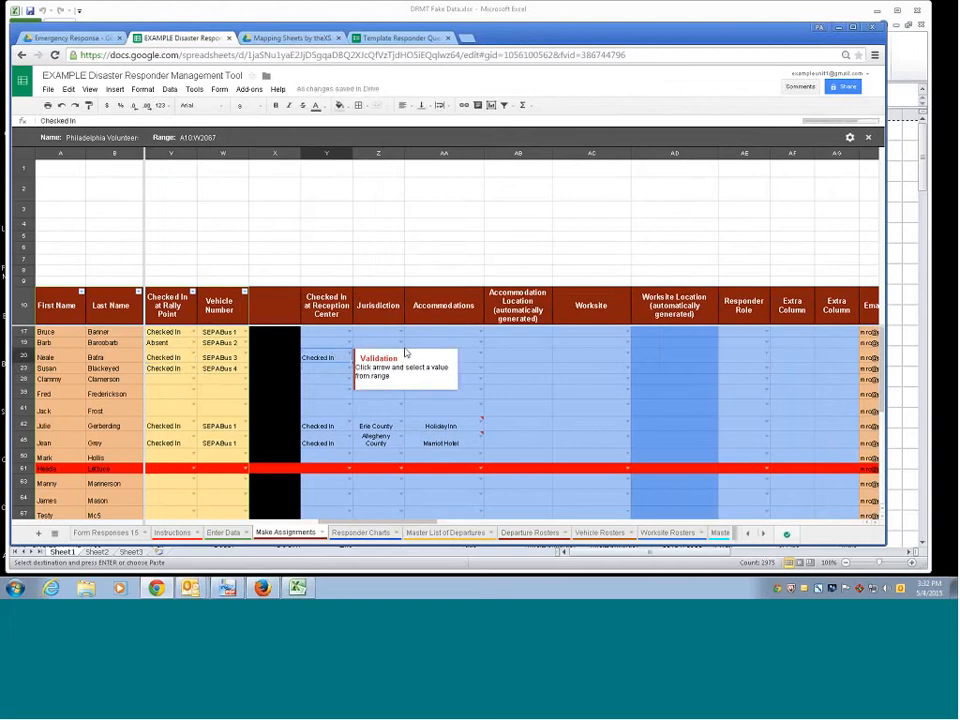
- Examine the reception-center assignment columns for row 20, including the available choices for accommodations and worksite
left_click(513, 360)
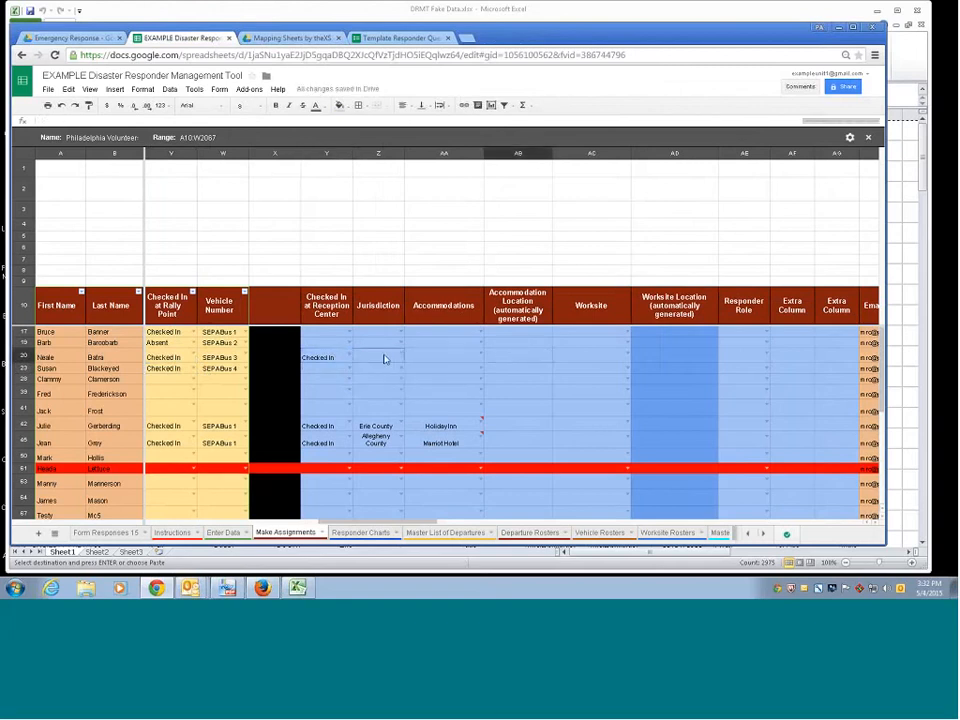
left_click(580, 363)
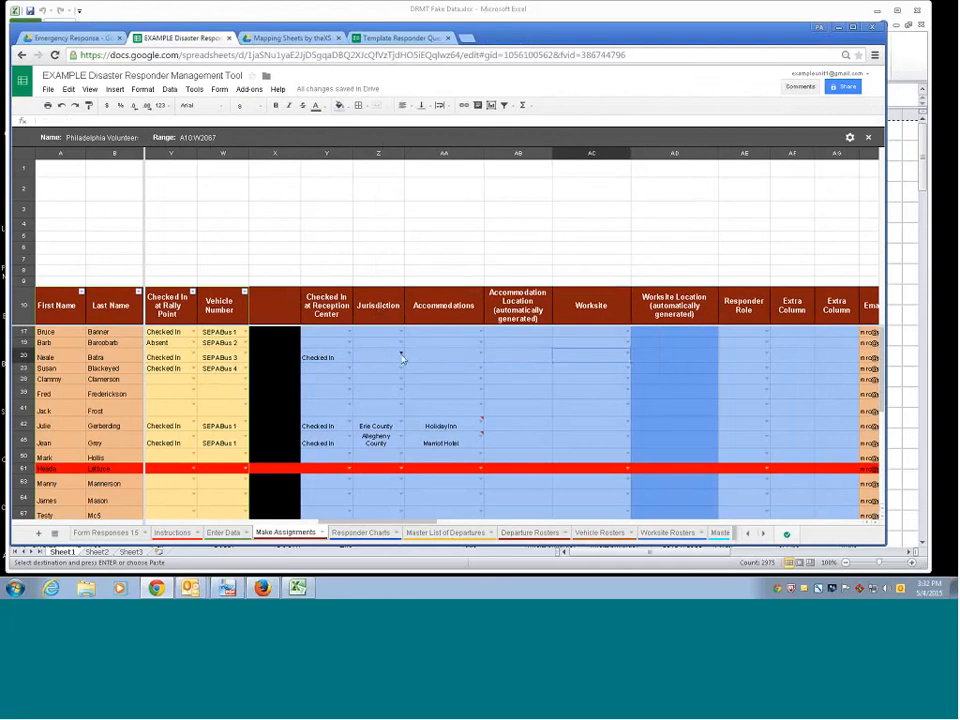
left_click(480, 356)
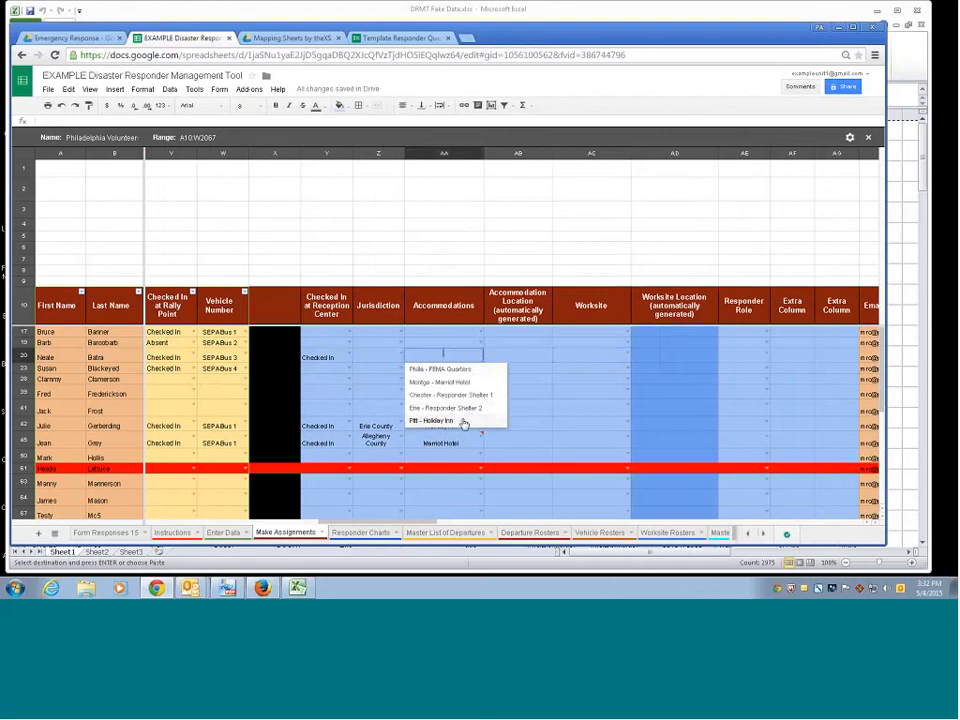
left_click(524, 357)
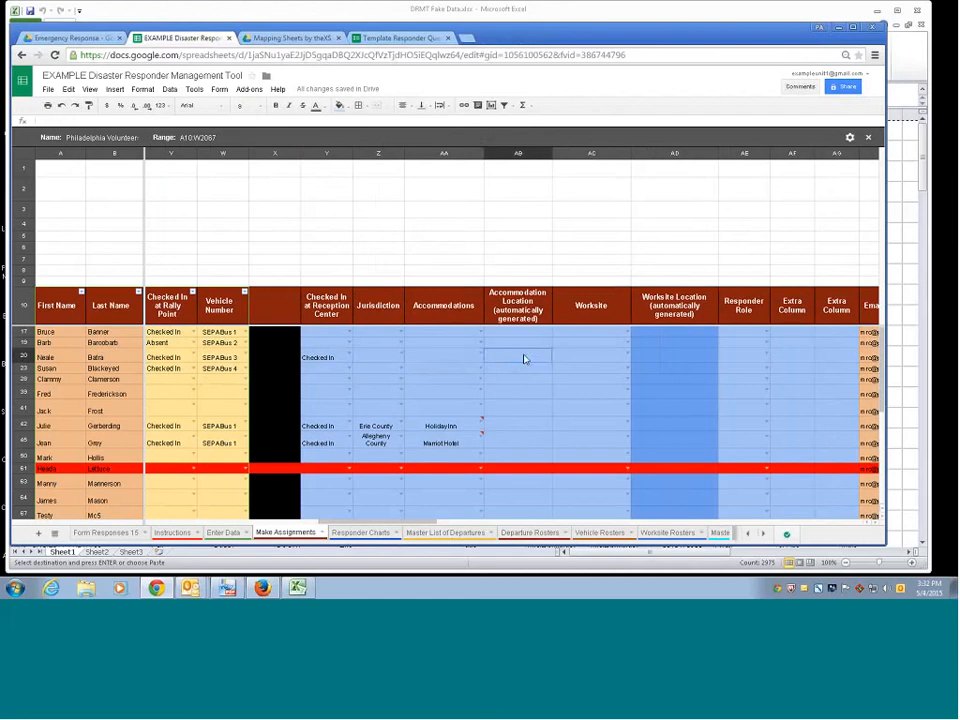
left_click(628, 356)
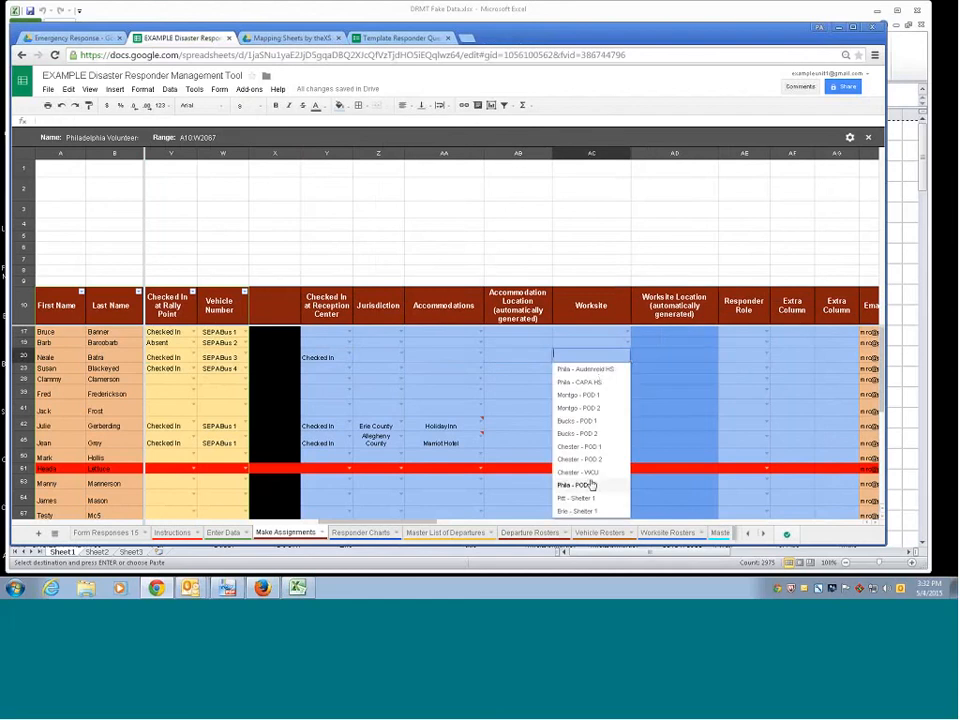
left_click(579, 359)
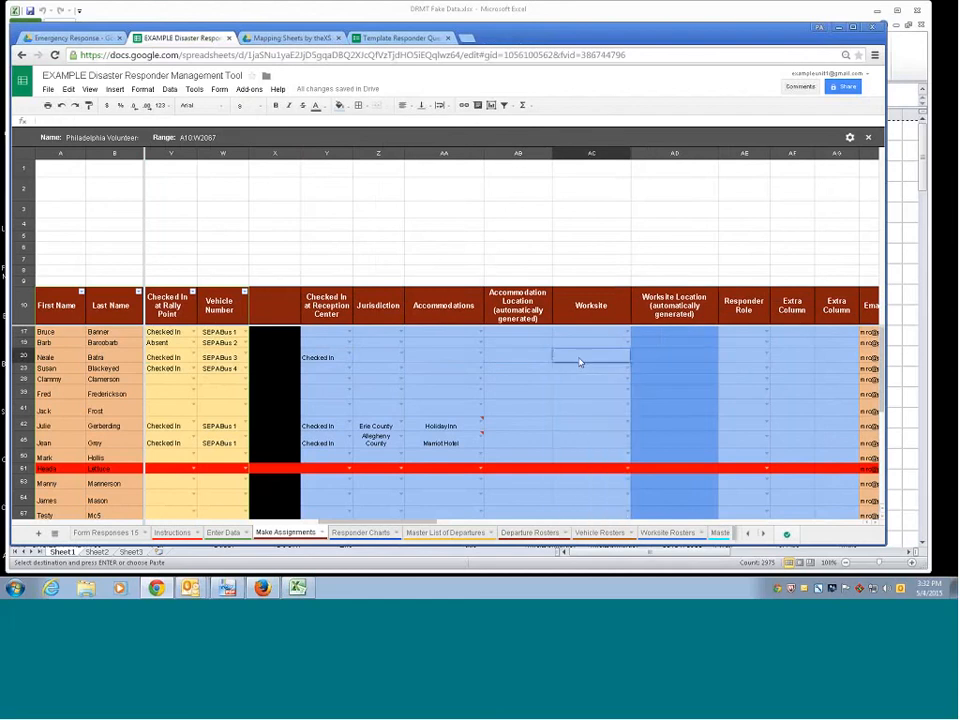
left_click(766, 358)
left_click(793, 362)
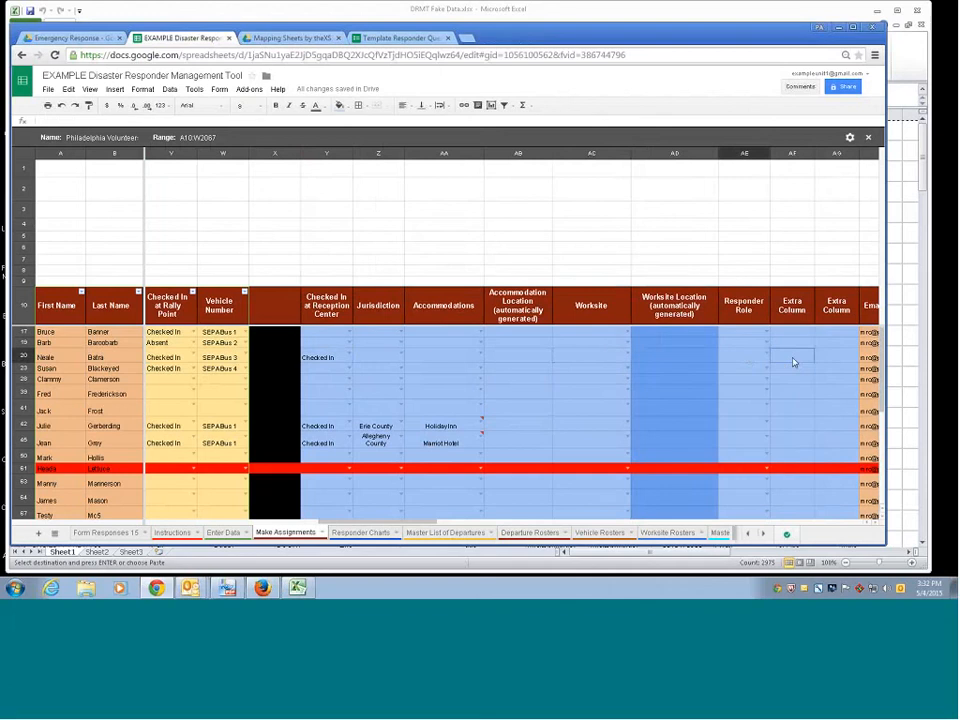
left_click(326, 362)
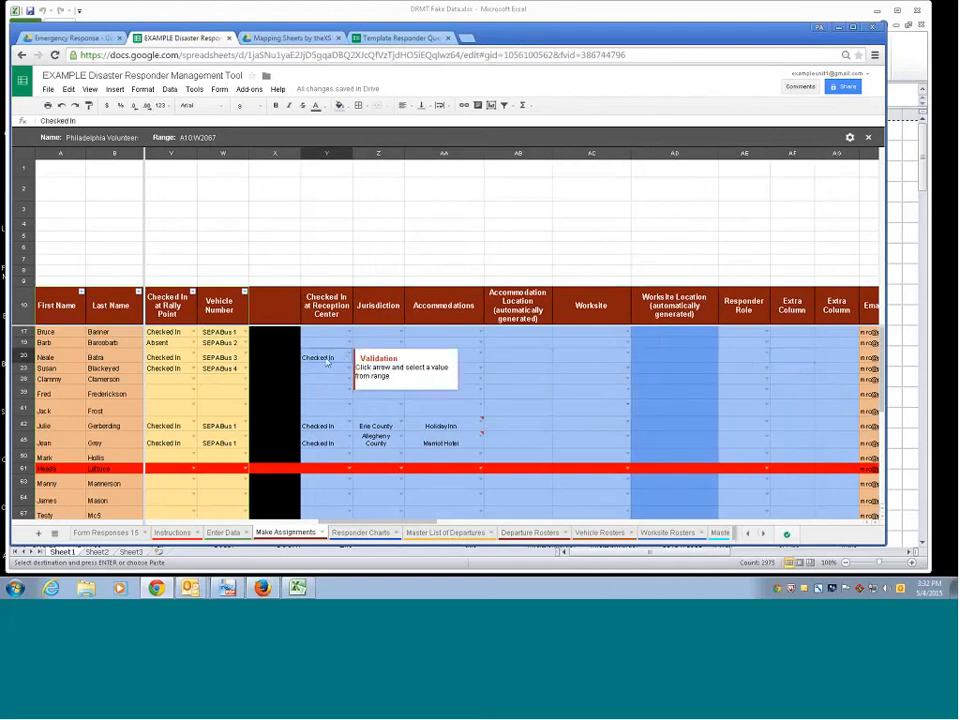
left_click(509, 360)
left_click(327, 360)
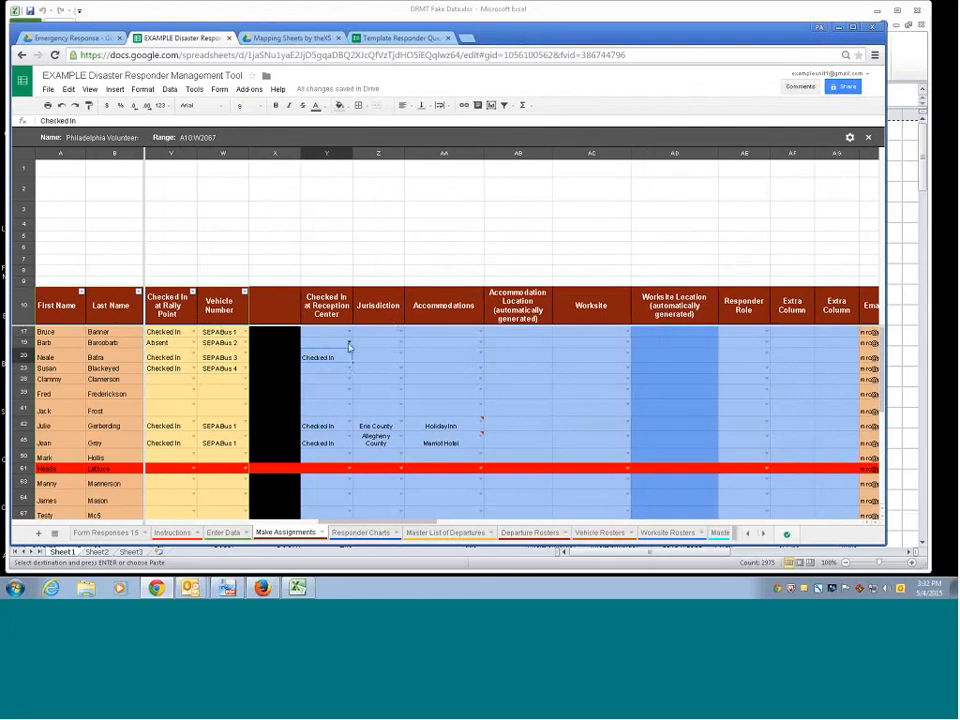
left_click(334, 358)
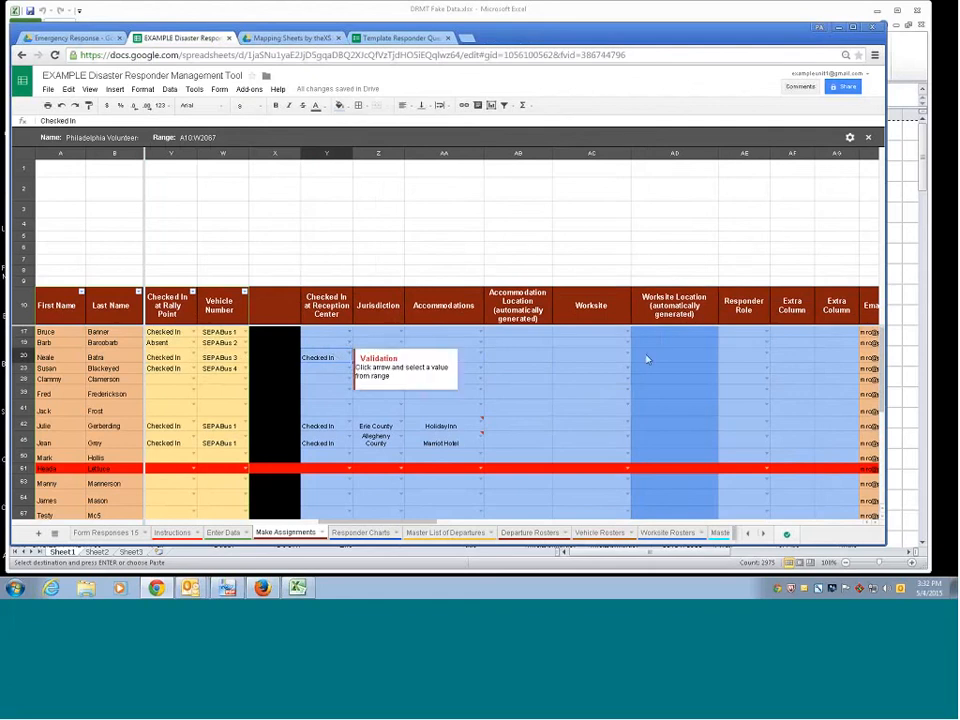
left_click(188, 359)
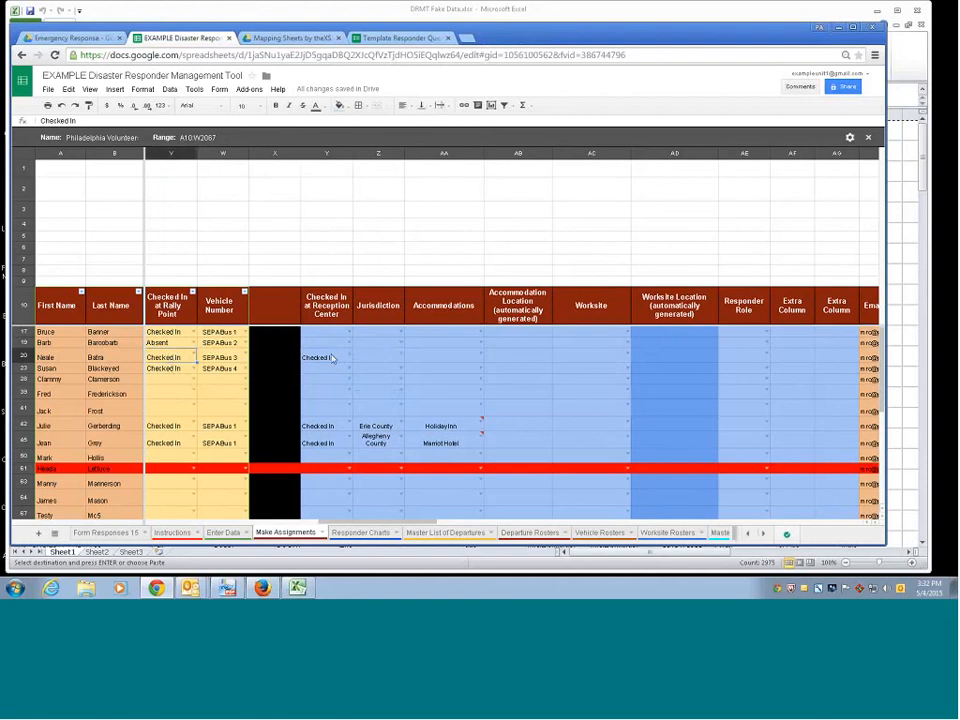
left_click(607, 347)
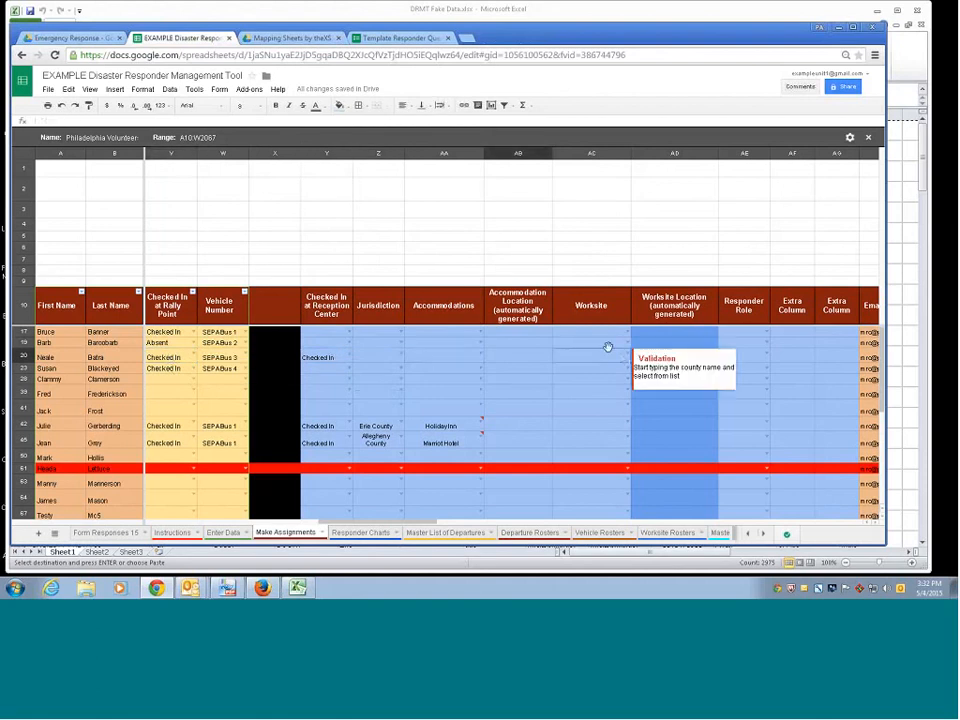
- Set row 20's jurisdiction to Erie County and its accommodations to Erie - Responder Shelter 2
left_click(400, 354)
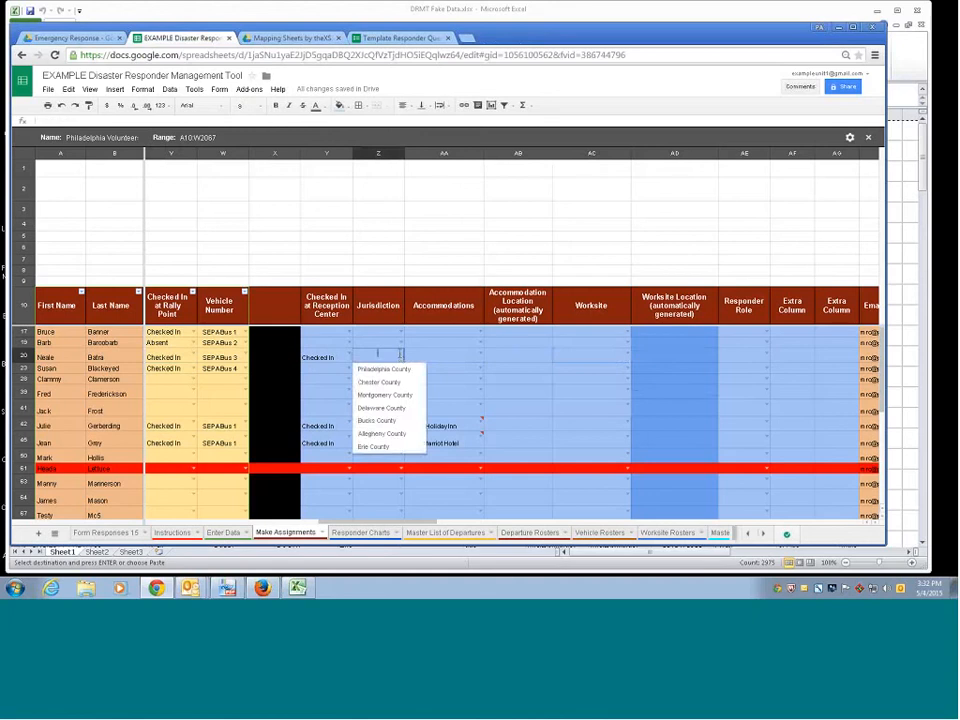
left_click(399, 448)
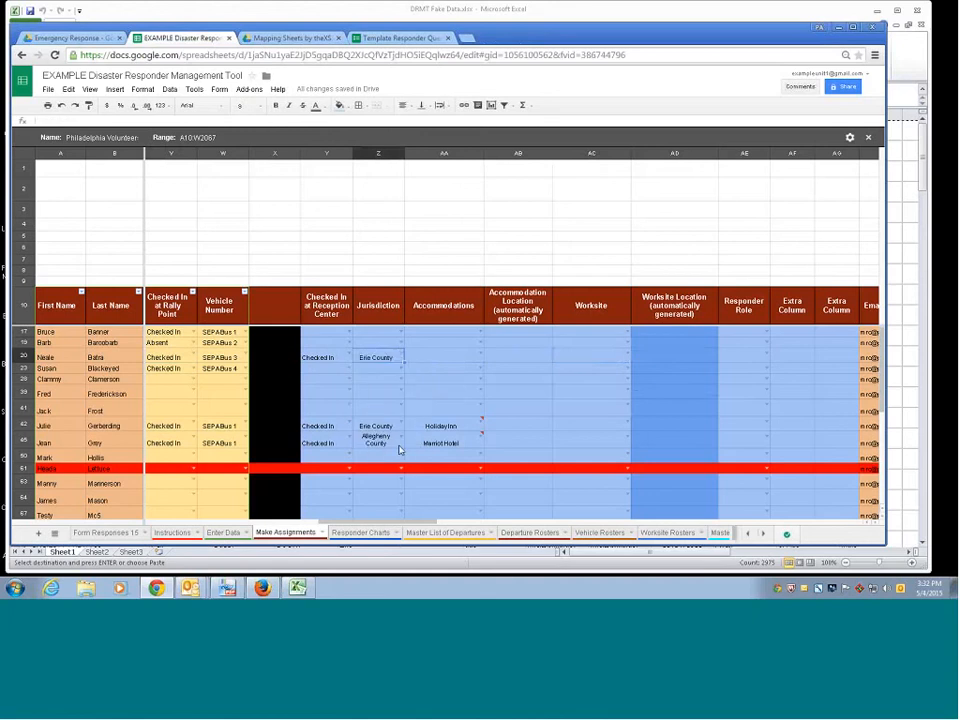
left_click(479, 357)
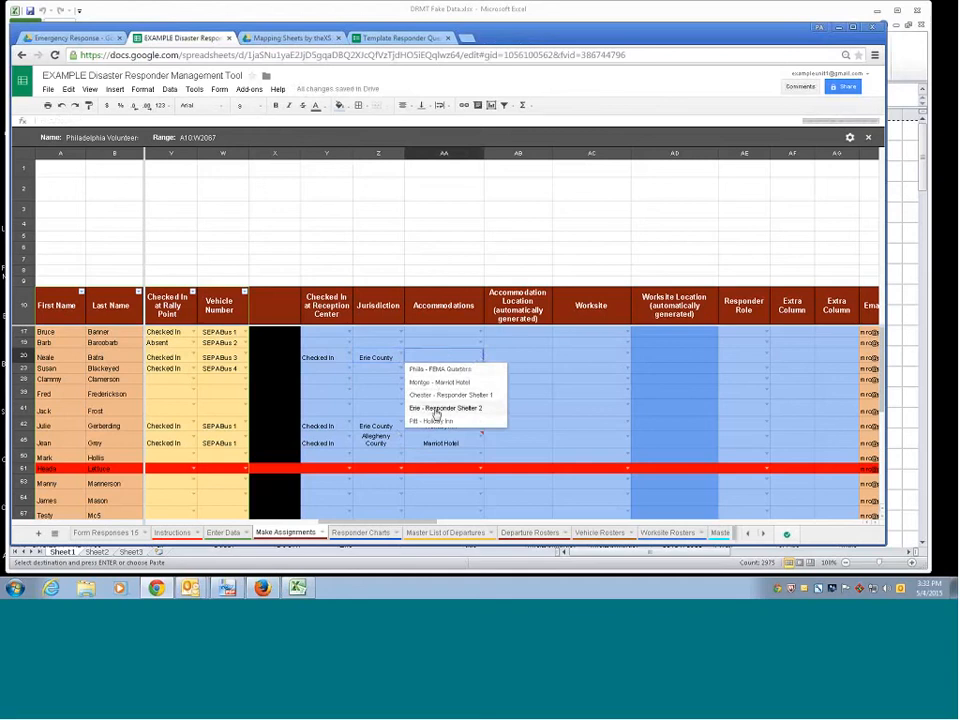
left_click(436, 410)
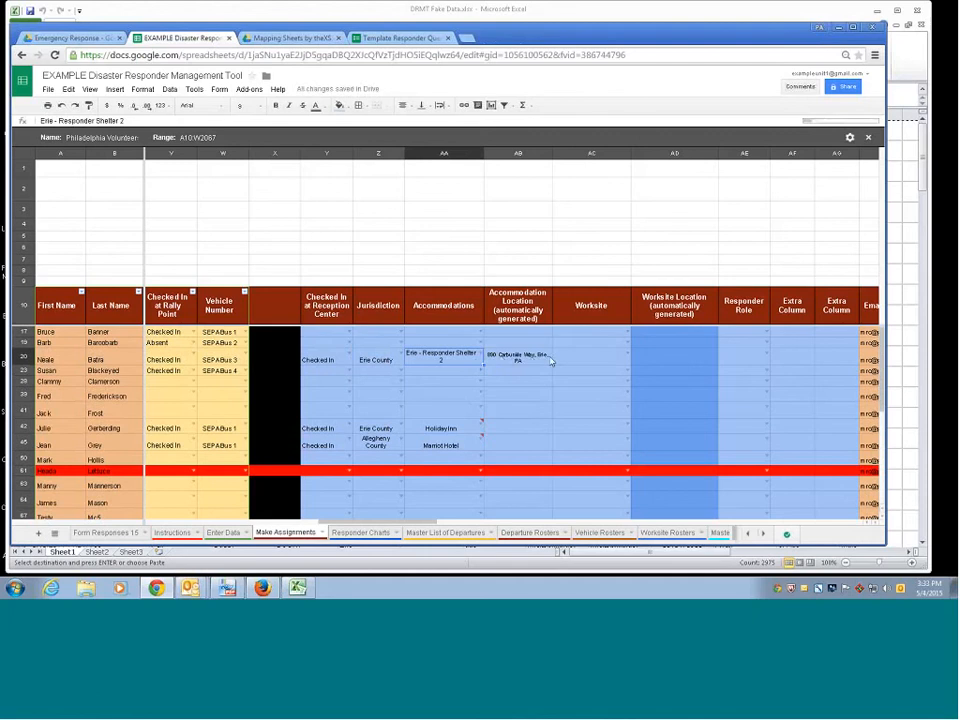
- Assign the row 20 responder to the Erie - Shelter 1 worksite with the Line Staff responder role
left_click(628, 355)
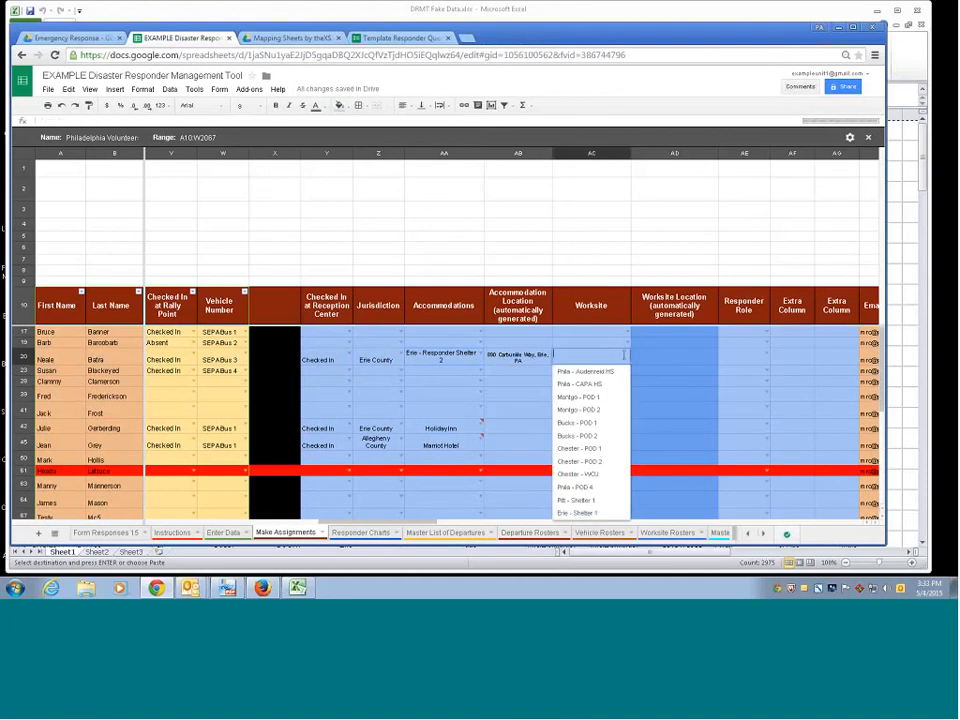
left_click(599, 515)
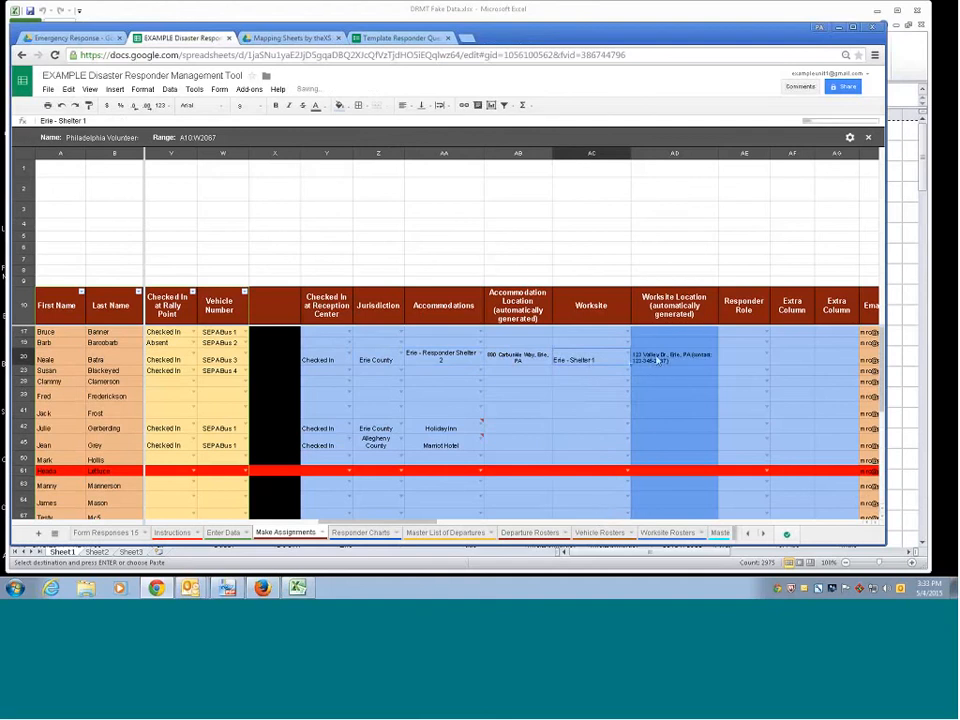
scroll(681, 362, "right", 5)
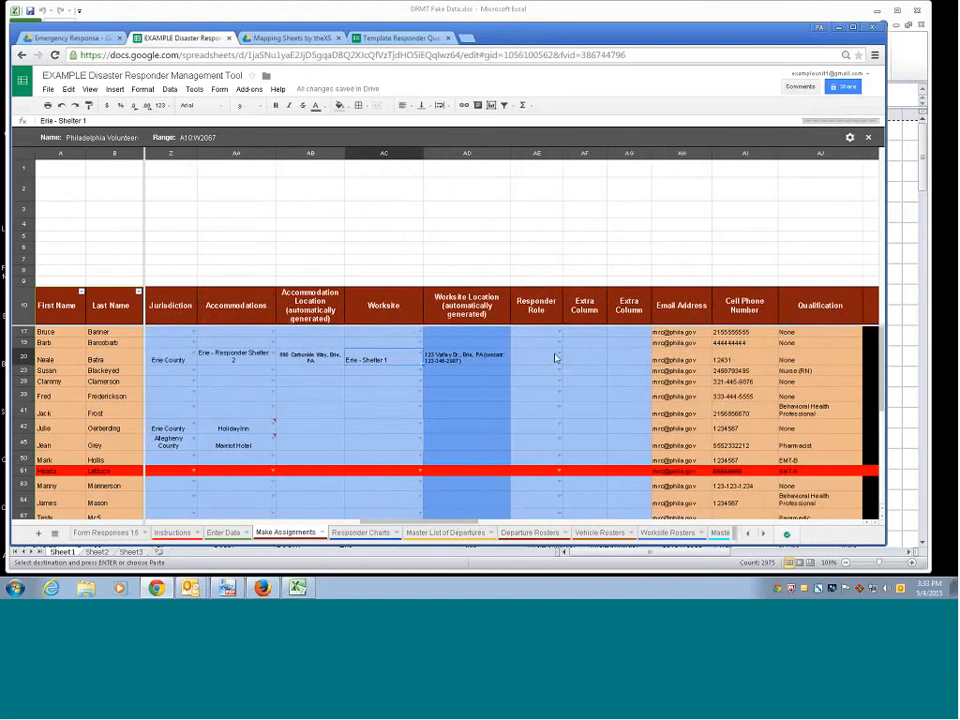
left_click(800, 360)
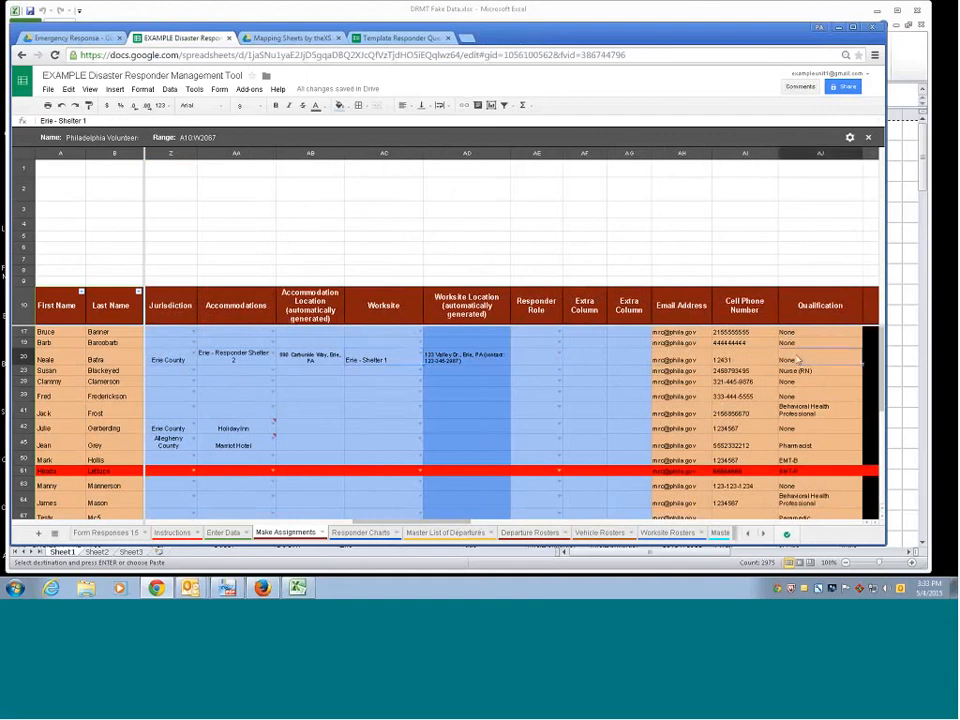
left_click(560, 356)
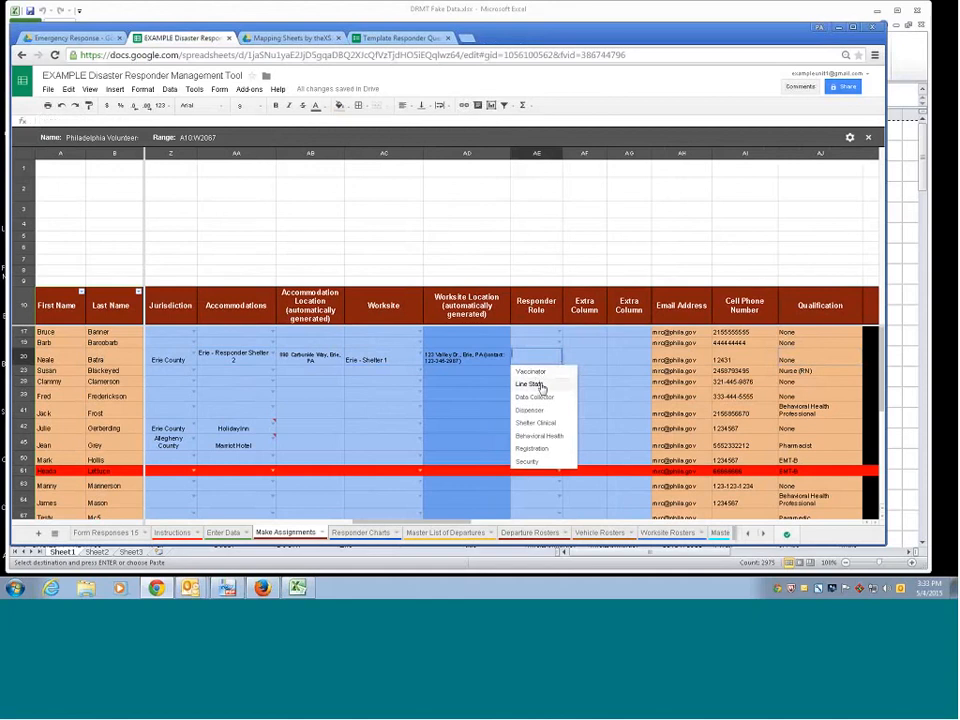
left_click(540, 385)
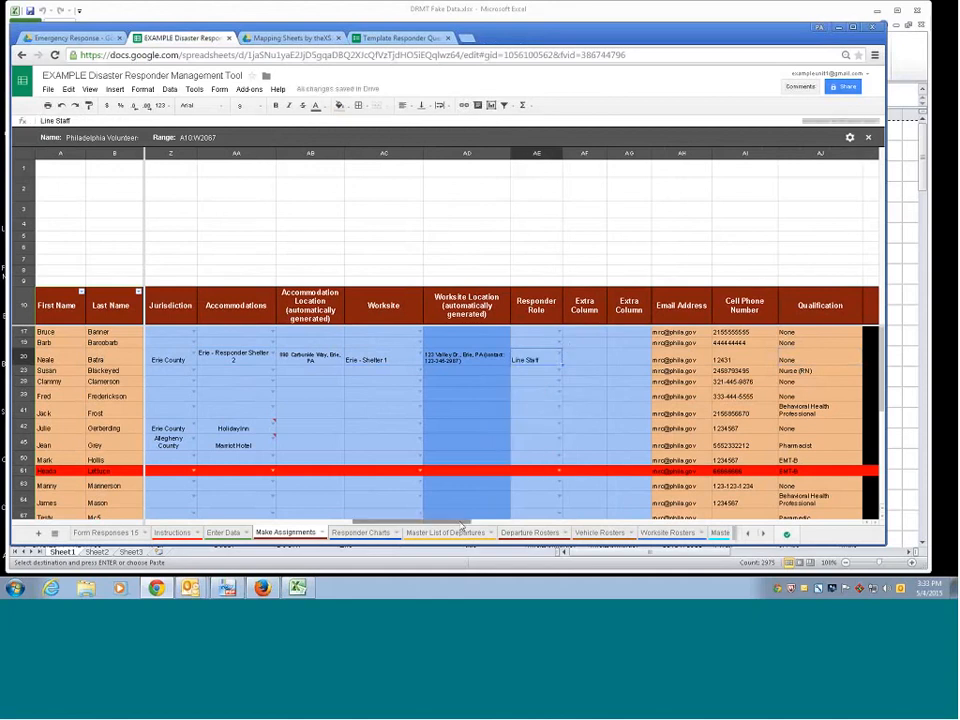
- Set the Shift 1 date for the responder in row 20 to 2015-10-15
left_click_drag(462, 524, 583, 527)
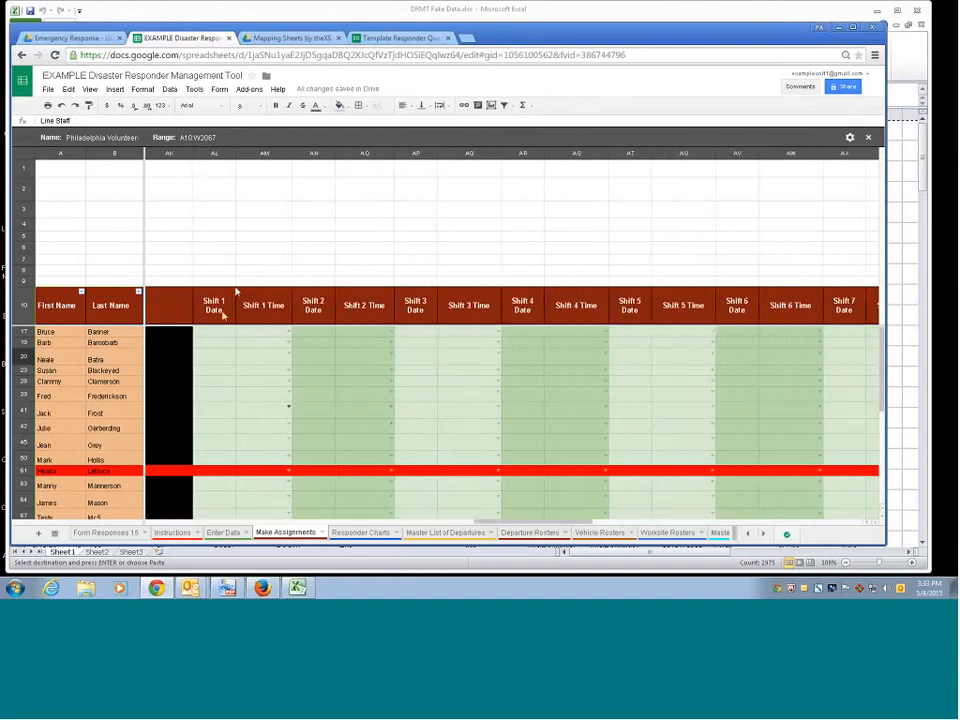
left_click_drag(70, 361, 98, 361)
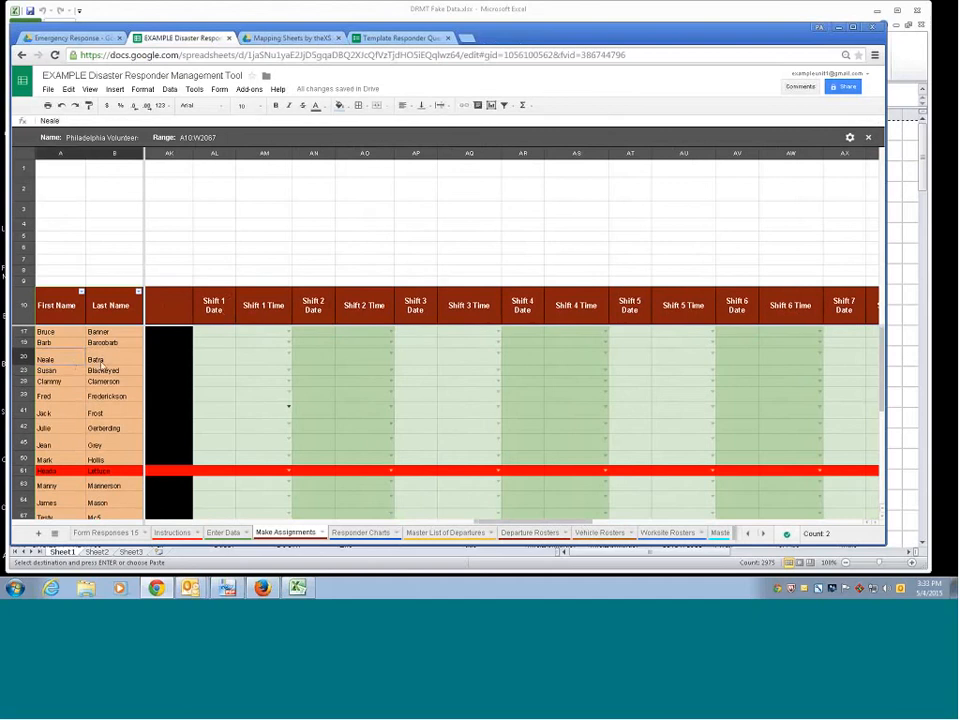
left_click(134, 362)
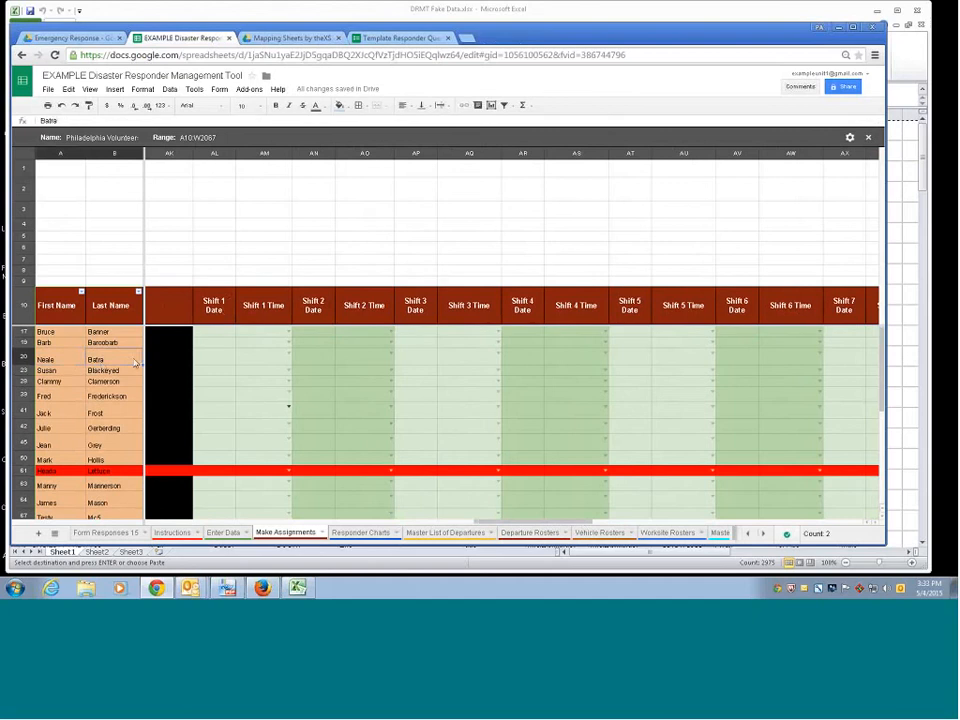
double_click(218, 361)
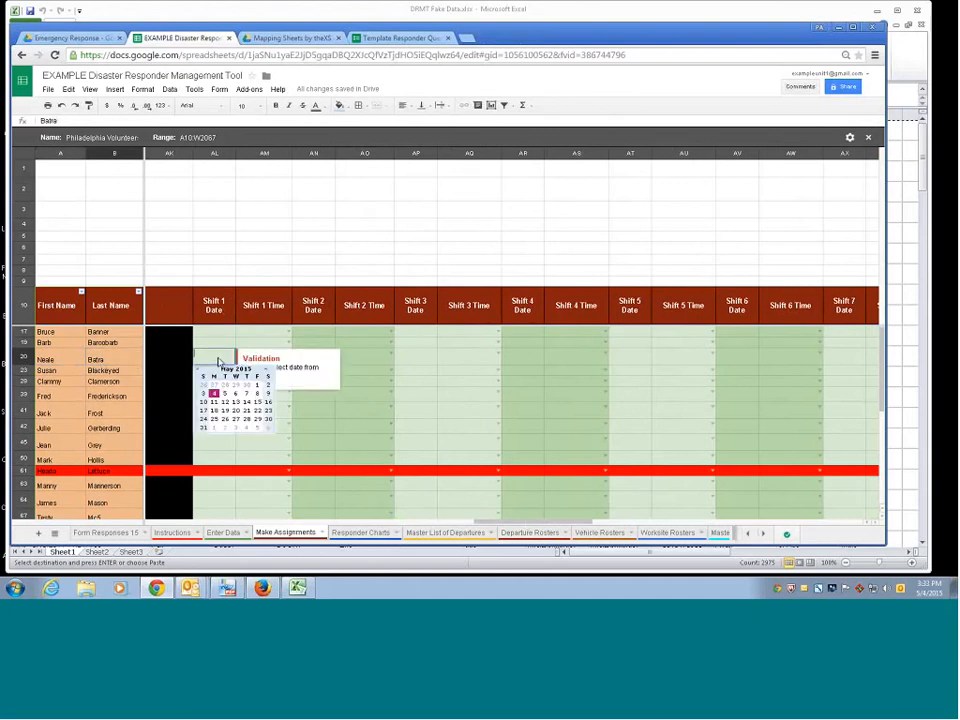
left_click(267, 370)
left_click(267, 370)
left_click(267, 370)
left_click(267, 370)
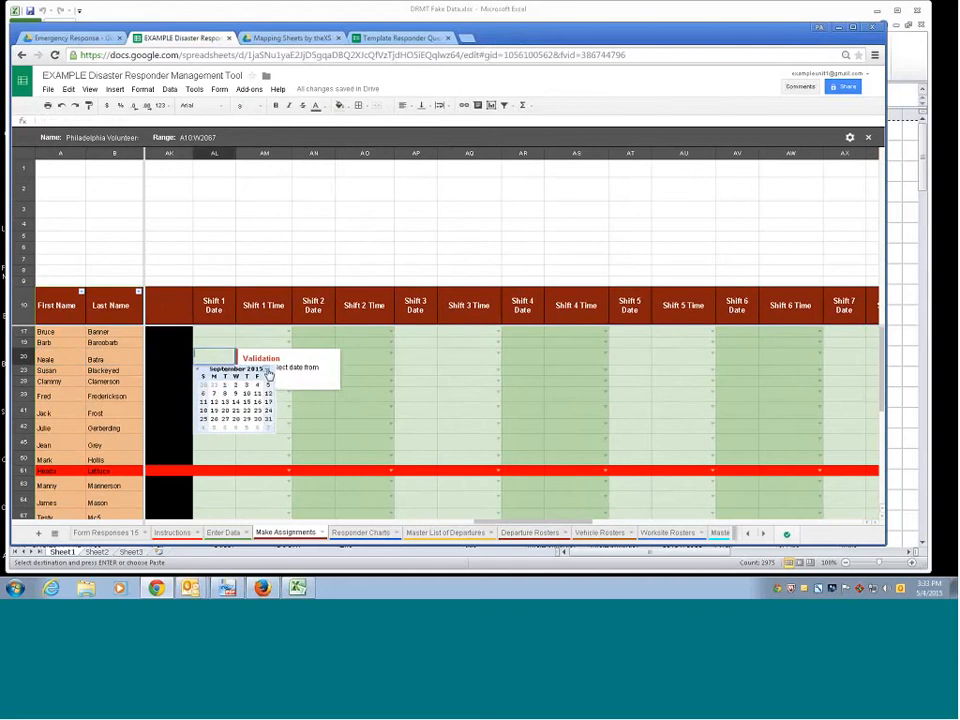
left_click(267, 370)
left_click(237, 402)
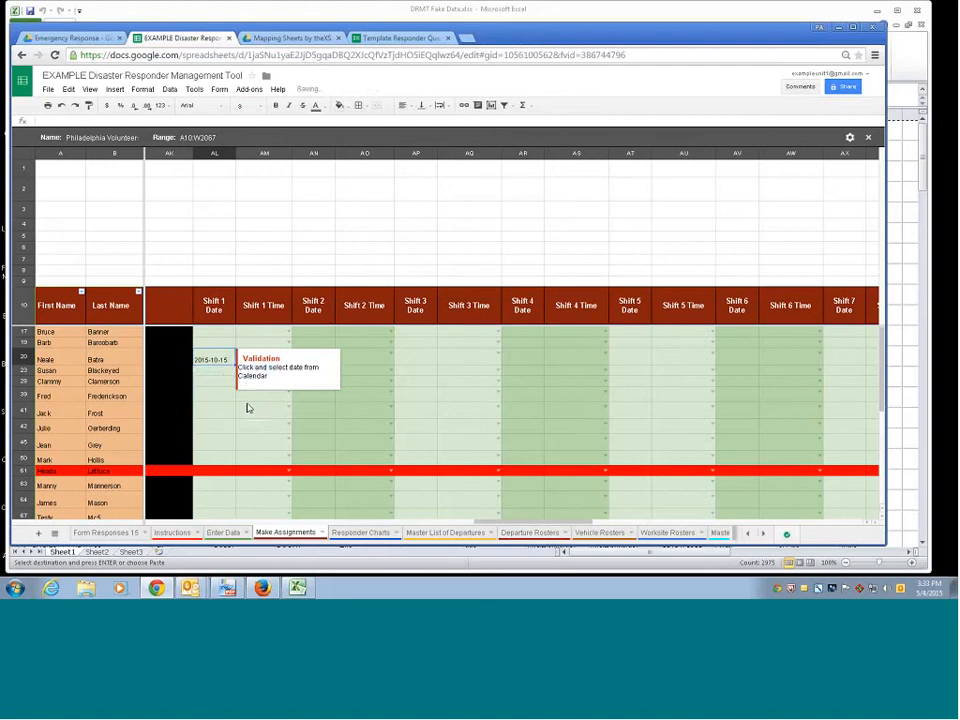
- Set the Shift 1 time for the responder in row 20 to DAY - 7am-7pm
left_click(379, 360)
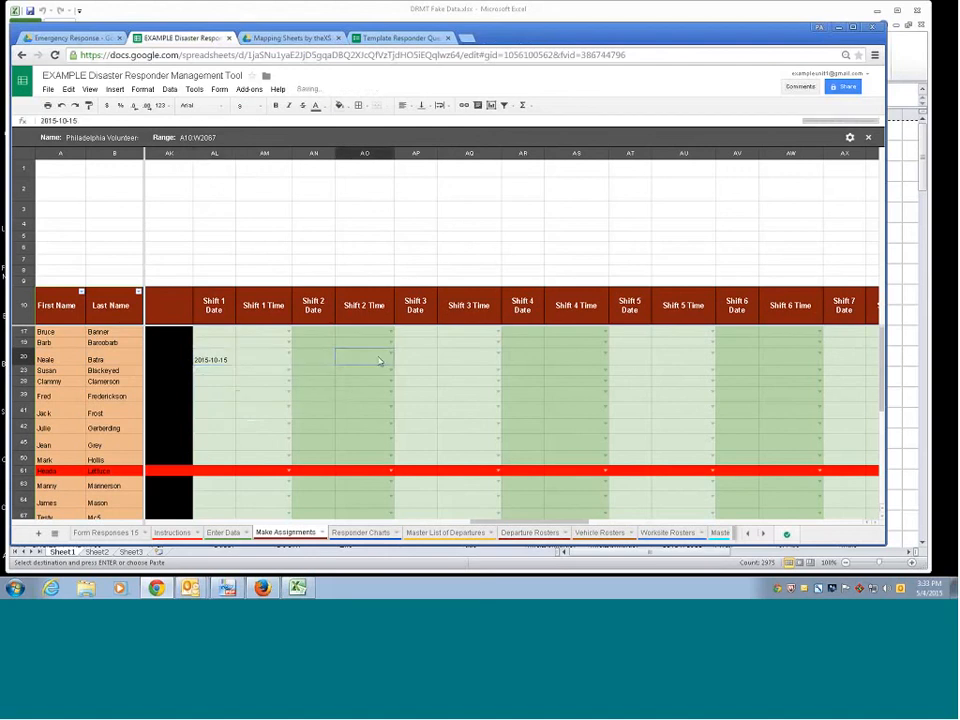
left_click(289, 357)
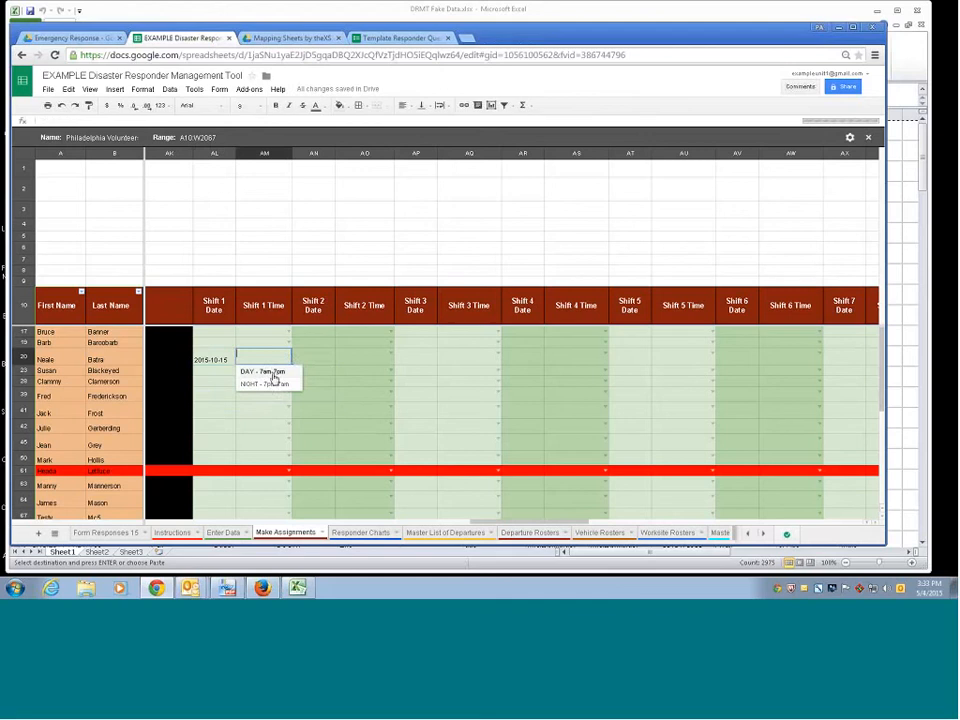
left_click(276, 372)
- Schedule row 20's Shift 2 for 2015-10-16 with the DAY - 7am-7pm time
left_click(313, 357)
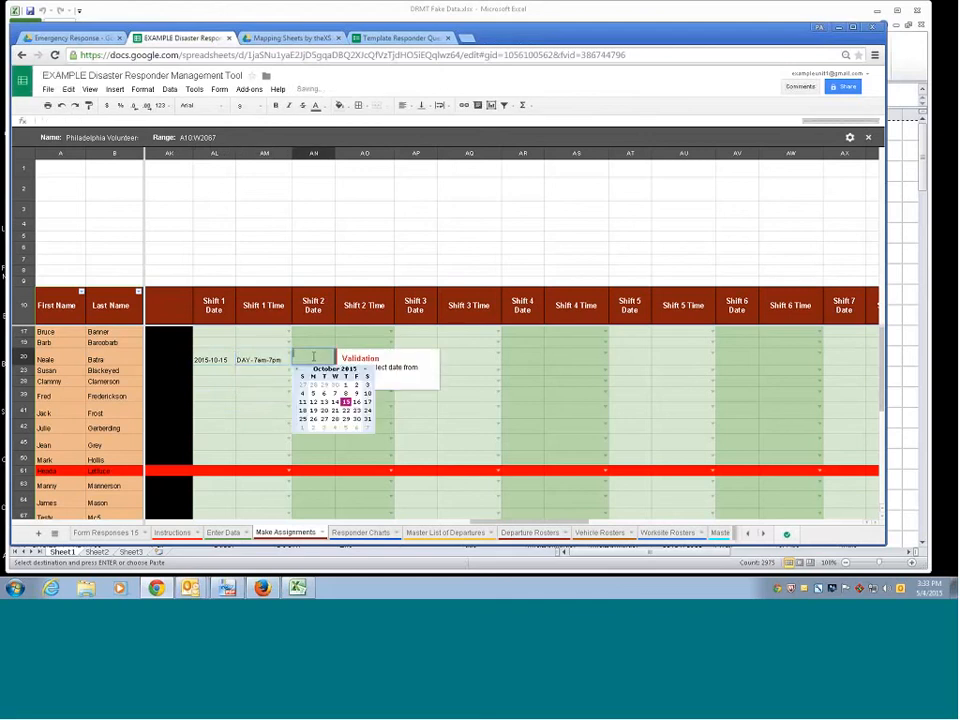
left_click(356, 401)
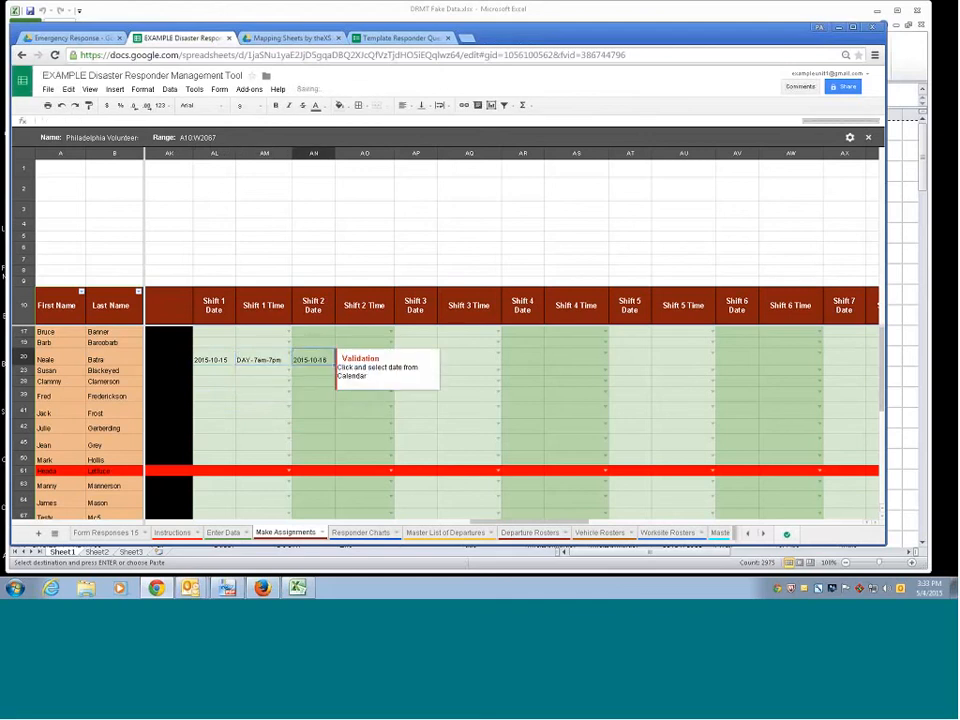
left_click(388, 358)
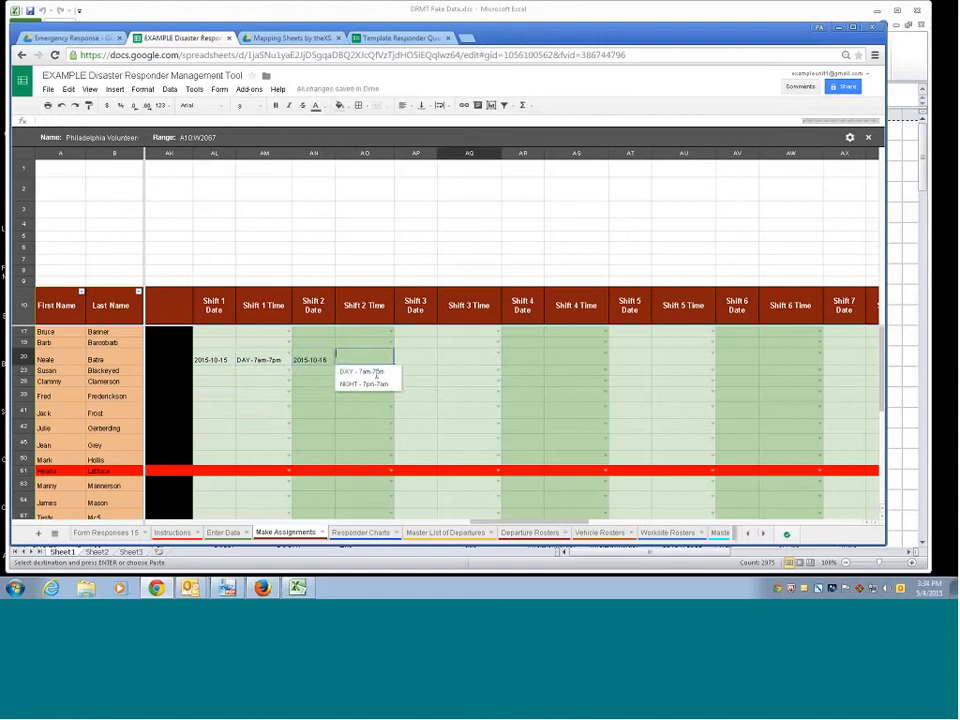
left_click(368, 373)
- Schedule row 20's Shift 3 for 2015-10-17 with the DAY - 7am-7pm time
left_click(411, 363)
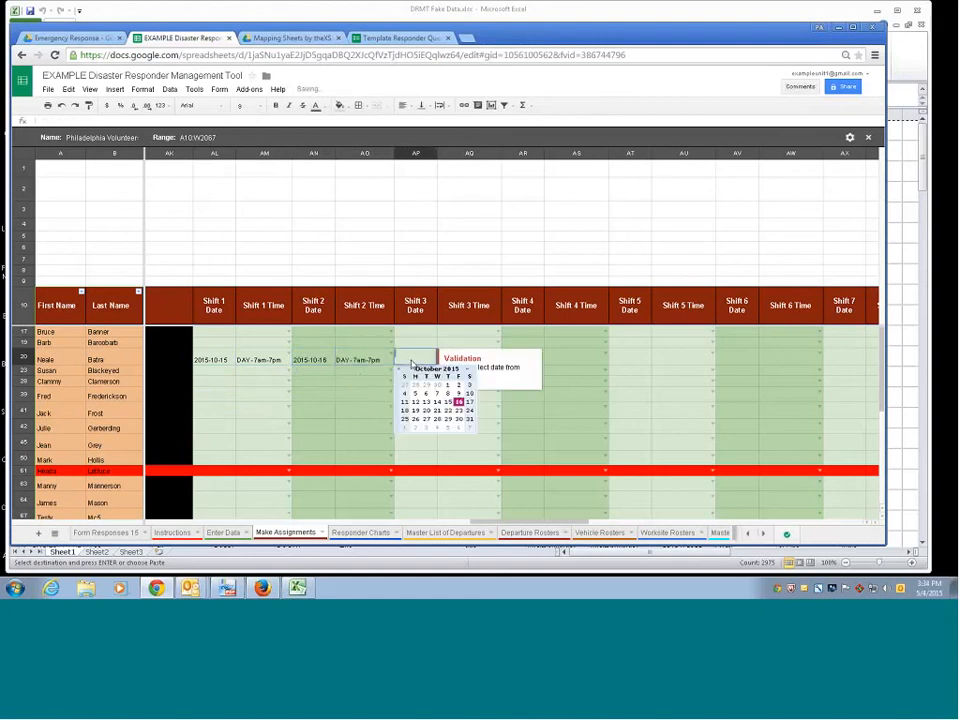
left_click(467, 401)
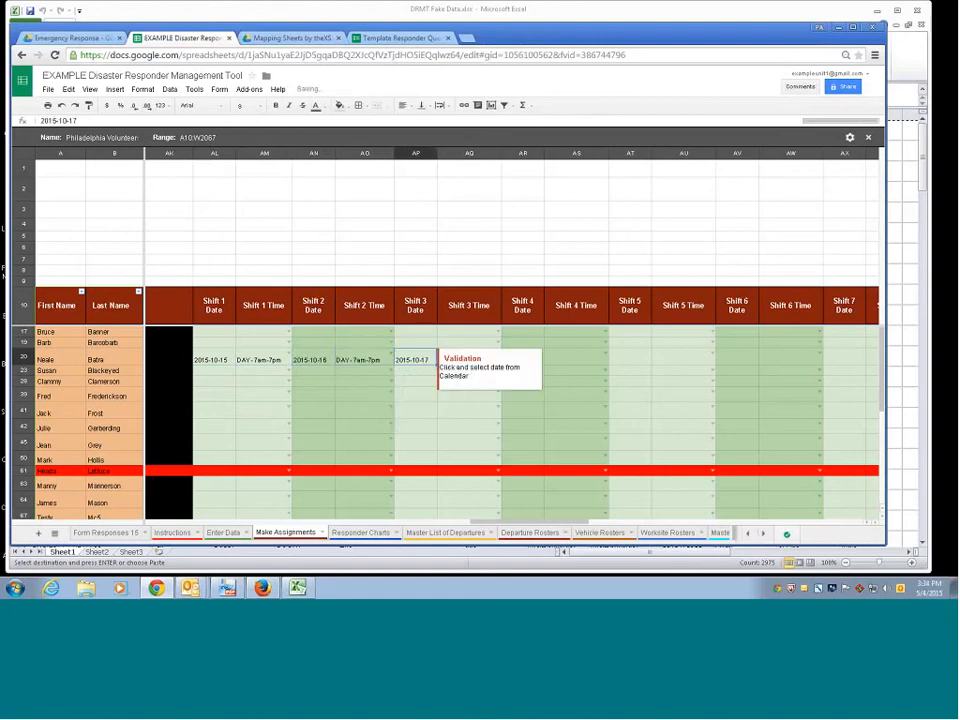
left_click(471, 357)
left_click(496, 361)
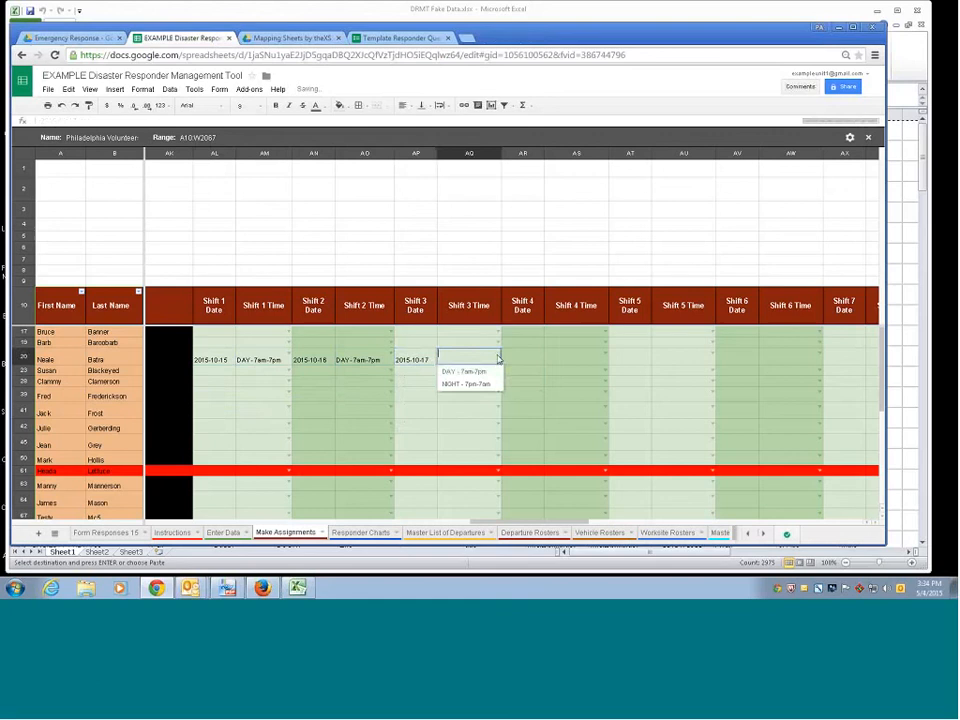
left_click(474, 371)
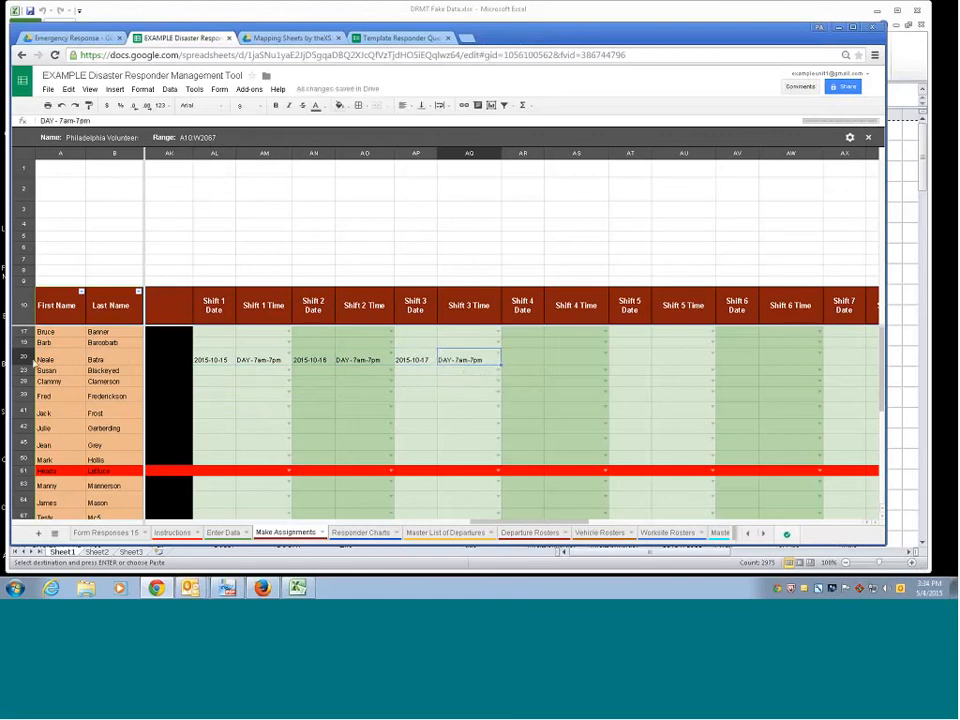
- Schedule row 20's Shift 4 for 2015-10-18 with the DAY - 7am-7pm time
double_click(515, 356)
left_click(511, 410)
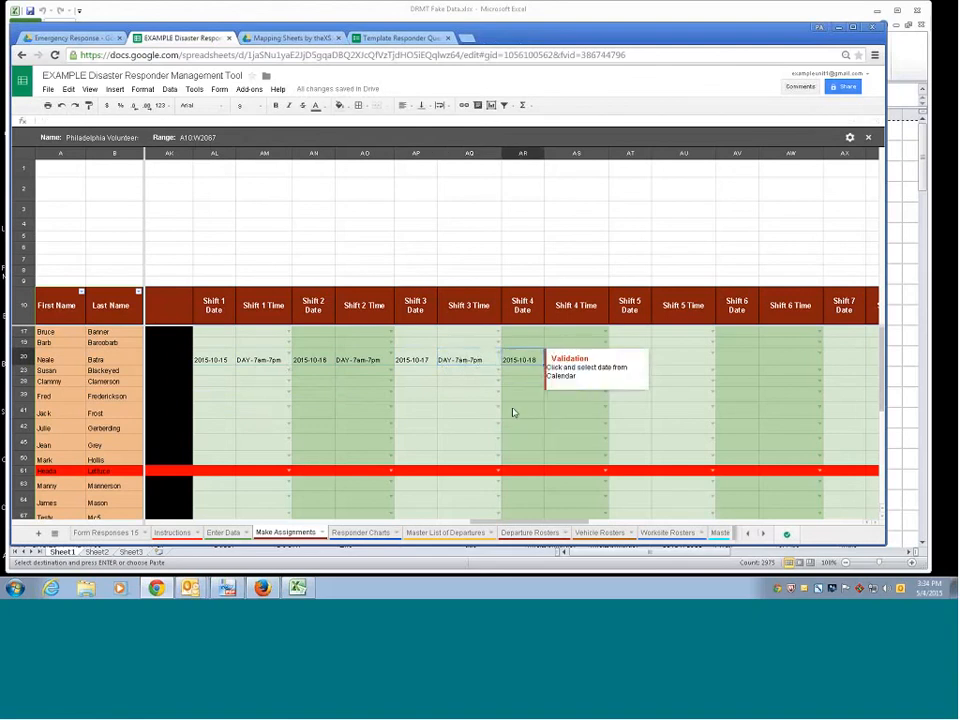
double_click(575, 360)
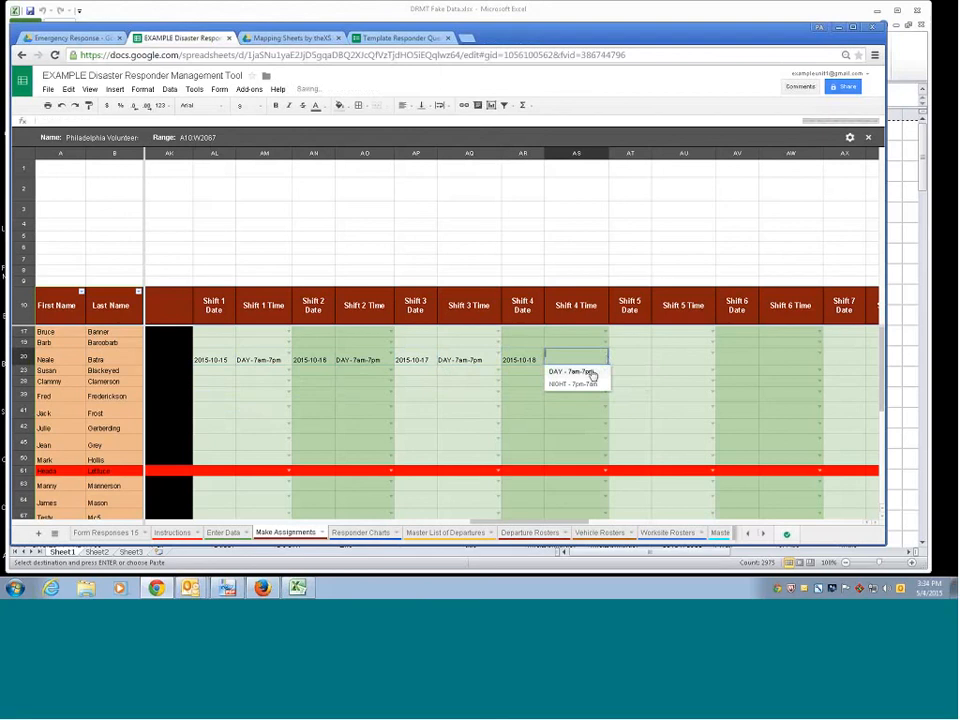
left_click(565, 372)
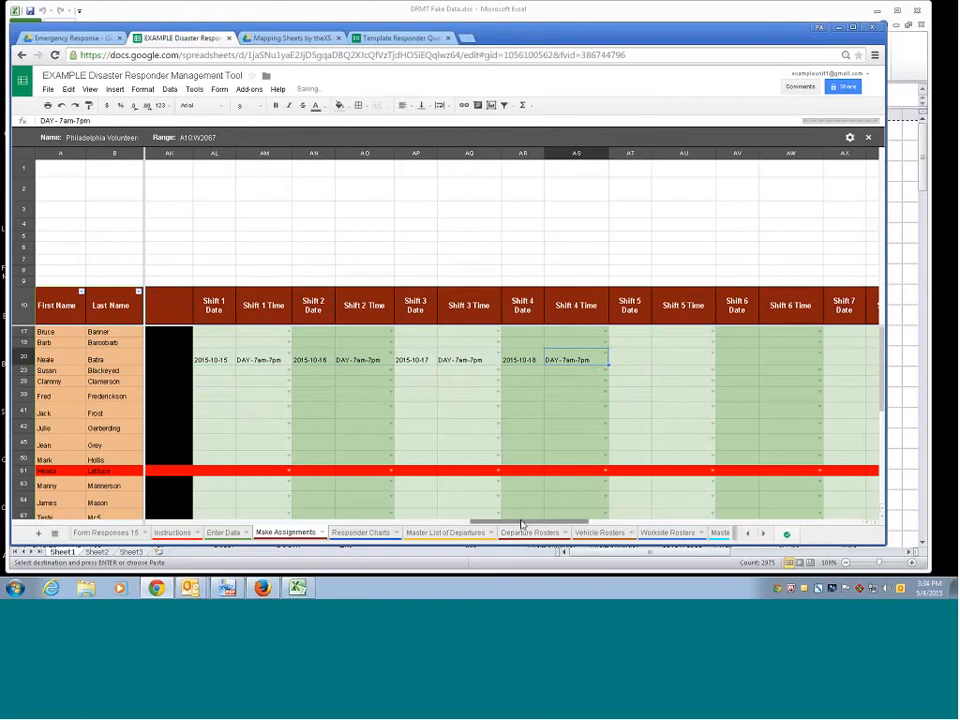
- Switch the row 20 responder role to Vaccinator and restore it to Line Staff
left_click_drag(520, 522, 477, 520)
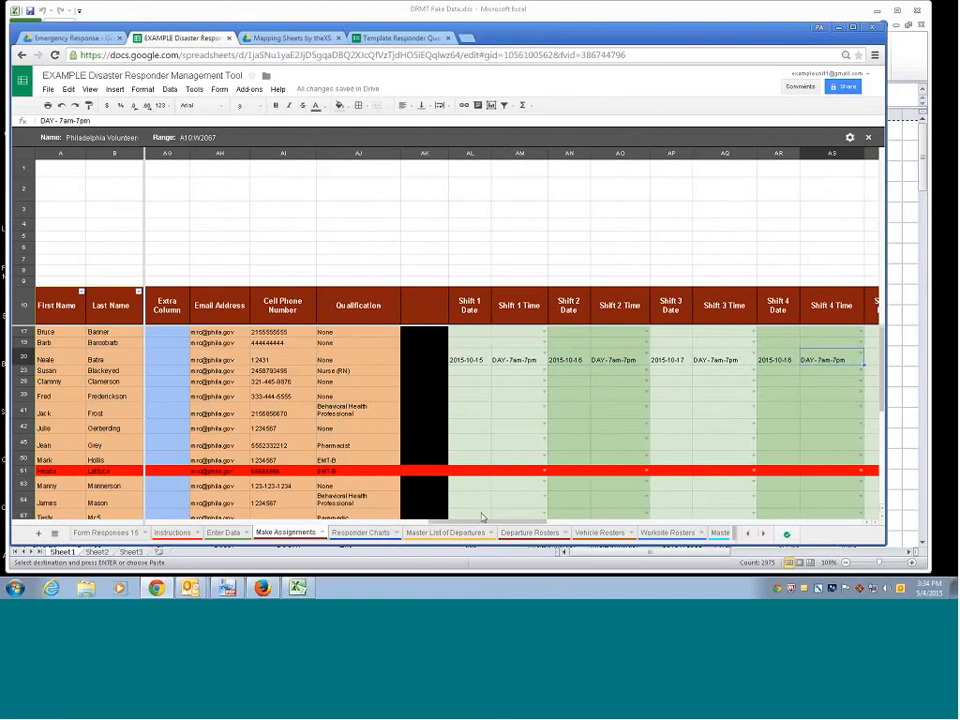
left_click_drag(481, 517, 452, 525)
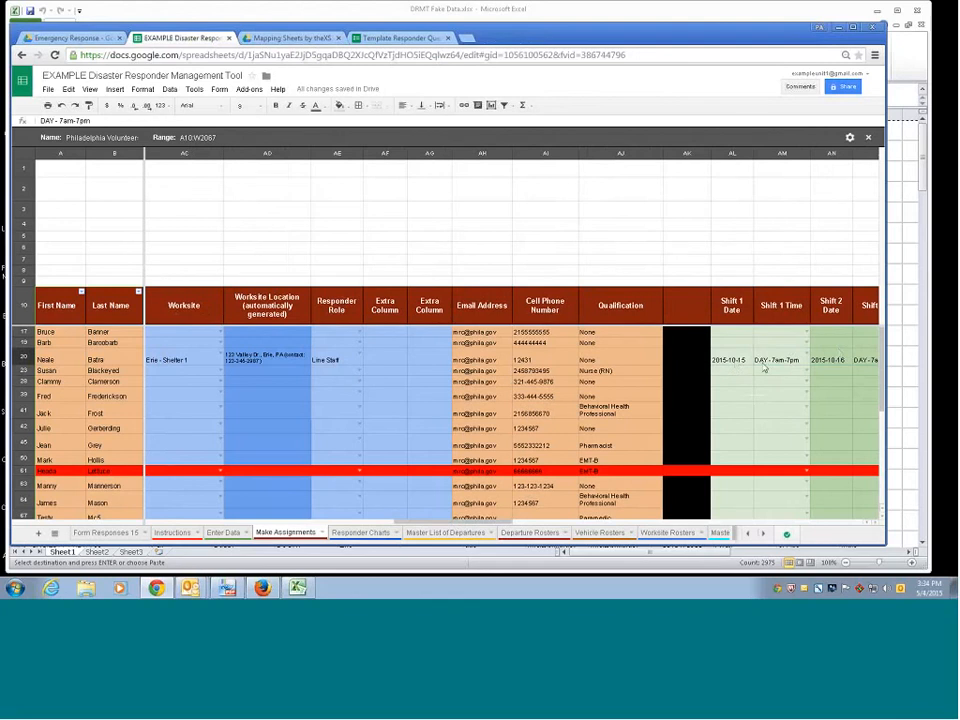
left_click(335, 360)
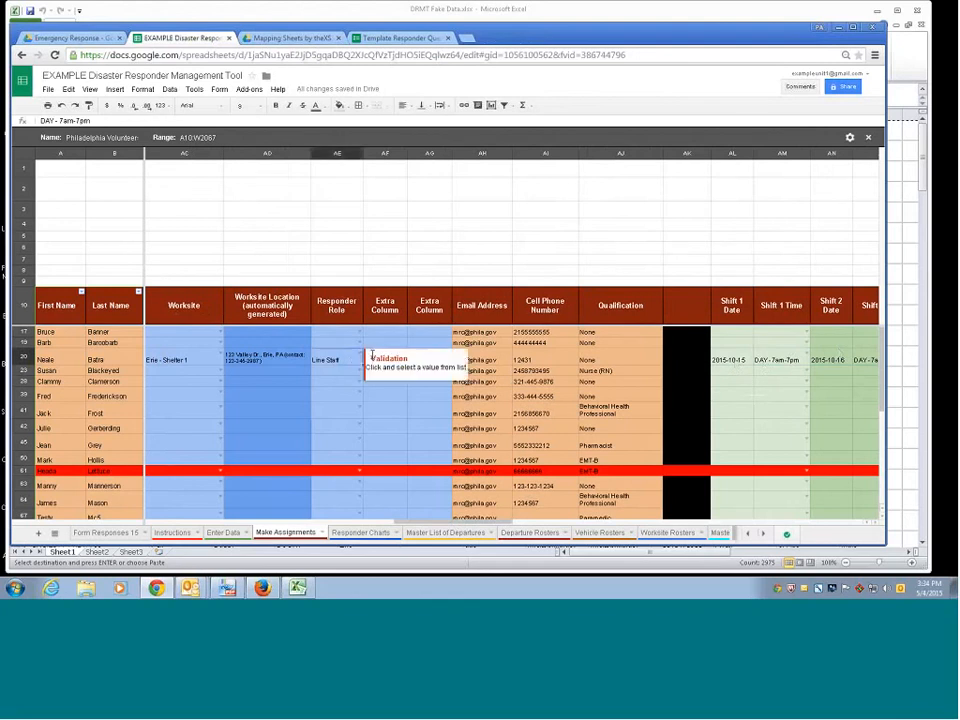
left_click(285, 357)
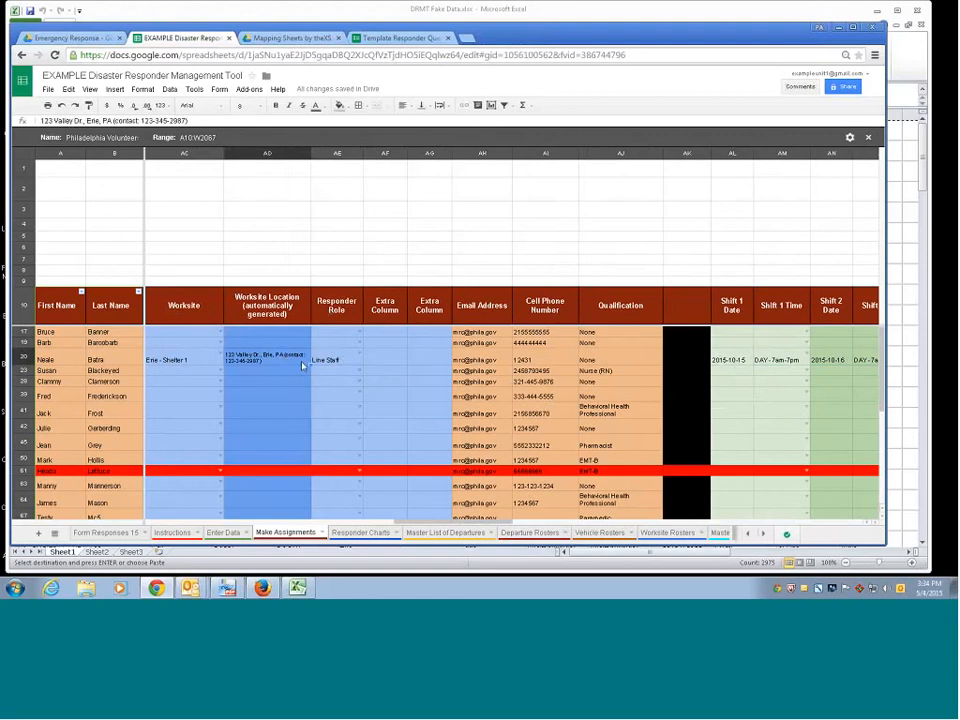
double_click(340, 357)
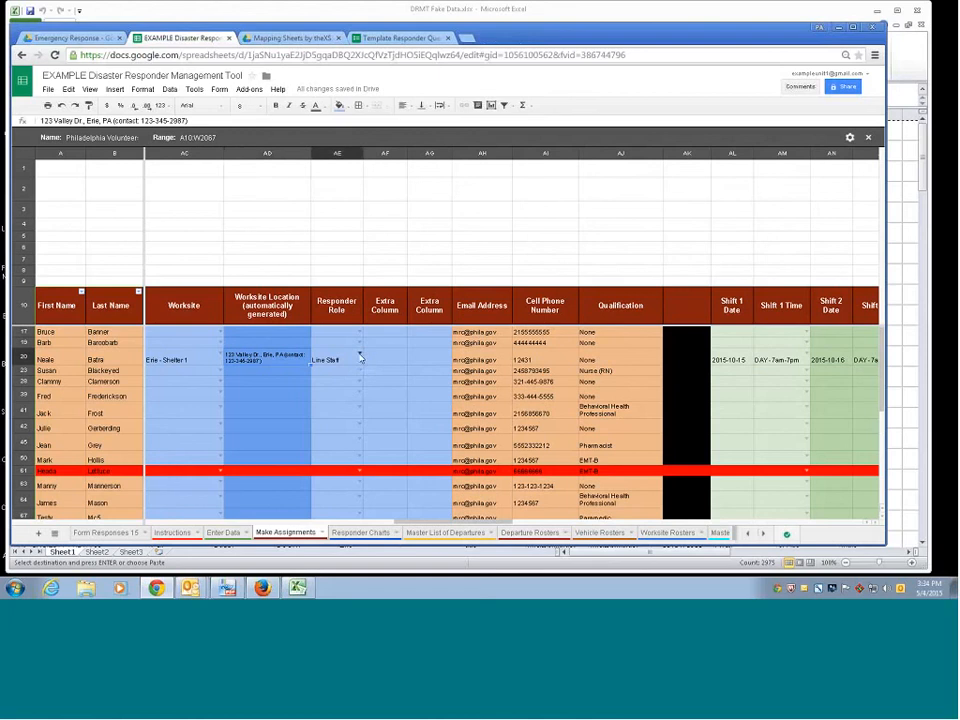
key("Tab")
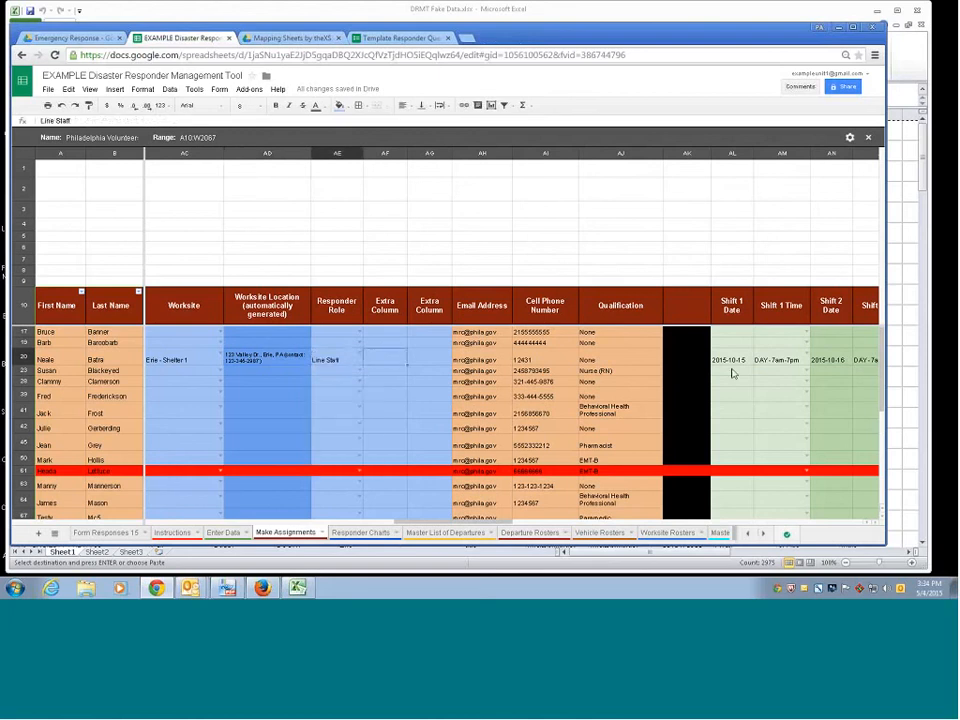
double_click(355, 358)
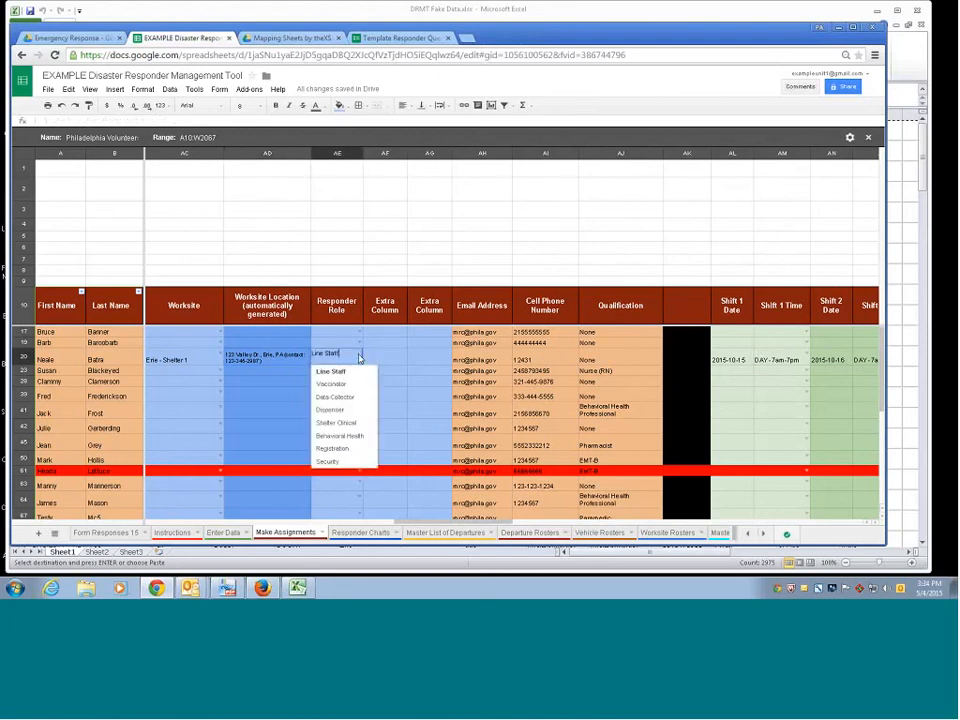
left_click(345, 388)
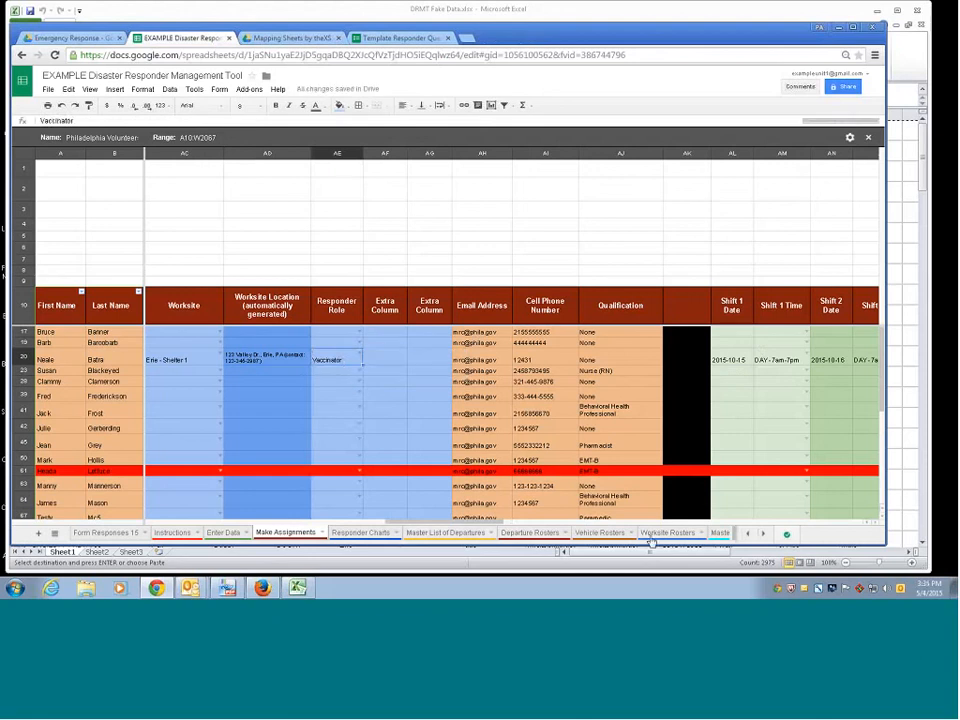
left_click(350, 356)
left_click(346, 376)
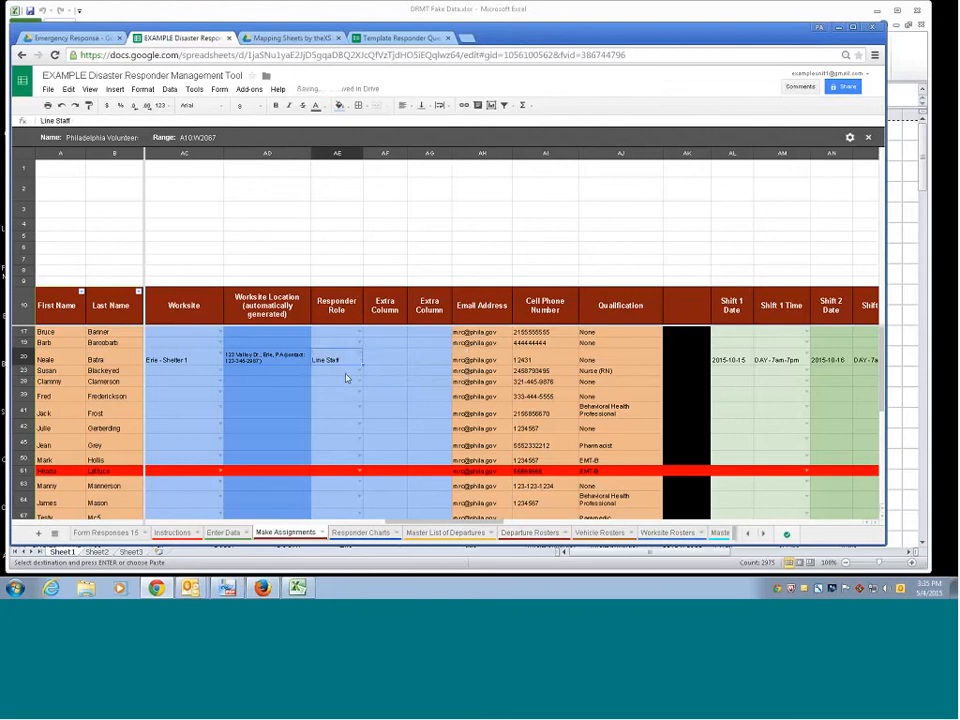
- Look through the shift date and time columns up to Shift 10 on the assignments sheet
left_click(370, 363)
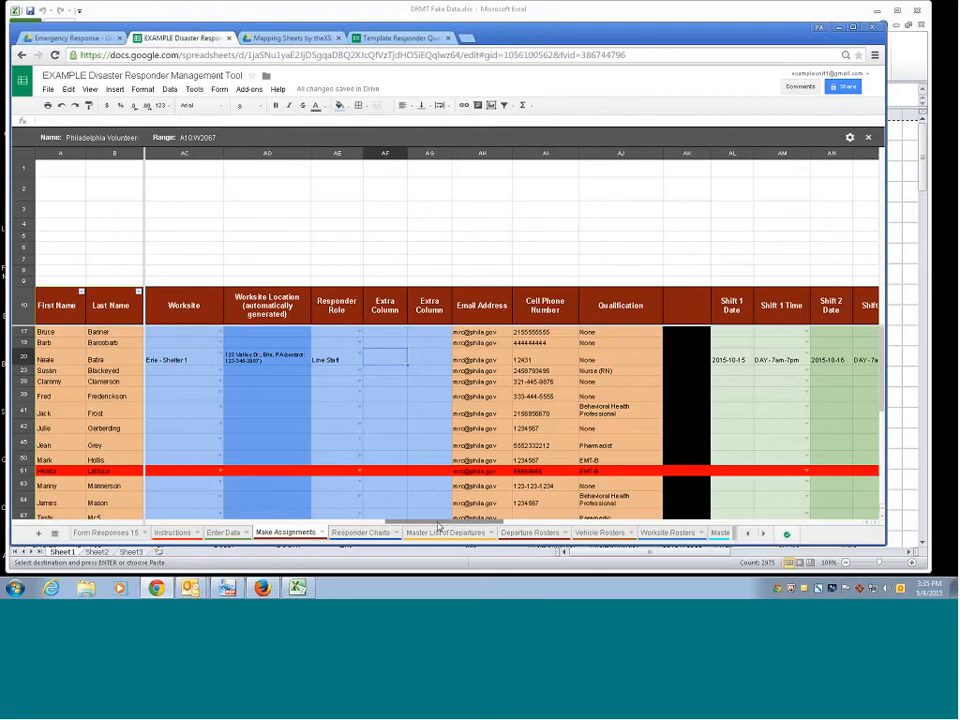
left_click_drag(438, 527, 512, 527)
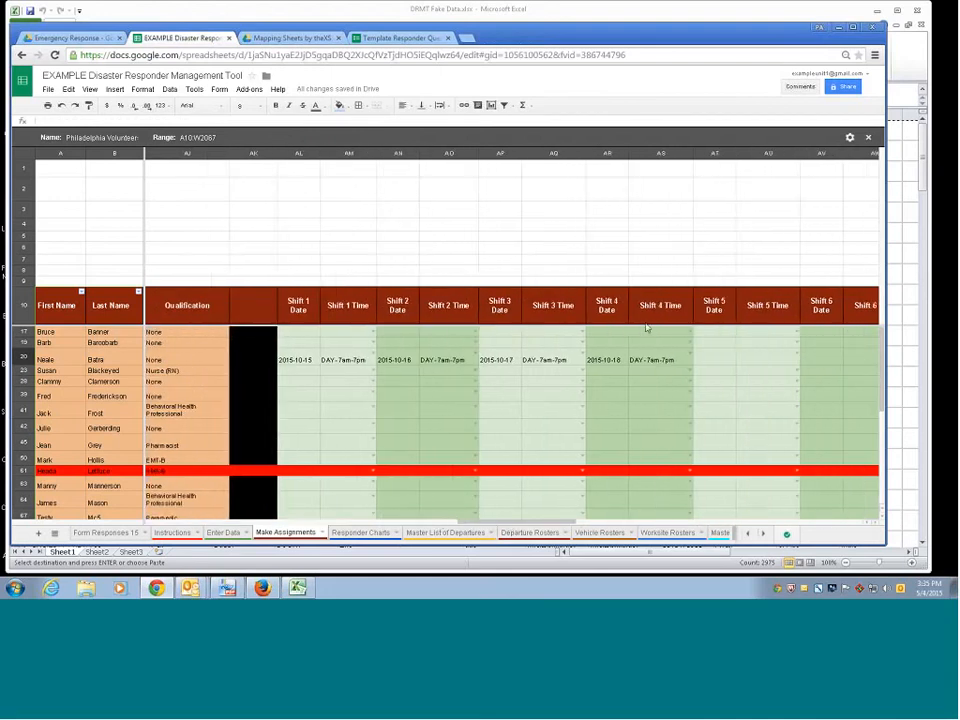
left_click_drag(549, 525, 633, 525)
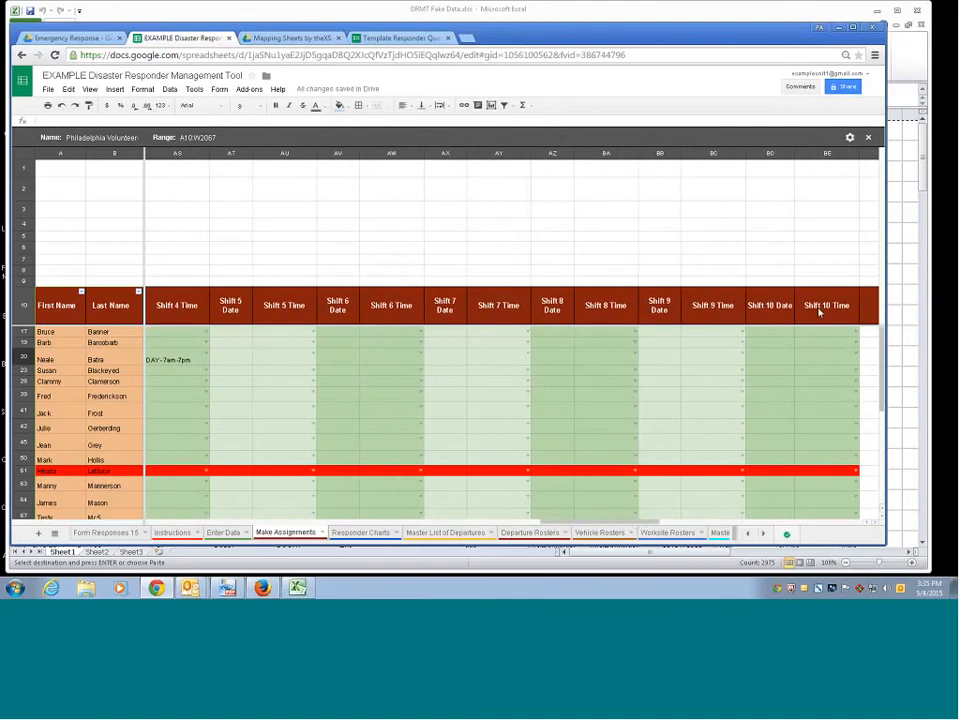
left_click_drag(606, 523, 640, 524)
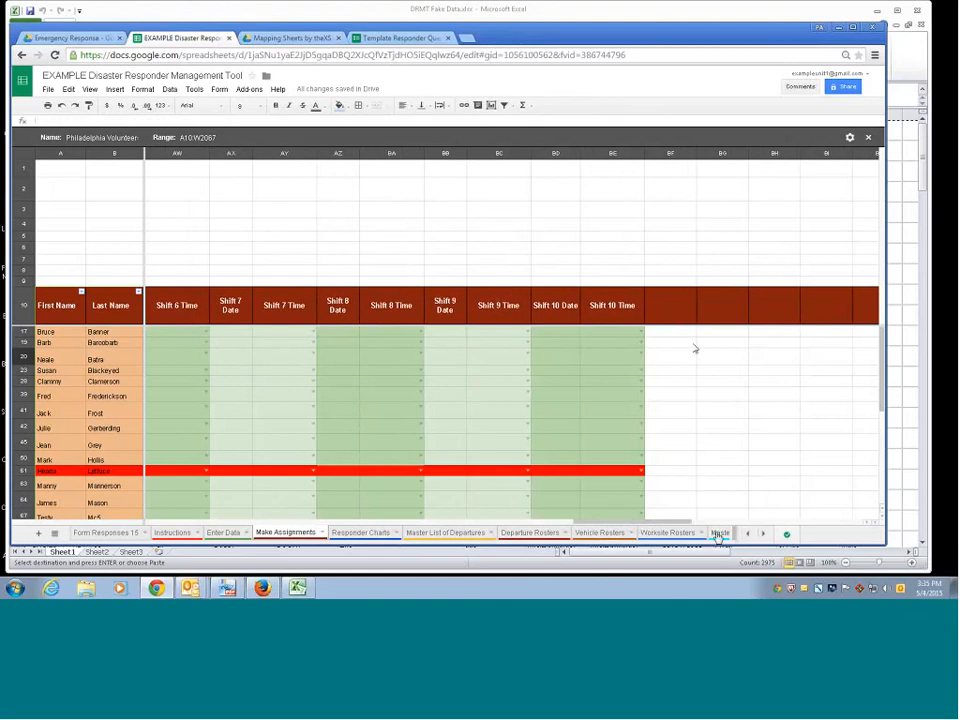
- Open the Worksite Rosters sheet and examine its worksite, date and shift selectors and the listed responder roles
left_click(668, 532)
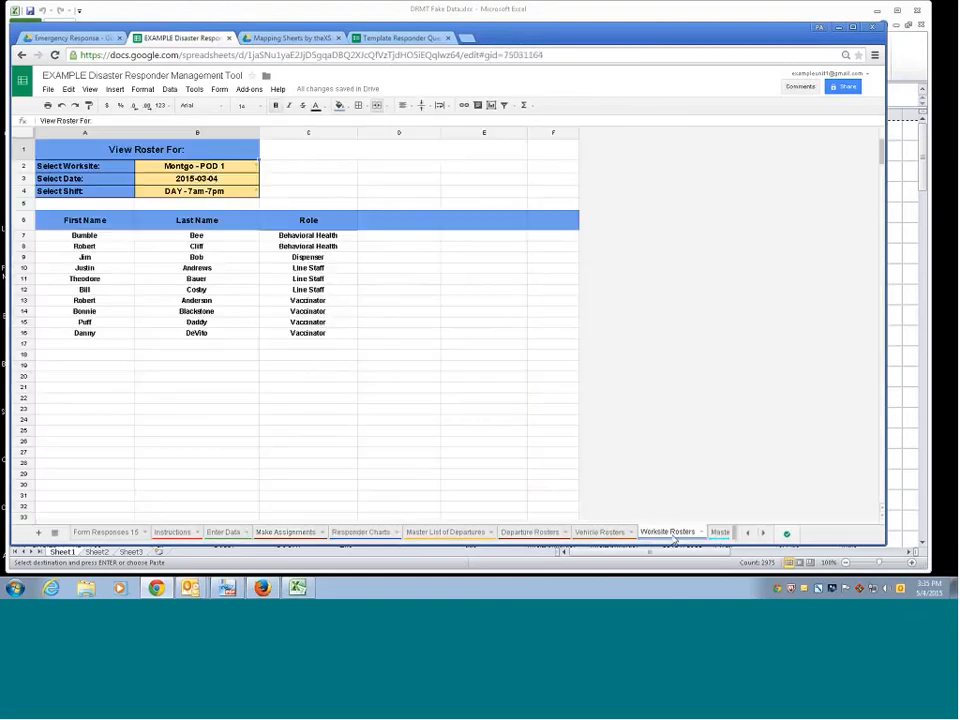
left_click(221, 169)
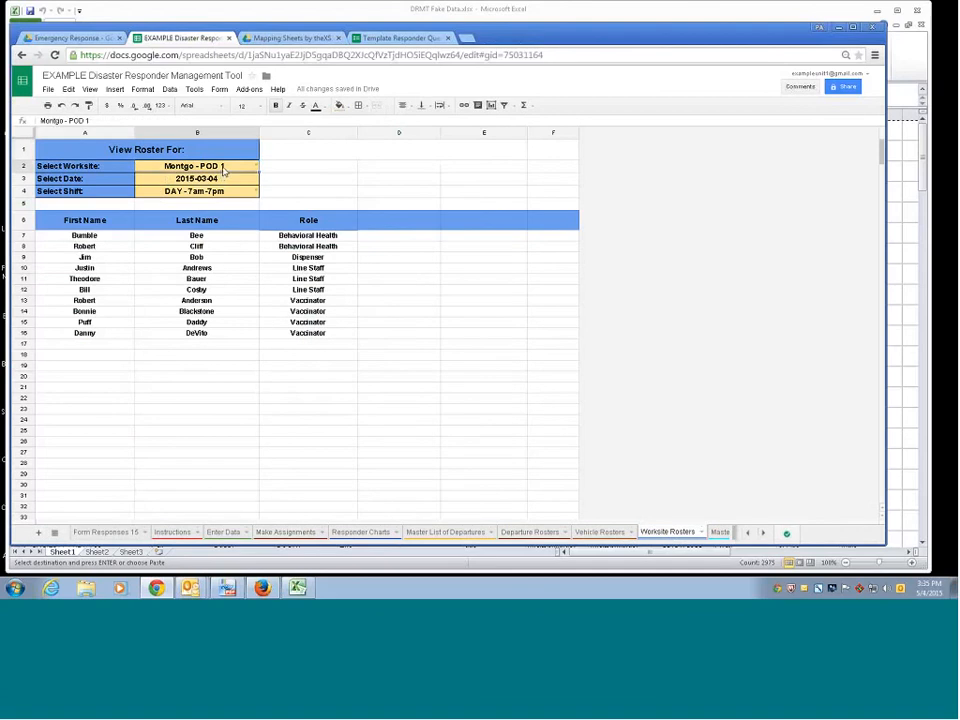
left_click(256, 167)
left_click(238, 184)
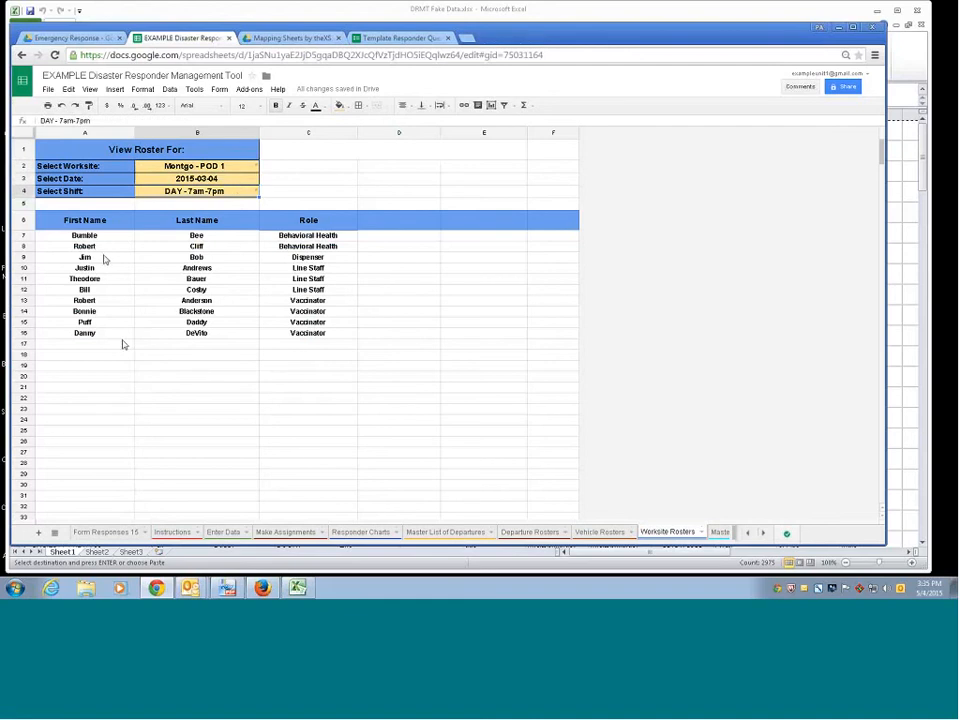
left_click_drag(308, 235, 326, 336)
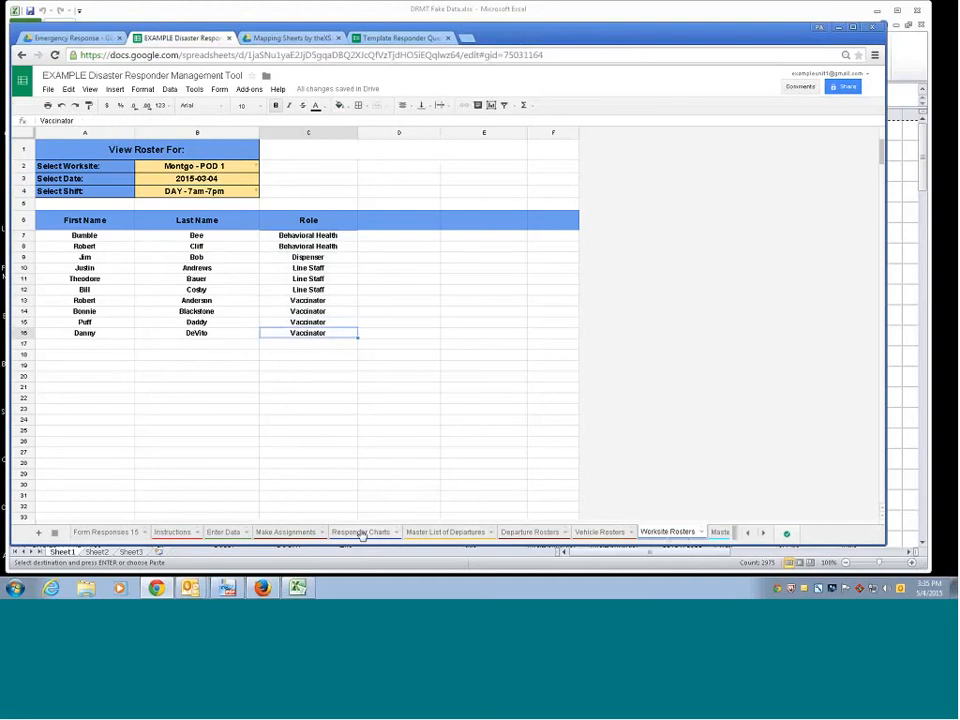
- Return to the Make Assignments sheet and review row 20's Shift 1 time choices, qualification and scheduled shifts
left_click(272, 535)
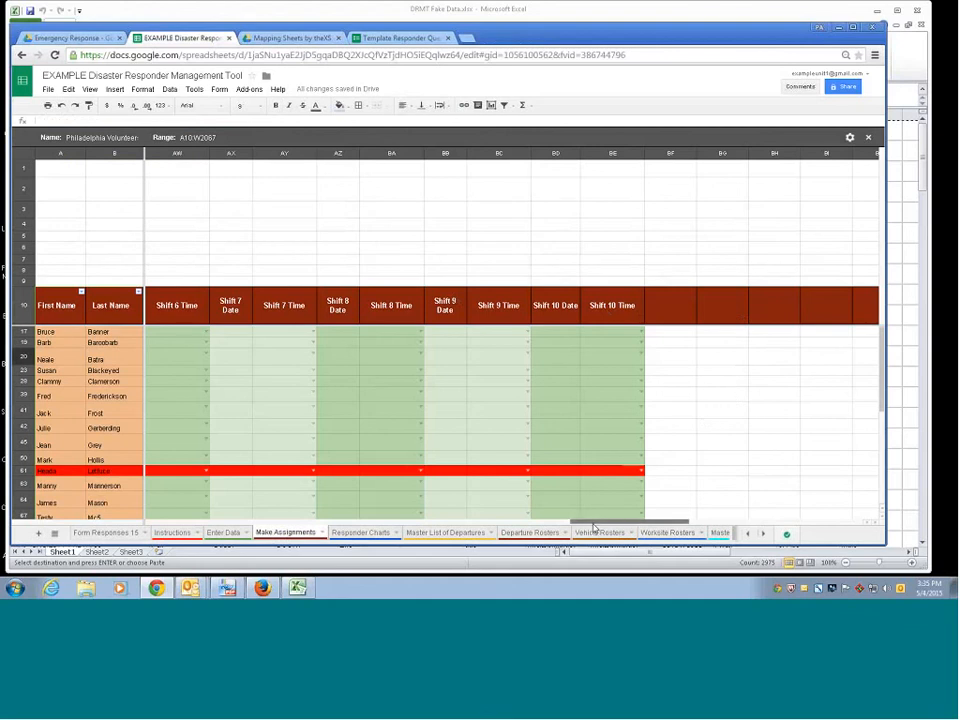
left_click_drag(594, 522, 485, 525)
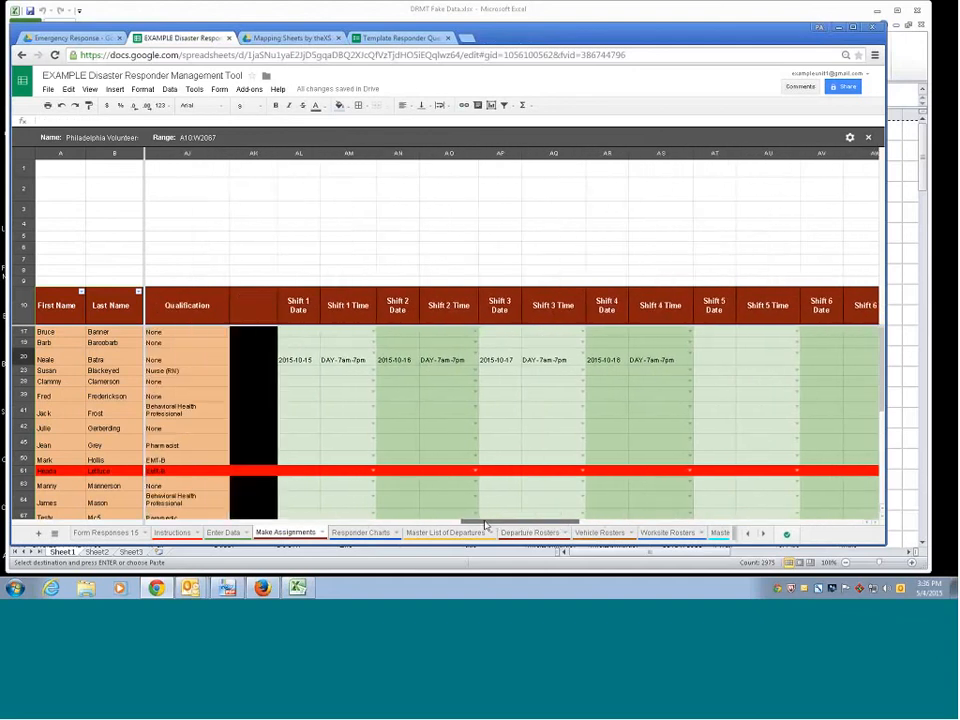
double_click(362, 359)
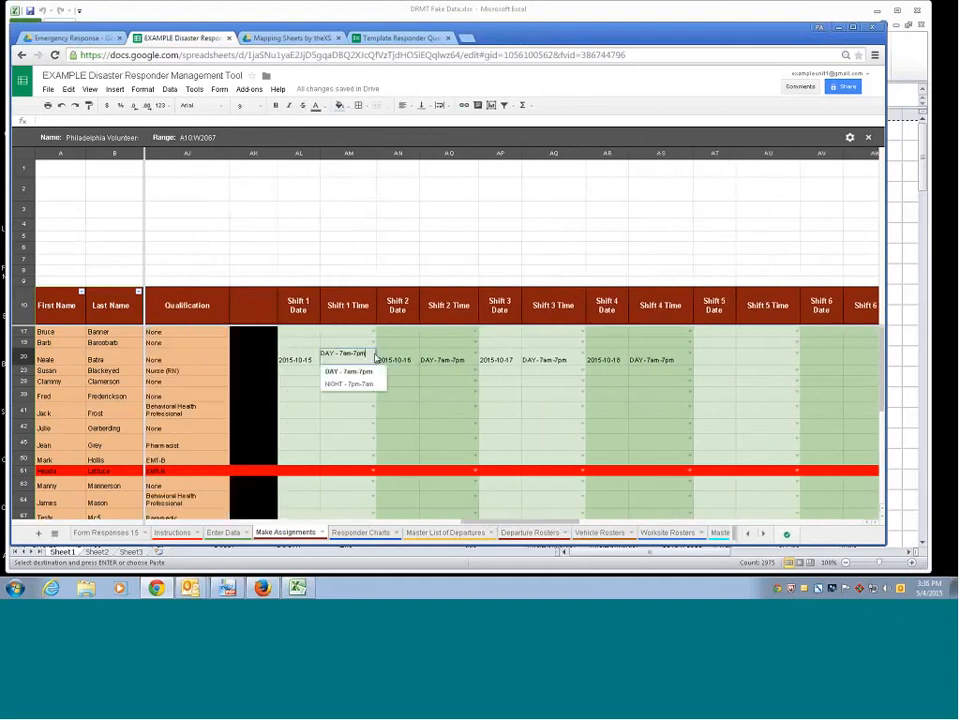
left_click(348, 371)
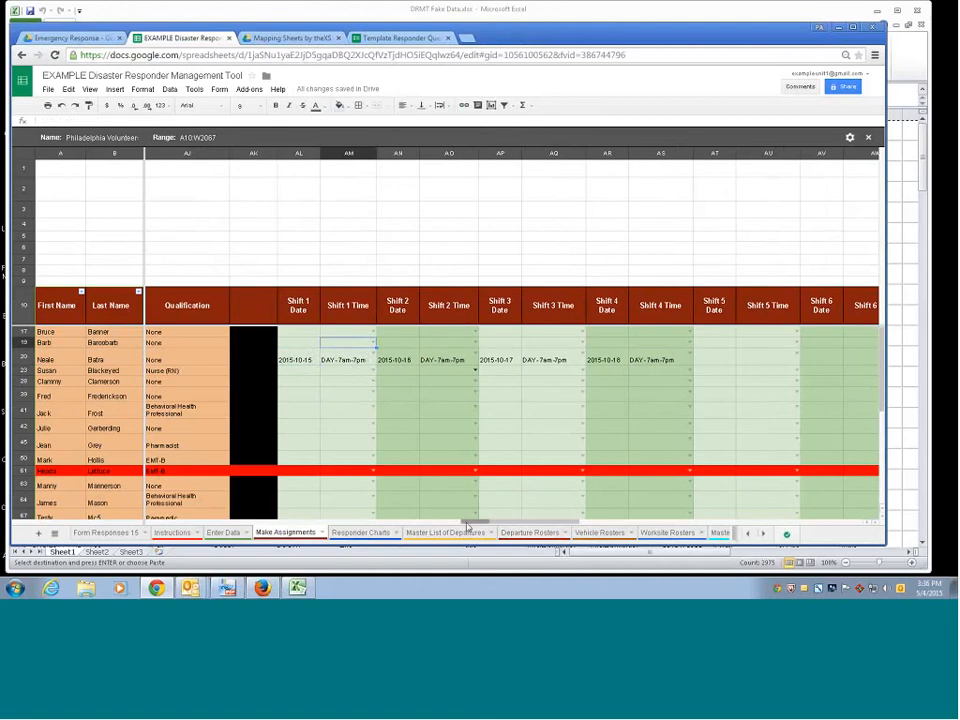
left_click_drag(467, 525, 428, 525)
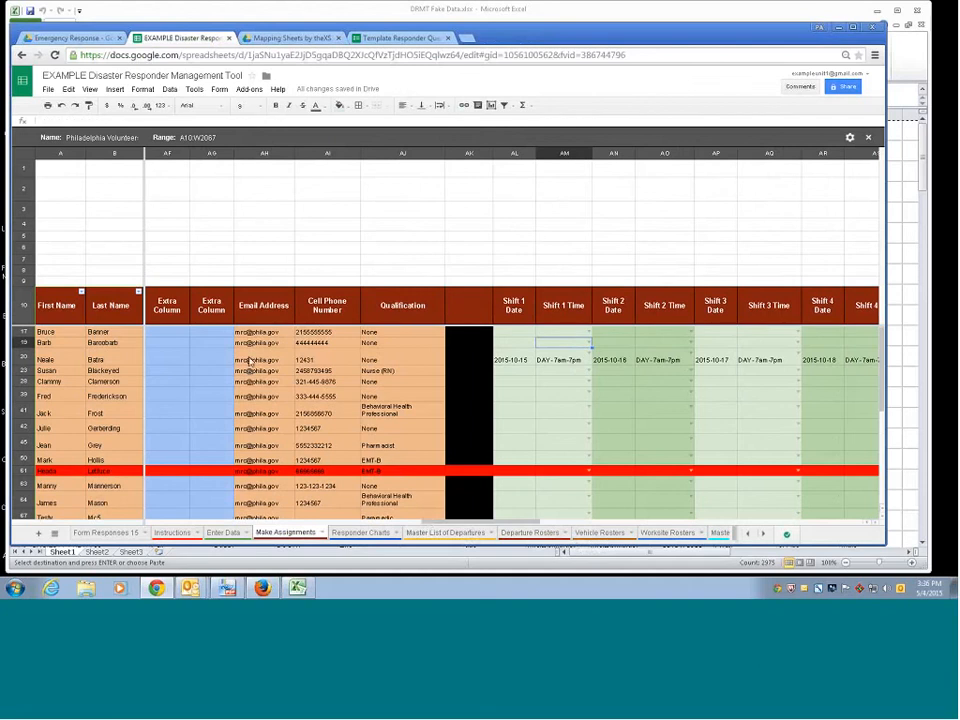
left_click(402, 360)
left_click(564, 360)
left_click(614, 360)
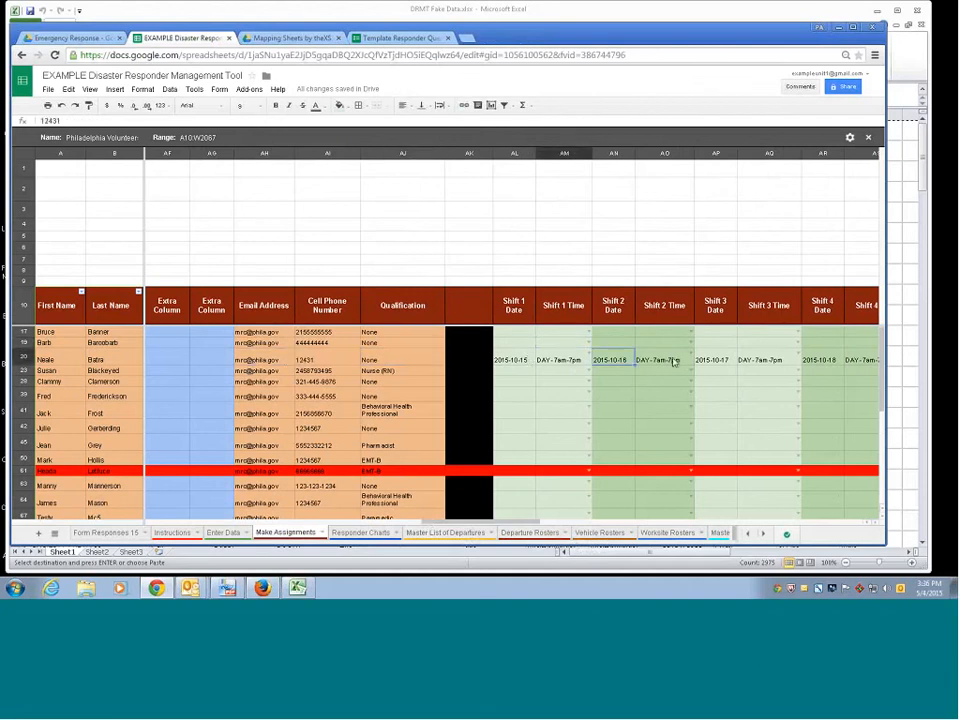
- Select the row 20 responder's record and close the Philadelphia volunteers filter view on the Make Assignments sheet
left_click(54, 362)
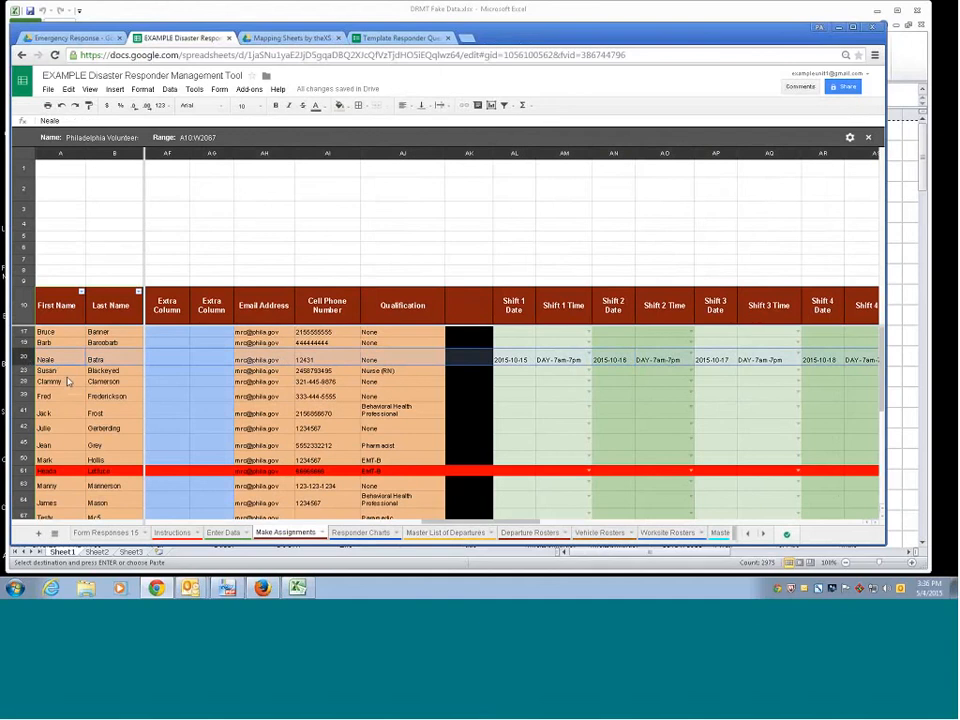
left_click_drag(426, 523, 150, 526)
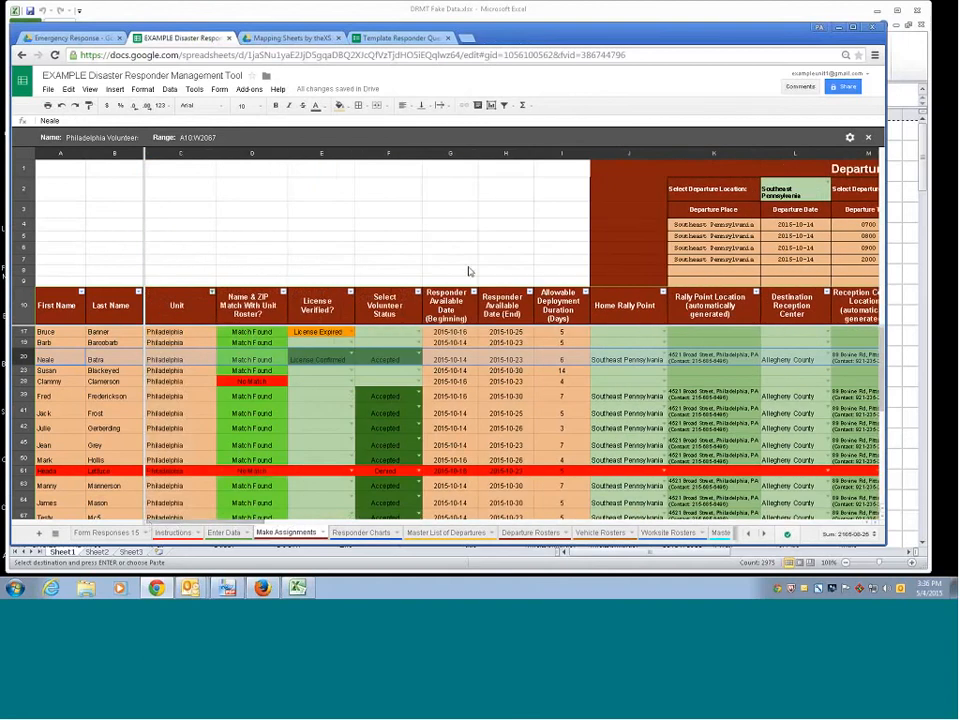
left_click(868, 137)
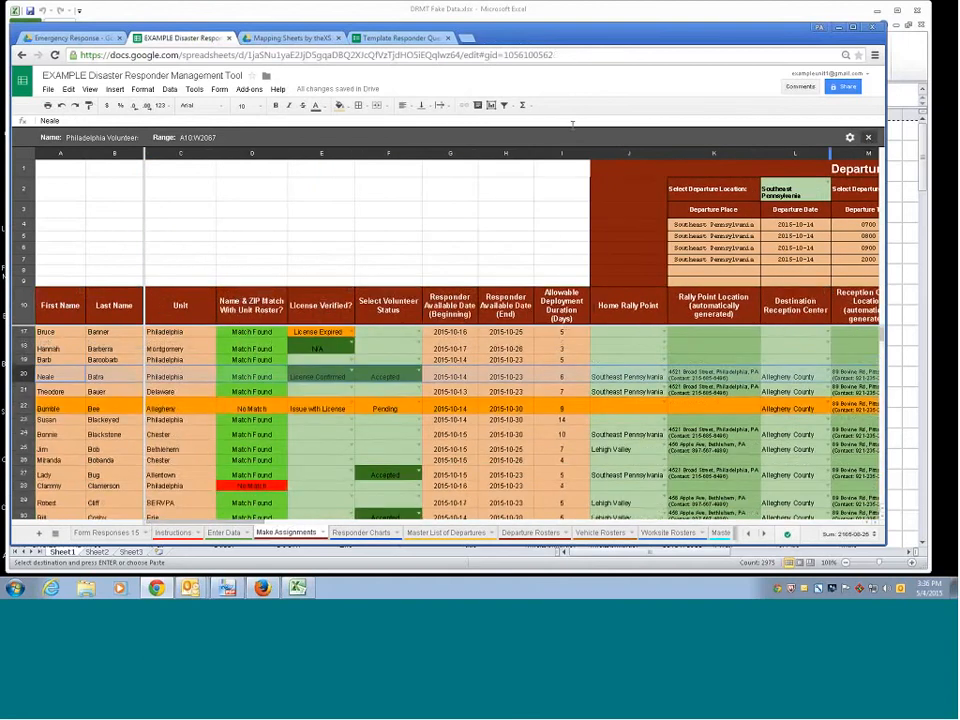
- Install the free autoCrat add-on for the spreadsheet and accept its requested account permissions
left_click(247, 90)
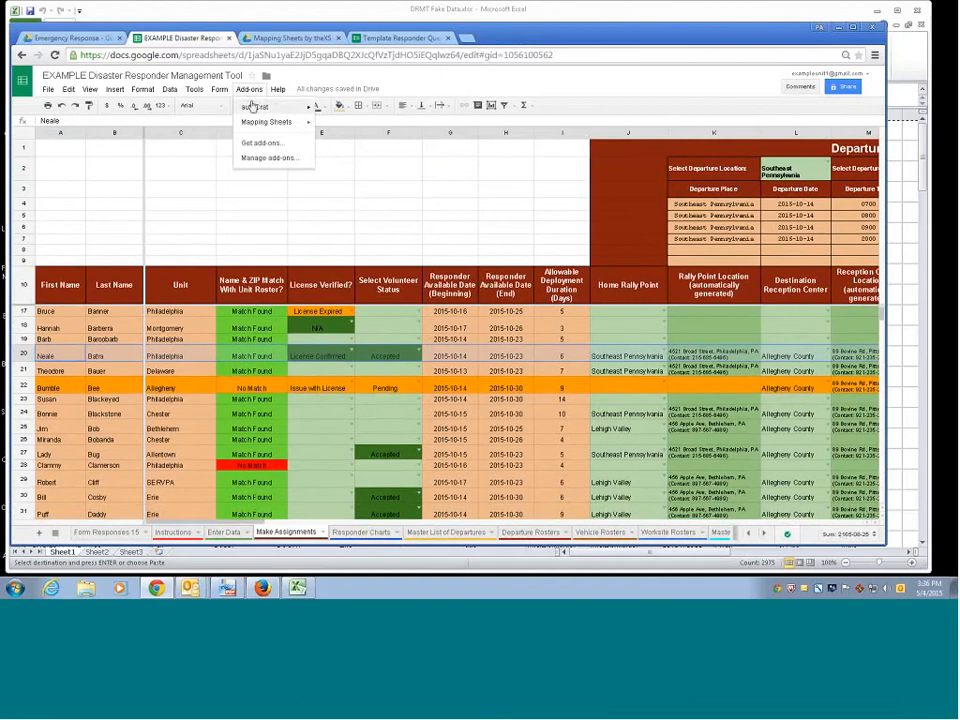
mouse_move(258, 106)
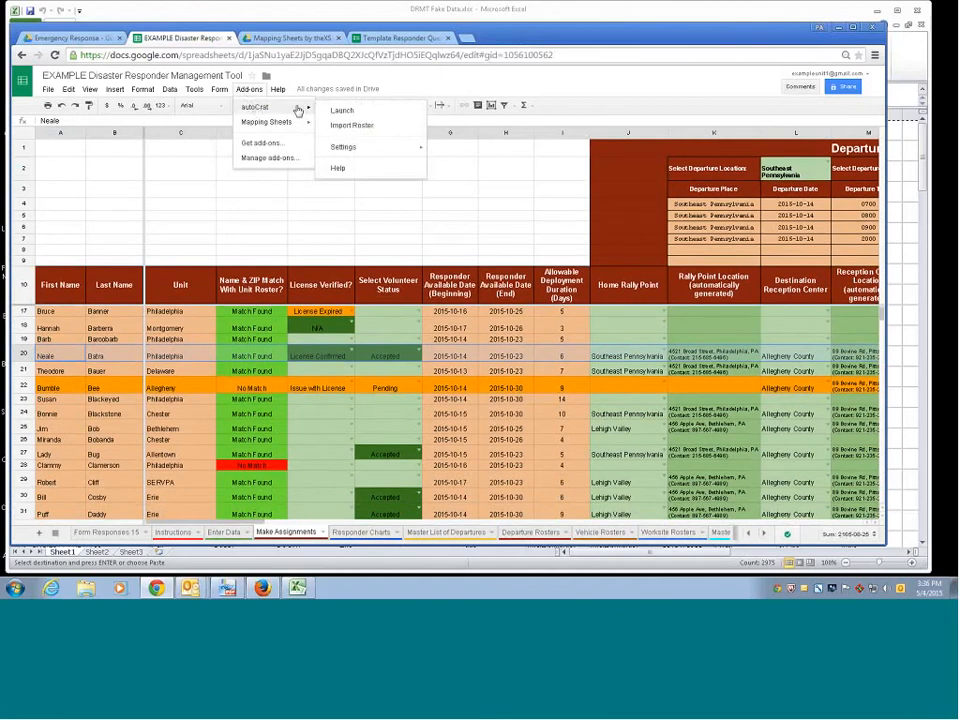
left_click(341, 110)
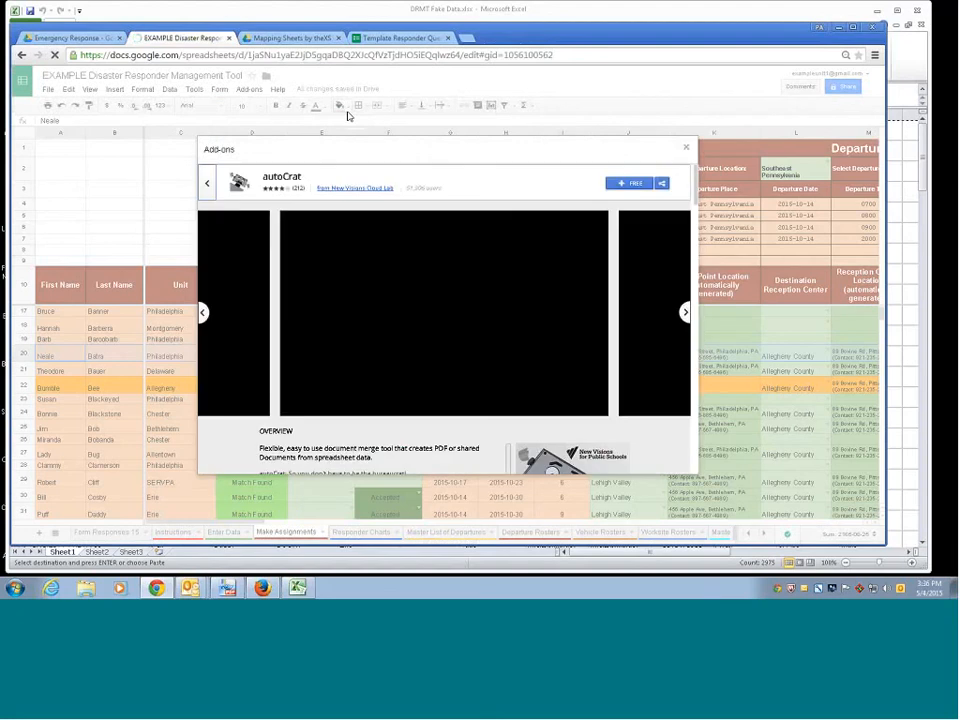
left_click(632, 183)
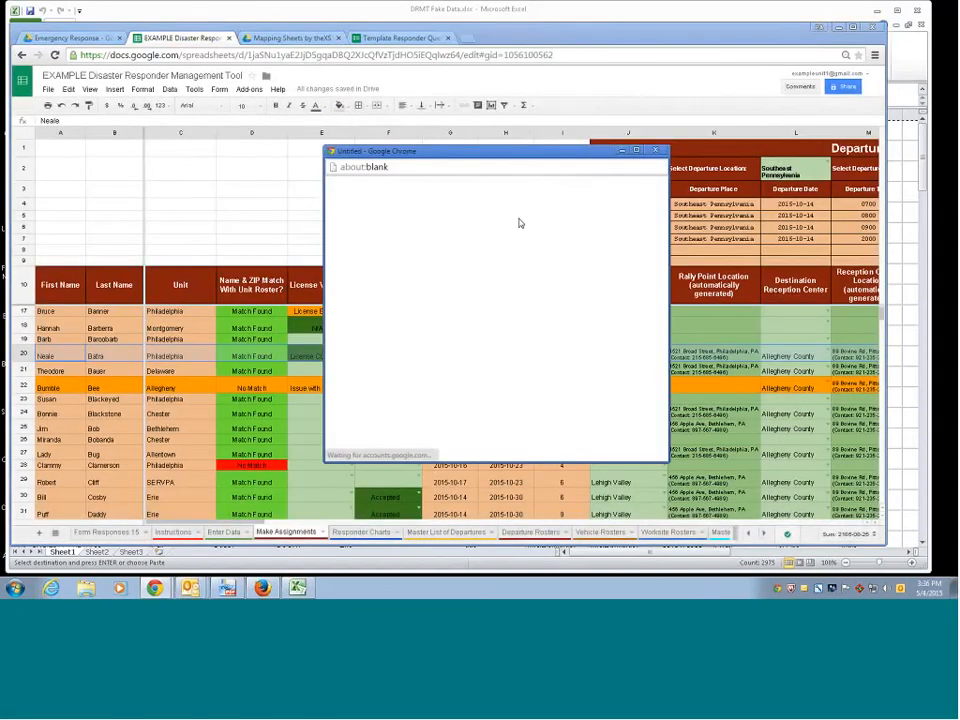
left_click_drag(662, 250, 660, 378)
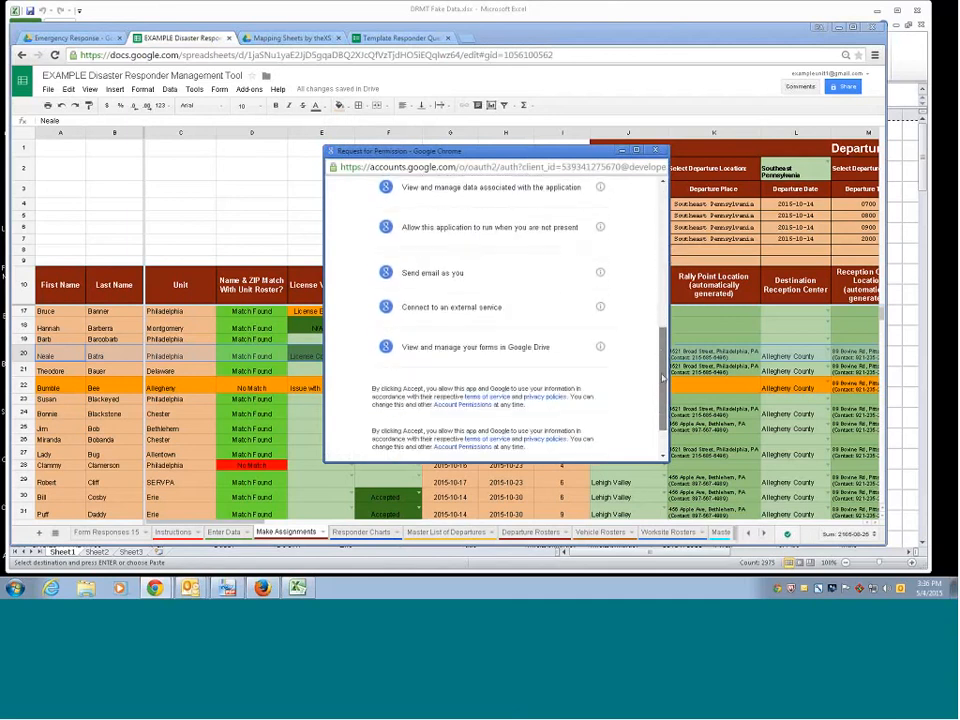
left_click(590, 436)
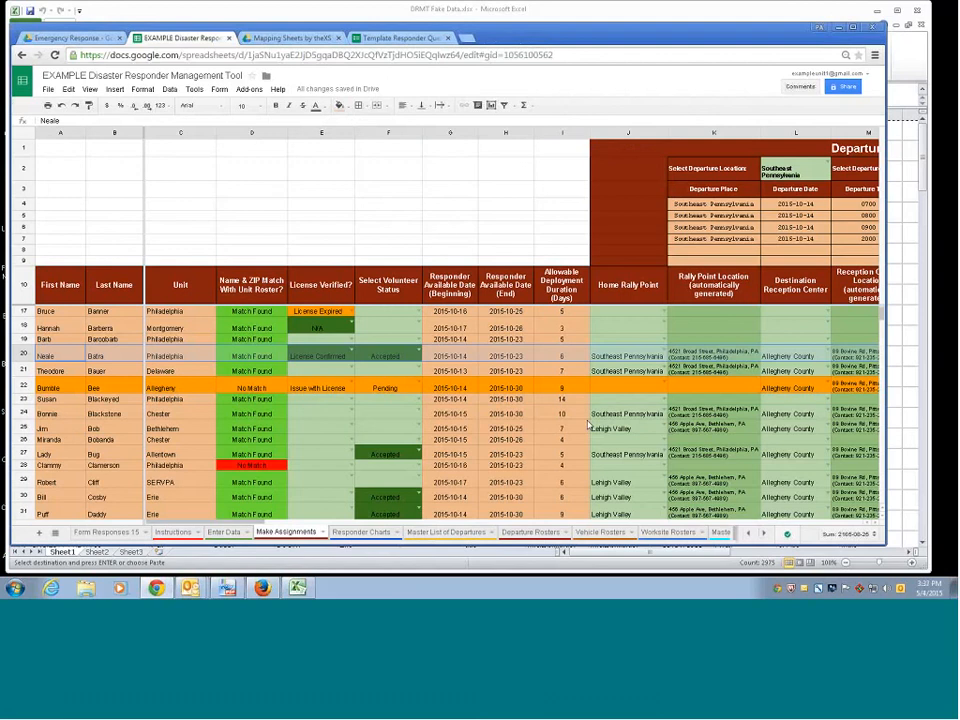
- Launch autoCrat for the spreadsheet and dismiss its getting-started tip
left_click(249, 89)
mouse_move(270, 122)
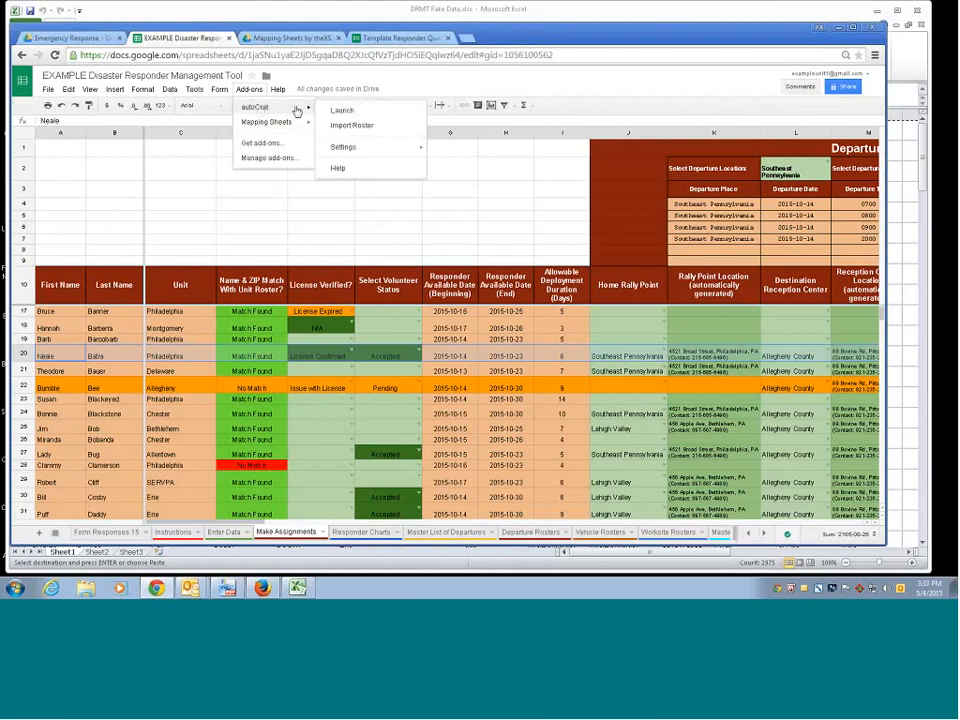
left_click(372, 110)
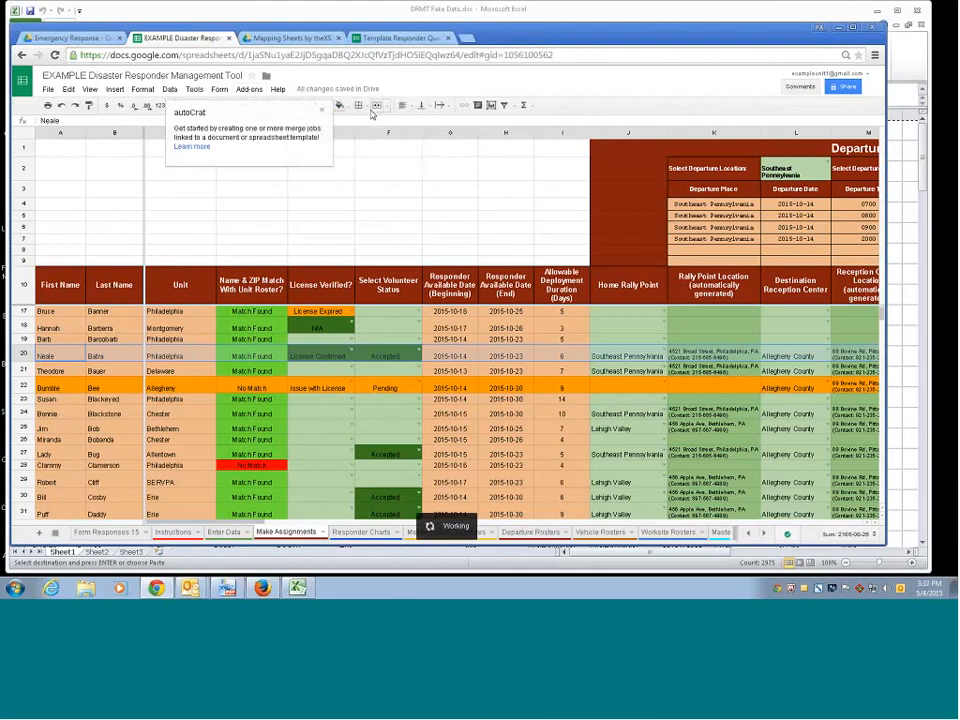
left_click(321, 110)
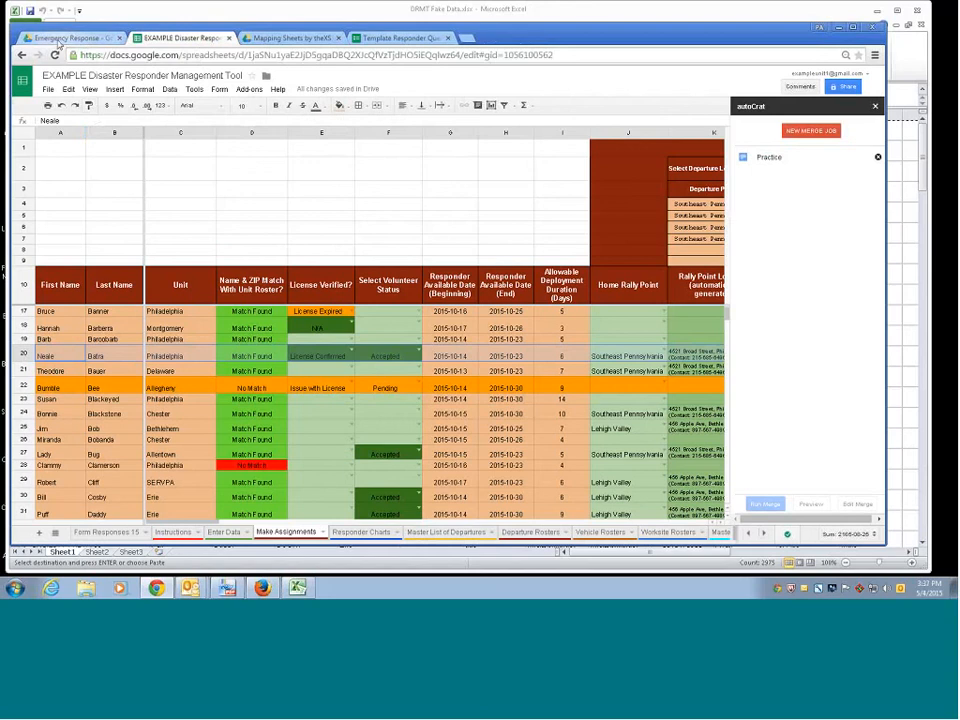
- Open the Instructions sheet and read the Sending Personalized Deployment Summaries section, including its autoCrat guidance and document template link
left_click(173, 532)
scroll(222, 440, "down", 15)
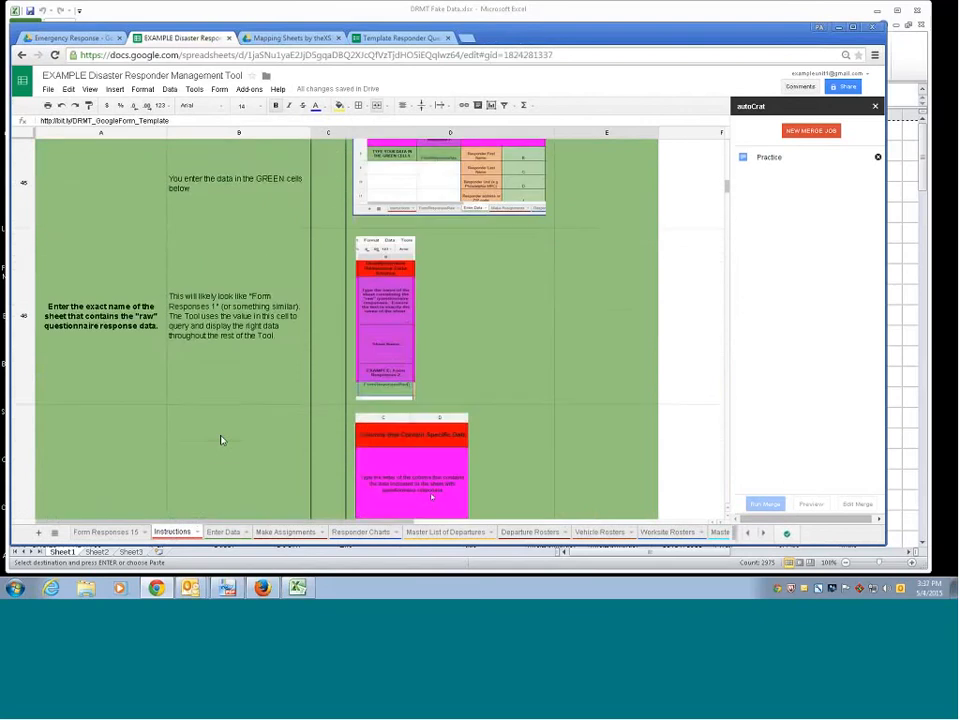
scroll(222, 440, "down", 15)
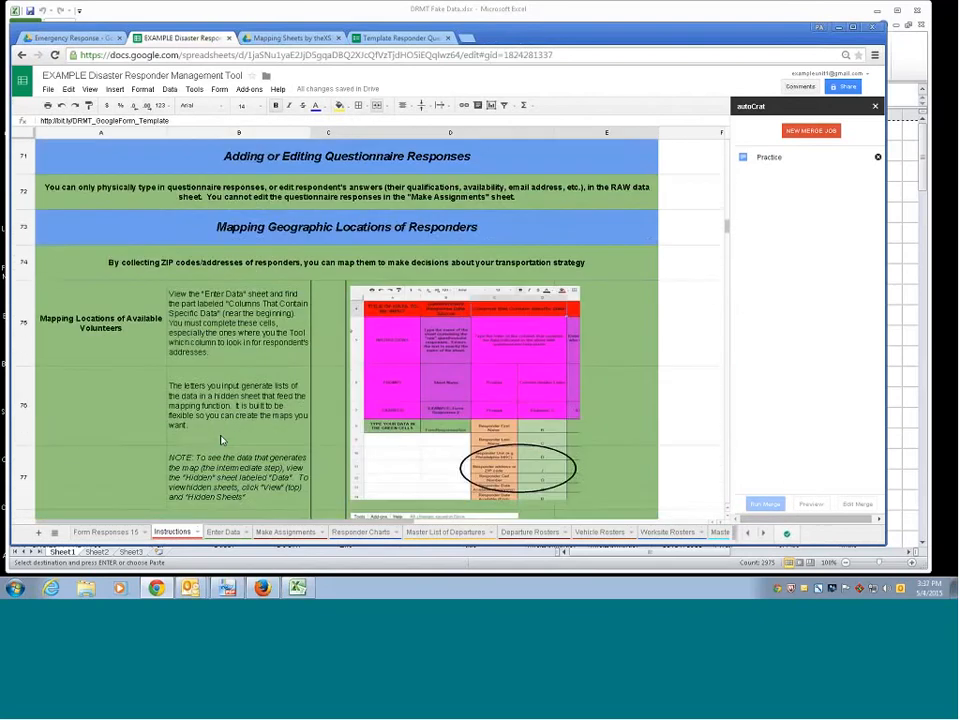
scroll(222, 440, "down", 15)
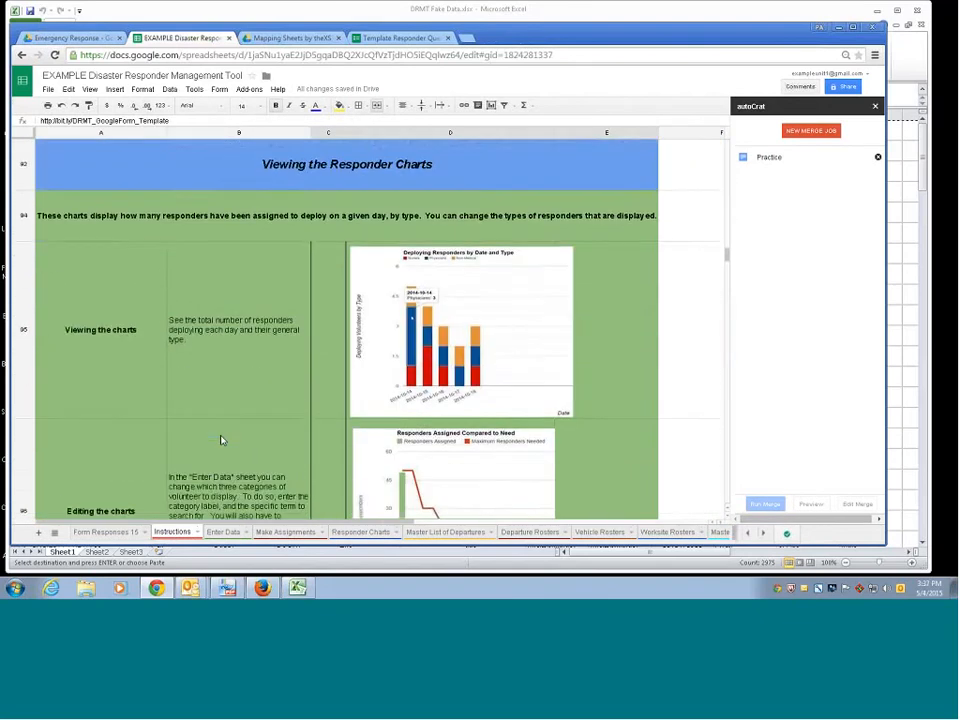
scroll(222, 440, "down", 5)
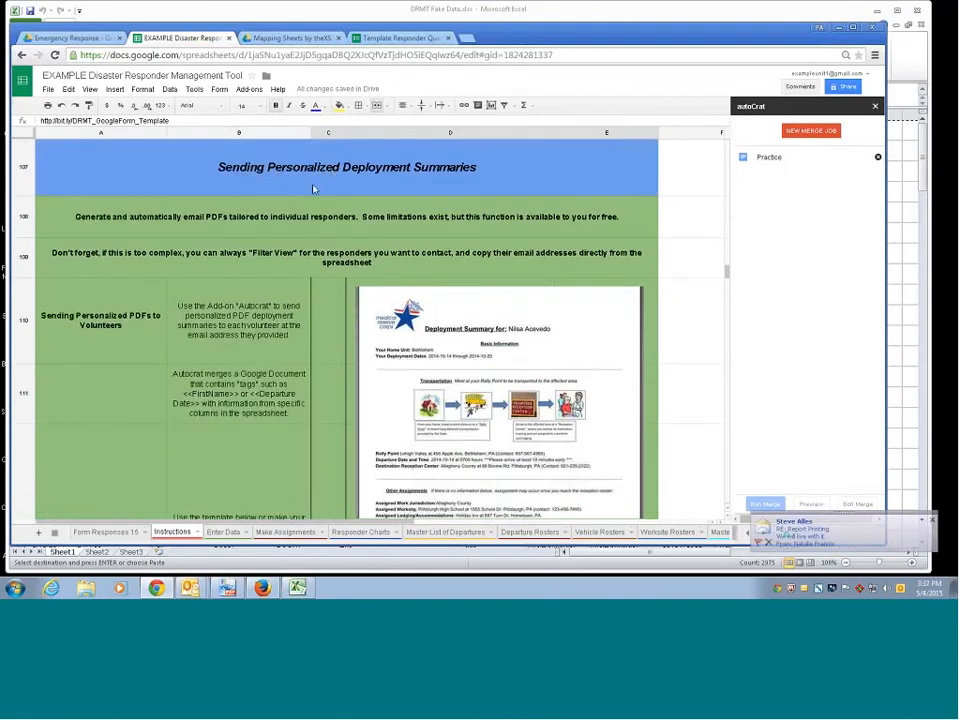
scroll(313, 317, "down", 1)
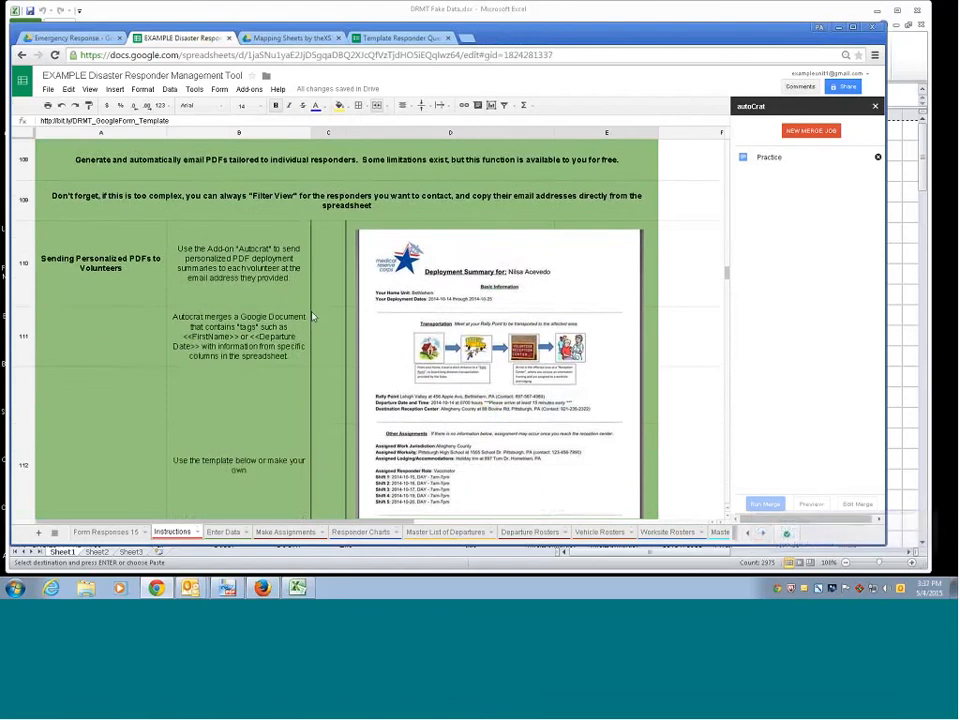
scroll(313, 317, "down", 1)
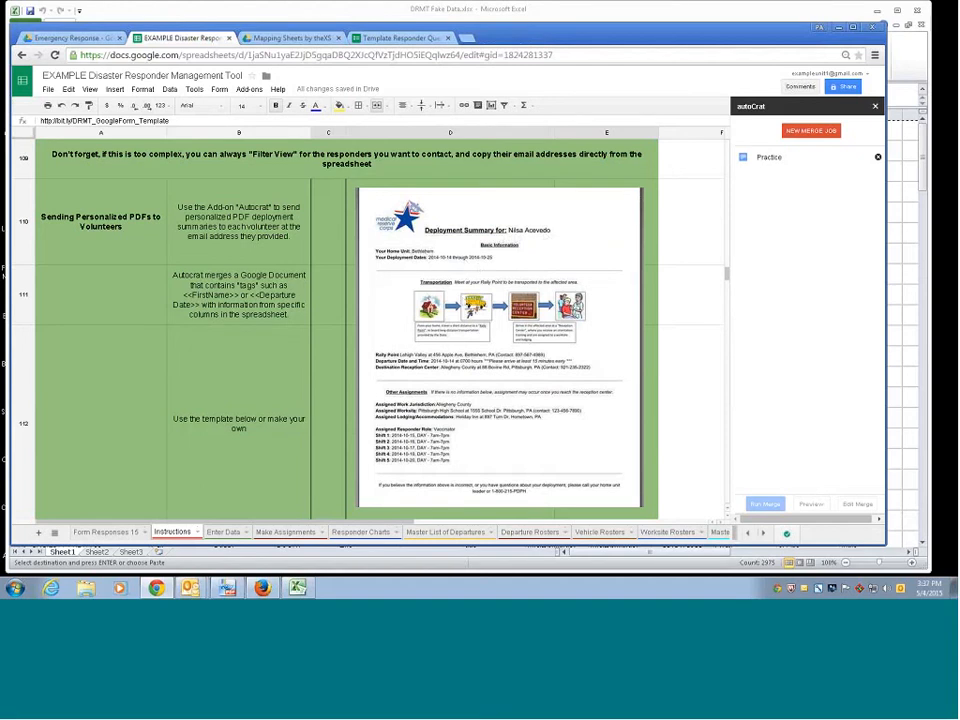
scroll(340, 258, "down", 1)
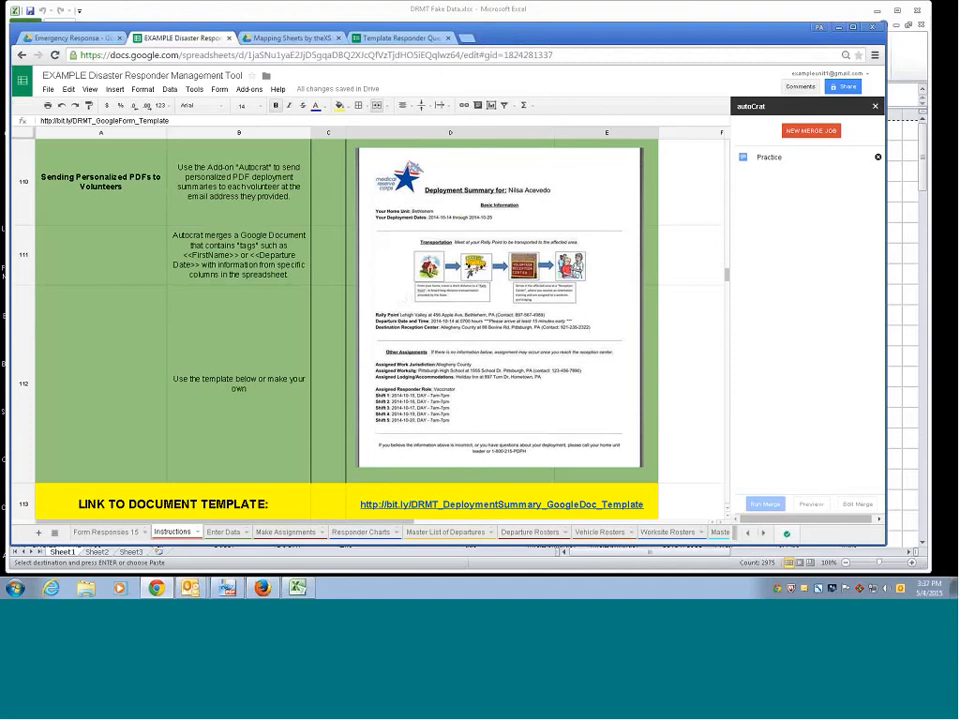
- Close autoCrat and examine the sample deployment summary's transportation, worksite, role and shift details at a larger size
key("ctrl+plus")
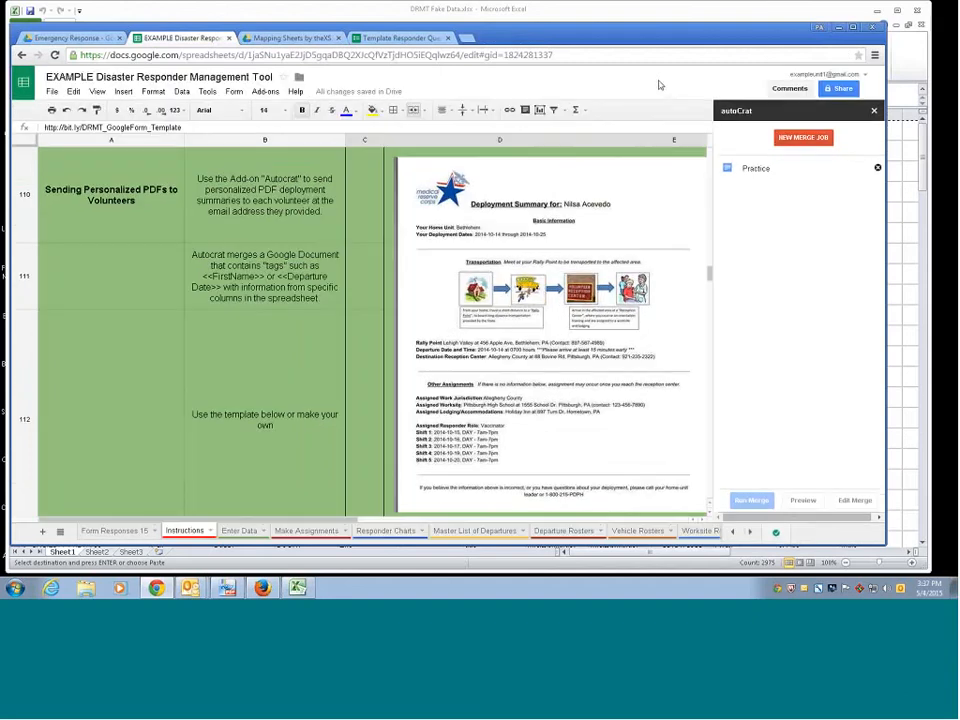
left_click(874, 111)
key("ctrl+plus")
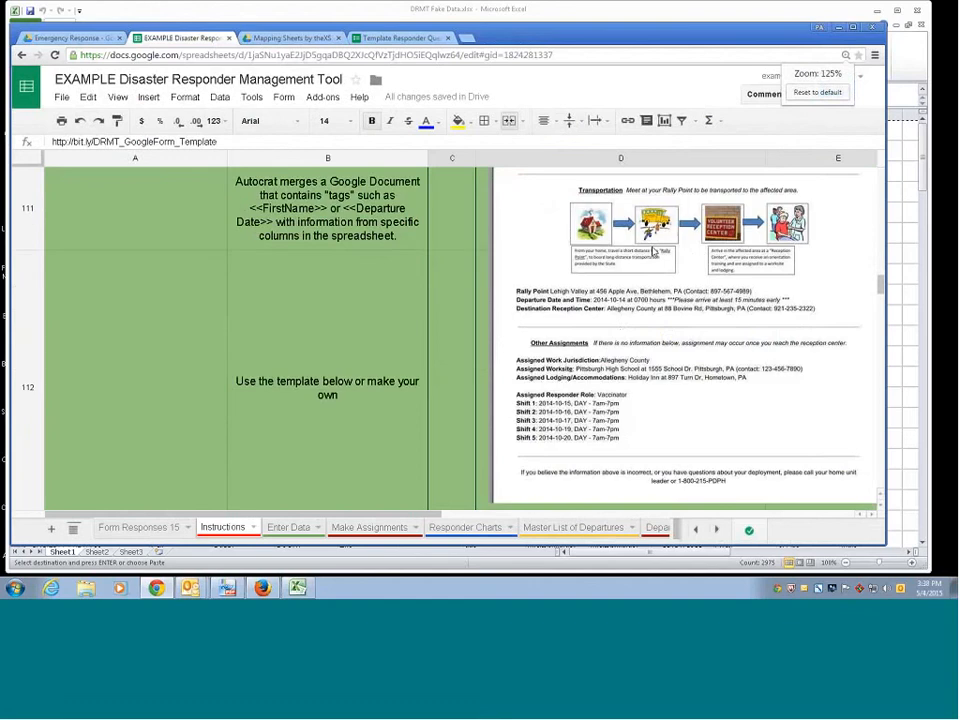
scroll(598, 369, "down", 2)
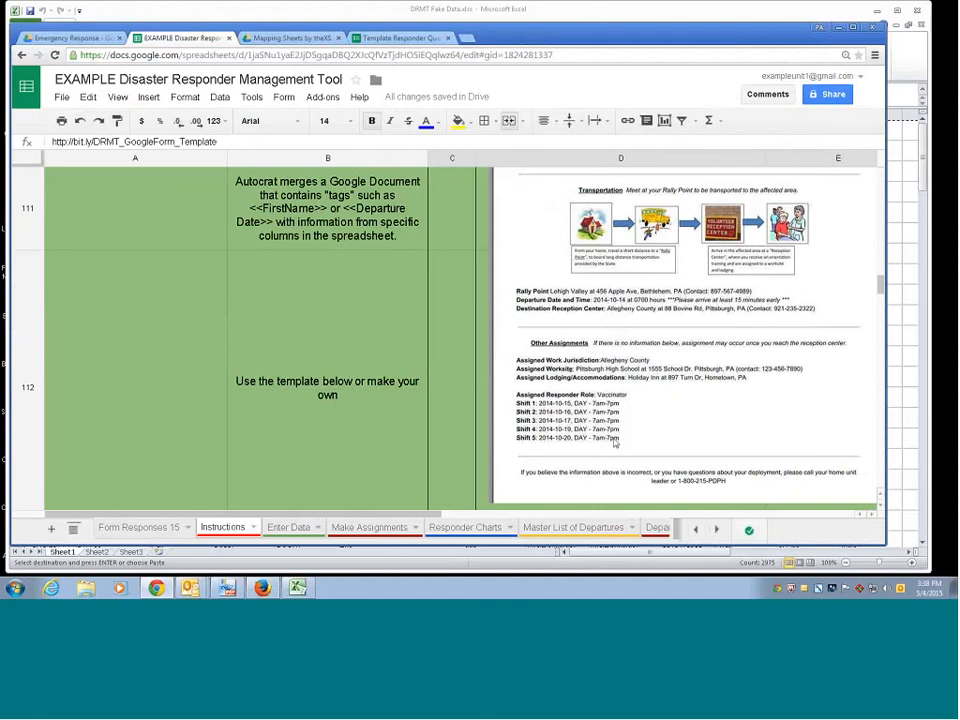
scroll(463, 333, "up", 2)
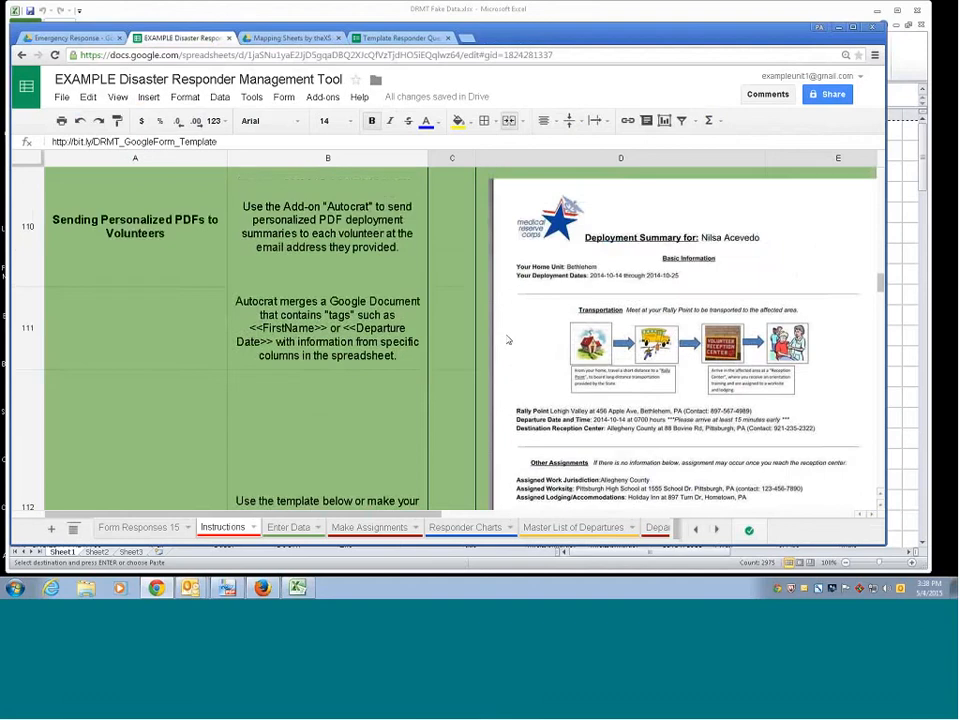
scroll(507, 338, "down", 5)
scroll(507, 340, "up", 2)
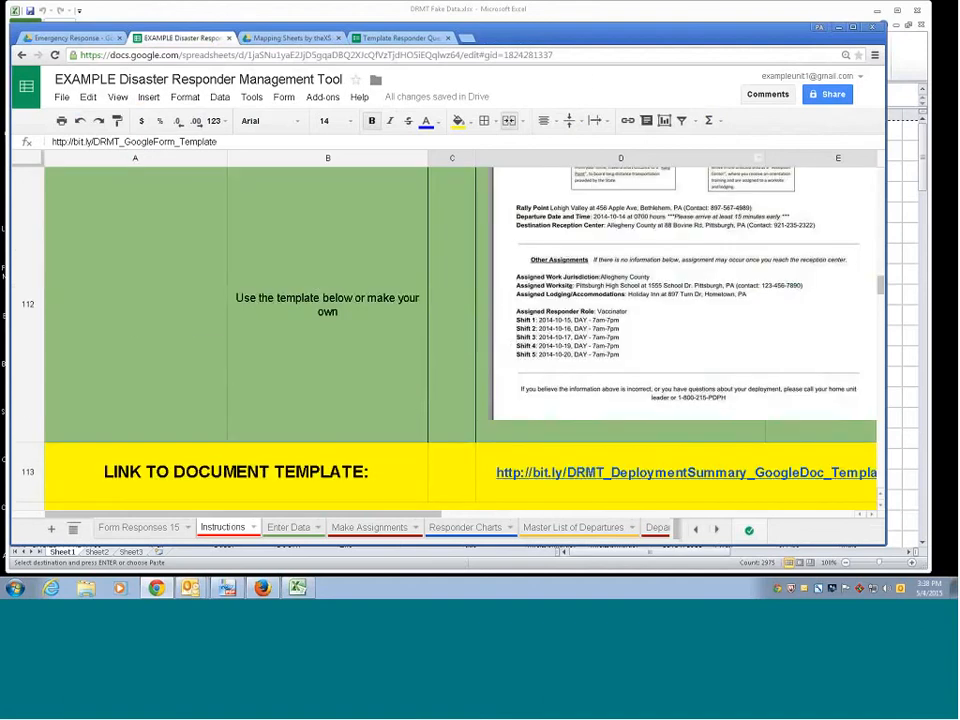
- Restore the normal page size and open the linked deployment summary document template from row 113 of the Instructions sheet
key("ctrl+minus")
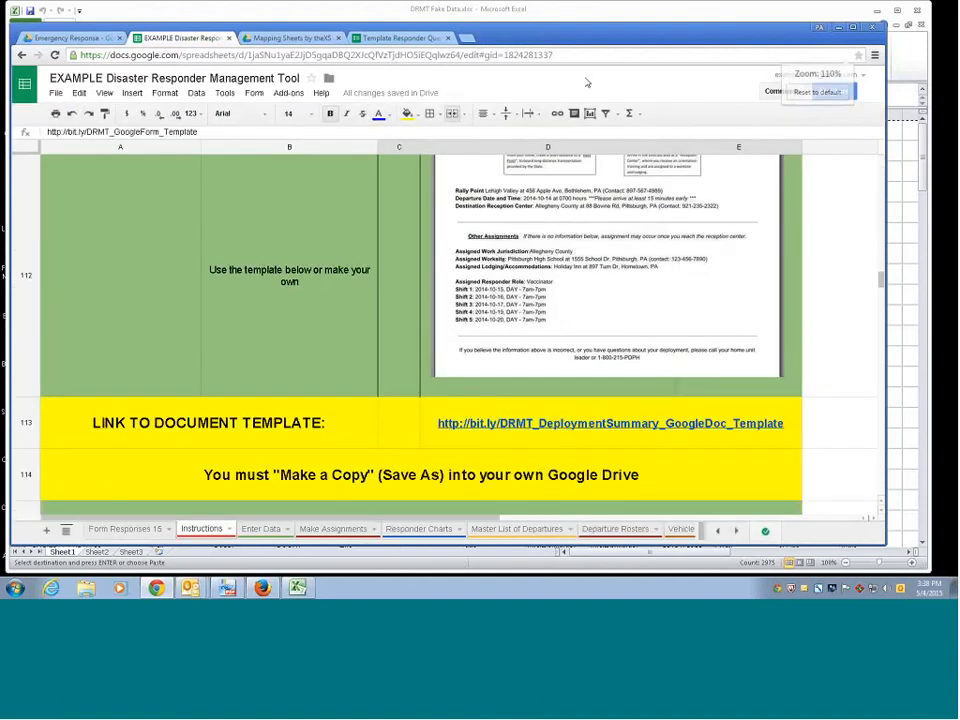
key("ctrl+minus")
scroll(556, 227, "up", 3)
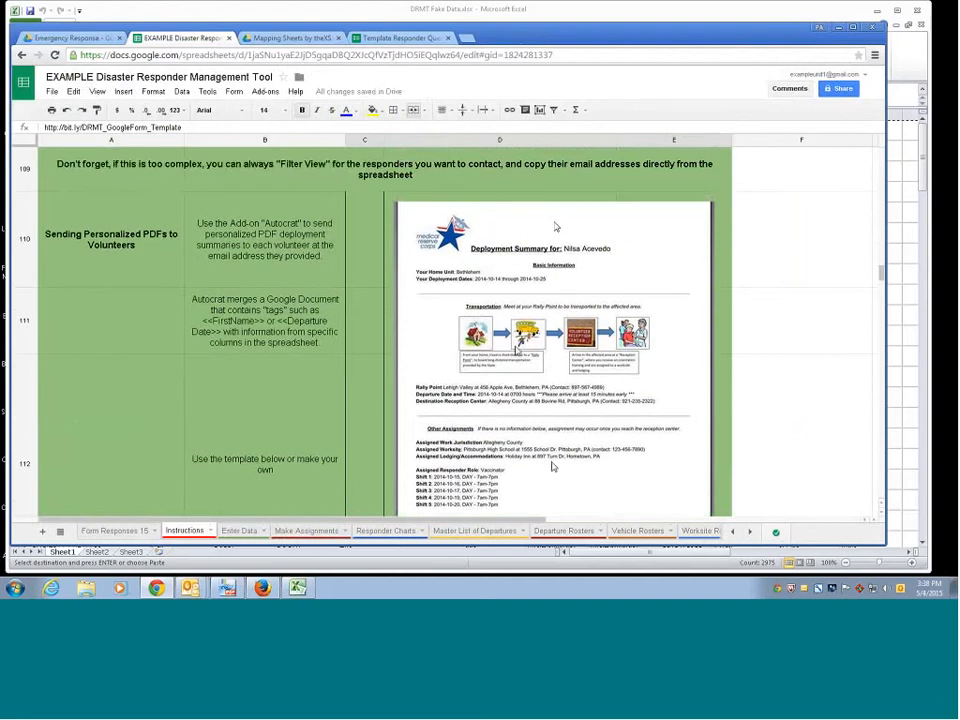
scroll(516, 349, "down", 3)
left_click(504, 396)
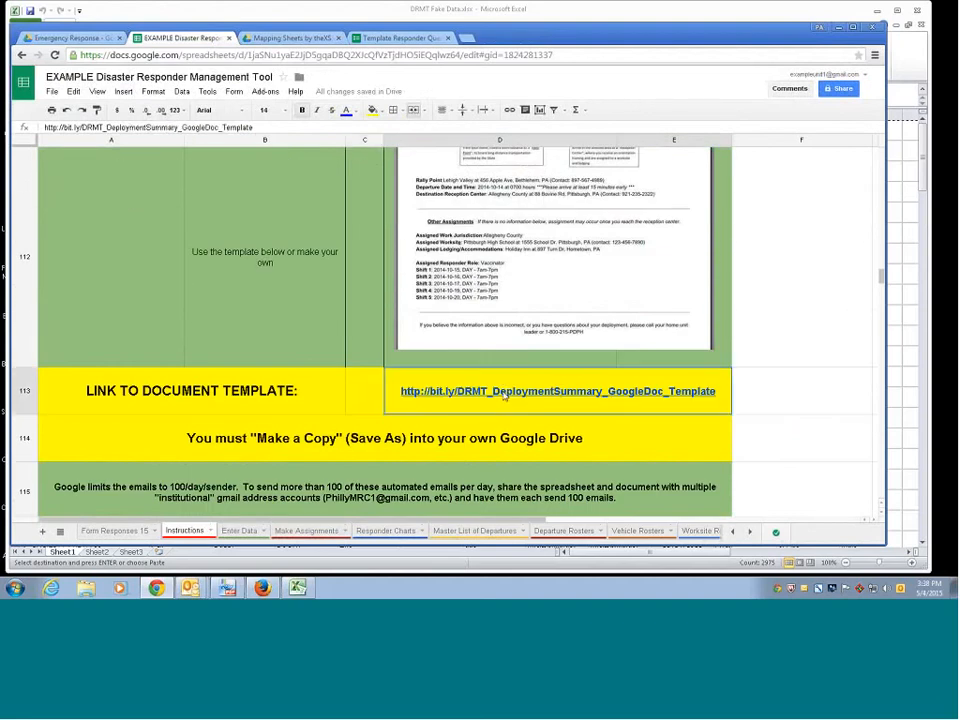
left_click(475, 428)
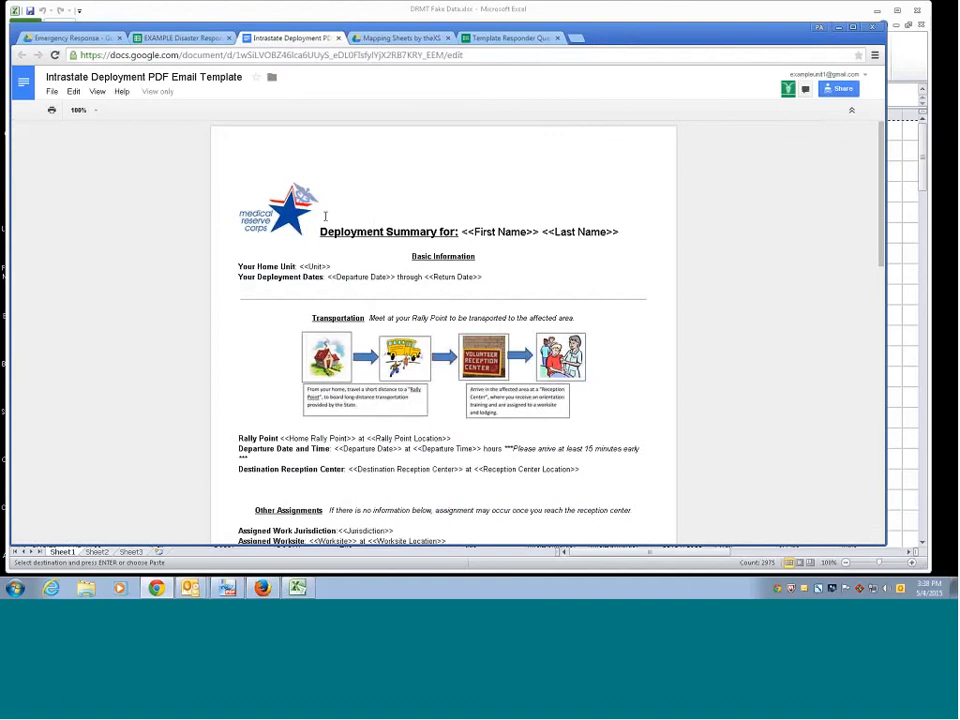
- Make a copy of the template named "Intrastate Deployment PDF Email Template" and close the view-only original
left_click(52, 91)
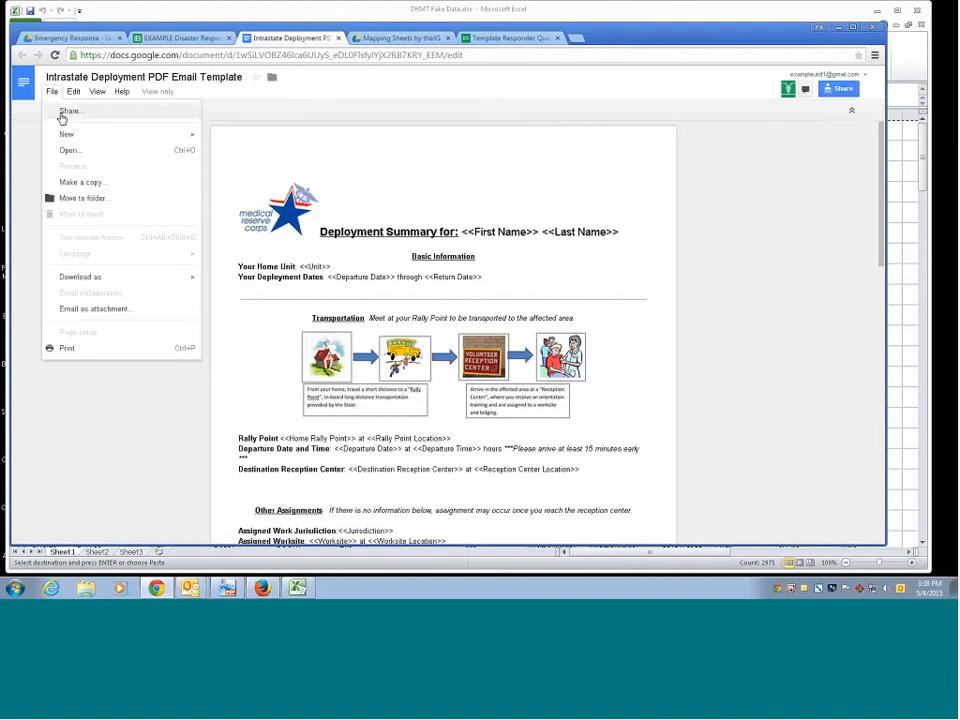
left_click(89, 184)
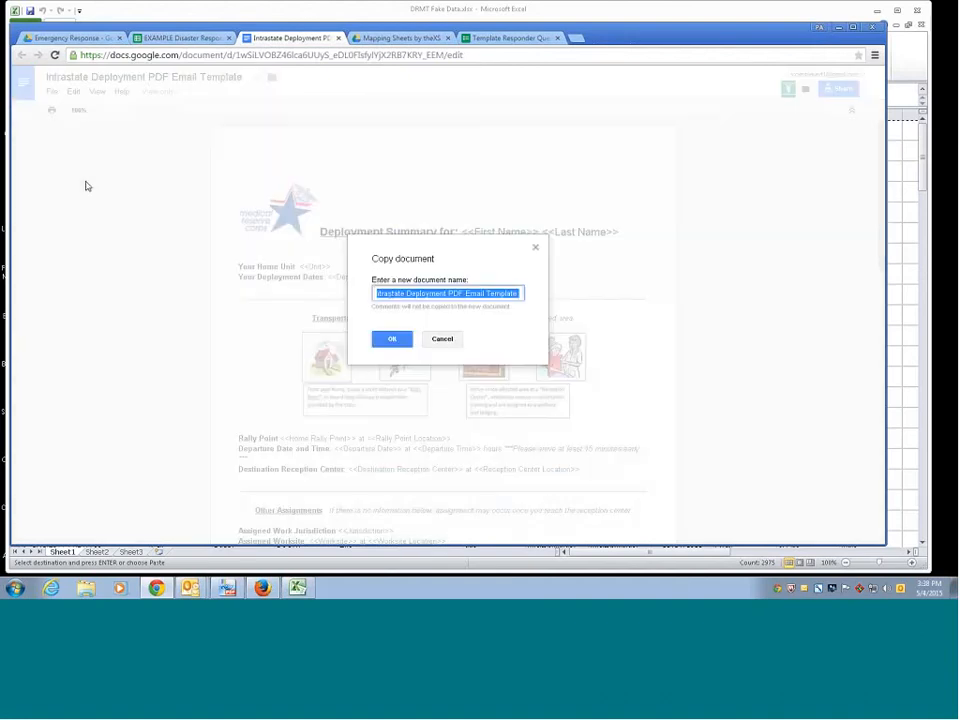
left_click_drag(378, 293, 405, 293)
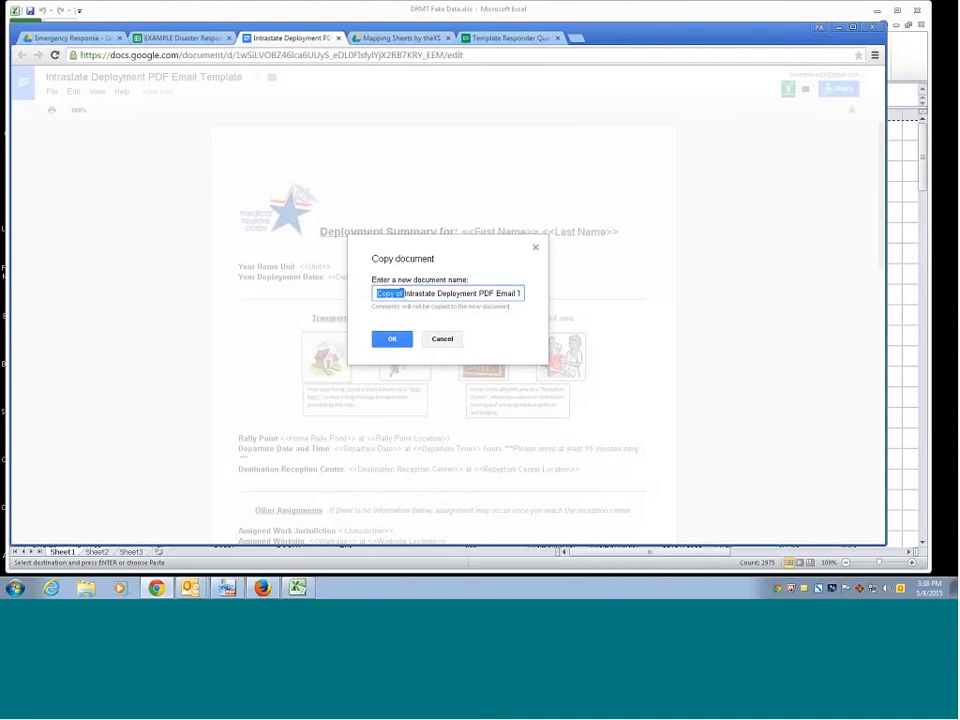
key("Delete")
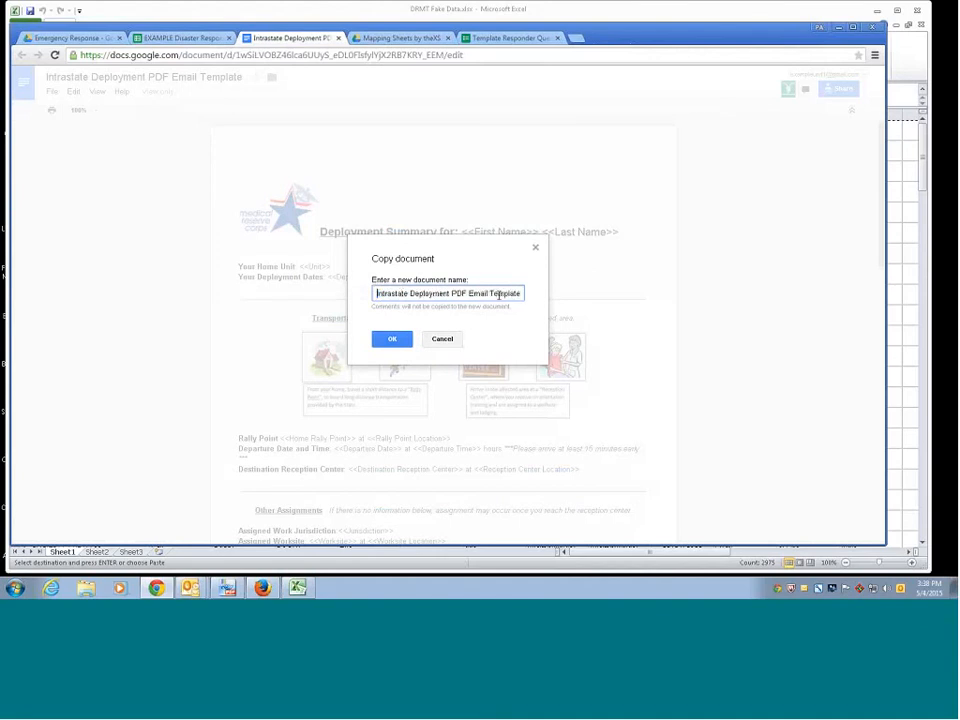
left_click(393, 339)
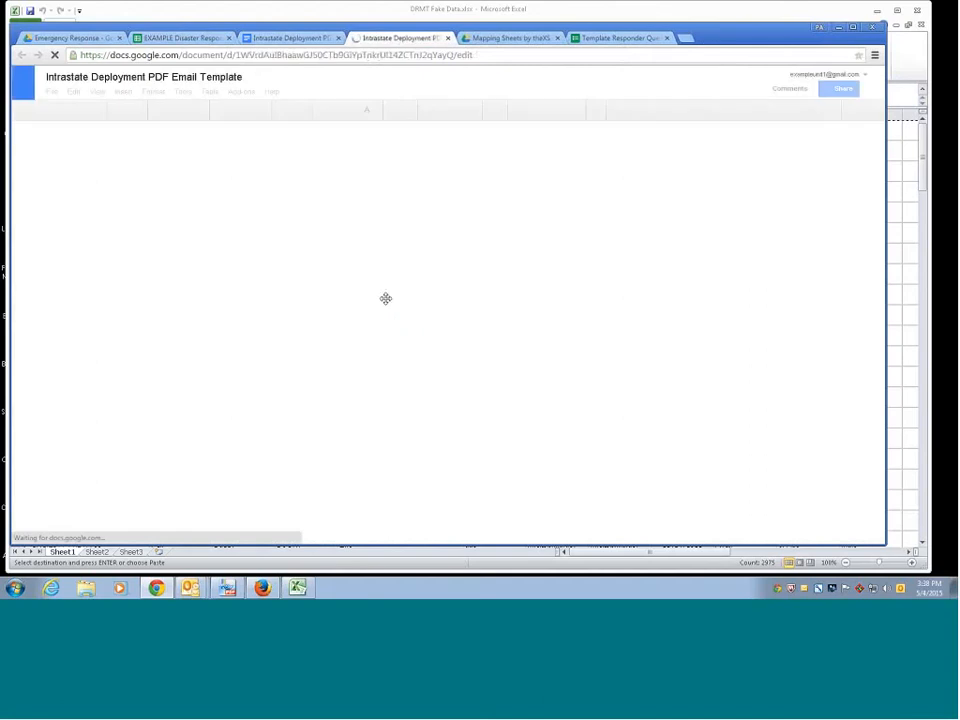
left_click(339, 38)
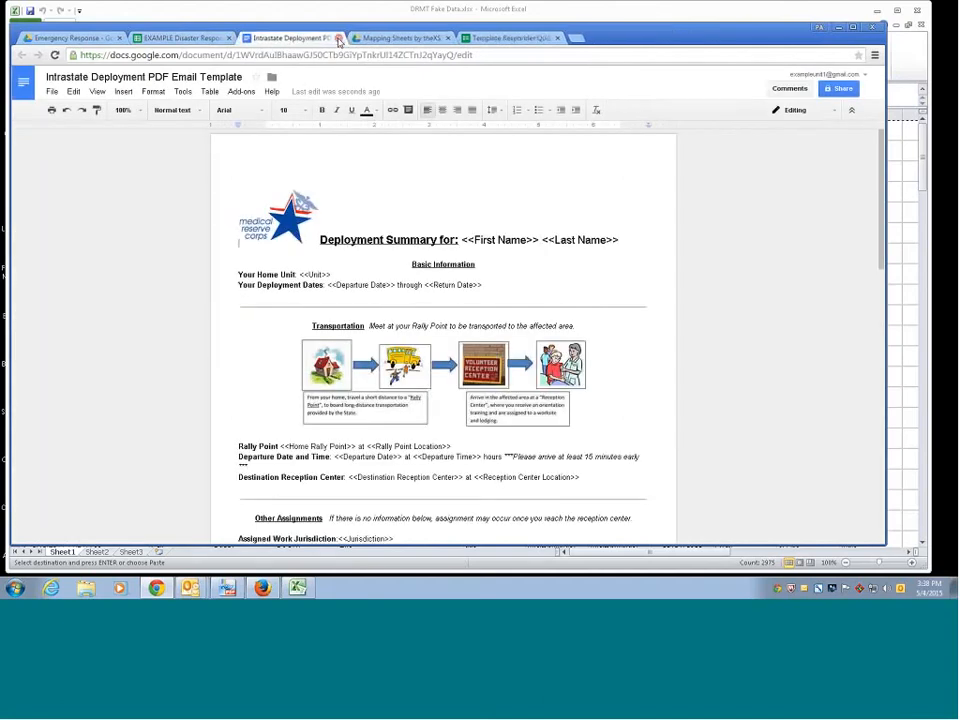
- Move the Intrastate Deployment PDF Email Template and Template Responder Questionnaire from My Drive into the Emergency Response folder
left_click(80, 38)
left_click(155, 120)
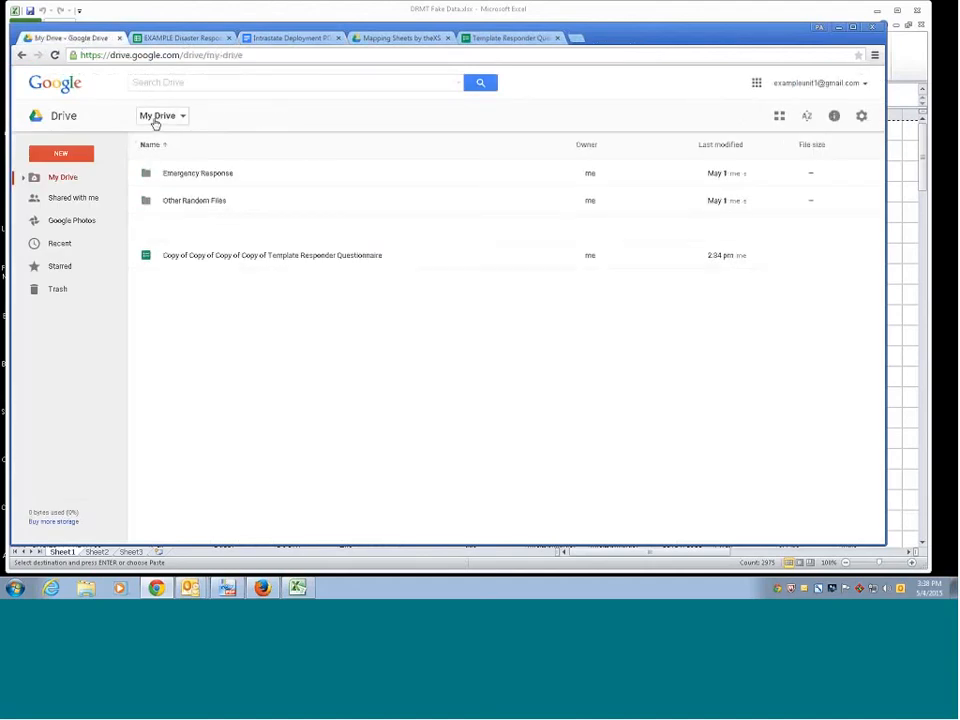
left_click(214, 306)
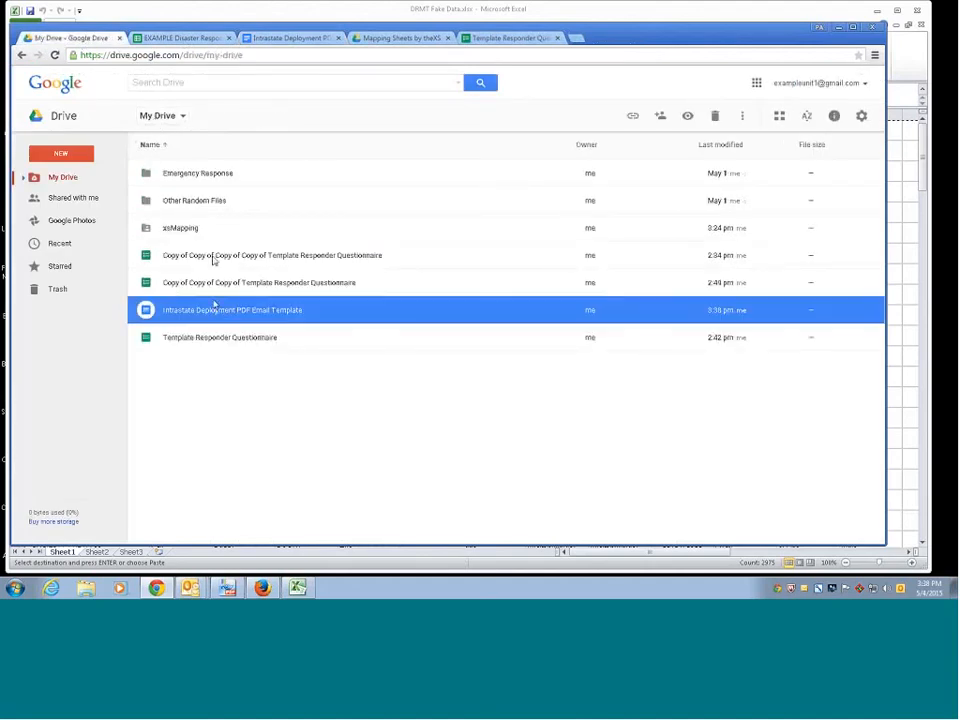
left_click_drag(214, 304, 216, 175)
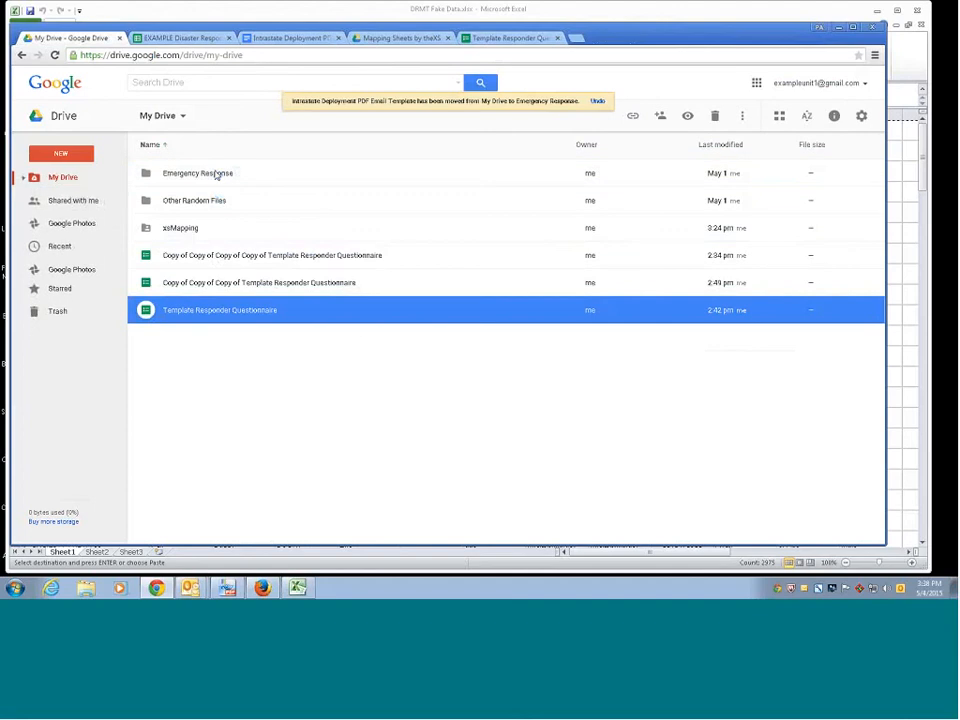
left_click_drag(225, 315, 219, 178)
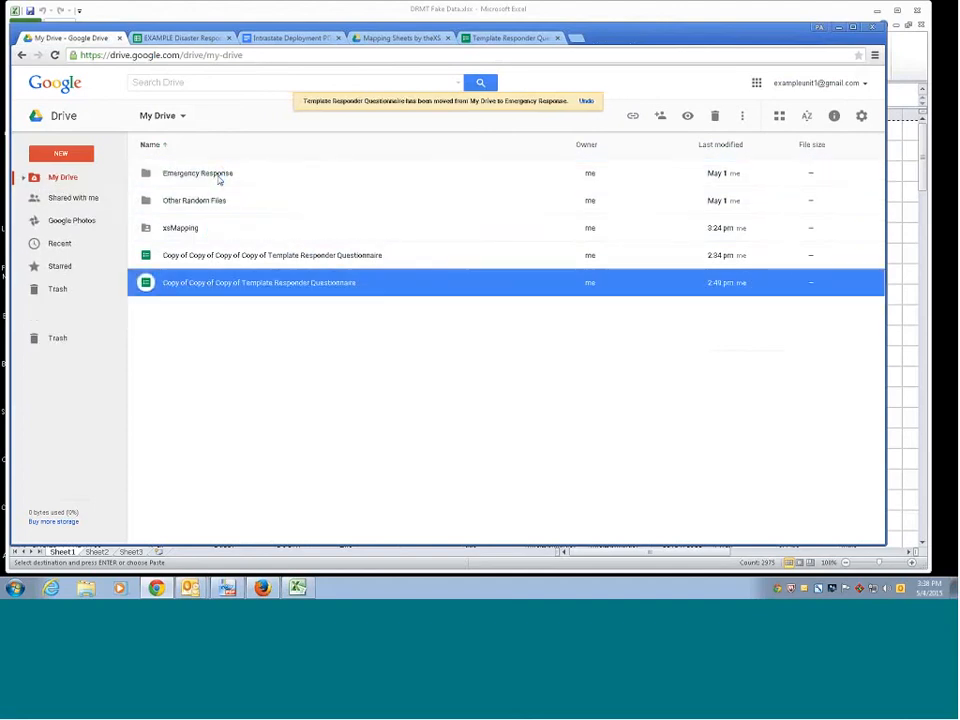
- Open the Emergency Response folder and open the Intrastate Deployment PDF Email Template from it
double_click(219, 176)
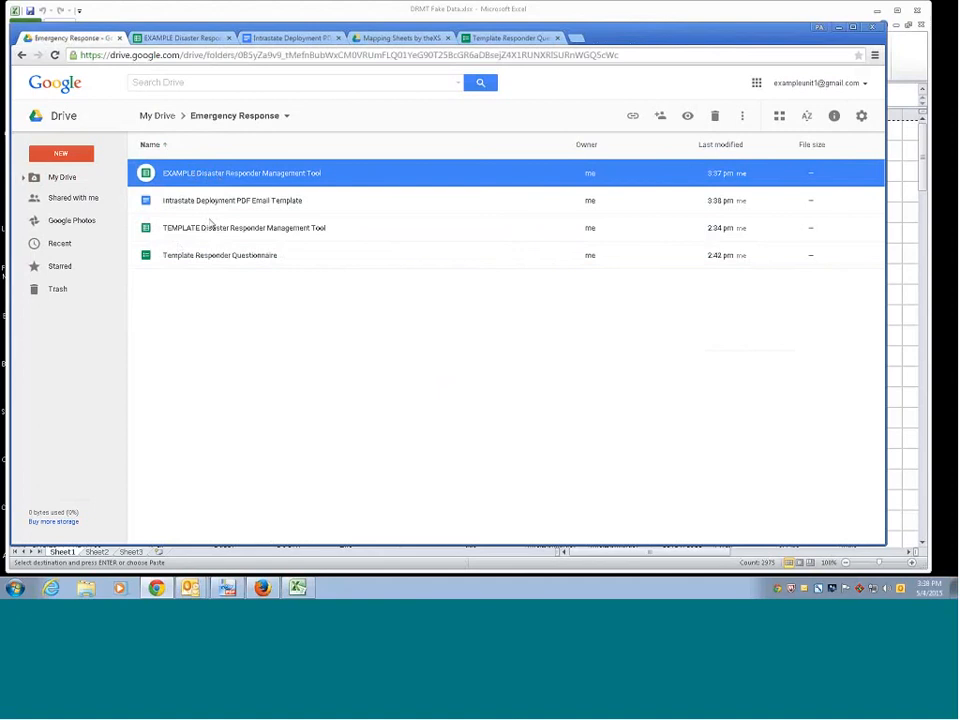
left_click(212, 220)
left_click(212, 206)
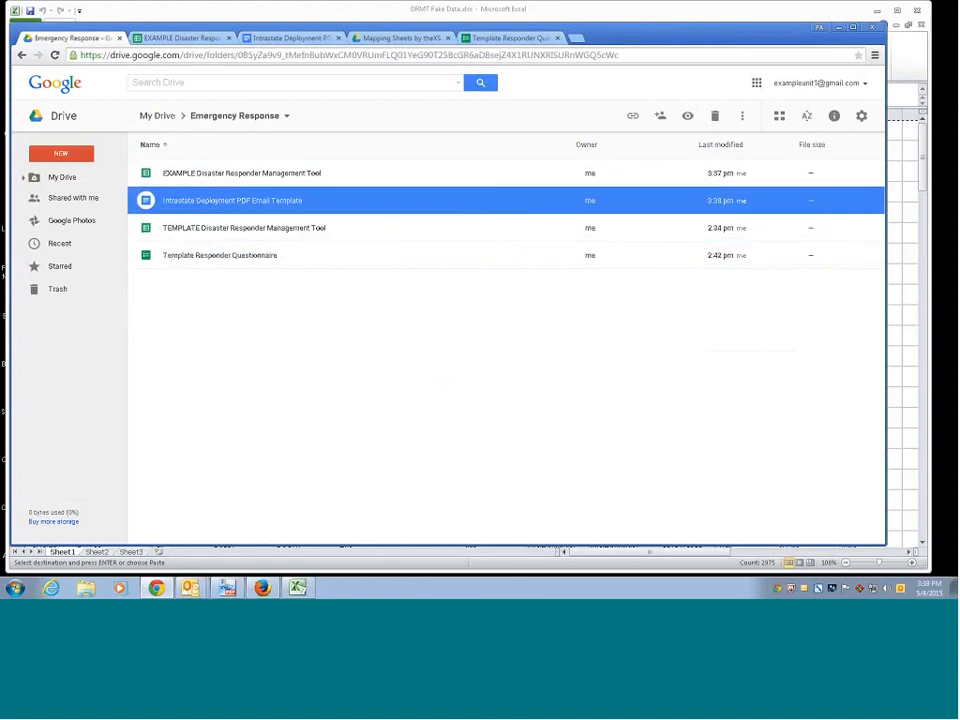
left_click(214, 259, "ctrl")
left_click(250, 261)
left_click(236, 201, "ctrl")
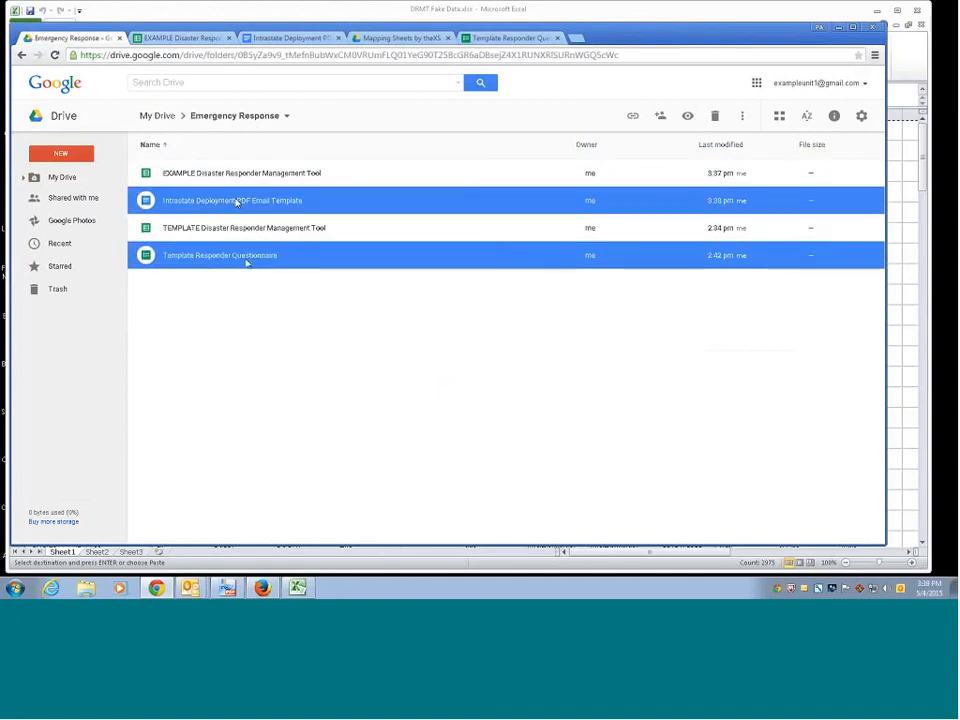
double_click(236, 201)
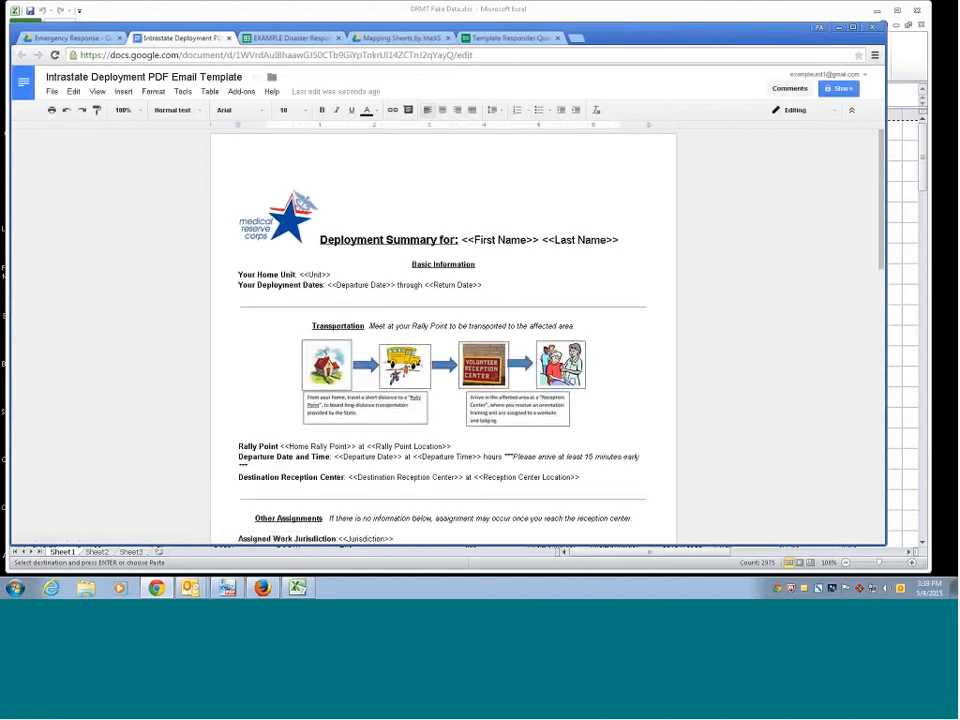
- Examine the template's merge fields for name, deployment dates, transportation, worksite, lodging, role and shifts
scroll(369, 257, "down", 3)
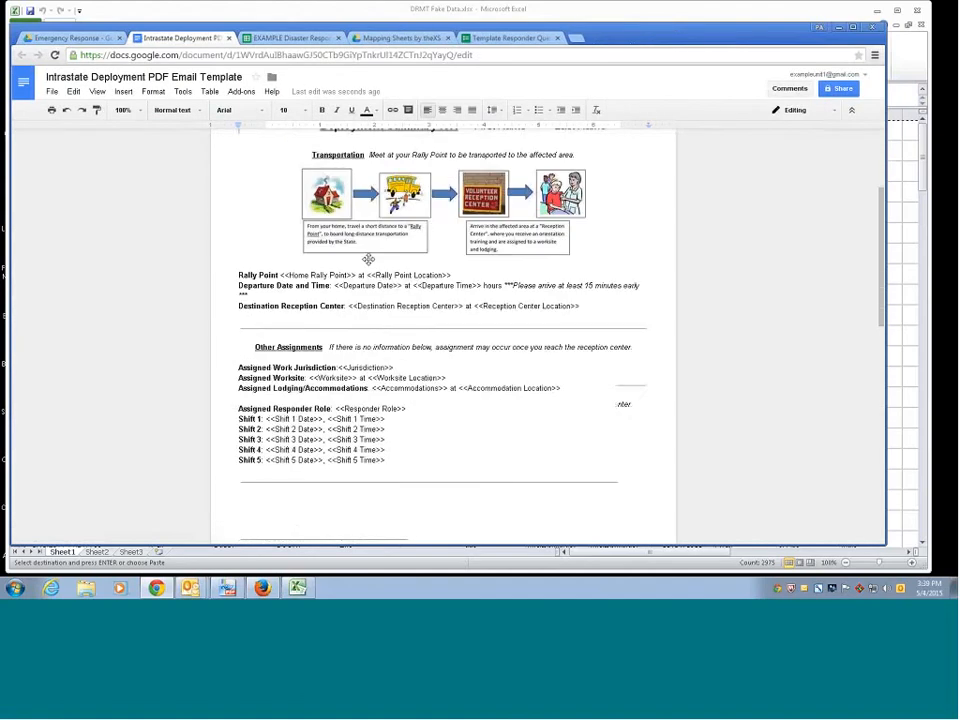
scroll(377, 408, "up", 3)
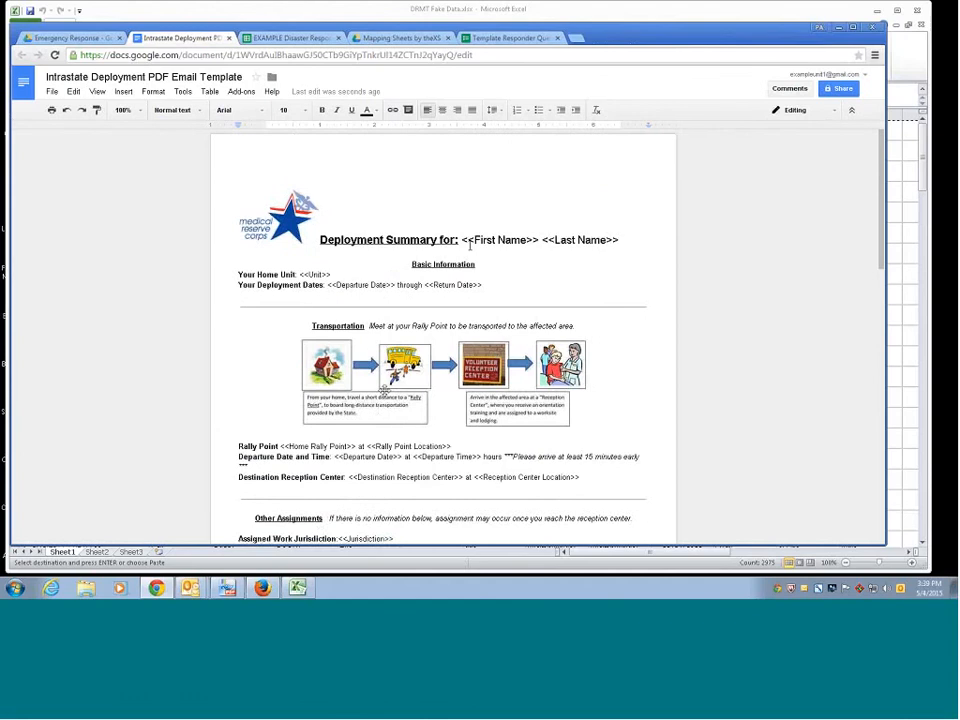
left_click_drag(470, 241, 619, 241)
left_click(619, 241)
left_click_drag(336, 285, 477, 285)
left_click(435, 300)
left_click(480, 285)
scroll(424, 360, "down", 1)
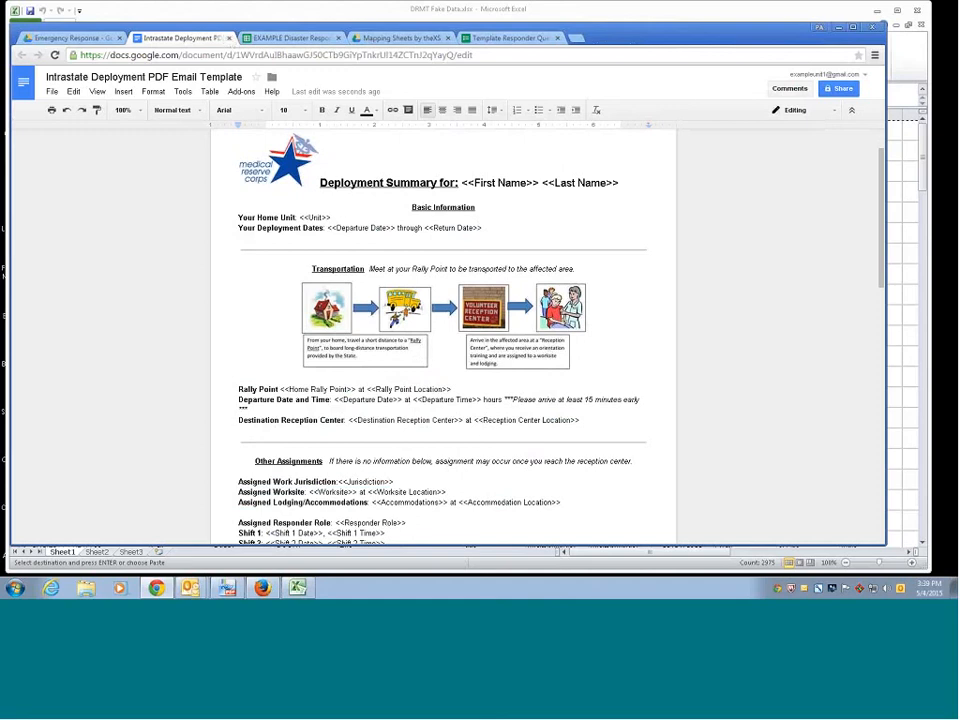
scroll(303, 283, "down", 5)
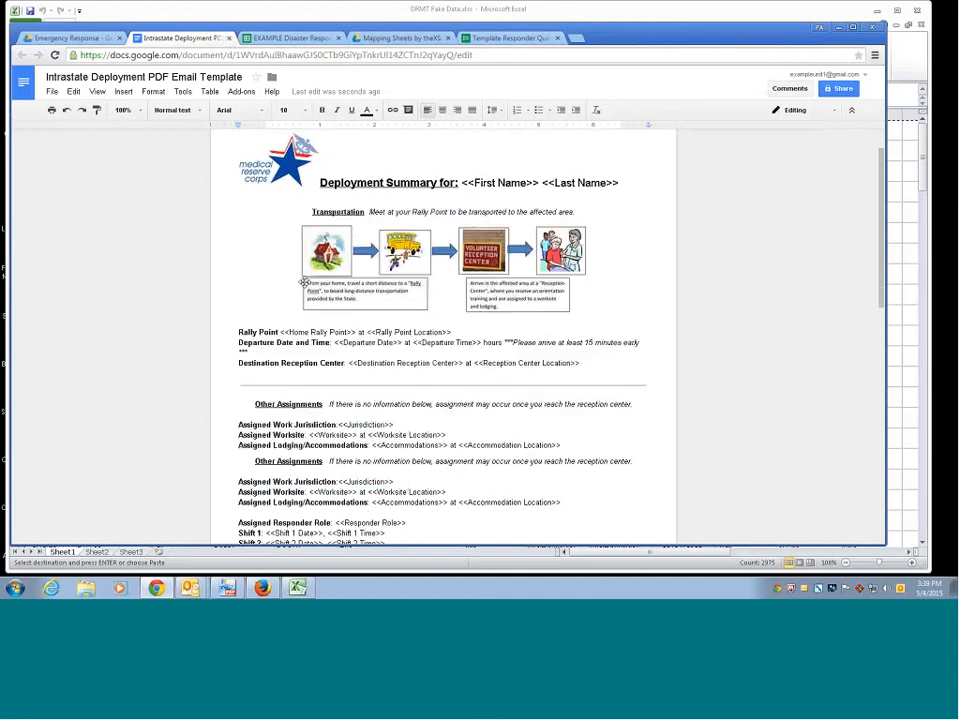
scroll(305, 284, "up", 6)
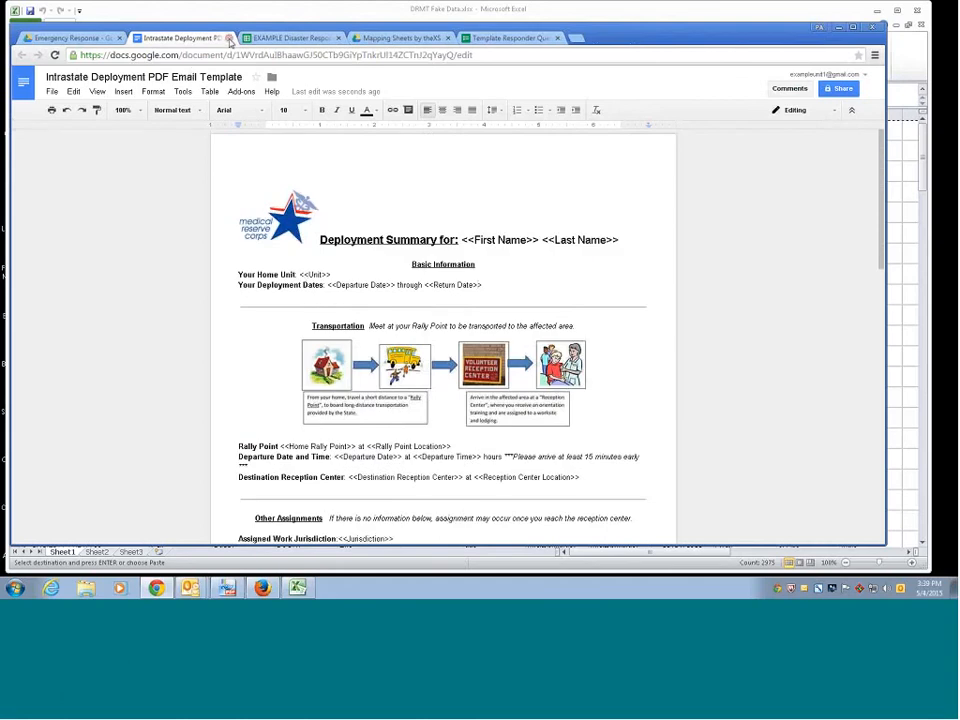
- Close the template document and open the Master Sheet For Emails in the EXAMPLE Disaster Responder Management Tool
left_click(229, 40)
left_click(173, 40)
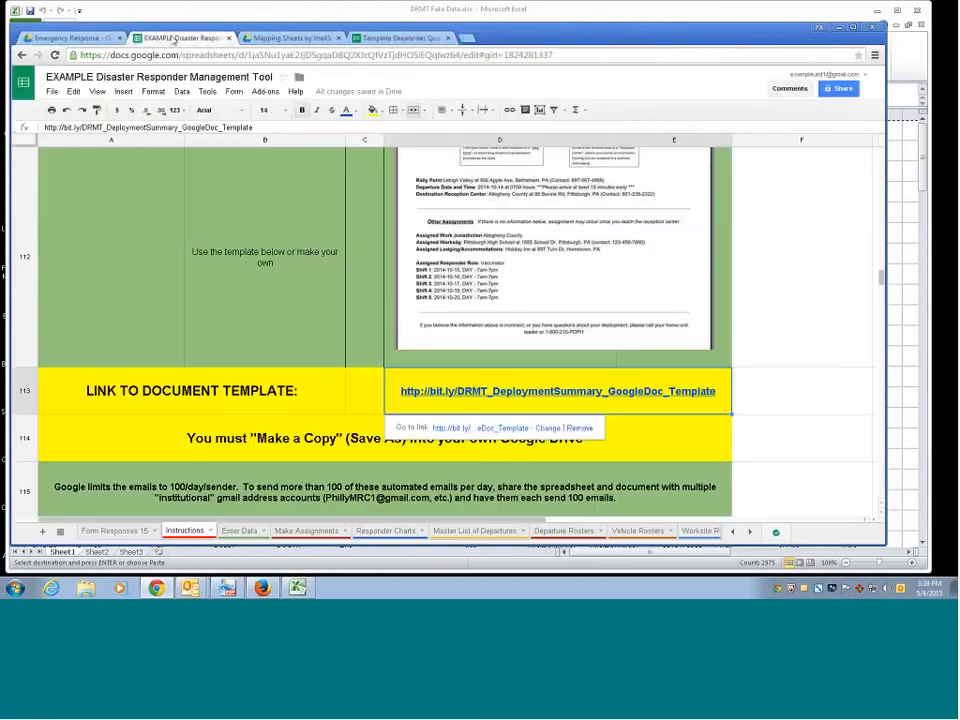
left_click(395, 38)
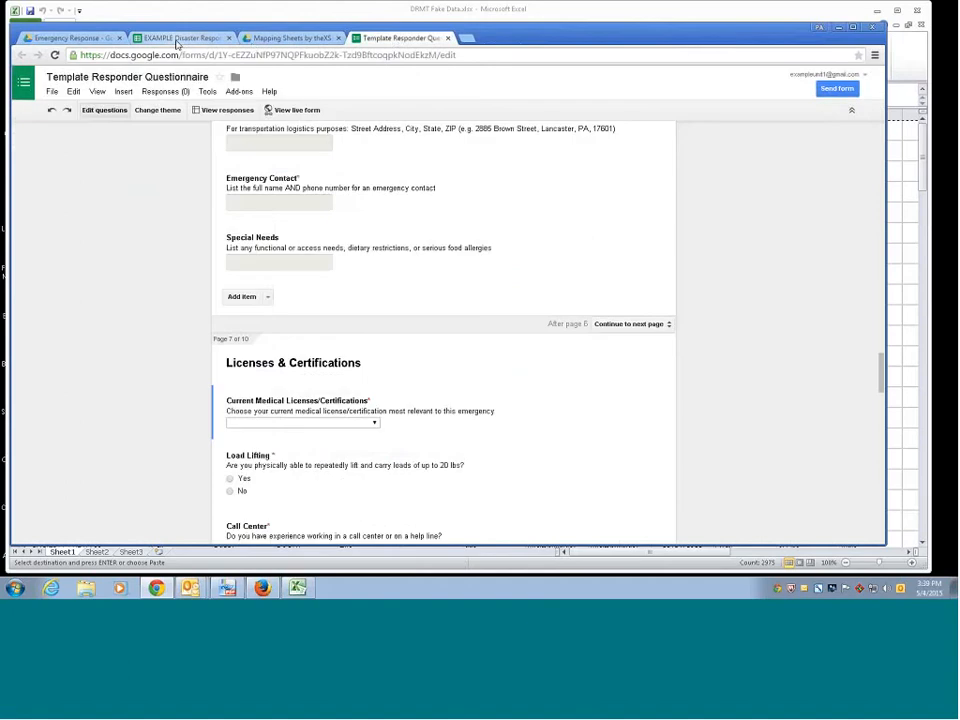
left_click(176, 40)
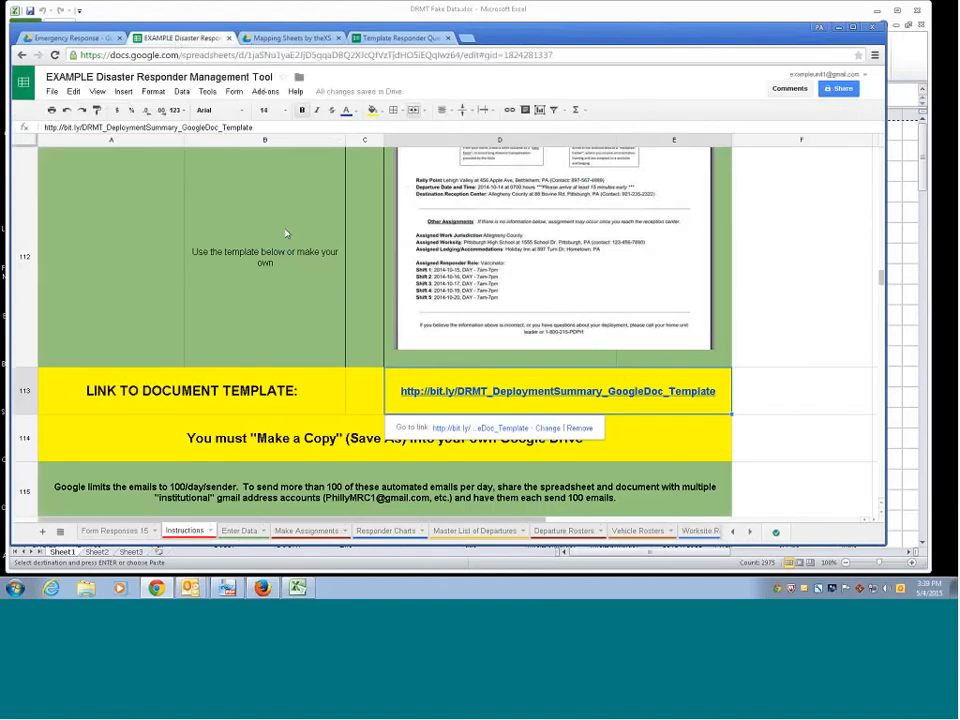
left_click(318, 535)
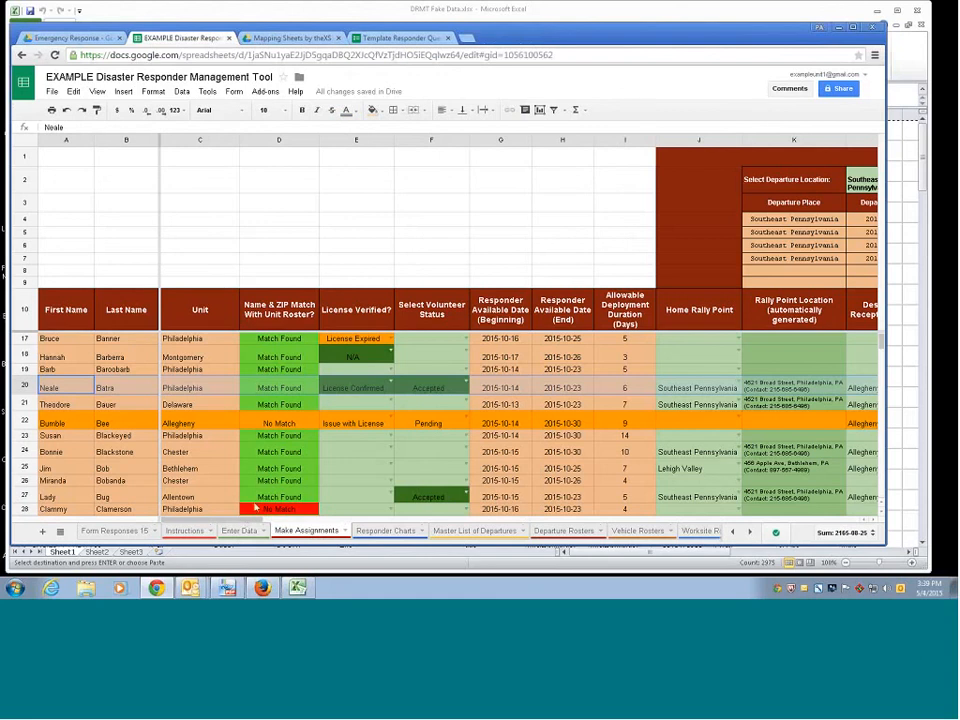
left_click(751, 533)
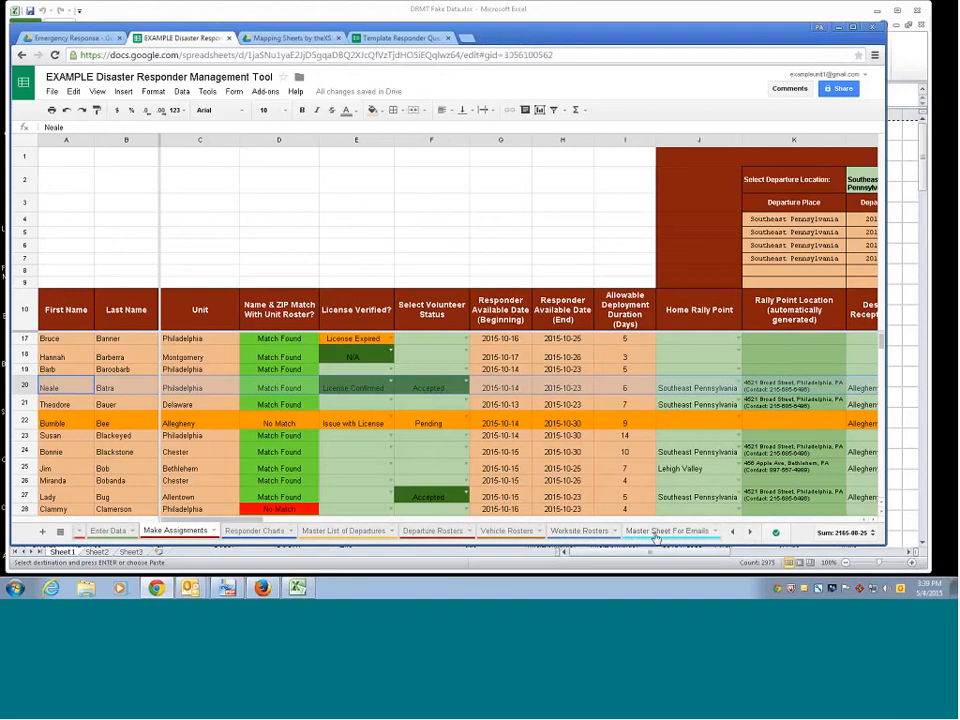
left_click(656, 536)
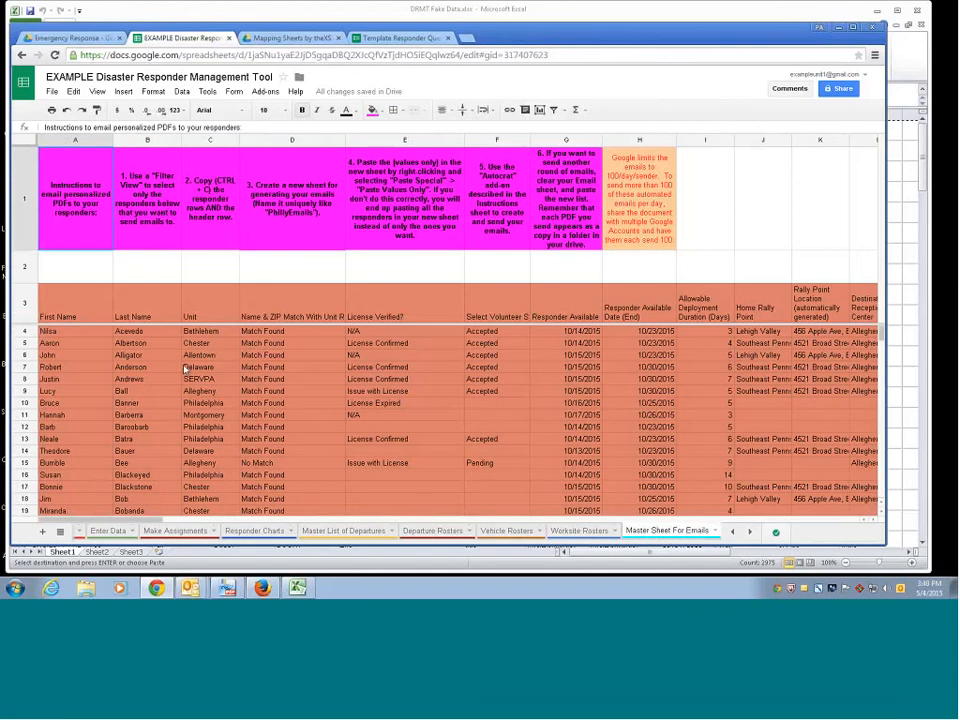
- Examine header row 3 and the responder record in row 13 across the Master Sheet For Emails columns
left_click(24, 304)
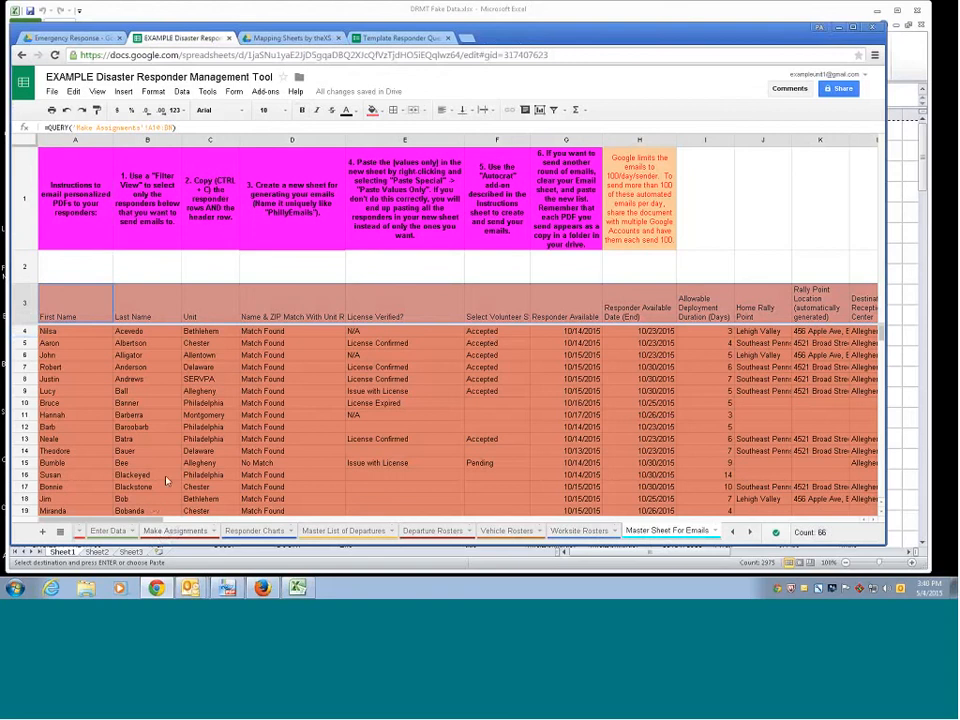
left_click(285, 355)
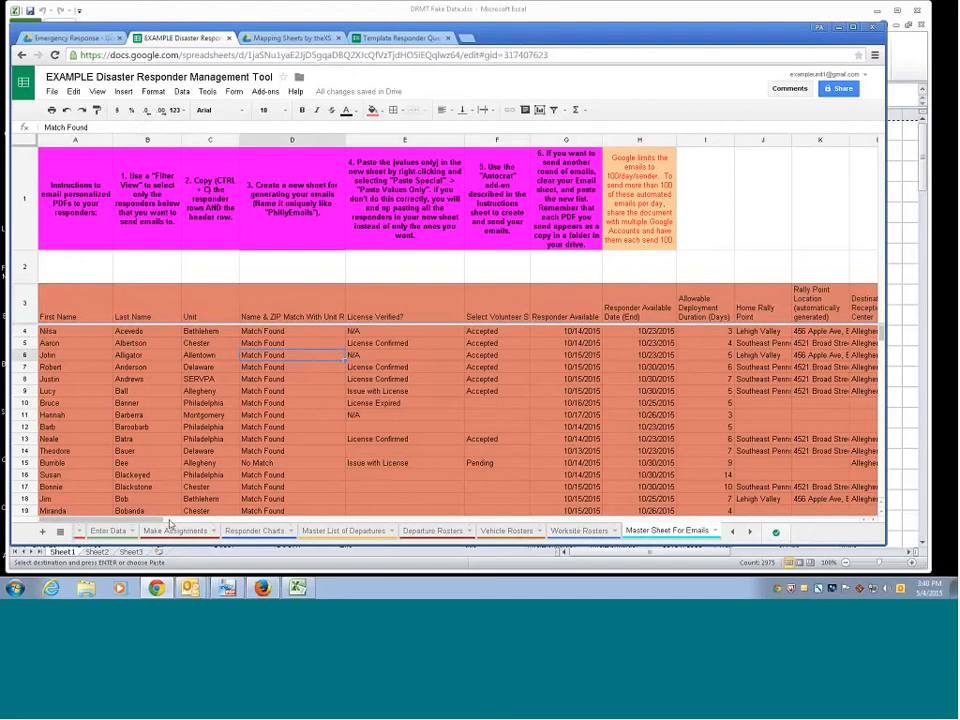
left_click_drag(163, 524, 95, 395)
left_click(25, 438)
left_click_drag(88, 523, 450, 500)
left_click_drag(452, 441, 72, 507)
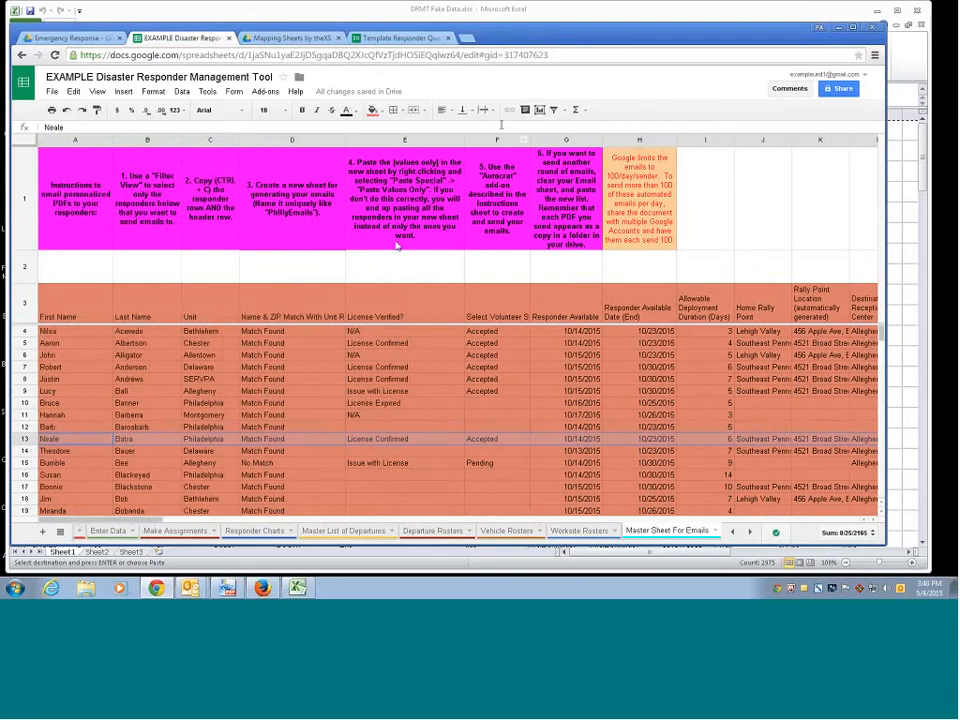
- Create a new filter view on the Master Sheet For Emails and name it "Email"
left_click(565, 111)
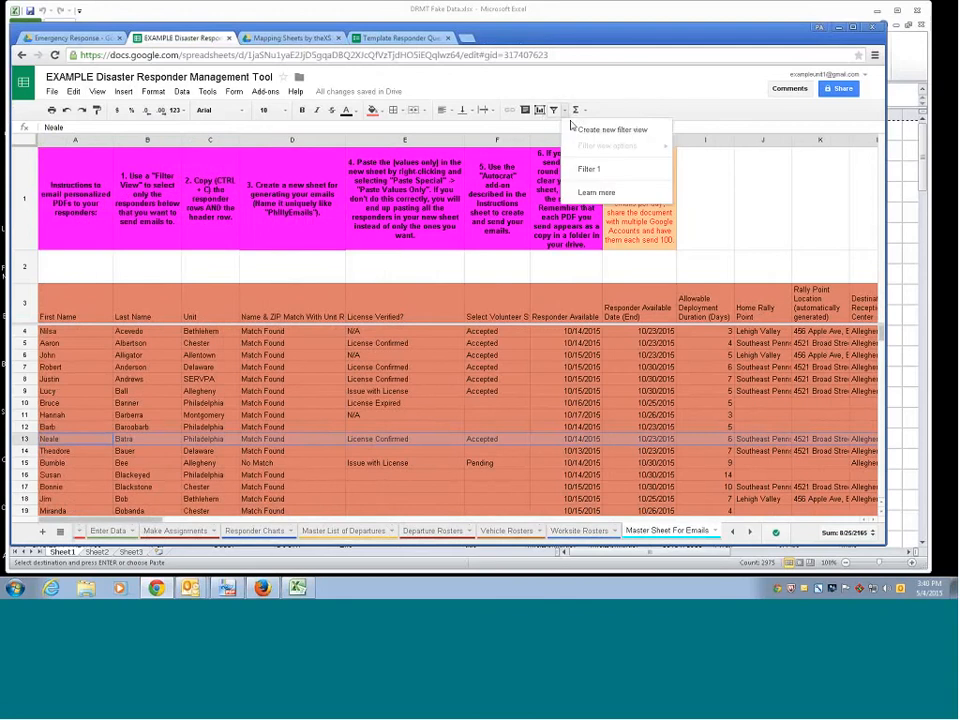
left_click(581, 129)
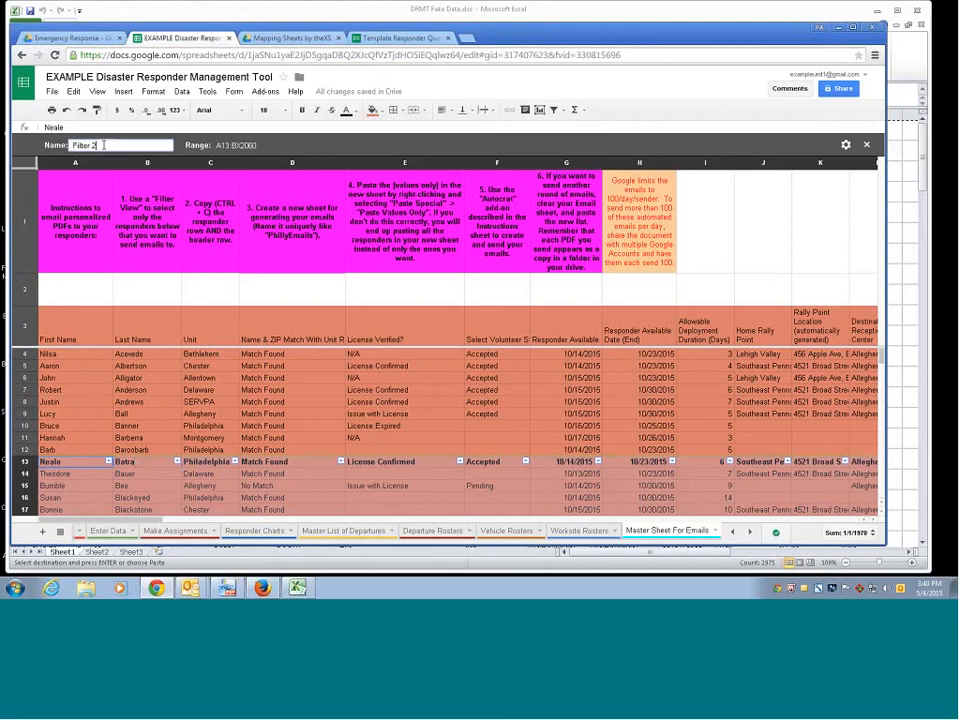
left_click(100, 145)
type("Email")
key("Return")
- Set the Email filter view's range to A3:BX2060 so that it starts at the header row
left_click(219, 146)
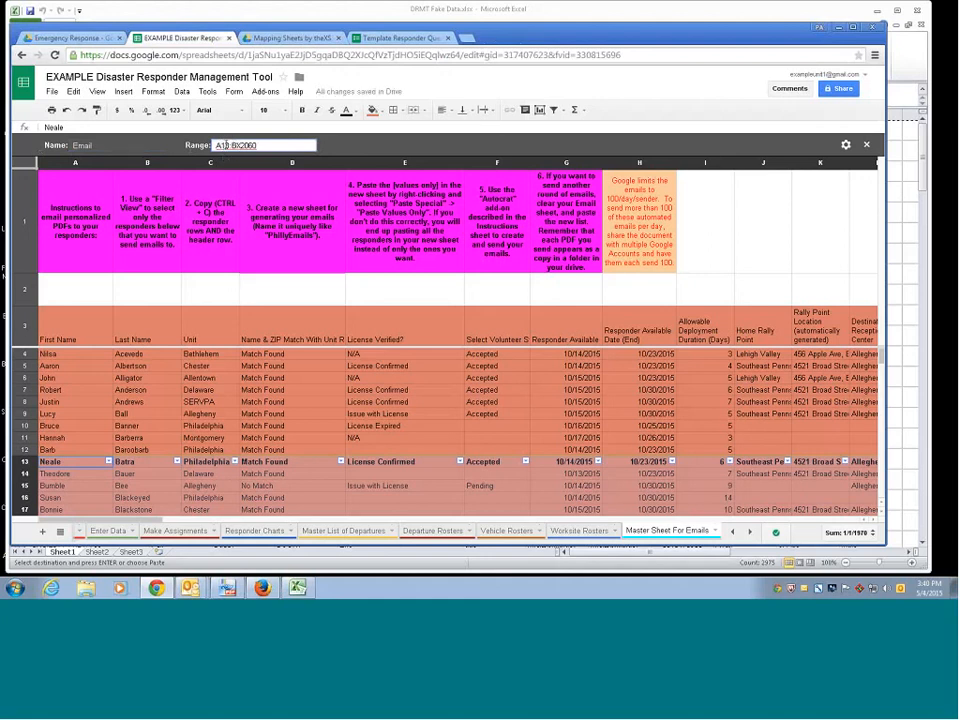
key("BackSpace")
key("BackSpace")
type("3")
key("Return")
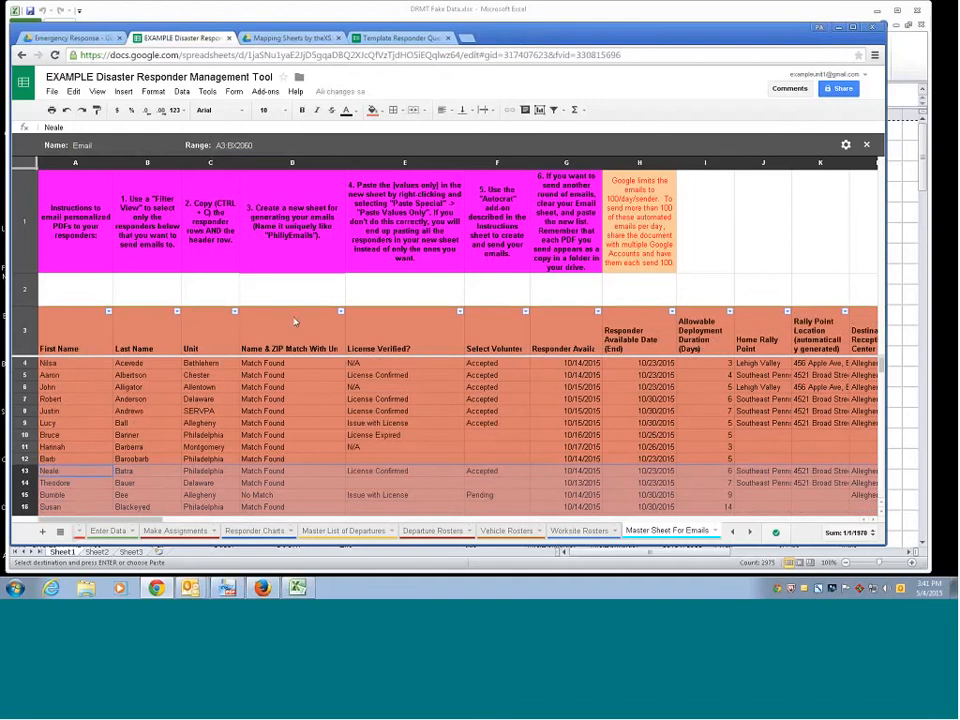
- Filter the Unit column to show only Philadelphia responders
left_click(234, 311)
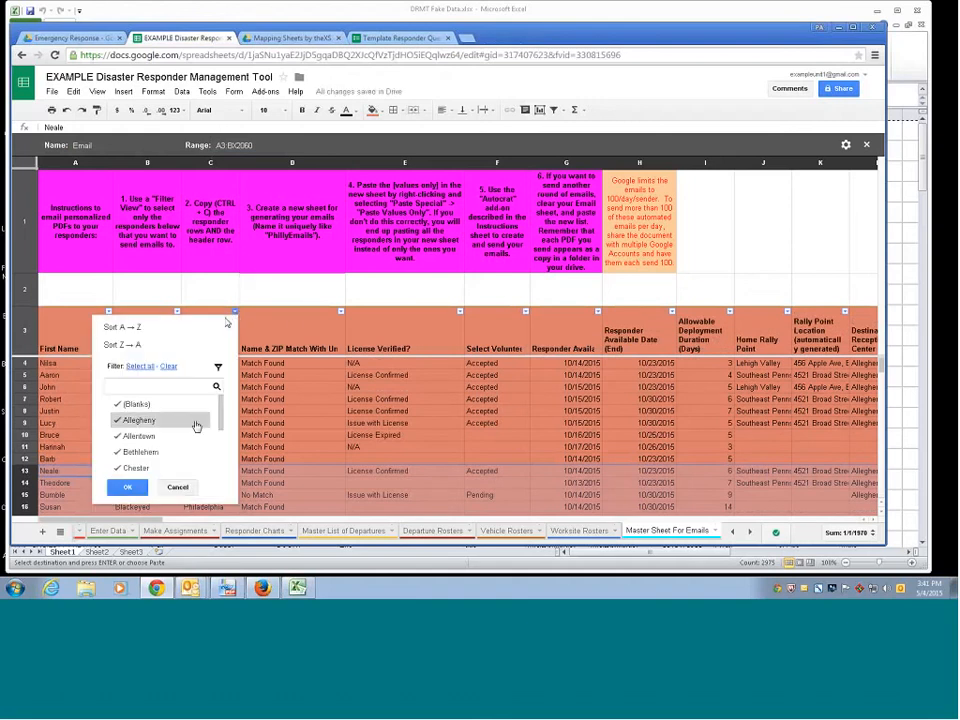
left_click(235, 313)
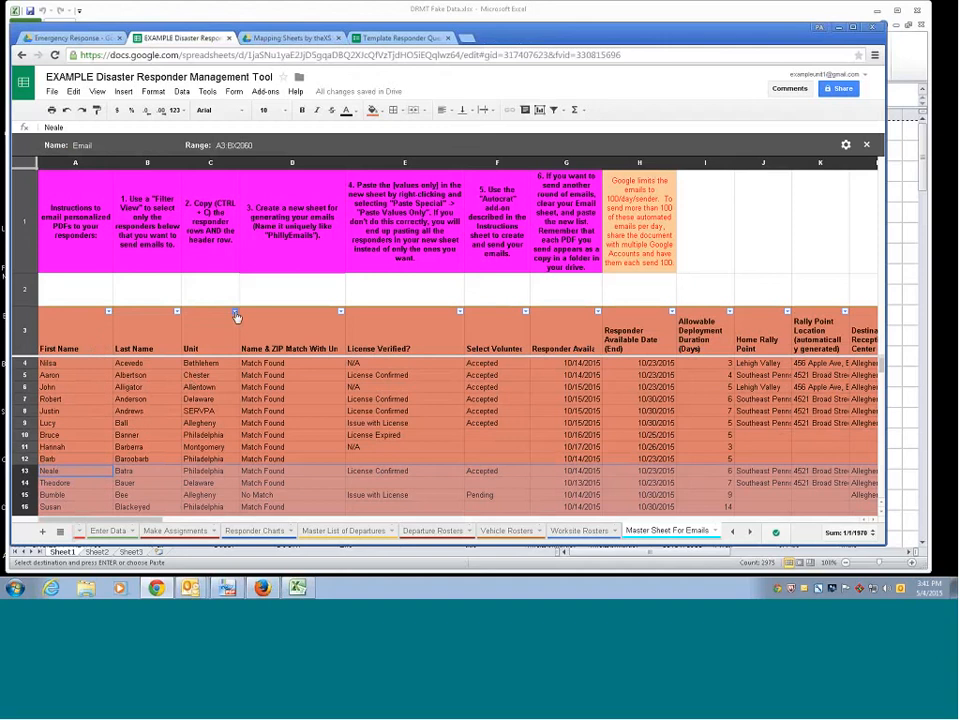
left_click(236, 314)
left_click(168, 366)
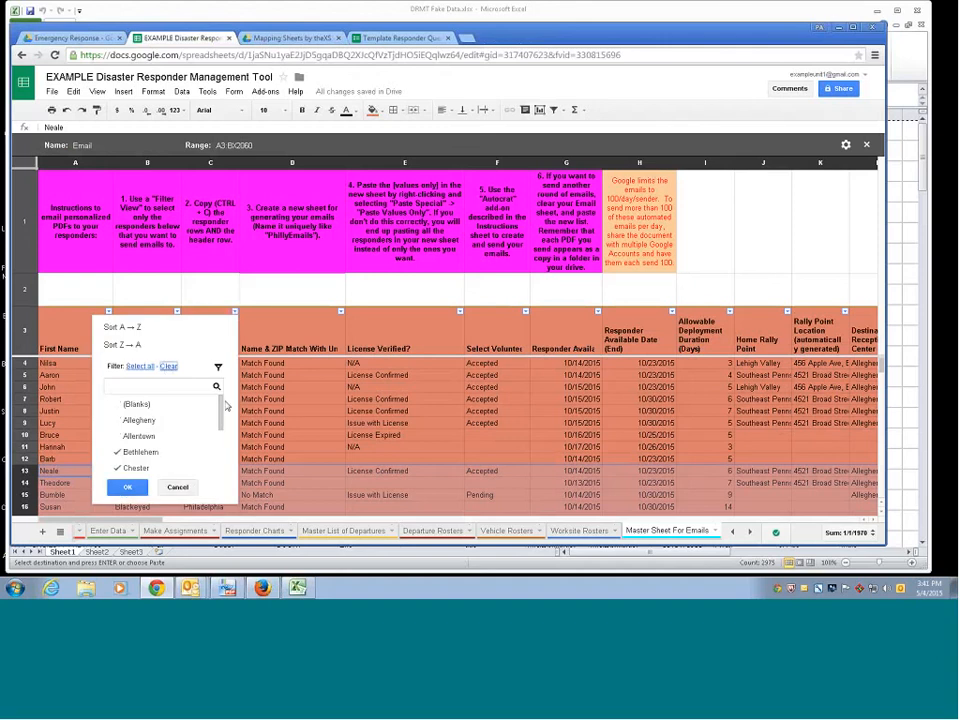
scroll(224, 428, "down", 1)
scroll(224, 428, "down", 2)
left_click(182, 447)
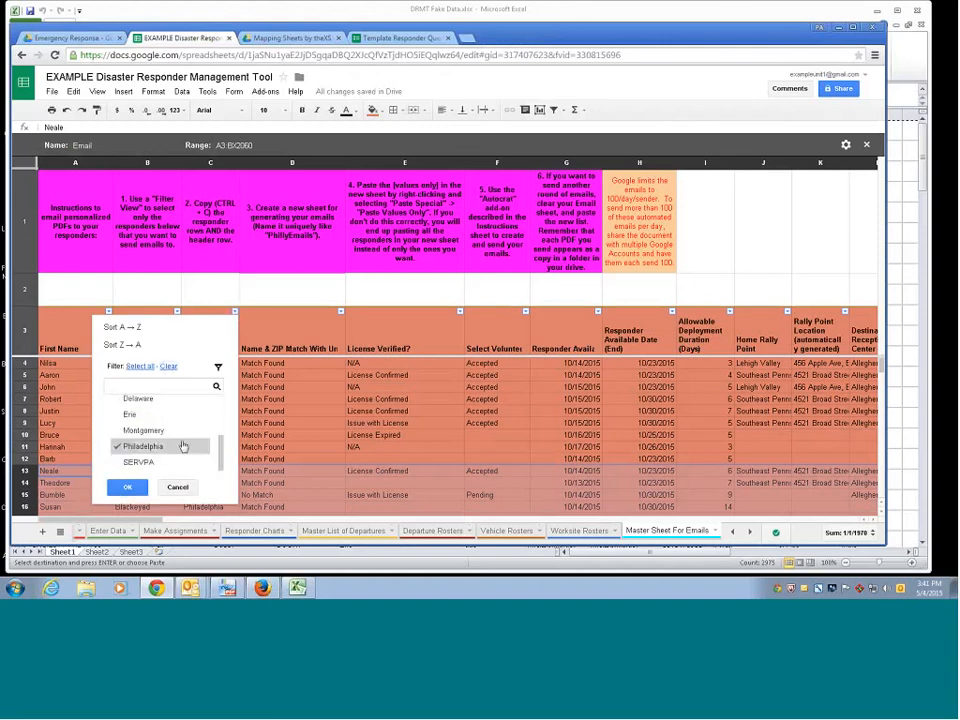
left_click(130, 487)
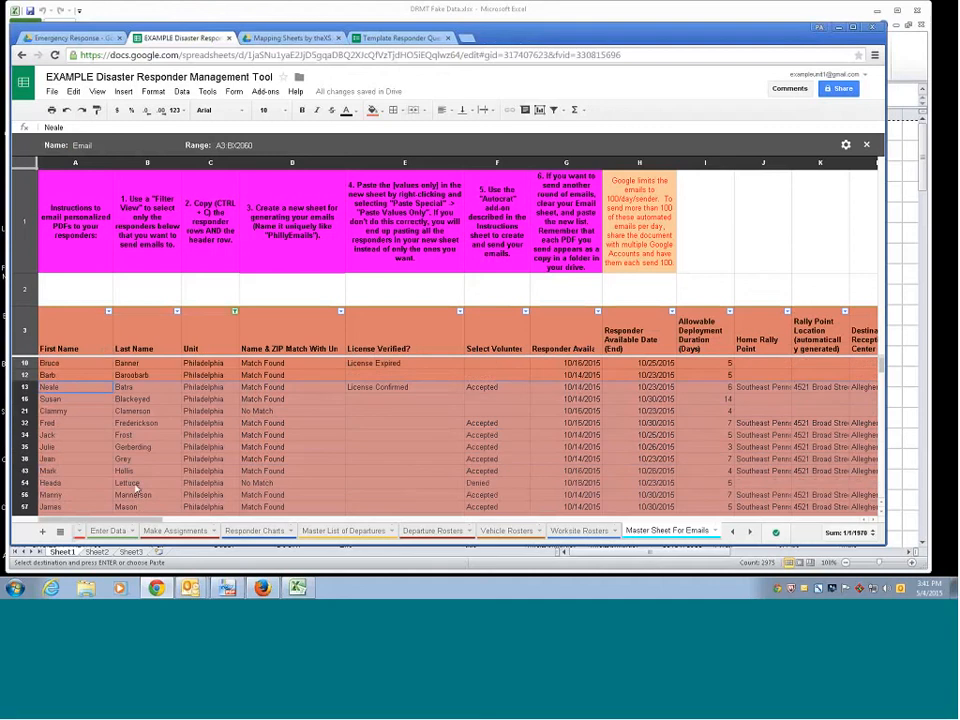
- Filter the First Name column in the Email filter view to show only the first name of the responder in row 13
left_click(141, 399)
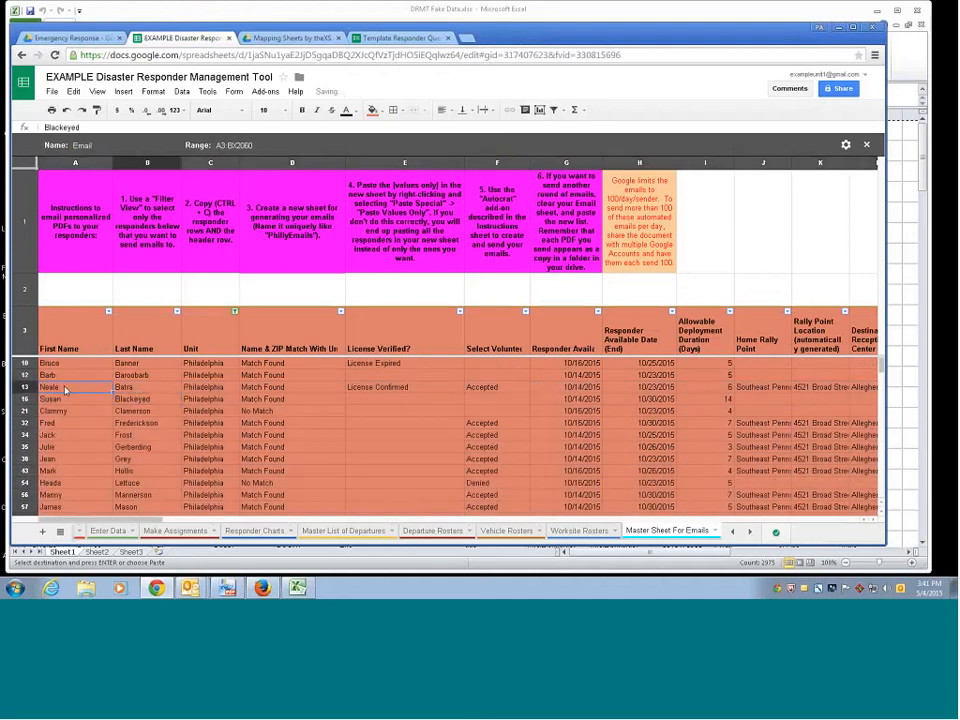
left_click(25, 386)
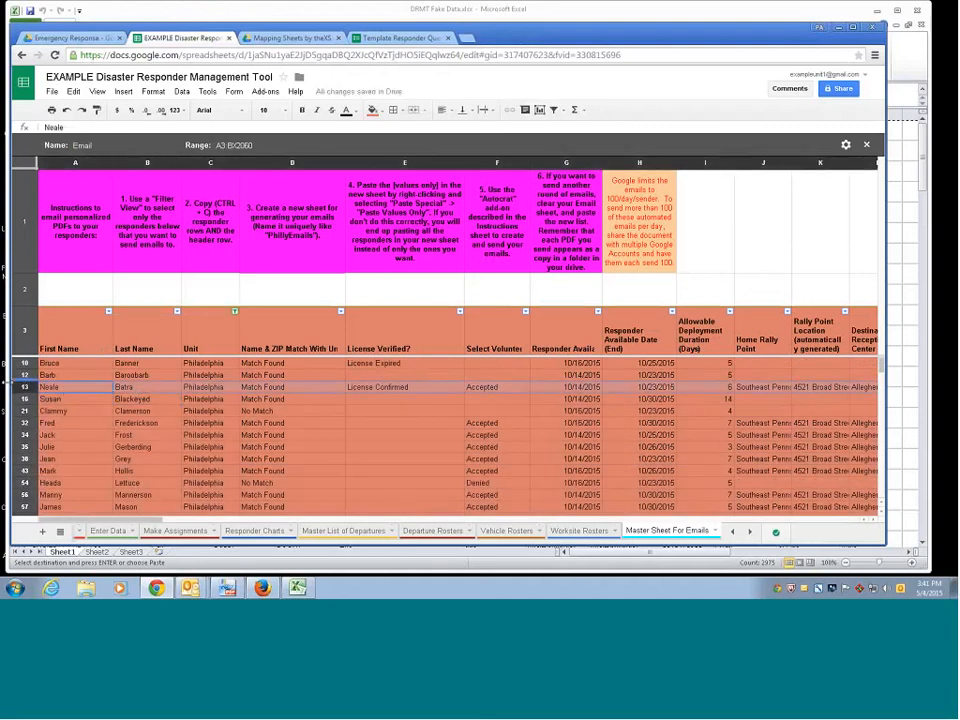
left_click(108, 311)
left_click(182, 366)
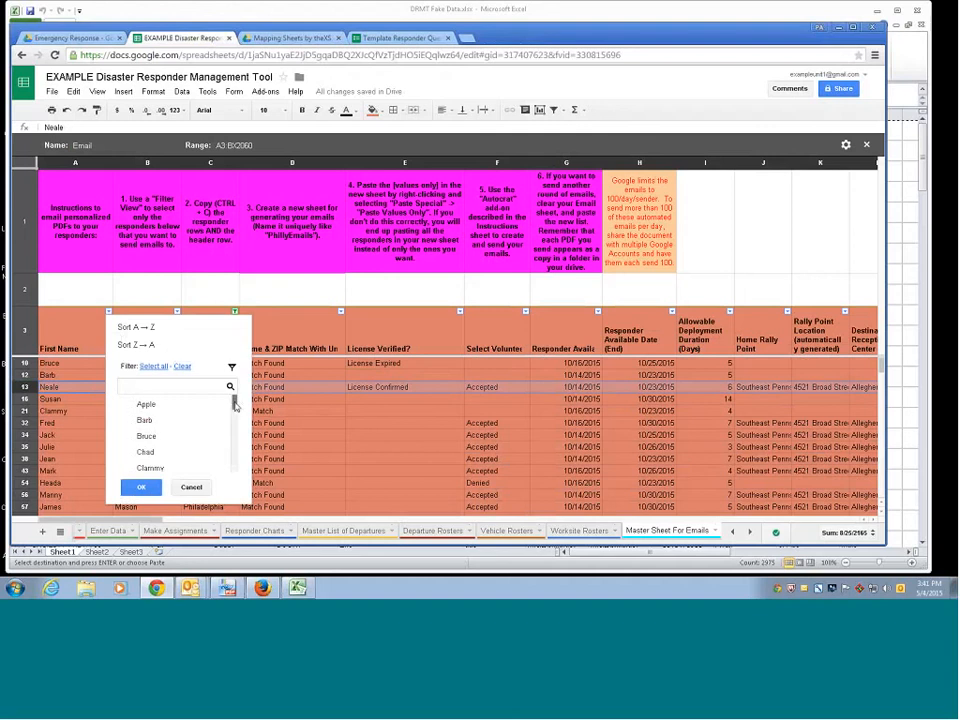
left_click_drag(235, 405, 239, 455)
left_click(162, 427)
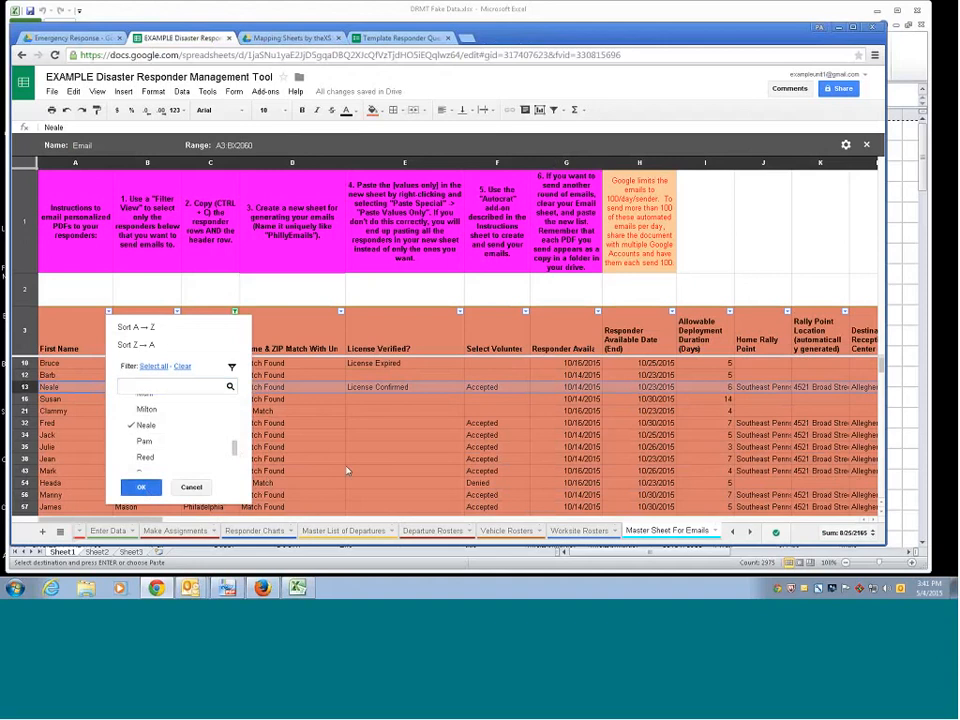
left_click(141, 487)
left_click(290, 387)
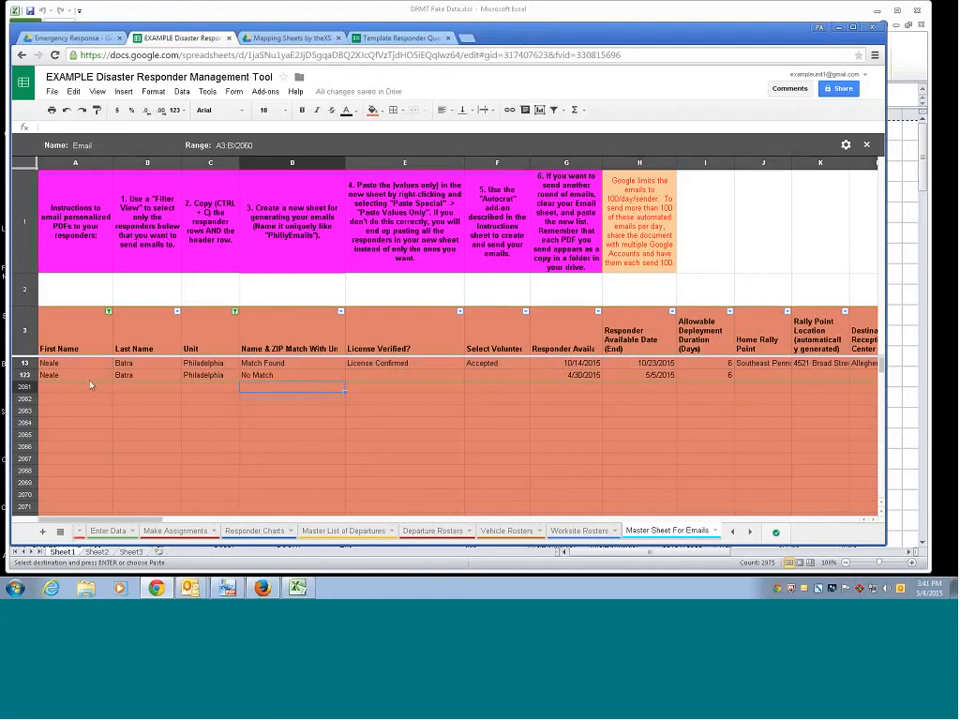
- Copy header row 3 together with the filtered responder record in row 13
left_click(23, 336)
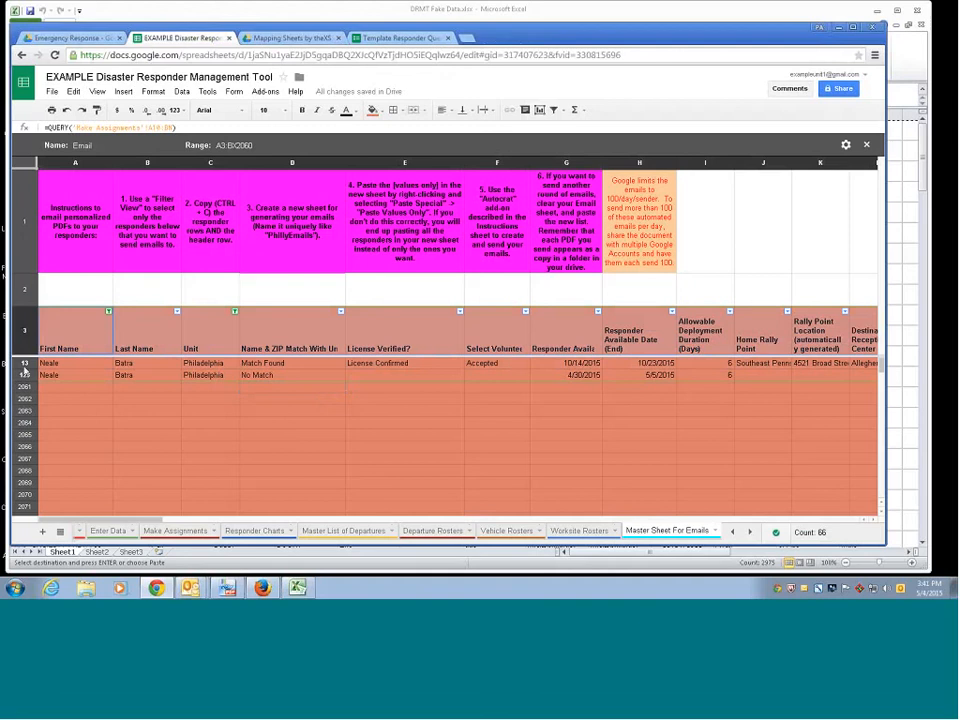
left_click(24, 363)
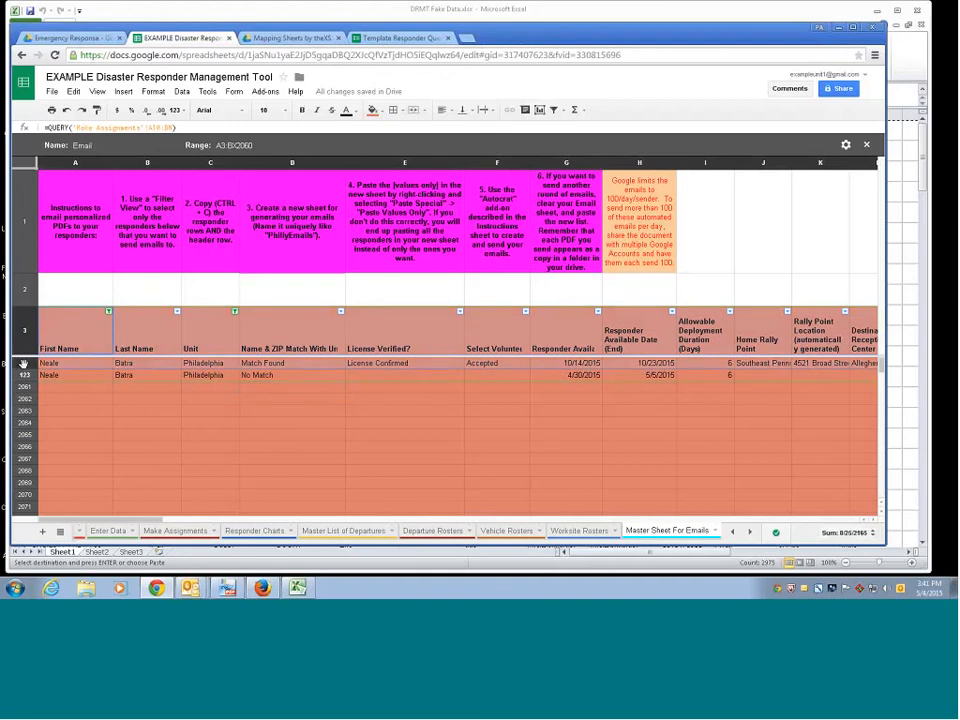
right_click(24, 344)
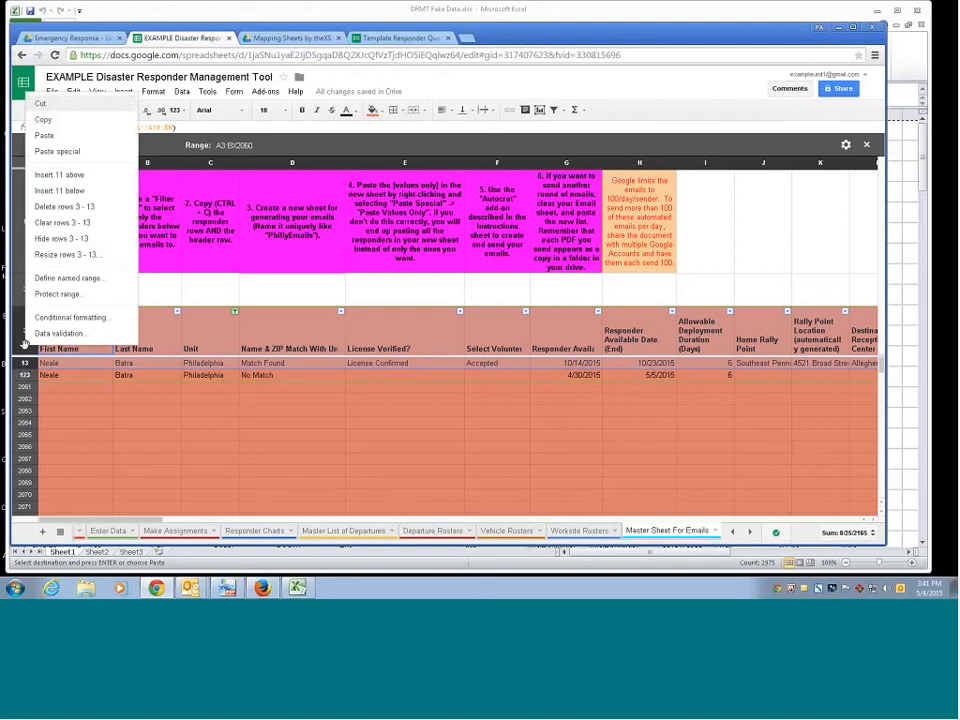
left_click(40, 122)
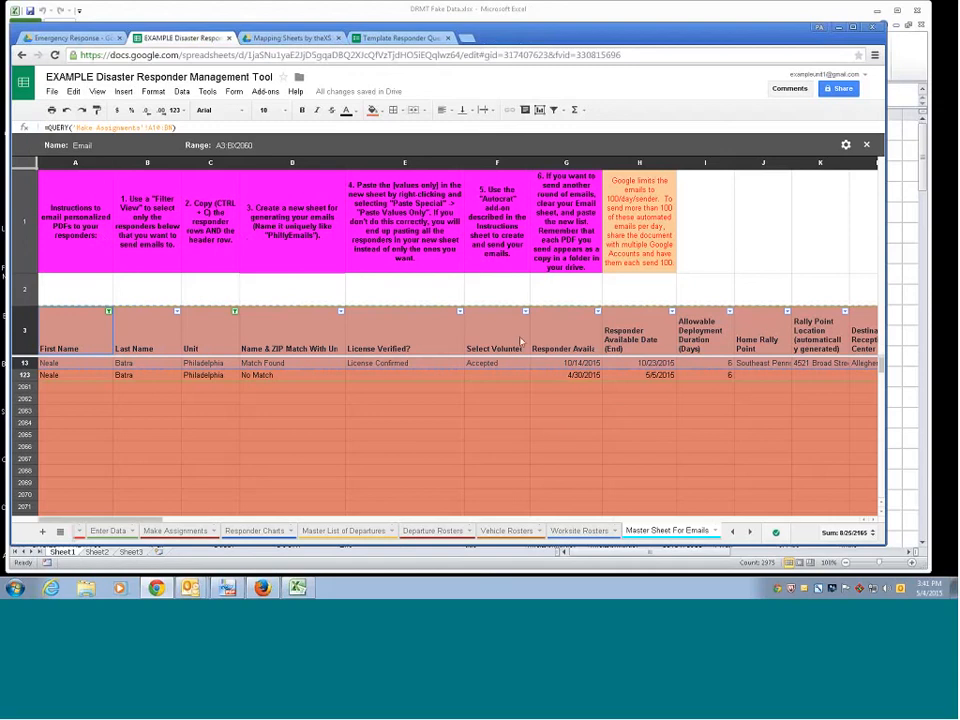
- Add a new sheet to the spreadsheet and name it "Phila Emails"
left_click(44, 536)
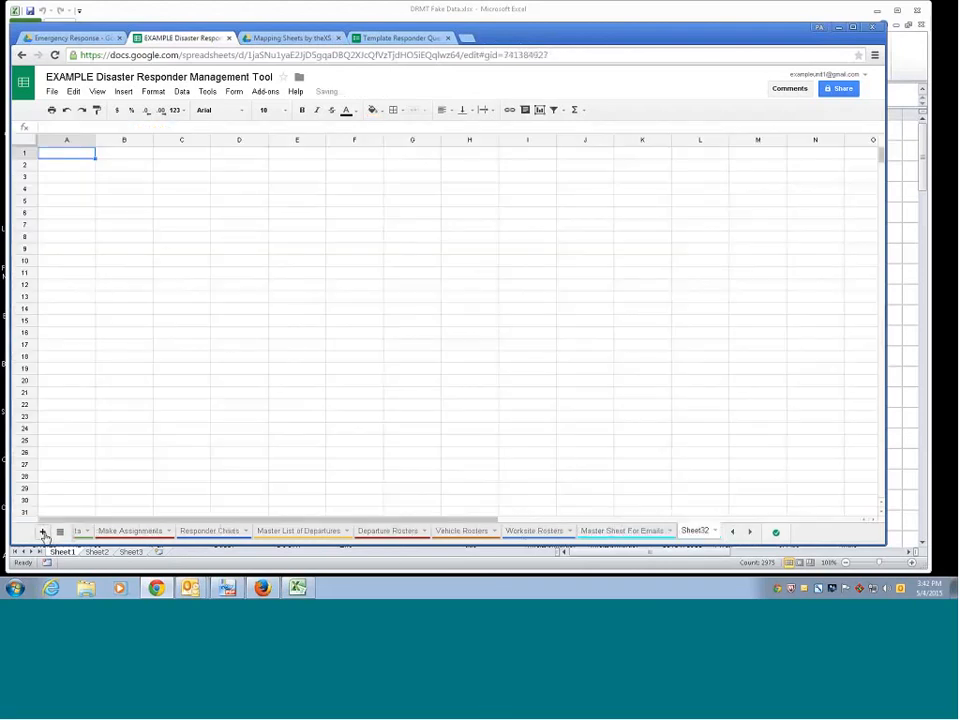
double_click(700, 531)
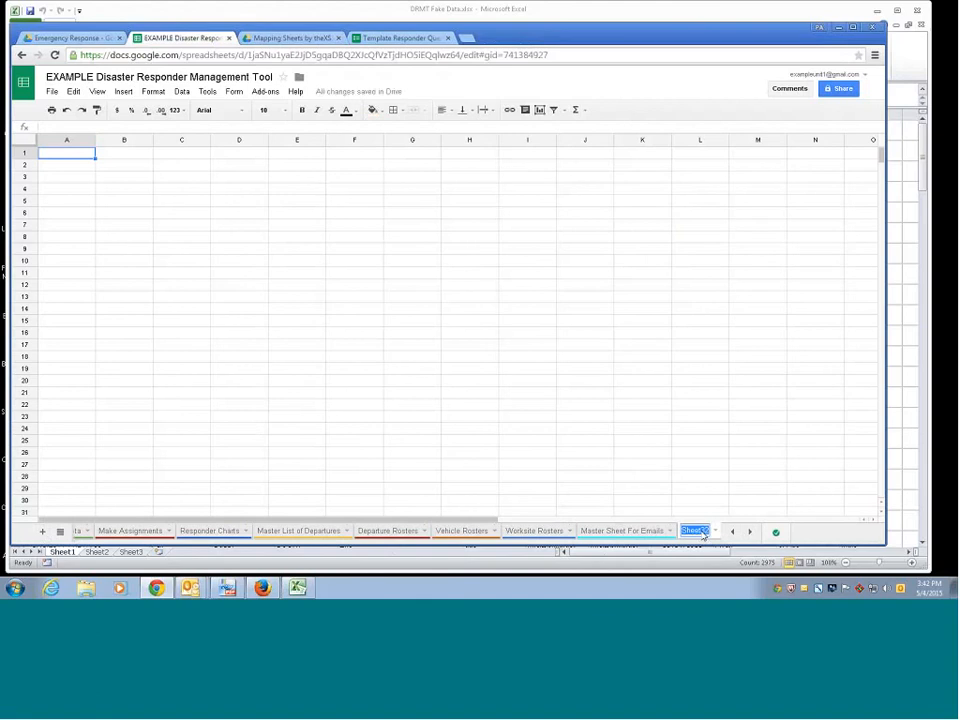
type("Ph")
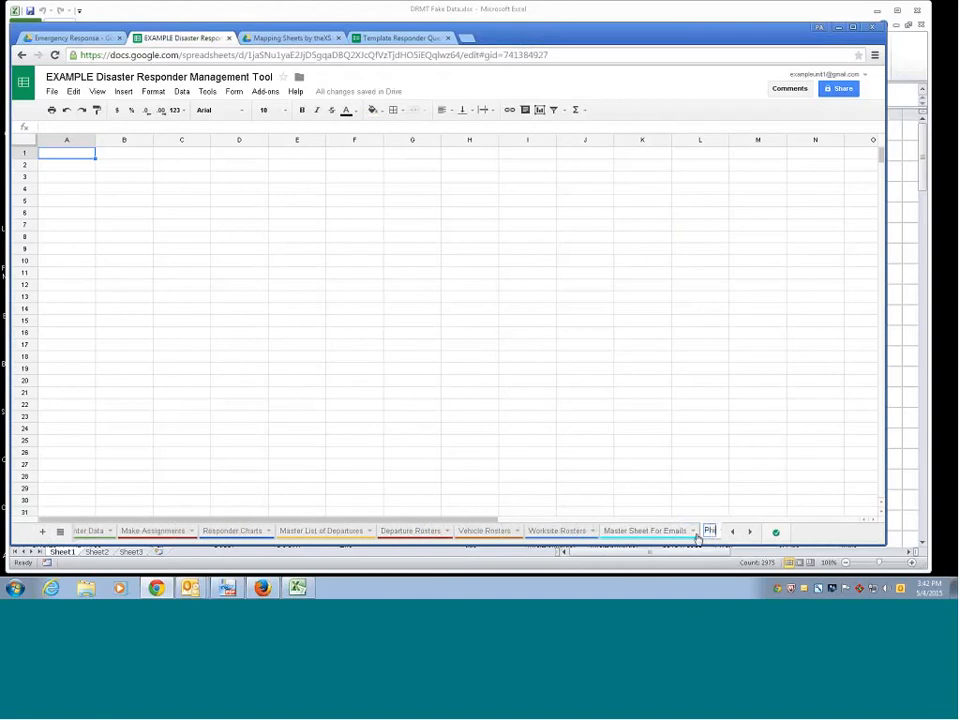
type("ila Emai")
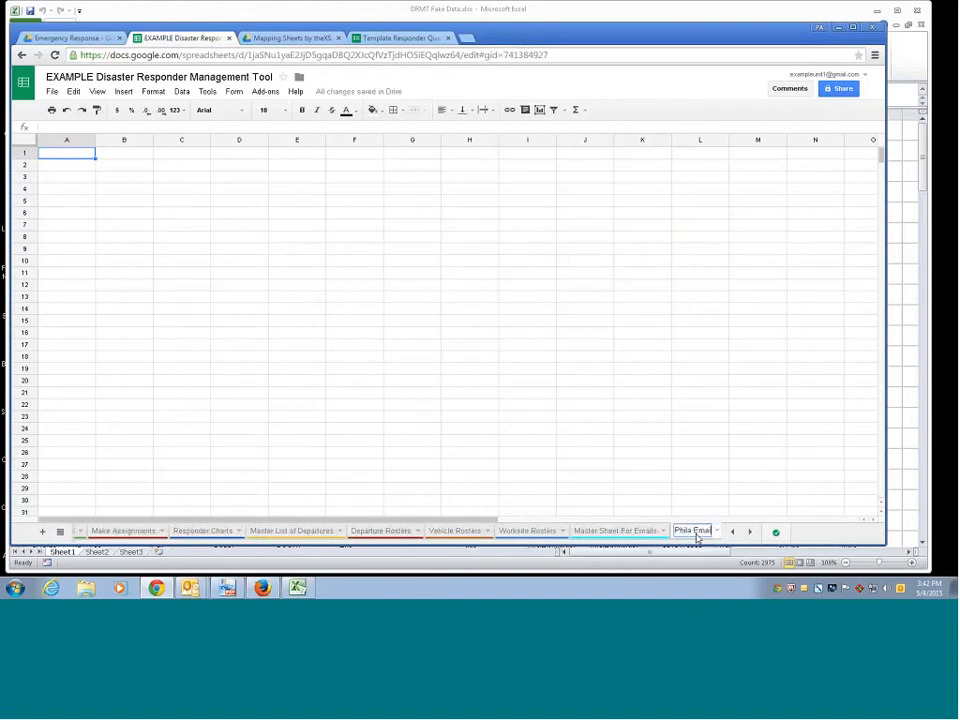
type("ls")
key("Return")
- Paste the copied header and responder rows as values only, starting at cell A1 of the Phila Emails sheet
right_click(57, 158)
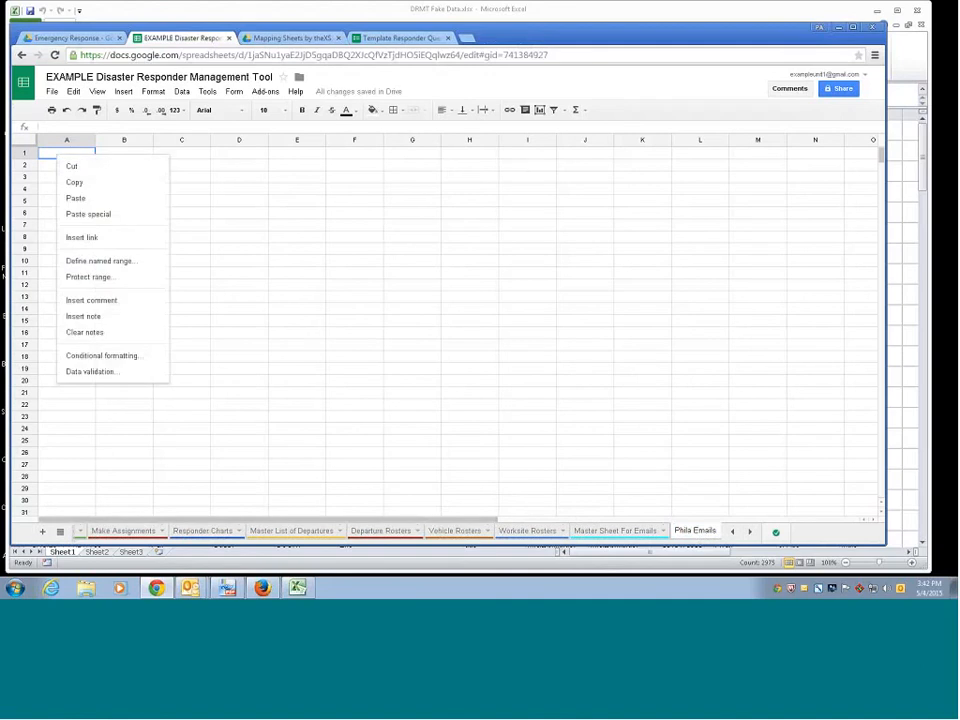
mouse_move(91, 220)
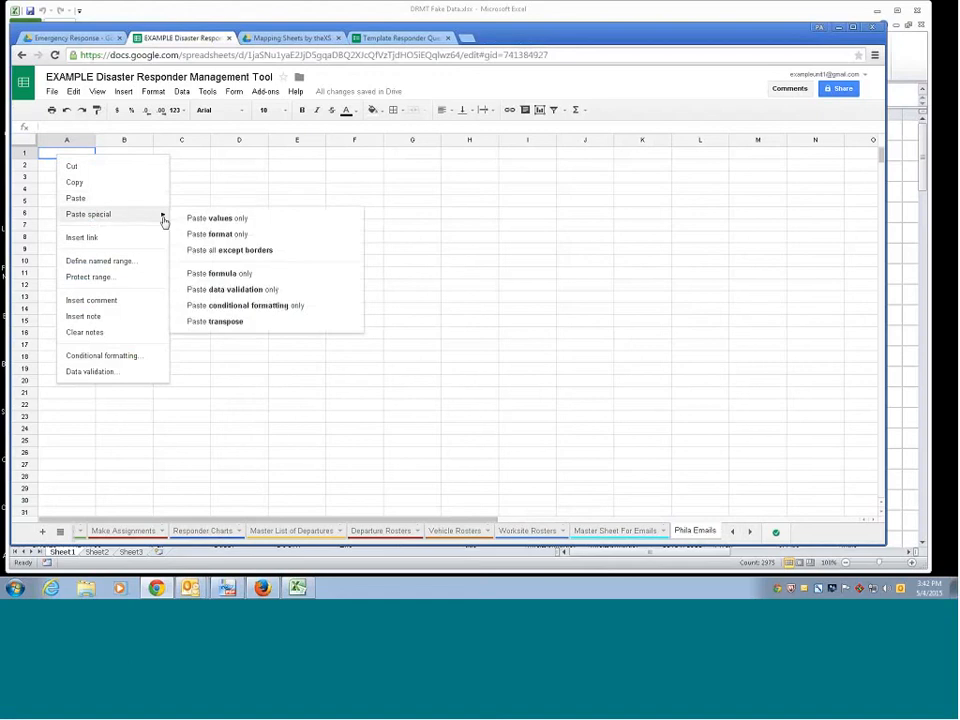
left_click(258, 224)
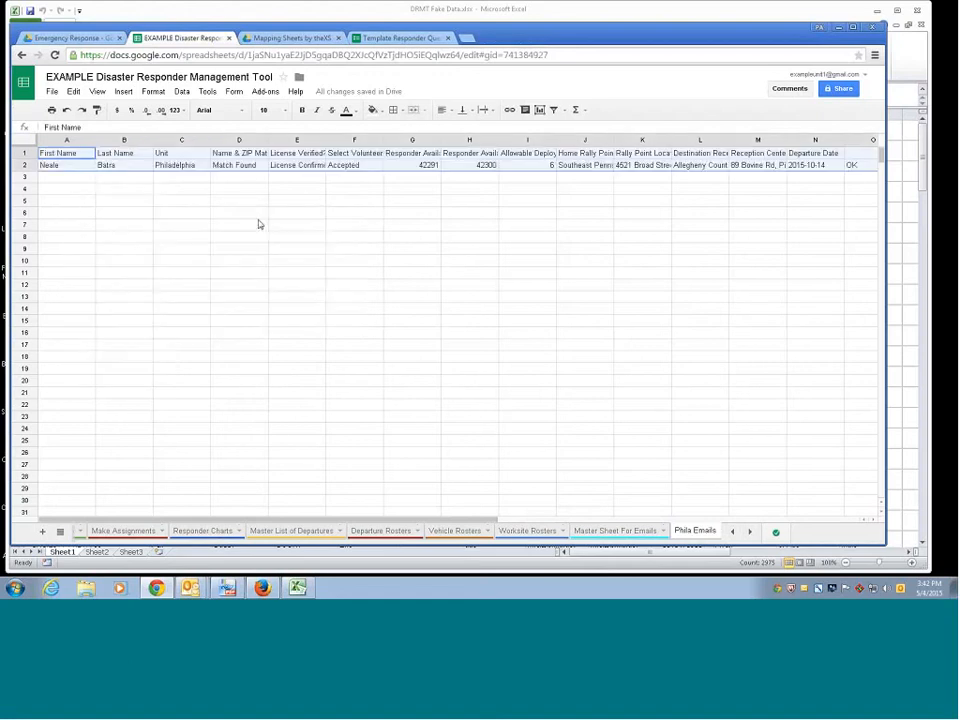
left_click(250, 178)
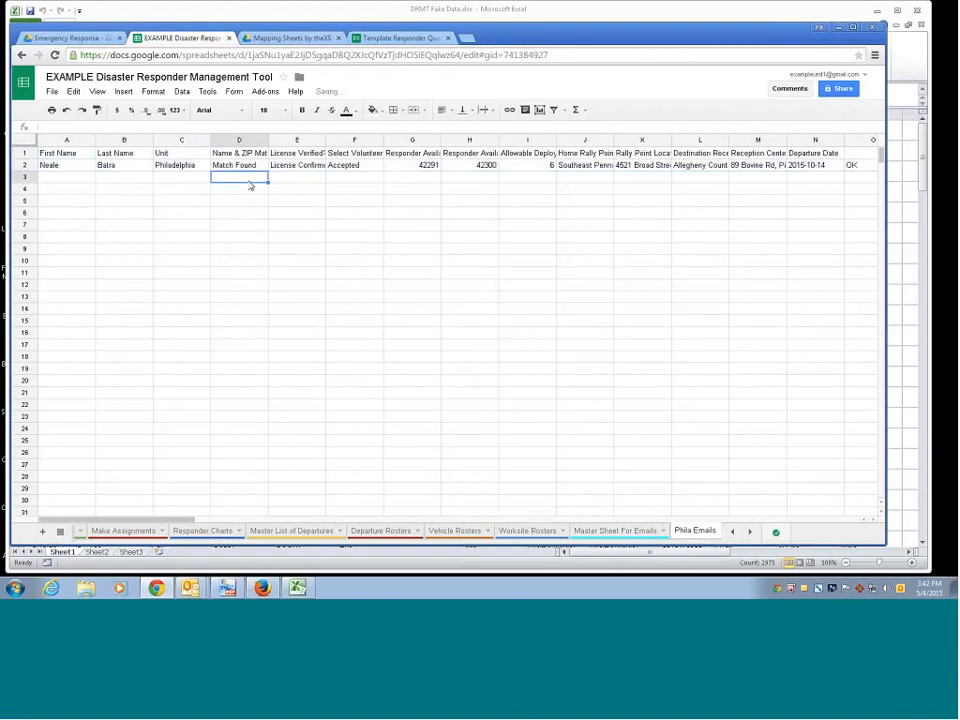
right_click(50, 158)
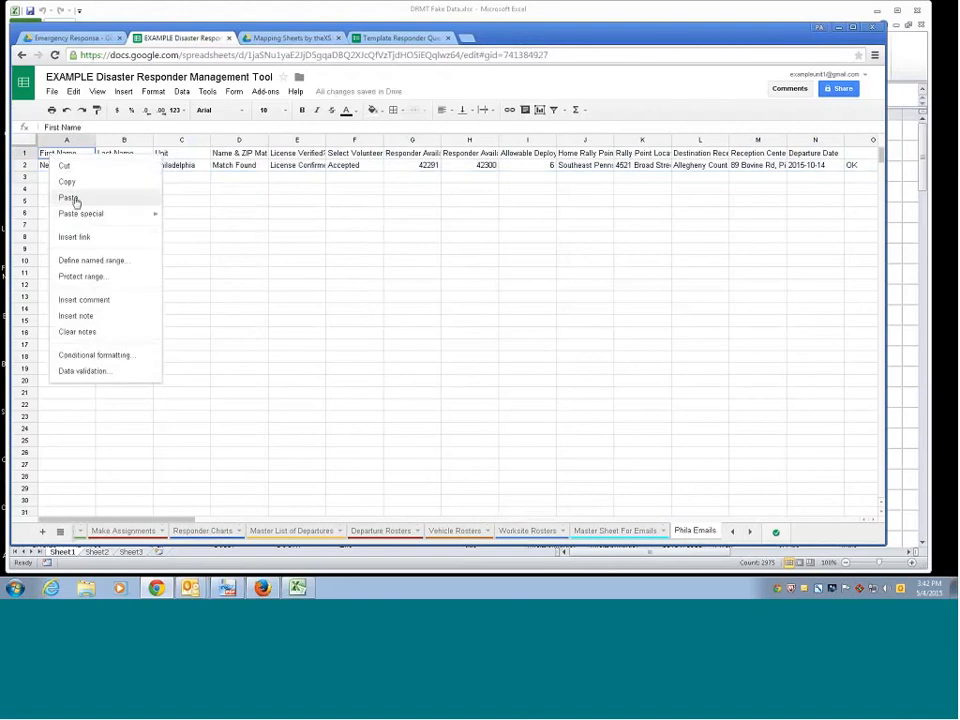
mouse_move(84, 215)
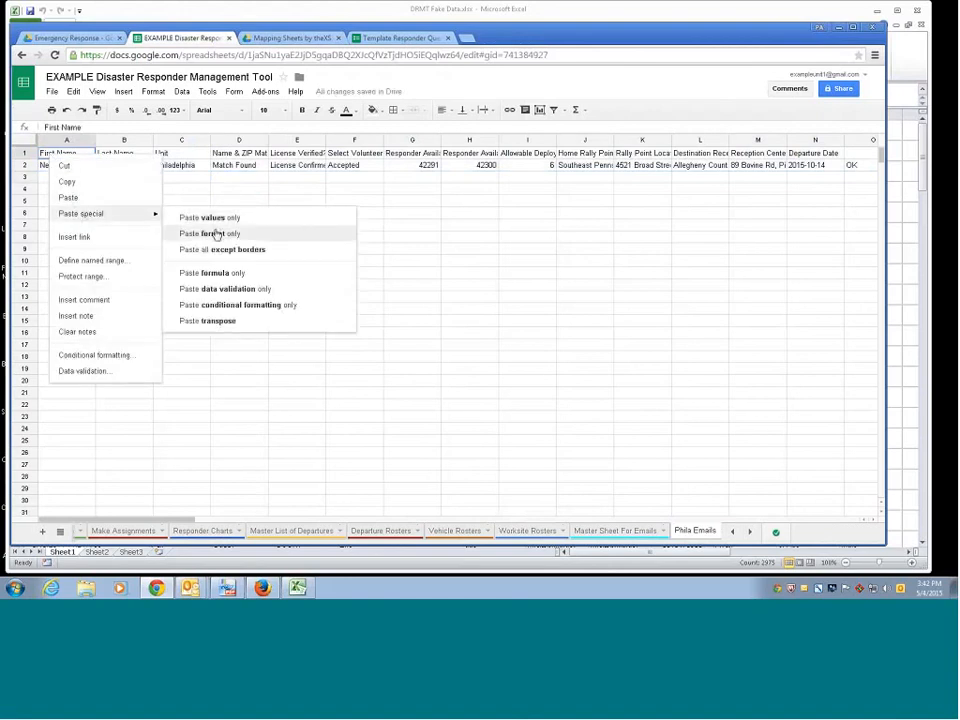
left_click(201, 180)
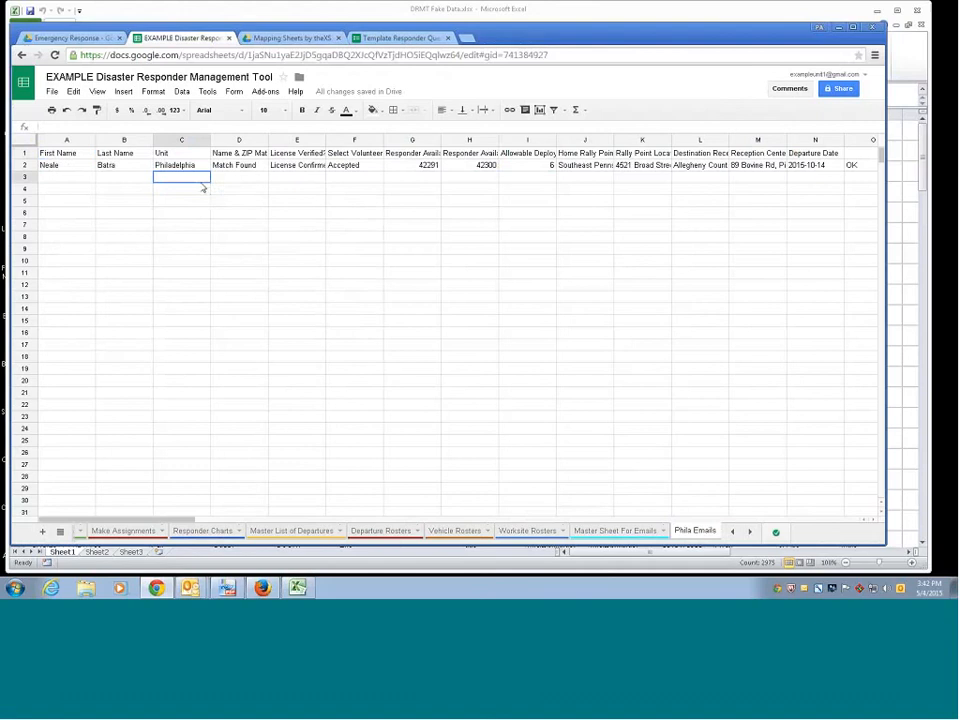
left_click(588, 533)
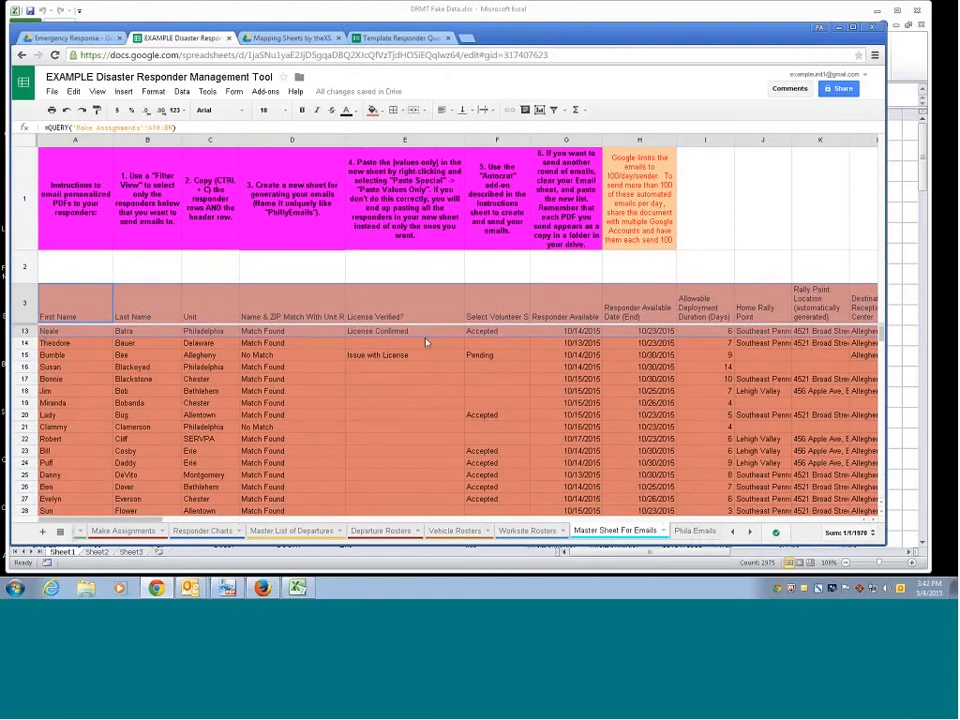
left_click(694, 531)
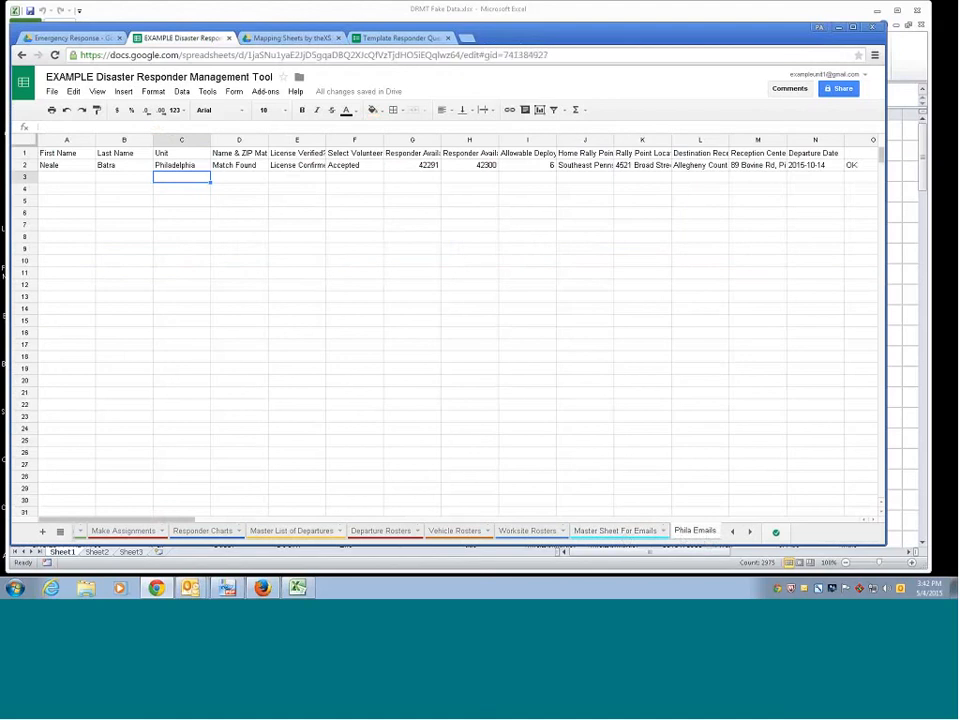
- Launch the autoCrat add-on on the Phila Emails sheet and minimize the Excel window behind the browser
left_click(50, 166)
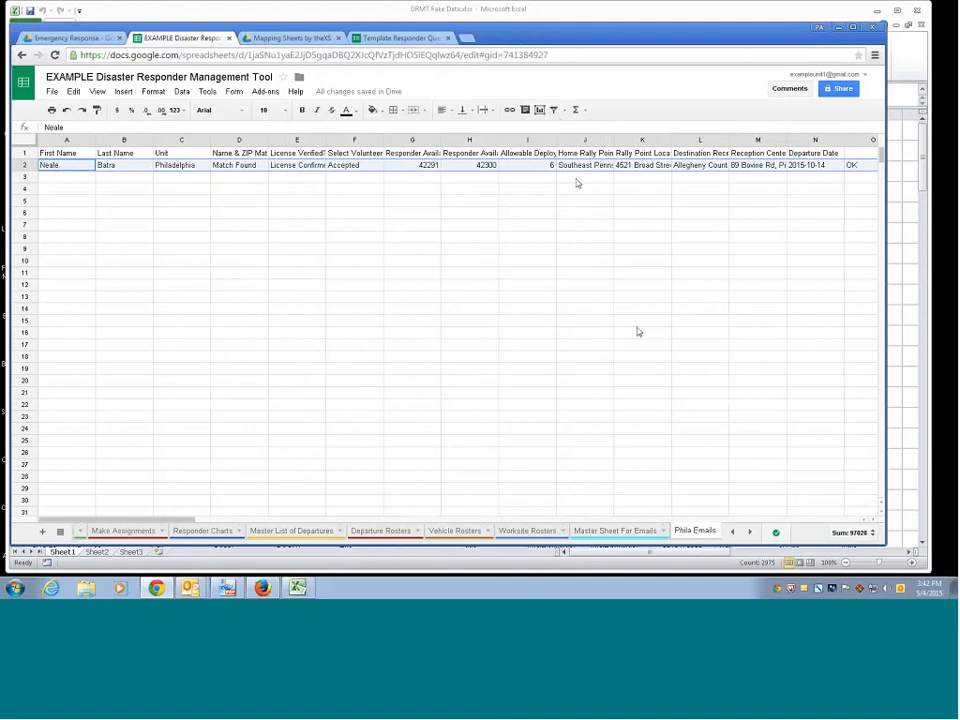
left_click(265, 92)
mouse_move(275, 111)
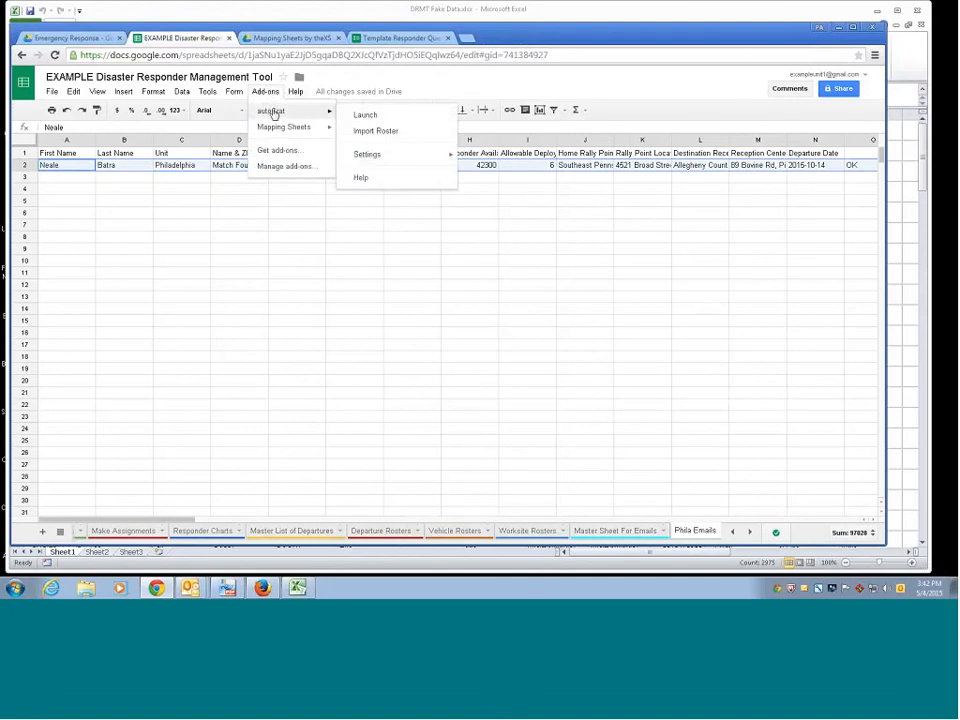
left_click(403, 118)
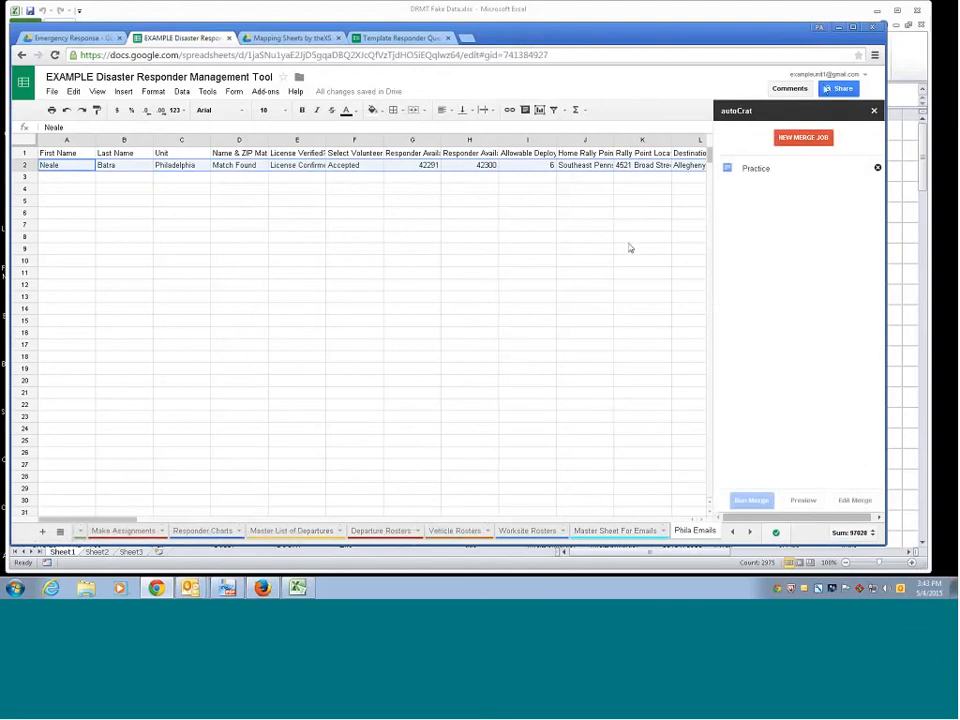
left_click(877, 11)
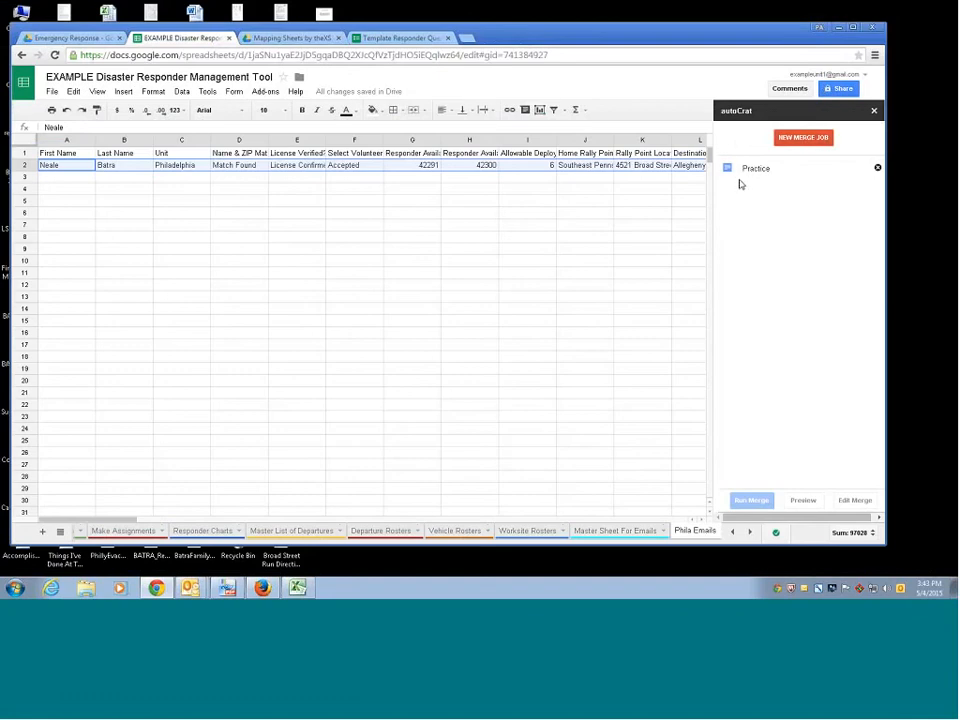
- Start a new autoCrat merge job using the Intrastate Deployment document from the Emergency Response folder in Drive as its template
left_click(810, 137)
left_click(811, 137)
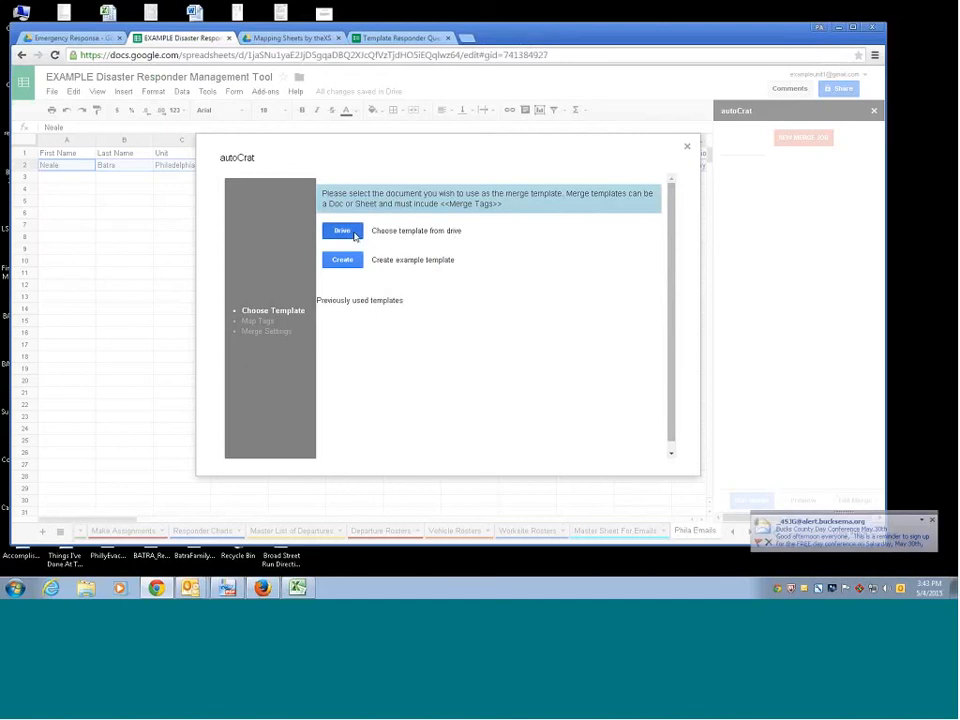
left_click(355, 237)
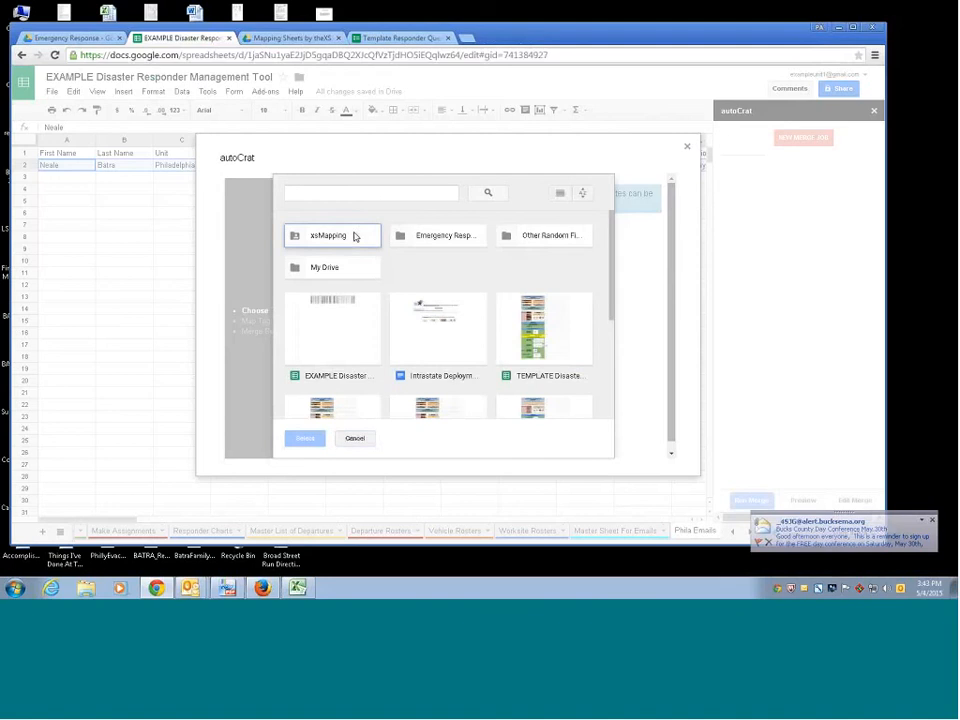
double_click(437, 240)
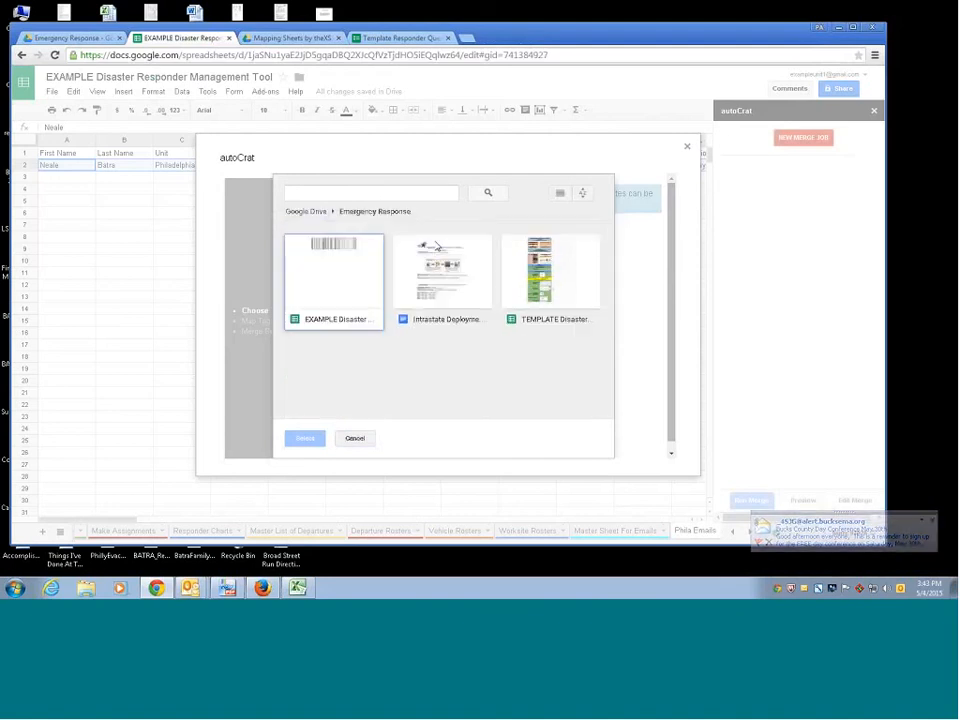
left_click(450, 266)
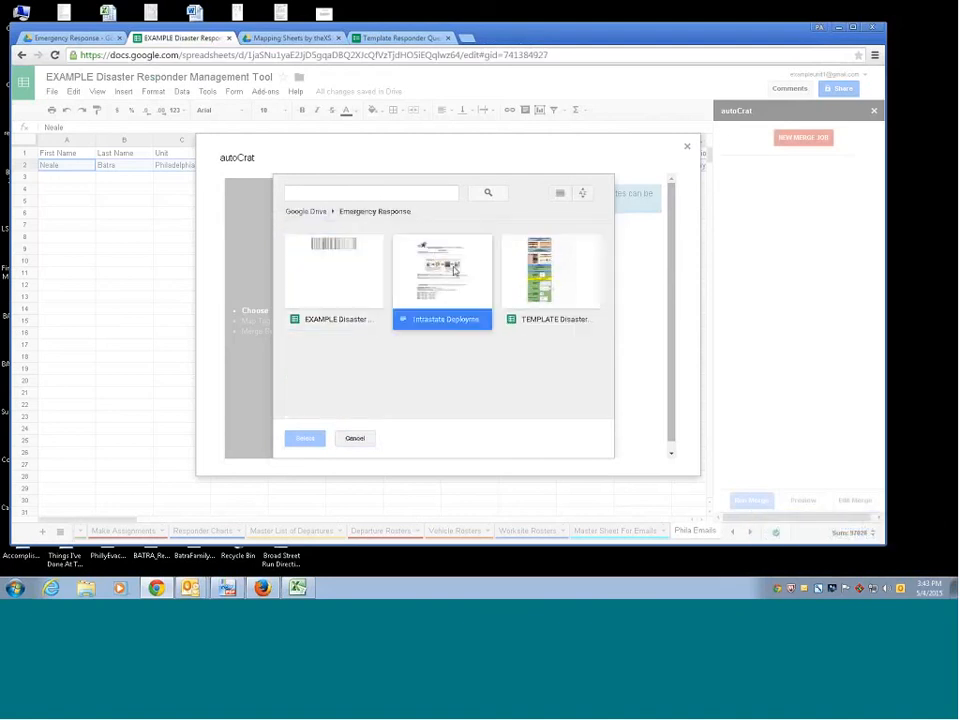
left_click(306, 438)
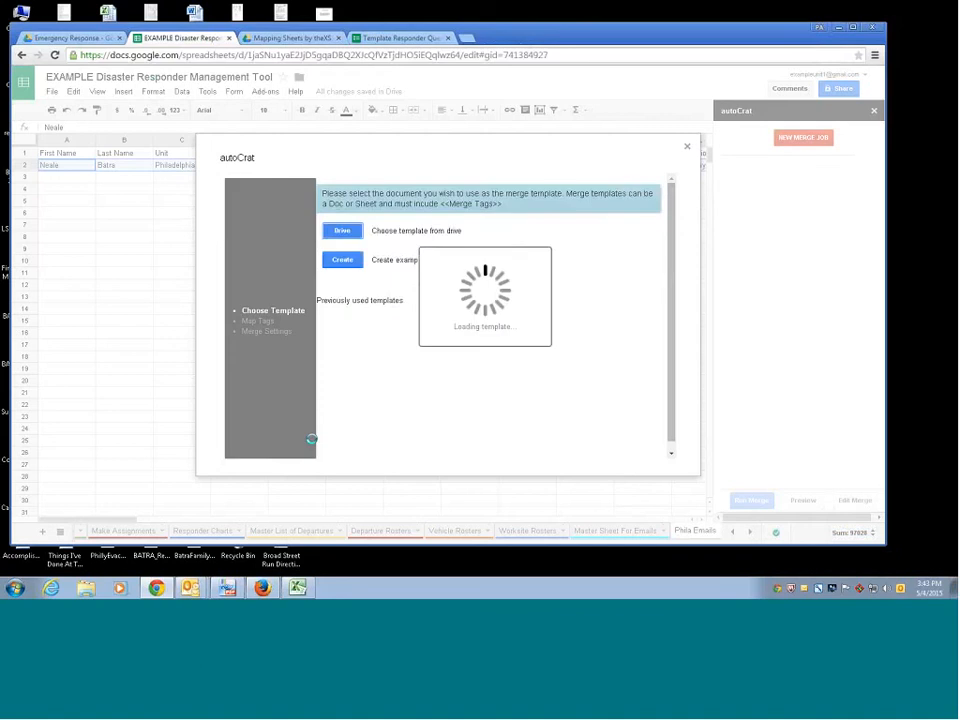
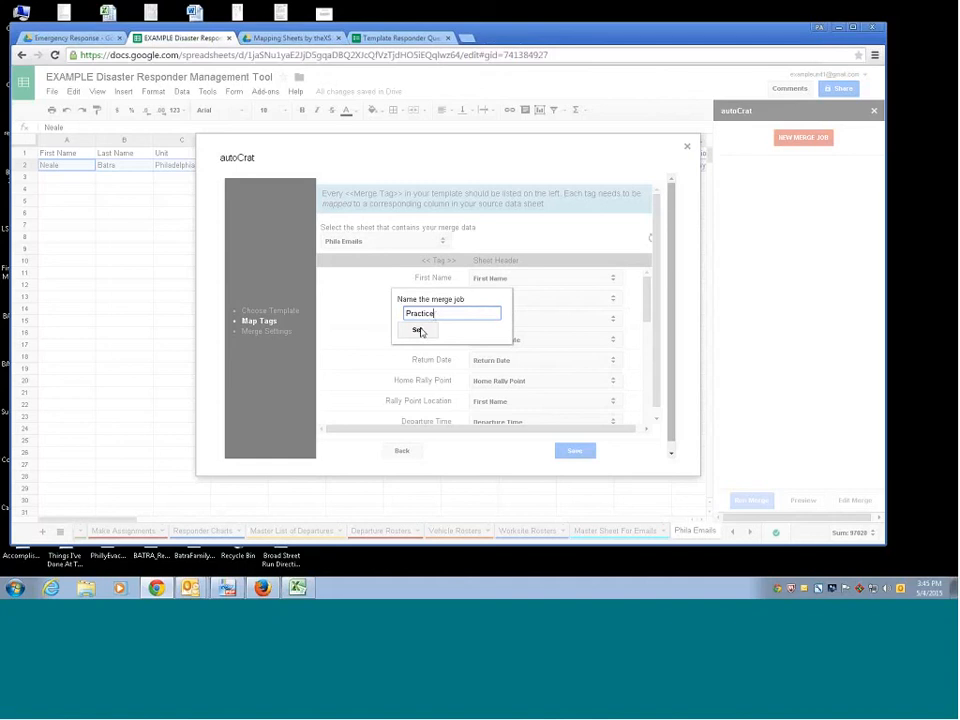
- Name the merge job "Practice" and review the sheet headers available for mapping the First Name tag
left_click(427, 332)
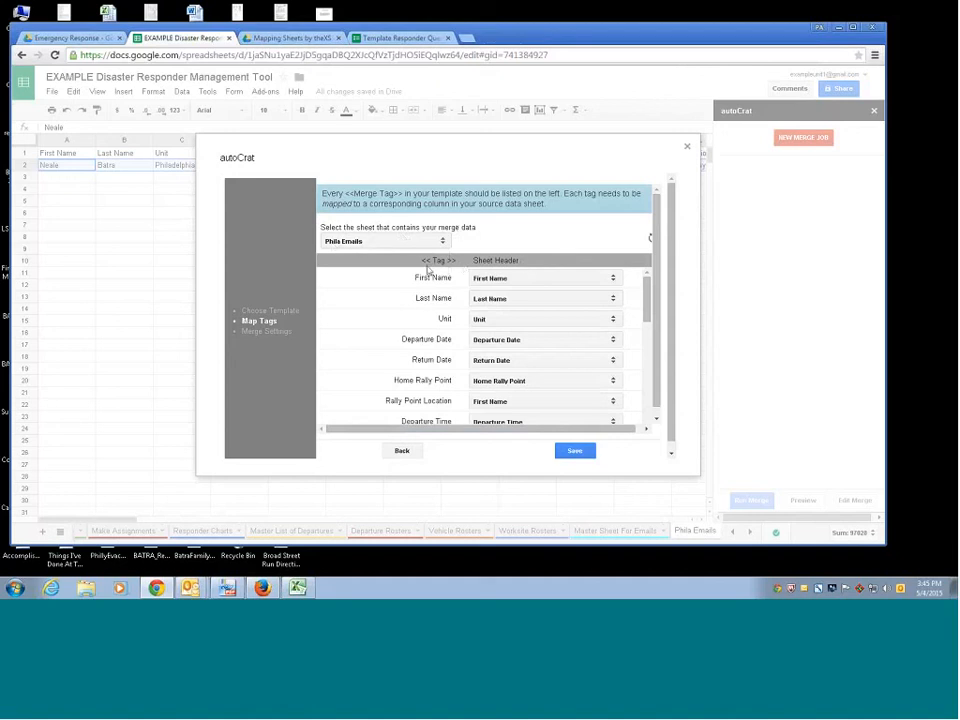
left_click_drag(436, 261, 519, 261)
left_click(503, 280)
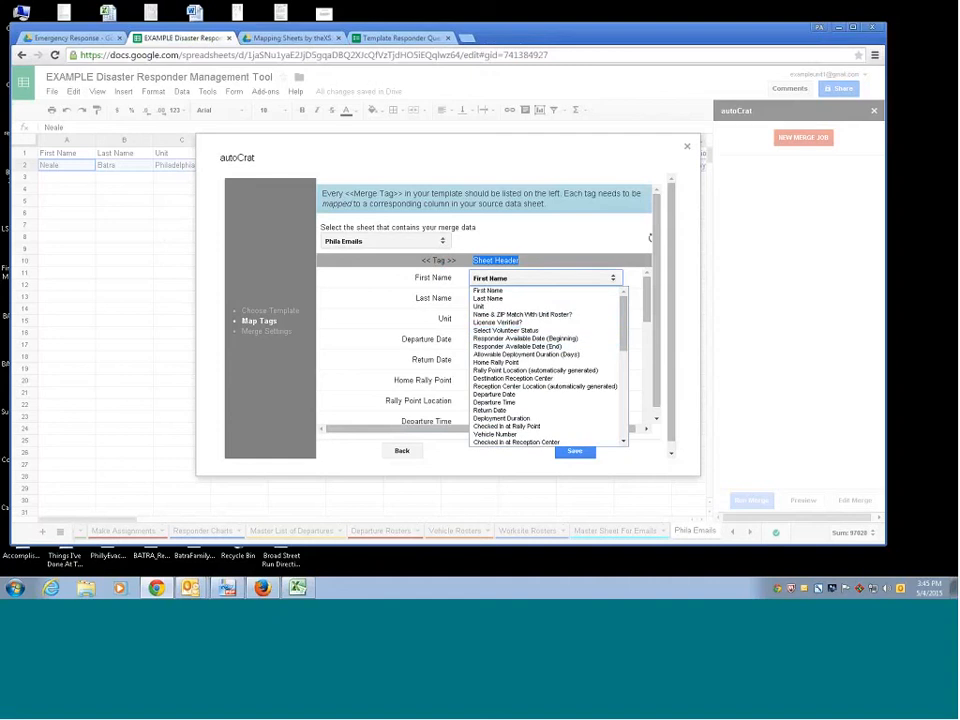
left_click(510, 279)
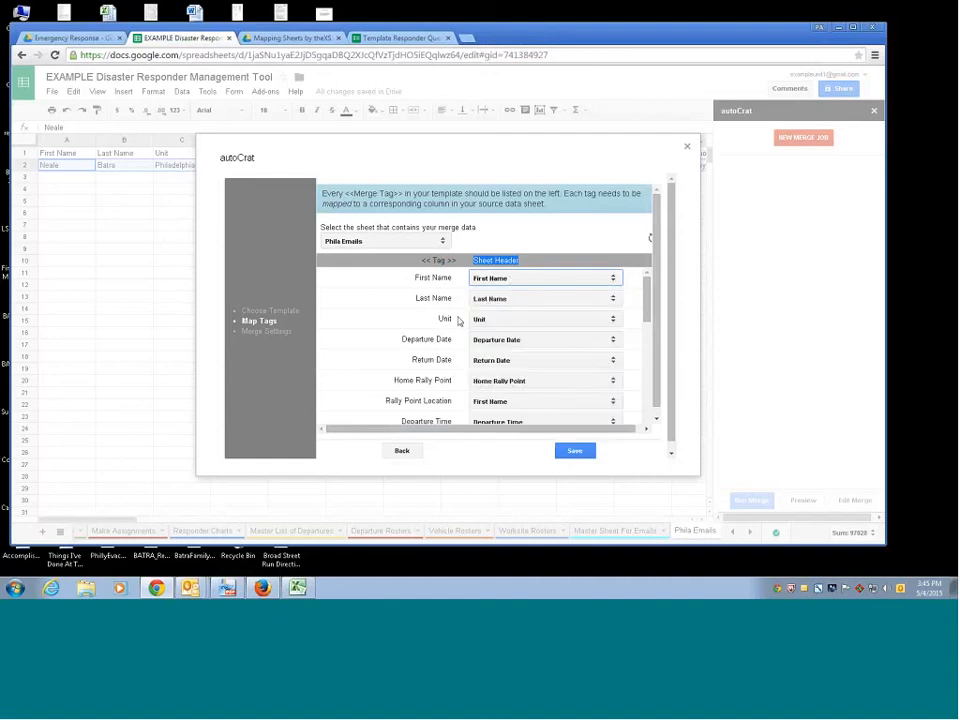
- Map the Rally Point Location and Reception Center Location tags to their matching "(automatically generated)" sheet headers
scroll(490, 332, "down", 1)
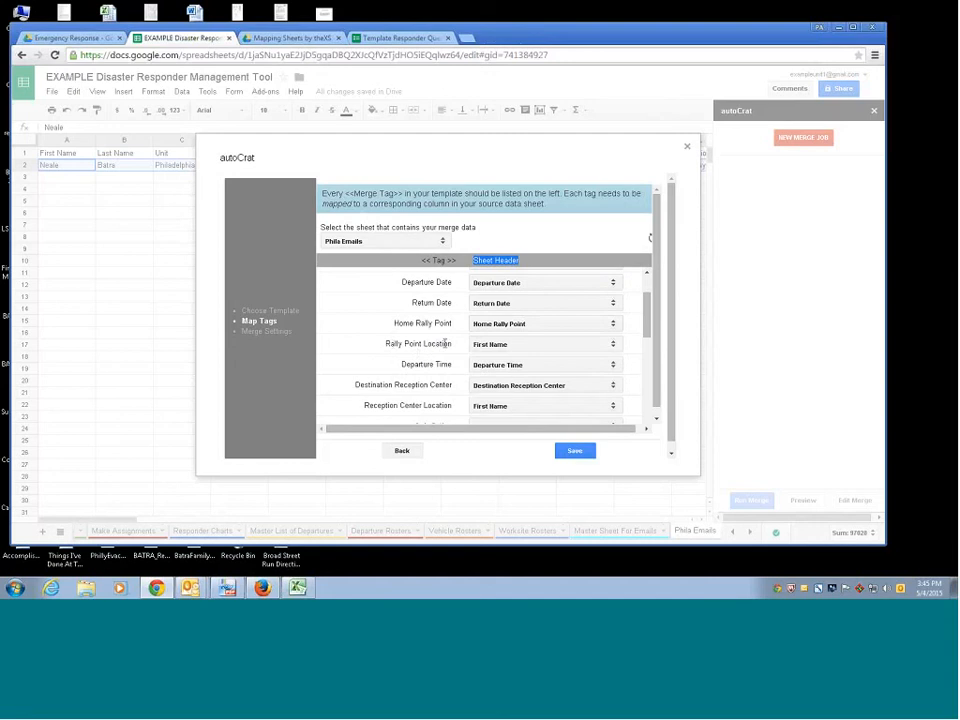
left_click(510, 345)
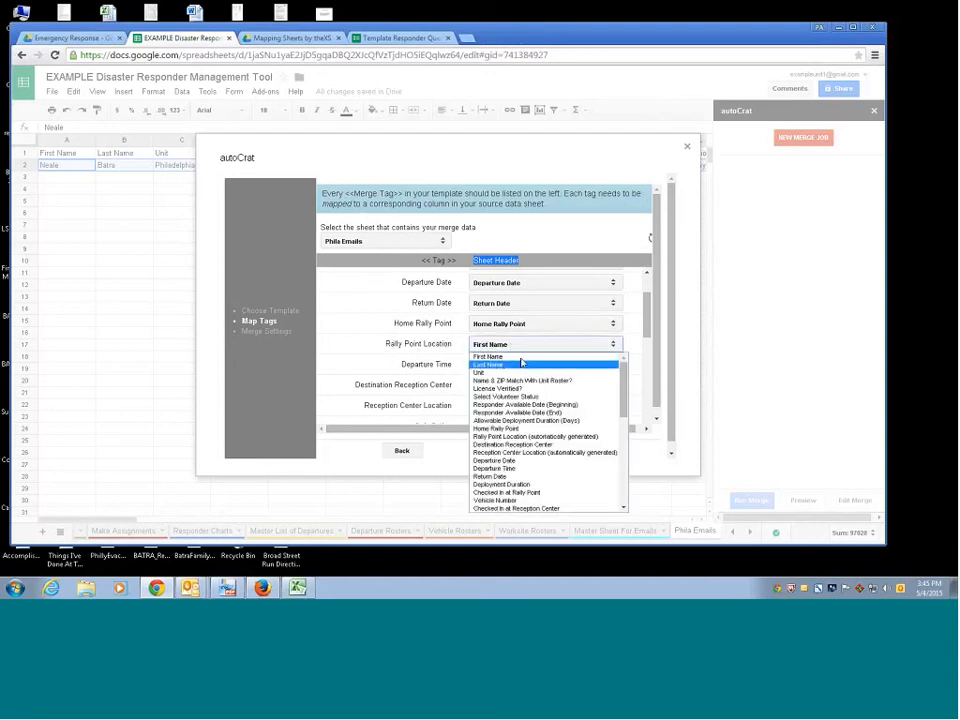
left_click(540, 437)
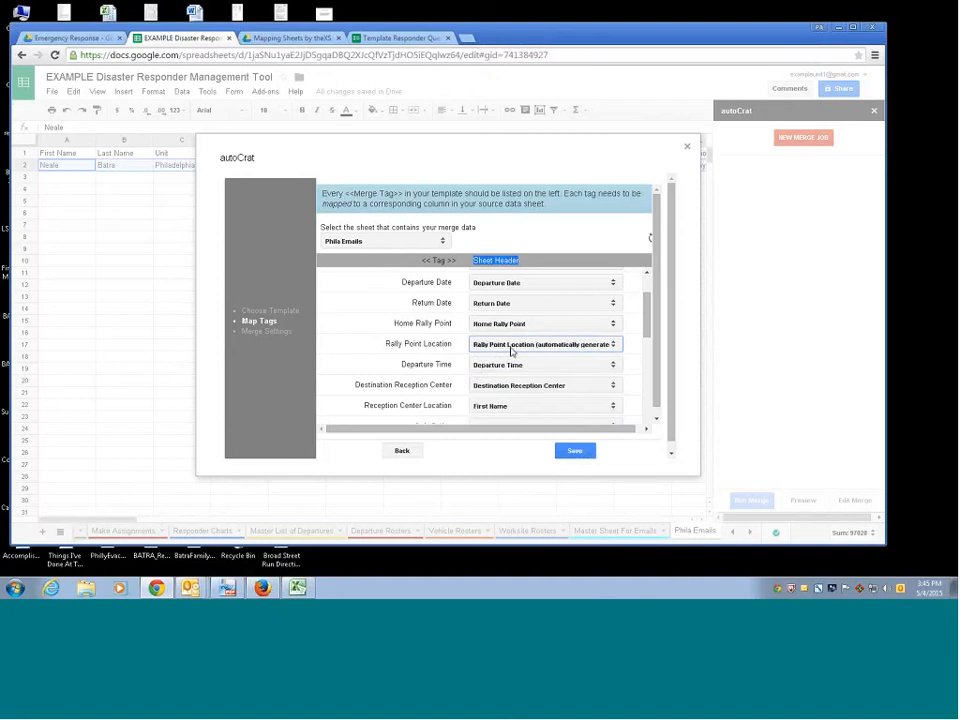
scroll(517, 394, "down", 1)
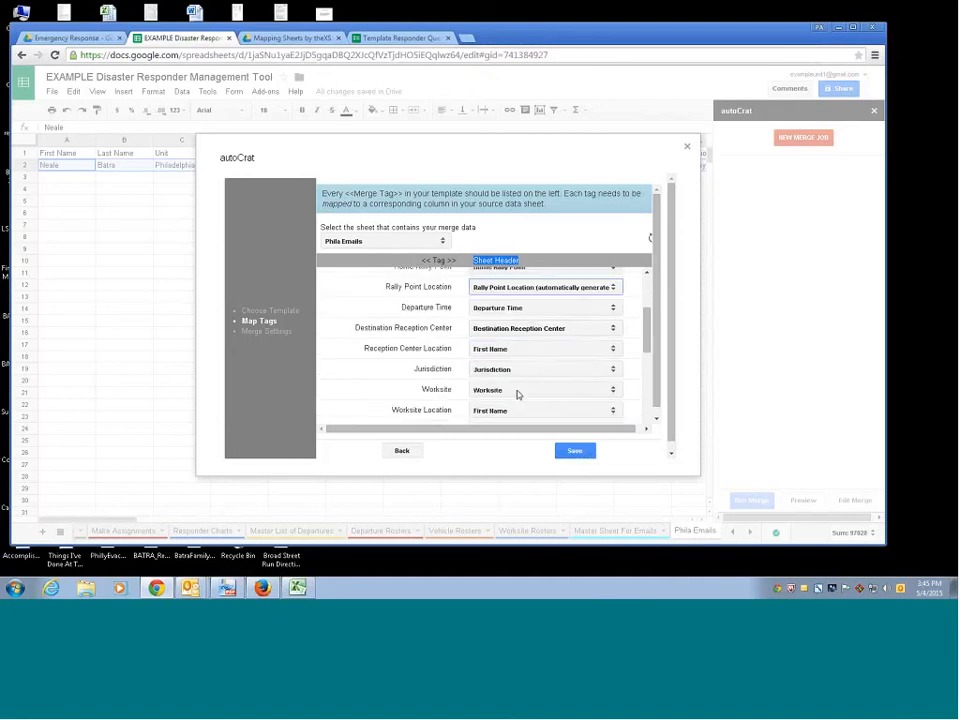
left_click(491, 350)
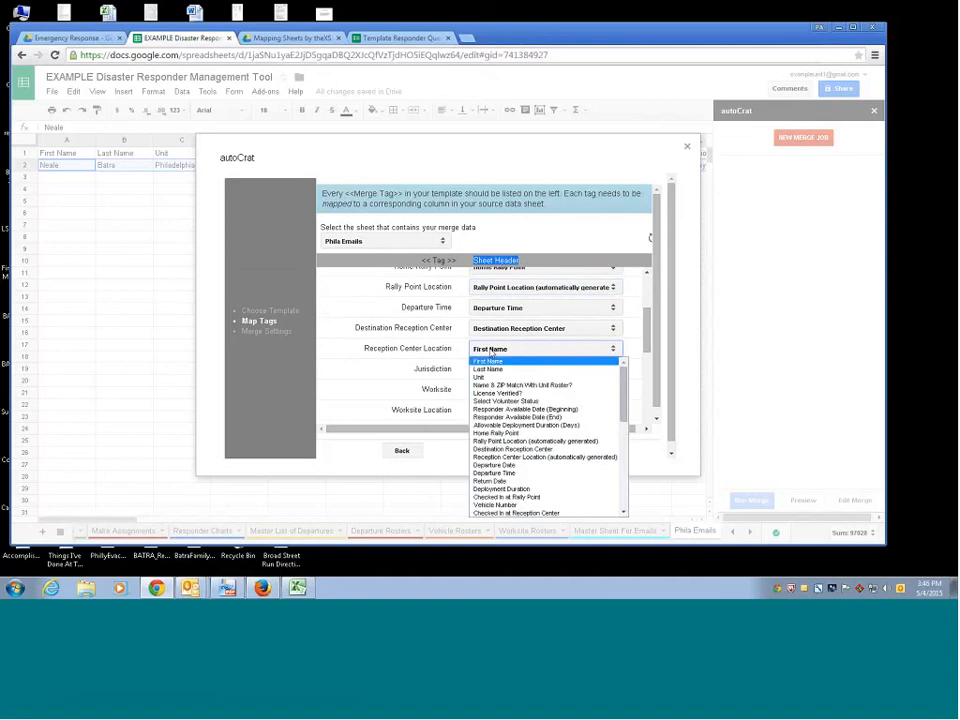
left_click(525, 457)
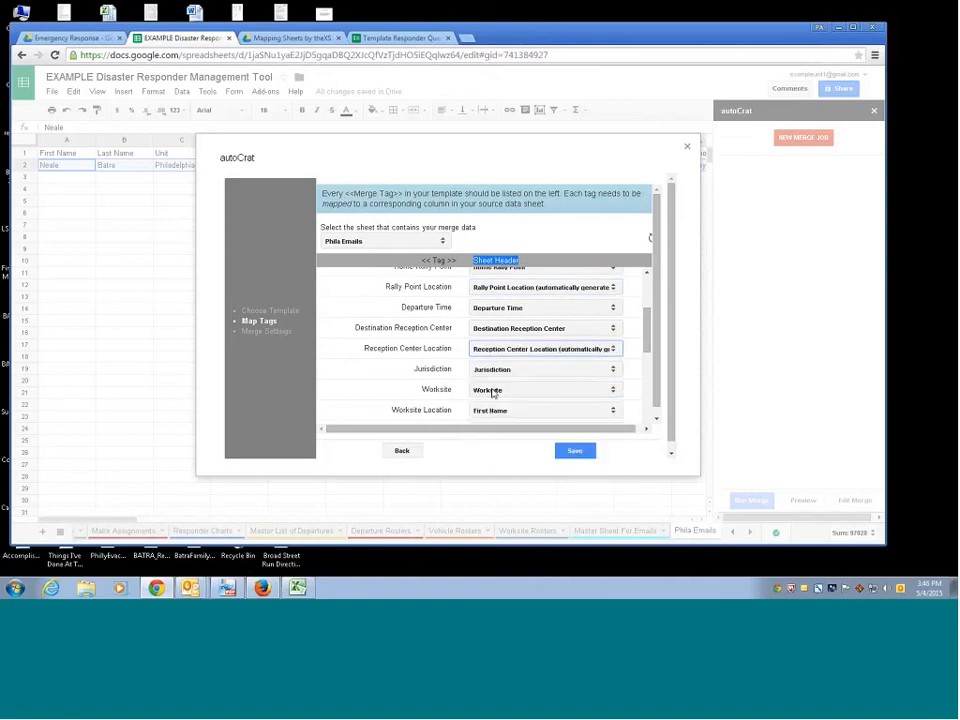
- Map the Worksite Location and Accommodation Location tags to their matching "(automatically generated)" sheet headers
scroll(492, 393, "down", 1)
left_click(540, 353)
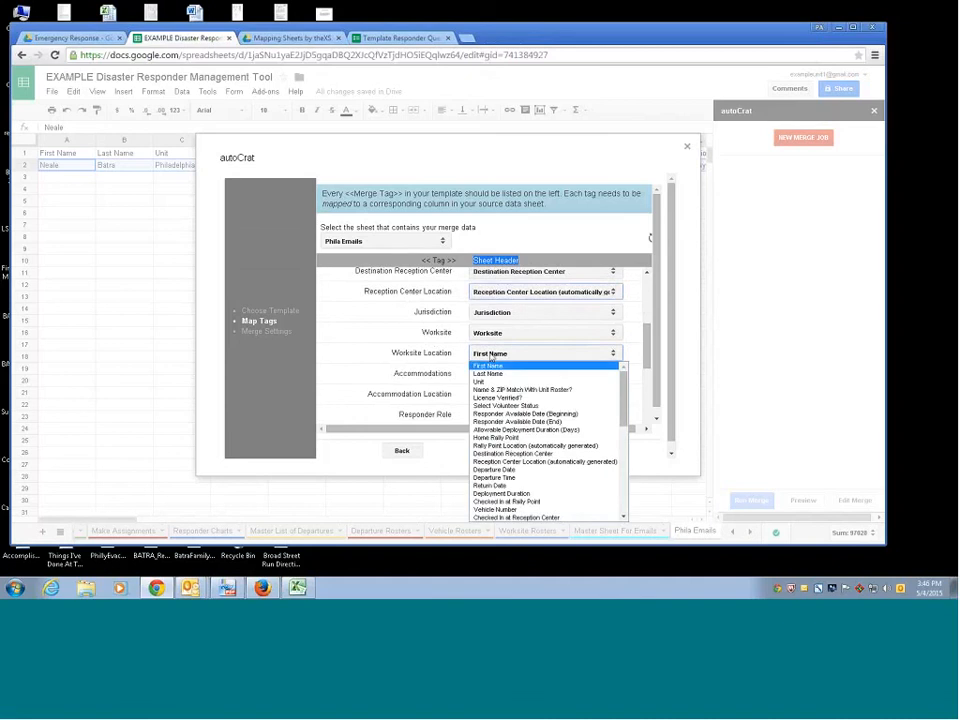
scroll(511, 461, "down", 5)
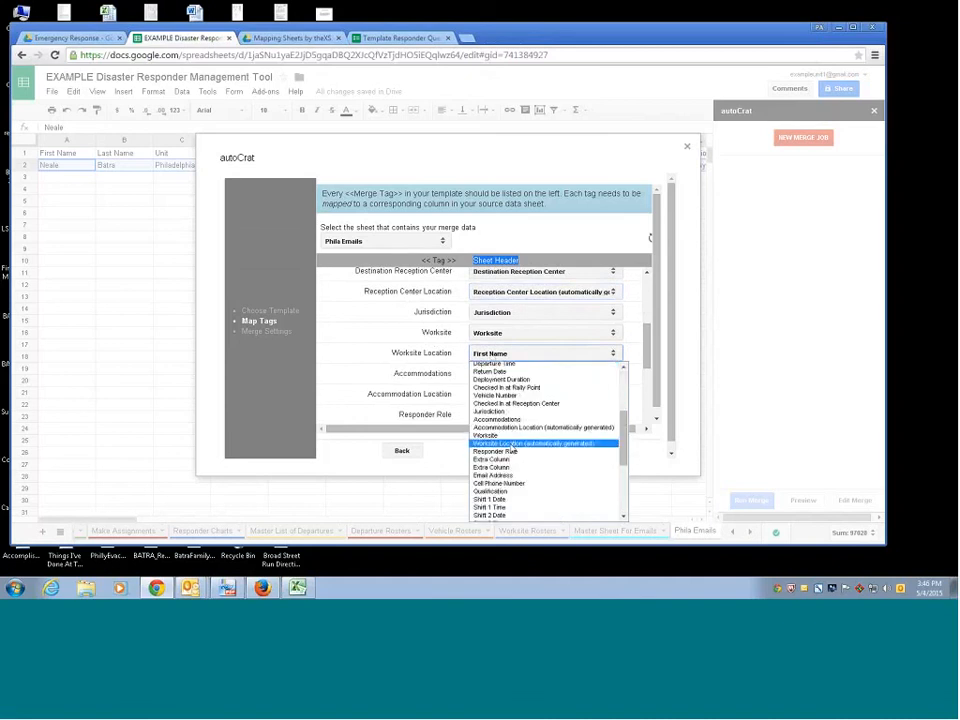
left_click(511, 445)
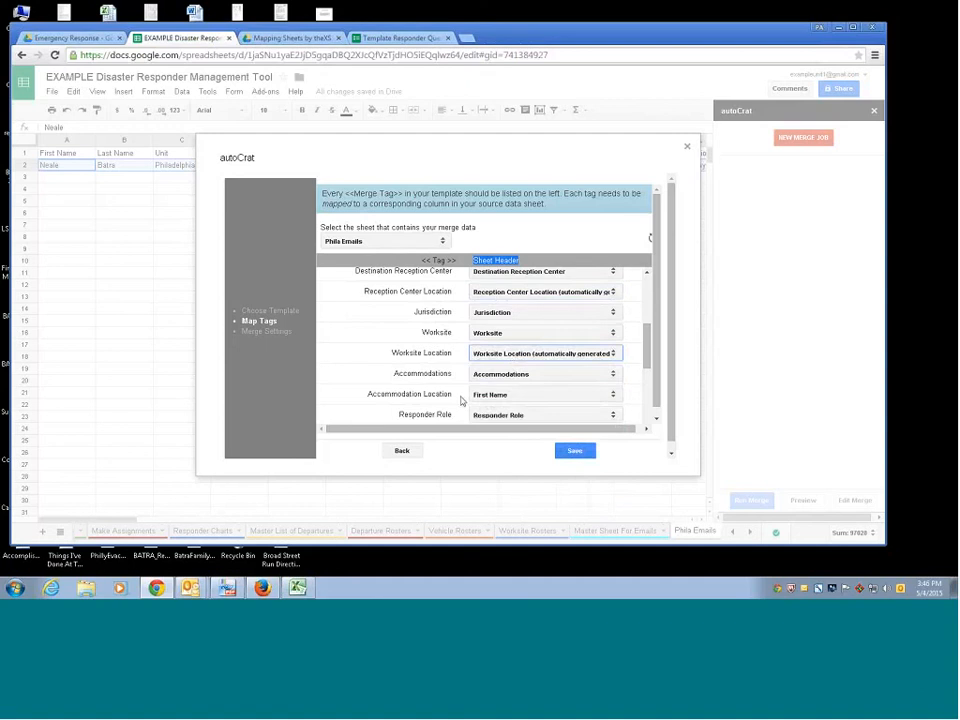
left_click(476, 395)
scroll(507, 492, "down", 5)
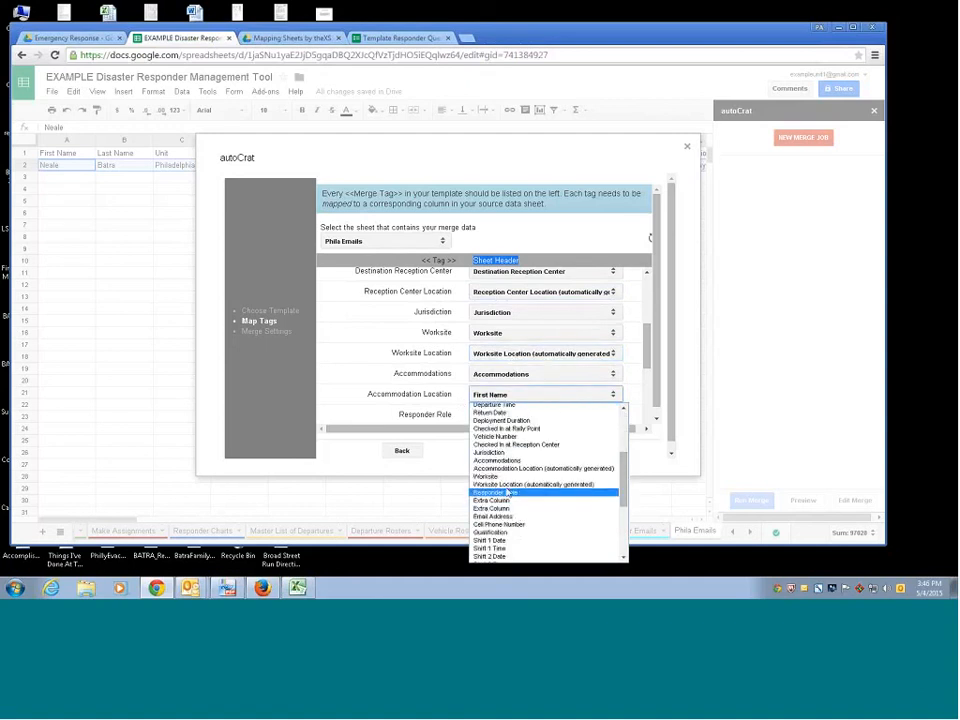
left_click(514, 468)
- Check the remaining tag mappings through Shift 5 Time and save the tag mapping
scroll(490, 373, "down", 1)
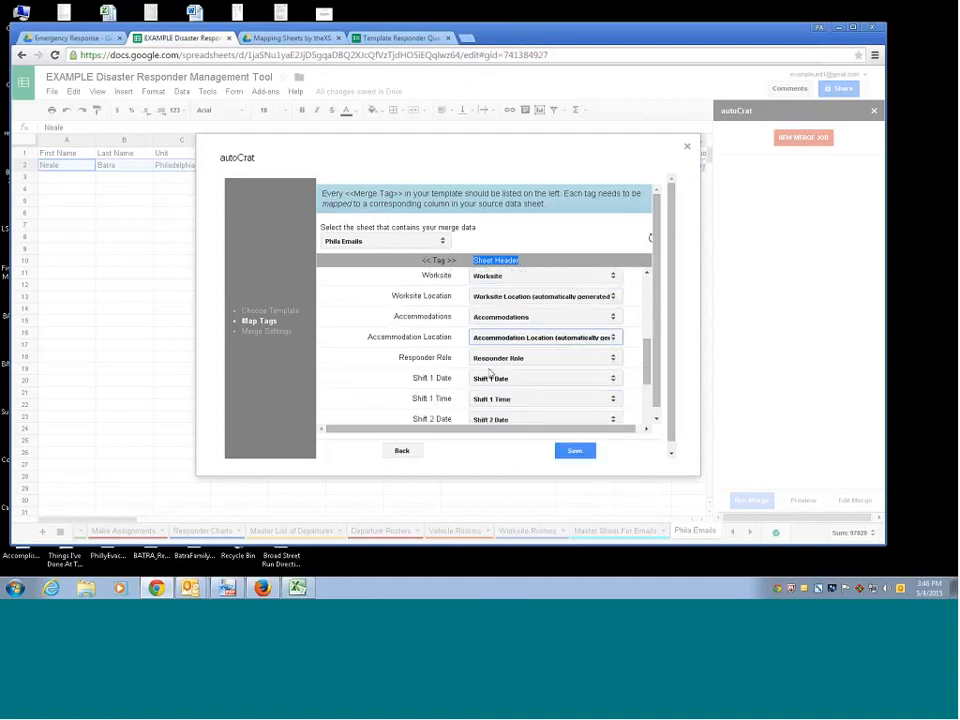
scroll(491, 380, "down", 3)
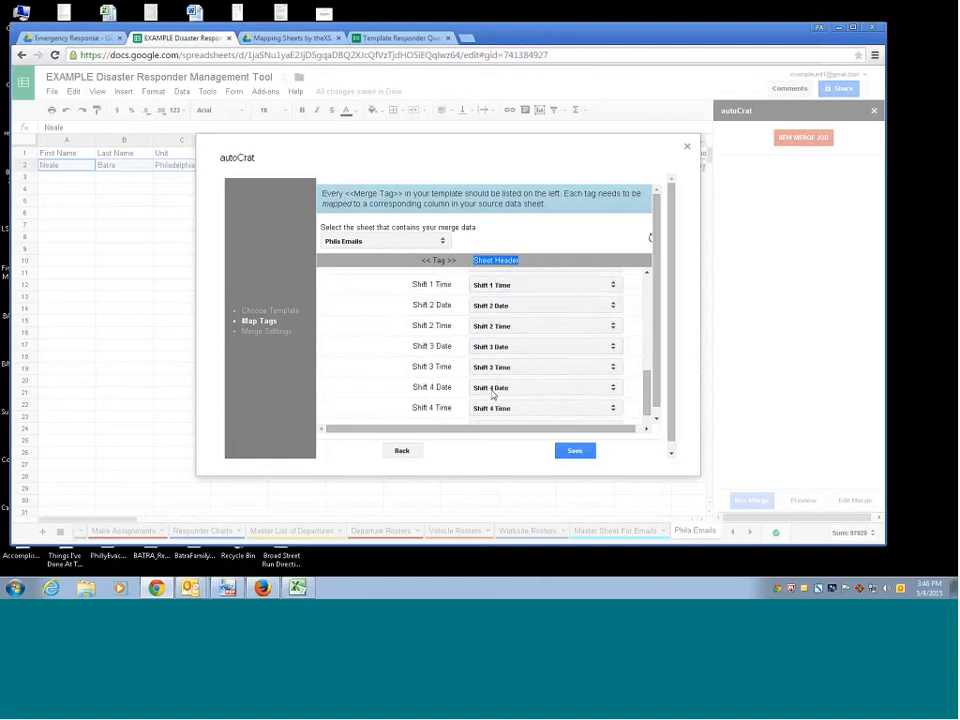
scroll(492, 395, "down", 1)
scroll(492, 400, "down", 1)
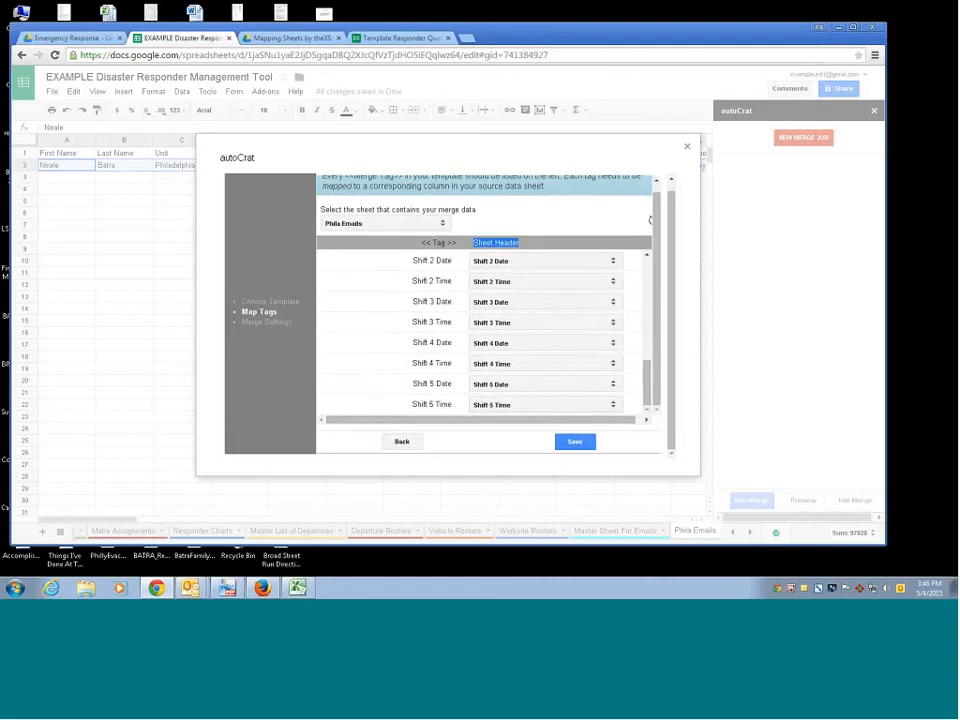
left_click(576, 443)
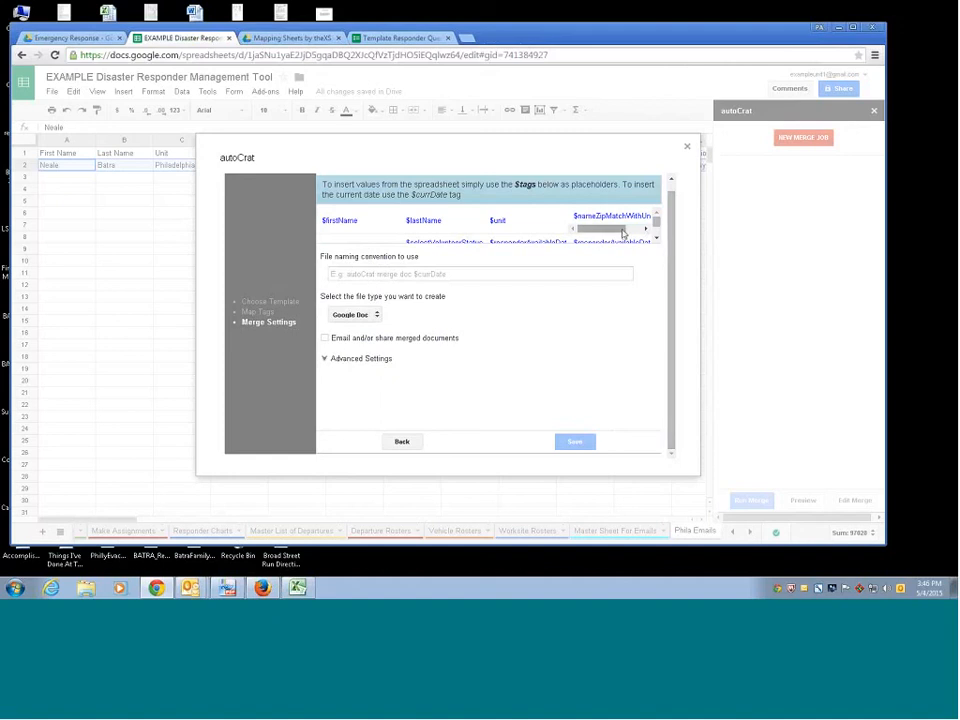
- Set the file naming convention to "Deployment Summary for $firstName $lastName as of $currentDate" and the output file type to PDF
left_click_drag(326, 221, 358, 221)
left_click(347, 219)
left_click(372, 274)
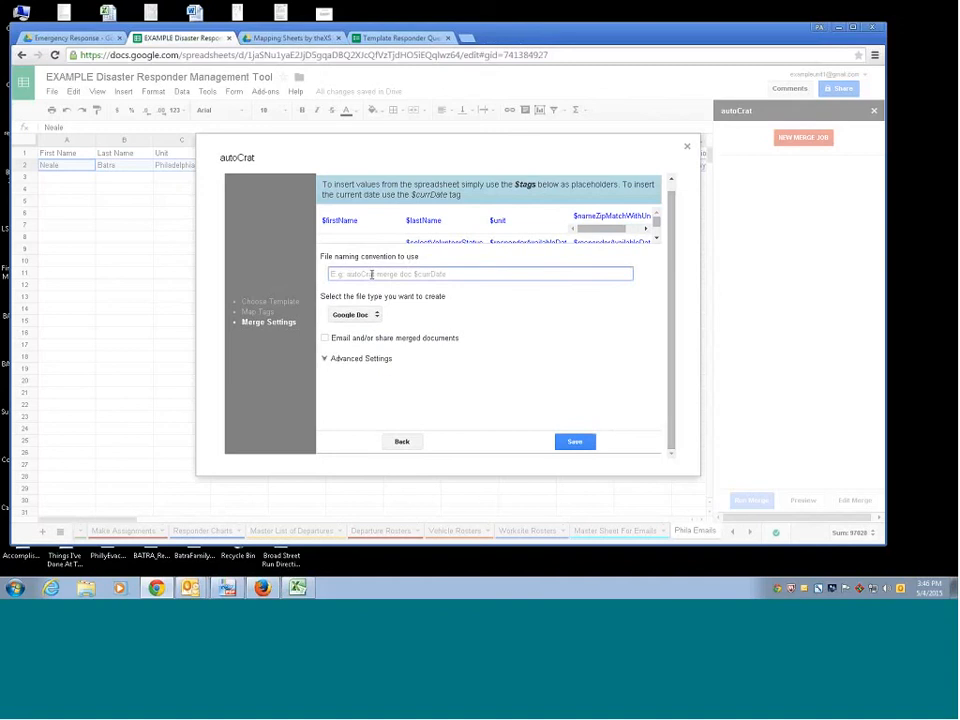
type("Deployment Summary for $firstName ")
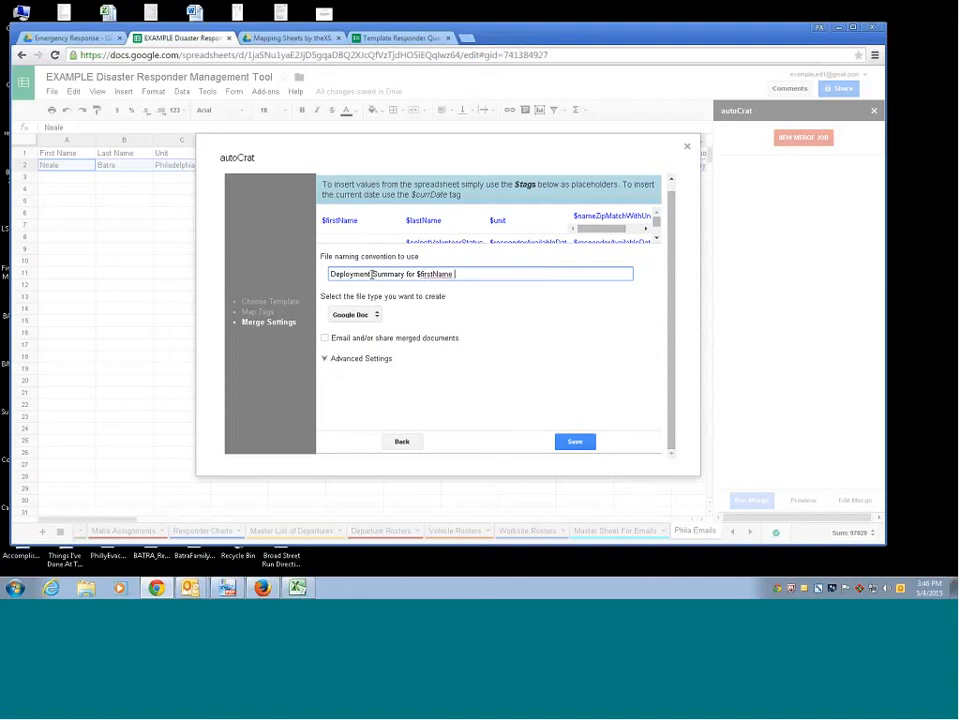
type("$lastName as of $currentDate")
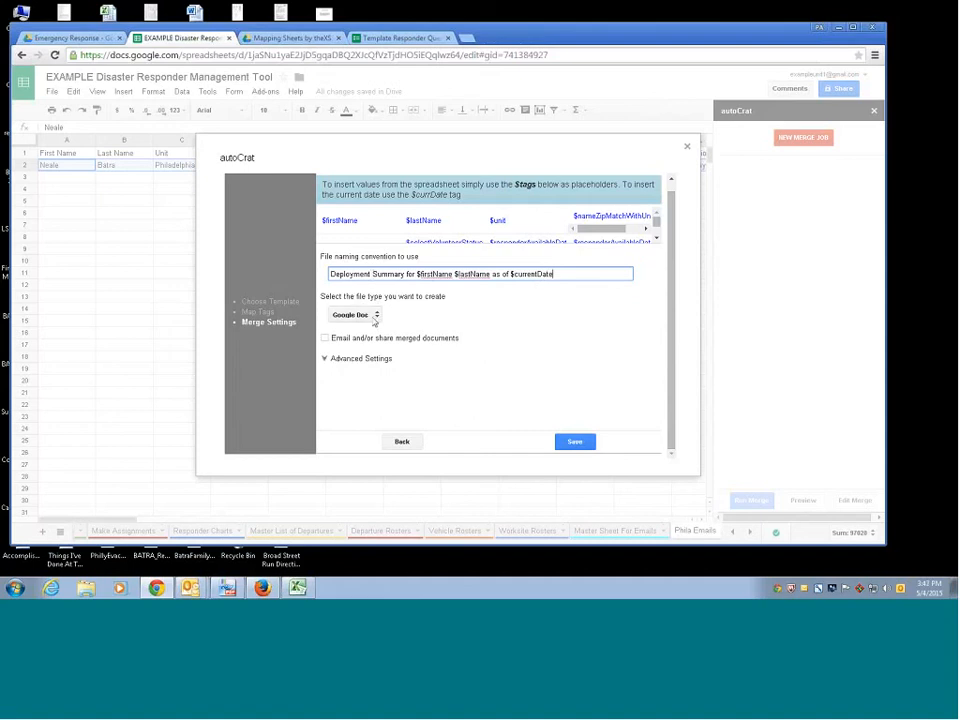
left_click(354, 314)
left_click(364, 337)
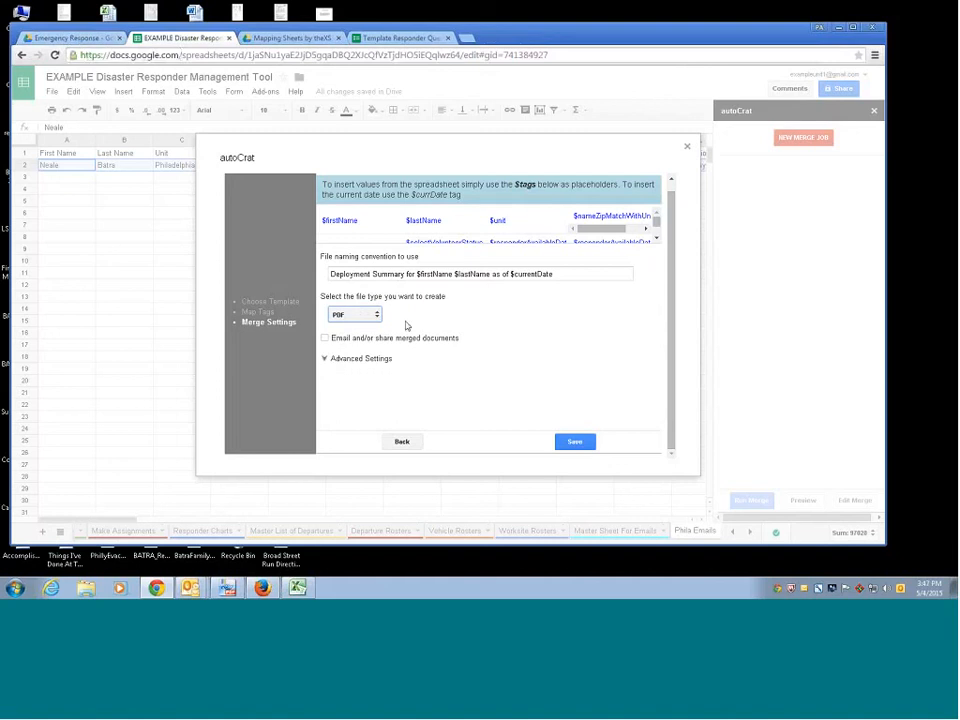
- Enable emailing of the merged documents to $emailAddress with the subject "Deployment Summary for $firstName $lastName"
left_click(325, 341)
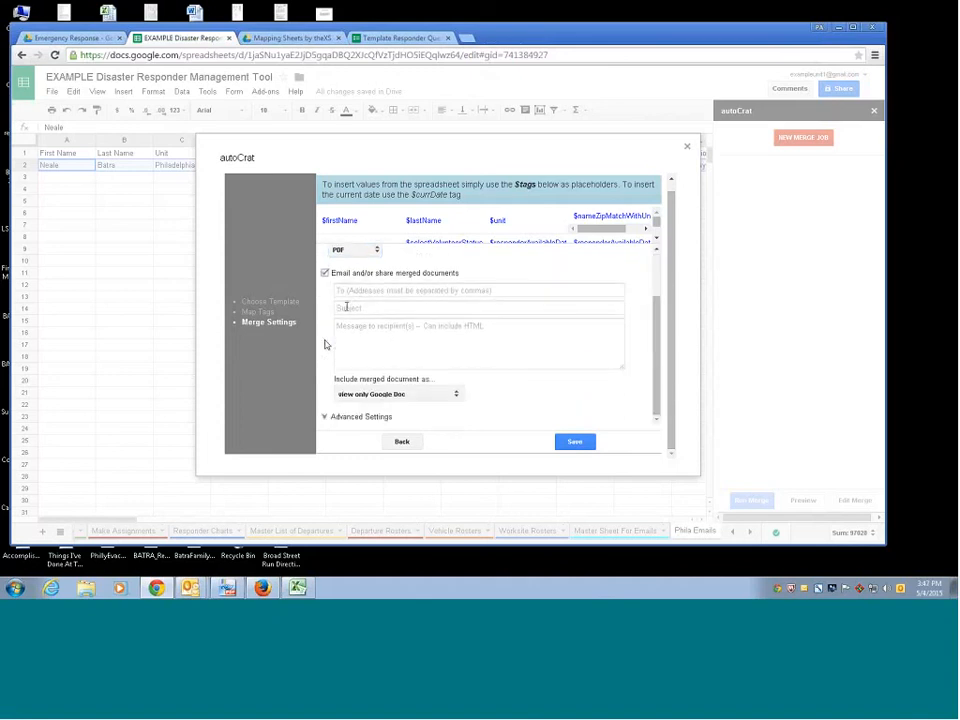
left_click(360, 290)
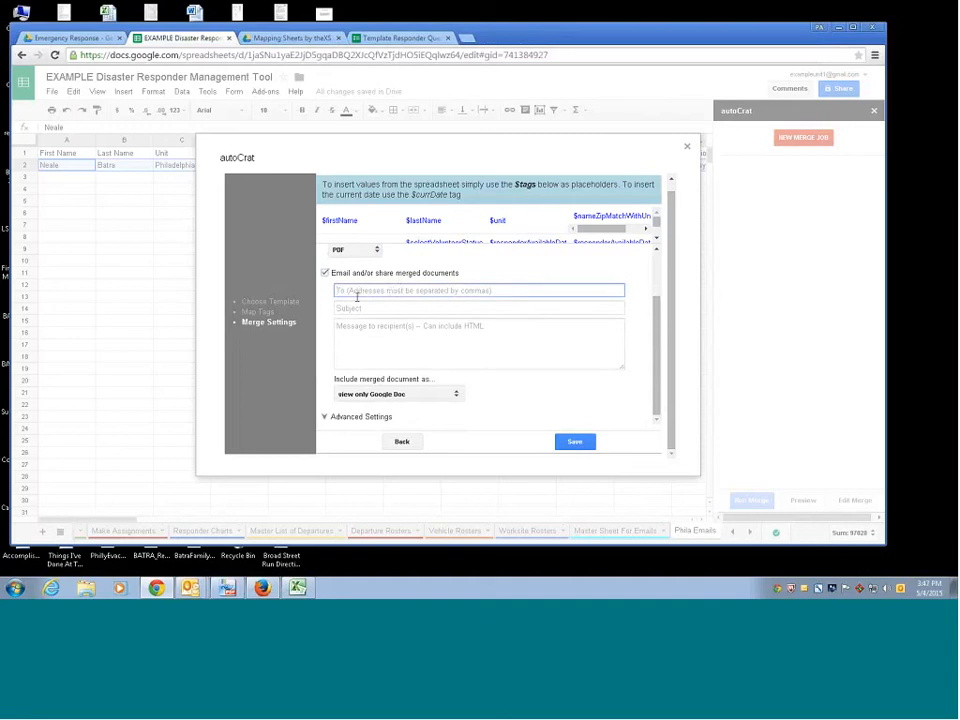
type("$em")
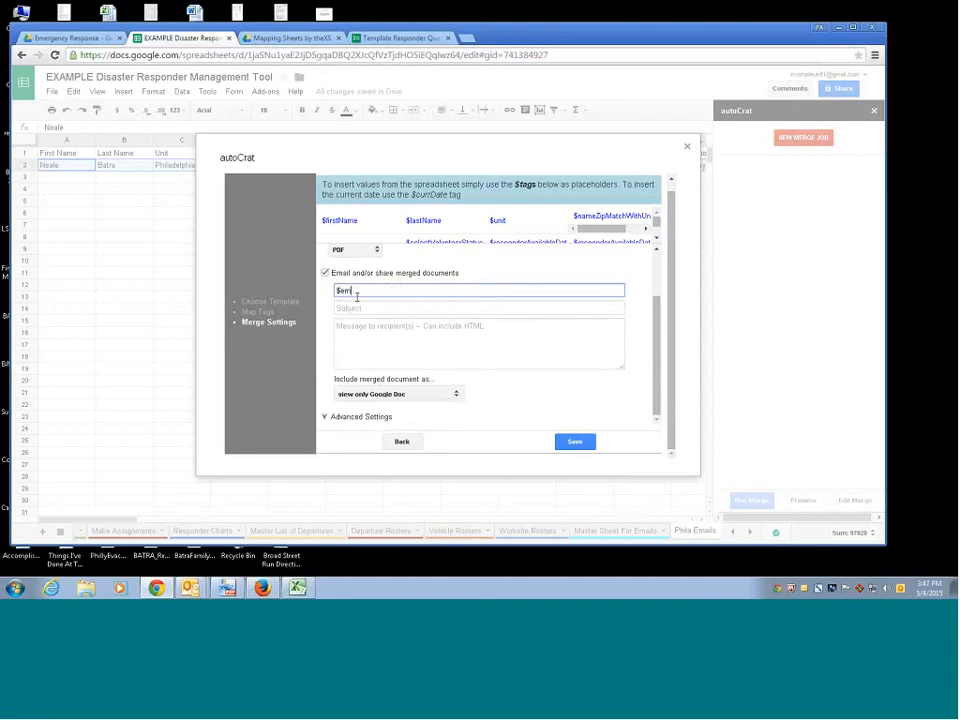
type("ailAddress")
left_click(364, 308)
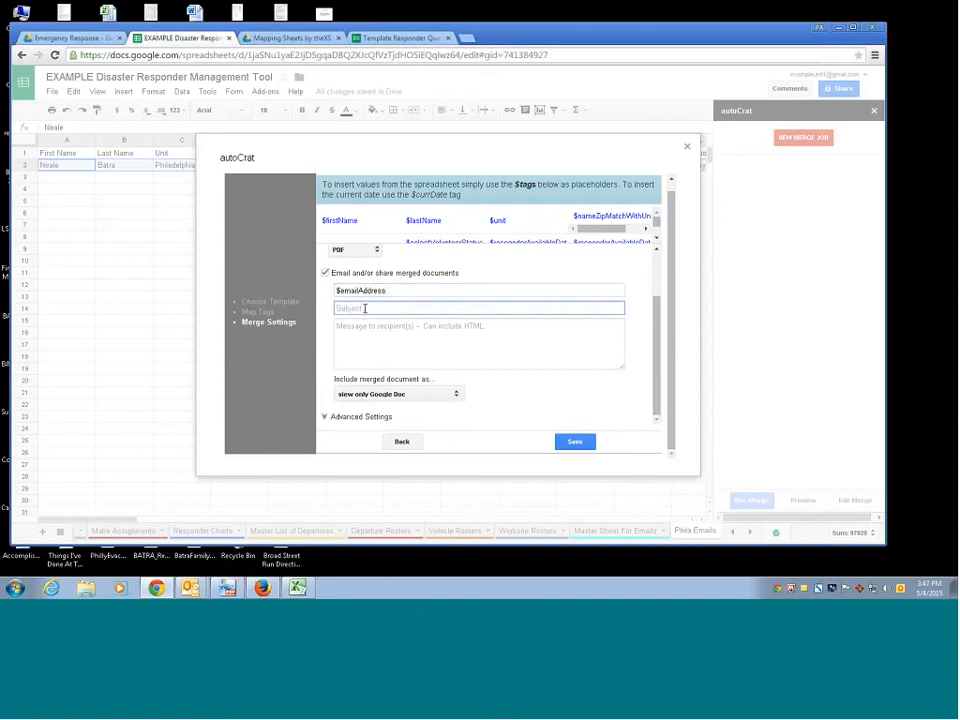
type("Deployment Summary for $first")
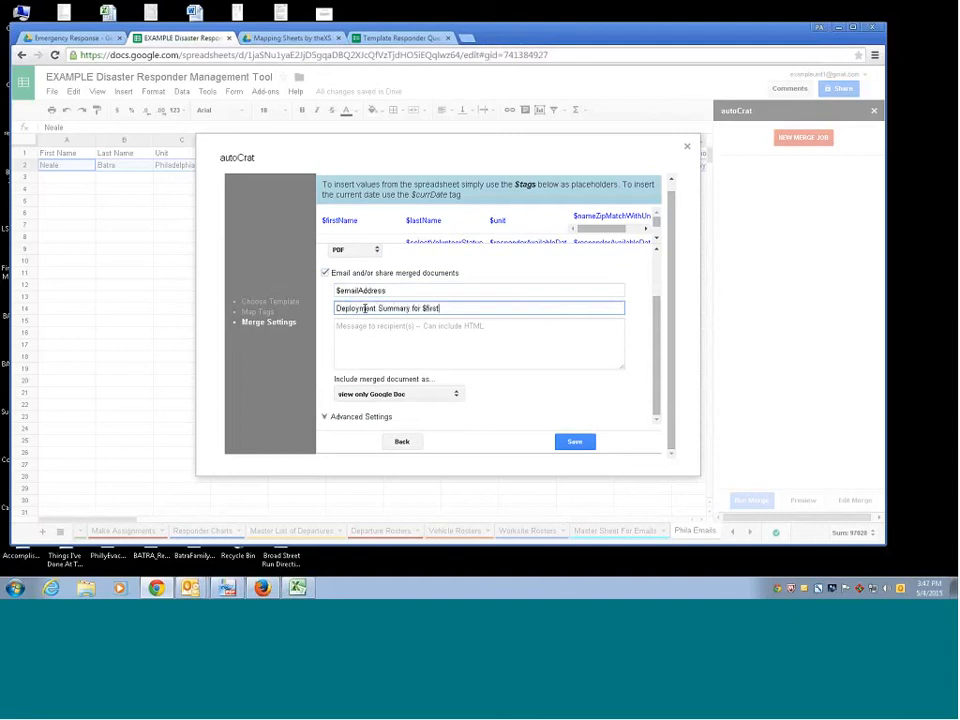
type("Name $lastName")
- Write the message "Dear $firstName, Please find attached your deployment summary for the hurricane response...blahlah" and include the merged document as a PDF file attachment
left_click(392, 336)
type("De")
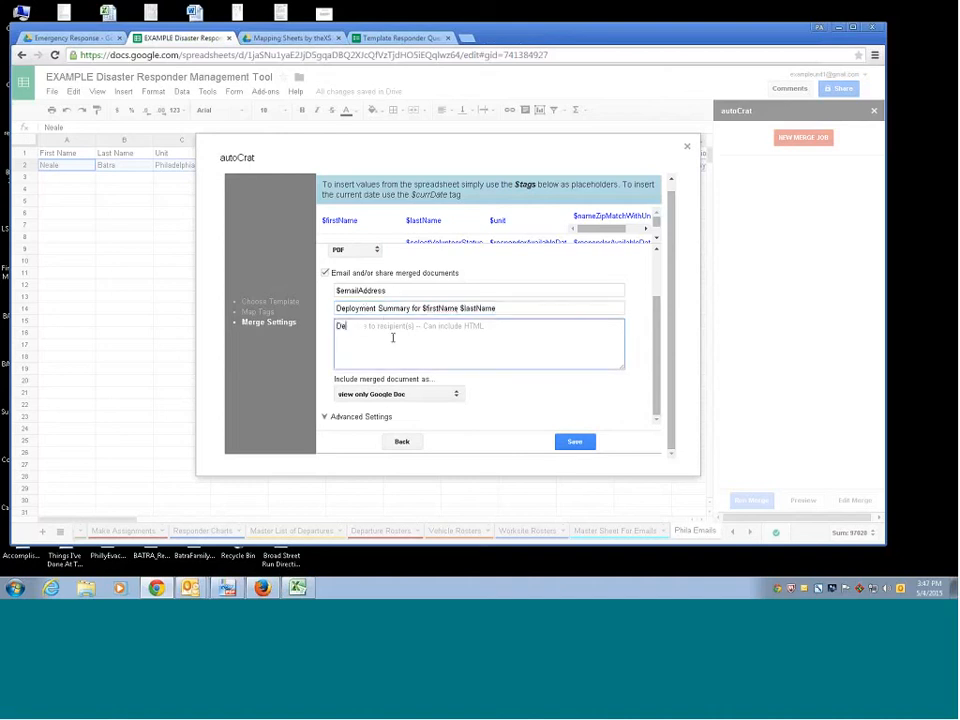
type("ar $firstName,")
key("Return")
key("Return")
type("Please find atta")
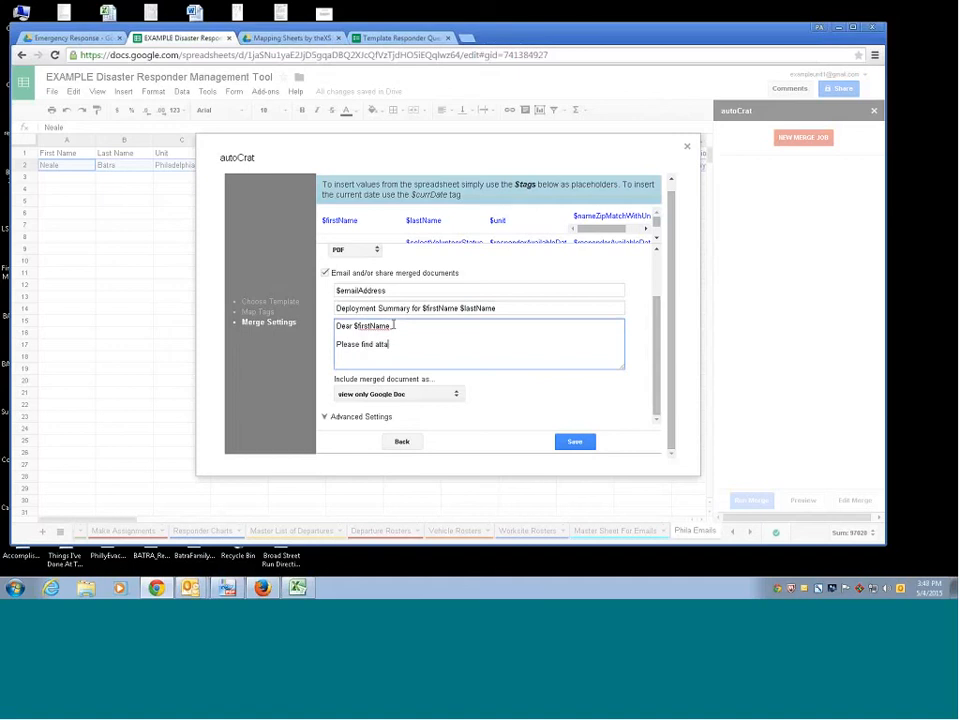
type("ched your deployment summary for the hurricane resp")
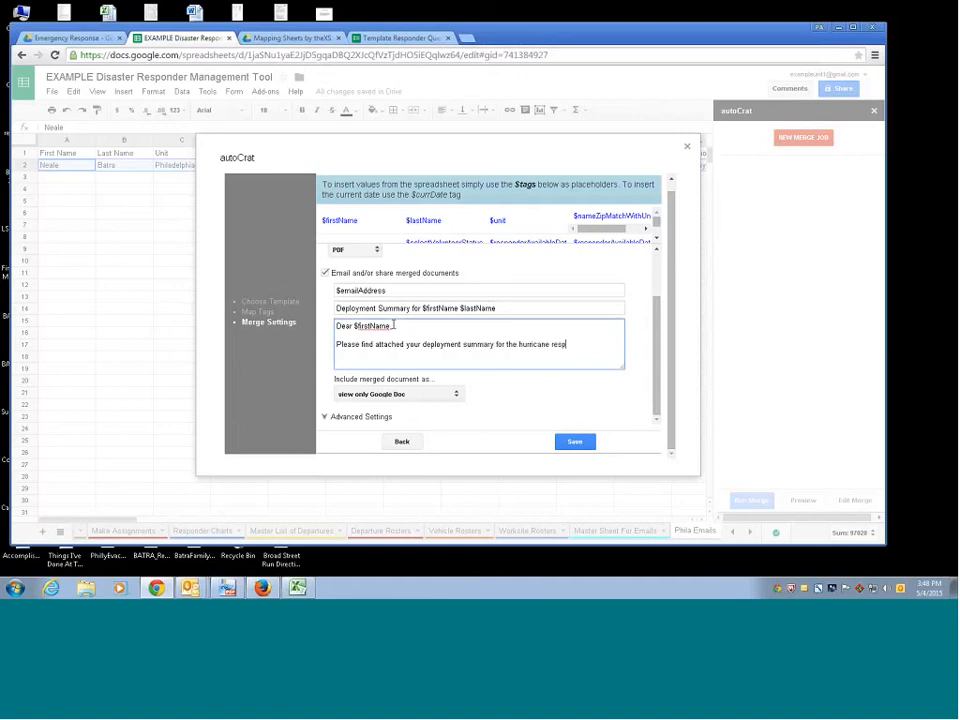
type("onse...blahblah")
key("Return")
scroll(356, 350, "down", 1)
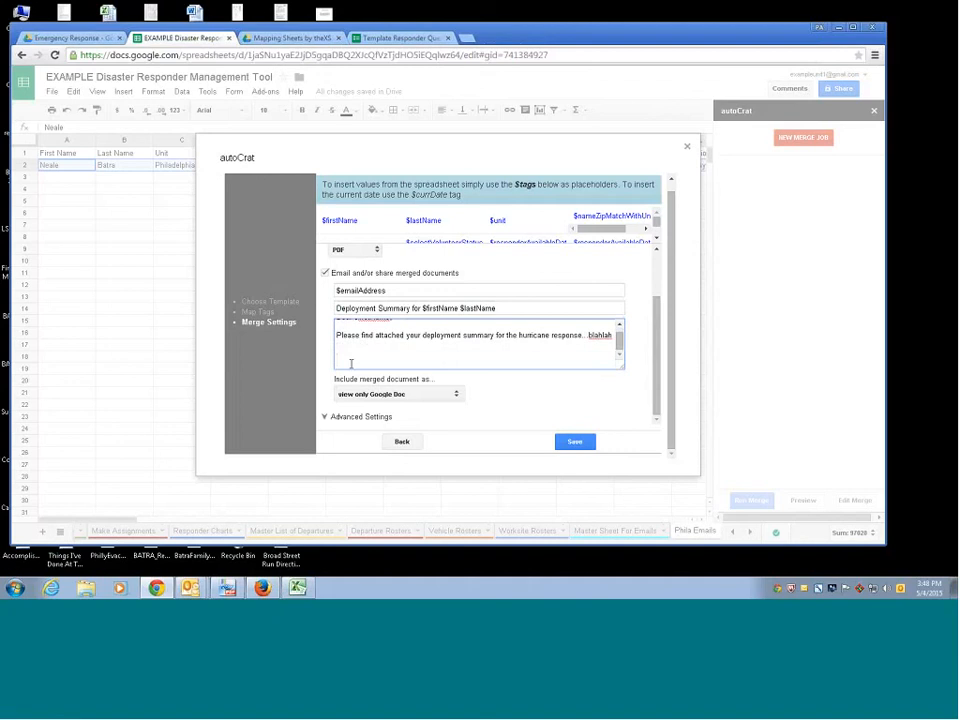
left_click(427, 395)
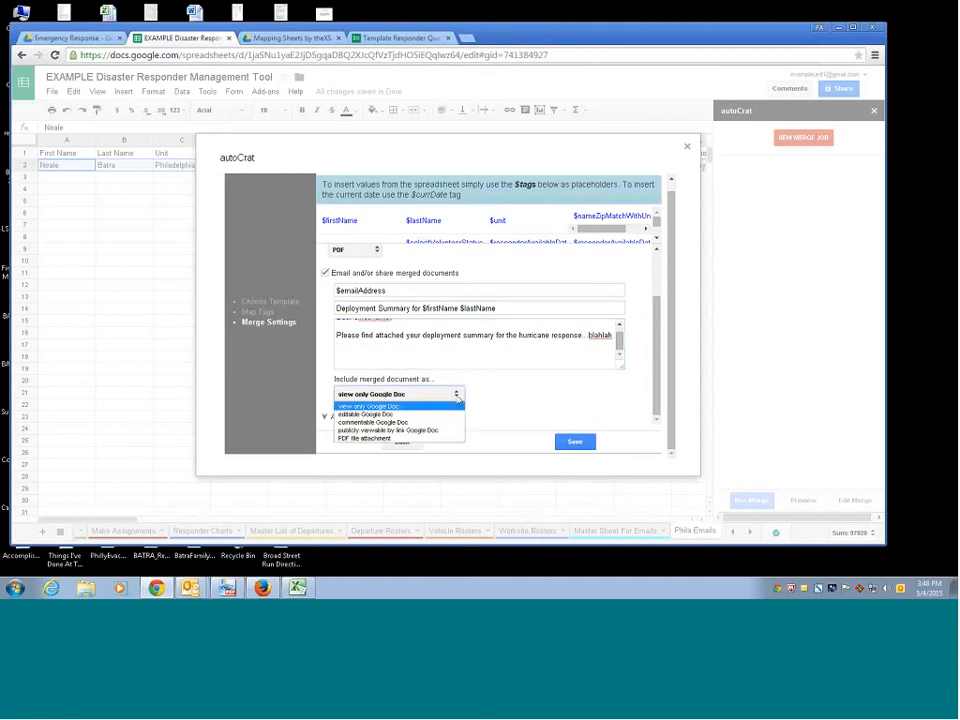
left_click(409, 438)
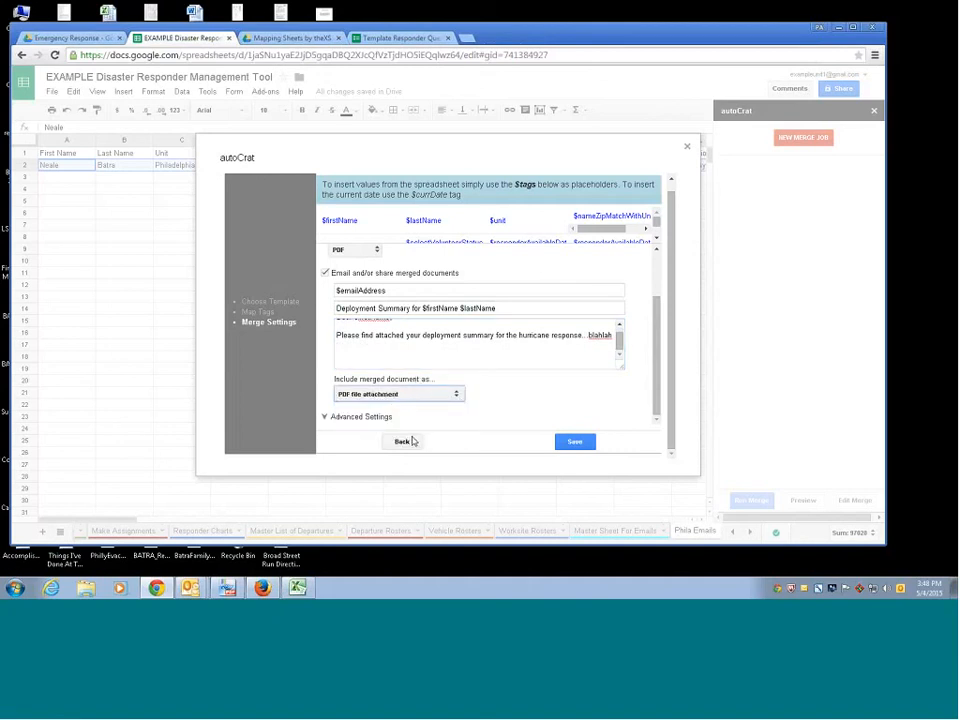
- Expand the advanced merge settings and set the conditional merge field to Departure Time
left_click(345, 417)
scroll(339, 420, "down", 2)
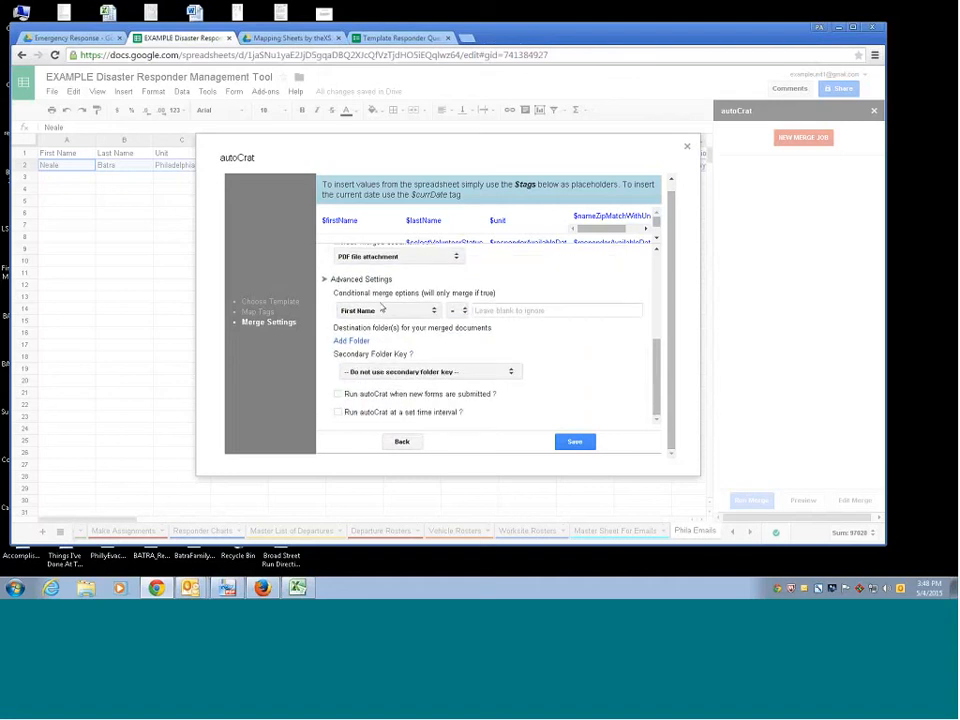
left_click_drag(372, 293, 495, 293)
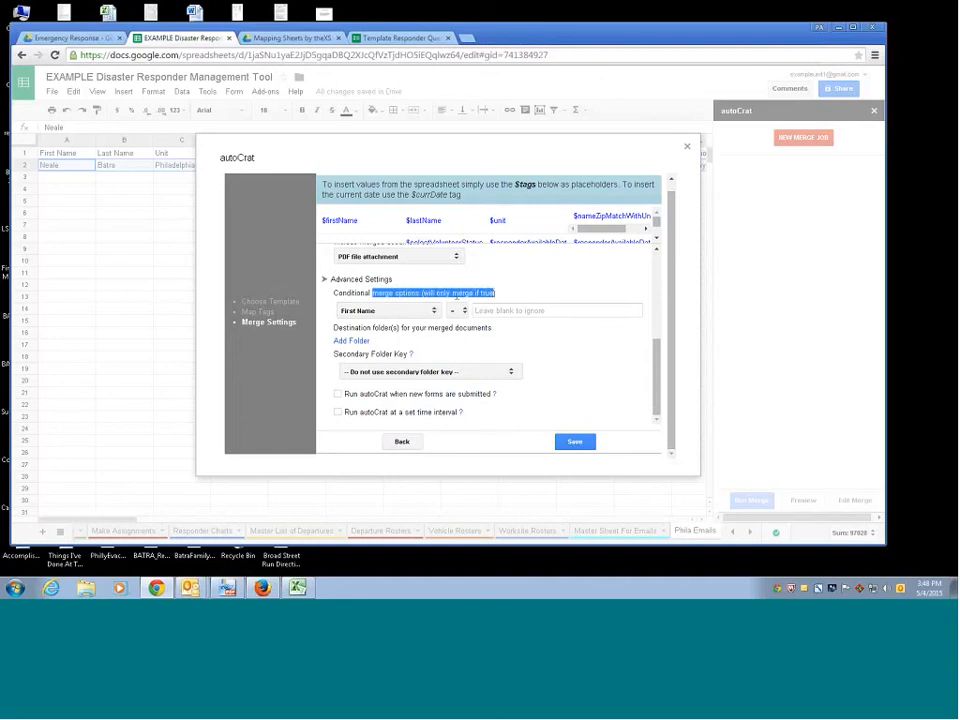
left_click(422, 306)
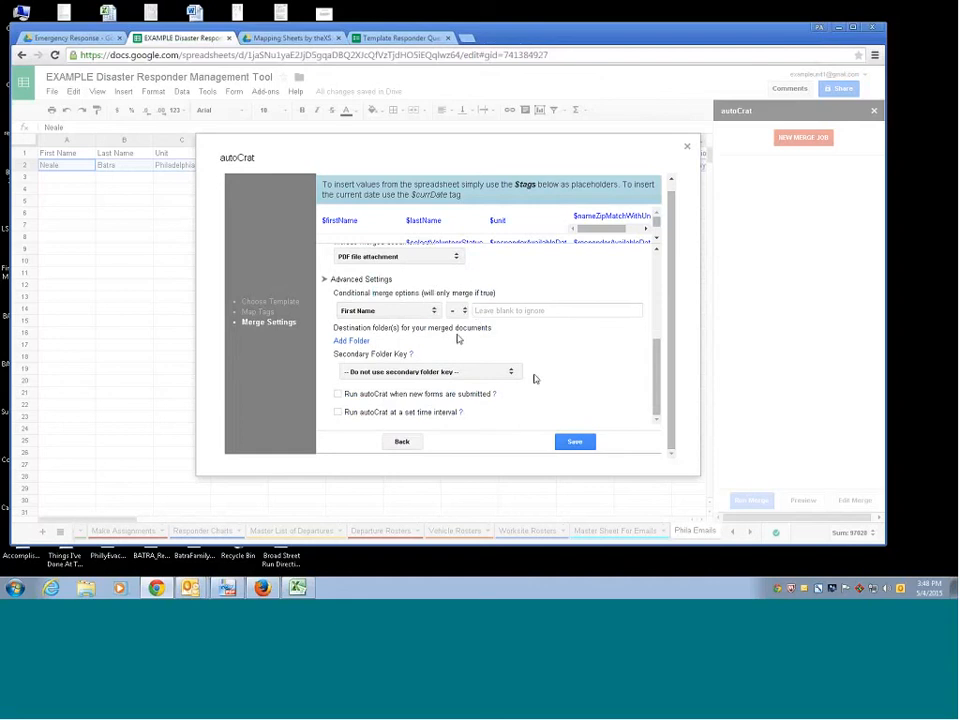
left_click(434, 311)
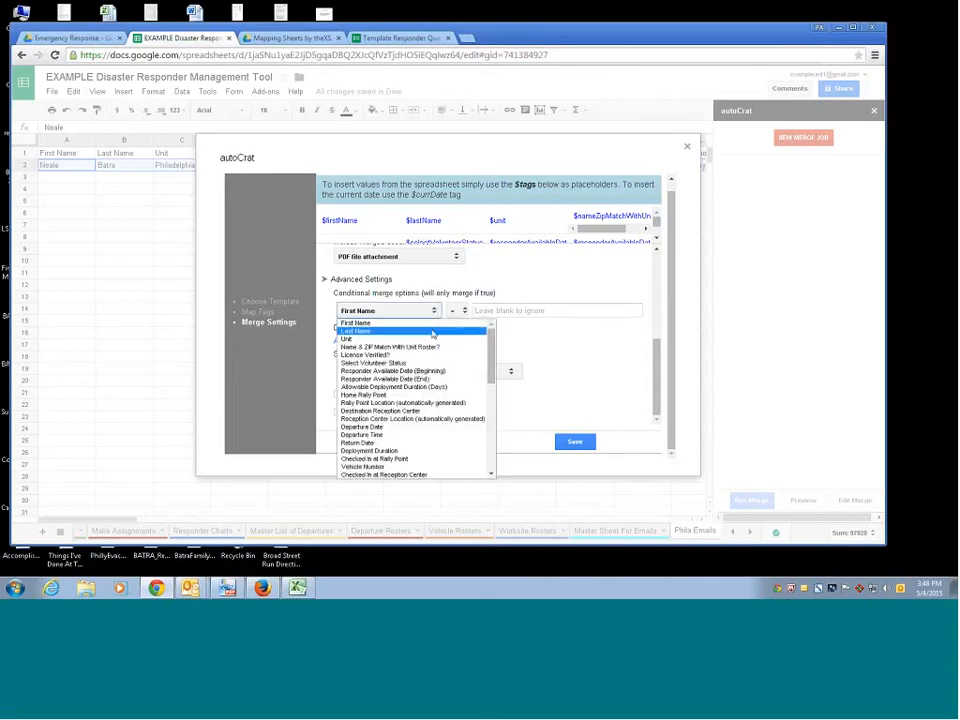
left_click_drag(492, 367, 497, 375)
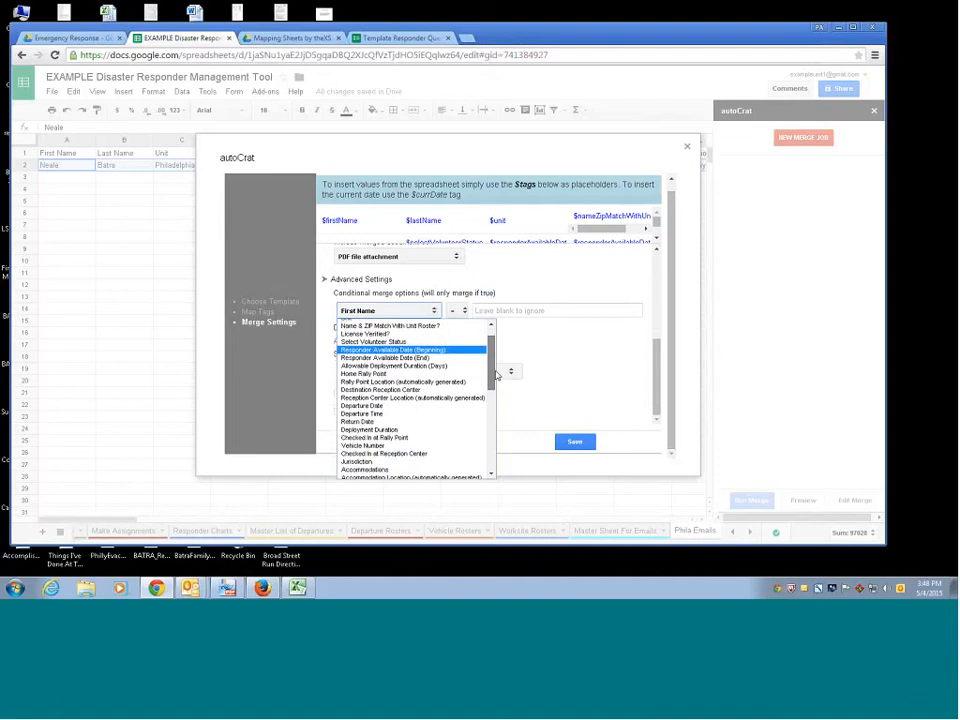
left_click(420, 407)
- Try 0700 as the Departure Time condition value, clear it again and save the merge job's settings
left_click(496, 311)
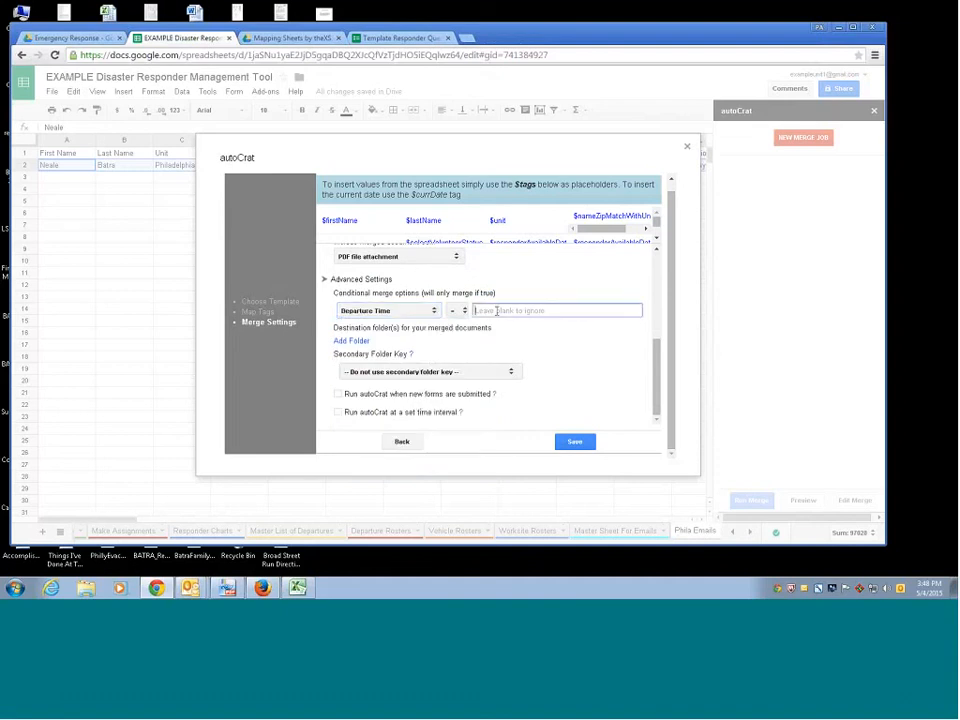
type("0700")
double_click(496, 311)
key("BackSpace")
scroll(515, 296, "up", 1)
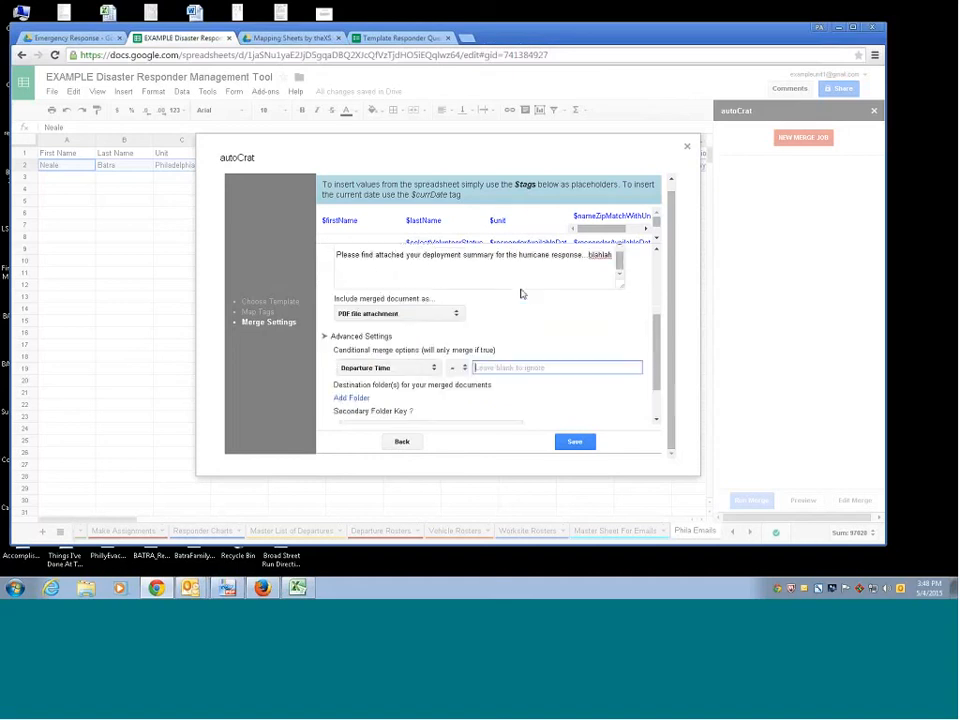
left_click(574, 441)
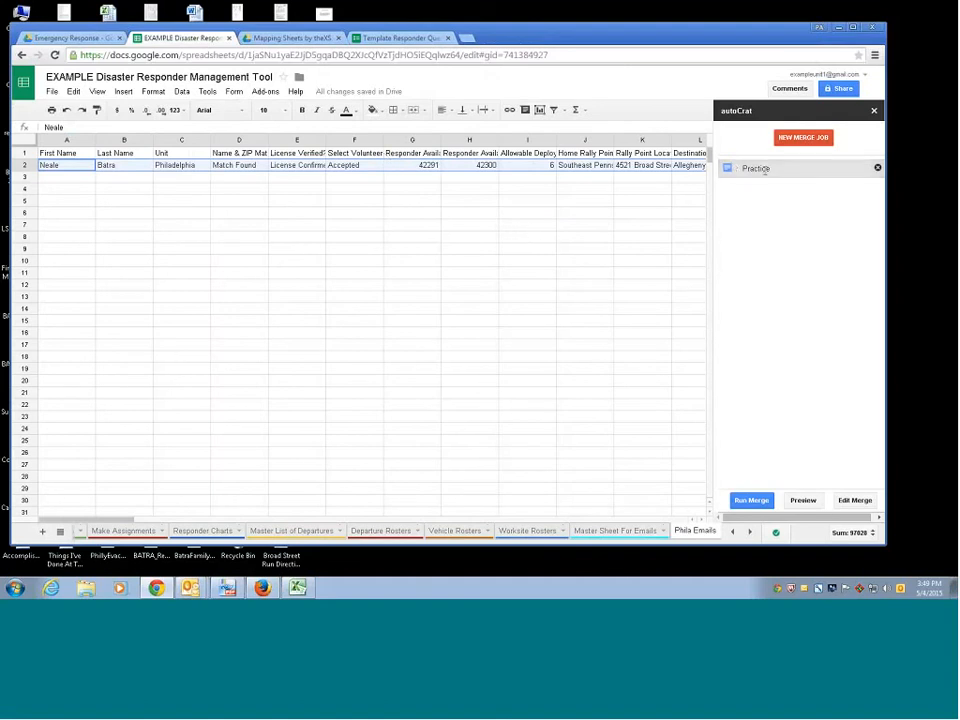
- Preview the Practice merge and review the document's home unit, deployment dates, transportation and shift assignments
left_click(804, 501)
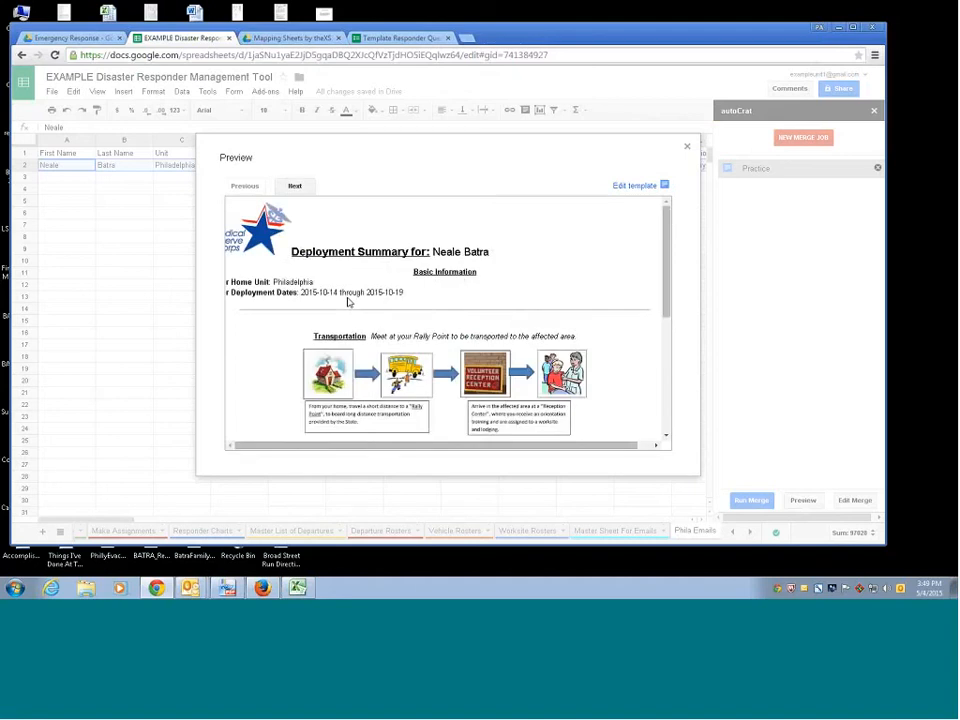
double_click(297, 283)
left_click_drag(302, 292, 405, 295)
left_click(367, 294)
scroll(405, 295, "down", 1)
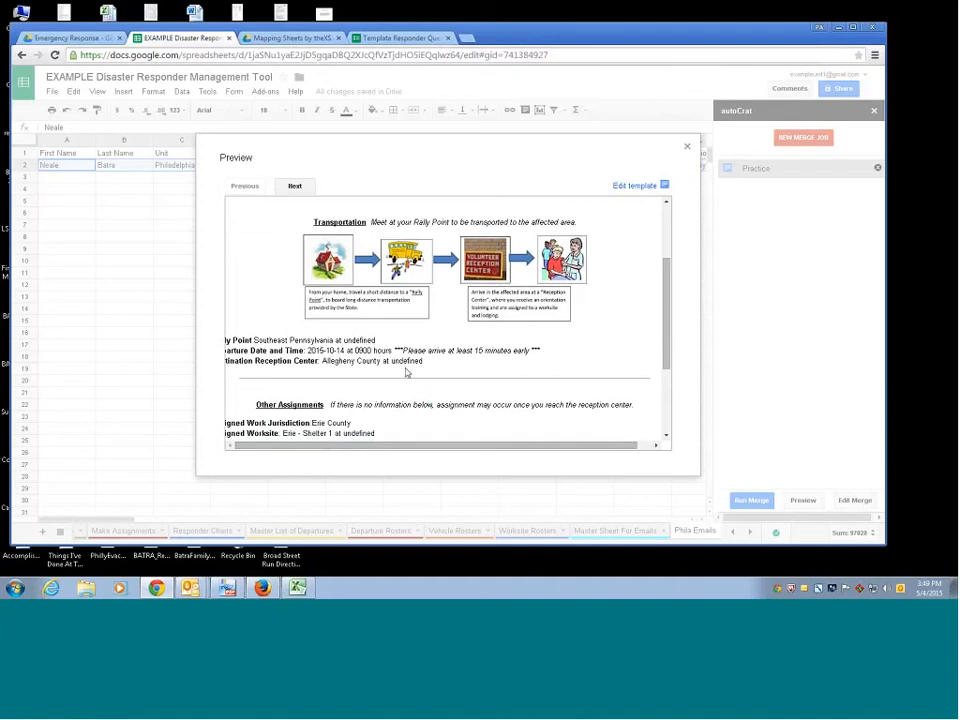
left_click_drag(669, 313, 667, 366)
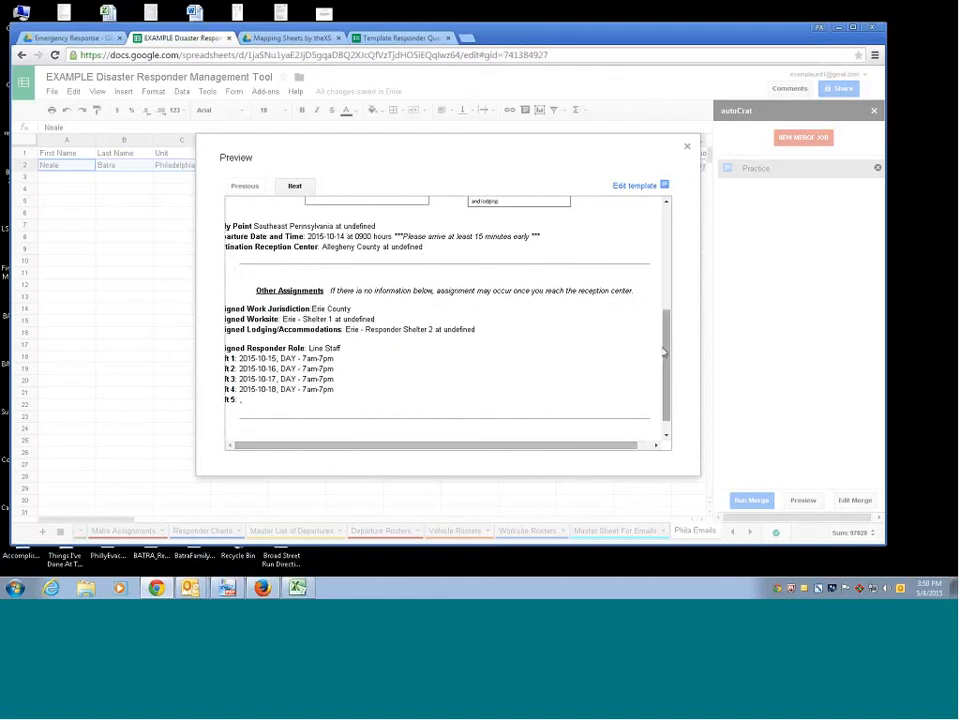
left_click_drag(667, 364, 662, 215)
left_click(687, 147)
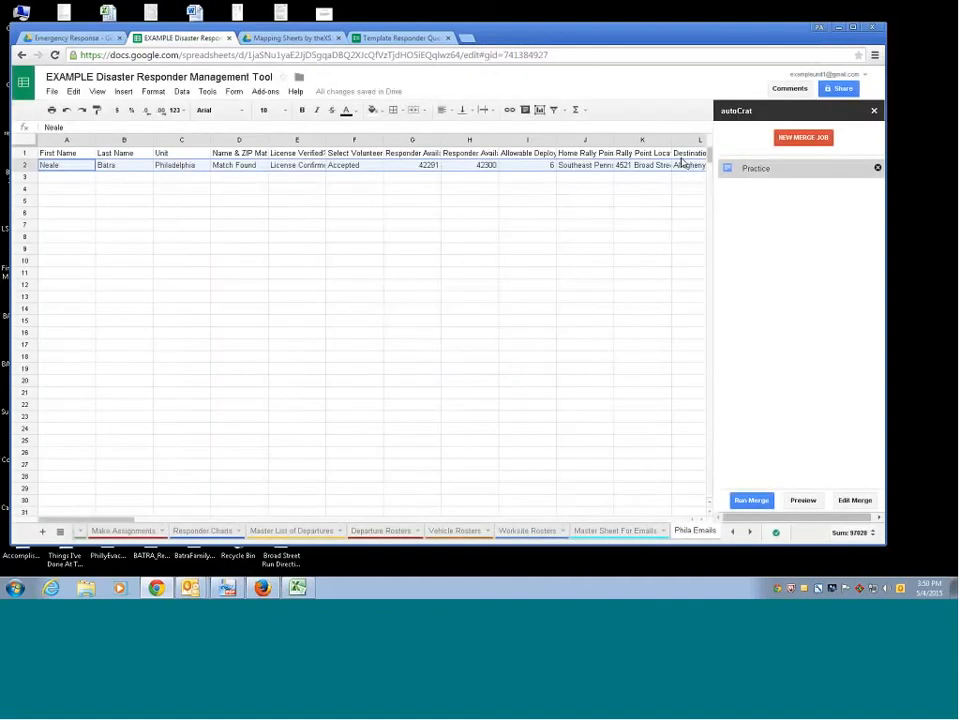
- Run the Practice merge, check the recipient's Email Address cell and the merge status columns, and dismiss the completion status
left_click(754, 500)
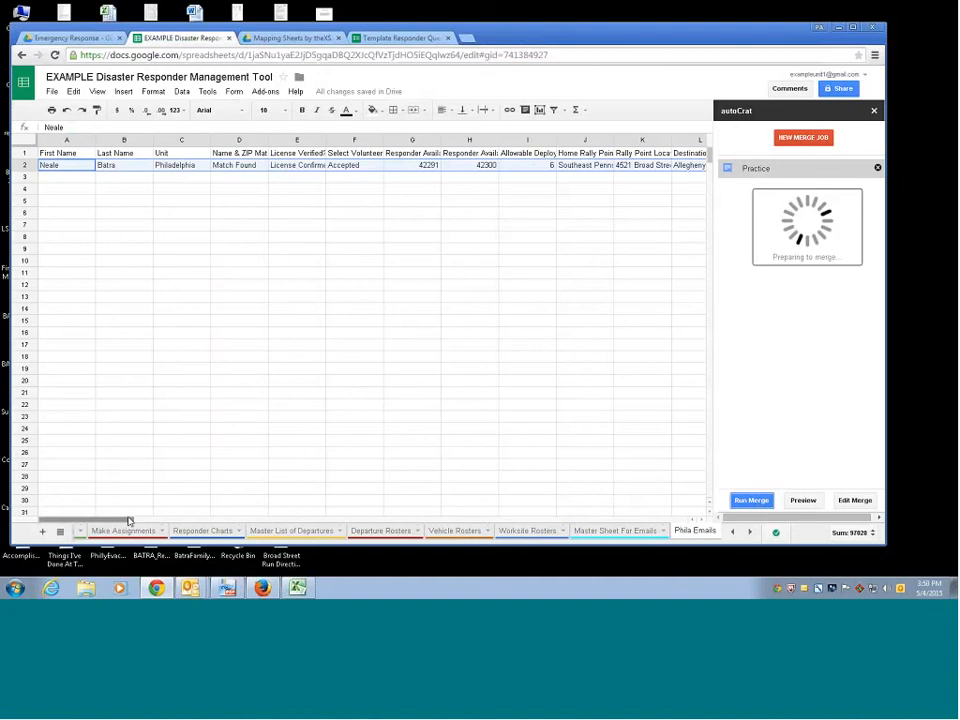
left_click_drag(128, 521, 657, 523)
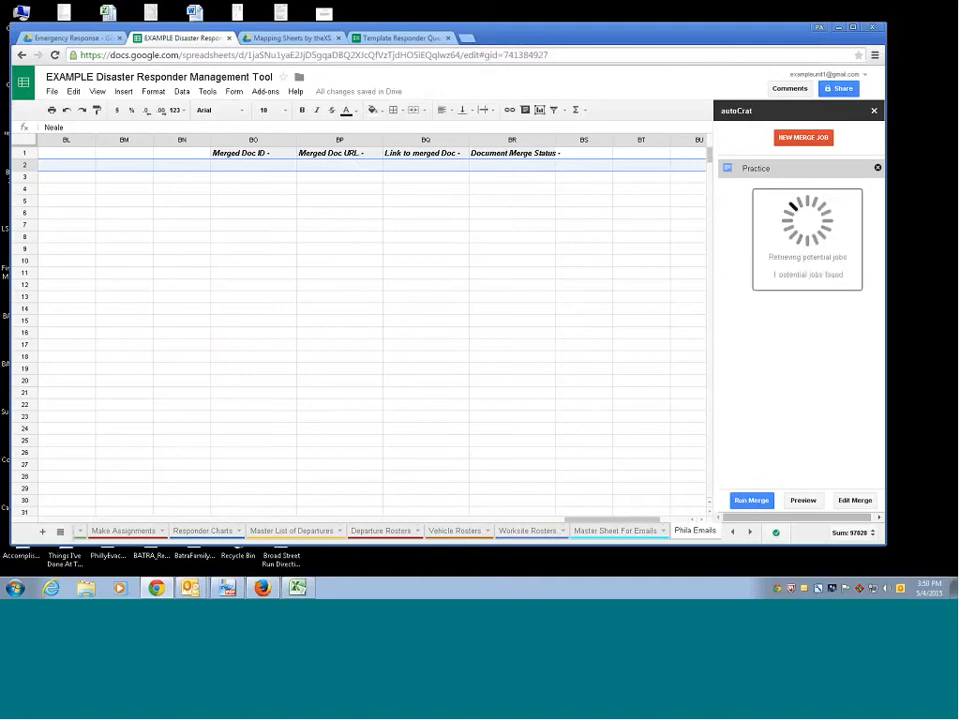
left_click(241, 180)
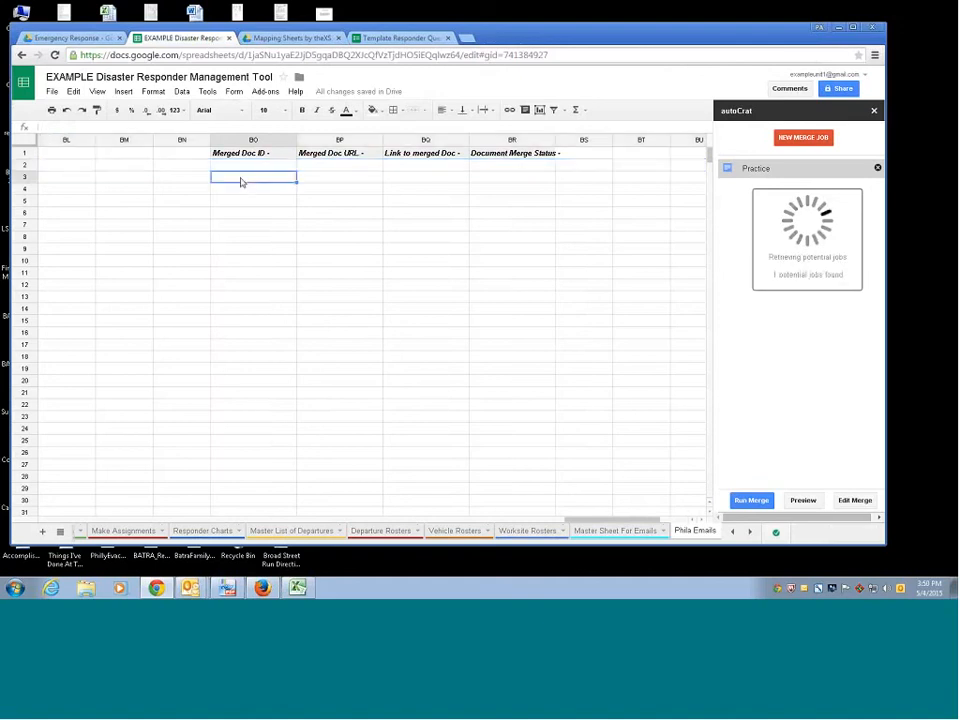
left_click_drag(591, 520, 311, 521)
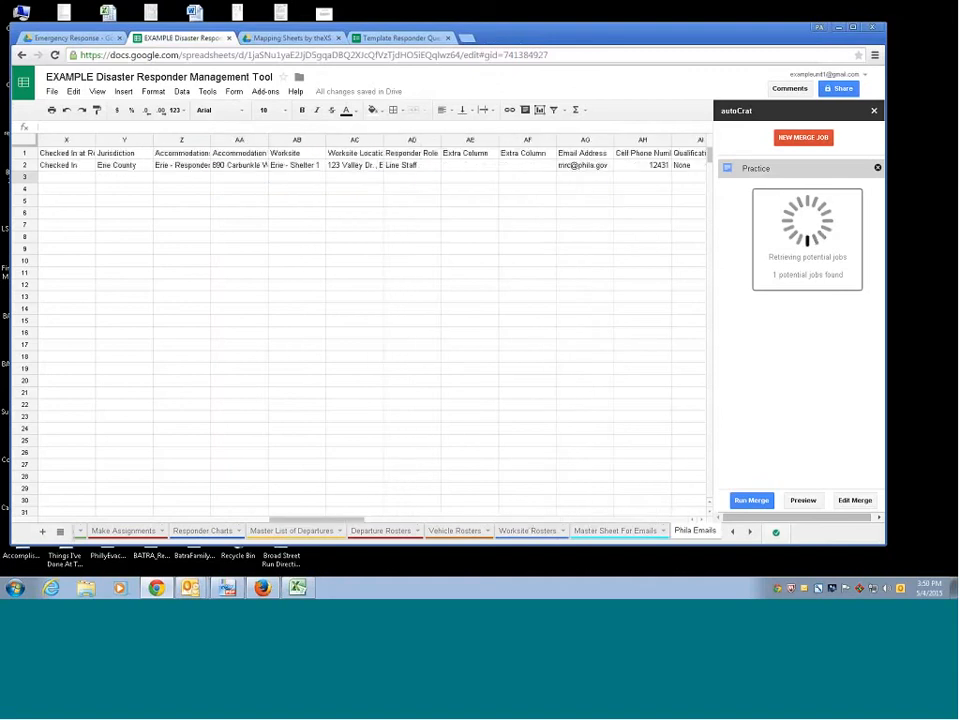
left_click(413, 165)
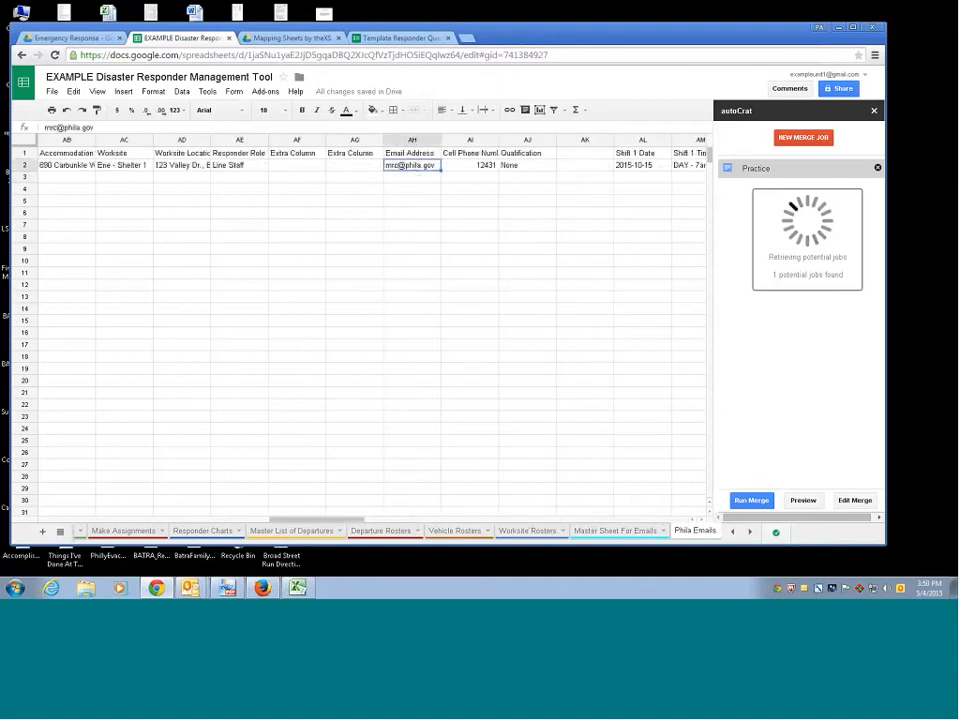
left_click_drag(339, 524, 648, 524)
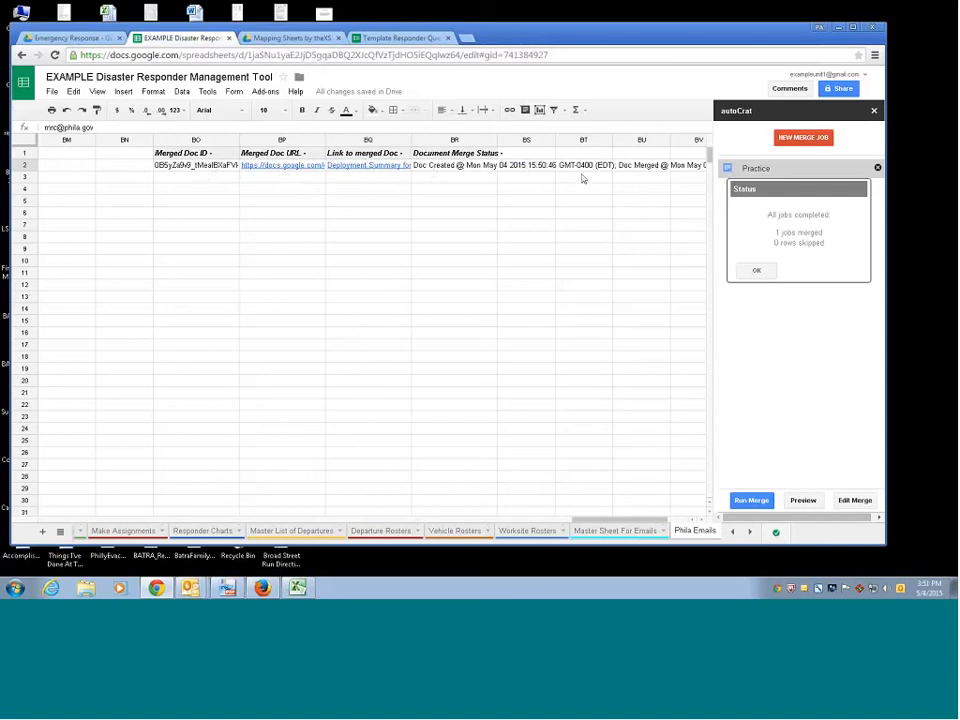
left_click(755, 272)
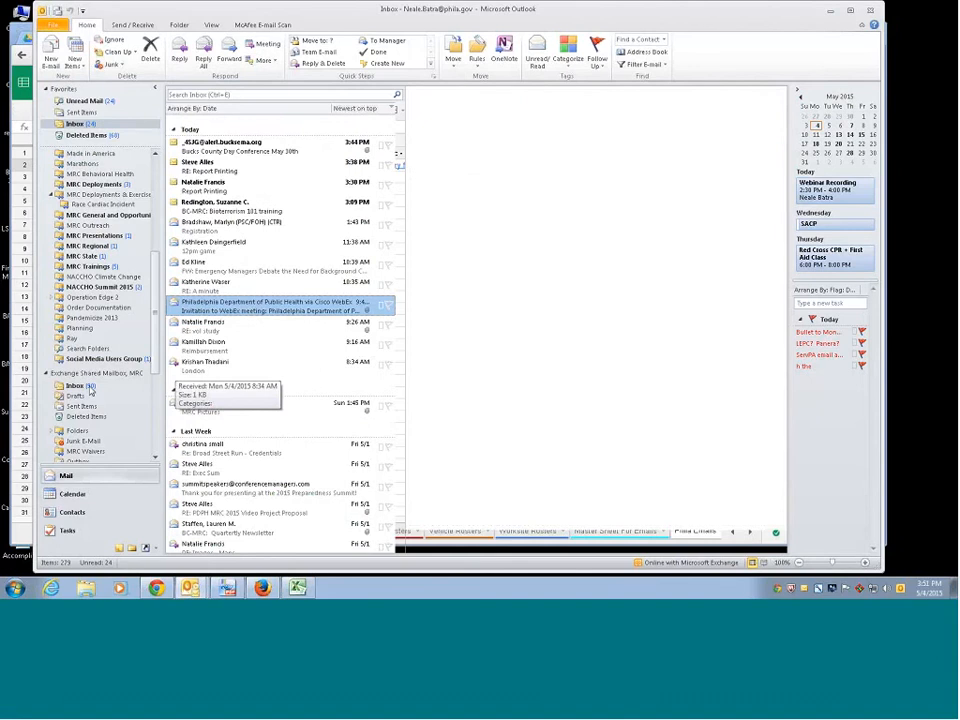
- Switch to Outlook and open the PDF attached to the new Deployment Summary email in the shared MRC mailbox inbox
left_click(88, 388)
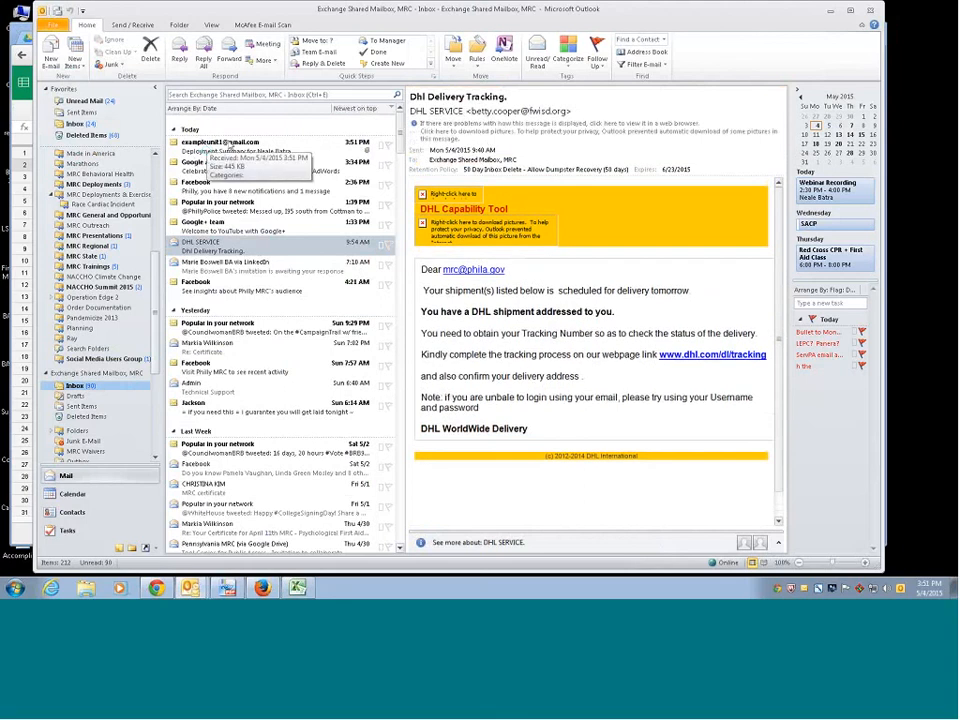
left_click(255, 146)
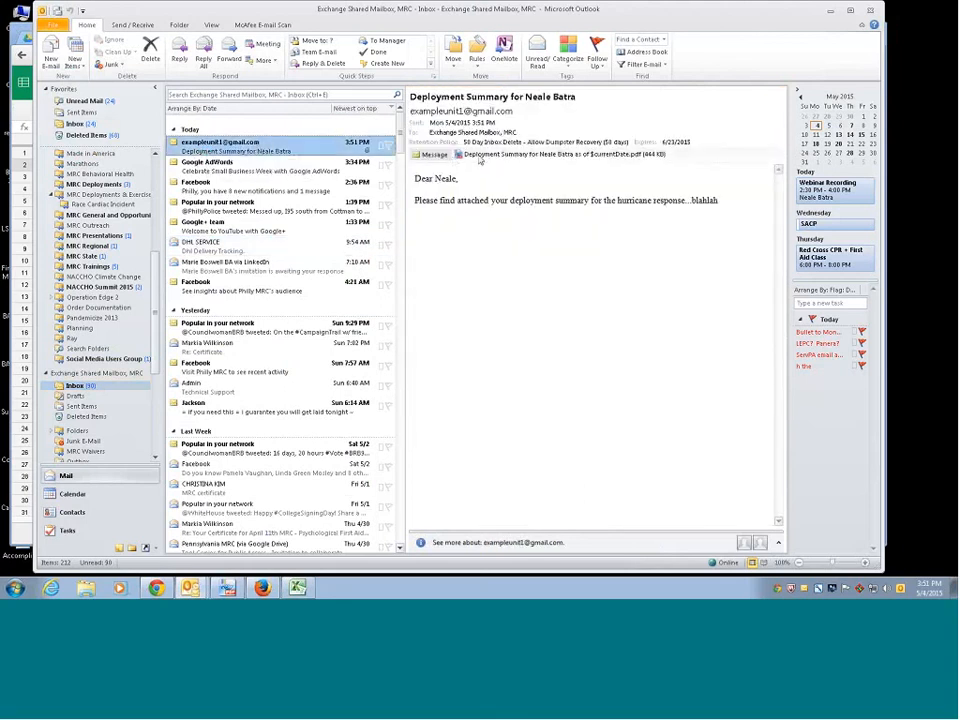
left_click(480, 156)
double_click(480, 157)
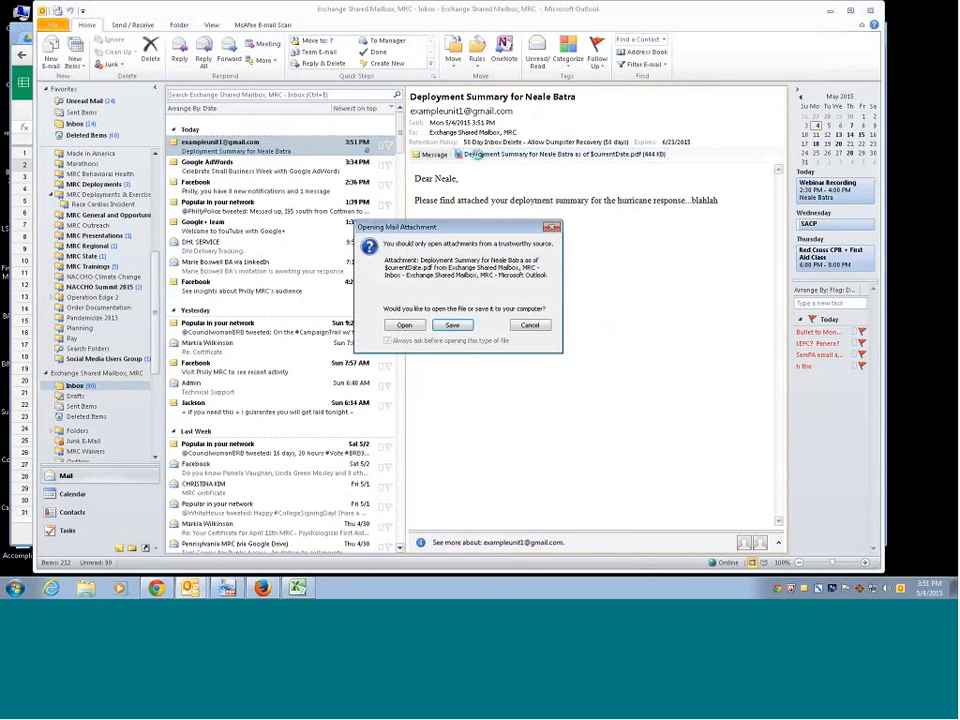
left_click(402, 331)
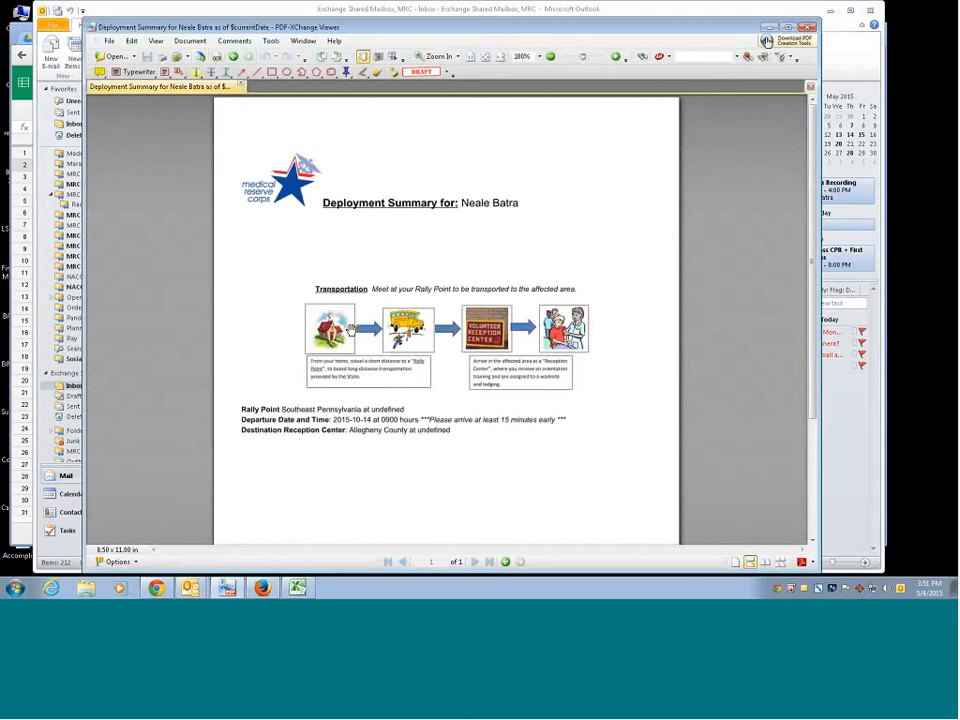
- Review the received deployment summary PDF from start to finish and minimize the PDF viewer and Outlook
scroll(459, 265, "down", 2)
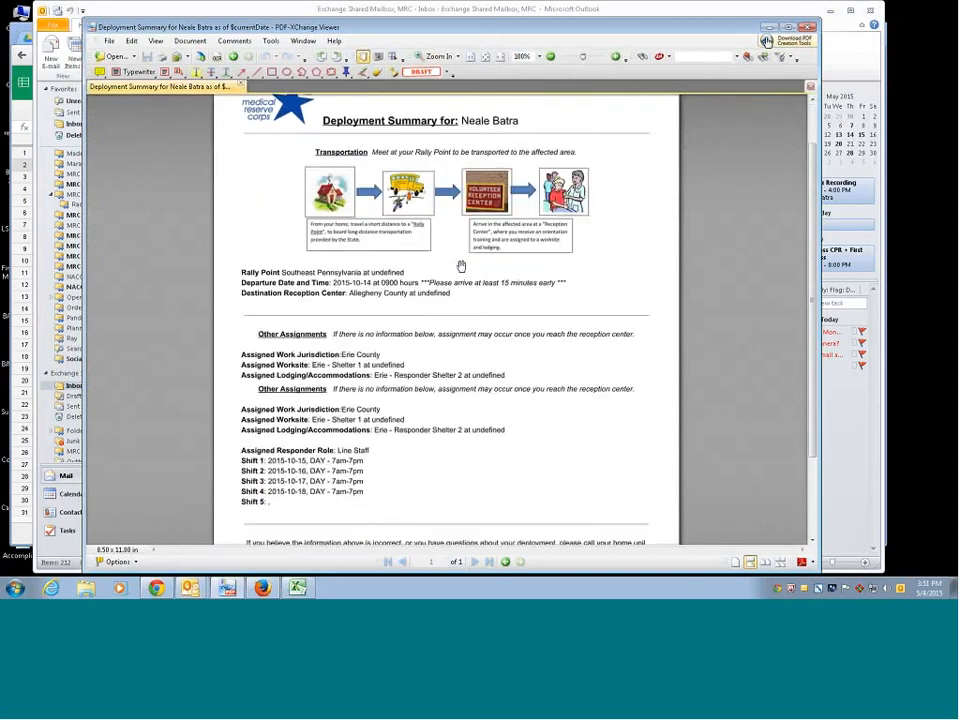
scroll(461, 266, "up", 3)
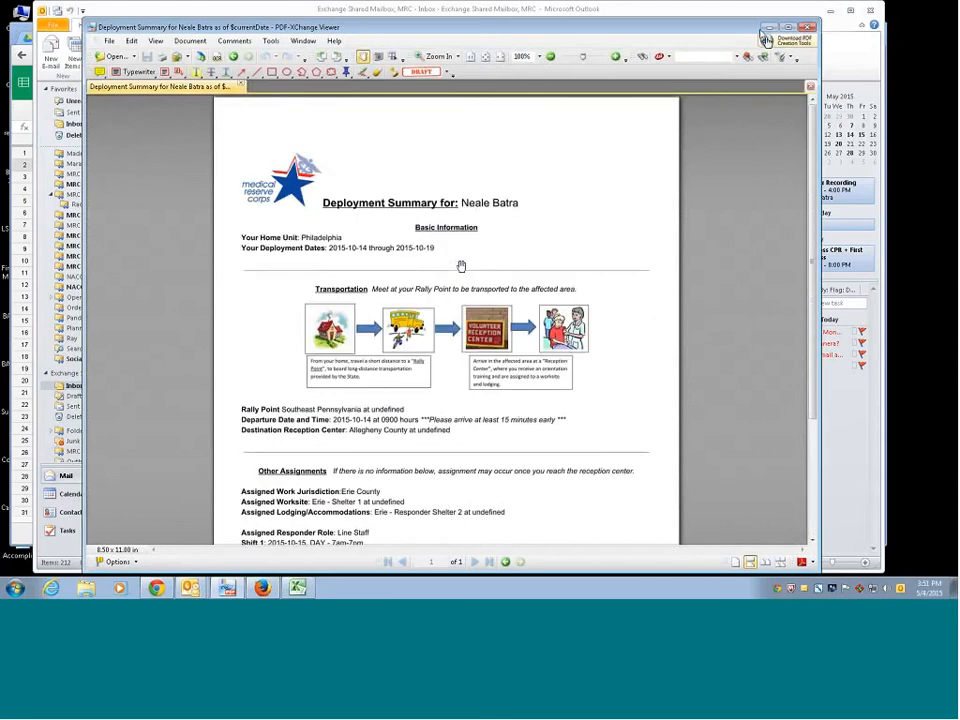
left_click(769, 28)
left_click(830, 11)
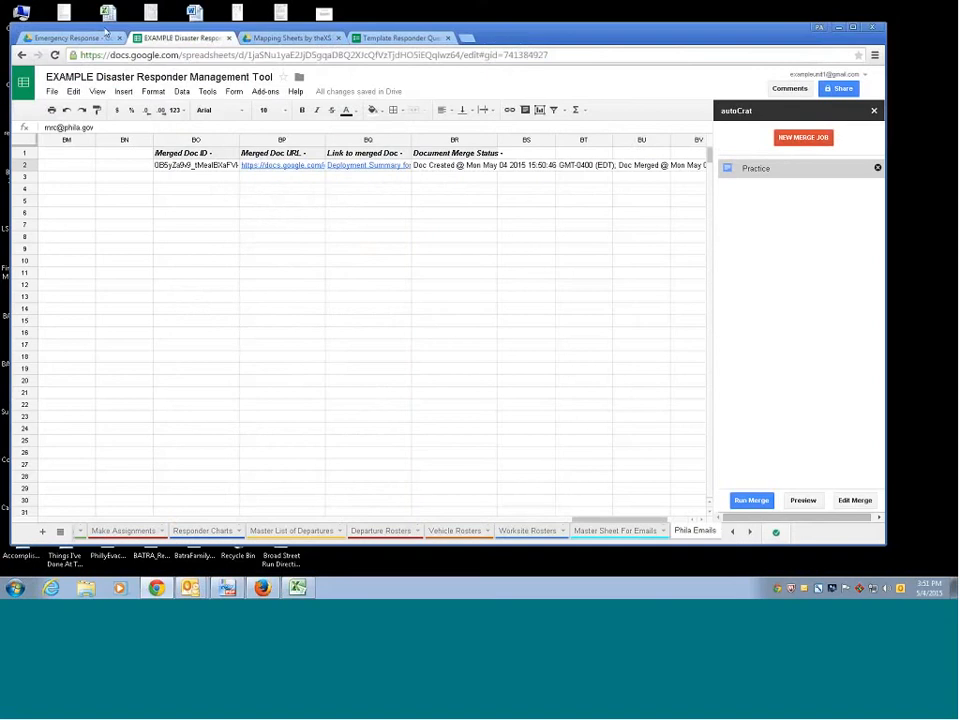
- Open the Merged Docs folder within Emergency Response in Google Drive and select the merged Deployment Summary PDF
left_click(82, 37)
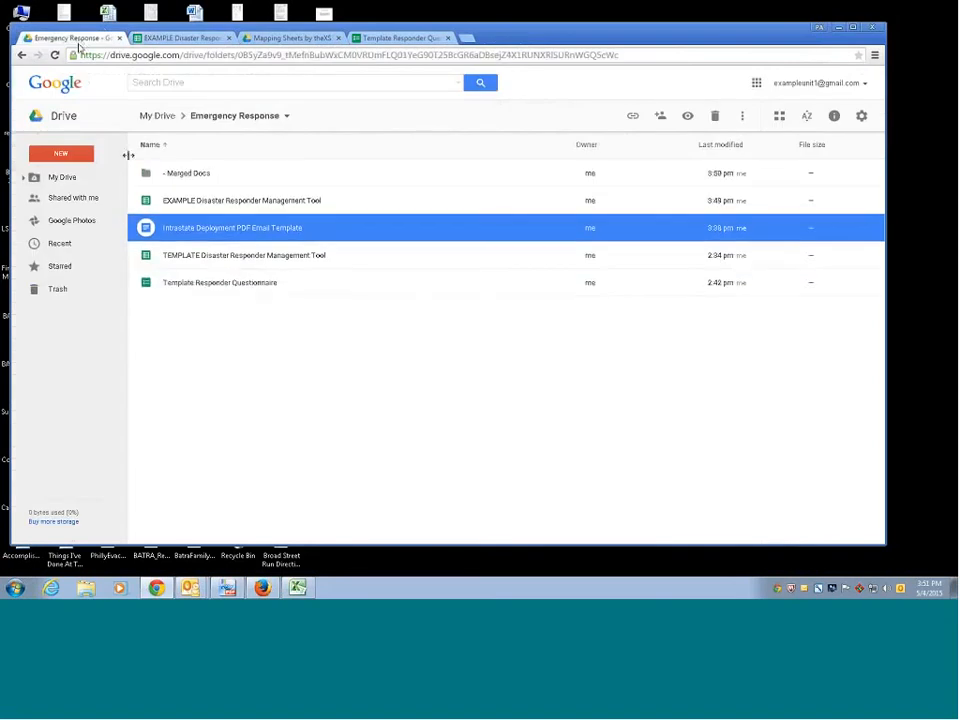
left_click(197, 178)
double_click(195, 177)
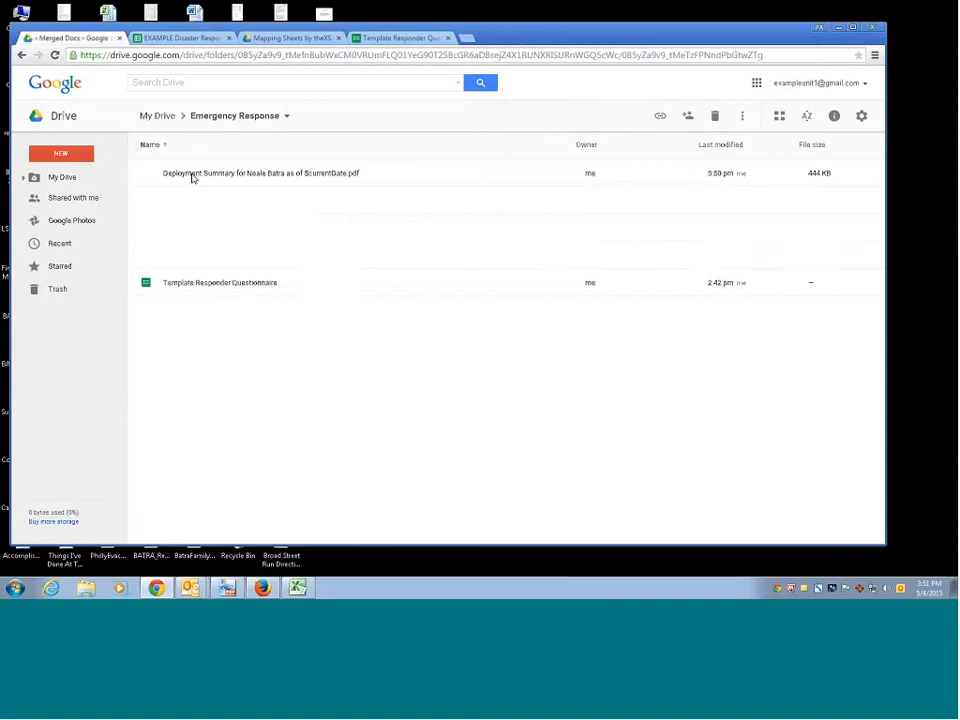
left_click(262, 174)
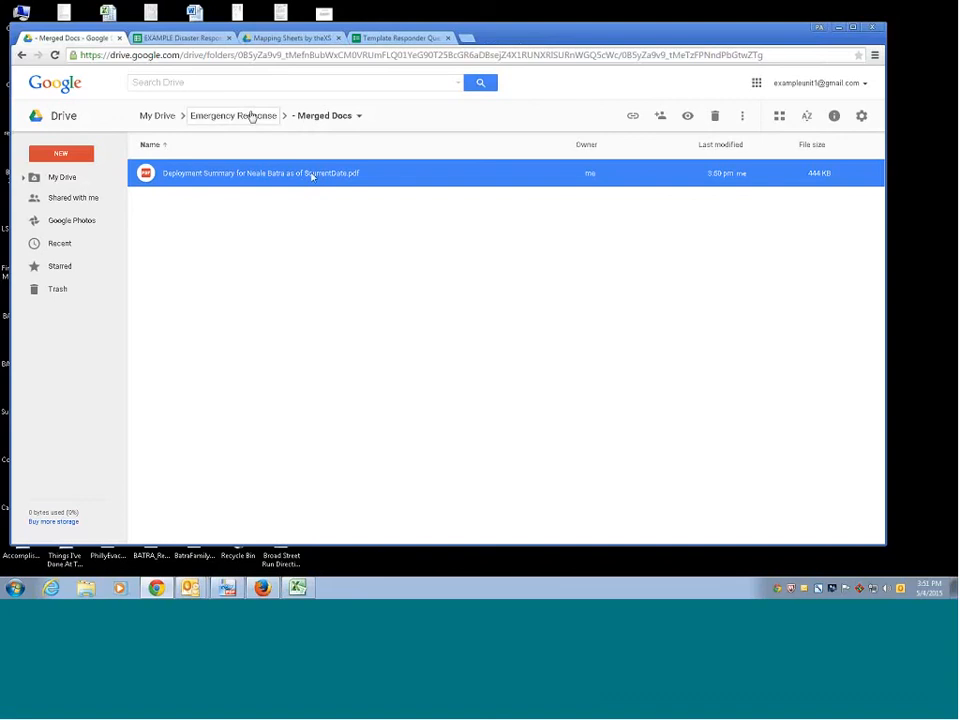
- Return to the EXAMPLE Disaster Responder Management Tool spreadsheet, close the autoCrat sidebar and show the first columns of Phila Emails
left_click(197, 40)
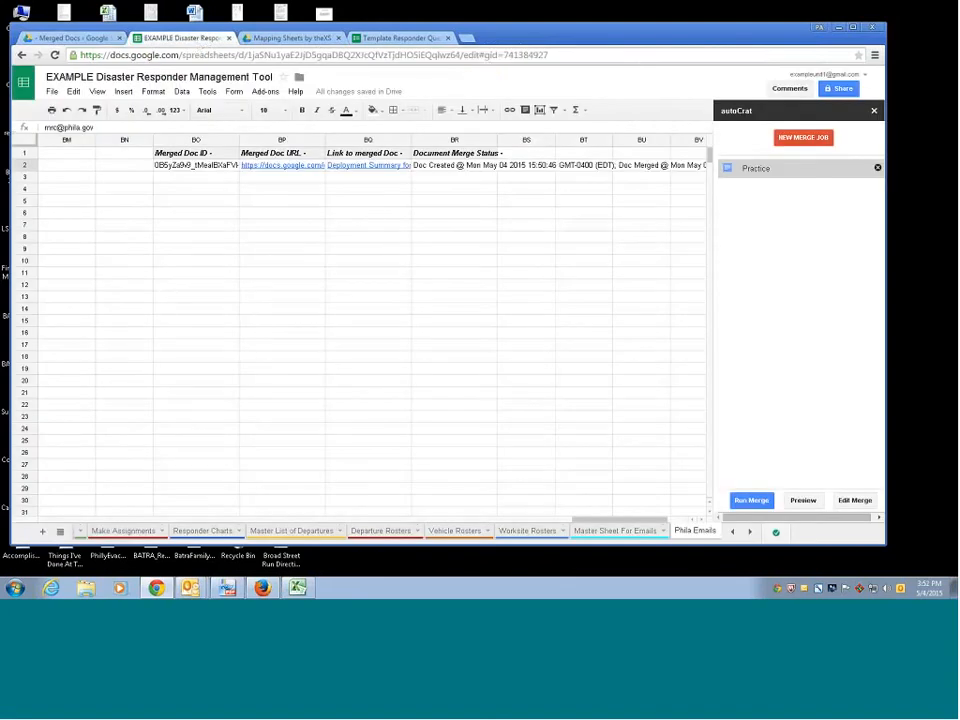
left_click(874, 111)
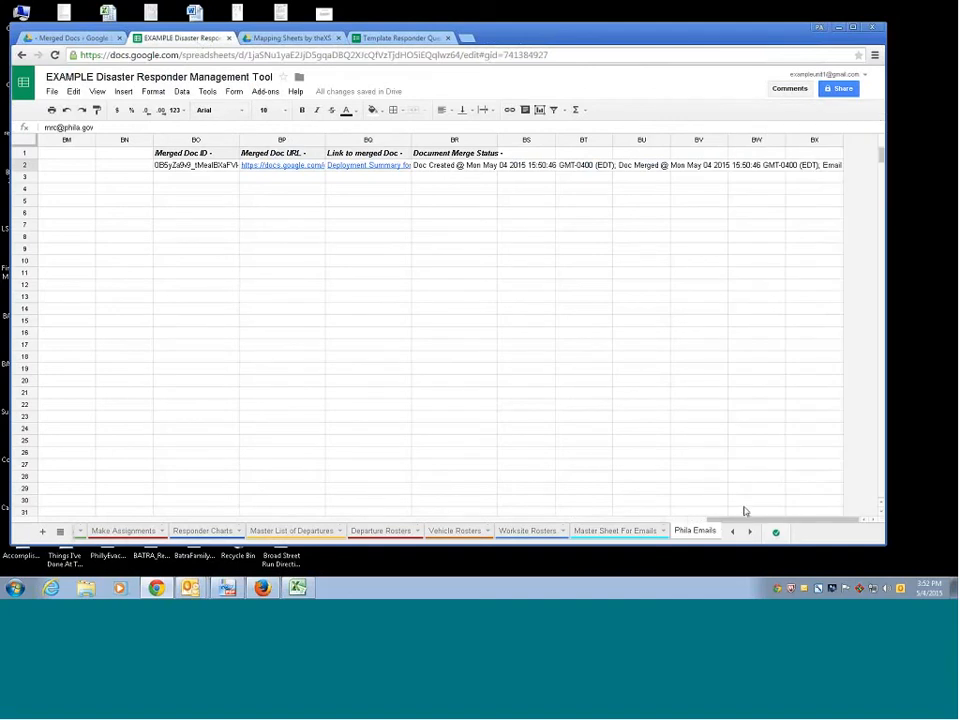
left_click_drag(744, 519, 60, 521)
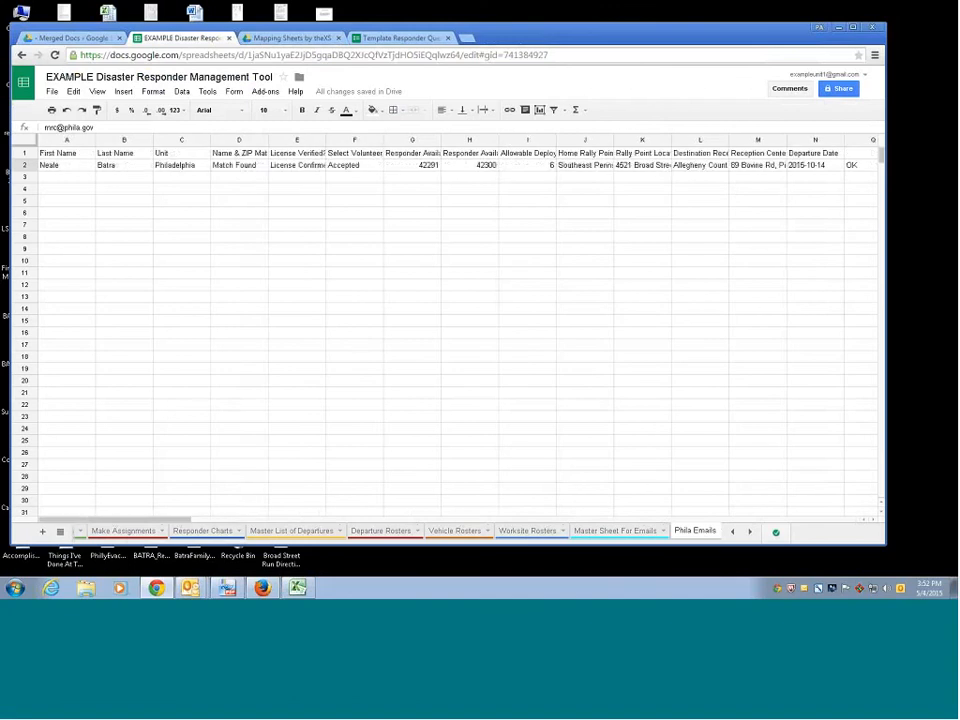
left_click(65, 166)
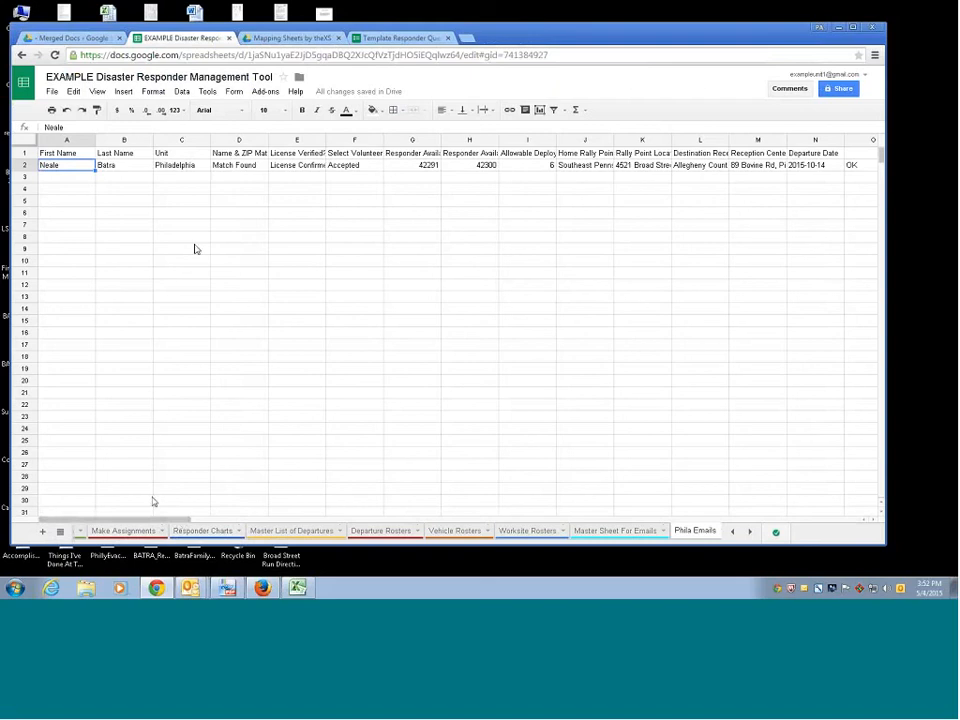
mouse_move(71, 169)
left_mouse_down()
mouse_move(77, 214)
mouse_move(66, 284)
mouse_move(86, 469)
left_mouse_up()
left_click(86, 469)
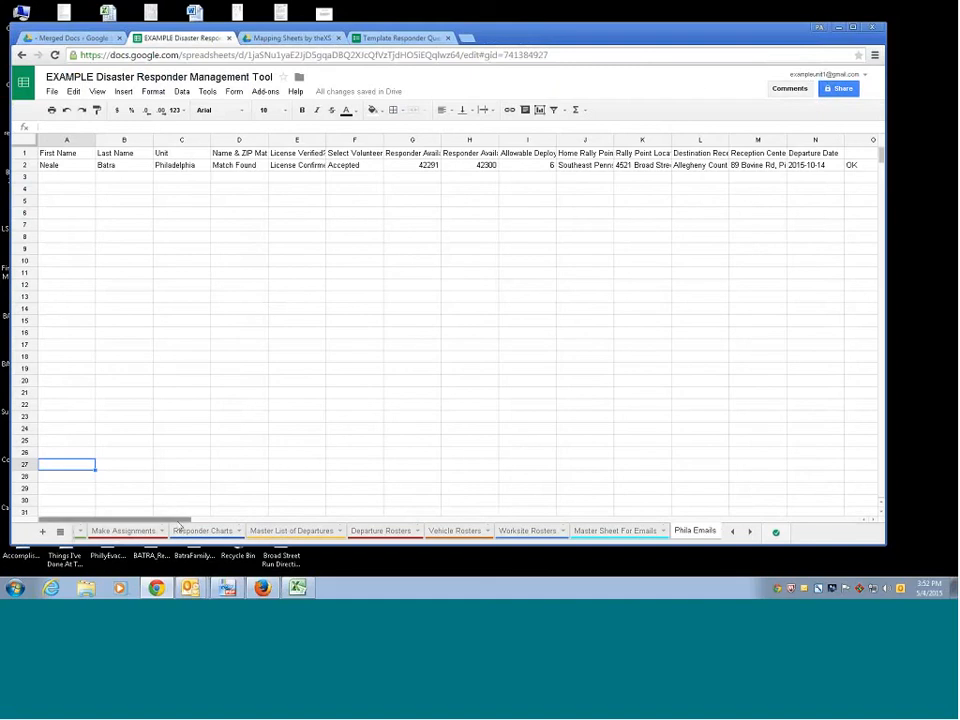
left_click_drag(178, 521, 150, 522)
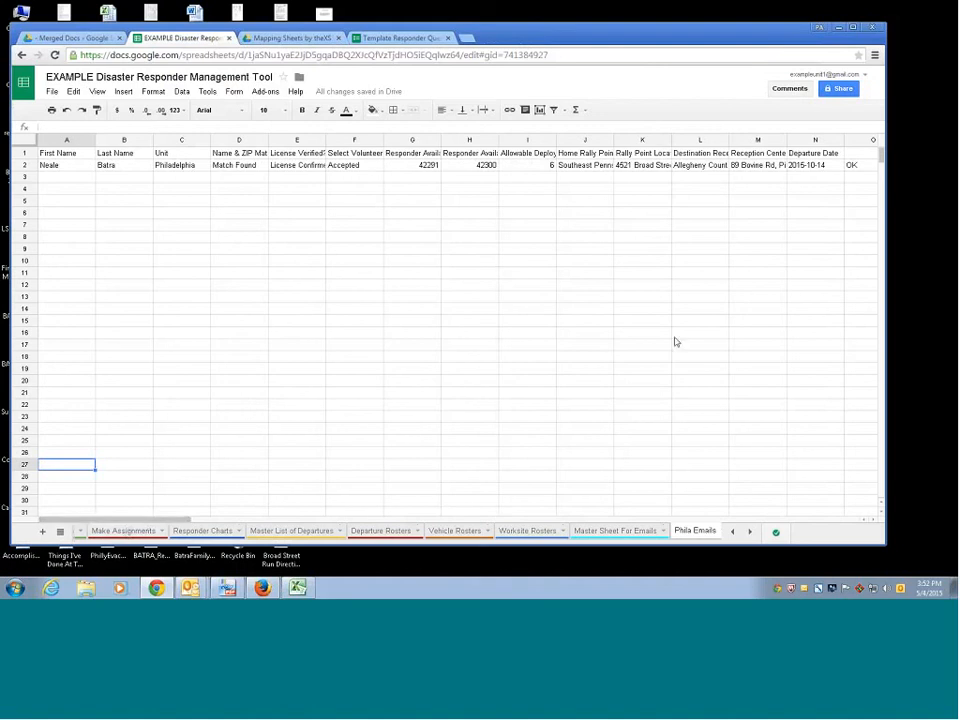
- Open the Make Assignments sheet and check the list of saved filter views
left_click(123, 531)
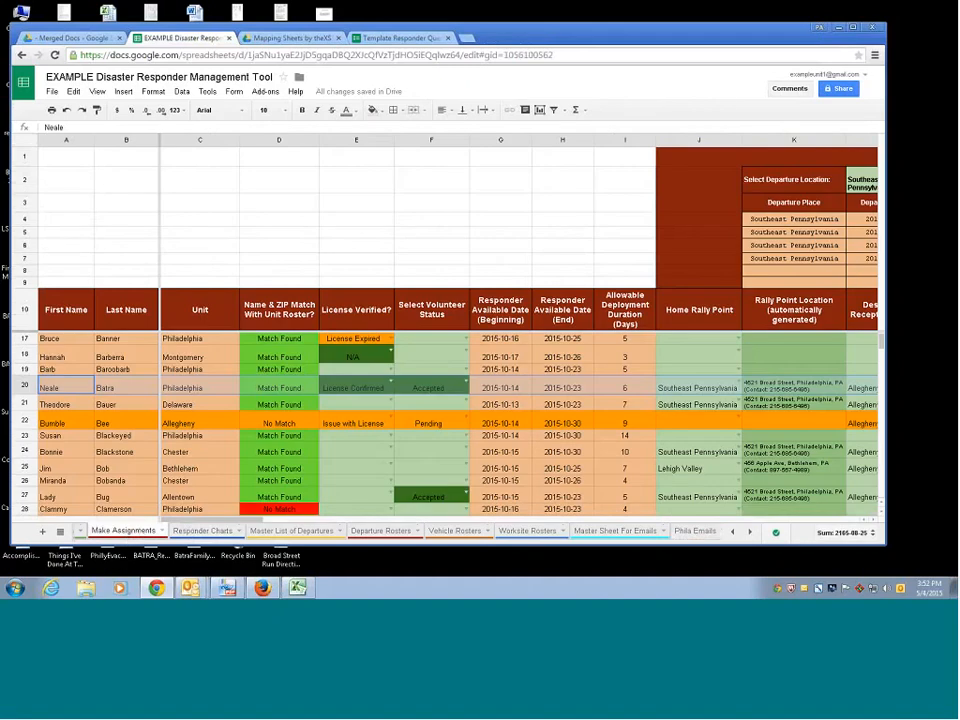
left_click(565, 110)
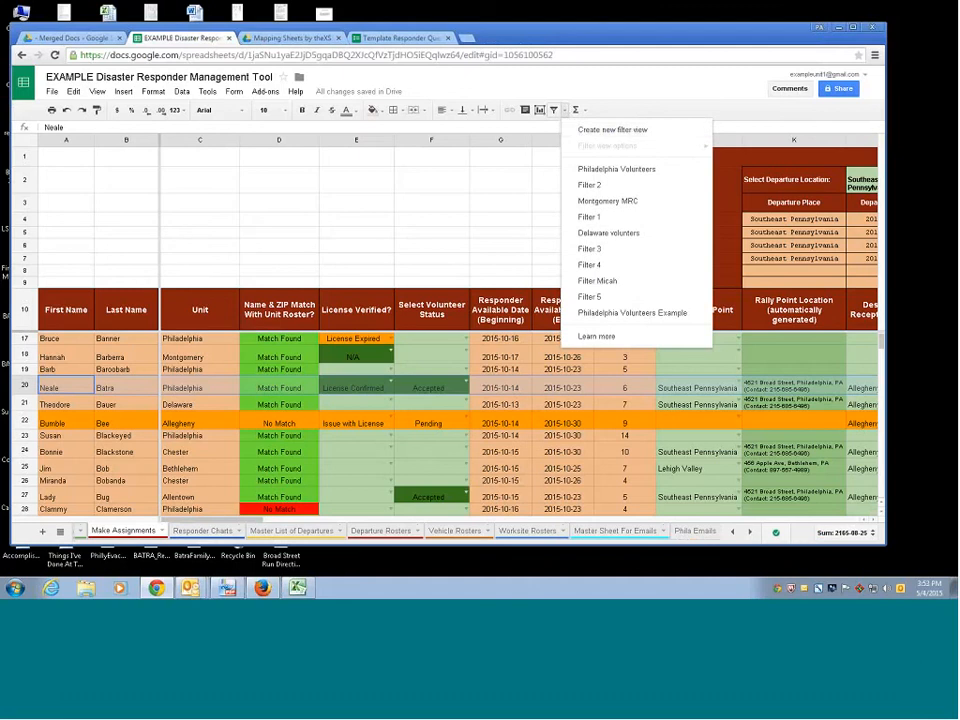
left_click(267, 527)
- Copy the addresses in rows 17 to 26 of the Email Address column on Make Assignments
left_click_drag(236, 521, 303, 526)
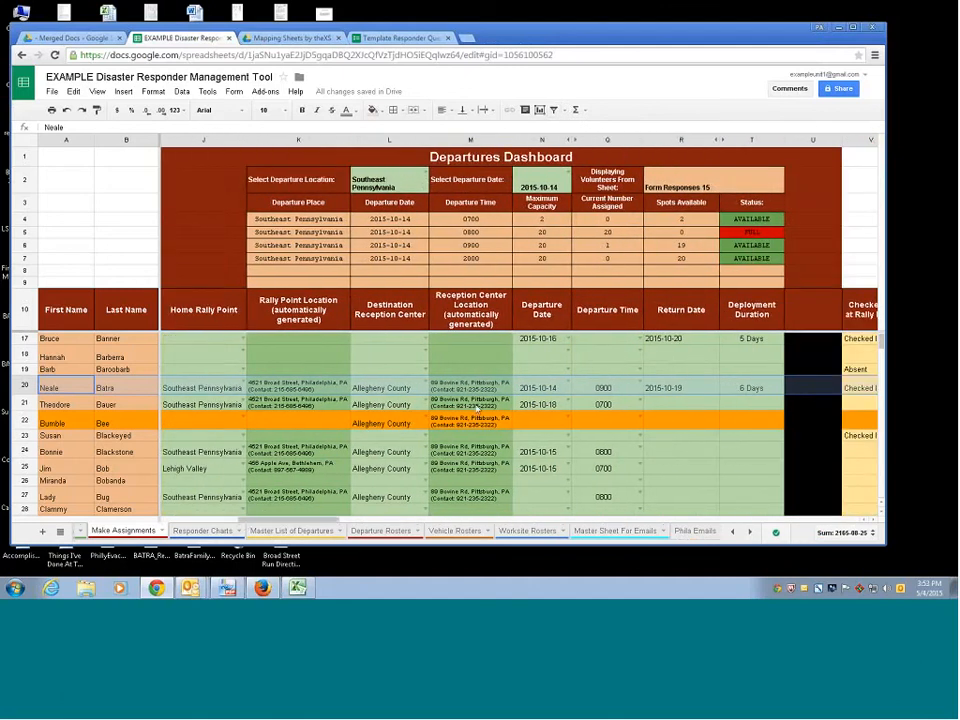
left_click_drag(340, 522, 398, 525)
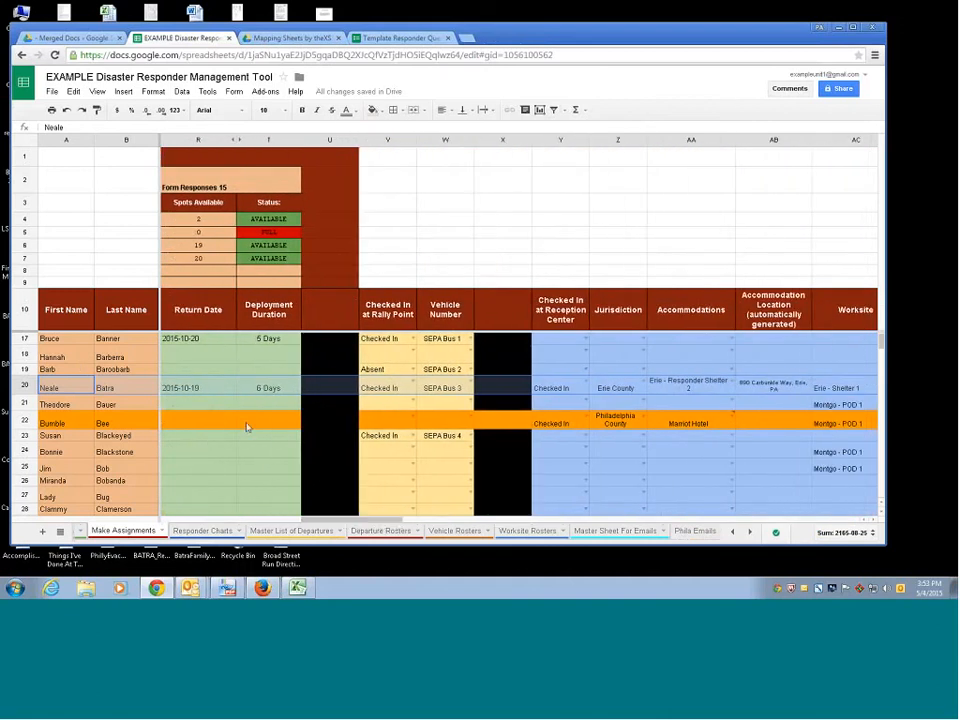
left_click_drag(340, 521, 409, 521)
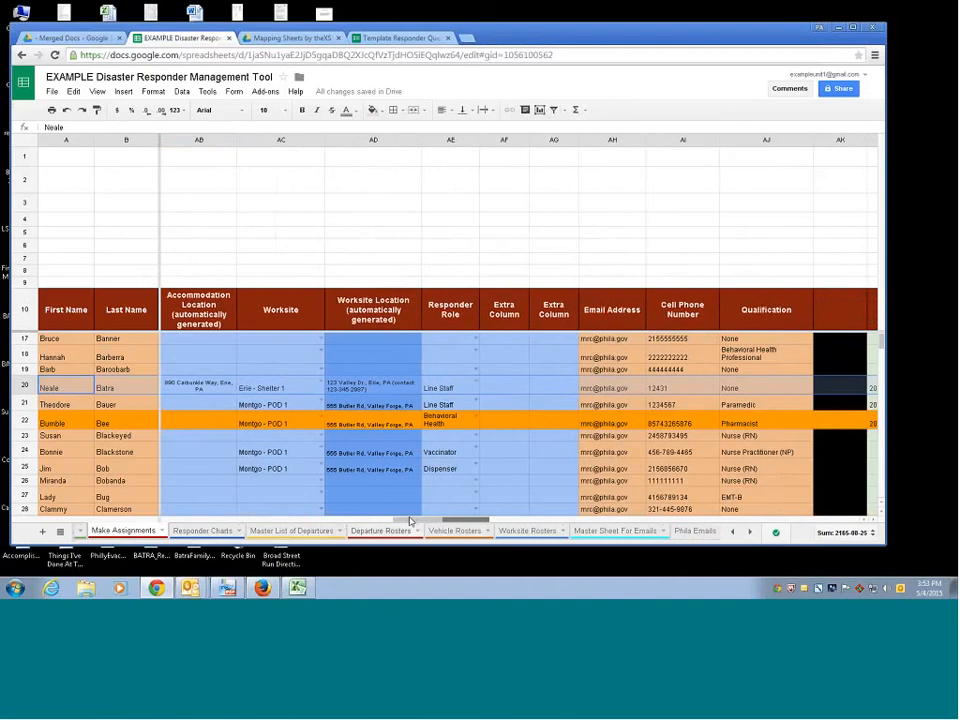
left_click_drag(596, 340, 601, 482)
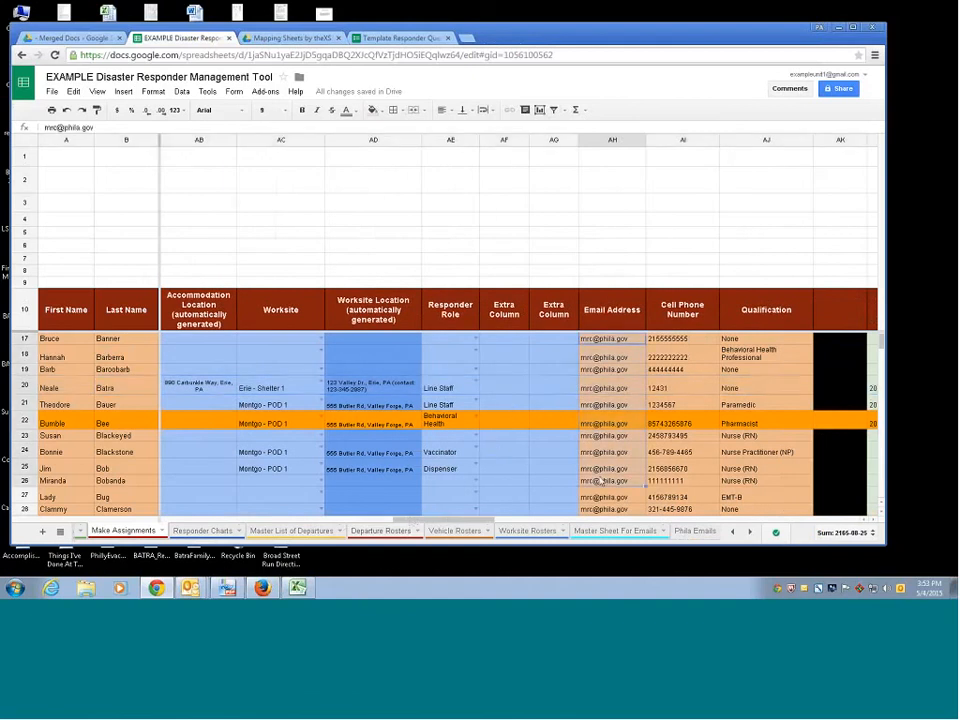
right_click(600, 450)
left_click(621, 246)
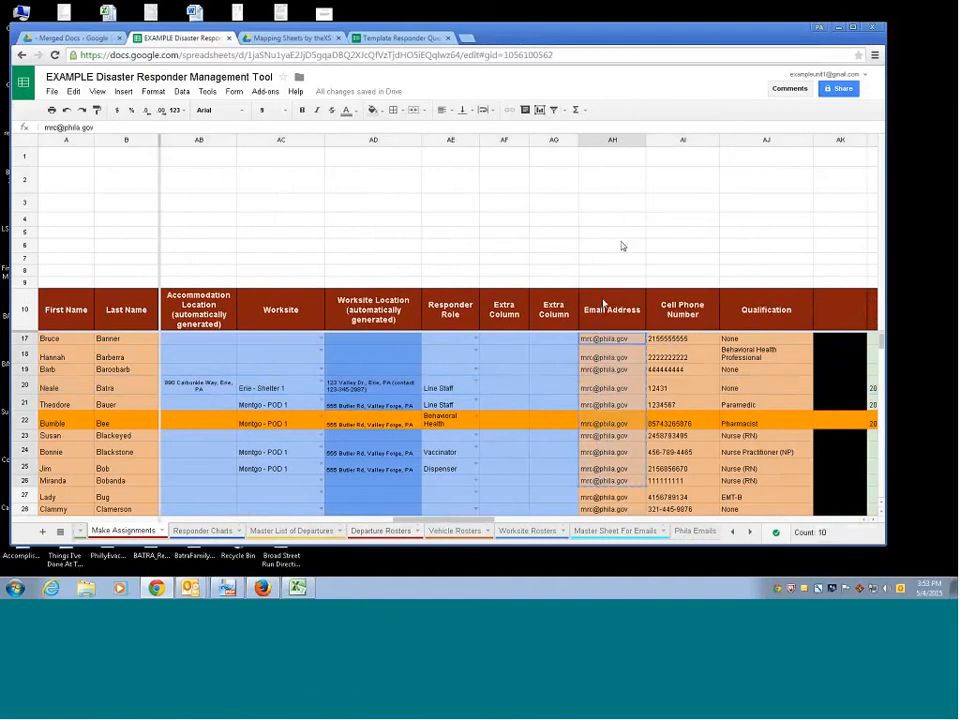
- Review the Make Assignments columns from the worksite and shift assignments back through the Departures Dashboard to the Unit column
mouse_move(190, 588)
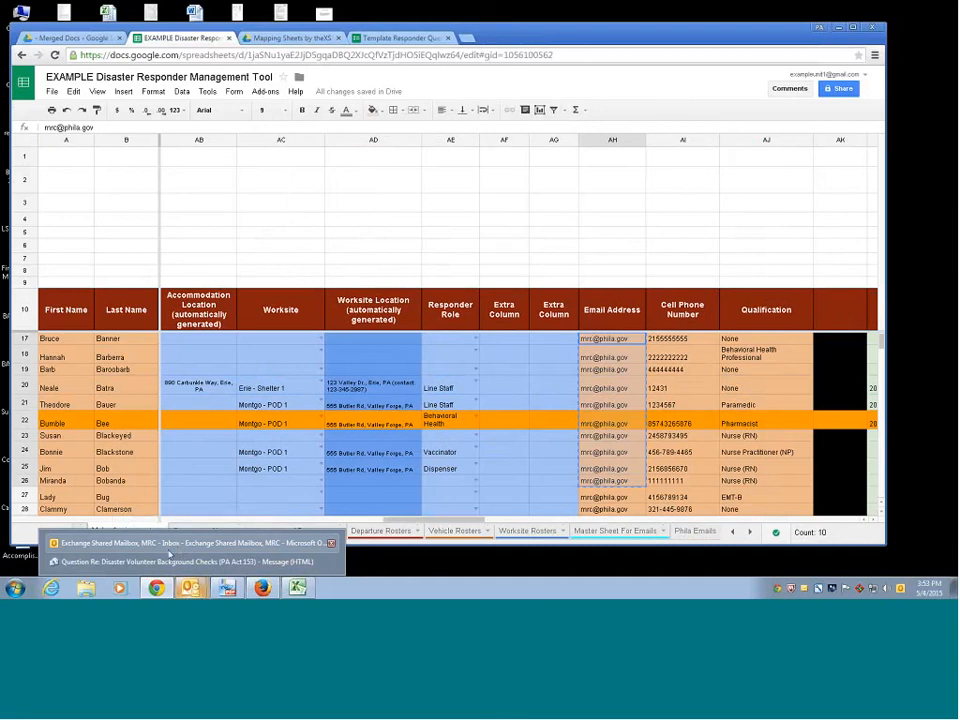
left_click(343, 388)
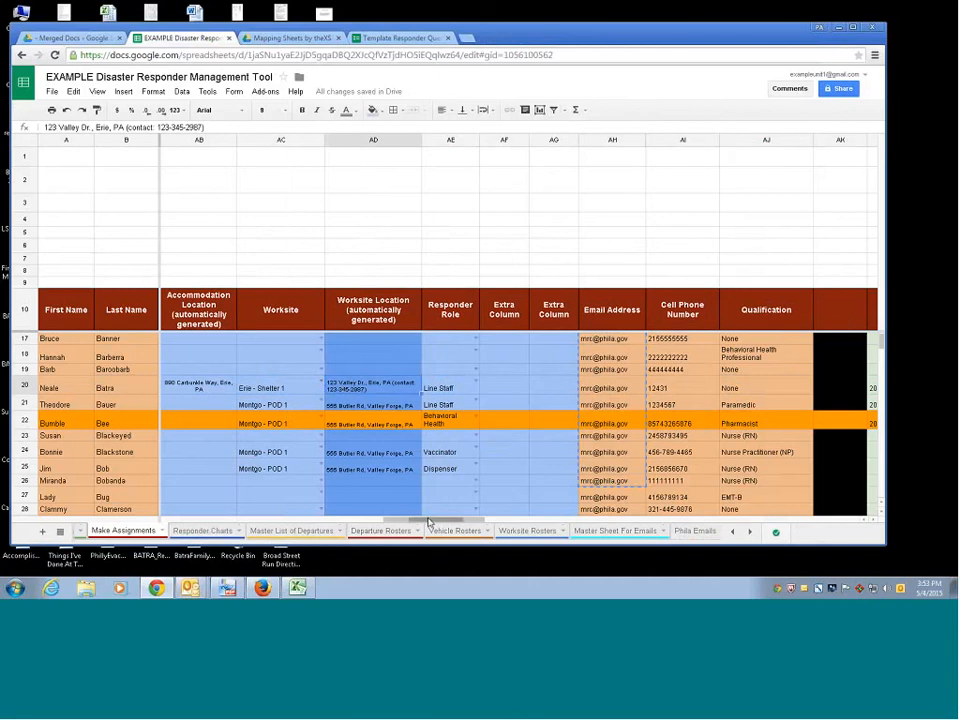
left_click_drag(434, 524, 455, 524)
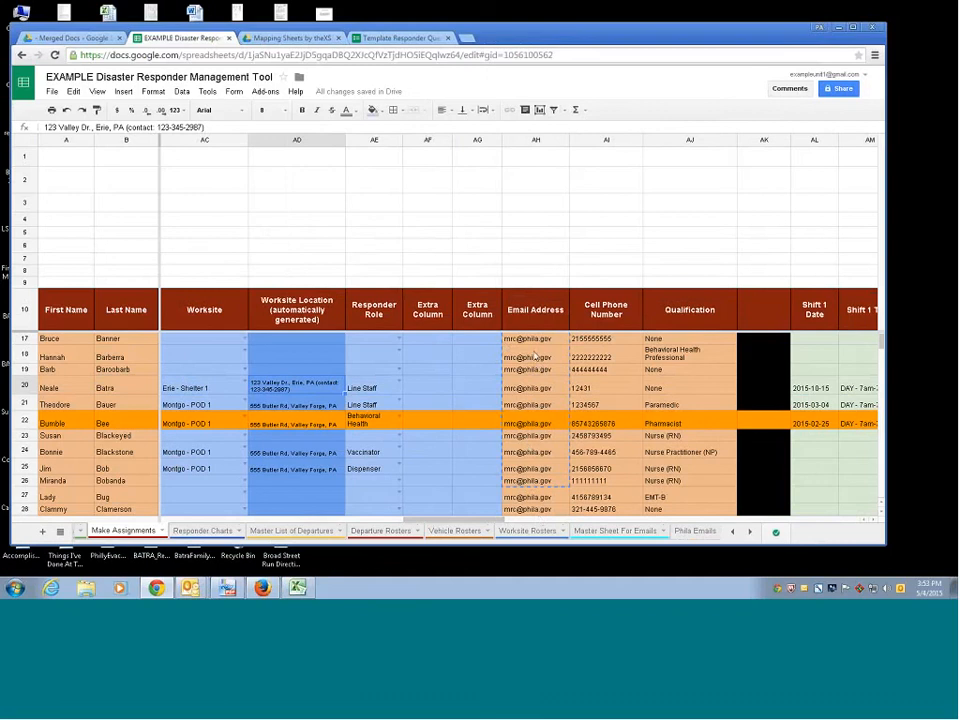
left_click_drag(440, 521, 224, 524)
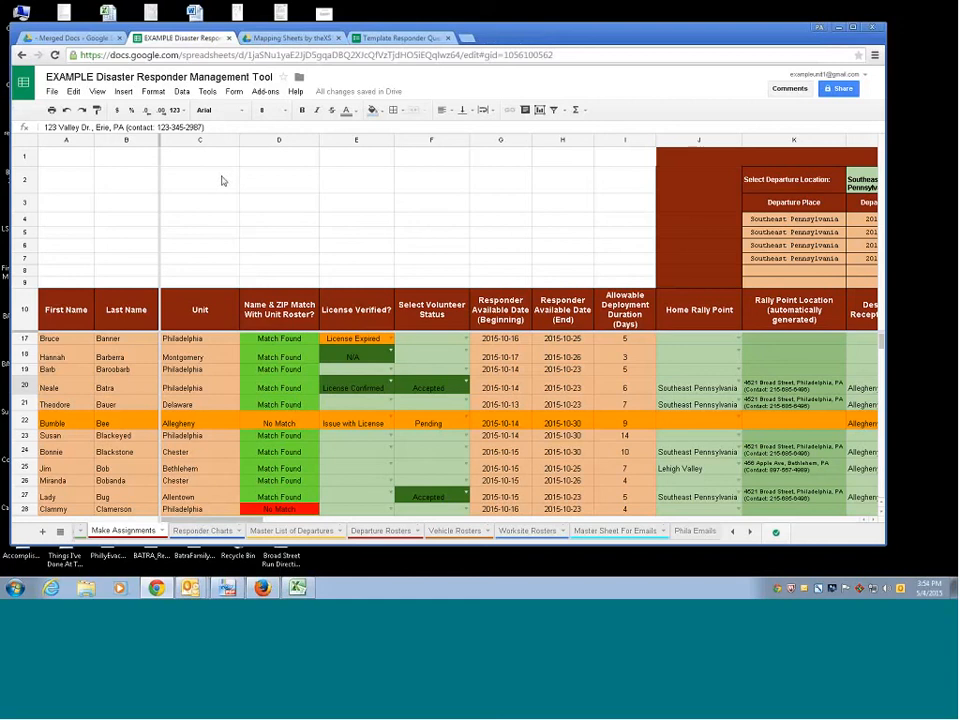
left_click_drag(257, 520, 331, 525)
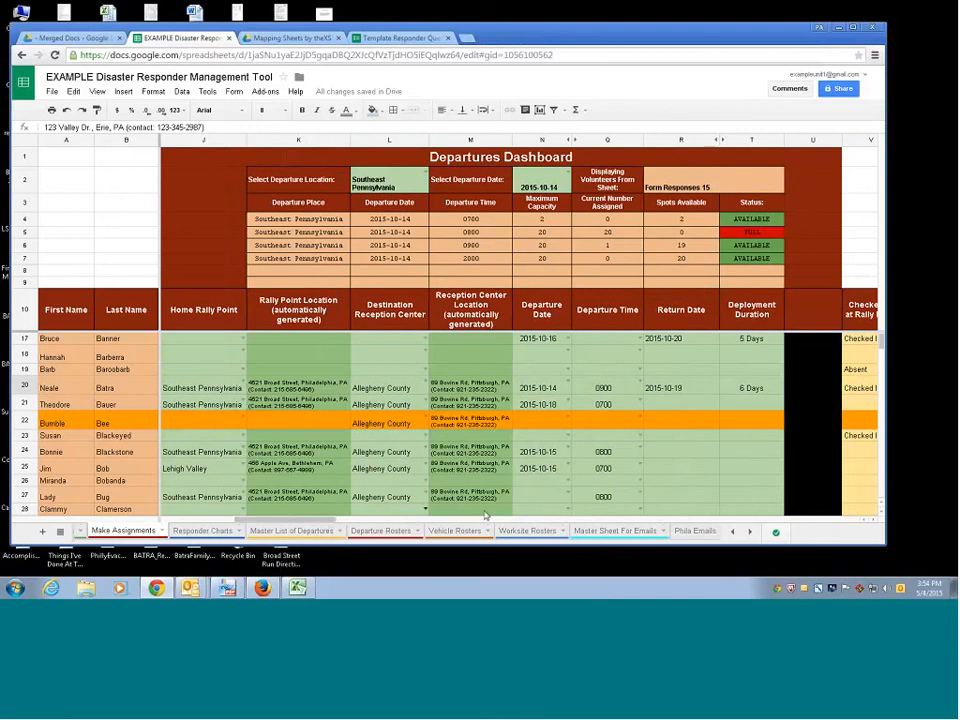
left_click(218, 162)
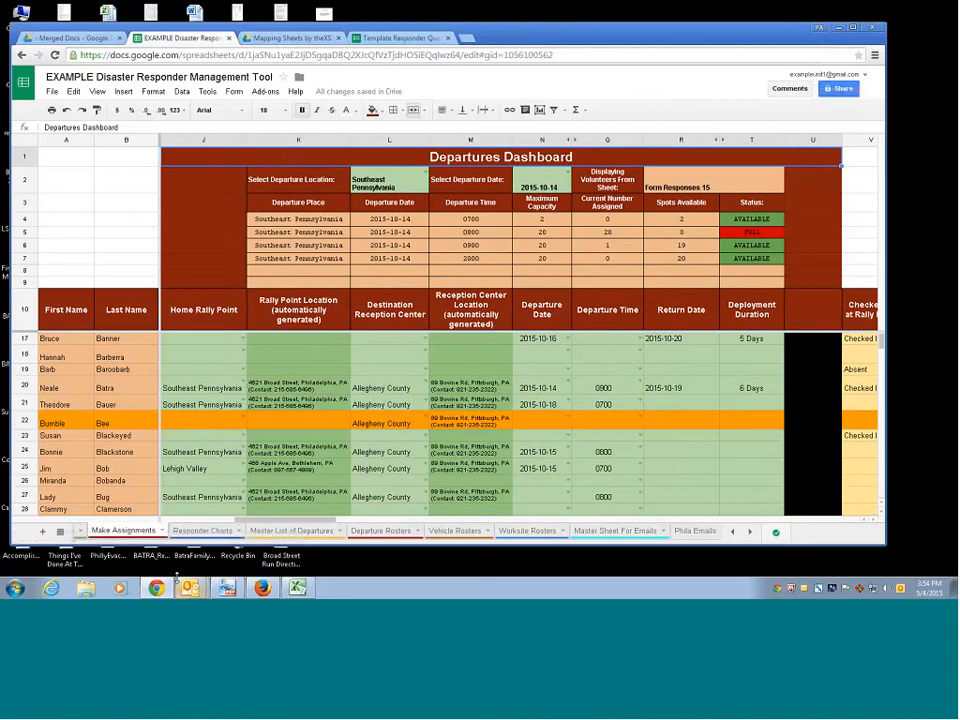
mouse_move(190, 588)
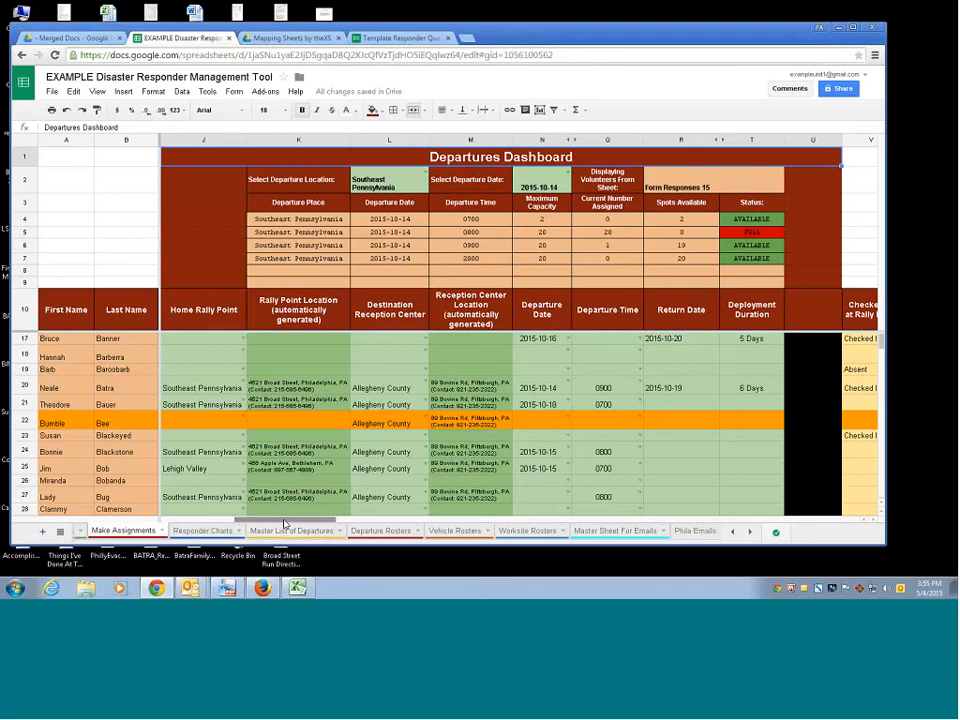
left_click_drag(253, 522, 214, 525)
- Open the Instructions sheet and review the section on emailing deployment summaries with autoCrat
left_click(733, 531)
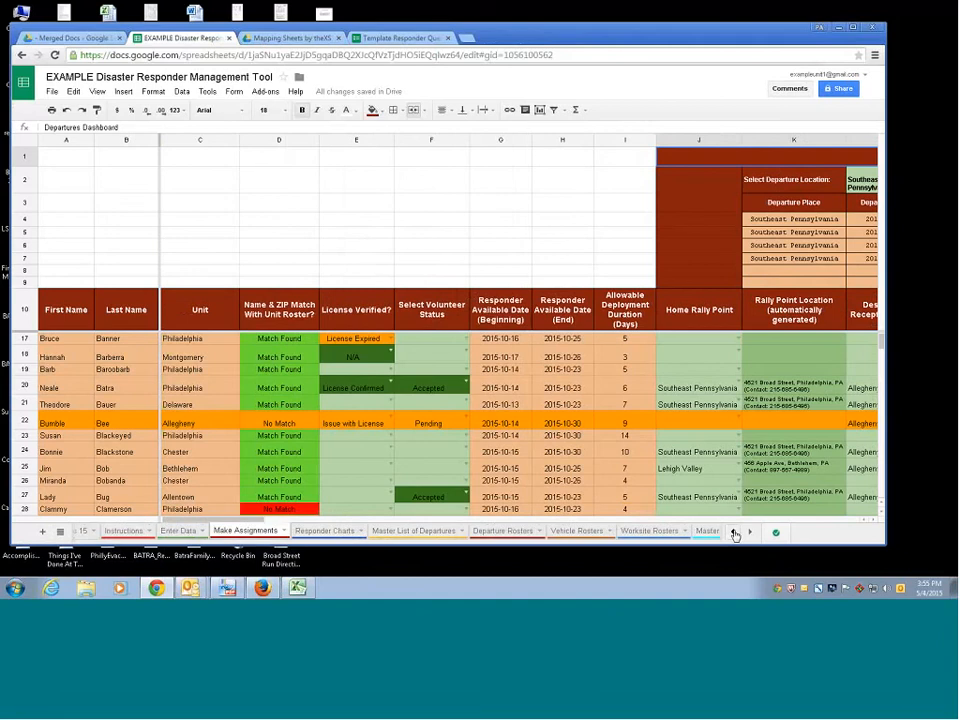
left_click(733, 531)
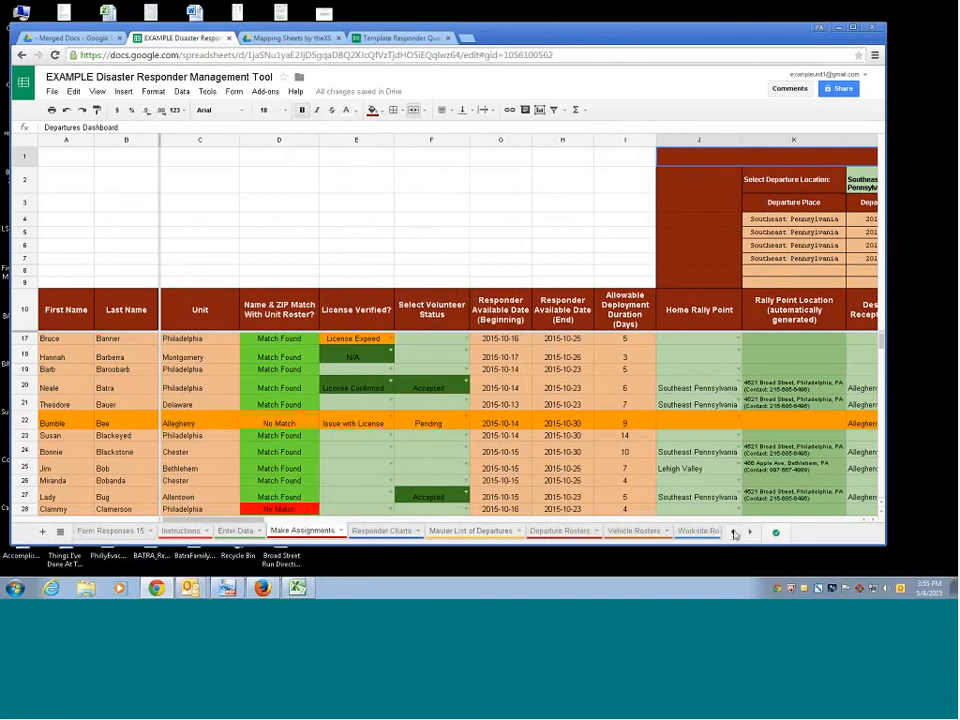
left_click(182, 535)
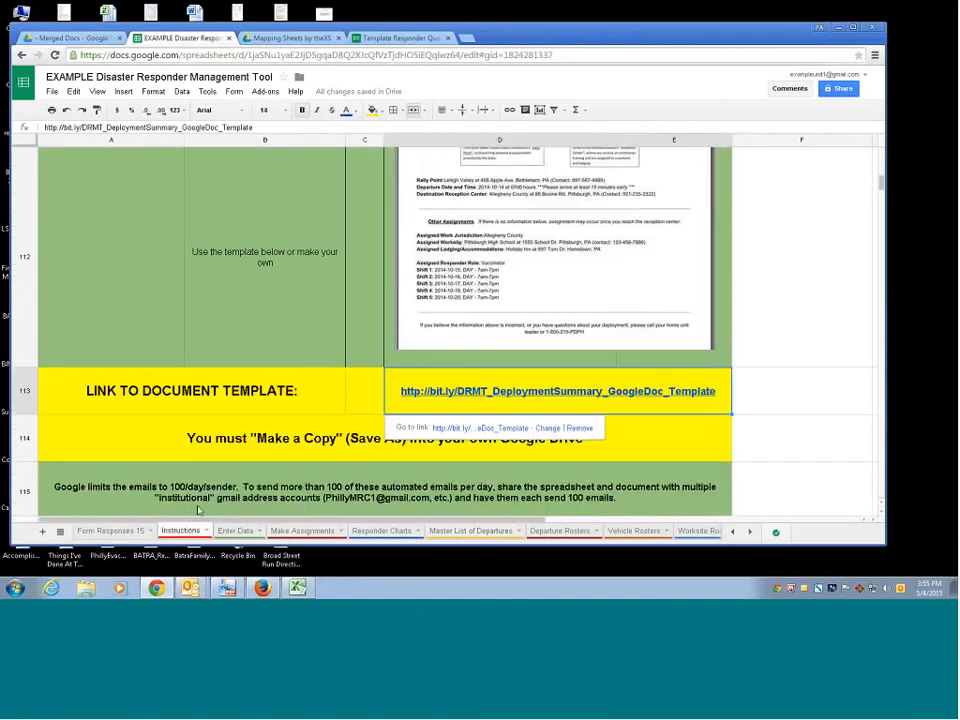
scroll(208, 491, "down", 3)
scroll(208, 491, "down", 5)
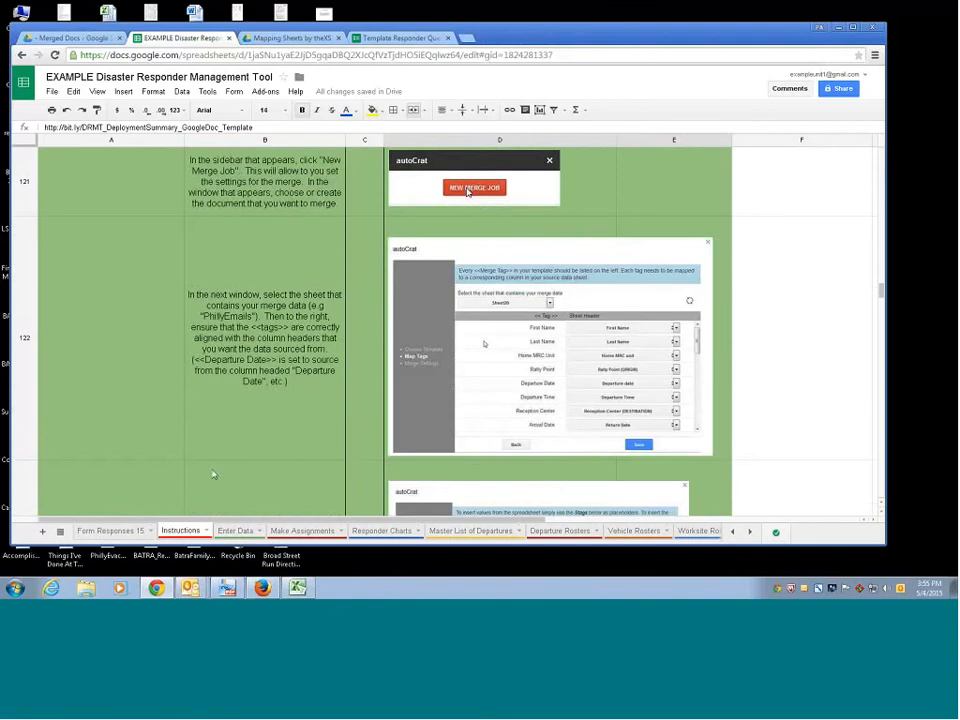
scroll(212, 471, "up", 5)
scroll(266, 423, "down", 3)
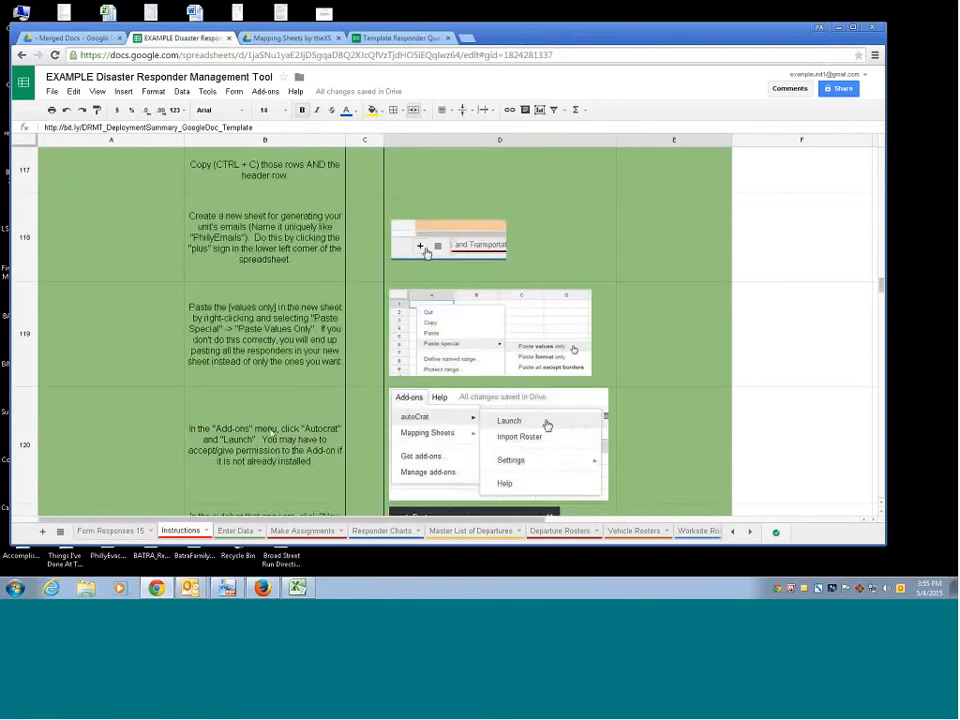
scroll(265, 423, "down", 10)
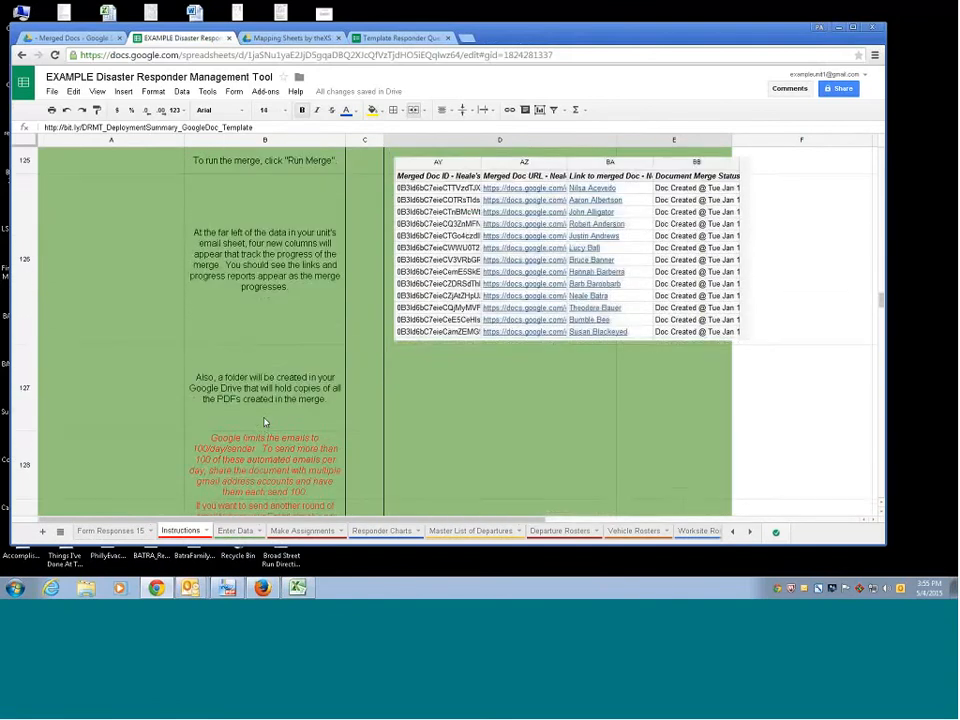
- Read through the Advanced Instructions, from named ranges and drop-down menus to generating PDF deployment summaries
scroll(265, 422, "down", 6)
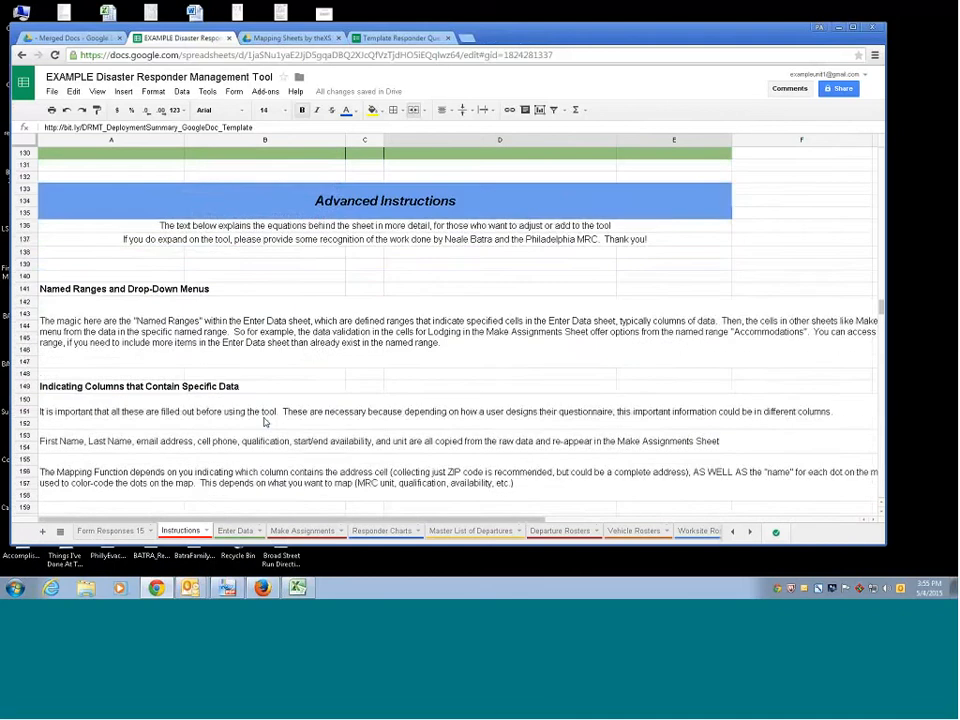
scroll(265, 419, "down", 8)
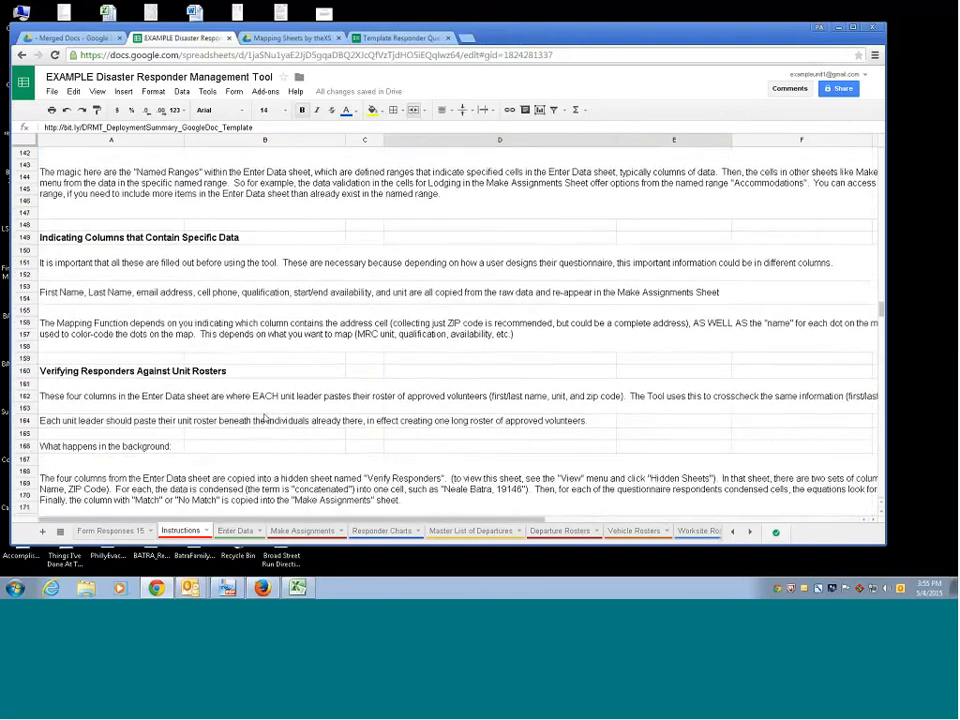
scroll(265, 419, "down", 8)
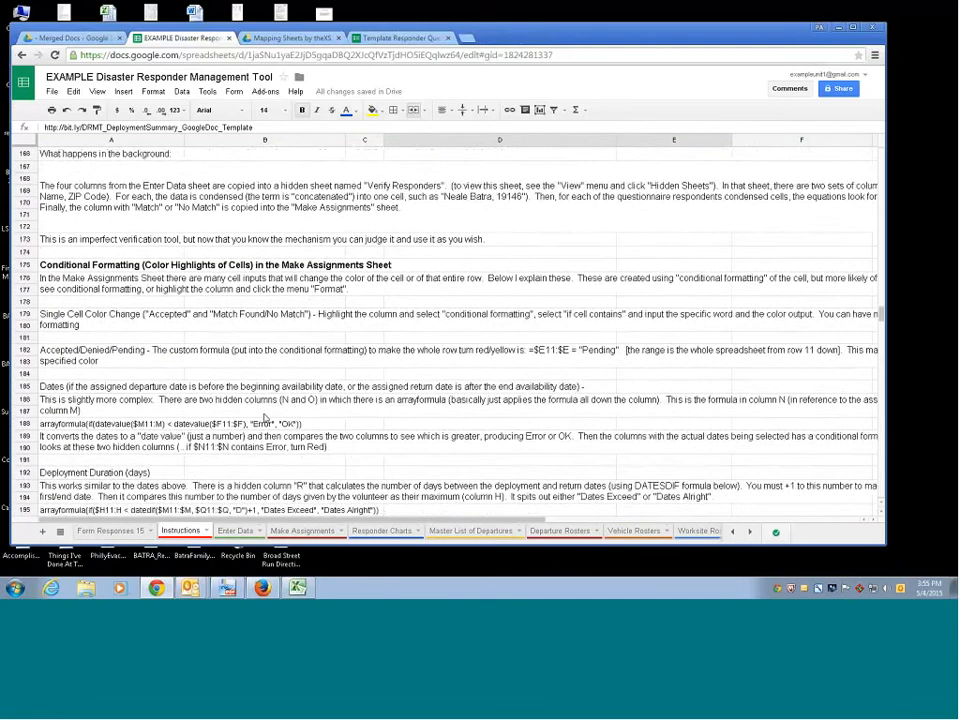
scroll(265, 419, "down", 8)
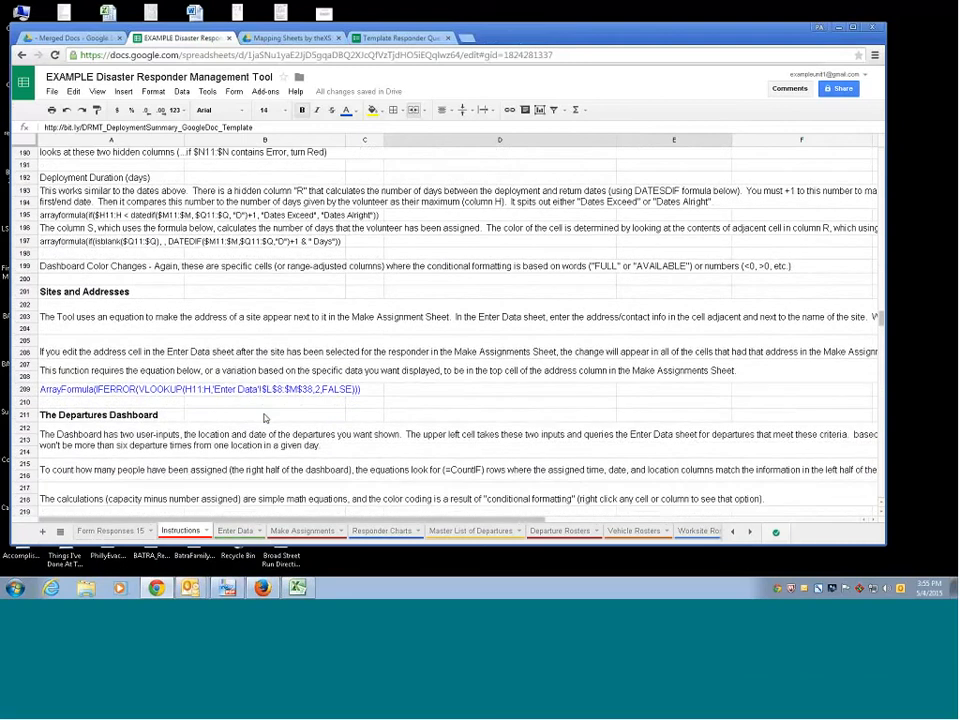
scroll(265, 419, "down", 10)
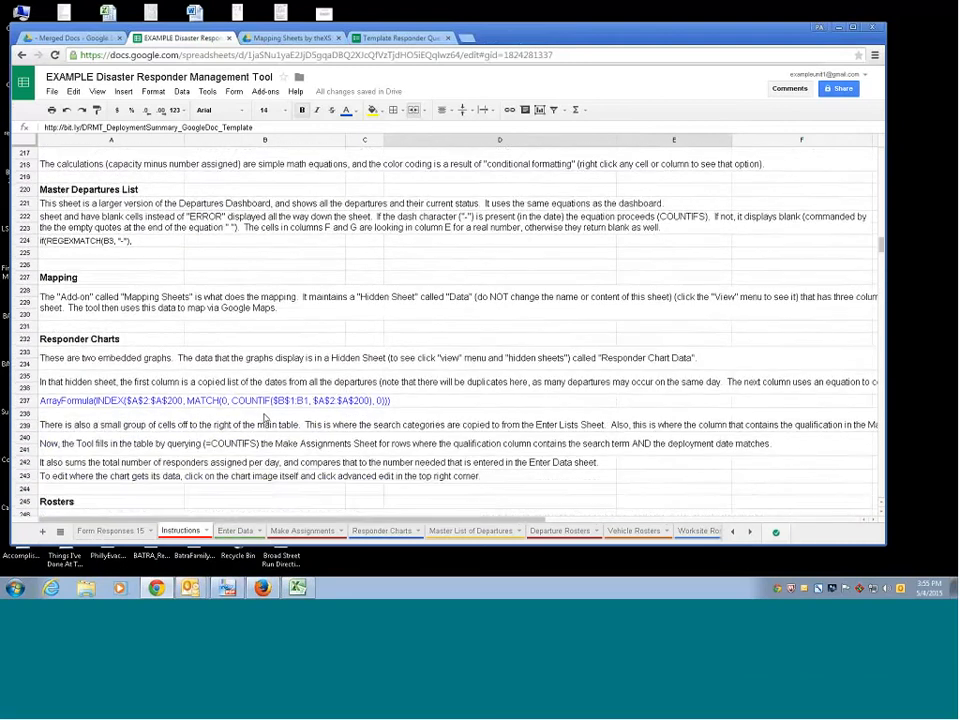
scroll(265, 419, "down", 10)
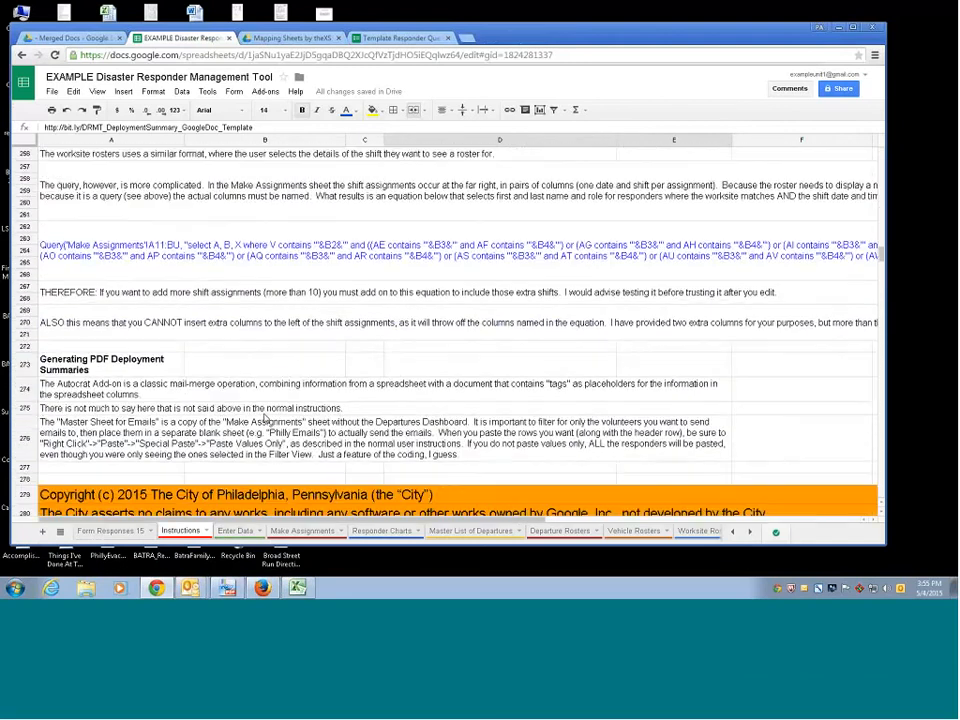
- Find the DRMT creators' contact information below the copyright notice and select the email cells in turn
scroll(265, 419, "down", 3)
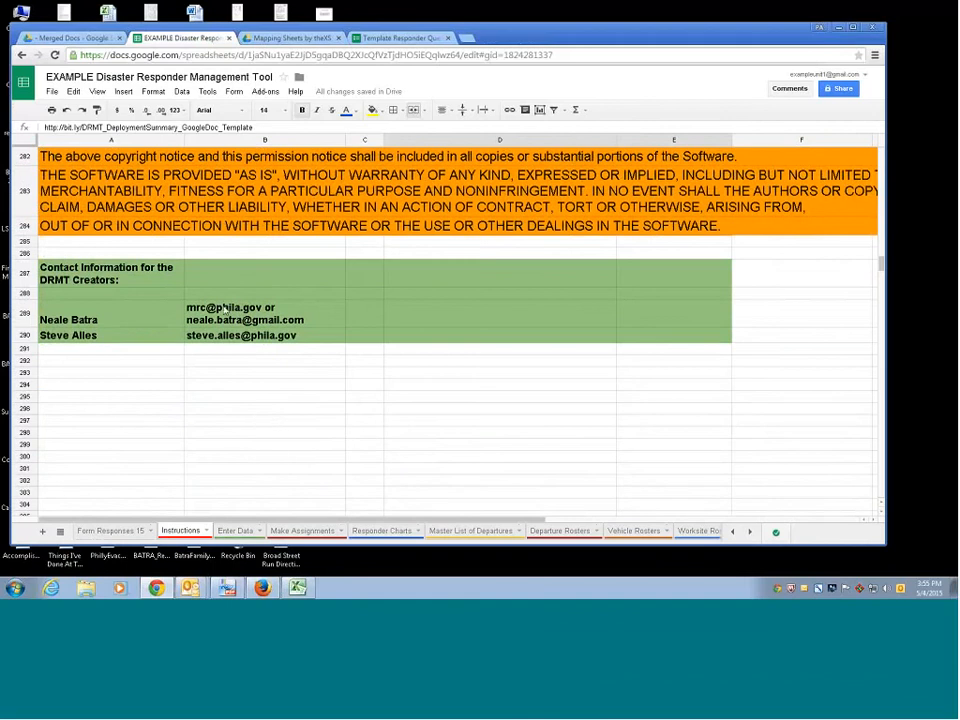
scroll(93, 315, "down", 3)
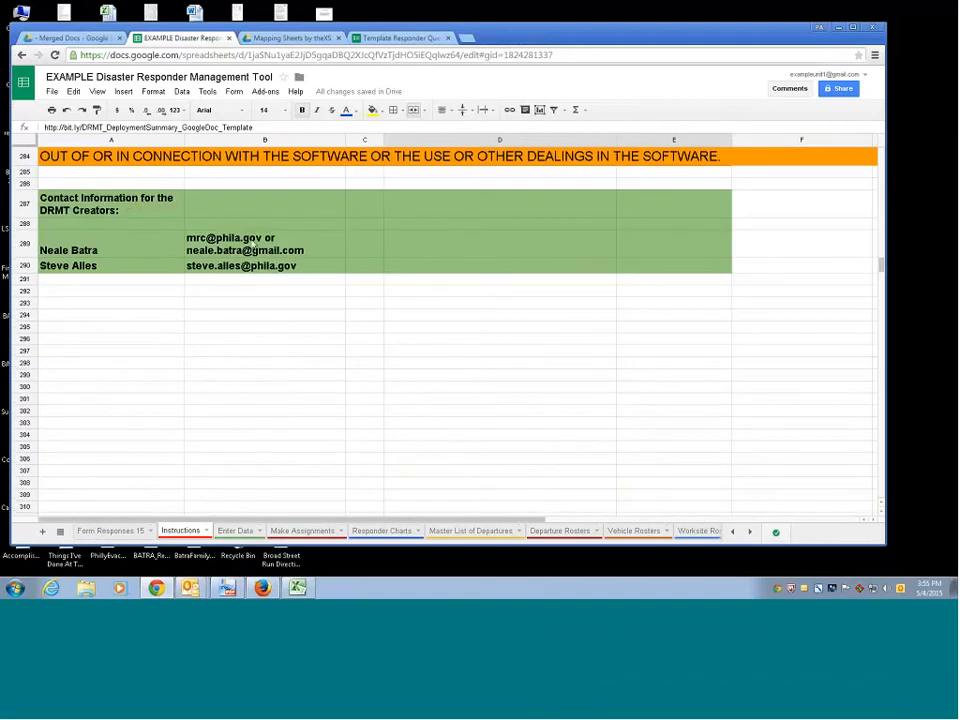
left_click(264, 252)
left_click(265, 265)
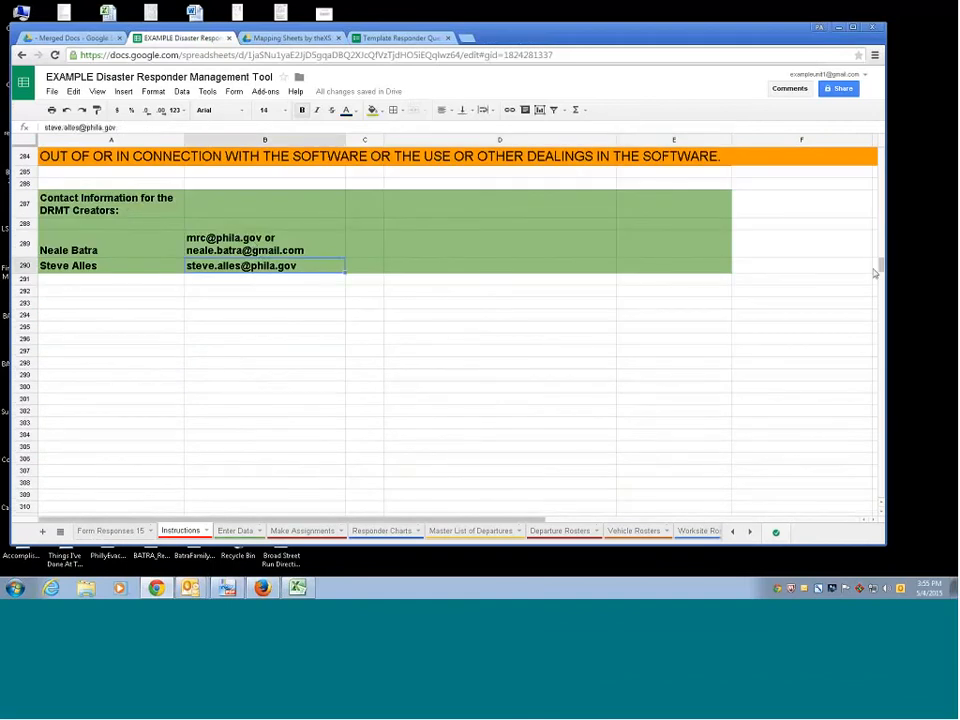
- Return to the start of the Instructions sheet and examine the updates-and-feedback survey link and the surrounding introduction boxes
left_click_drag(878, 268, 881, 155)
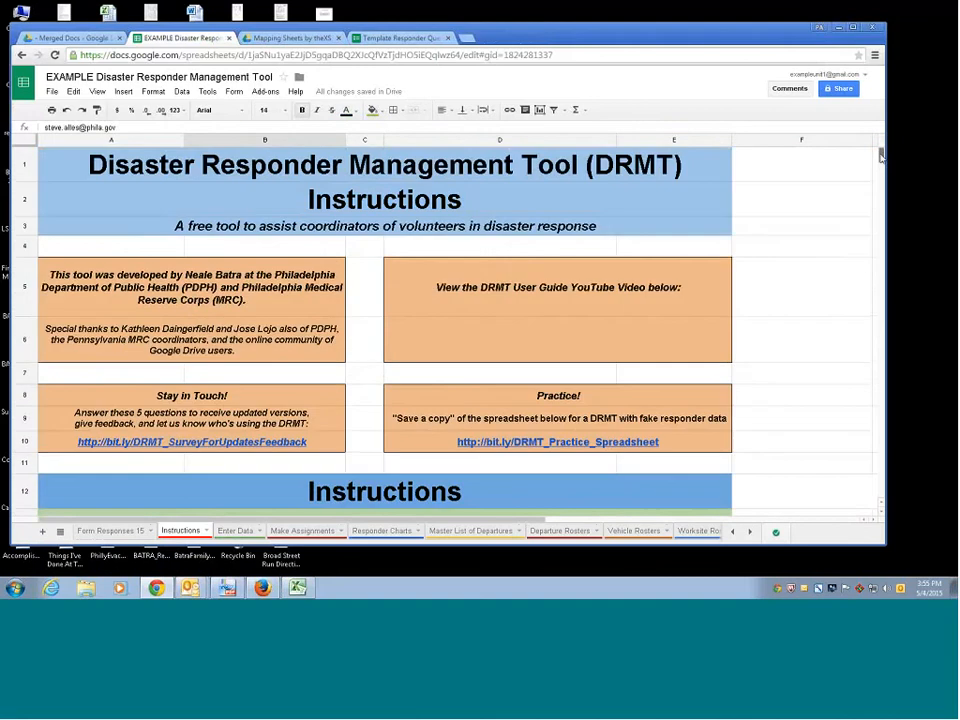
left_click(108, 447)
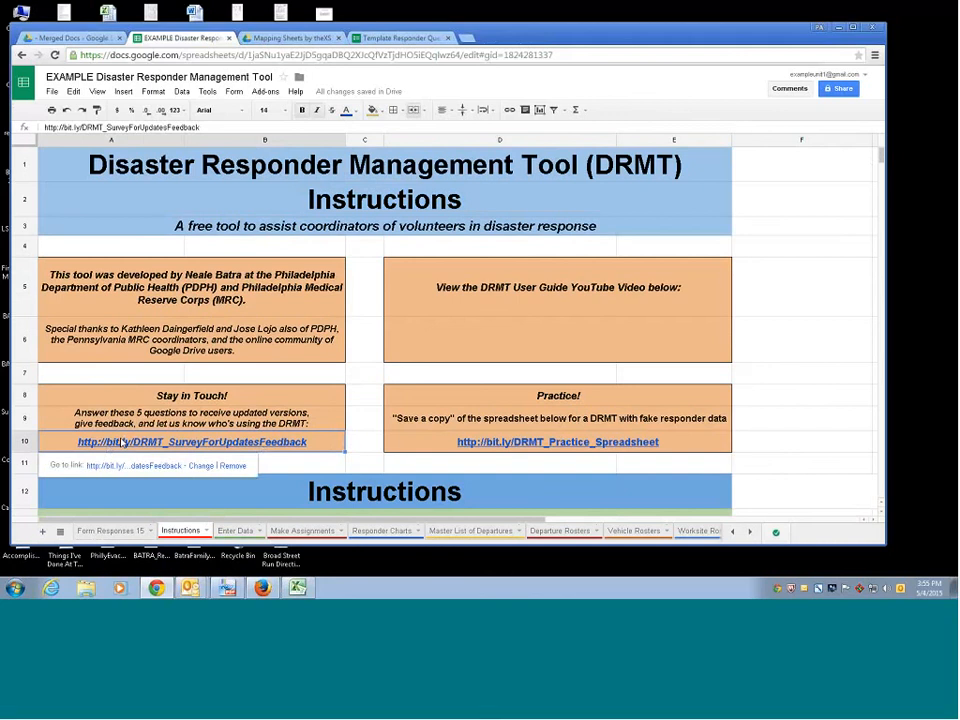
left_click_drag(364, 290, 363, 430)
left_click(365, 432)
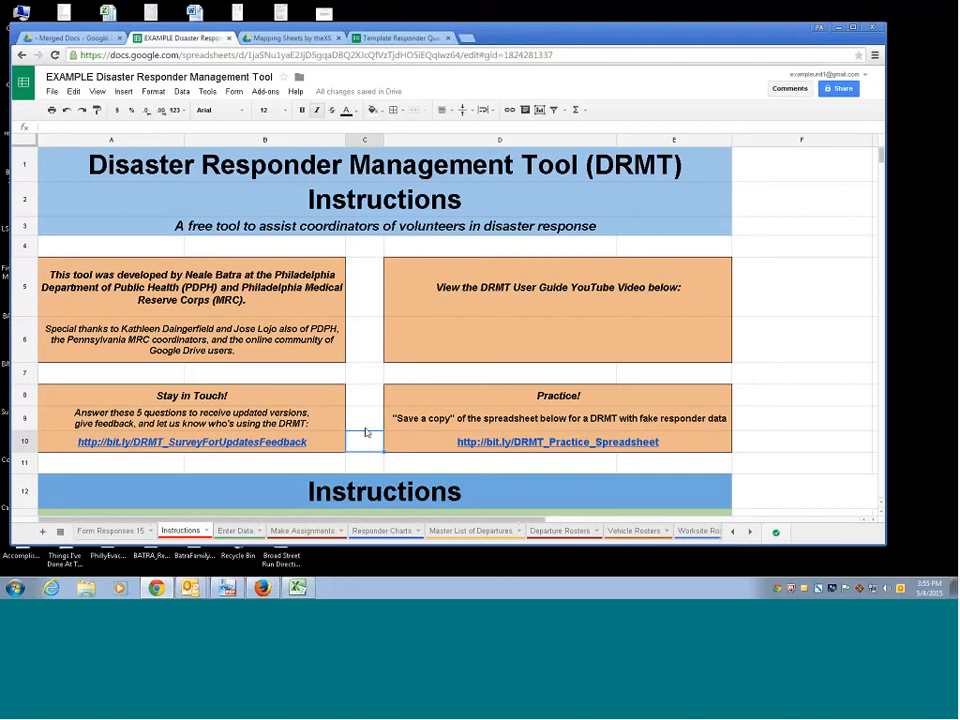
left_click(364, 300)
left_click_drag(364, 300, 367, 341)
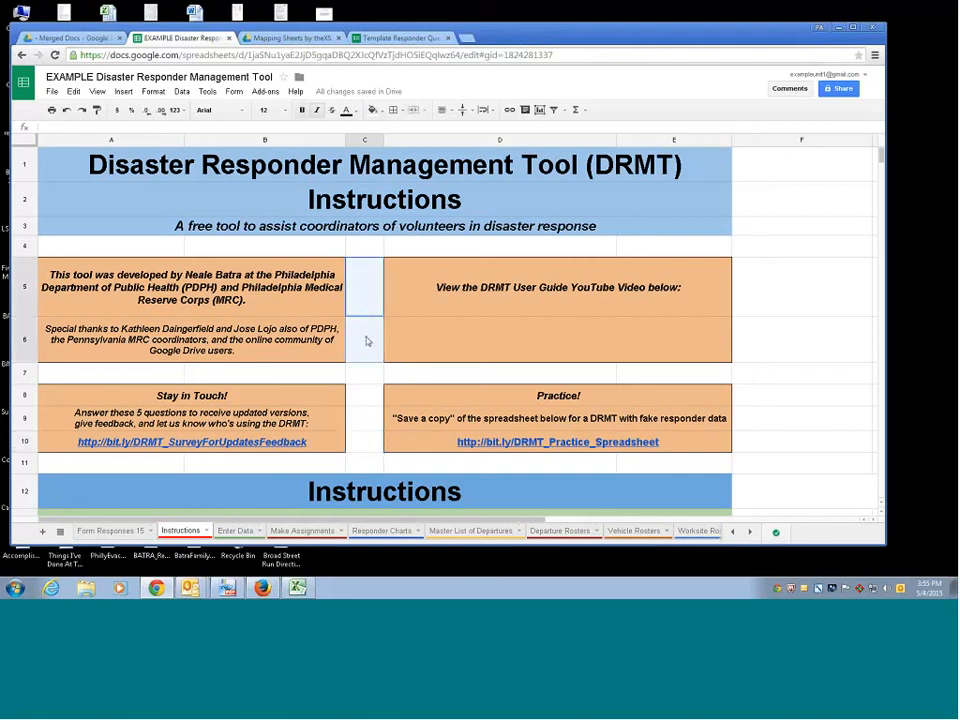
left_click(367, 341)
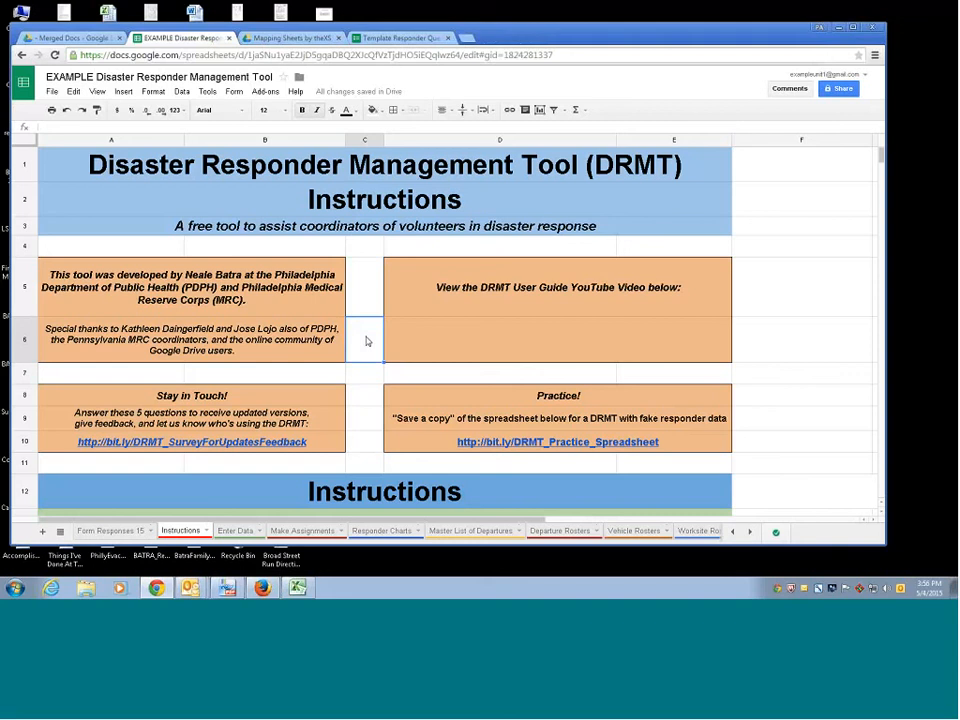
- Open the Make Assignments sheet and review the unit, roster match and responder availability date columns
left_click(303, 531)
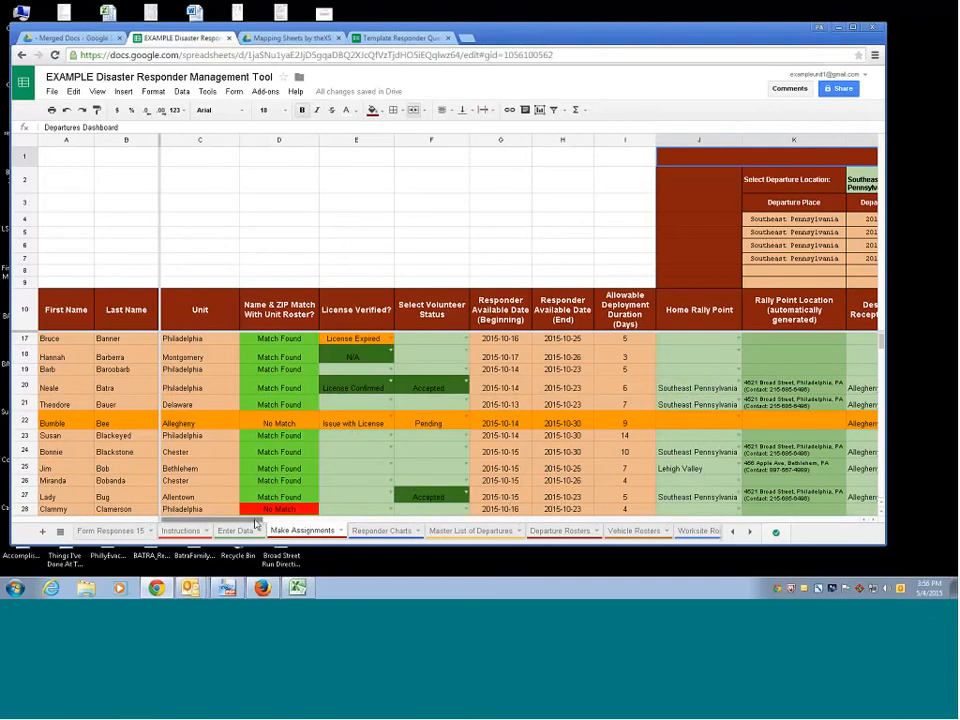
left_click_drag(262, 522, 258, 527)
left_click(197, 313)
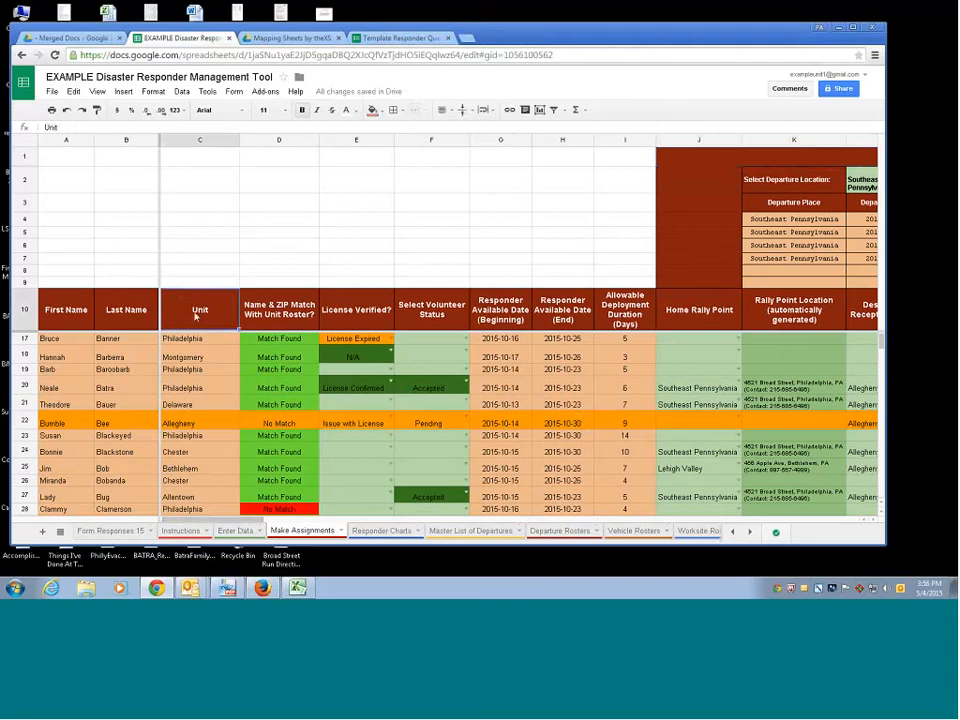
left_click(290, 320)
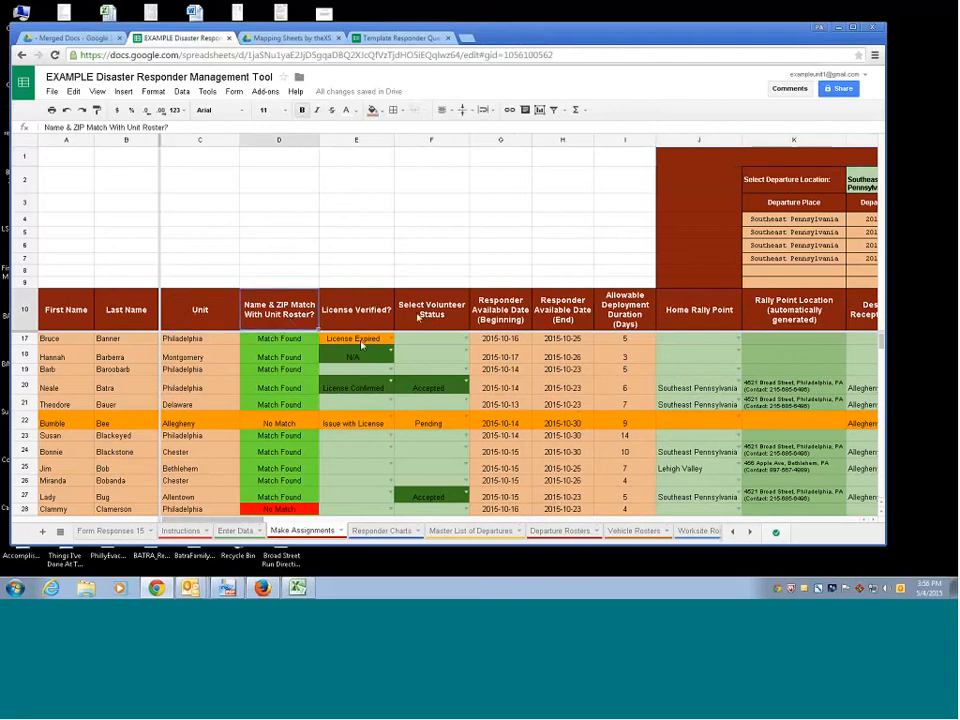
left_click(498, 318)
left_click(558, 322)
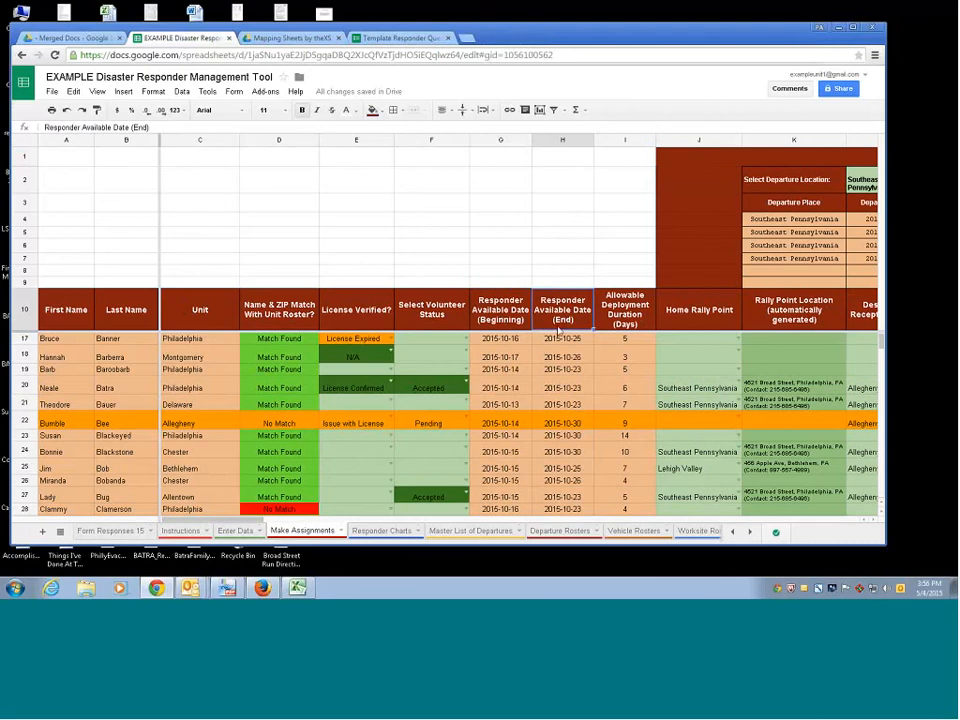
- Try moving the Departure Time header in row 10 onto the Return Date header, and undo that move
left_click_drag(257, 519, 333, 526)
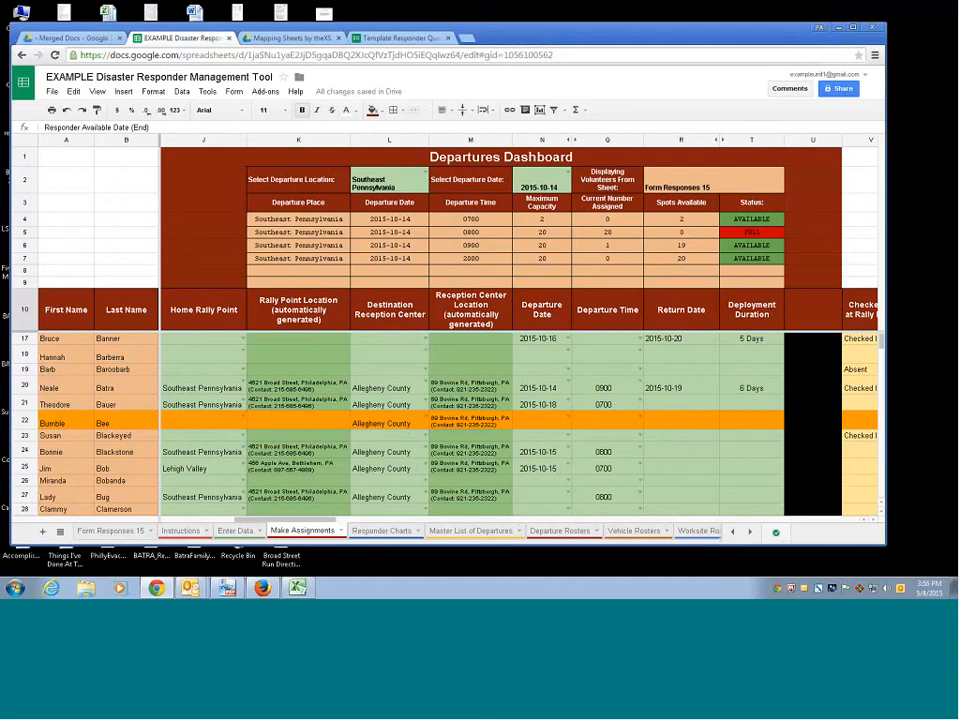
left_click_drag(334, 520, 368, 511)
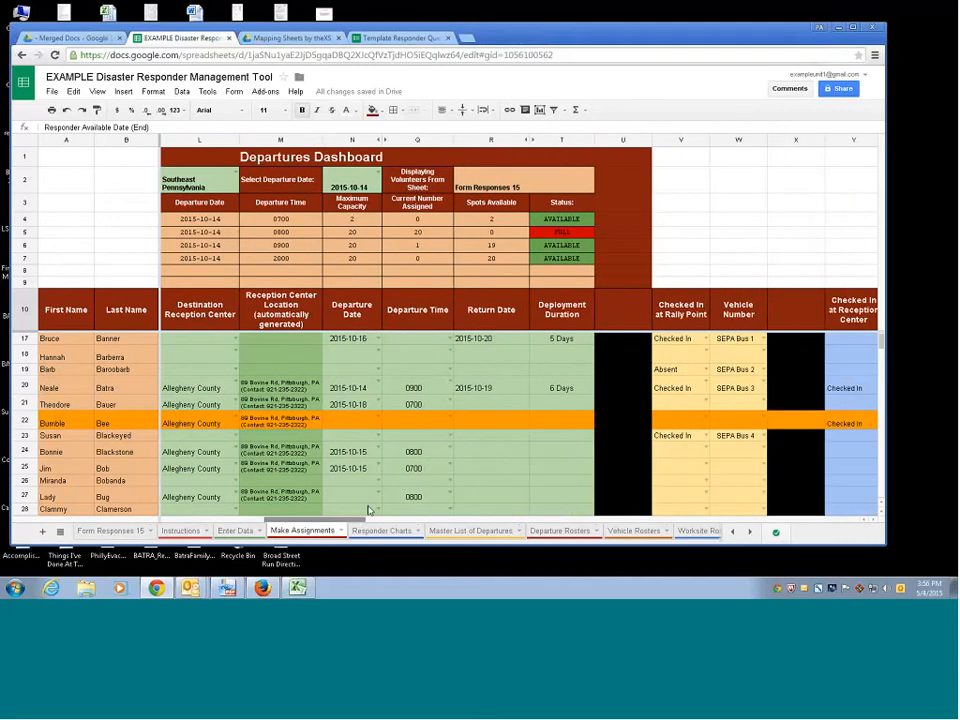
left_click(407, 317)
left_click_drag(407, 317, 483, 318)
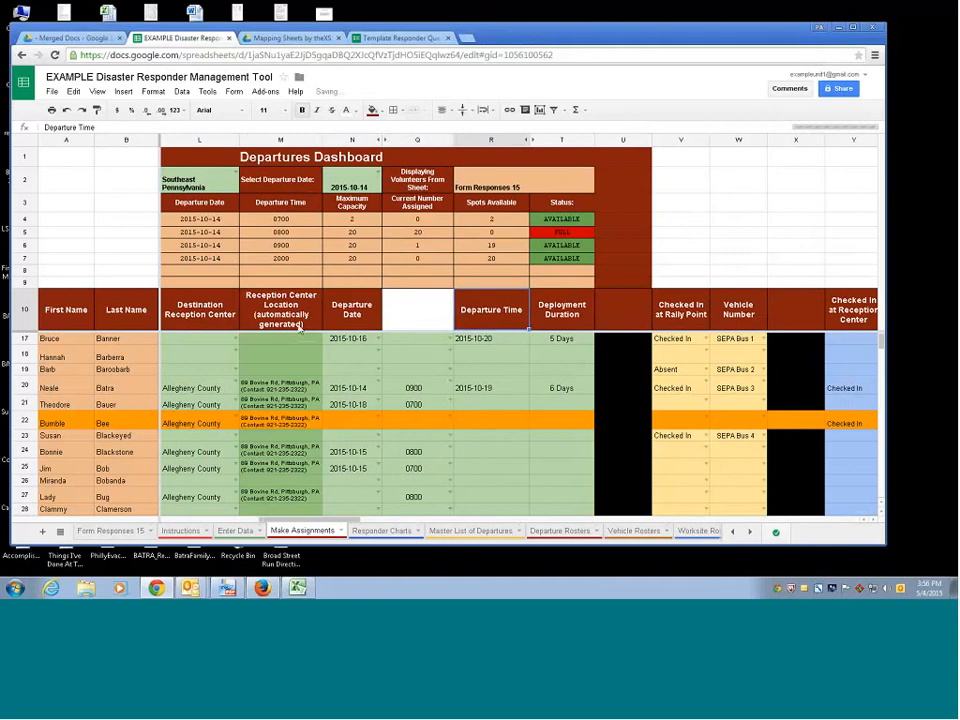
key("ctrl+z")
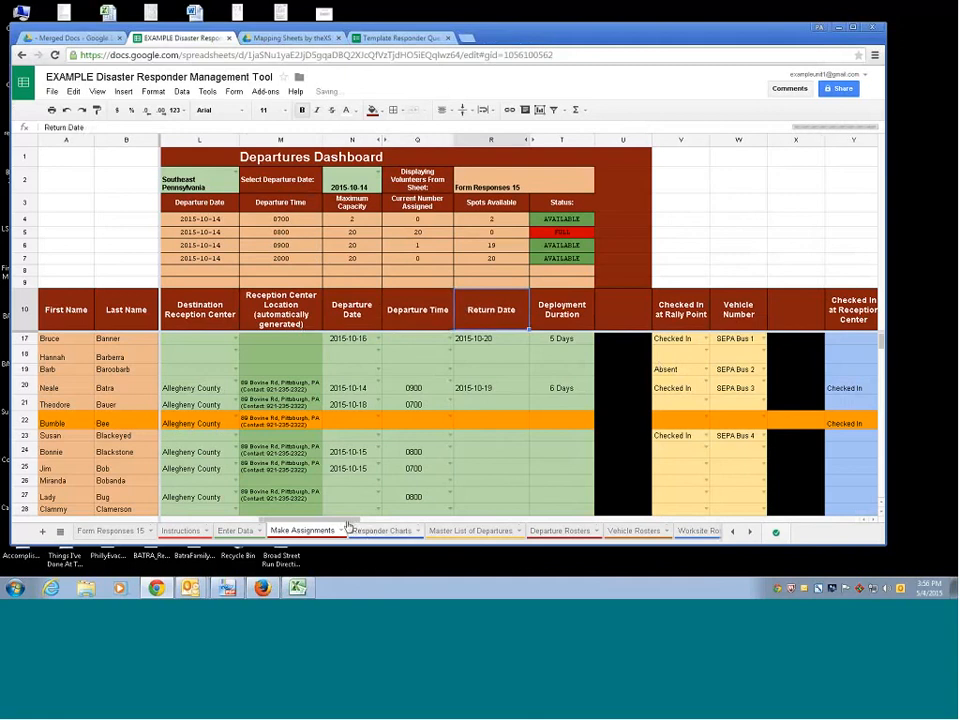
- Examine the Departure Time column below the Departures Dashboard and return to the sheet's first columns
left_click_drag(350, 526, 324, 527)
left_click(340, 315)
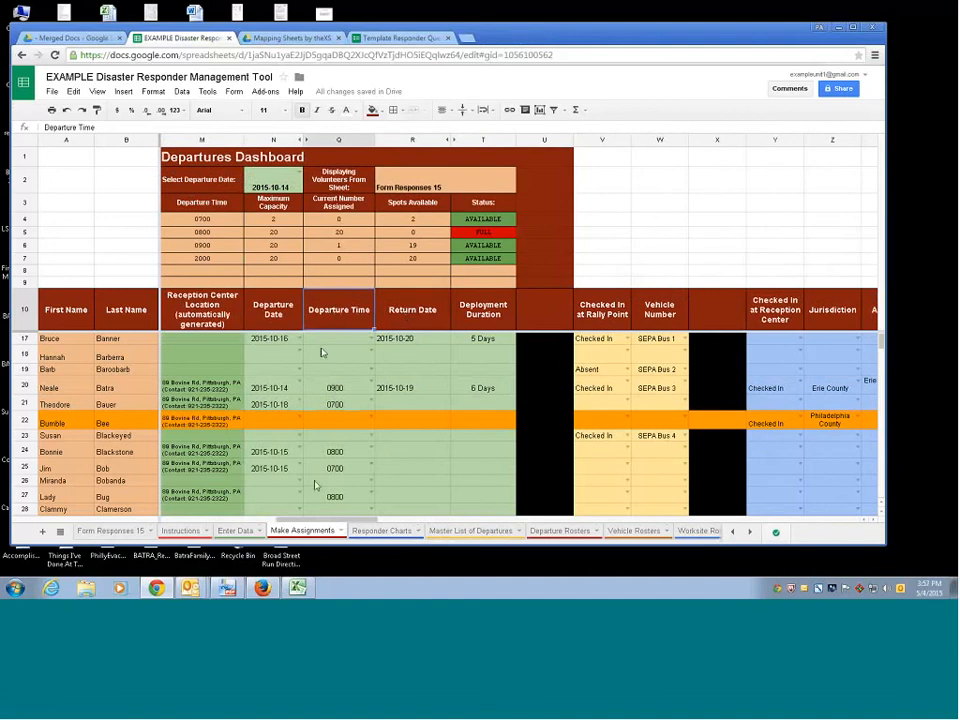
left_click_drag(326, 521, 175, 521)
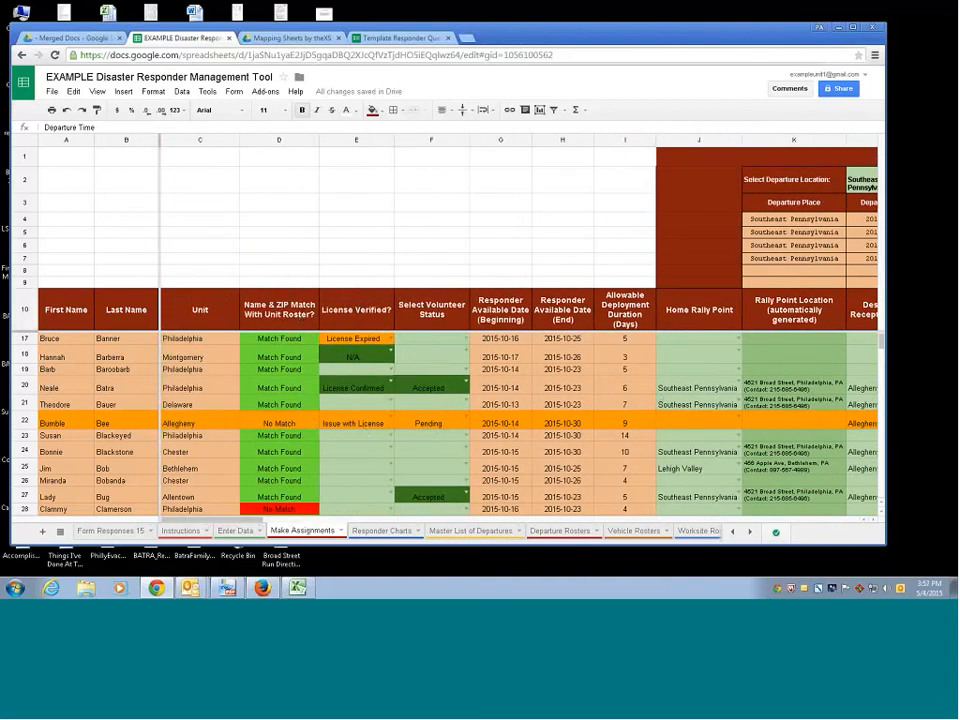
- Start protecting cell E2, cancel the new protection, and view the existing protected ranges before closing the list
right_click(359, 187)
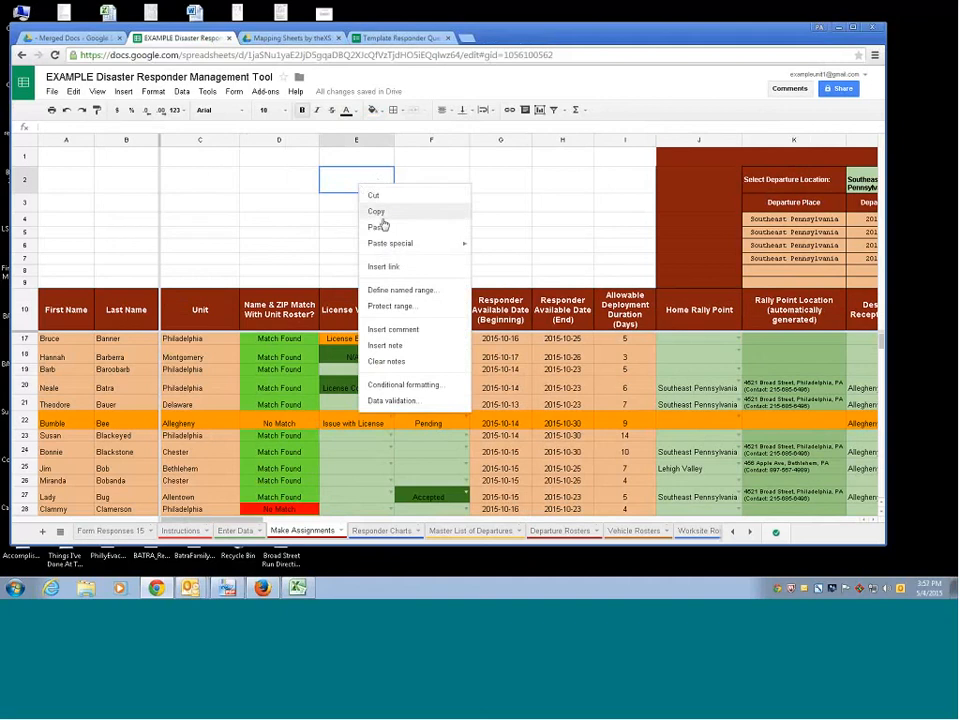
left_click(401, 305)
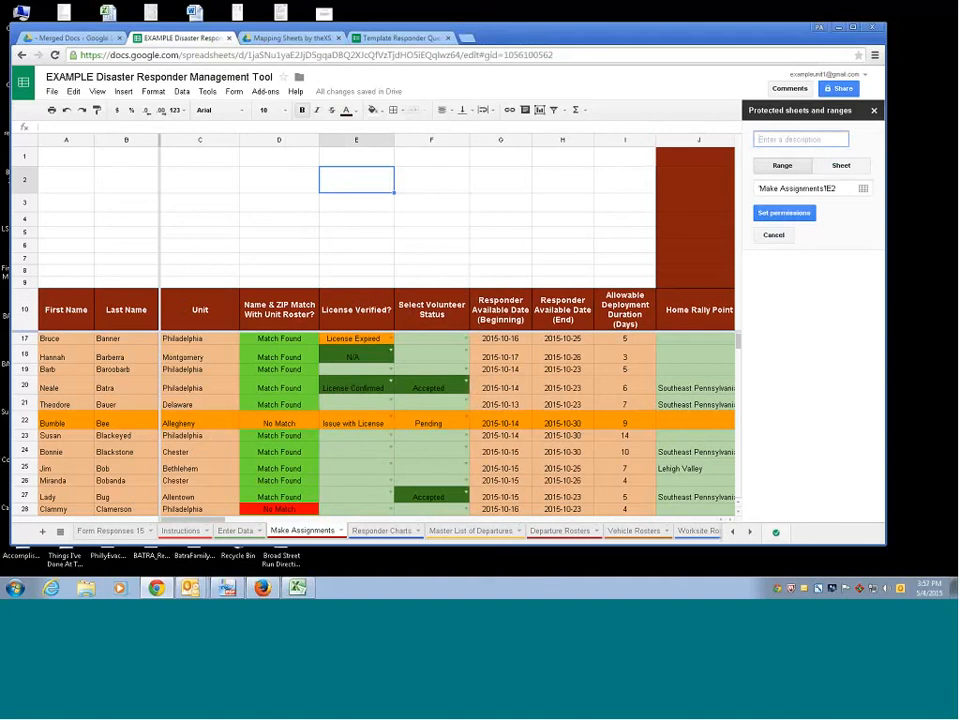
left_click(775, 237)
left_click(448, 182)
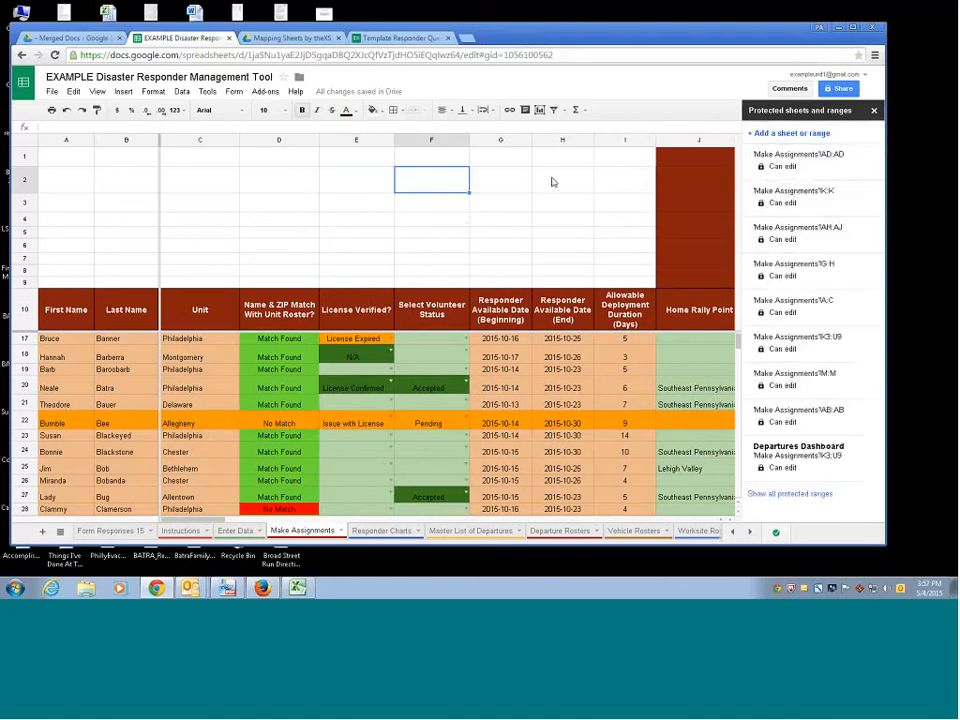
left_click(873, 110)
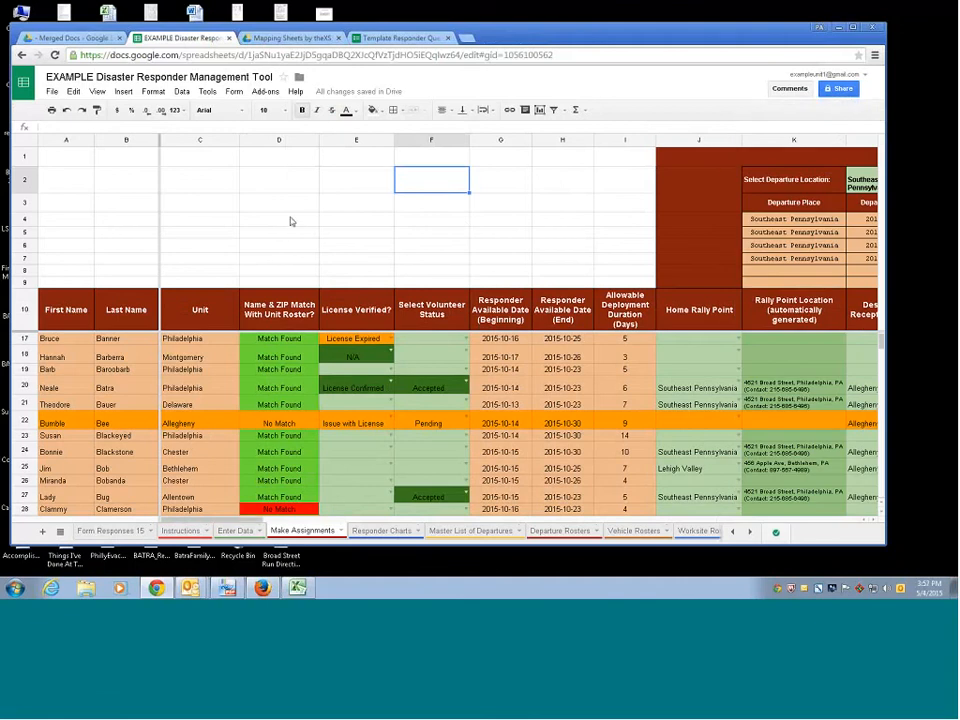
left_click(76, 161)
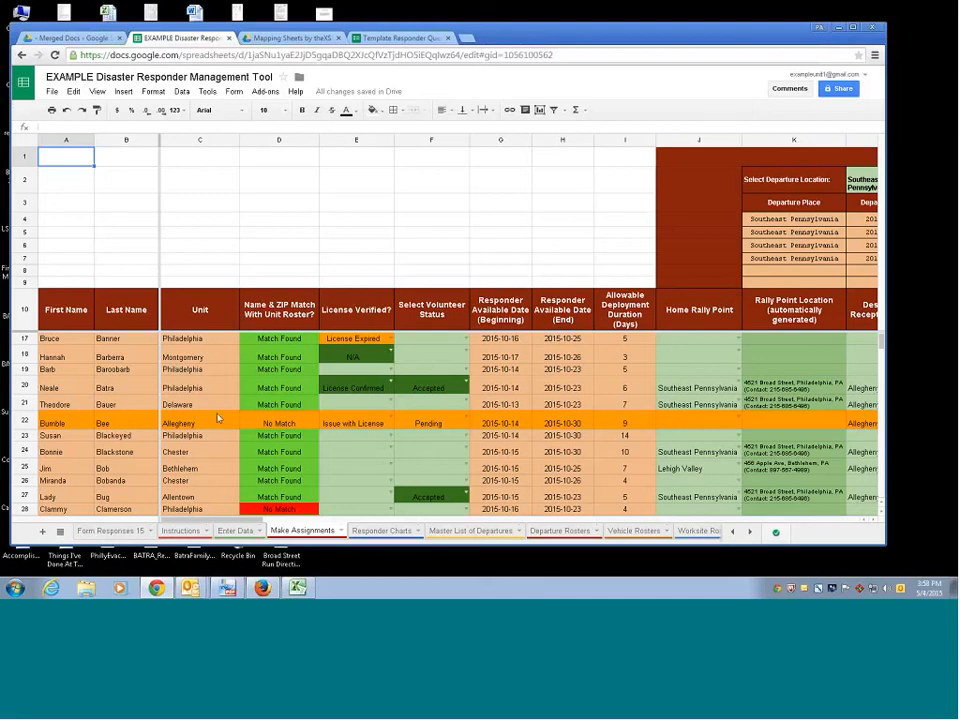
mouse_move(190, 588)
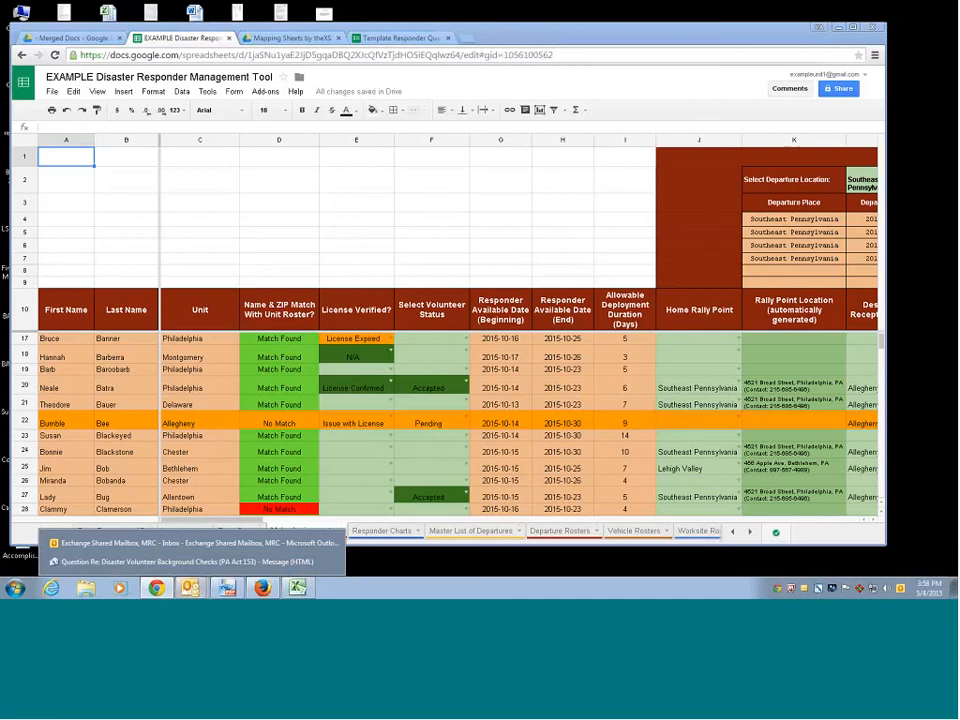